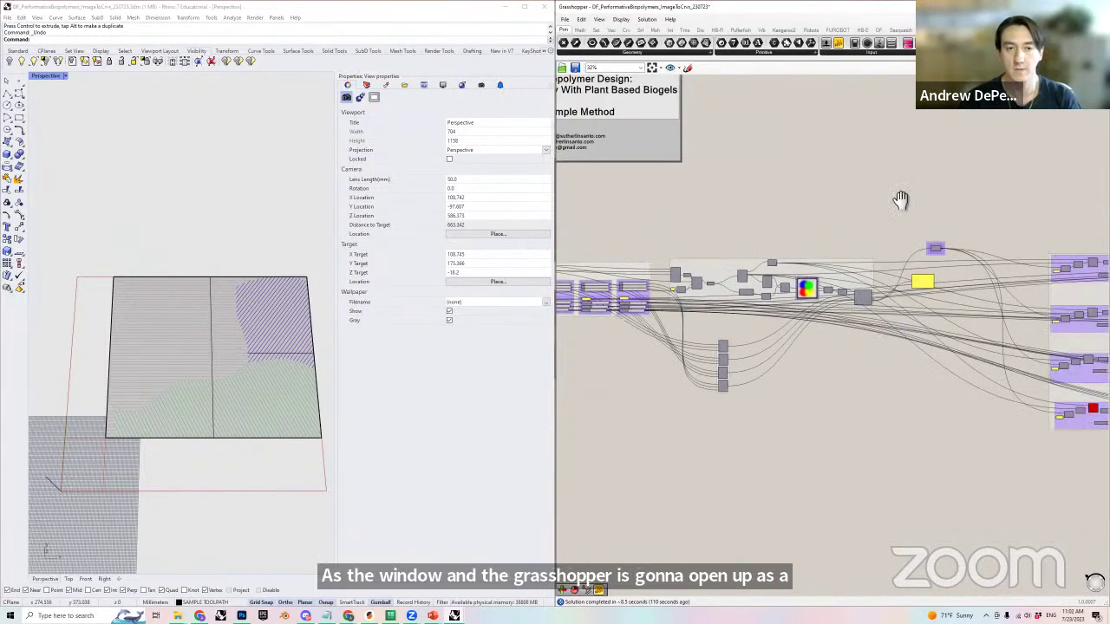
# - Examine the Inputs group with its surface input, Resolution panel, Color RGB sliders and hatch settings
pyautogui.moveTo(1021, 199); pyautogui.dragTo(825, 195, button='right')
pyautogui.moveTo(945, 183)
pyautogui.mouseDown(button='right')
pyautogui.moveTo(919, 183)
pyautogui.moveTo(929, 189)
pyautogui.mouseUp(button='right')
pyautogui.moveTo(711, 192); pyautogui.dragTo(909, 196, button='right')
pyautogui.moveTo(607, 244); pyautogui.dragTo(733, 248, button='right')
pyautogui.scroll(5, 733, 248)
pyautogui.scroll(-4, 738, 260)
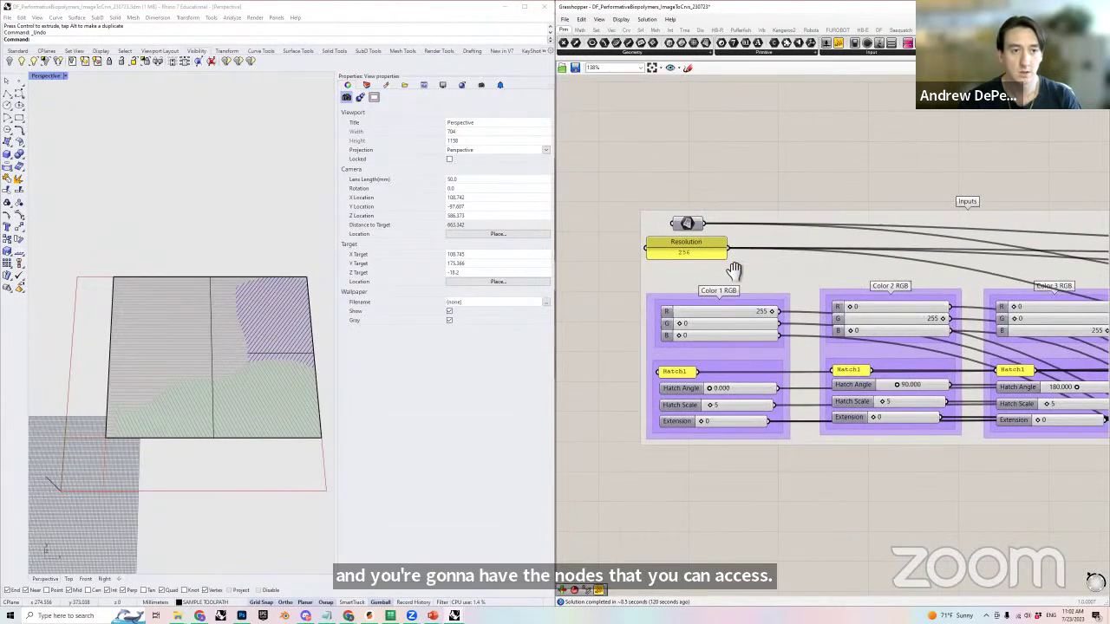
pyautogui.hscroll(1, 807, 269)
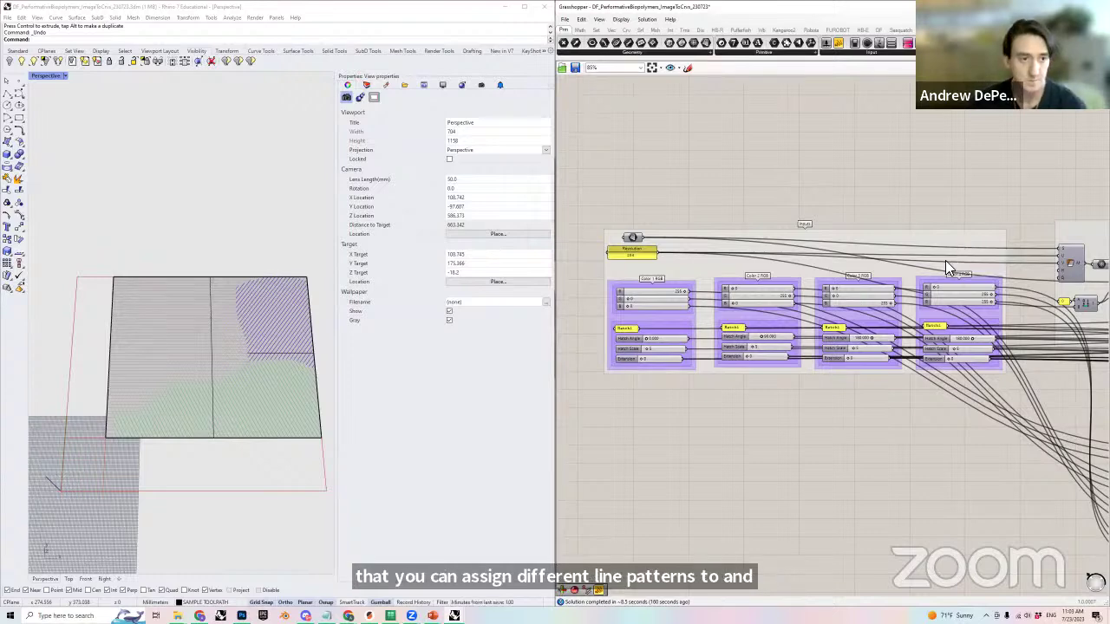
pyautogui.scroll(2, 759, 274)
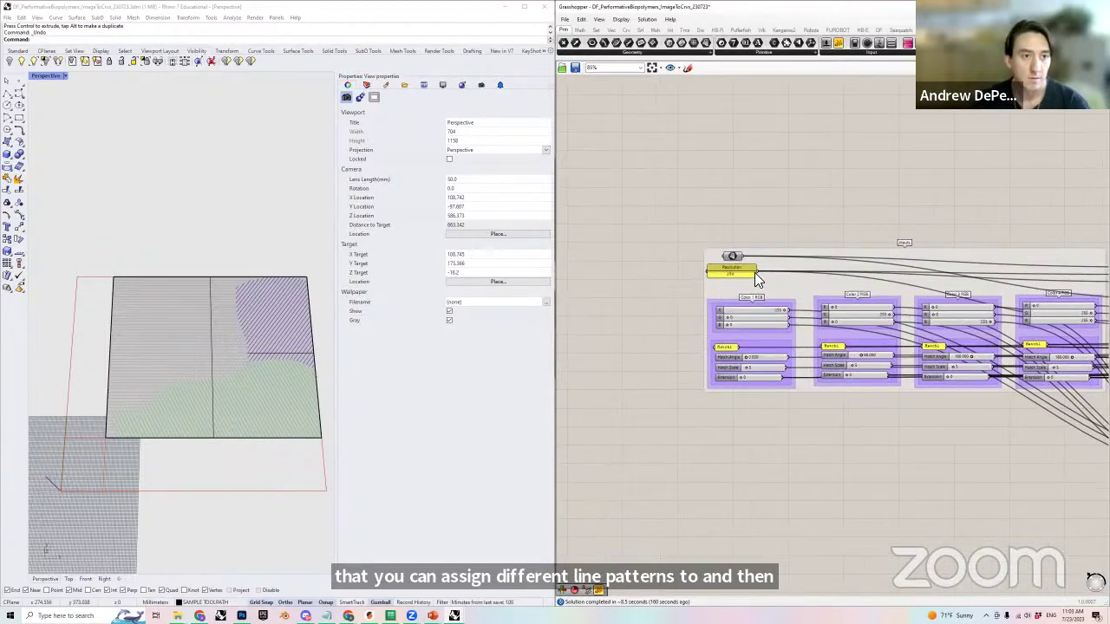
pyautogui.scroll(2, 729, 250)
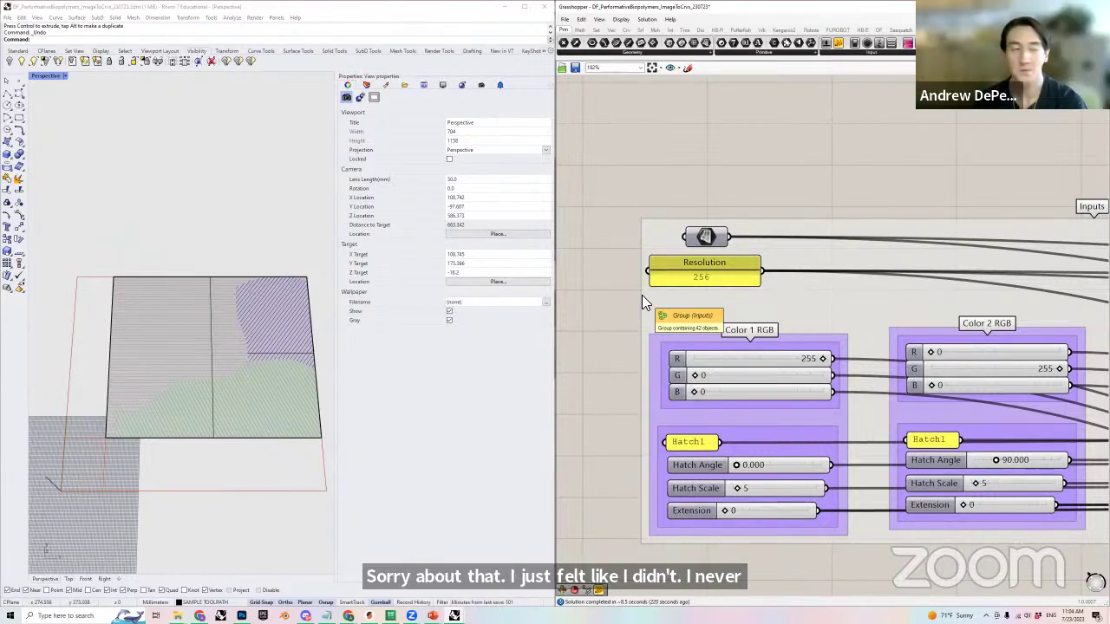
# - Inspect the base surface in the model and the matching surface parameter above the Resolution panel, then clear the model selection
pyautogui.moveTo(247, 342); pyautogui.dragTo(108, 354, button='right')
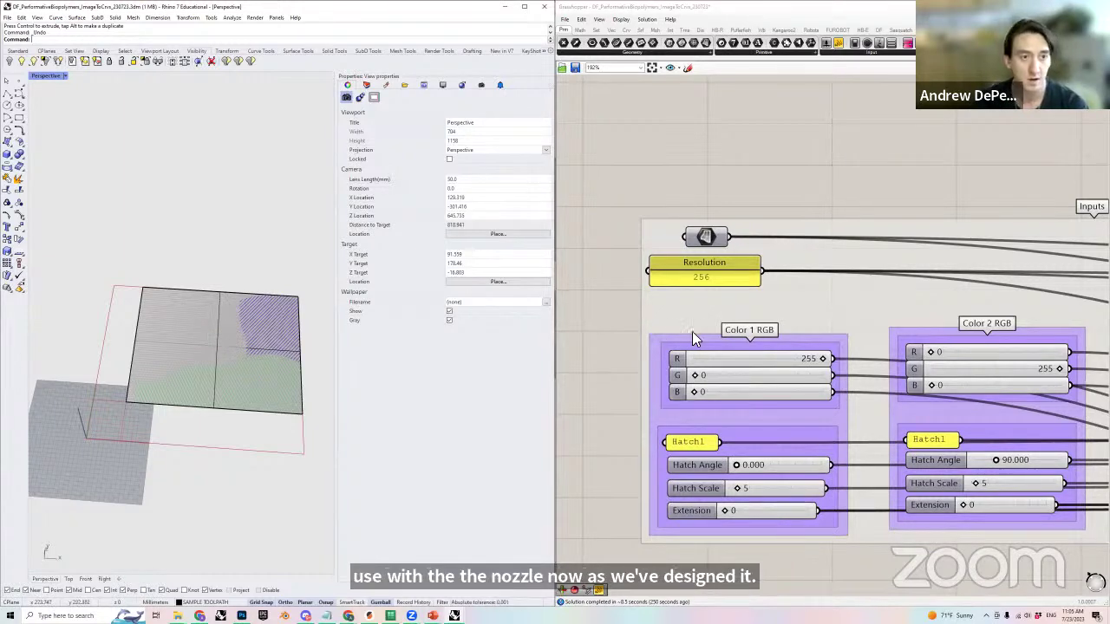
pyautogui.click(173, 404)
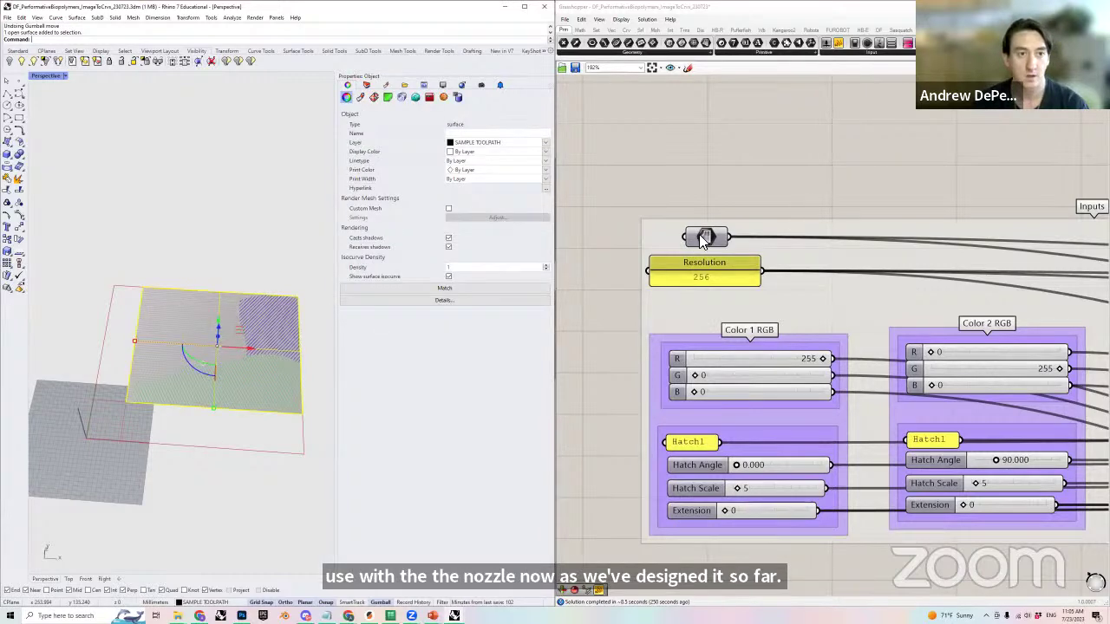
pyautogui.scroll(-3, 893, 294)
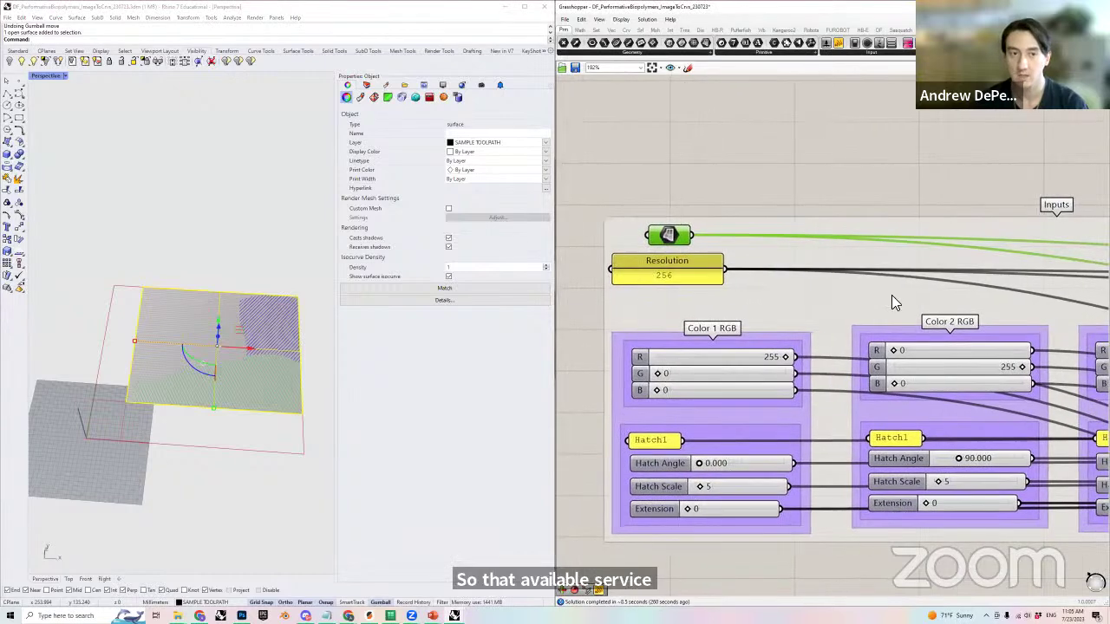
pyautogui.scroll(-2, 891, 294)
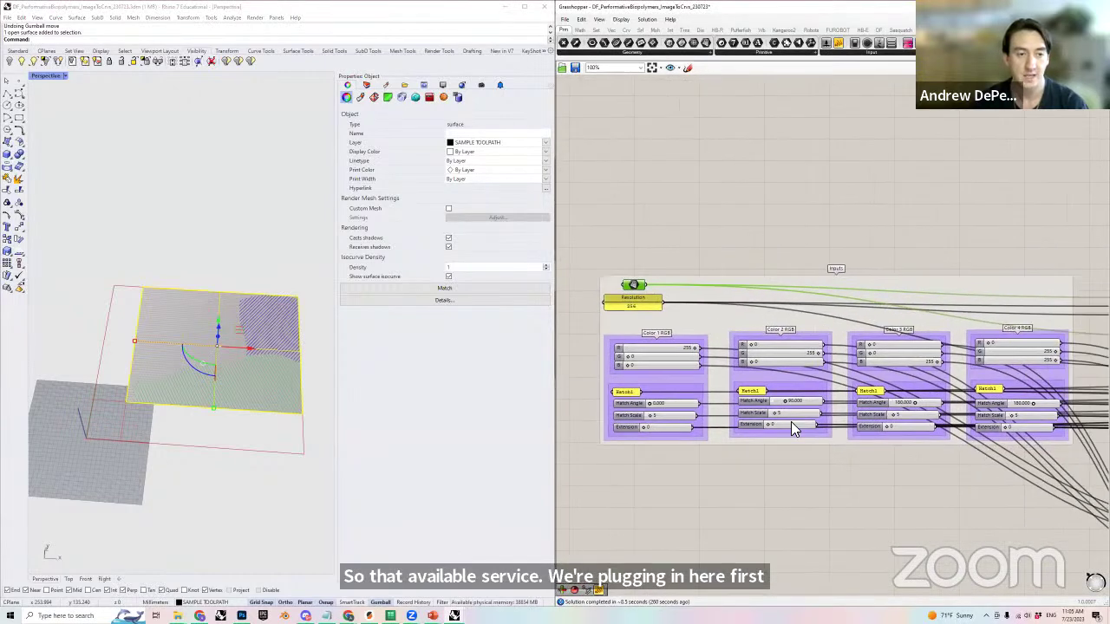
pyautogui.click(297, 468)
# - Review the RGB and hatch settings of the four colors and how they feed into the rest of the script
pyautogui.moveTo(848, 437); pyautogui.dragTo(810, 447, button='right')
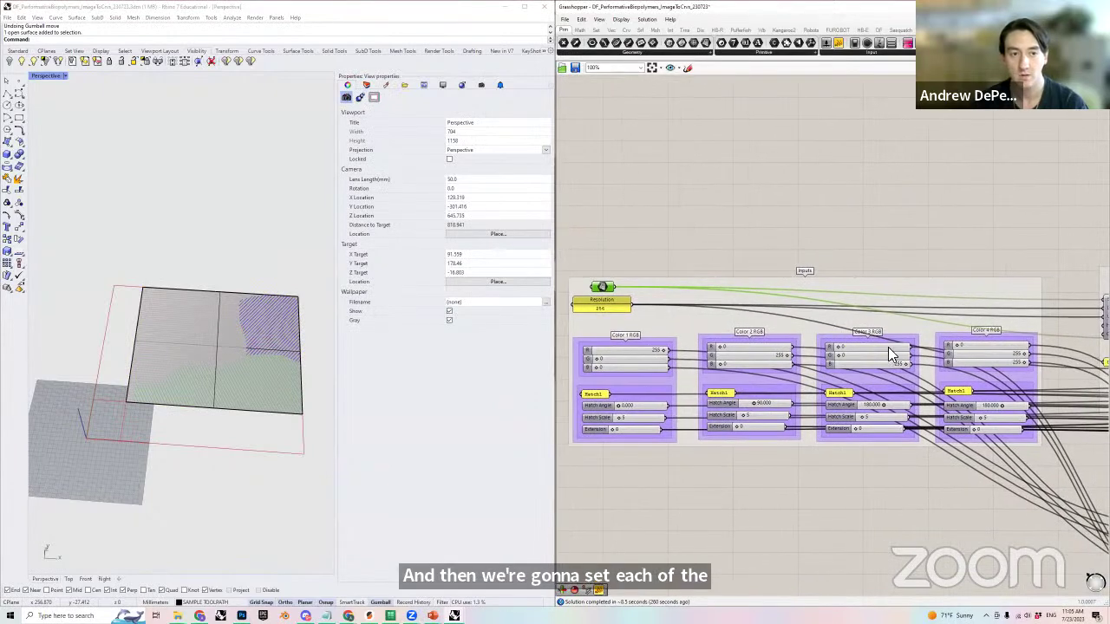
pyautogui.moveTo(1023, 369); pyautogui.dragTo(967, 371, button='right')
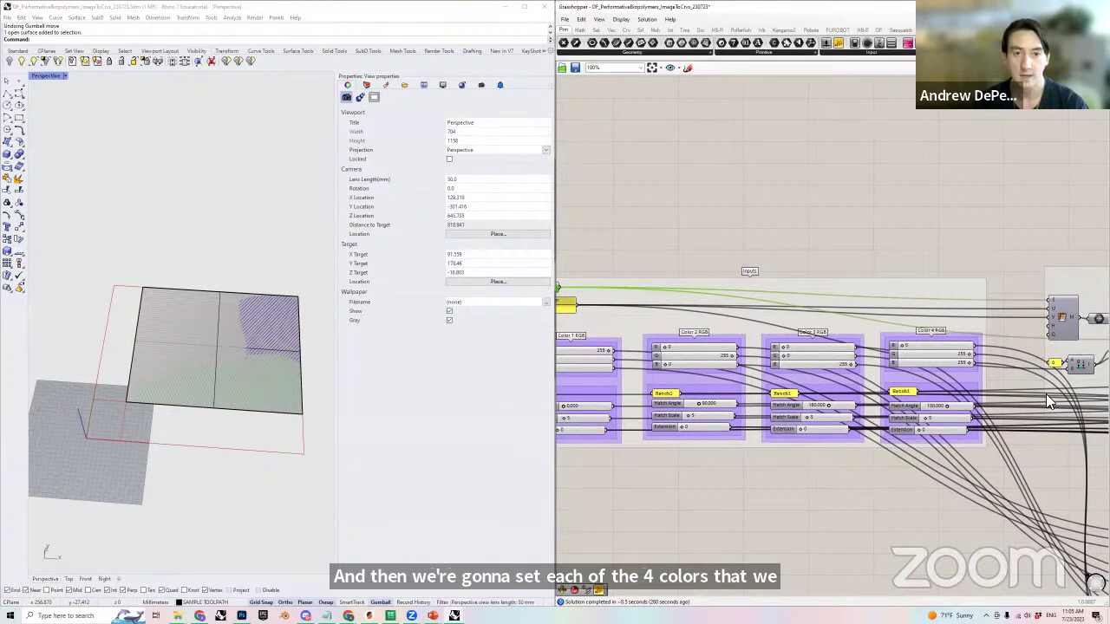
pyautogui.moveTo(1042, 394); pyautogui.dragTo(930, 387, button='right')
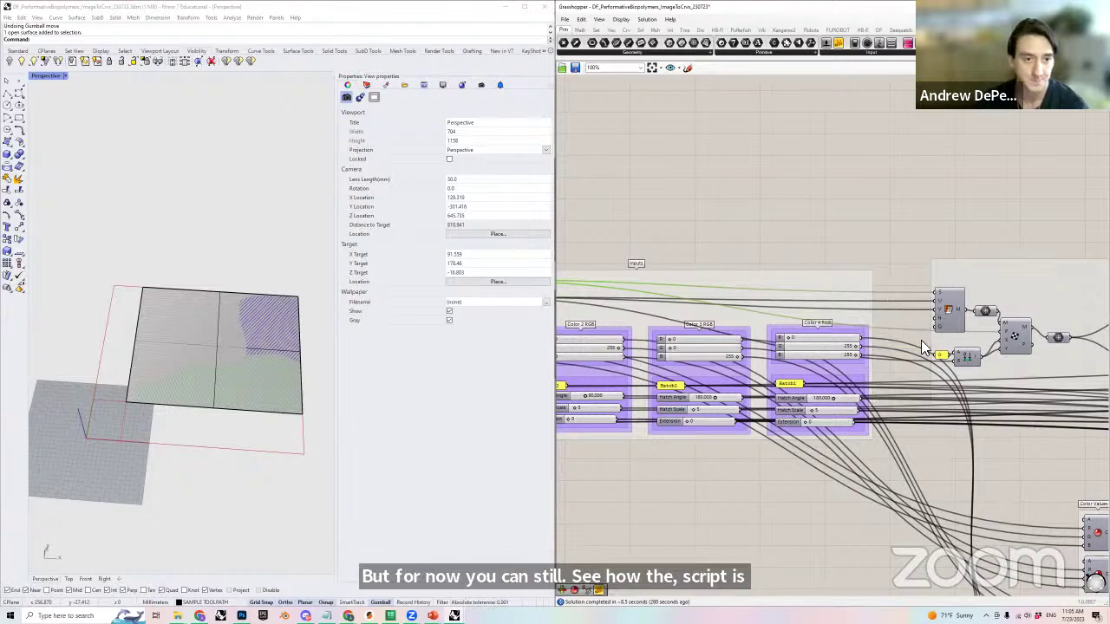
pyautogui.scroll(-3, 921, 340)
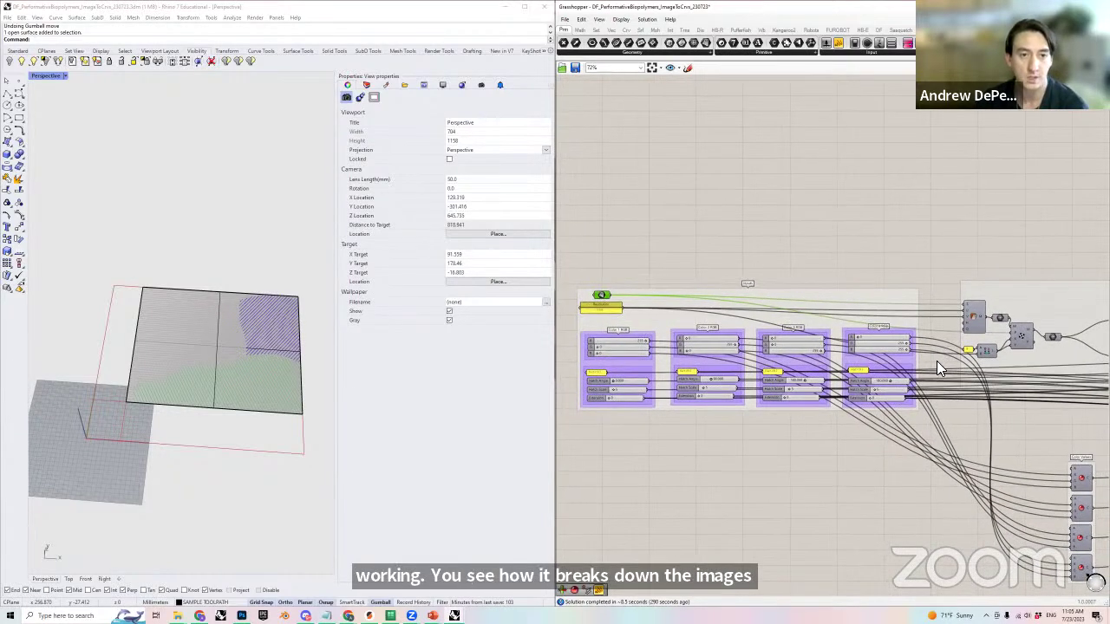
pyautogui.scroll(-2, 937, 360)
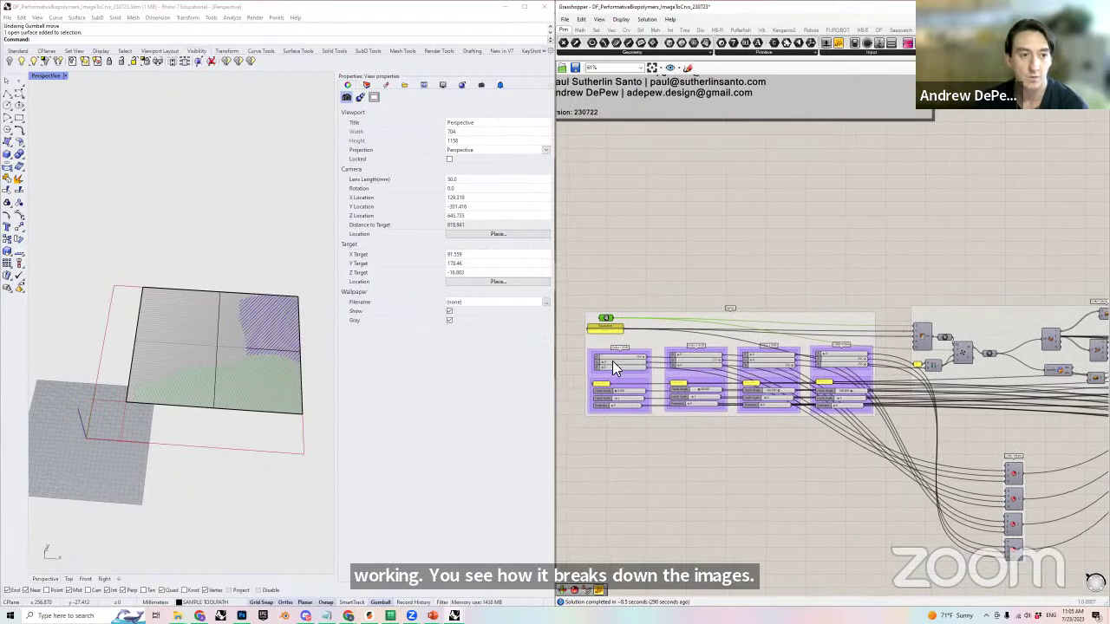
pyautogui.scroll(5, 613, 366)
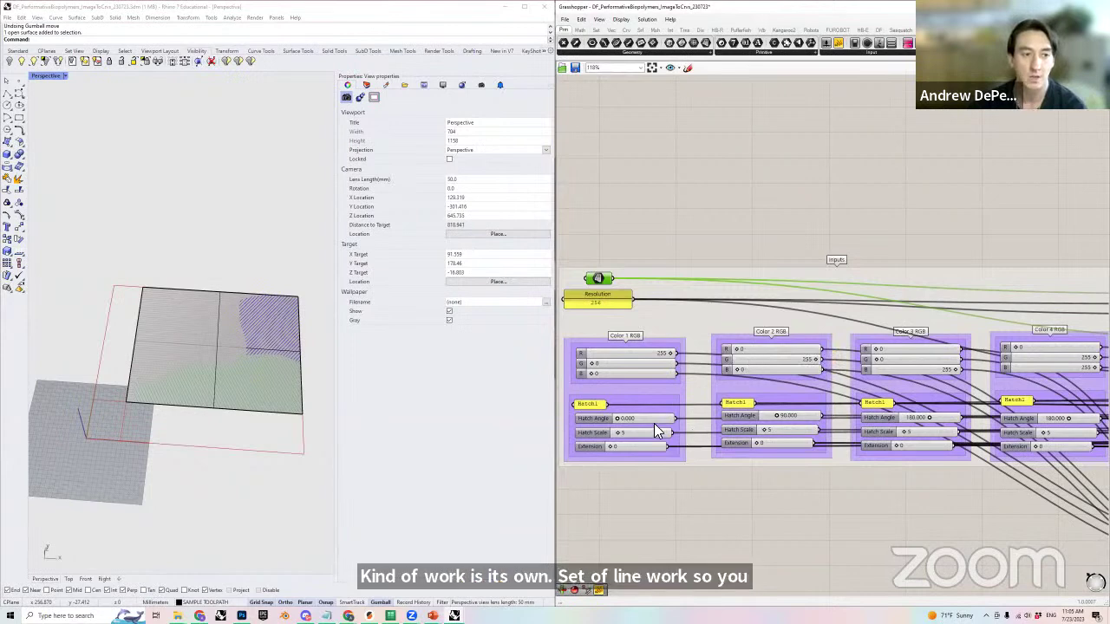
pyautogui.moveTo(656, 409); pyautogui.dragTo(669, 354, button='right')
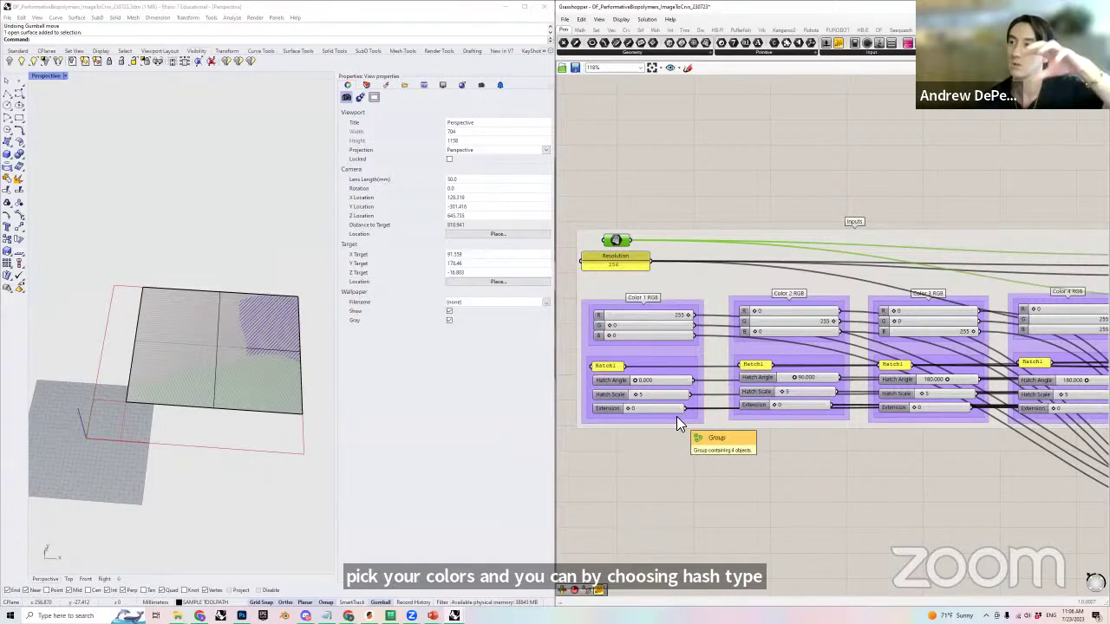
pyautogui.scroll(-4, 947, 461)
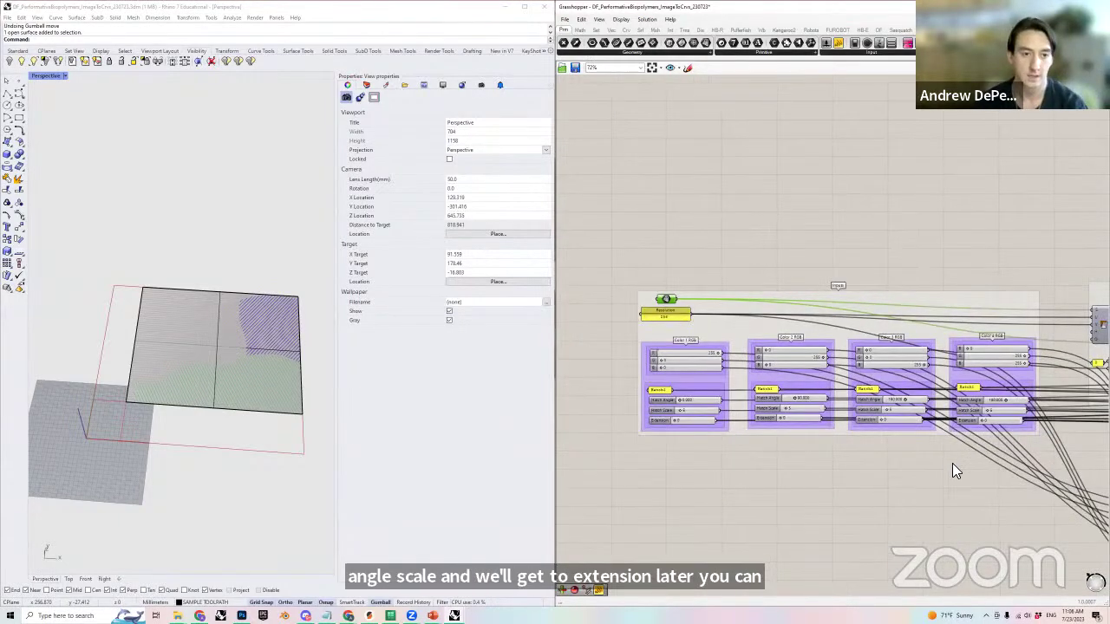
pyautogui.scroll(-3, 790, 445)
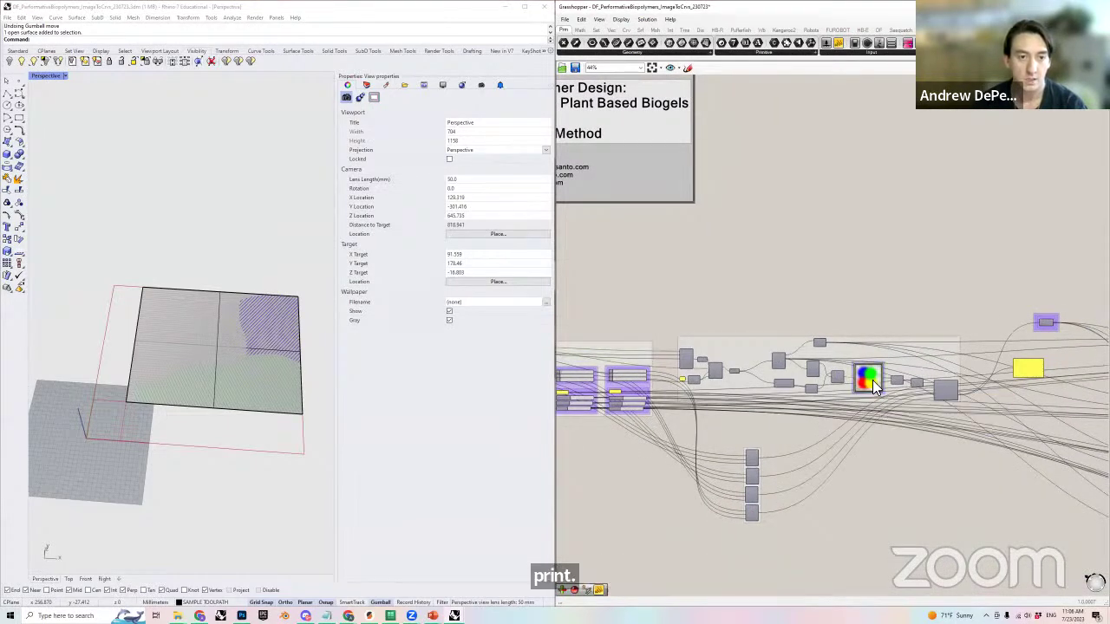
# - Check the Image Sampler settings in the Color Clamp group, browse the folder for its image file path, and close the settings
pyautogui.scroll(6, 872, 379)
pyautogui.scroll(3, 867, 366)
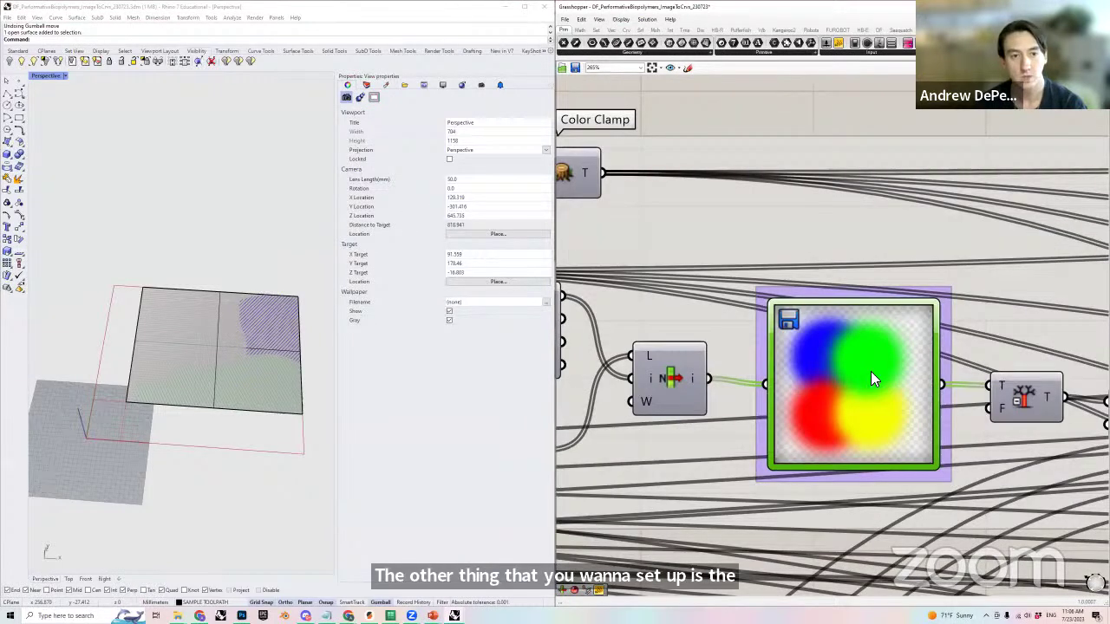
pyautogui.doubleClick(871, 376)
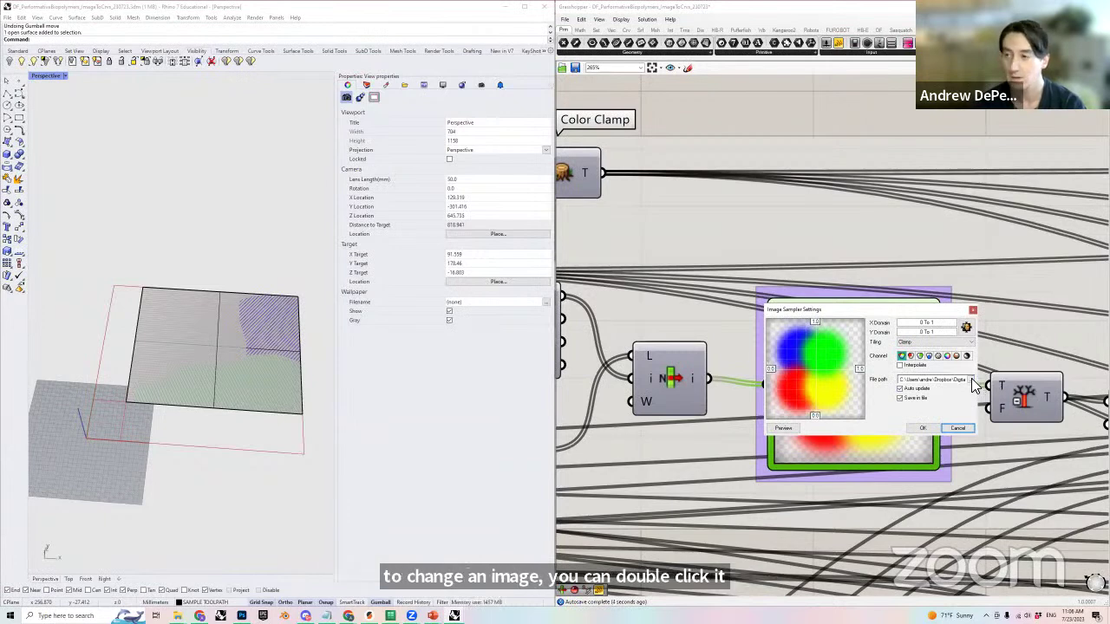
pyautogui.click(970, 379)
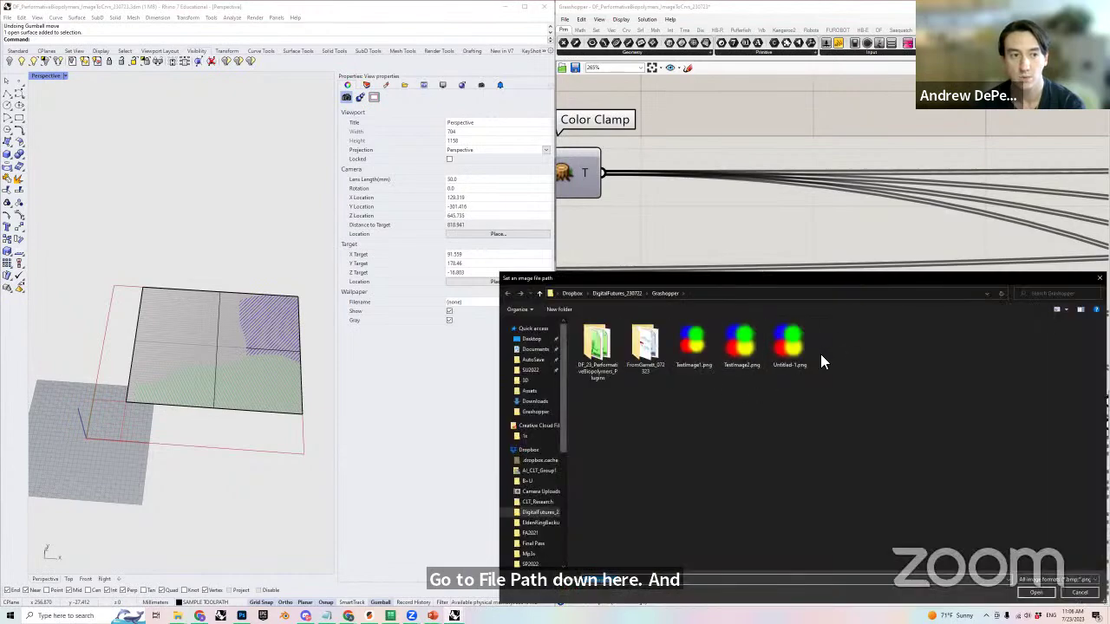
pyautogui.click(1099, 278)
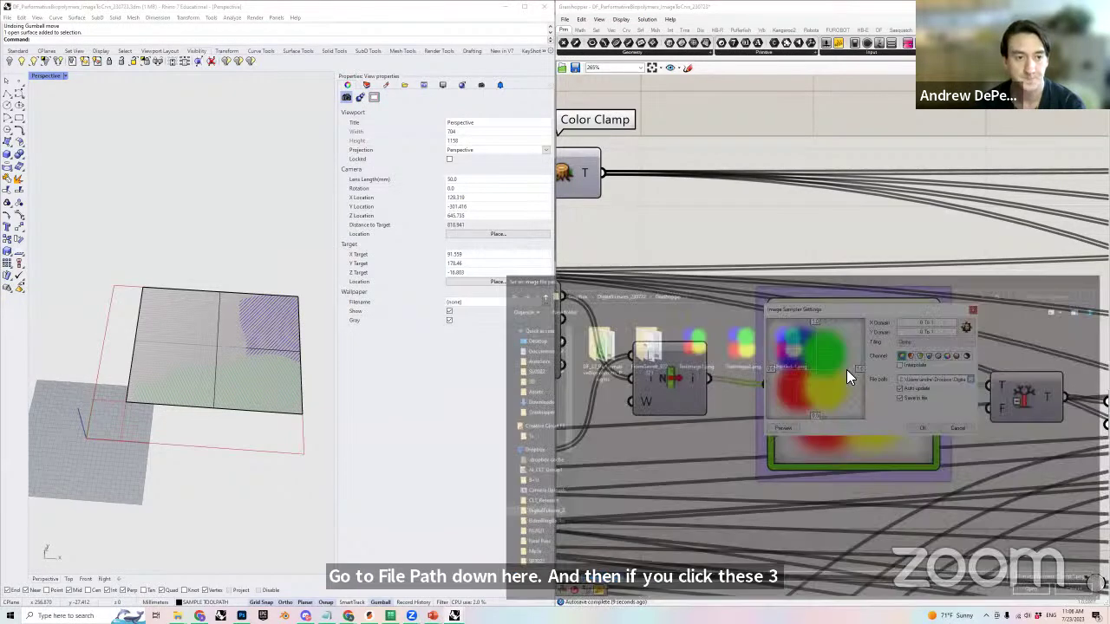
pyautogui.click(923, 428)
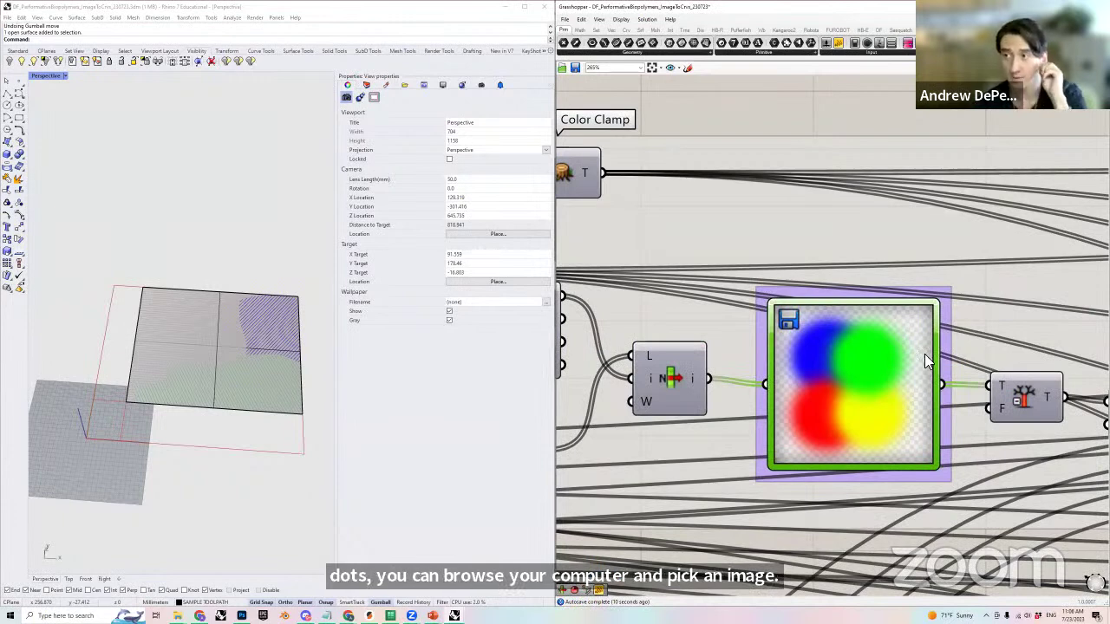
# - Trace the script from the Image Sampler and Color 4 inputs through the color value components to the Data Dam
pyautogui.scroll(-3, 929, 352)
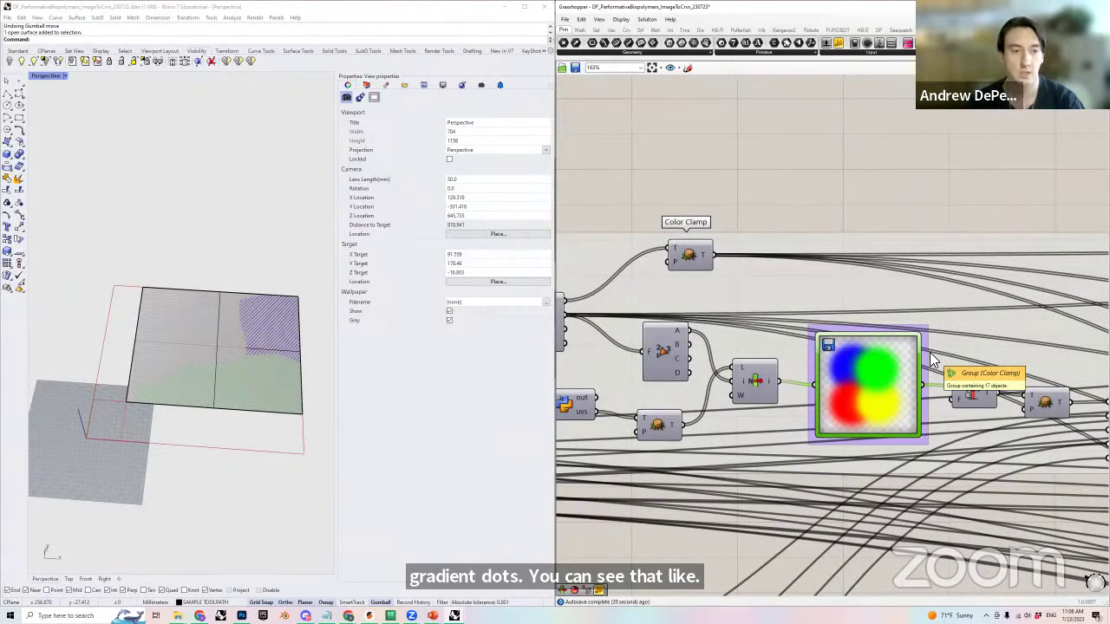
pyautogui.scroll(-1, 929, 355)
pyautogui.moveTo(802, 390)
pyautogui.mouseDown(button='right')
pyautogui.moveTo(1005, 391)
pyautogui.moveTo(878, 389)
pyautogui.mouseUp(button='right')
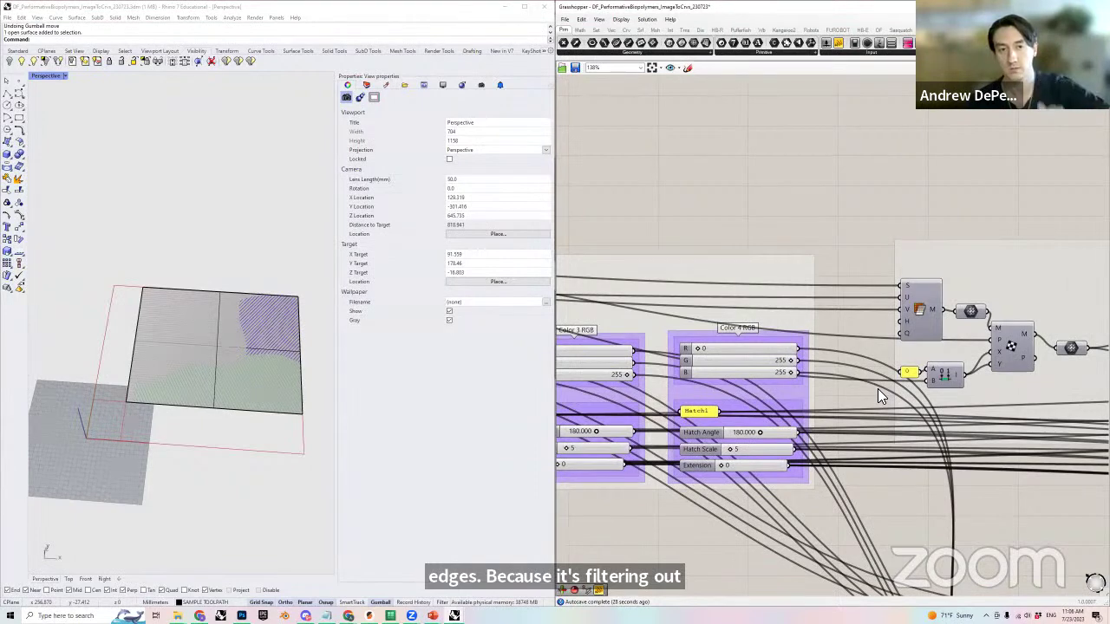
pyautogui.scroll(-5, 877, 388)
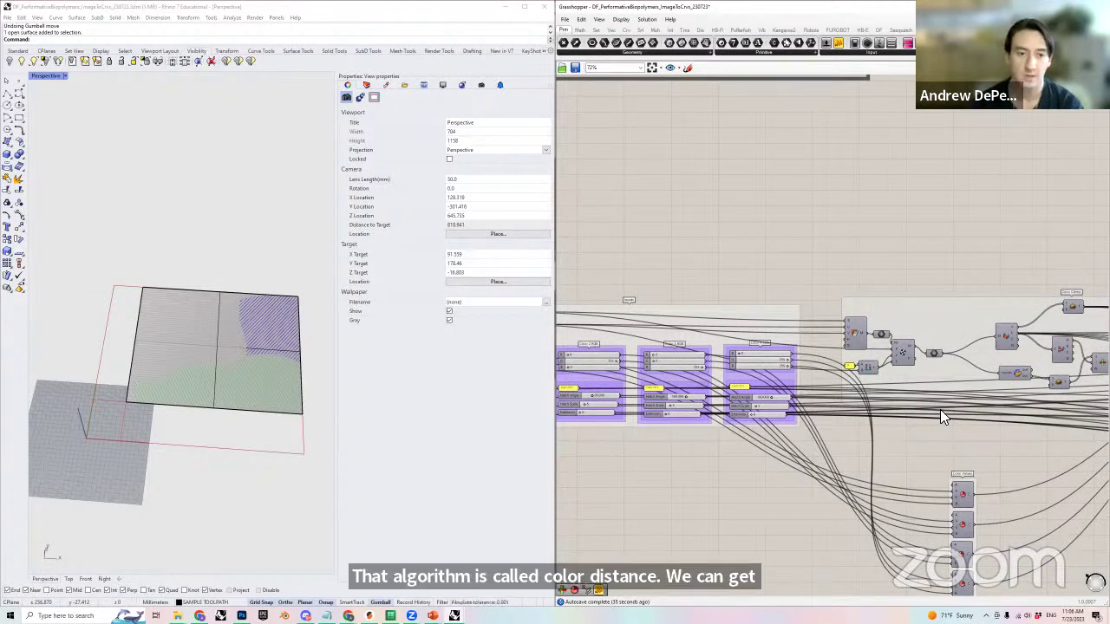
pyautogui.moveTo(939, 423); pyautogui.dragTo(839, 426, button='right')
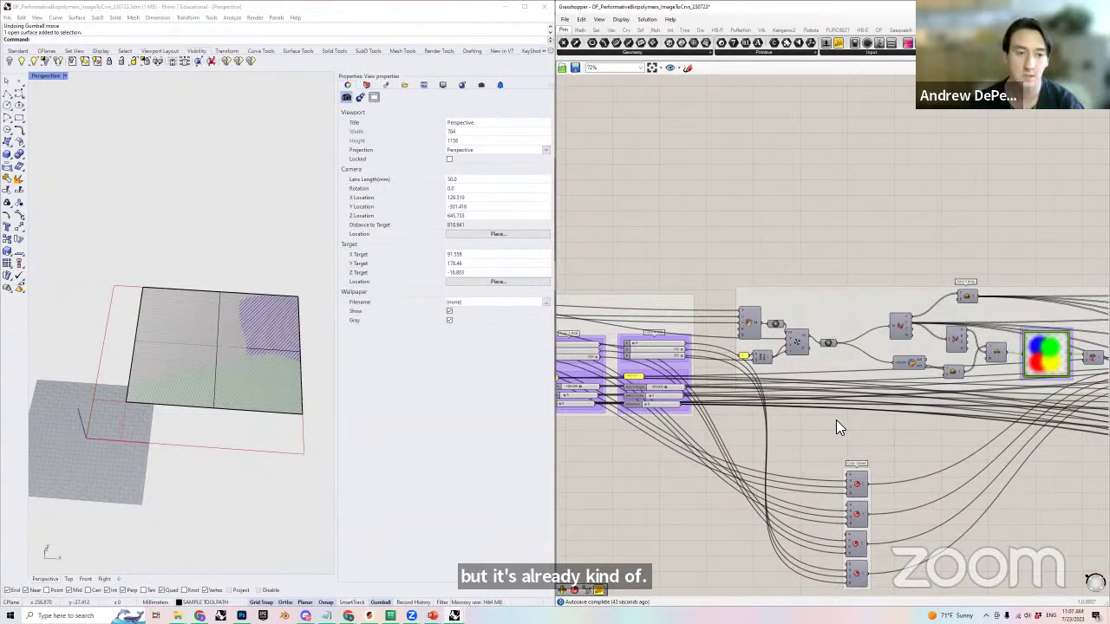
pyautogui.moveTo(828, 429); pyautogui.dragTo(765, 380, button='right')
pyautogui.moveTo(922, 416); pyautogui.dragTo(709, 421, button='right')
pyautogui.moveTo(835, 396); pyautogui.dragTo(803, 399, button='right')
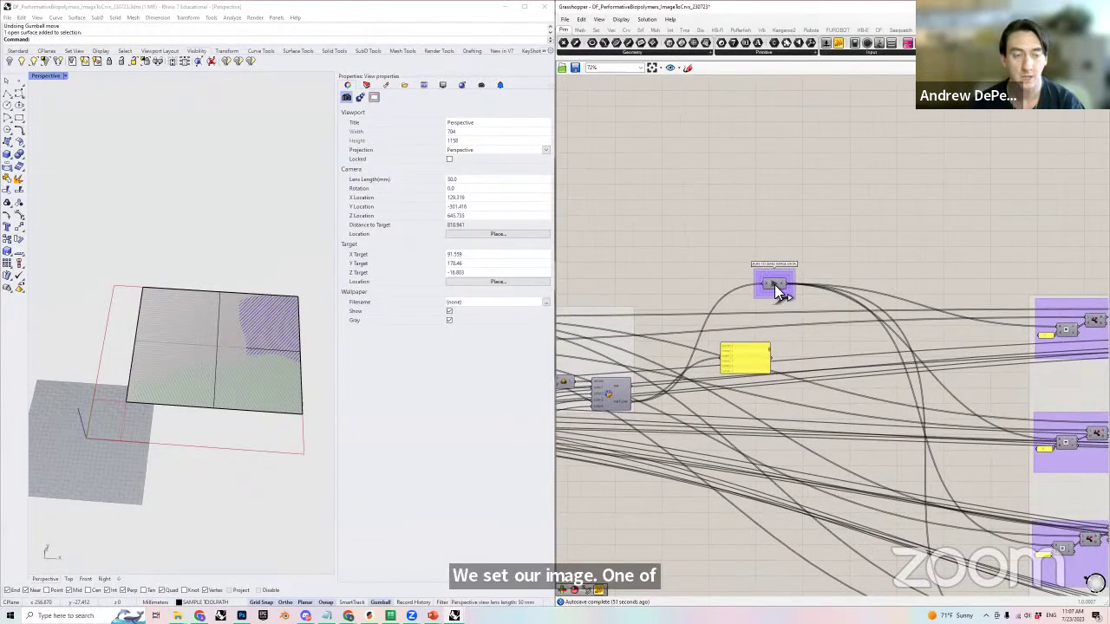
# - Transfer the image data through the Data Dam to the four hatch rows
pyautogui.scroll(-2, 788, 302)
pyautogui.scroll(-3, 768, 373)
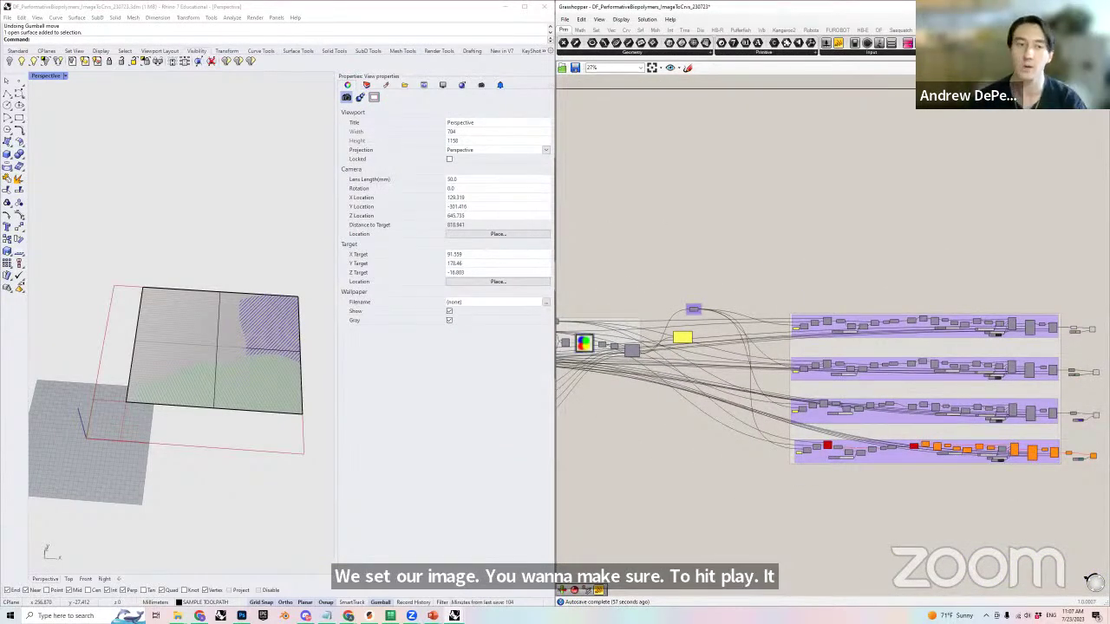
pyautogui.scroll(4, 701, 318)
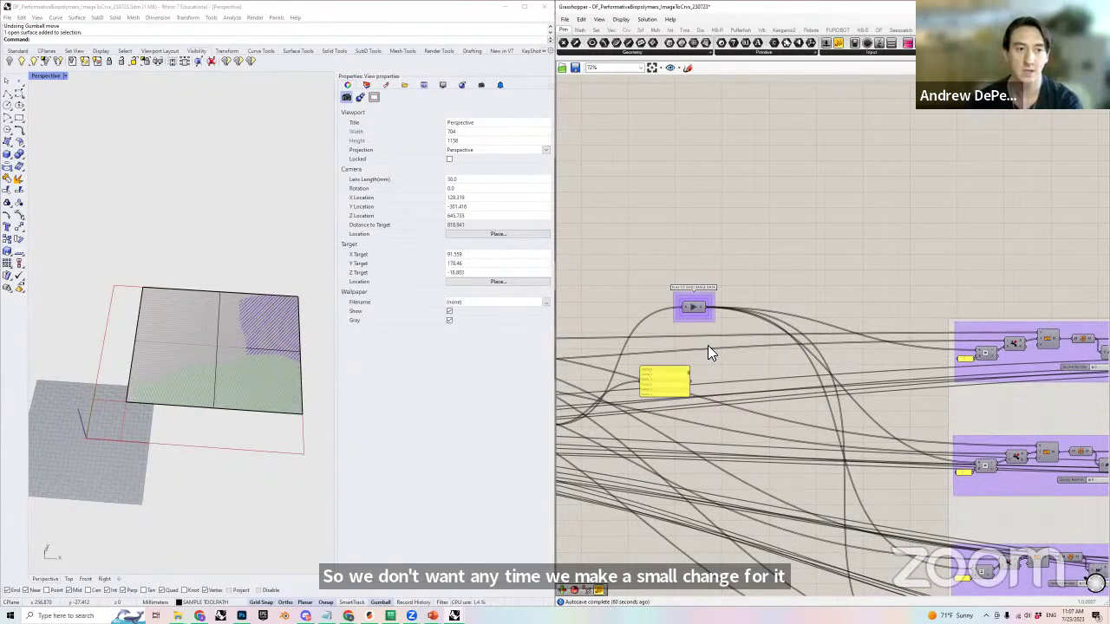
pyautogui.click(694, 308)
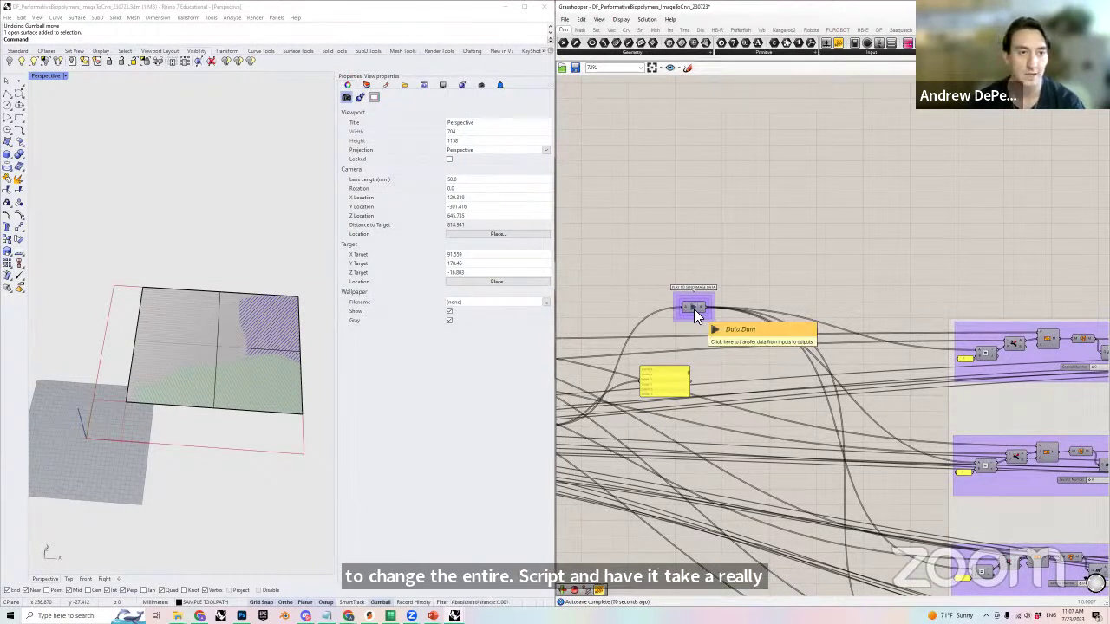
pyautogui.click(693, 309)
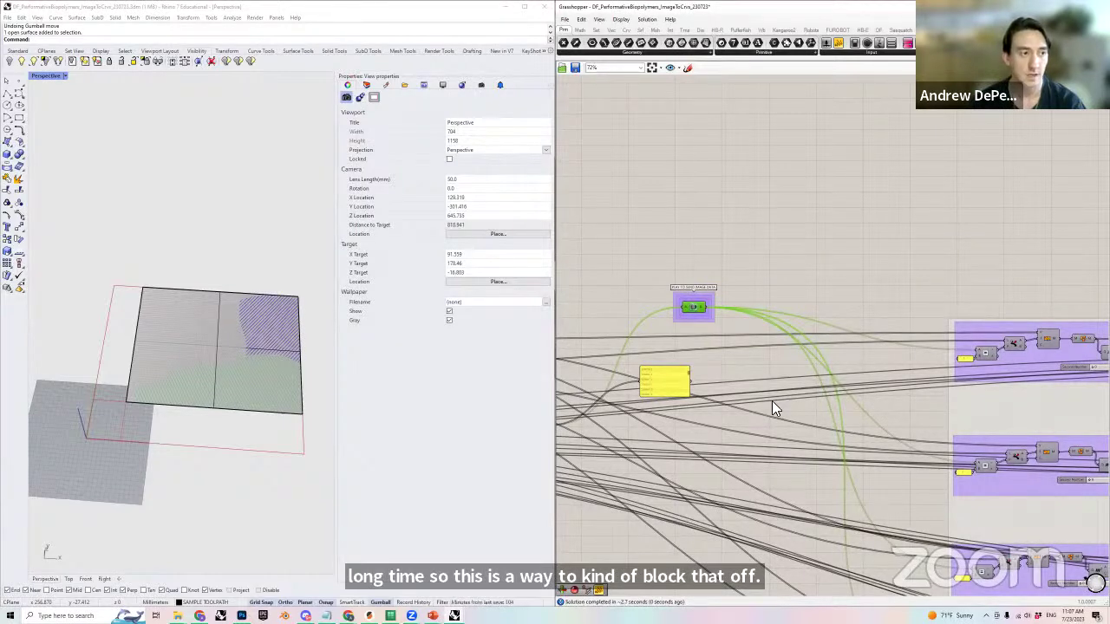
# - Examine the first row of the Hatches group, highlighting its mesh construction component and the incoming connections
pyautogui.moveTo(785, 403); pyautogui.dragTo(746, 367, button='right')
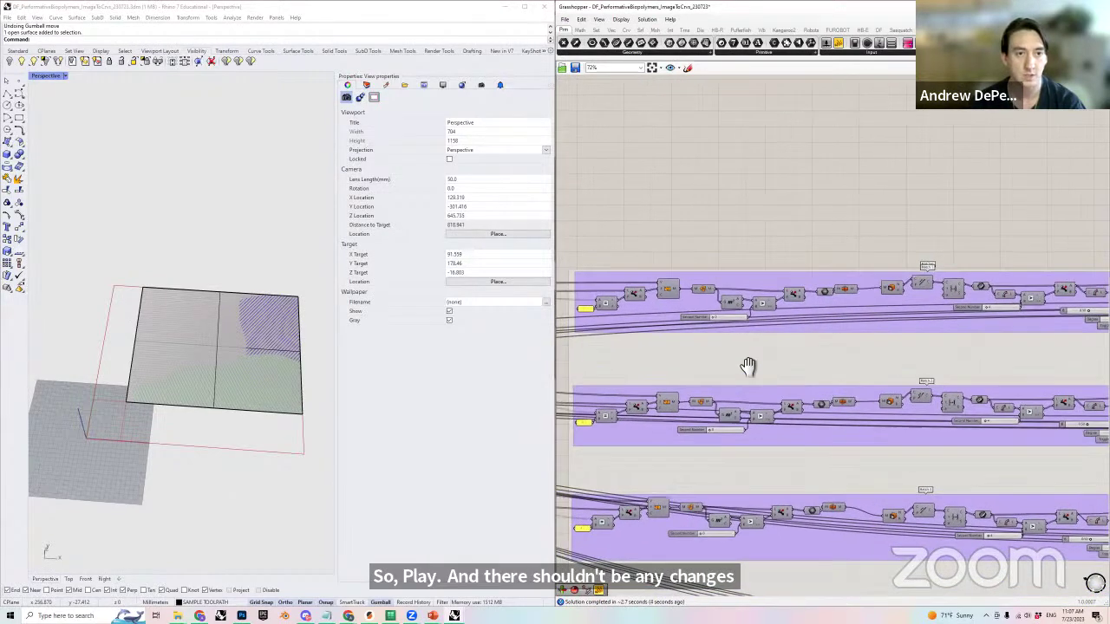
pyautogui.scroll(2, 620, 298)
pyautogui.scroll(2, 620, 298)
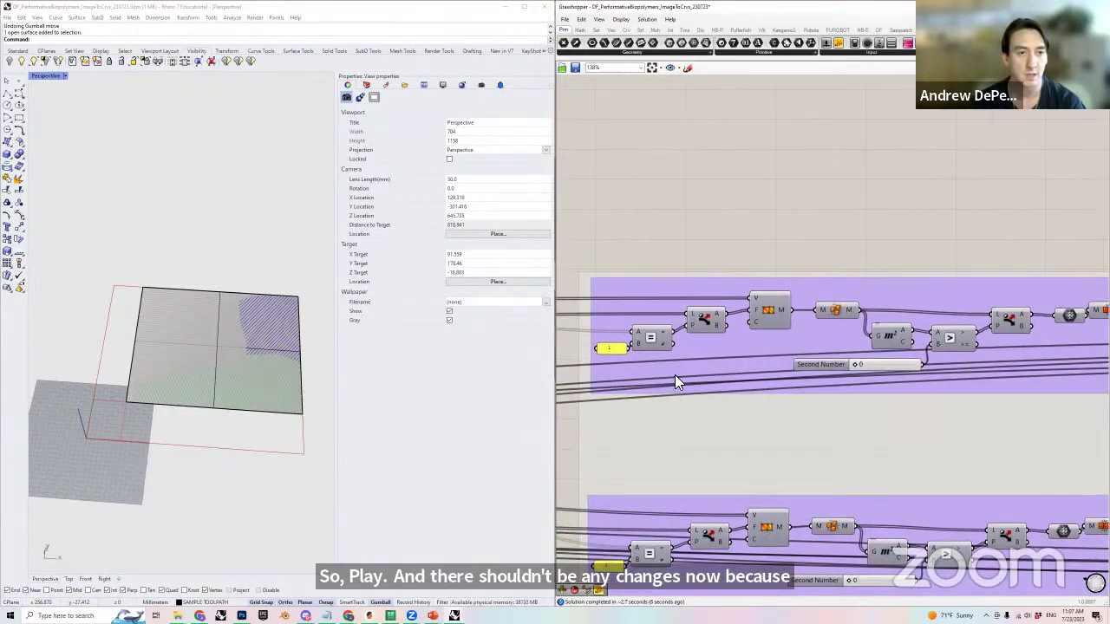
pyautogui.click(765, 318)
pyautogui.scroll(-2, 902, 387)
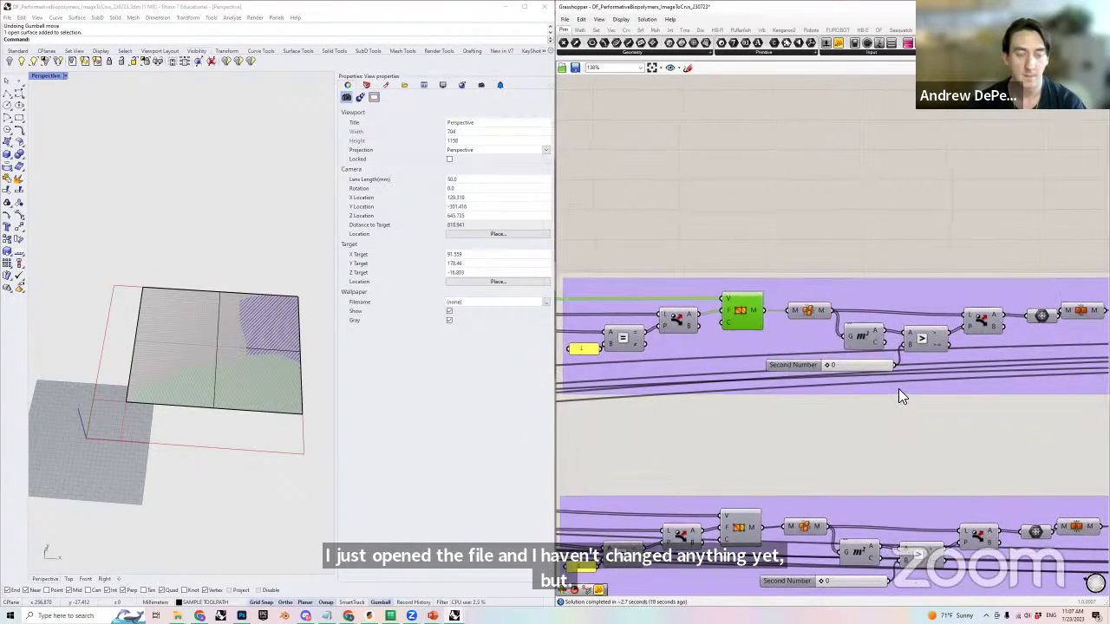
pyautogui.moveTo(899, 388); pyautogui.dragTo(879, 399, button='right')
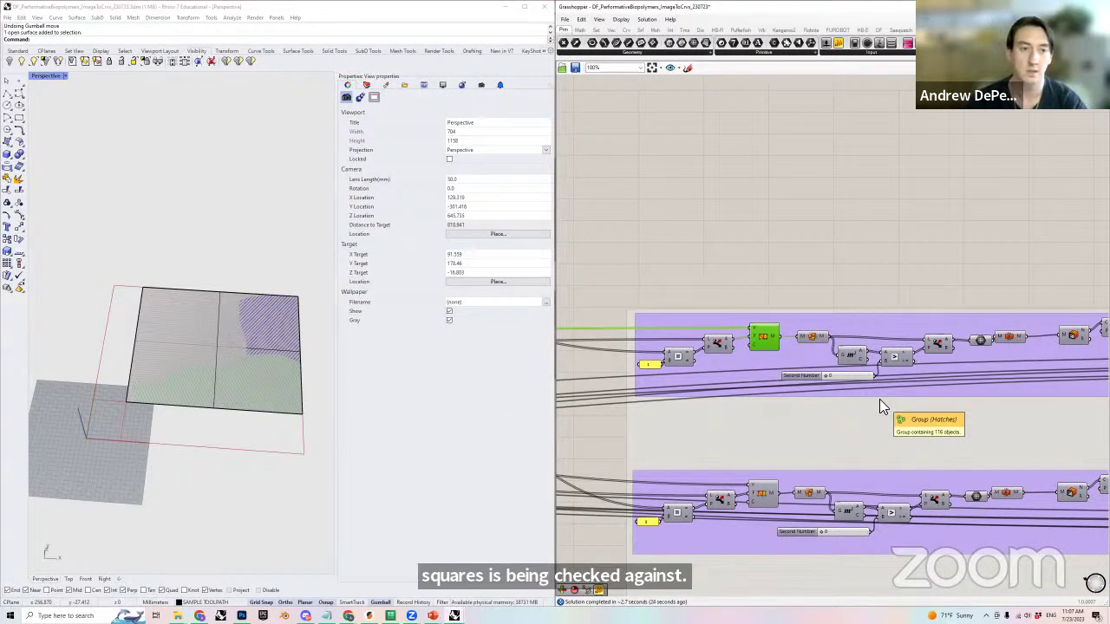
# - Preview the mesh component just before the Hatch 1 components in the first row, inspect its zone on the surface, and hide the preview
pyautogui.moveTo(950, 400); pyautogui.dragTo(897, 391, button='right')
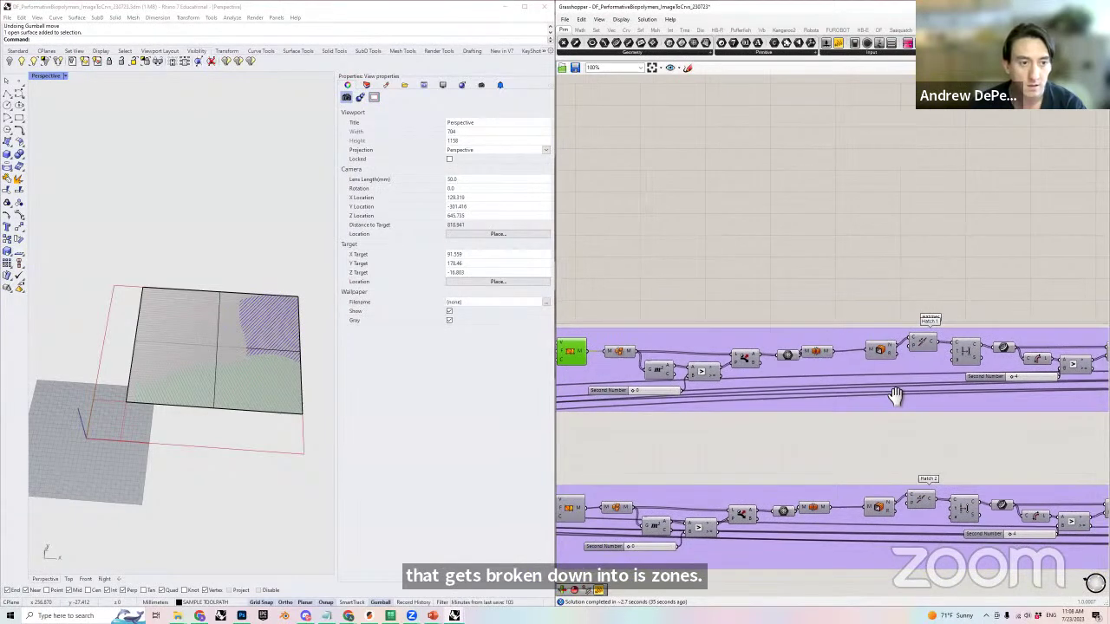
pyautogui.rightClick(819, 360)
pyautogui.click(837, 373)
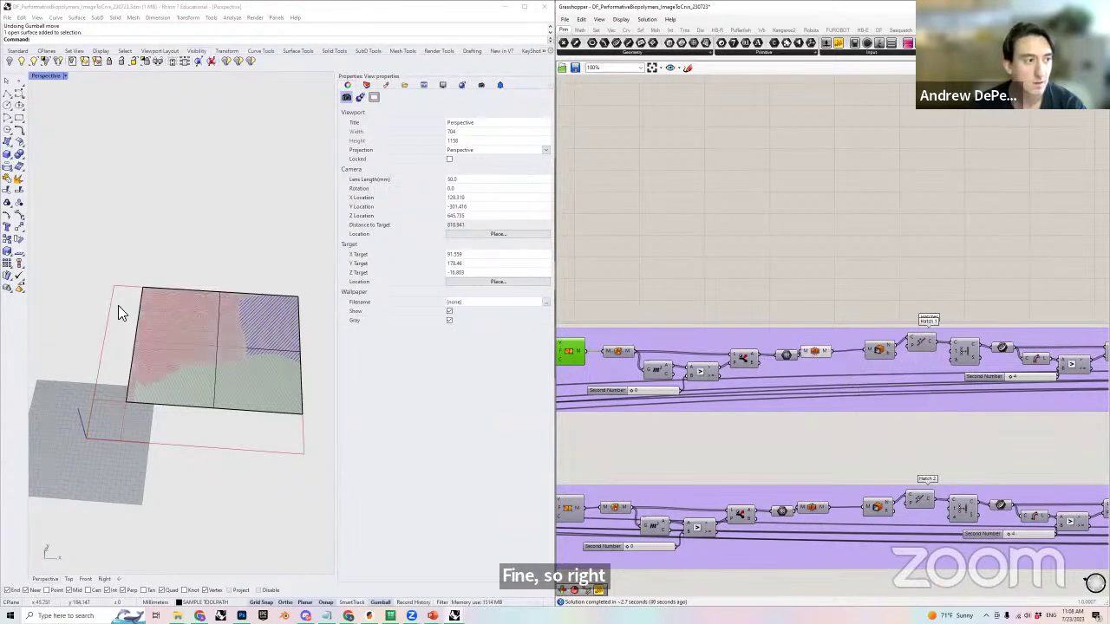
pyautogui.scroll(8, 177, 364)
pyautogui.scroll(-3, 189, 368)
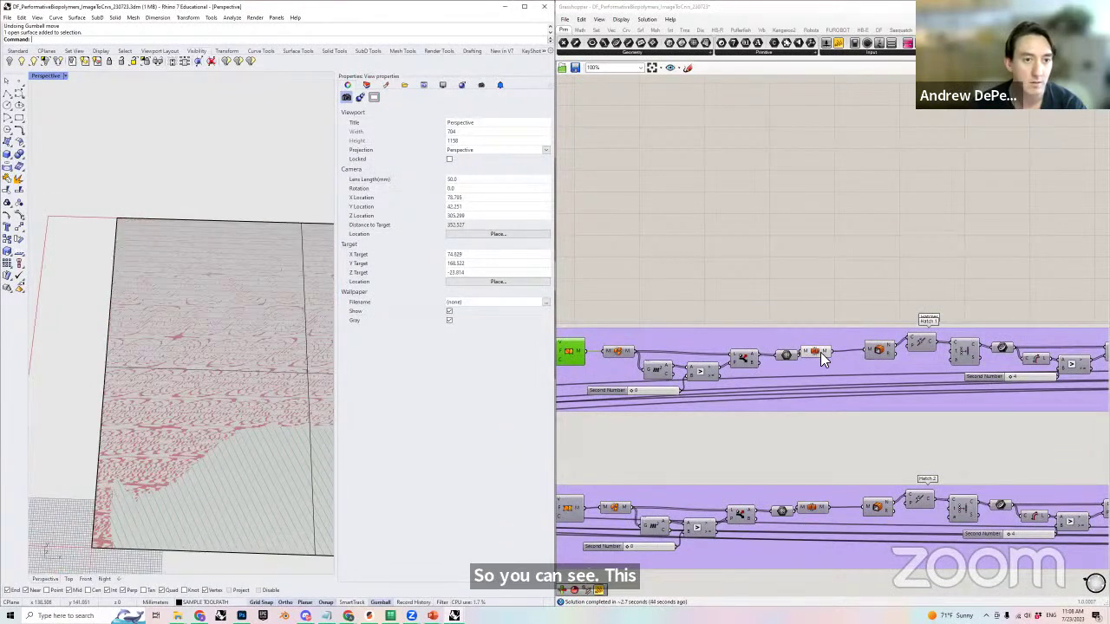
pyautogui.click(827, 353)
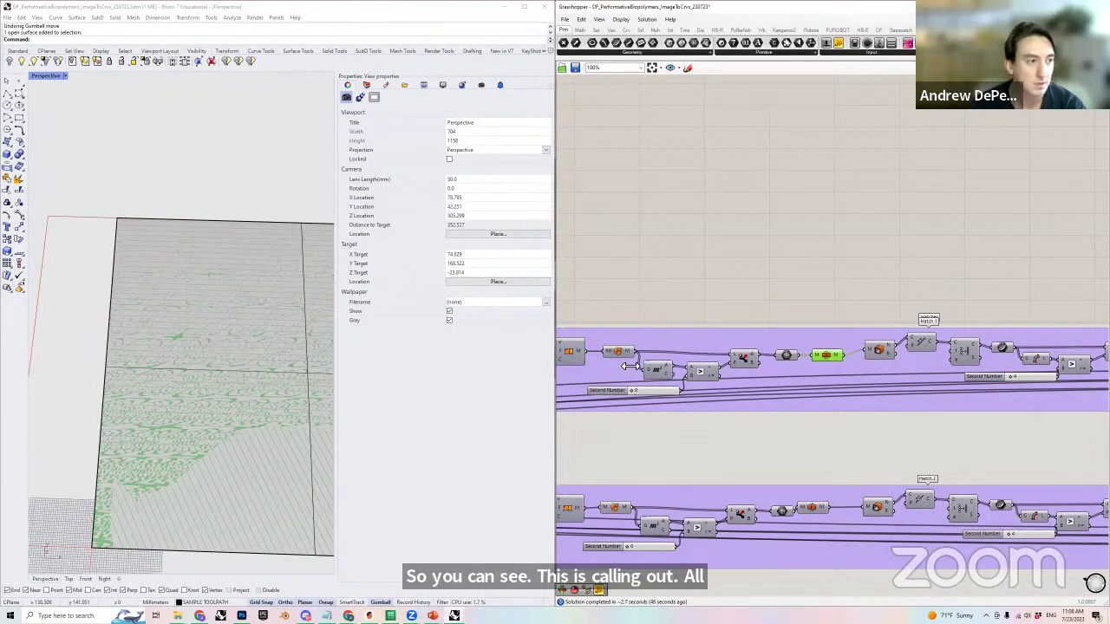
pyautogui.moveTo(248, 408); pyautogui.dragTo(137, 417, button='right')
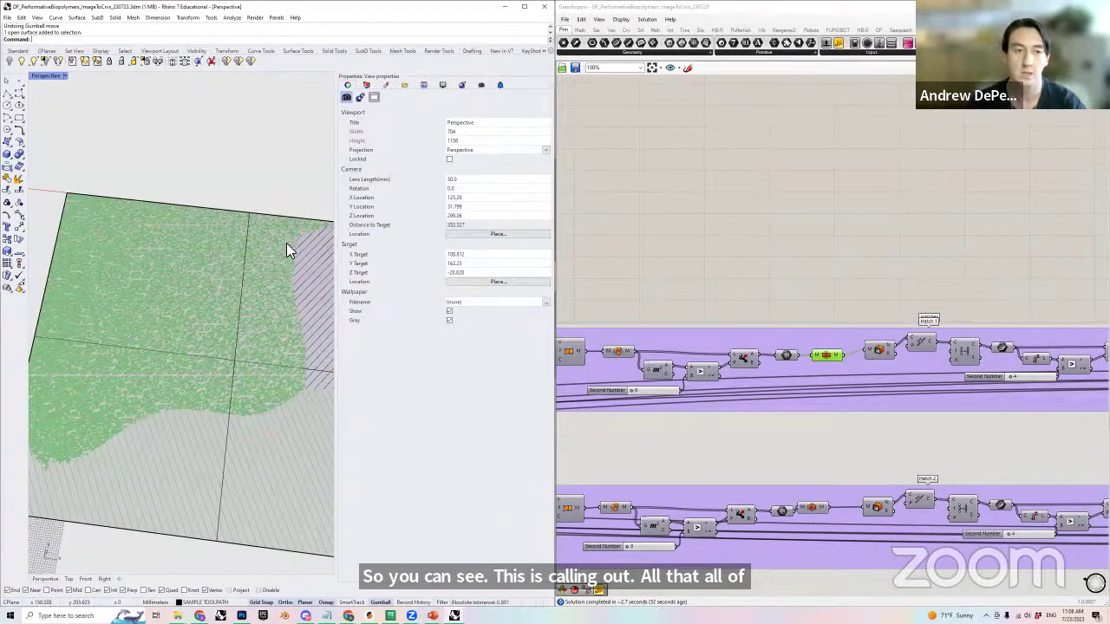
pyautogui.rightClick(837, 364)
pyautogui.click(844, 375)
# - Highlight the preview component at the end of the first hatch row and inspect its hatch lines on the surface
pyautogui.scroll(-1, 843, 374)
pyautogui.moveTo(936, 407); pyautogui.dragTo(798, 407, button='right')
pyautogui.scroll(-1, 798, 405)
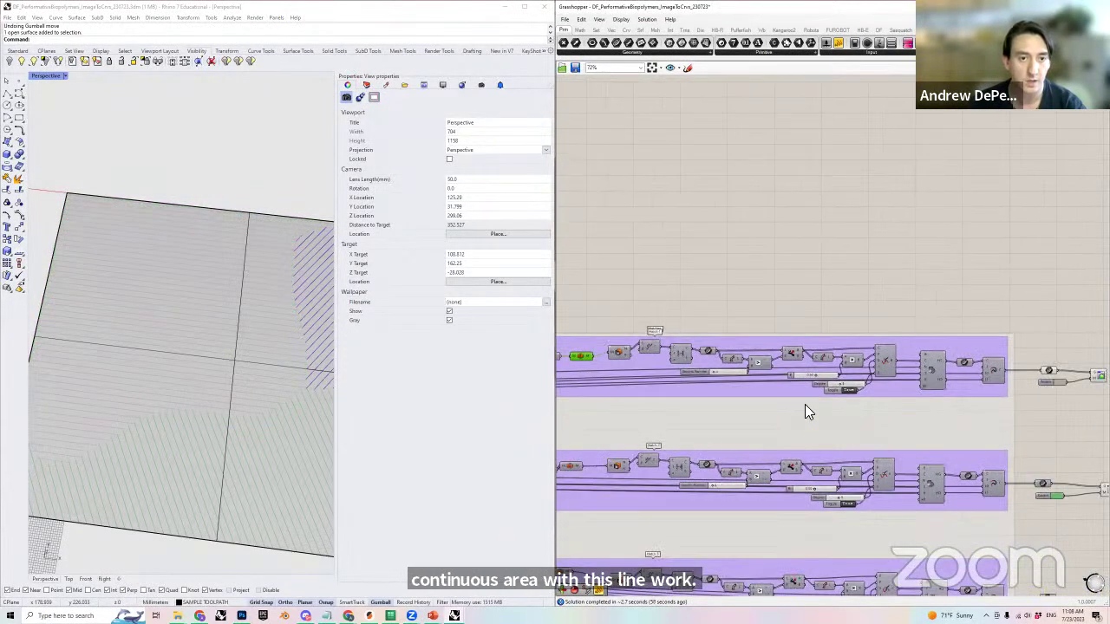
pyautogui.moveTo(1025, 385); pyautogui.dragTo(990, 388, button='right')
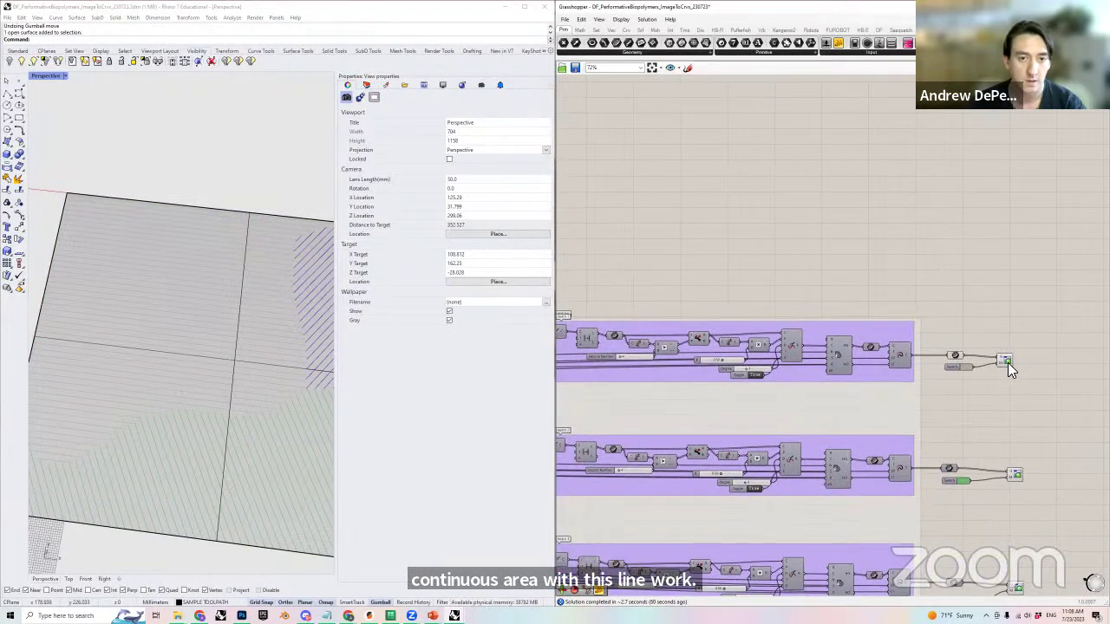
pyautogui.click(1007, 362)
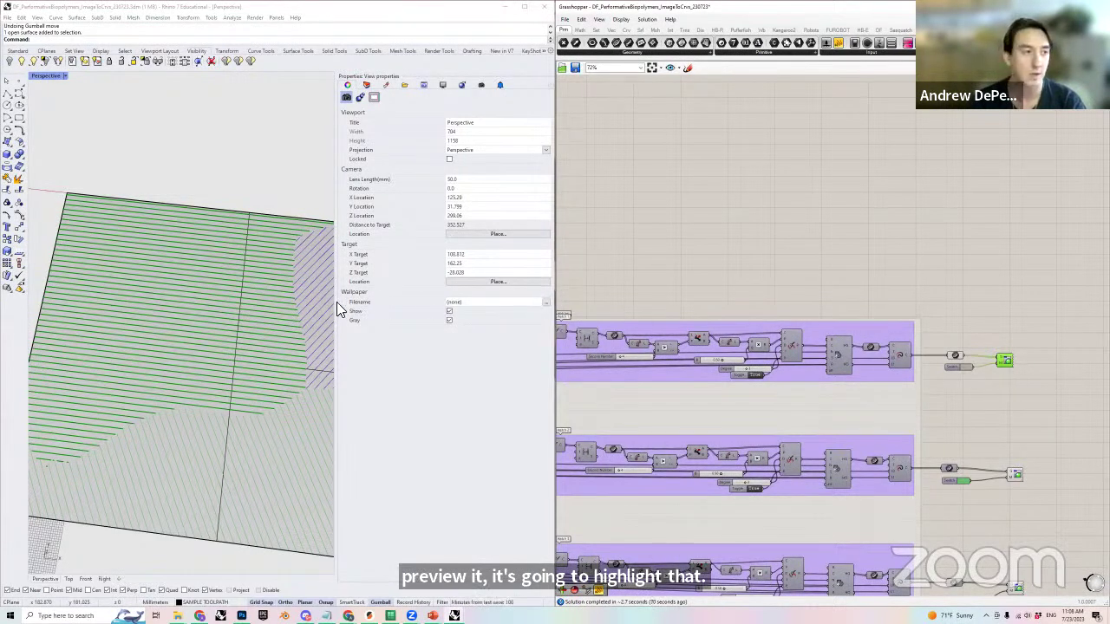
pyautogui.moveTo(274, 325); pyautogui.dragTo(189, 398, button='right')
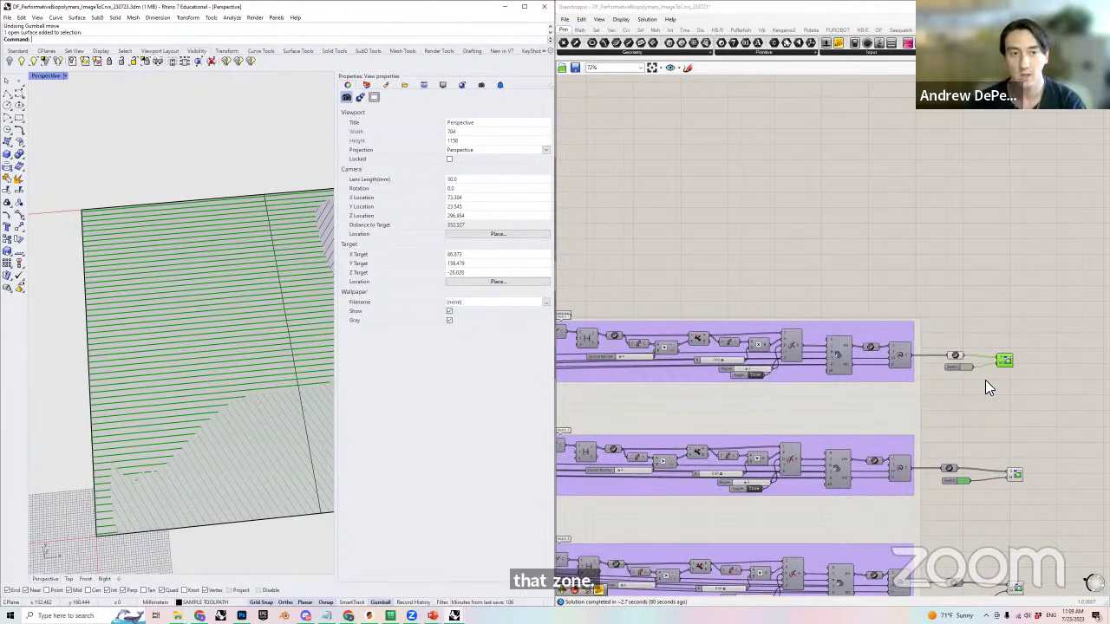
# - Set the Color 1 Hatch Angle to 90 in the Inputs group
pyautogui.scroll(-1, 986, 381)
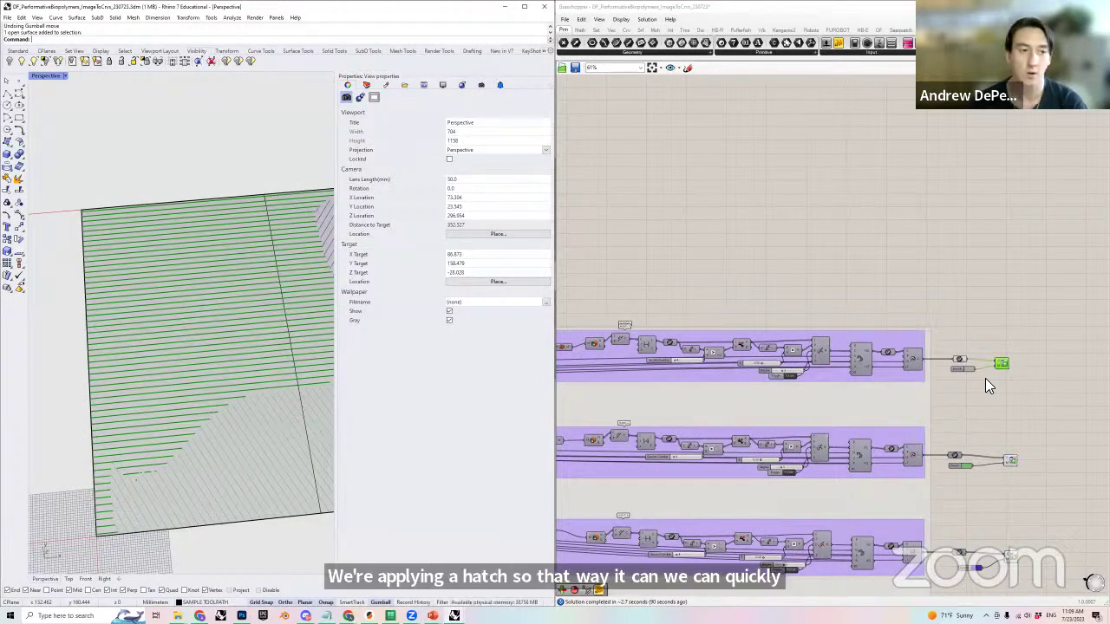
pyautogui.scroll(-2, 645, 409)
pyautogui.moveTo(645, 409); pyautogui.dragTo(977, 408, button='right')
pyautogui.moveTo(682, 420); pyautogui.dragTo(966, 417, button='right')
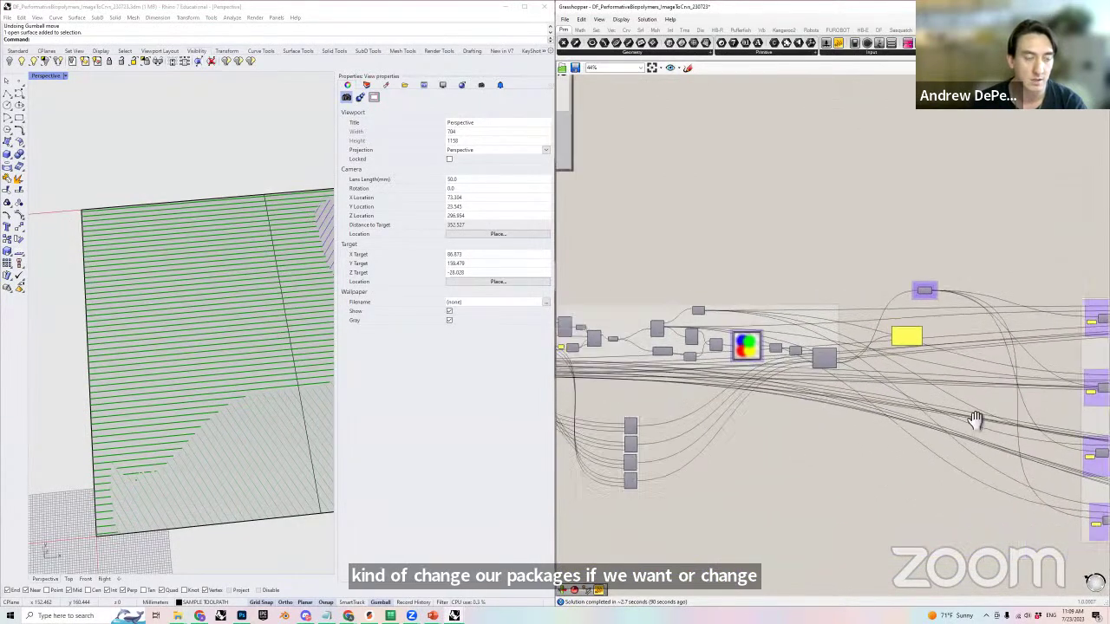
pyautogui.scroll(6, 770, 411)
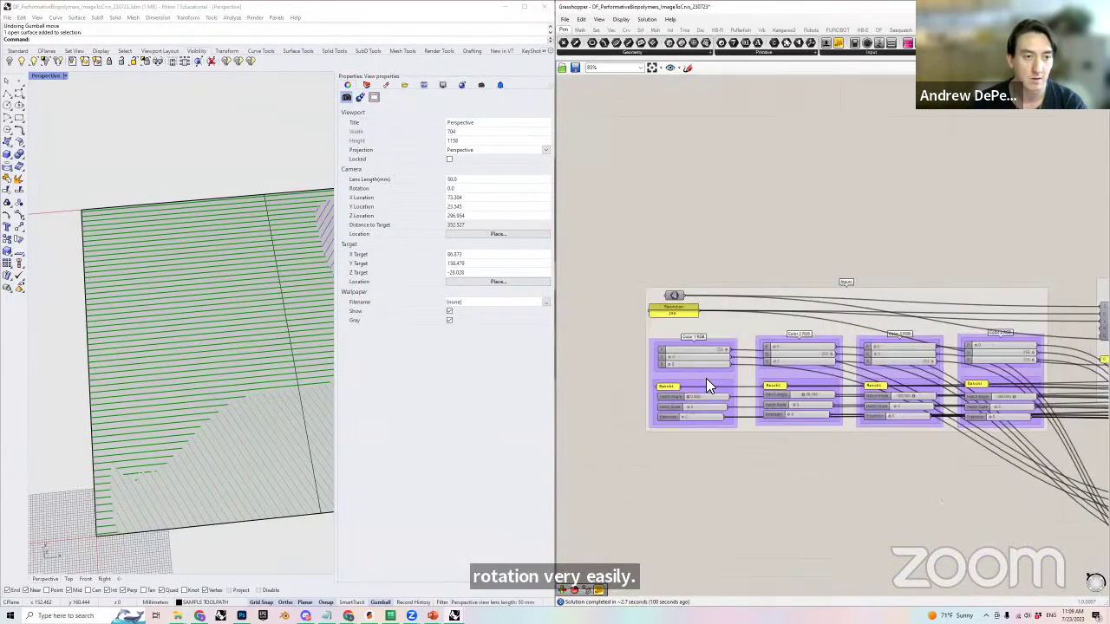
pyautogui.scroll(1, 704, 378)
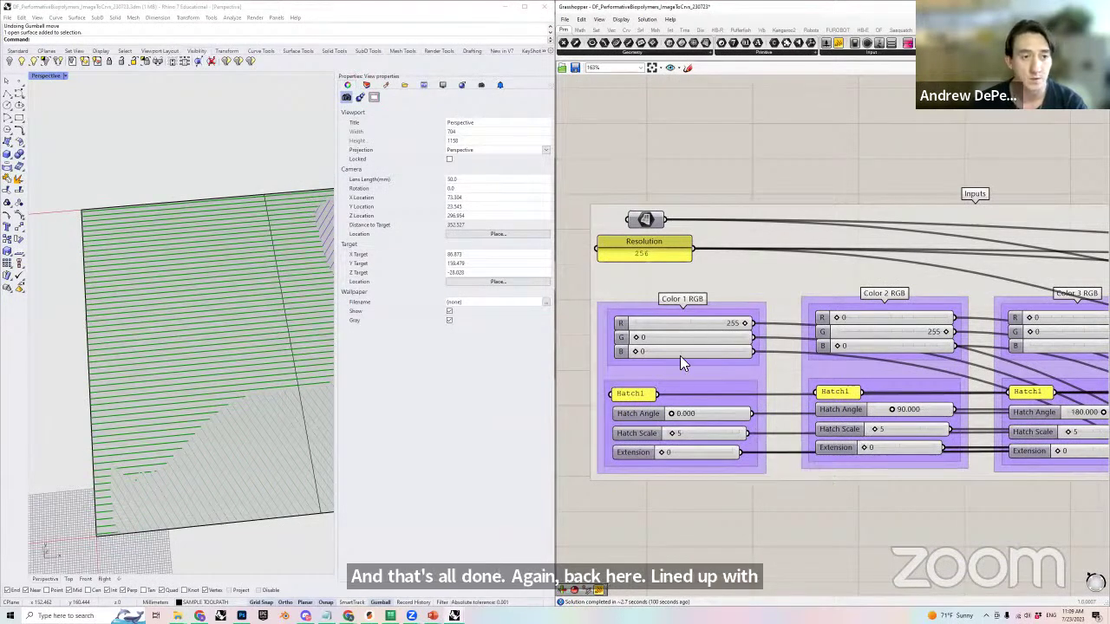
pyautogui.doubleClick(690, 412)
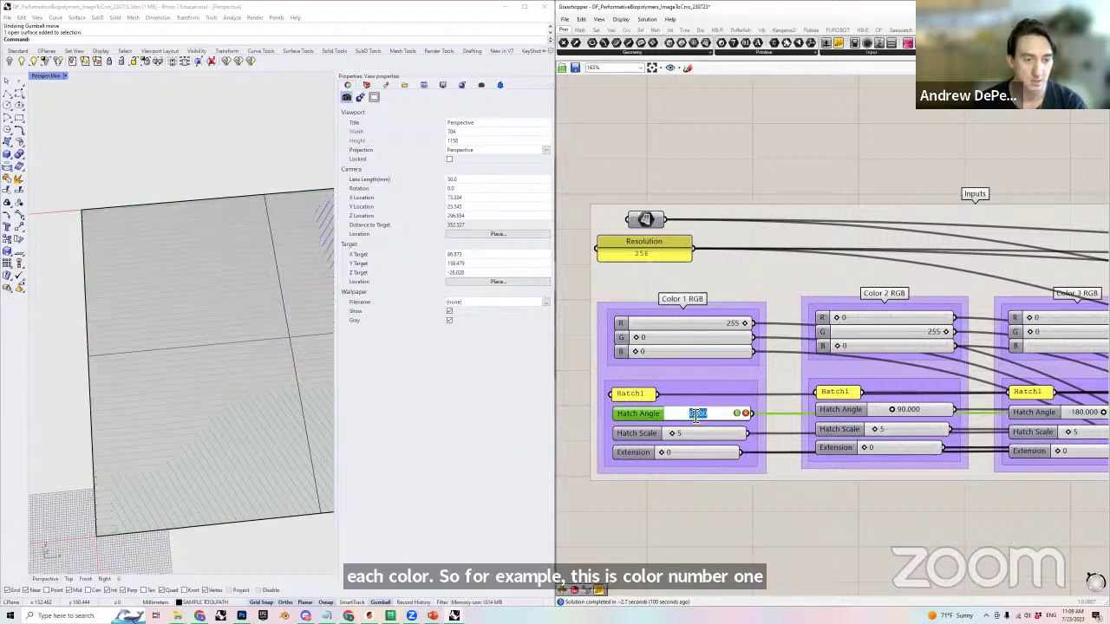
pyautogui.write('90')
pyautogui.press('Return')
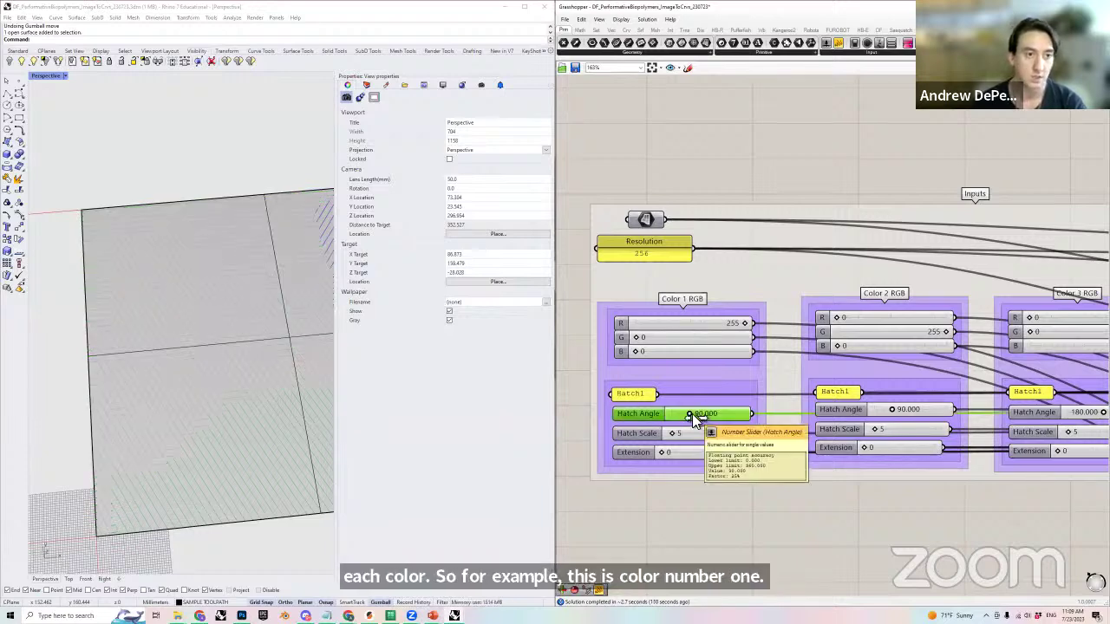
# - Set the Color 1 Hatch Angle back to 0
pyautogui.scroll(-5, 678, 411)
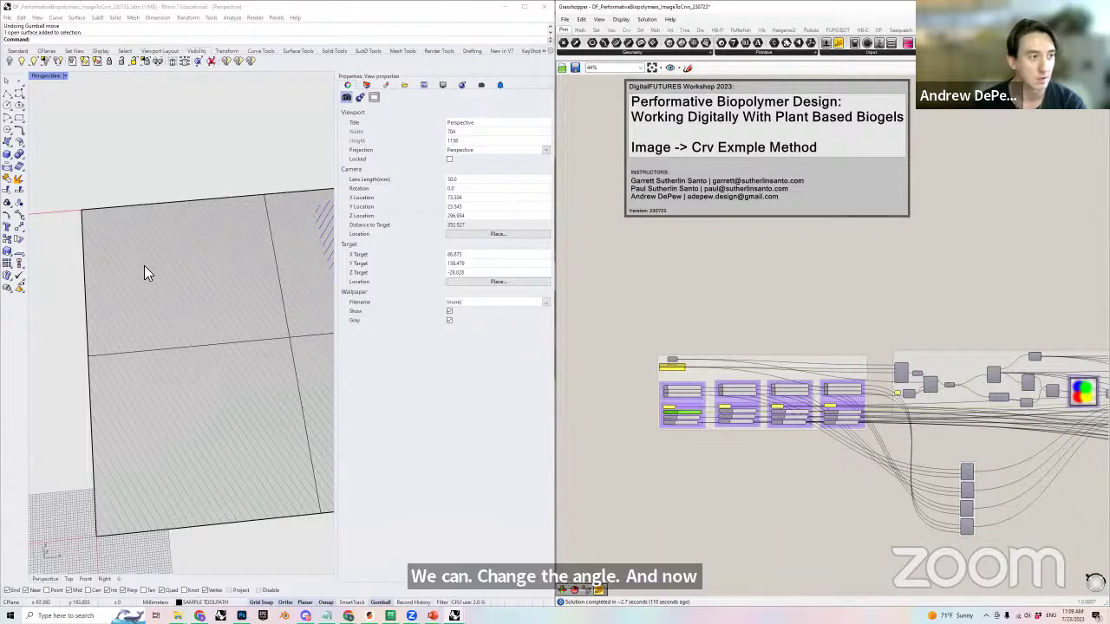
pyautogui.scroll(5, 702, 411)
pyautogui.doubleClick(652, 412)
pyautogui.write('0')
pyautogui.press('Return')
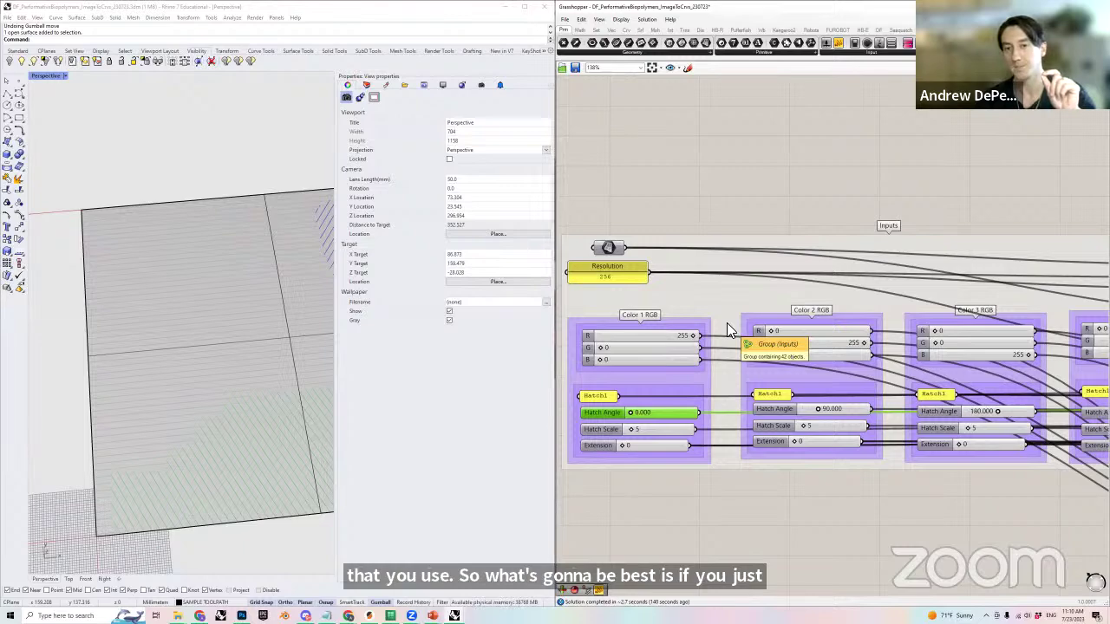
# - Highlight the first hatch row's output lines on the surface through its end preview component
pyautogui.scroll(-5, 728, 330)
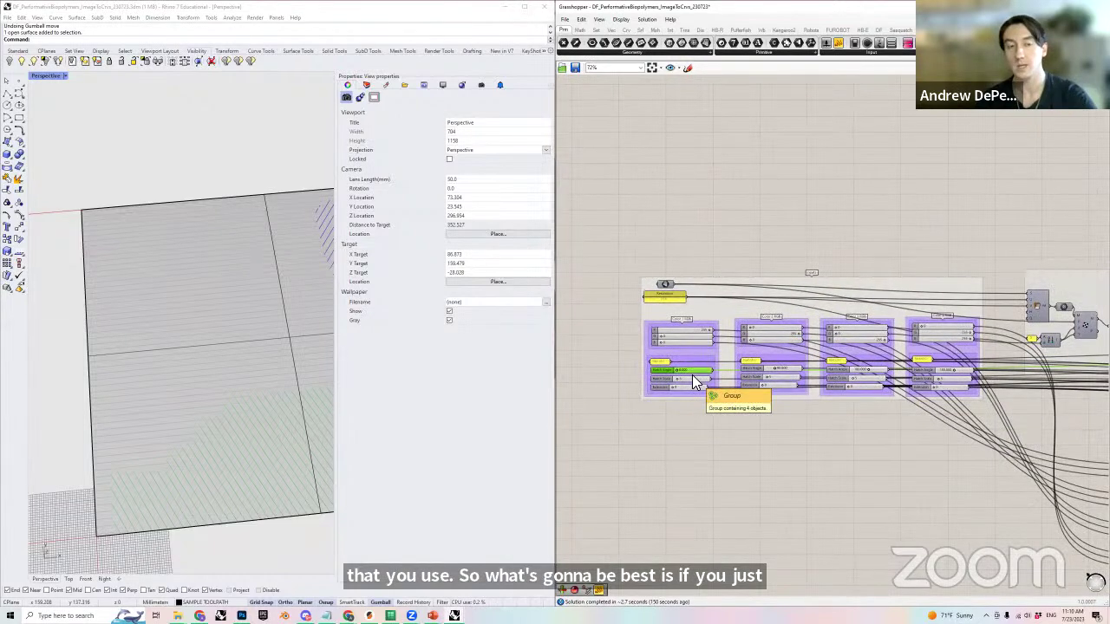
pyautogui.scroll(-4, 692, 375)
pyautogui.scroll(5, 997, 390)
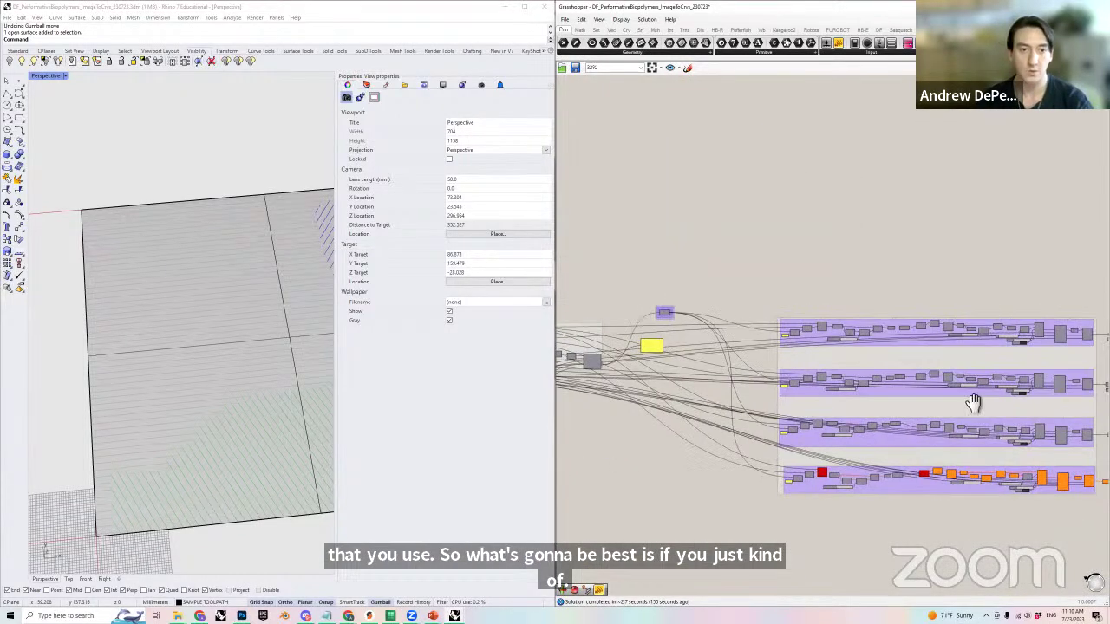
pyautogui.moveTo(959, 397); pyautogui.dragTo(805, 391, button='right')
pyautogui.click(979, 330)
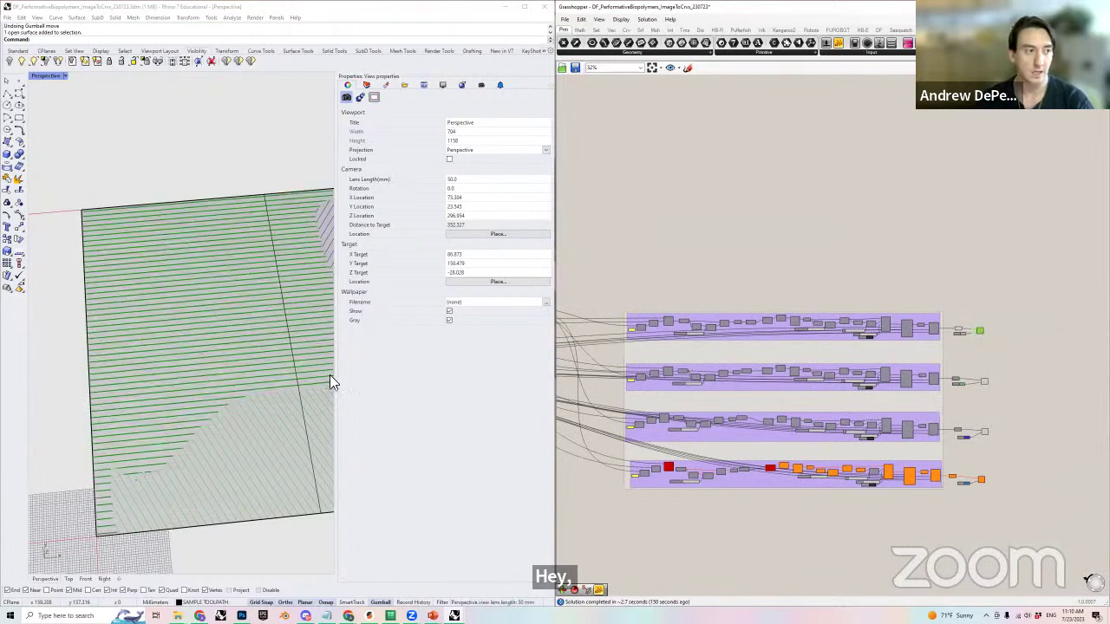
# - Measure the distance between two neighbouring Color 1 hatch lines along the surface edge
pyautogui.moveTo(201, 401)
pyautogui.mouseDown(button='right')
pyautogui.moveTo(286, 376)
pyautogui.moveTo(153, 377)
pyautogui.moveTo(189, 361)
pyautogui.mouseUp(button='right')
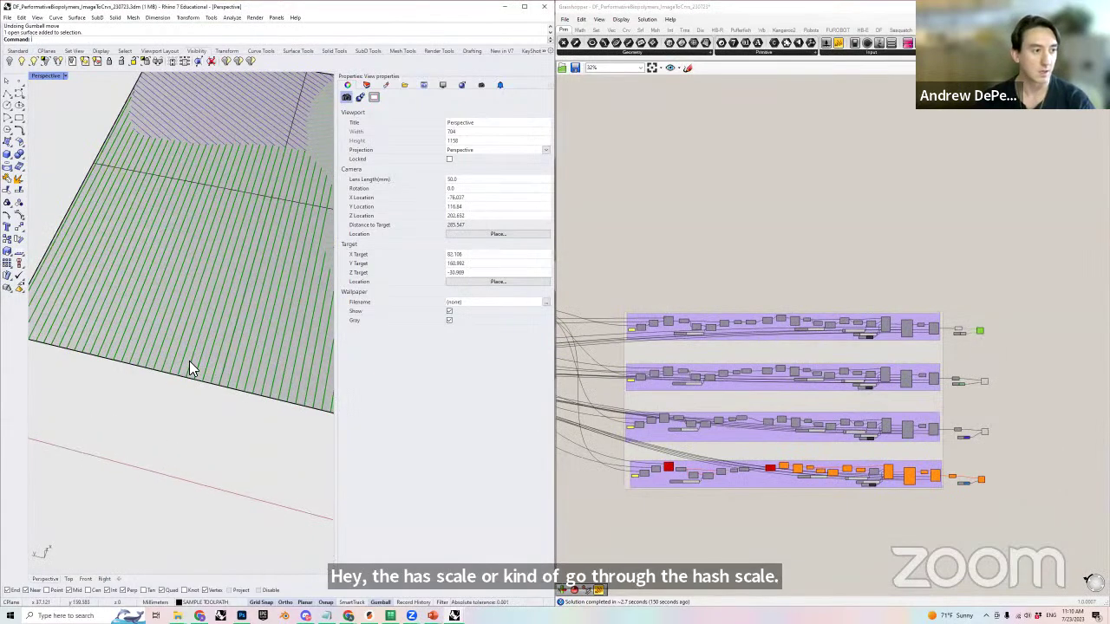
pyautogui.scroll(3, 189, 361)
pyautogui.scroll(2, 189, 361)
pyautogui.press('Return')
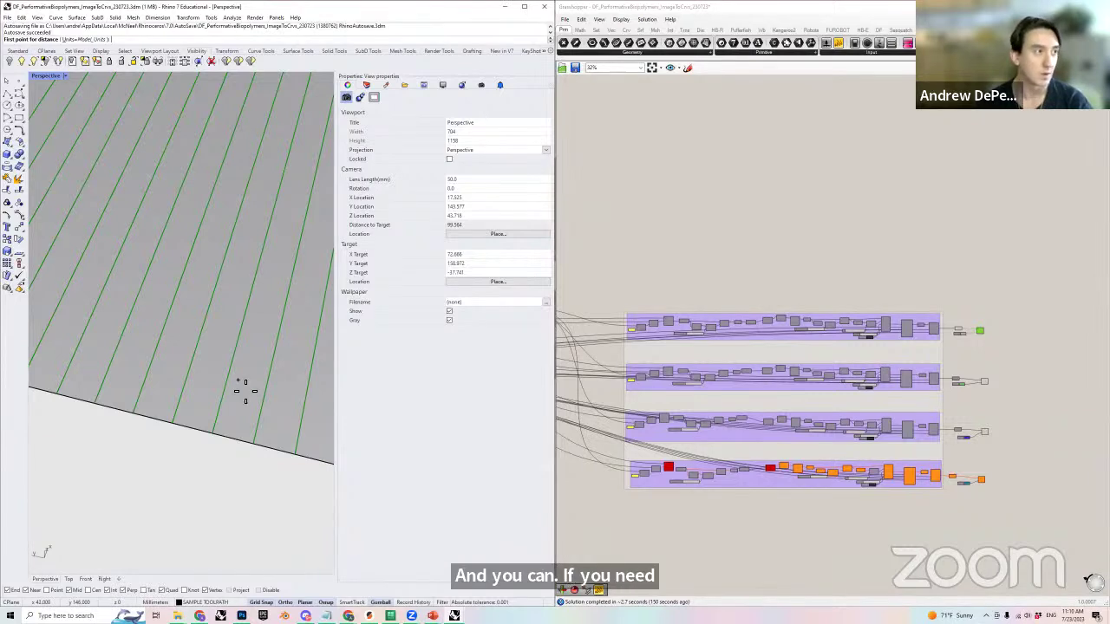
pyautogui.click(180, 433)
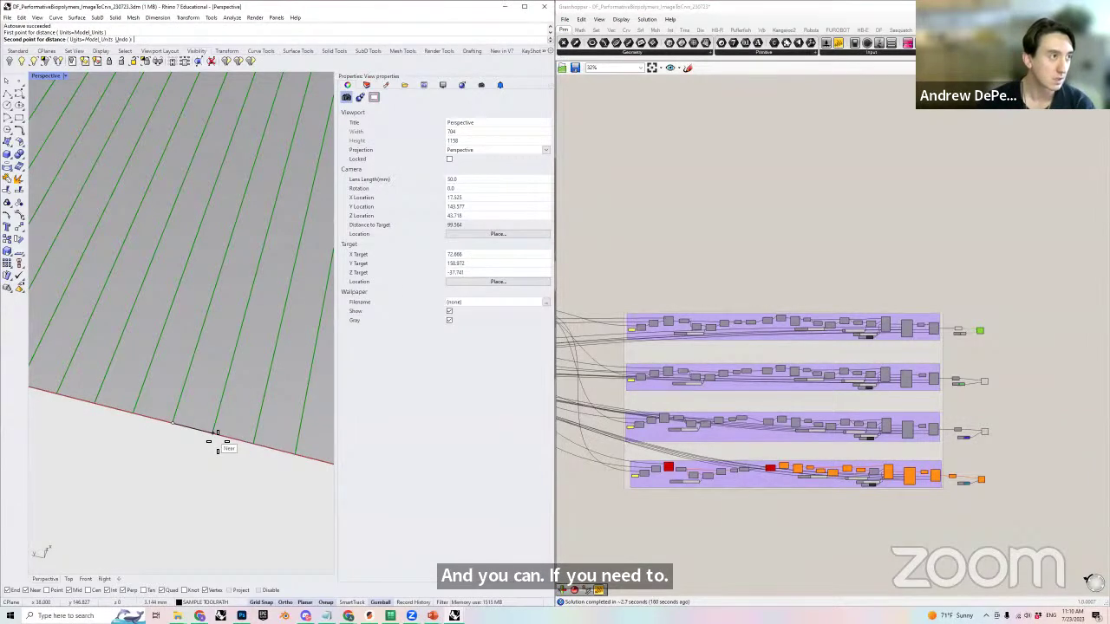
pyautogui.click(214, 442)
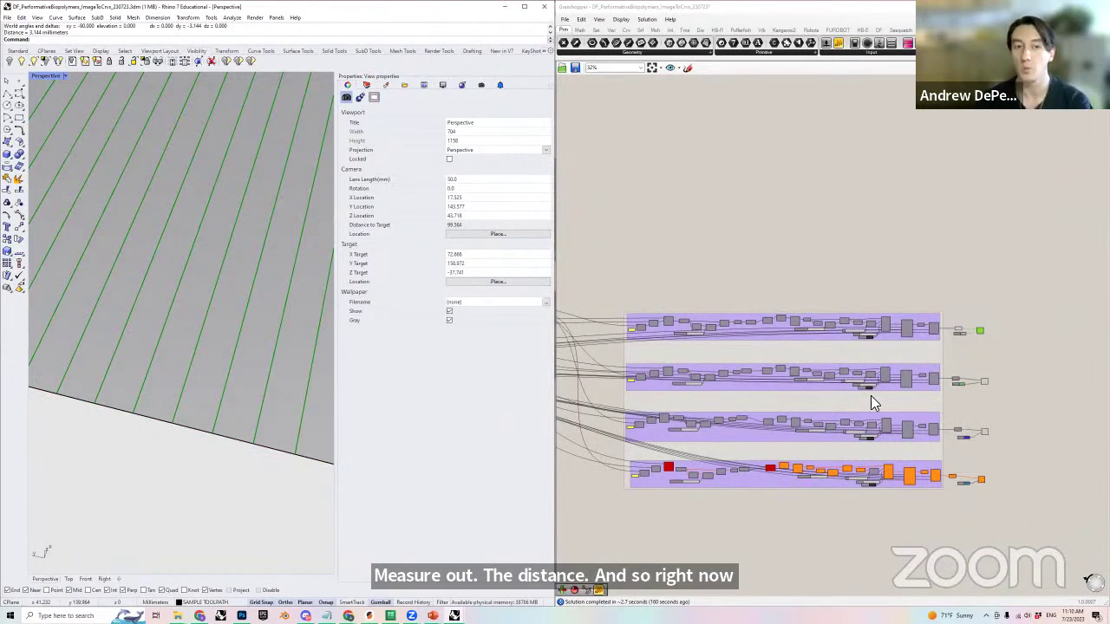
# - Set the Color 1 Hatch Scale to 7 in the Inputs group
pyautogui.scroll(-2, 788, 353)
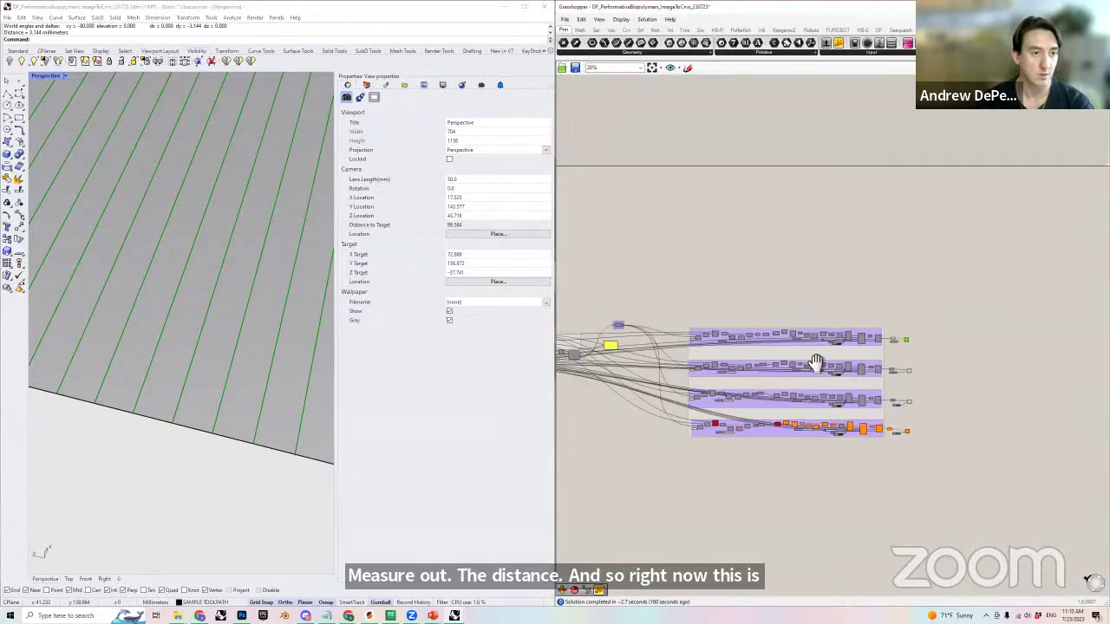
pyautogui.scroll(5, 718, 368)
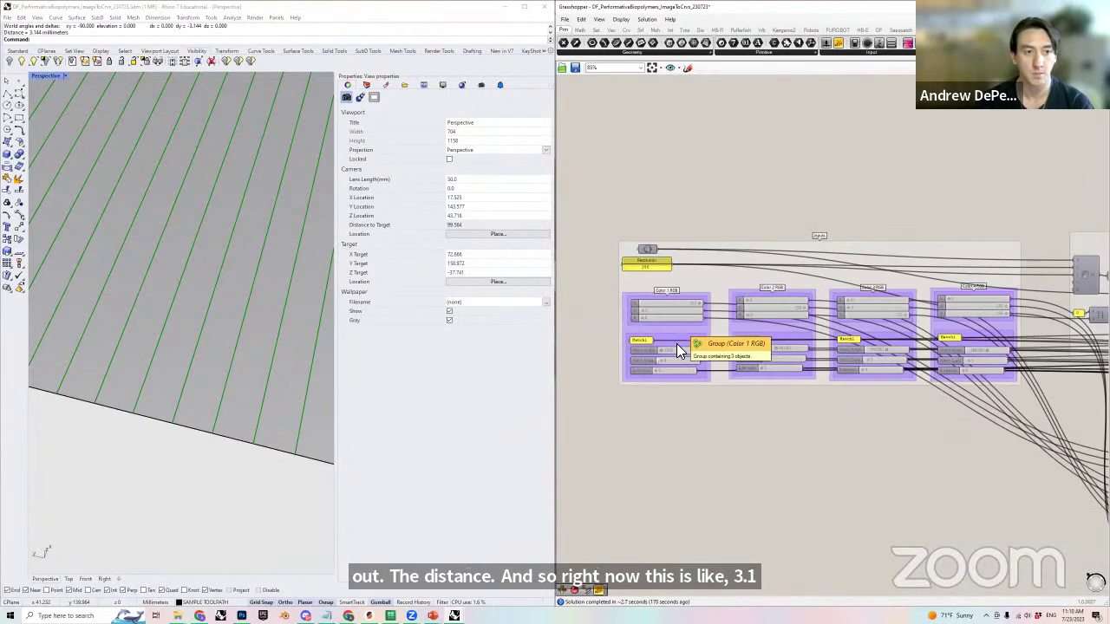
pyautogui.scroll(5, 659, 376)
pyautogui.doubleClick(661, 387)
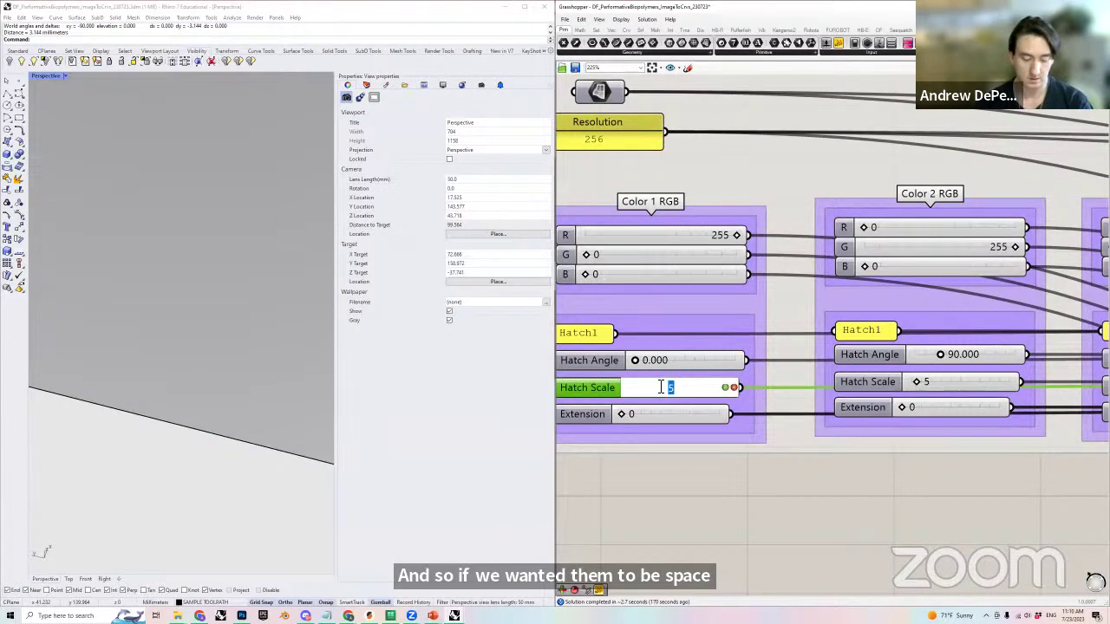
pyautogui.write('7')
pyautogui.press('Return')
pyautogui.scroll(-5, 657, 385)
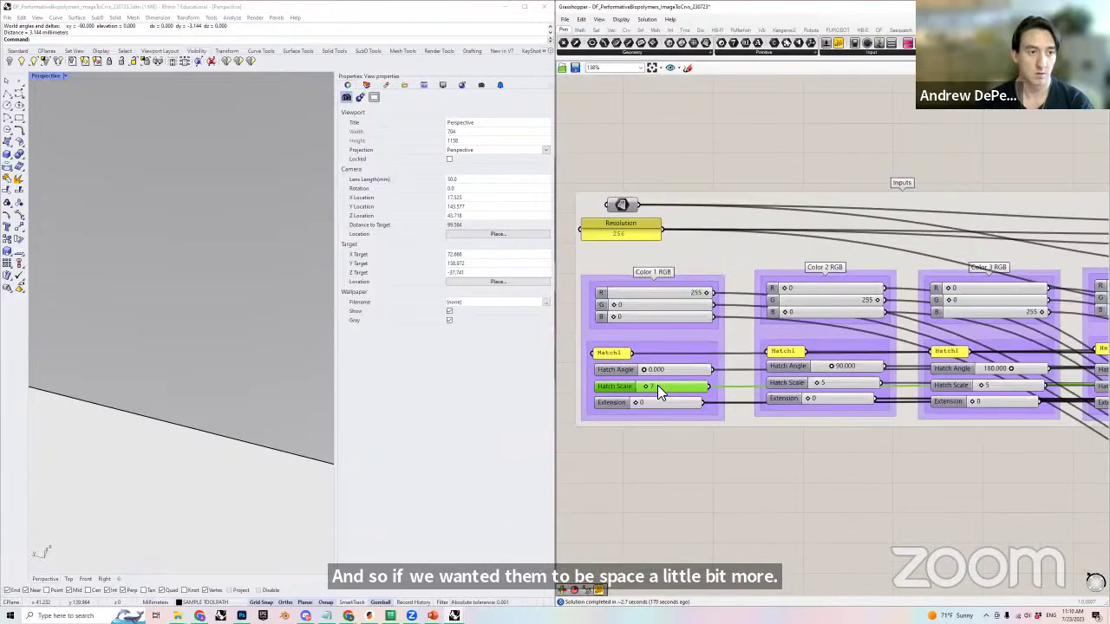
# - Measure the spacing between two neighbouring hatch lines at the surface edge again with the new hatch scale
pyautogui.scroll(-8, 659, 385)
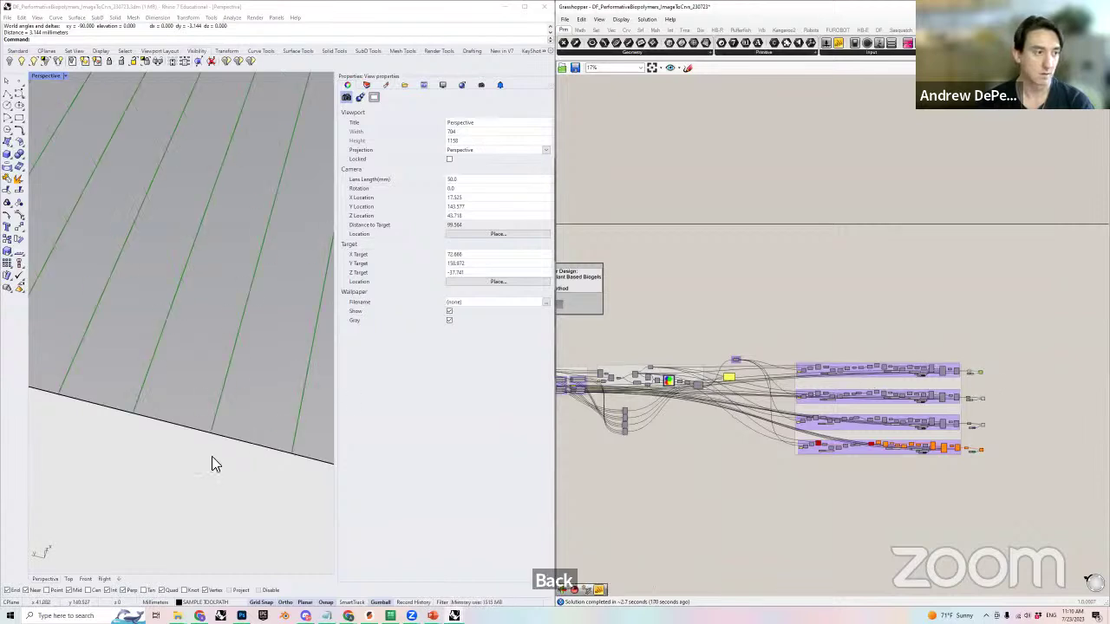
pyautogui.keyDown('shift'); pyautogui.moveTo(211, 471); pyautogui.dragTo(208, 466, button='right'); pyautogui.keyUp('shift')
pyautogui.press('Return')
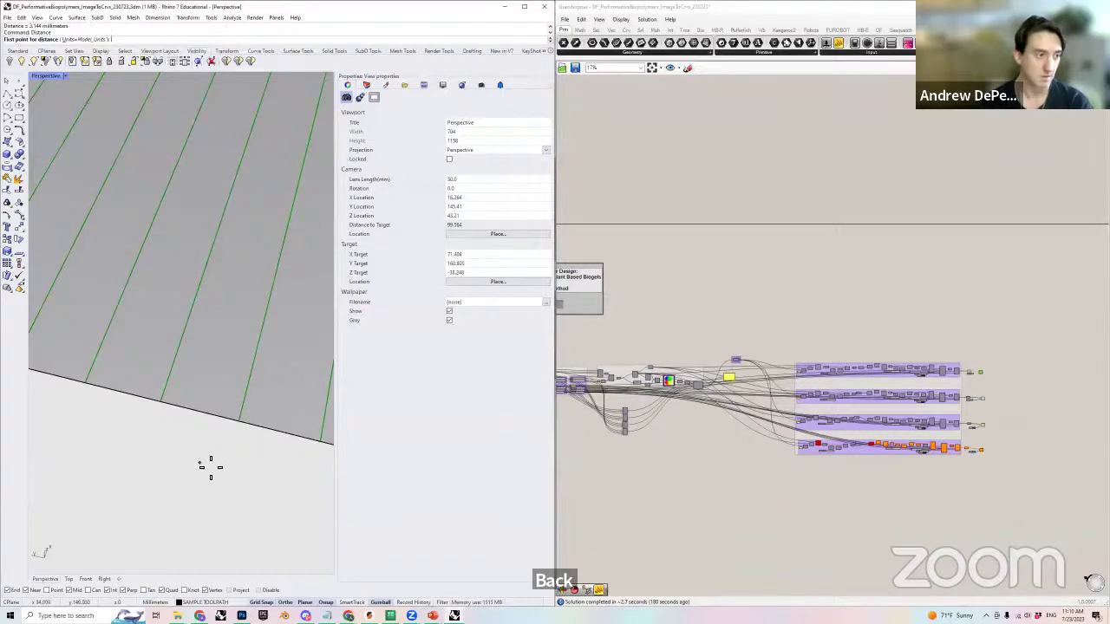
pyautogui.click(164, 405)
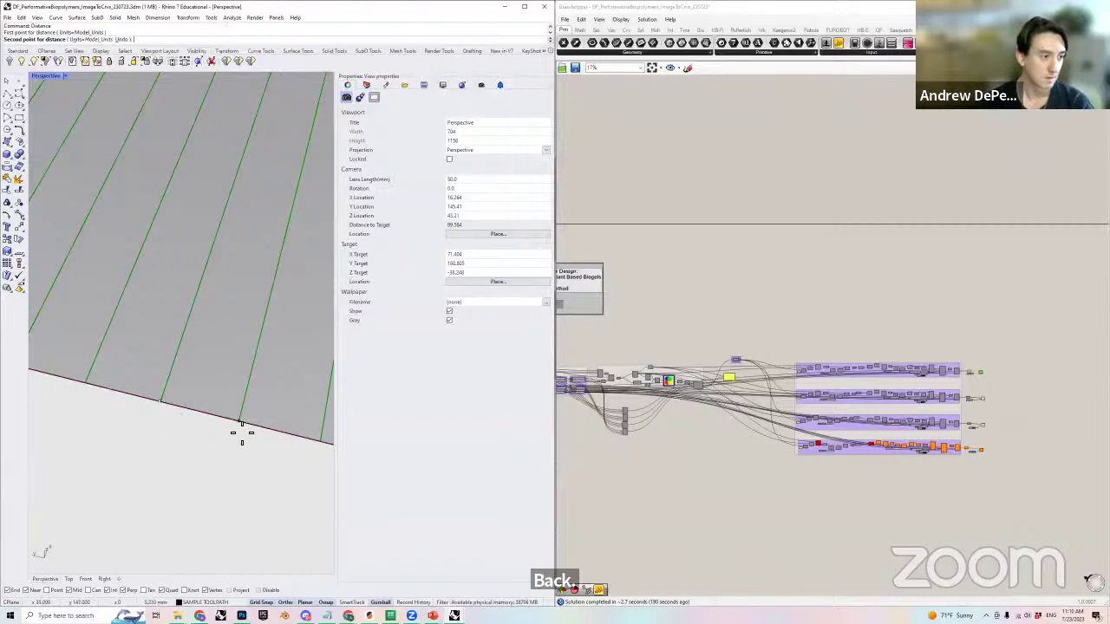
pyautogui.click(242, 430)
# - Set the Color 1 Hatch Scale to 6 in the Inputs group
pyautogui.moveTo(718, 430); pyautogui.dragTo(799, 436, button='right')
pyautogui.scroll(-1, 799, 435)
pyautogui.scroll(10, 799, 436)
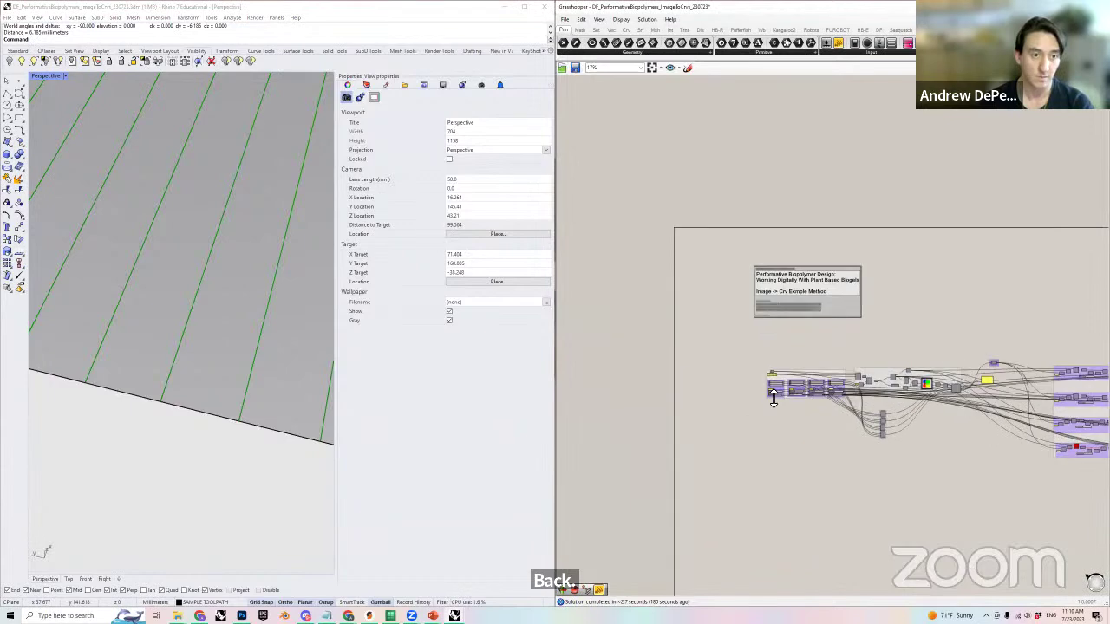
pyautogui.doubleClick(745, 431)
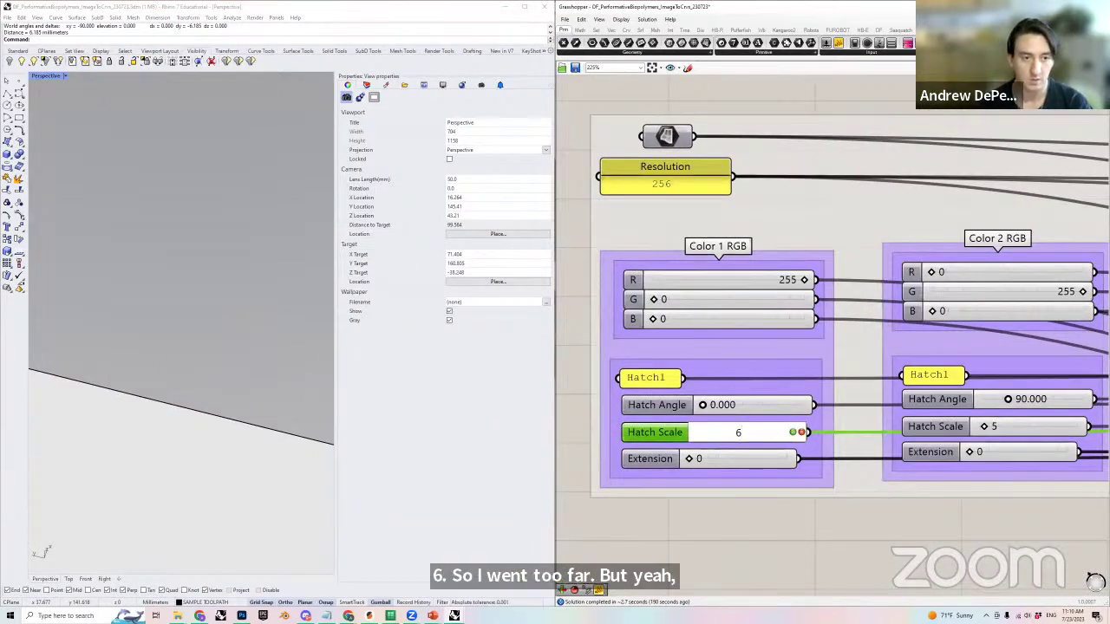
pyautogui.press('Return')
pyautogui.scroll(-2, 751, 431)
pyautogui.scroll(-4, 759, 446)
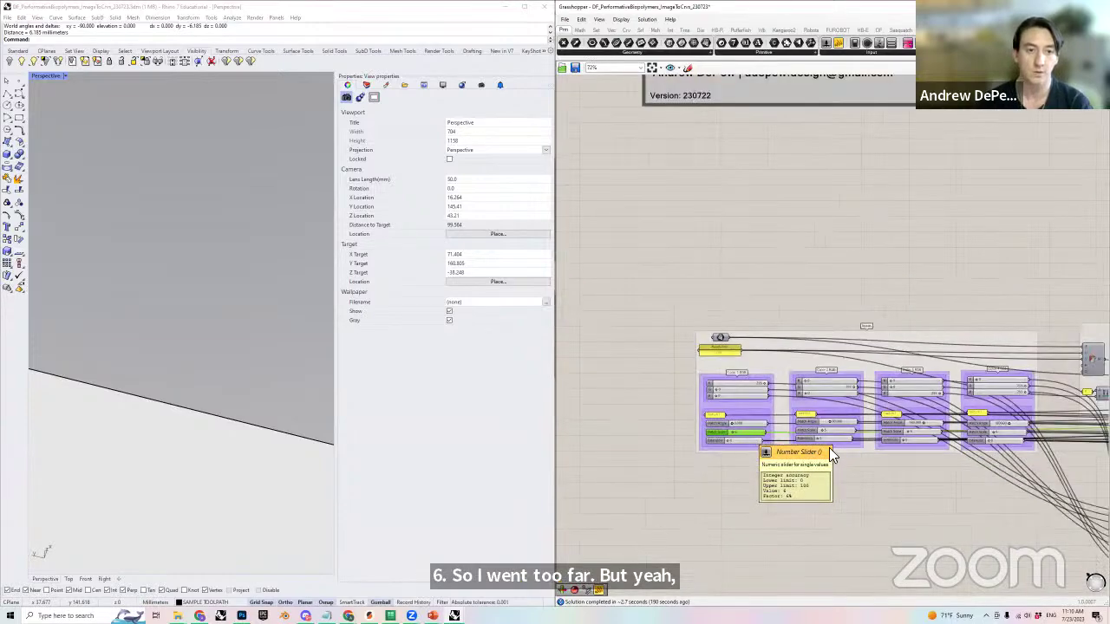
pyautogui.scroll(2, 924, 423)
pyautogui.scroll(-3, 924, 416)
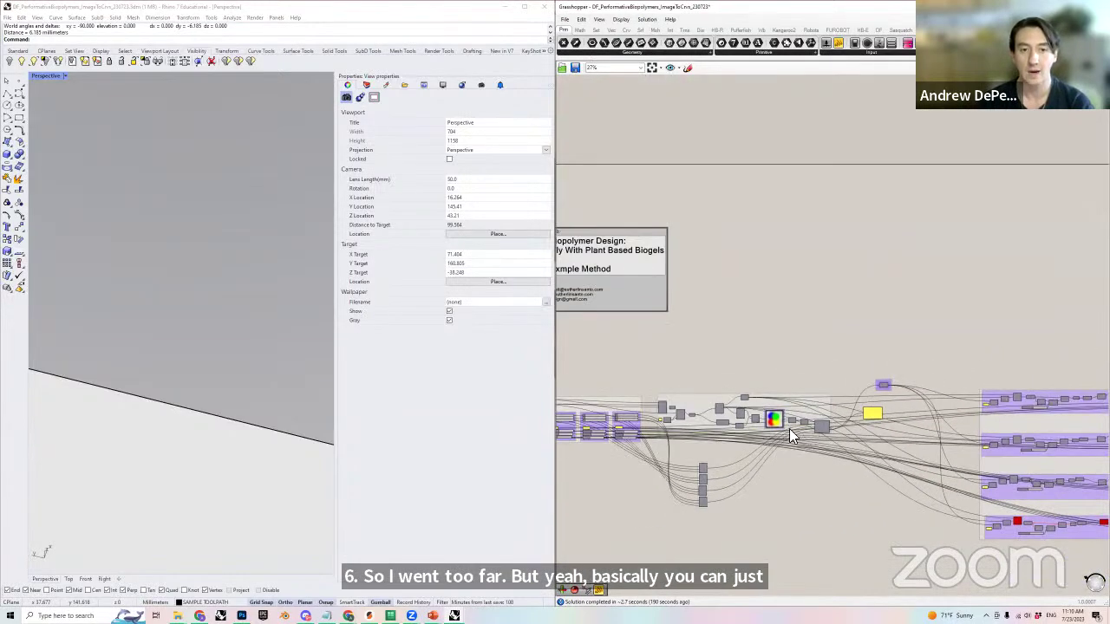
# - Highlight the first hatch group's preview output and measure the distance between two neighbouring hatch lines along the surface edge
pyautogui.scroll(2, 1066, 404)
pyautogui.click(1034, 401)
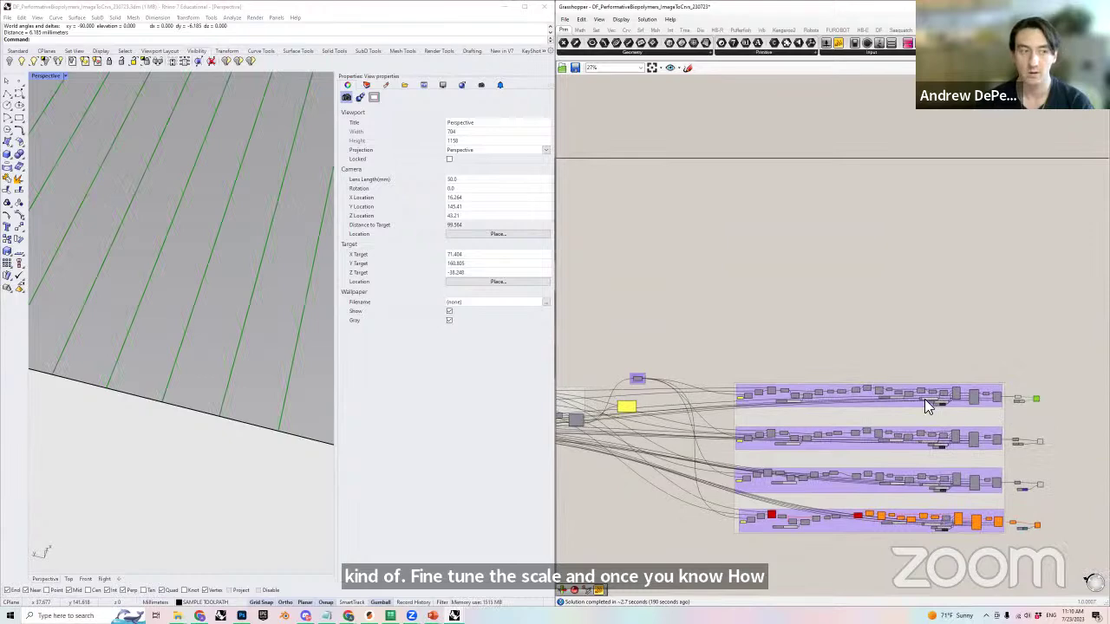
pyautogui.keyDown('shift'); pyautogui.moveTo(283, 418); pyautogui.dragTo(223, 449, button='right'); pyautogui.keyUp('shift')
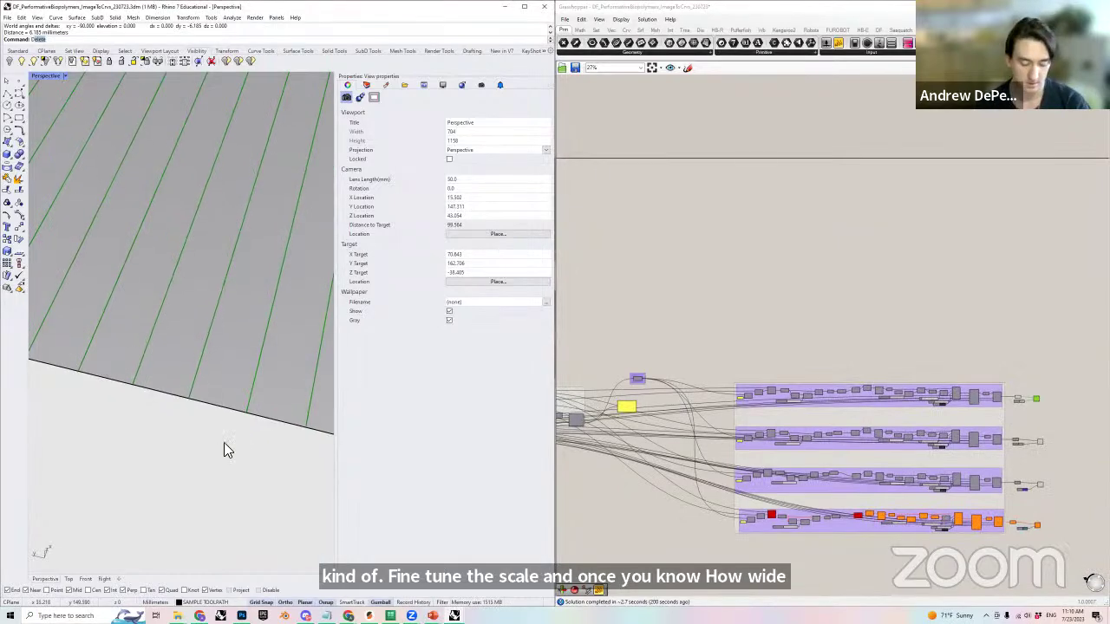
pyautogui.press('Return')
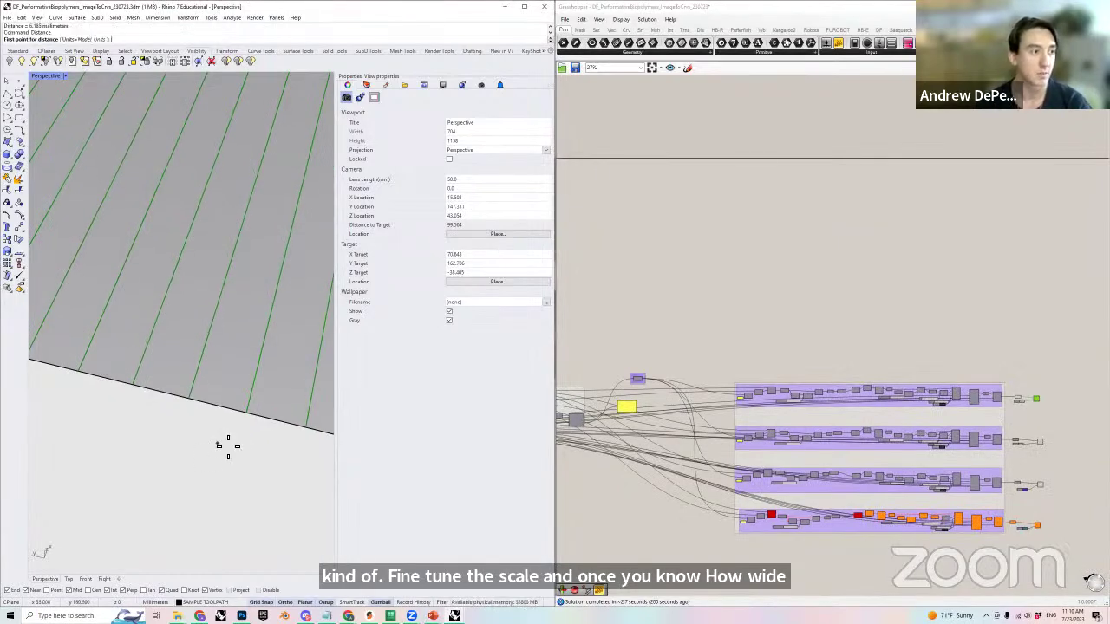
pyautogui.click(191, 399)
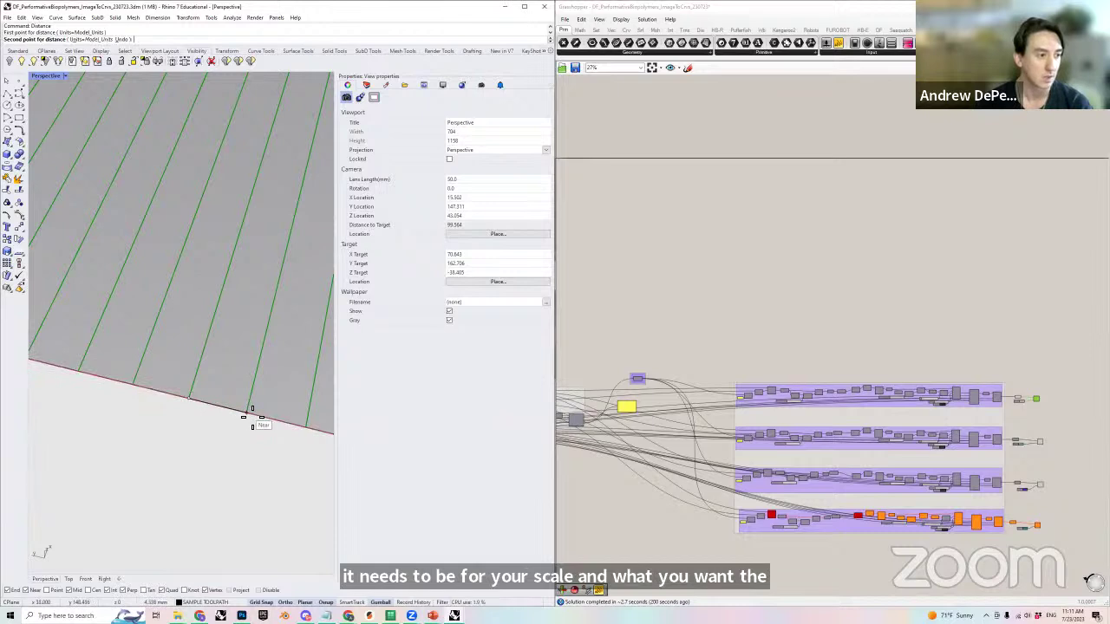
pyautogui.click(252, 417)
# - Set the Hatch Scale of Color 2, Color 3 and Color 4 to 6 and check the hatching across the whole surface
pyautogui.moveTo(648, 425); pyautogui.dragTo(813, 429, button='right')
pyautogui.scroll(5, 614, 418)
pyautogui.doubleClick(703, 408)
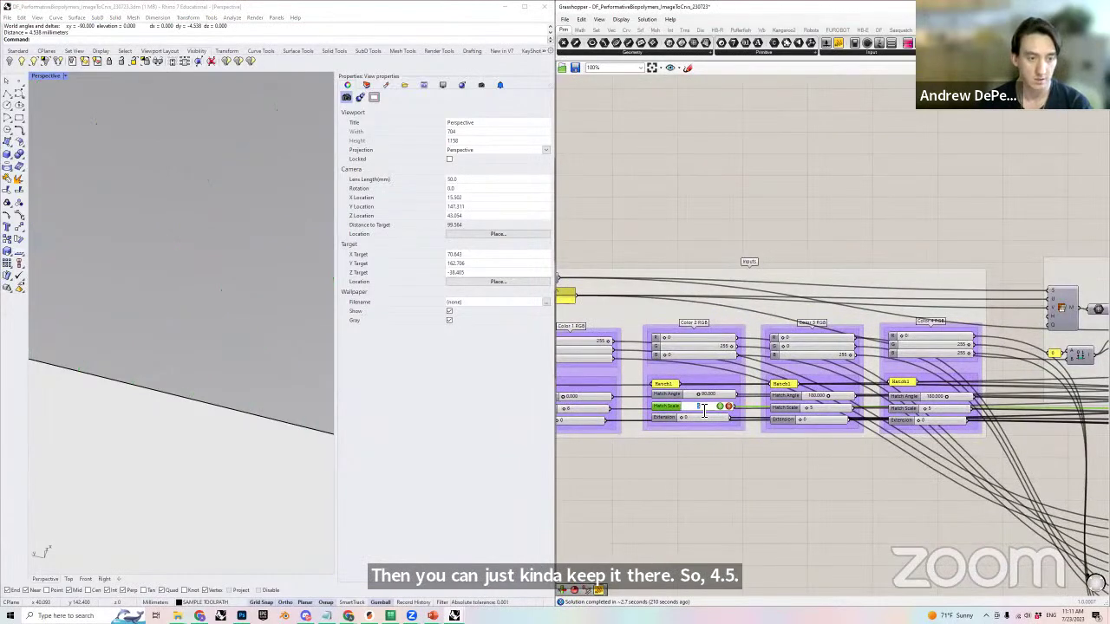
pyautogui.doubleClick(811, 407)
pyautogui.write('6')
pyautogui.press('Return')
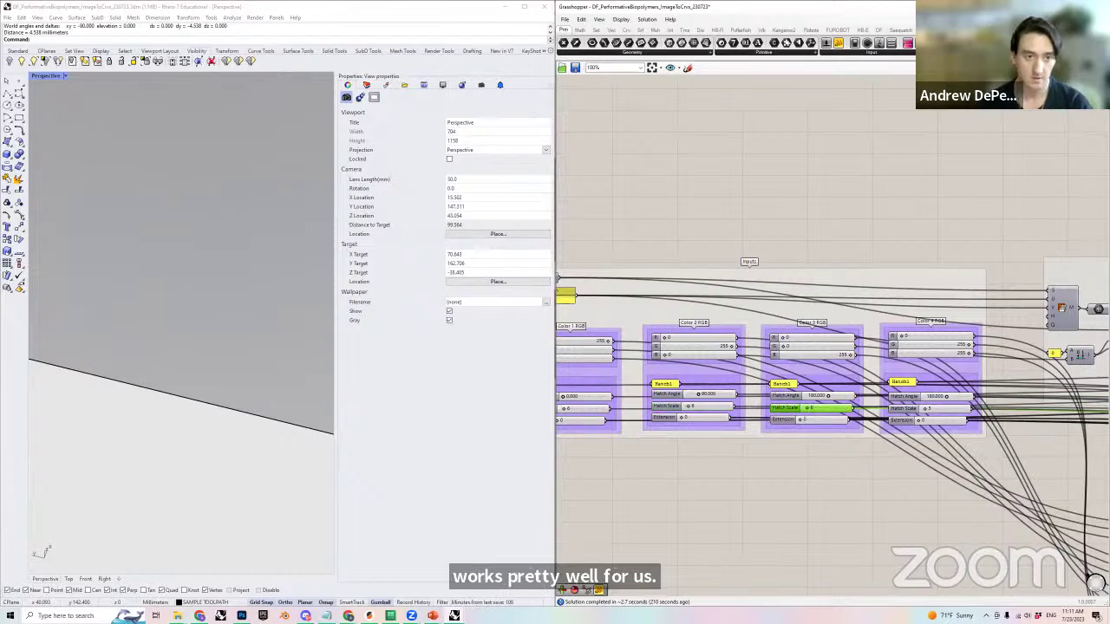
pyautogui.doubleClick(939, 409)
pyautogui.write('6')
pyautogui.press('Return')
pyautogui.scroll(-3, 832, 435)
pyautogui.scroll(-3, 825, 435)
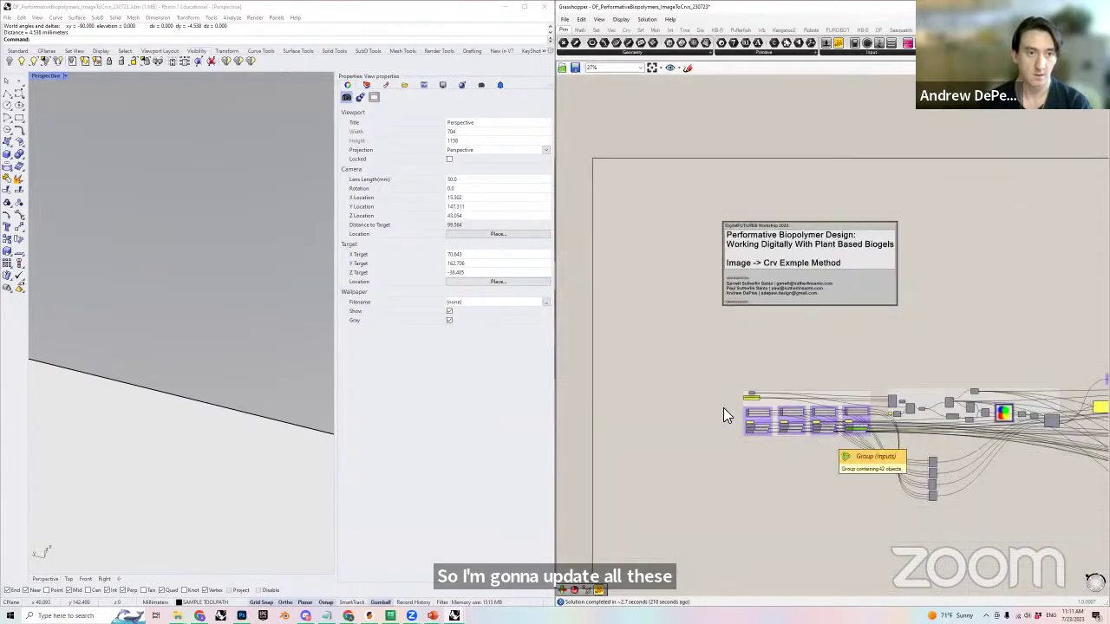
pyautogui.scroll(-8, 219, 324)
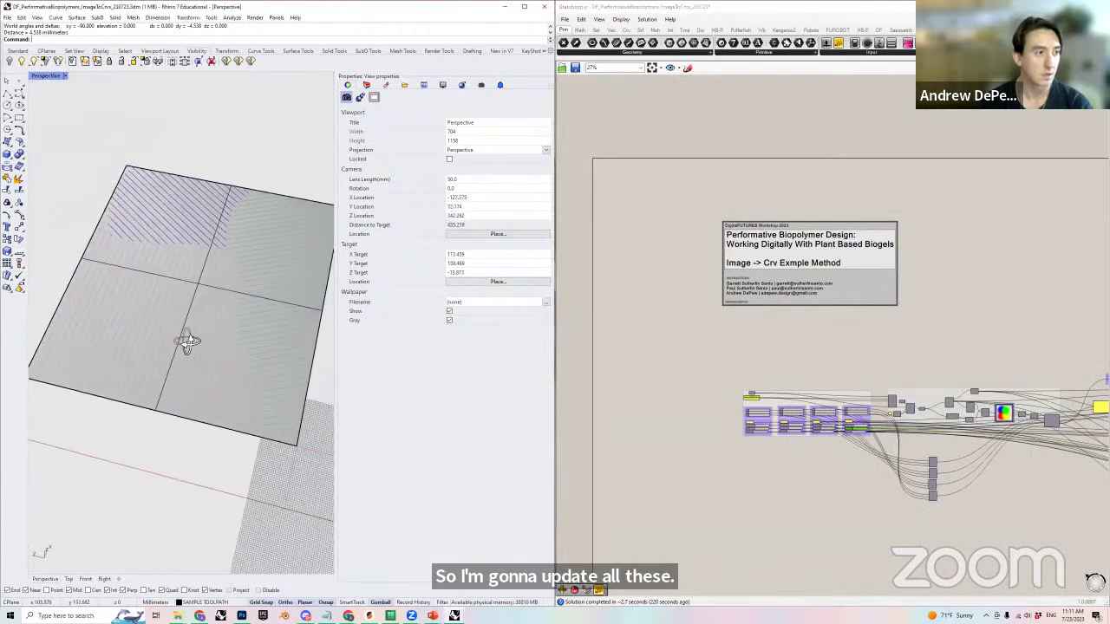
pyautogui.keyDown('shift'); pyautogui.moveTo(195, 307); pyautogui.dragTo(201, 318, button='right'); pyautogui.keyUp('shift')
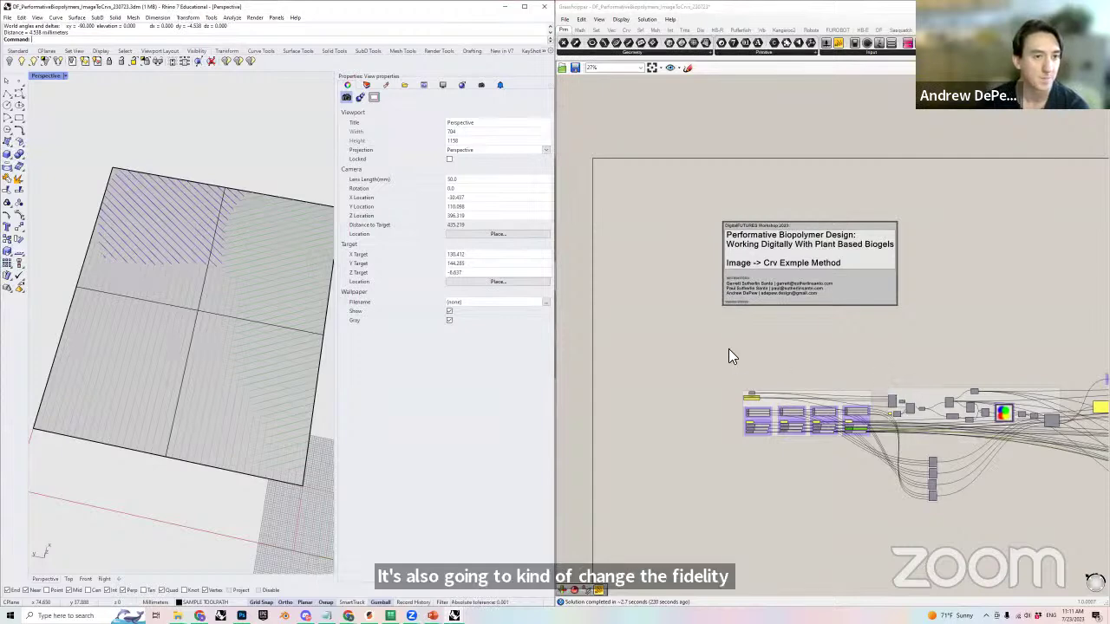
# - Switch to the other open Grasshopper definition and examine the complex image in its Image Sampler
pyautogui.moveTo(965, 322); pyautogui.dragTo(867, 316, button='right')
pyautogui.scroll(-2, 867, 315)
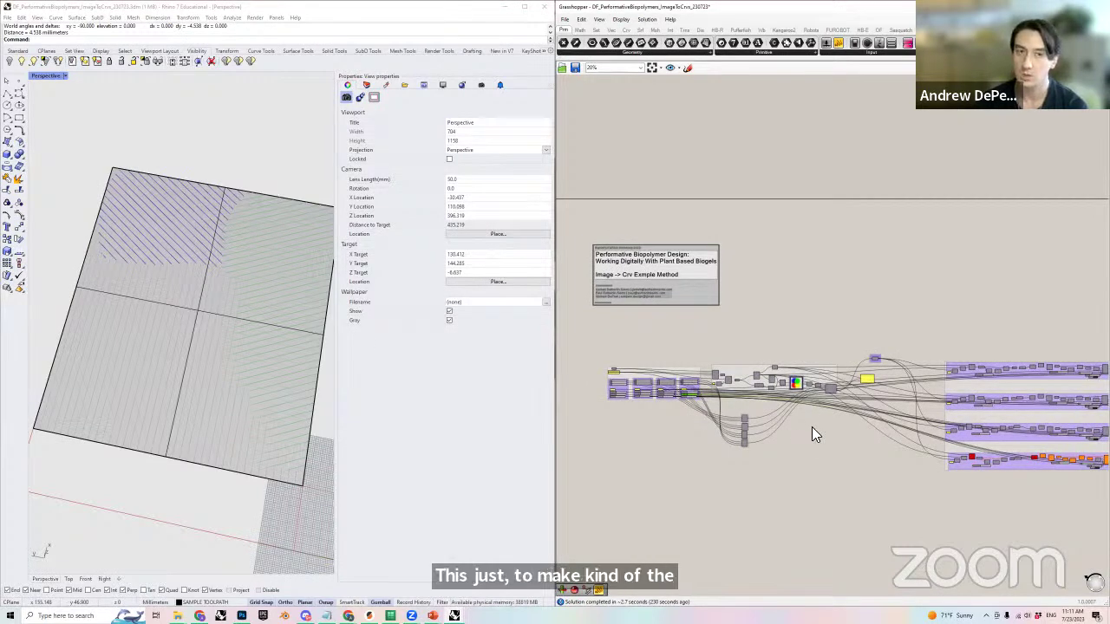
pyautogui.moveTo(1046, 114)
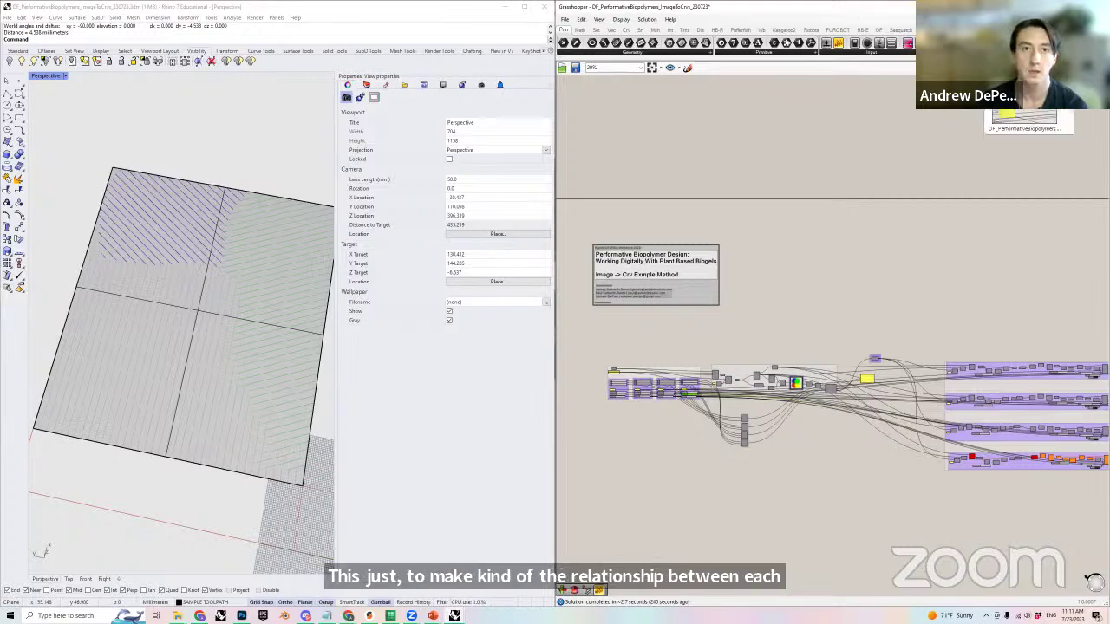
pyautogui.click(1040, 118)
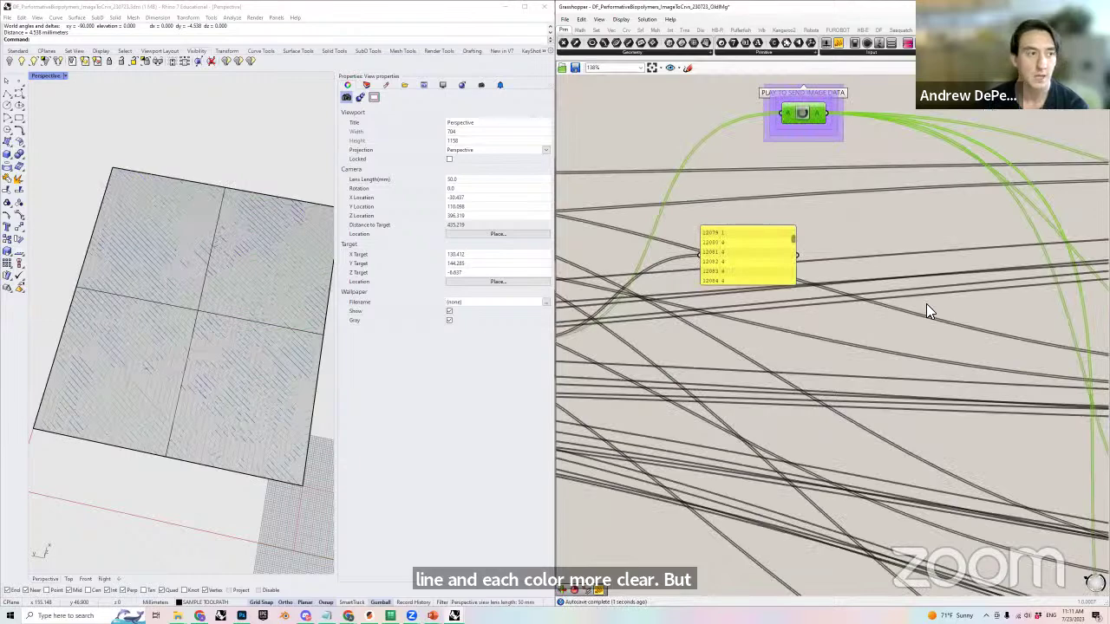
pyautogui.scroll(-4, 926, 303)
pyautogui.scroll(4, 738, 379)
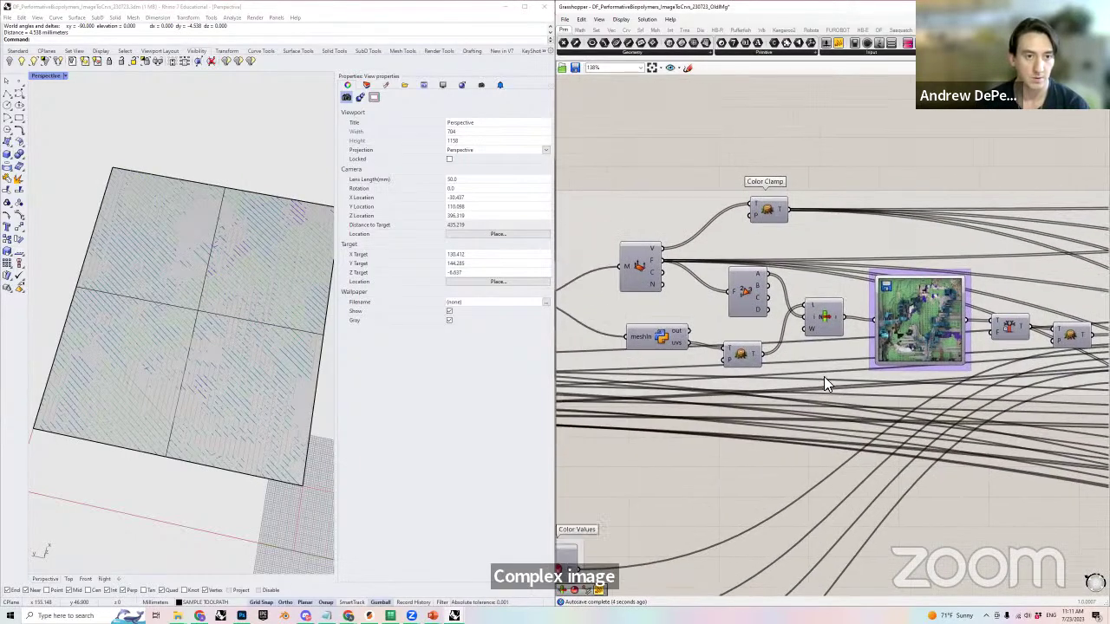
pyautogui.scroll(4, 933, 327)
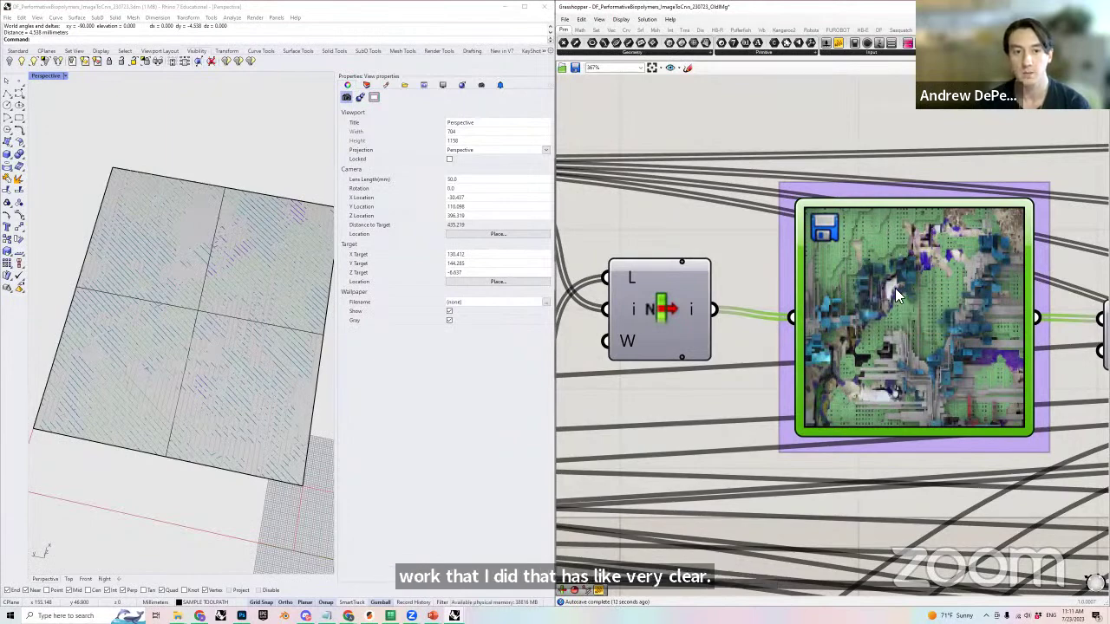
# - Hide the surface in Rhino and inspect the complex image's hatch lines from the Top view
pyautogui.moveTo(279, 368); pyautogui.dragTo(203, 390, button='right')
pyautogui.click(248, 299)
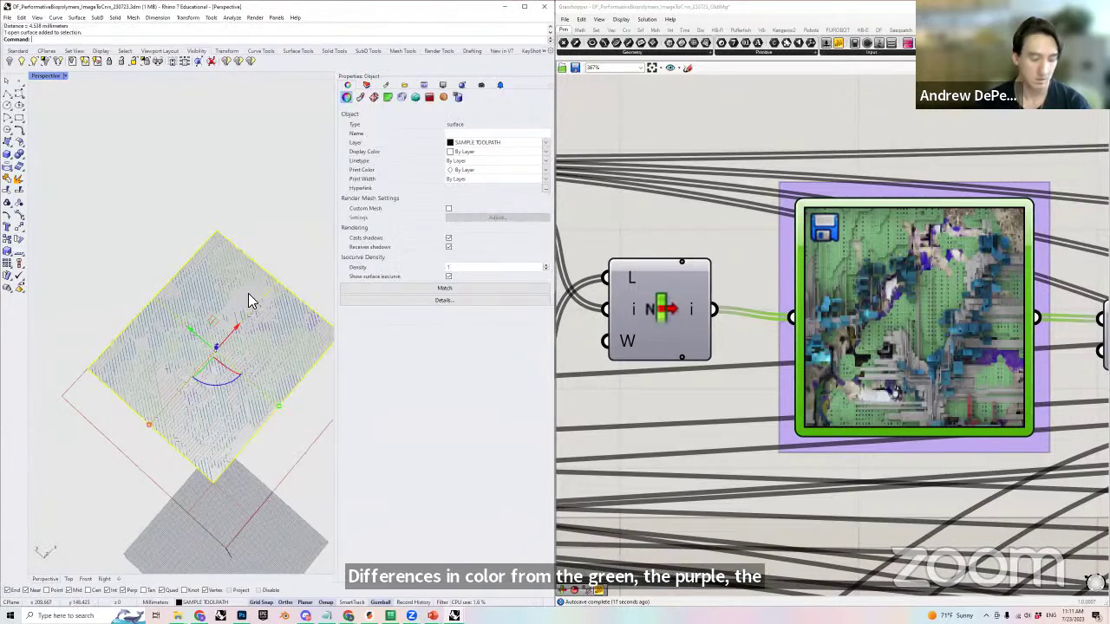
pyautogui.hotkey('ctrl', 'h')
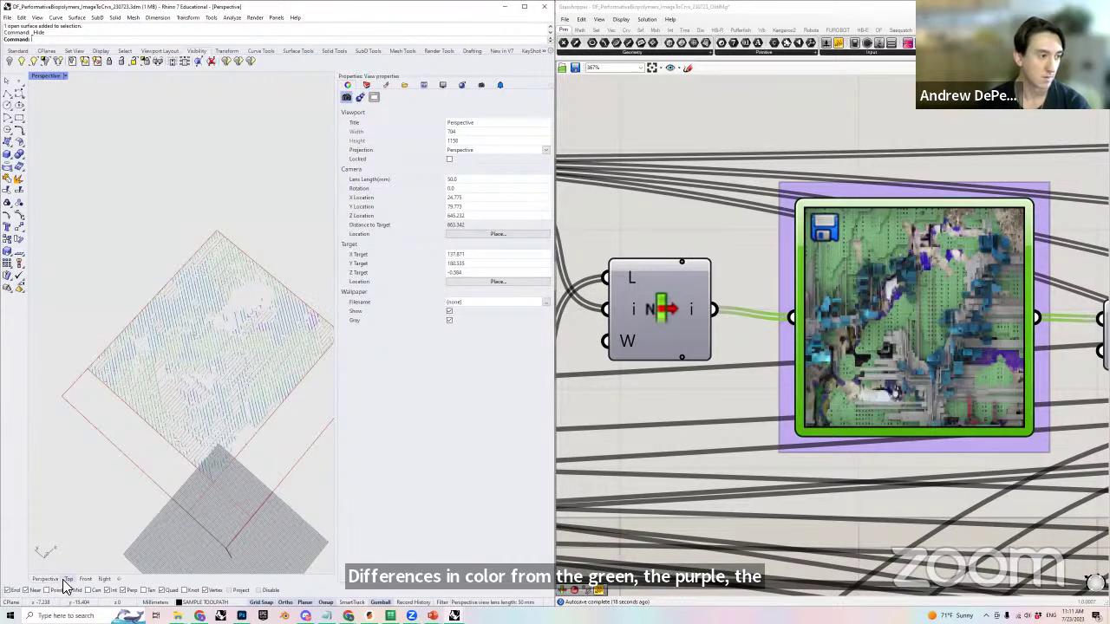
pyautogui.click(68, 578)
pyautogui.scroll(-3, 177, 430)
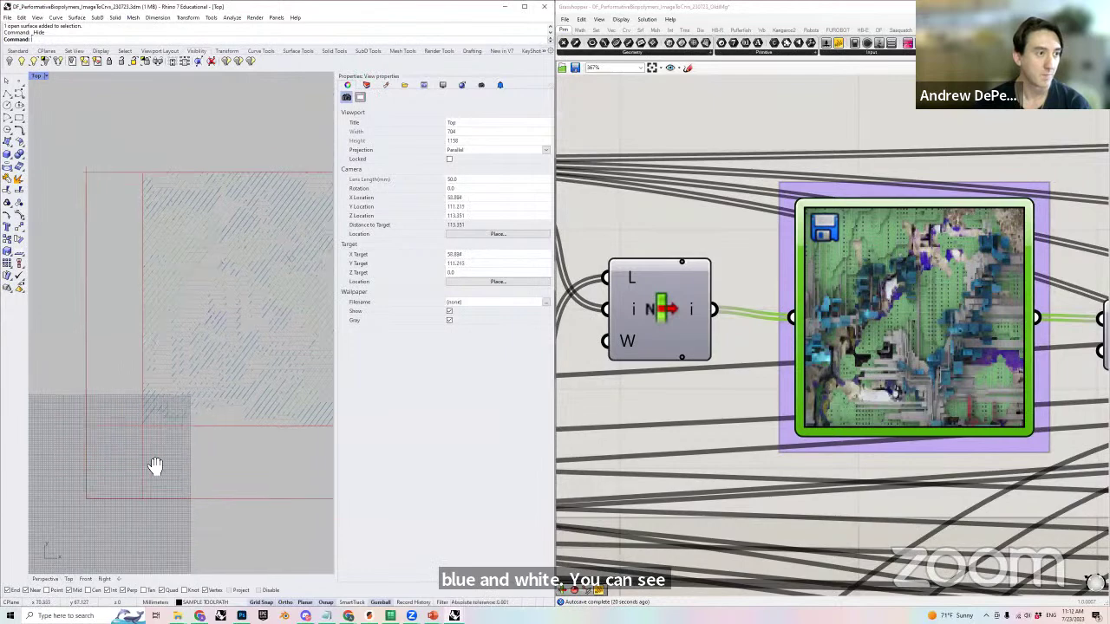
pyautogui.scroll(-2, 201, 438)
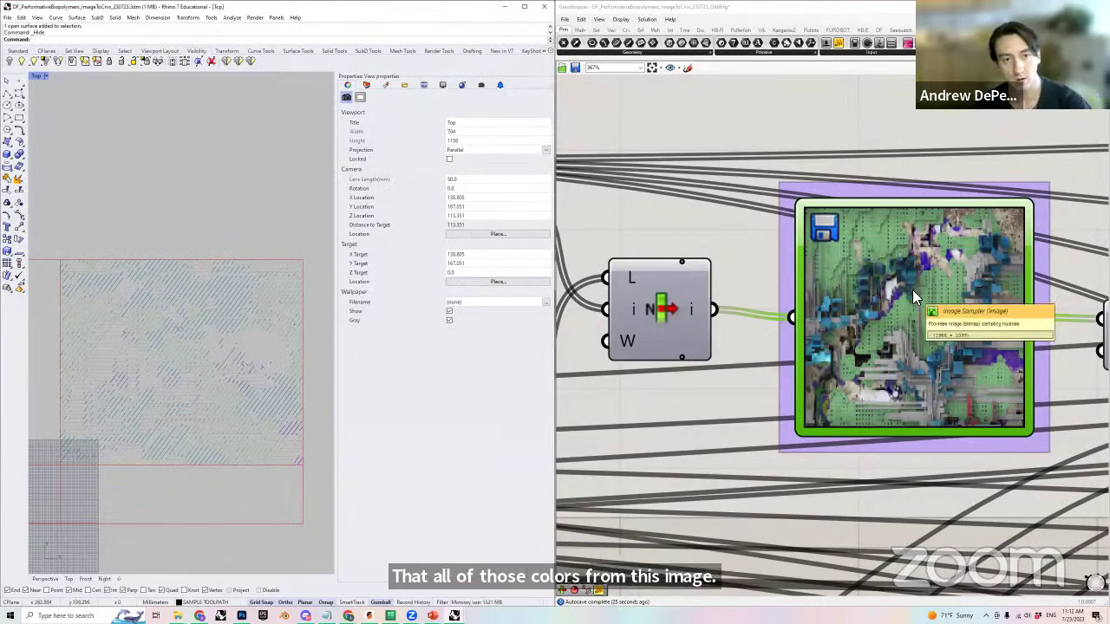
pyautogui.scroll(6, 129, 328)
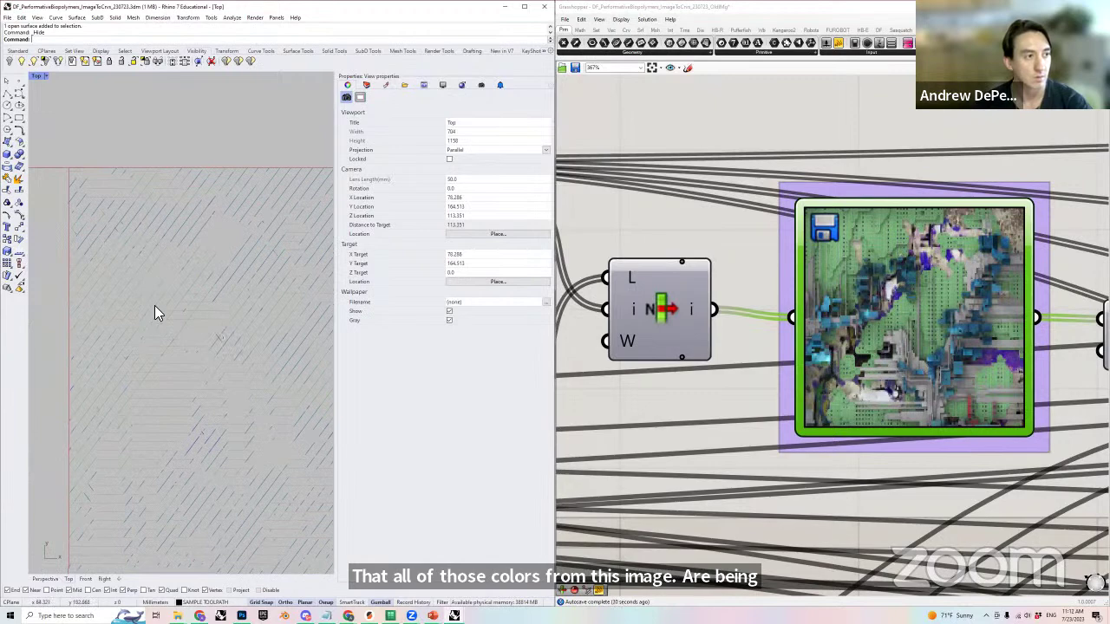
# - Examine how the Image Sampler feeds the color separation and review the Color 4 RGB and hatch settings in the Inputs group
pyautogui.scroll(-3, 740, 278)
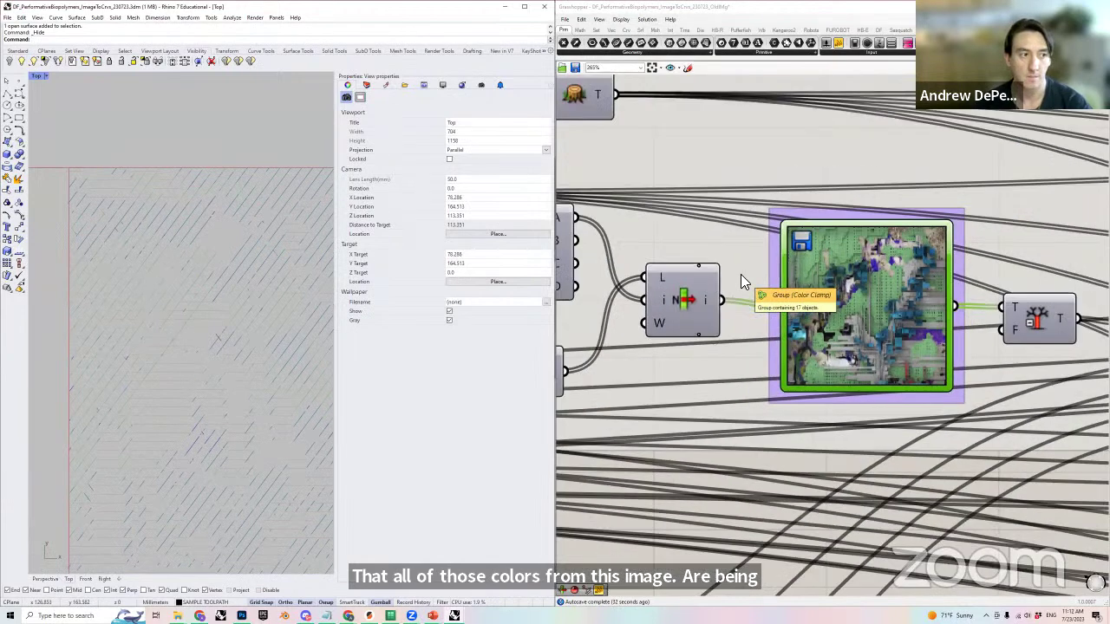
pyautogui.scroll(-5, 741, 282)
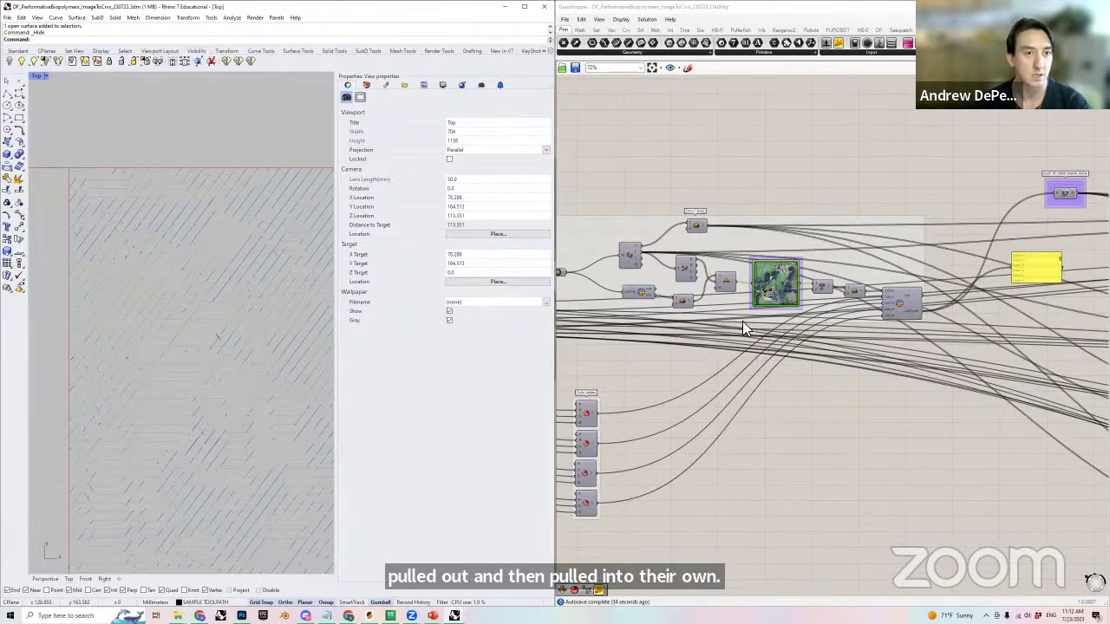
pyautogui.scroll(-2, 704, 361)
pyautogui.scroll(3, 766, 332)
pyautogui.scroll(3, 765, 328)
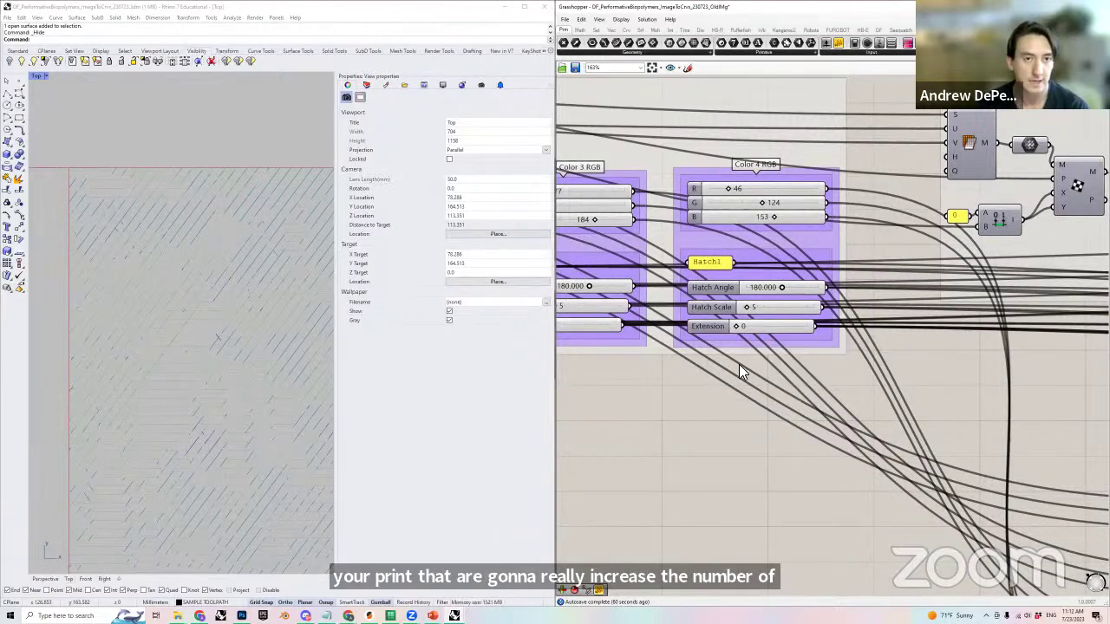
# - Examine the line-length filter in the Hatch 1 group and select its Second Number slider
pyautogui.scroll(-6, 739, 364)
pyautogui.moveTo(1042, 399); pyautogui.dragTo(867, 373, button='right')
pyautogui.scroll(8, 996, 350)
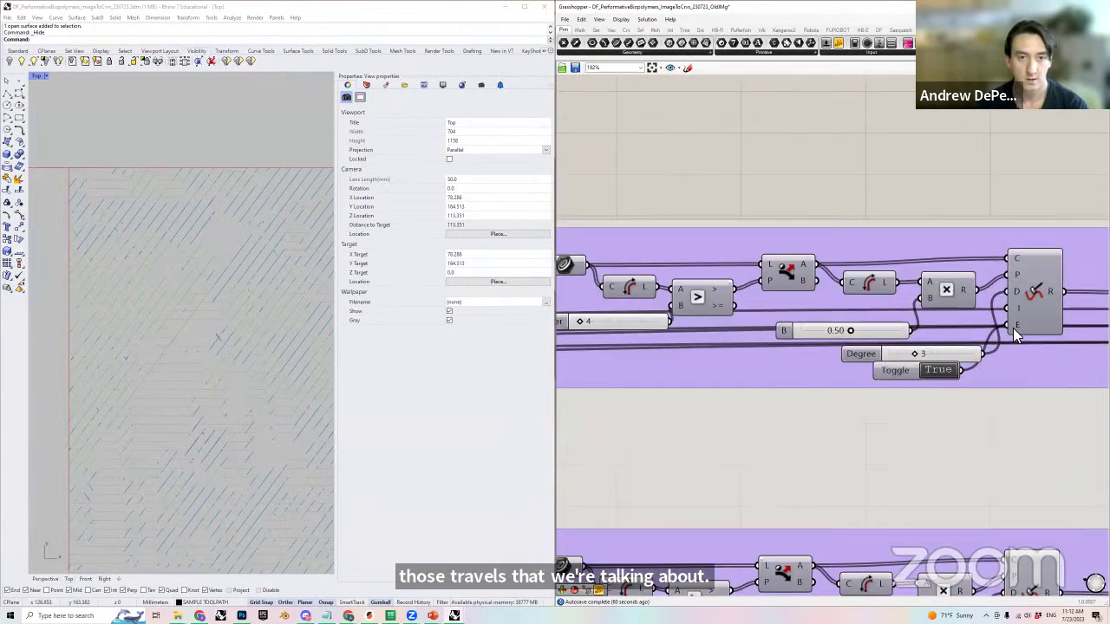
pyautogui.scroll(-3, 733, 340)
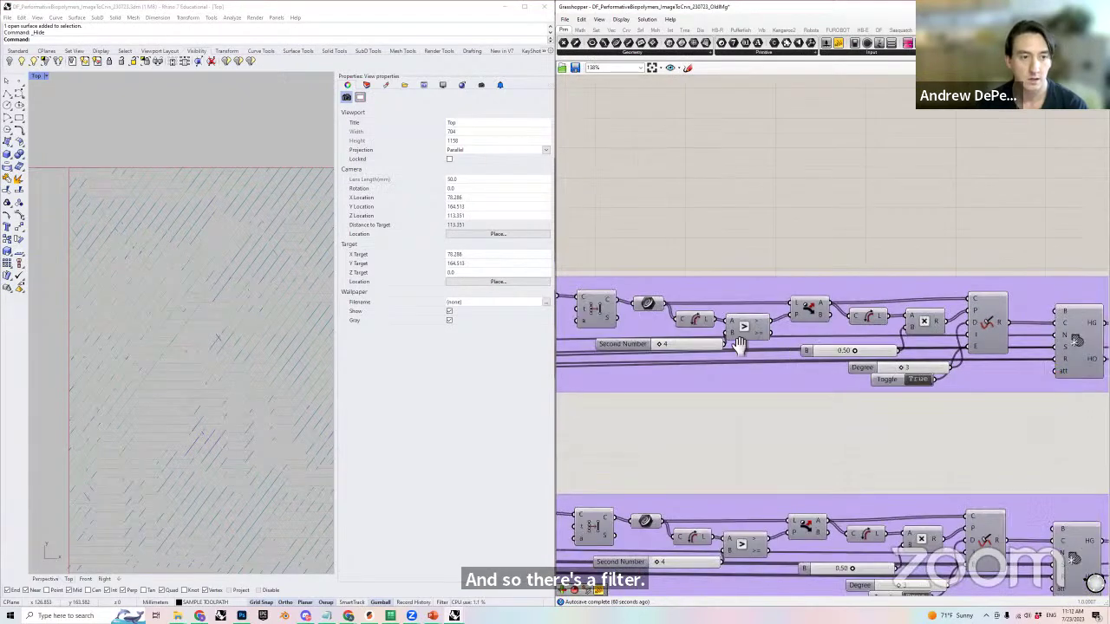
pyautogui.click(713, 343)
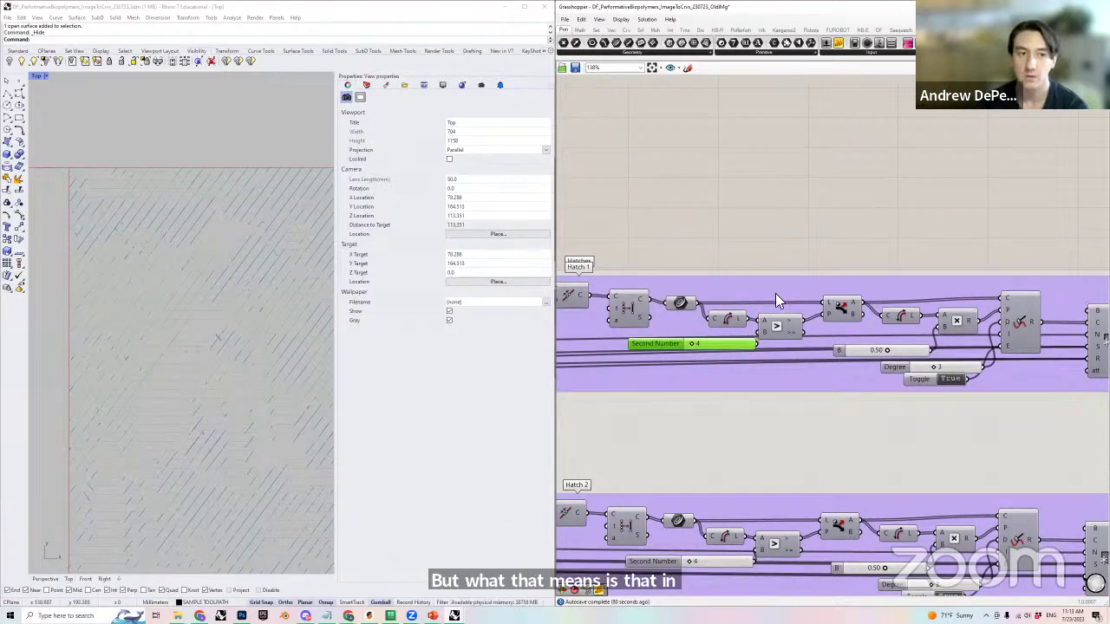
pyautogui.scroll(-2, 775, 293)
pyautogui.scroll(-2, 760, 323)
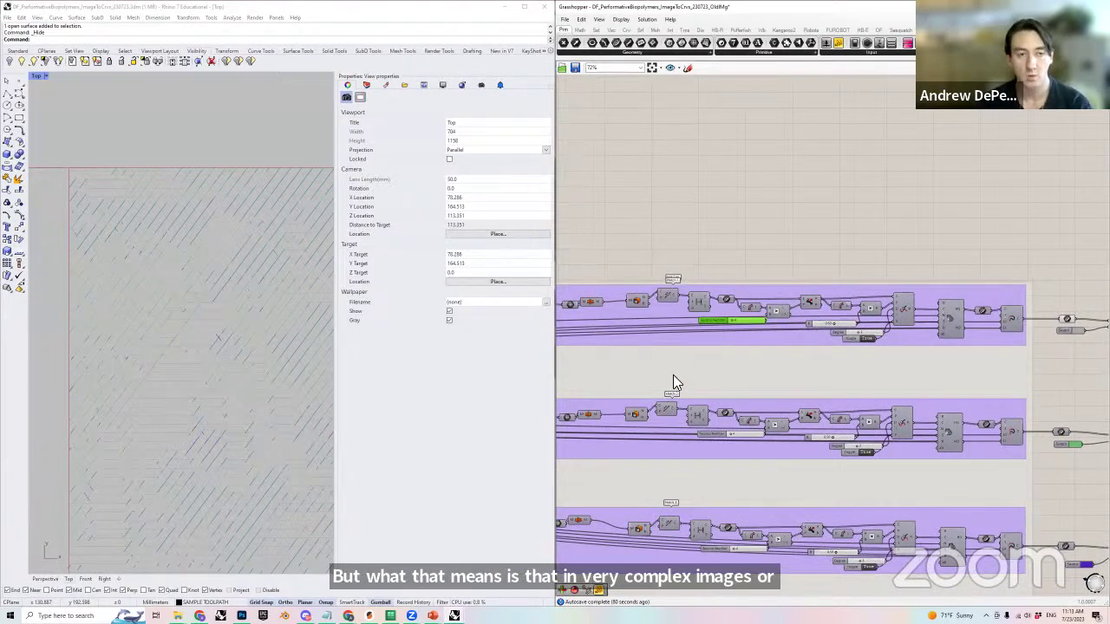
# - Try a Color 1 Extension of 7, check how the hatch lines overlap, and return the Extension to 0
pyautogui.moveTo(733, 365); pyautogui.dragTo(910, 391, button='right')
pyautogui.scroll(-3, 910, 390)
pyautogui.scroll(8, 716, 352)
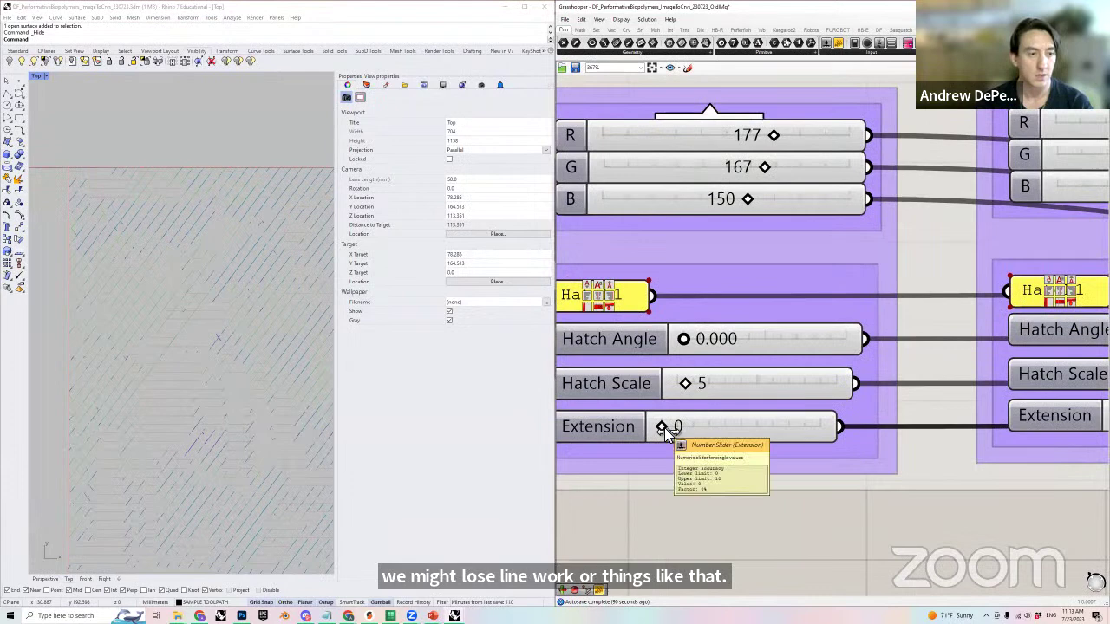
pyautogui.moveTo(664, 427); pyautogui.dragTo(761, 430)
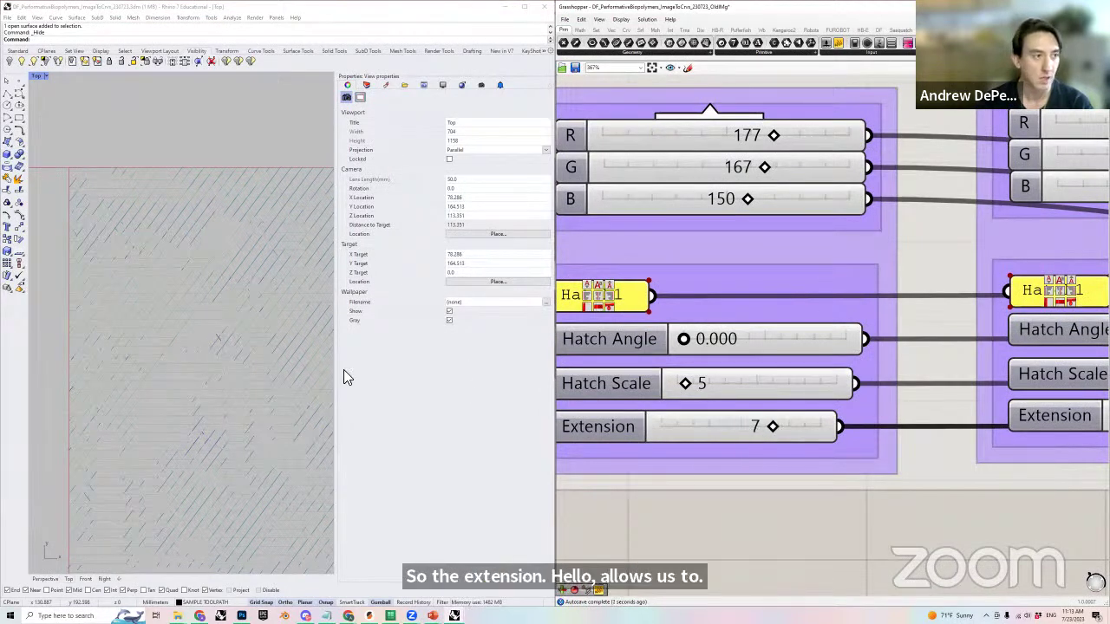
pyautogui.scroll(-4, 184, 367)
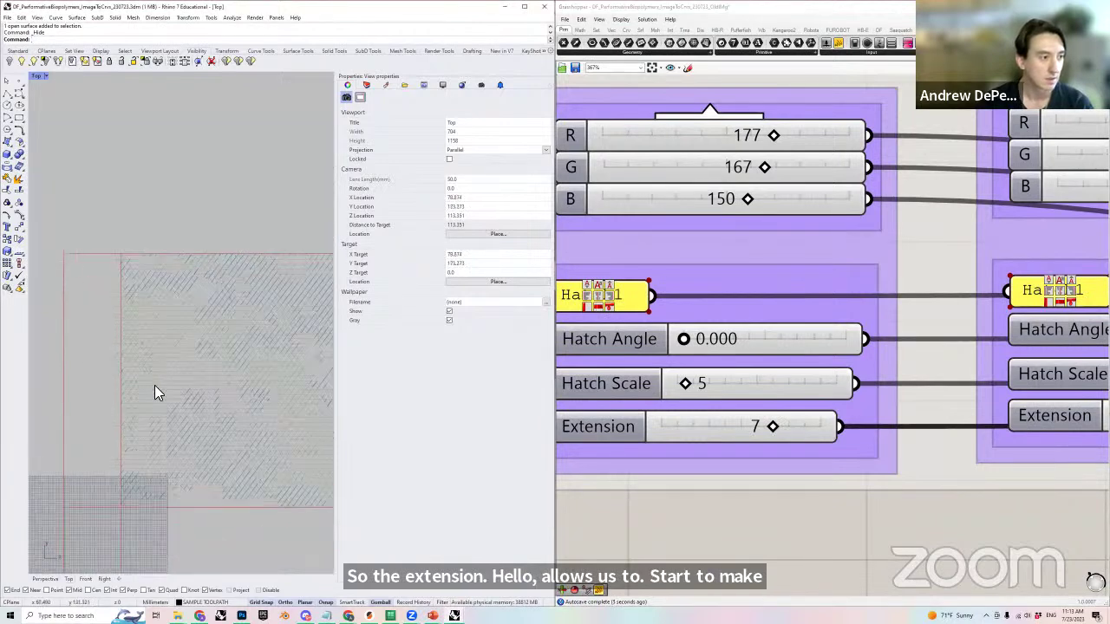
pyautogui.scroll(3, 144, 362)
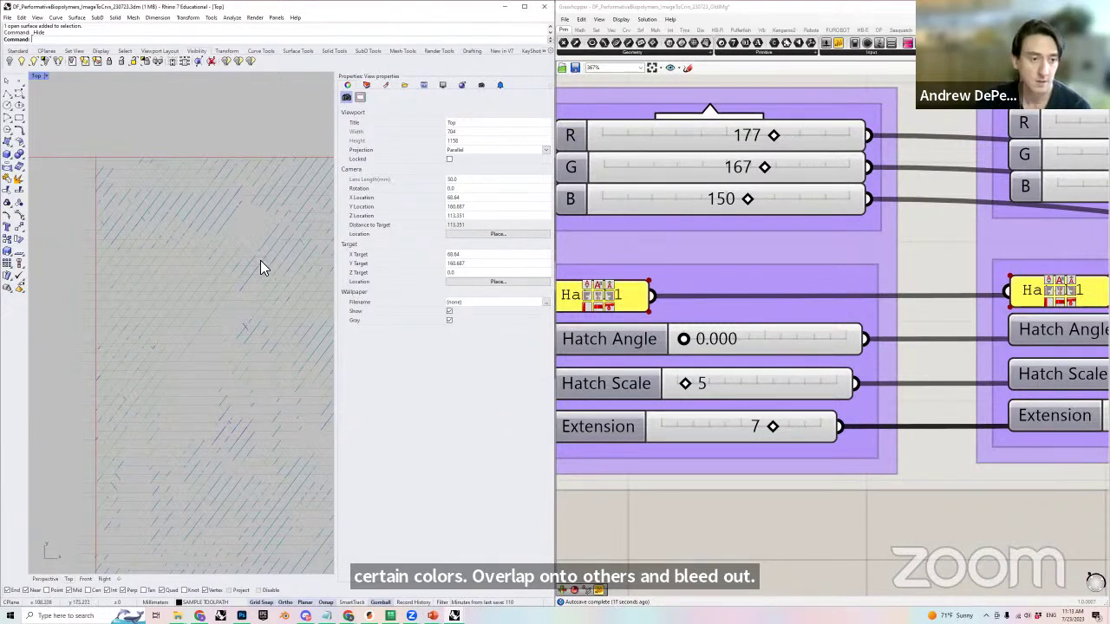
pyautogui.moveTo(774, 428); pyautogui.dragTo(674, 430)
pyautogui.scroll(-5, 735, 350)
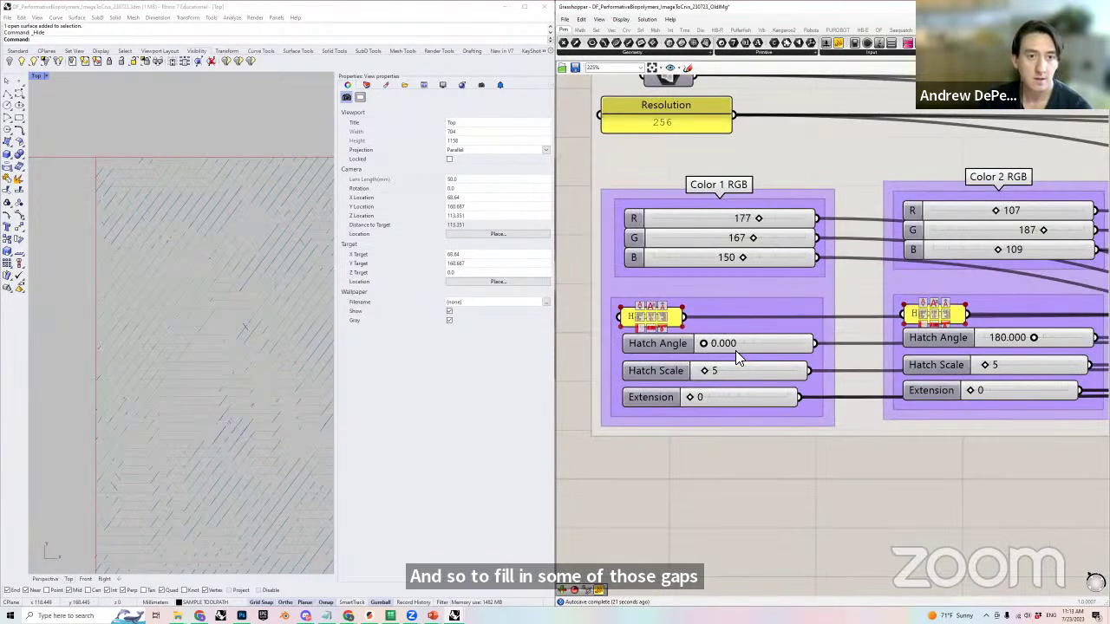
# - Highlight the final output curves of the Hatch 1 and Hatch 2 groups, one after the other
pyautogui.scroll(-4, 750, 376)
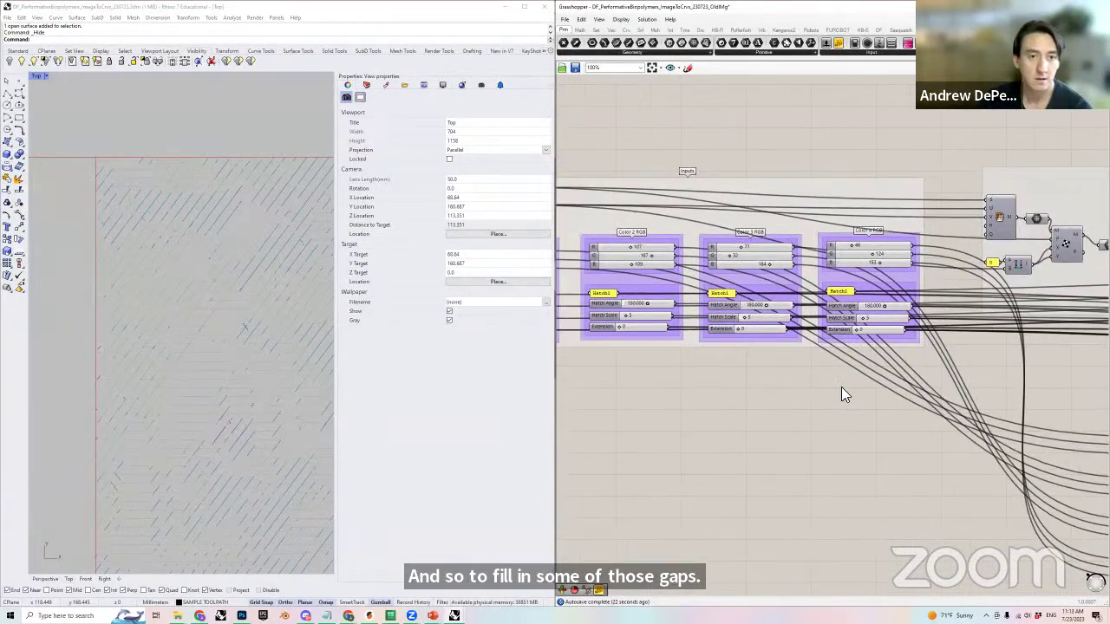
pyautogui.scroll(-2, 754, 406)
pyautogui.moveTo(700, 416)
pyautogui.mouseDown(button='right')
pyautogui.moveTo(834, 434)
pyautogui.moveTo(651, 396)
pyautogui.moveTo(901, 391)
pyautogui.mouseUp(button='right')
pyautogui.scroll(5, 908, 311)
pyautogui.moveTo(902, 305); pyautogui.dragTo(879, 266, button='right')
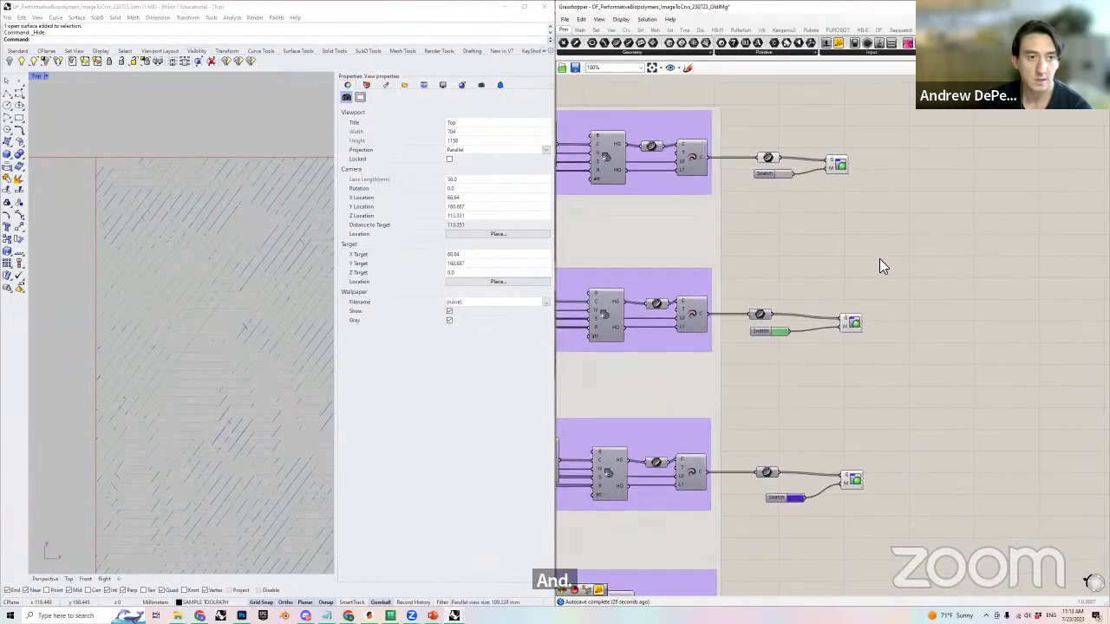
pyautogui.click(768, 160)
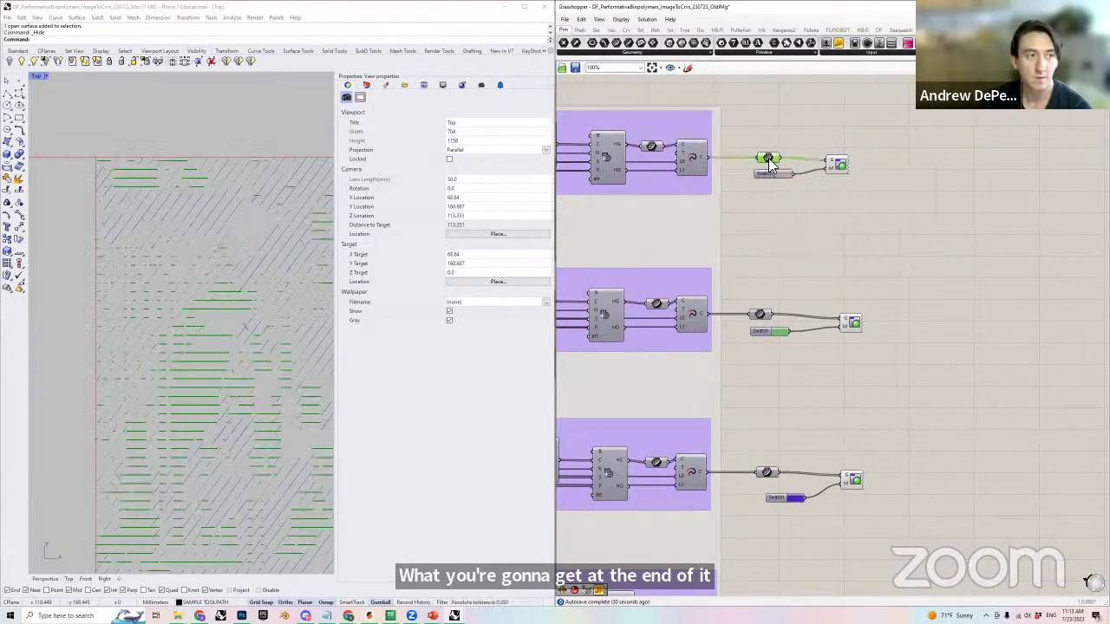
pyautogui.click(760, 315)
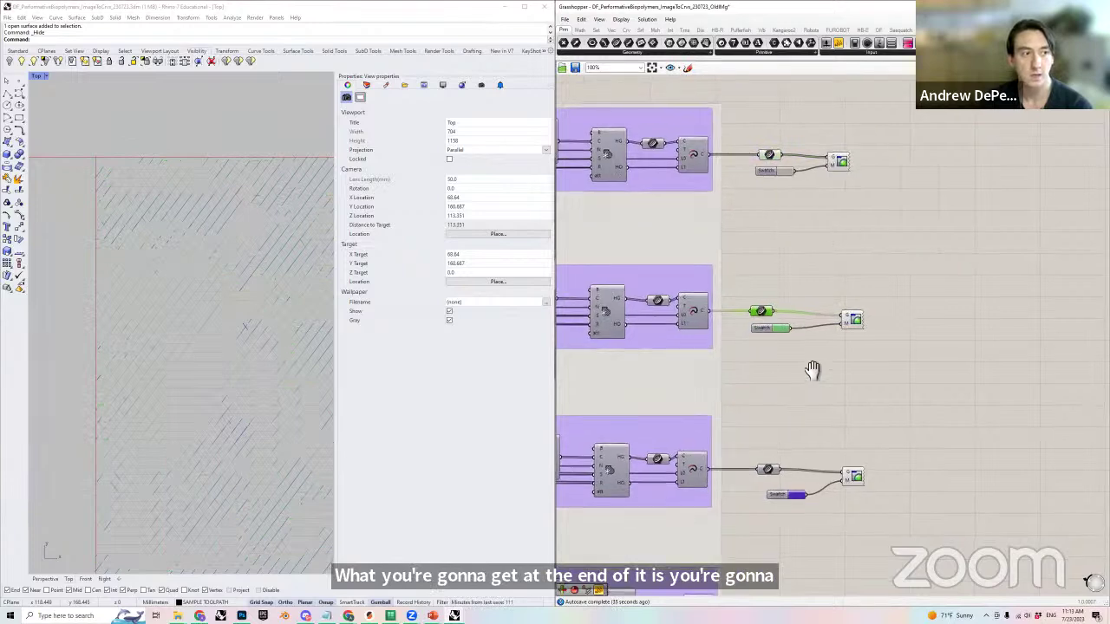
# - Highlight the final output curves of the Hatch 3 and Hatch 4 groups, one after the other
pyautogui.moveTo(806, 403); pyautogui.dragTo(842, 345, button='right')
pyautogui.click(837, 384)
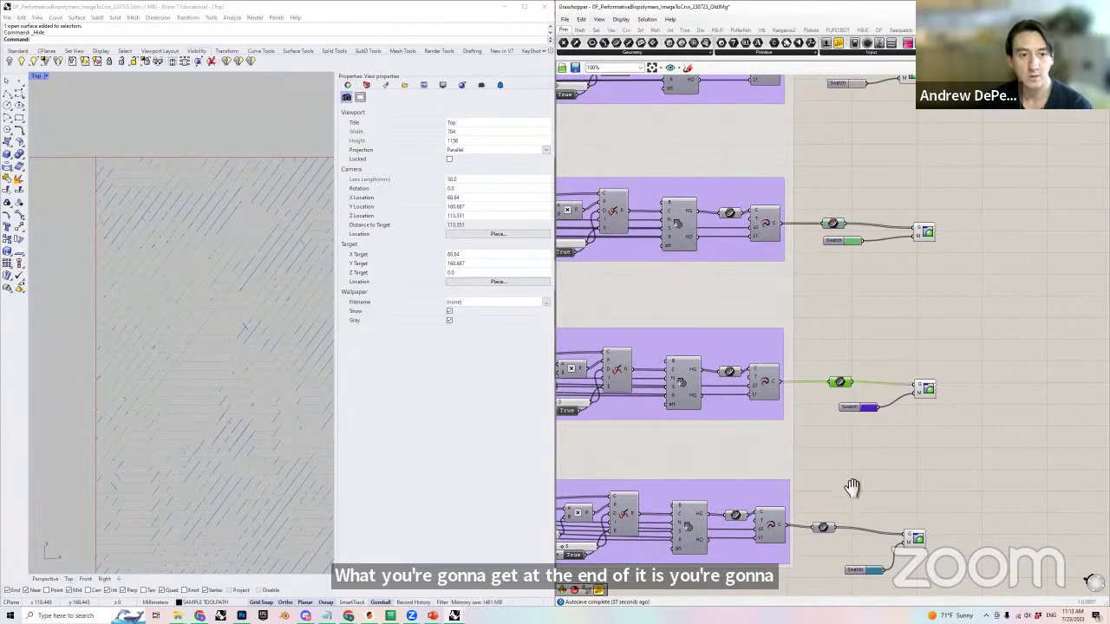
pyautogui.moveTo(852, 502); pyautogui.dragTo(855, 435, button='right')
pyautogui.click(832, 457)
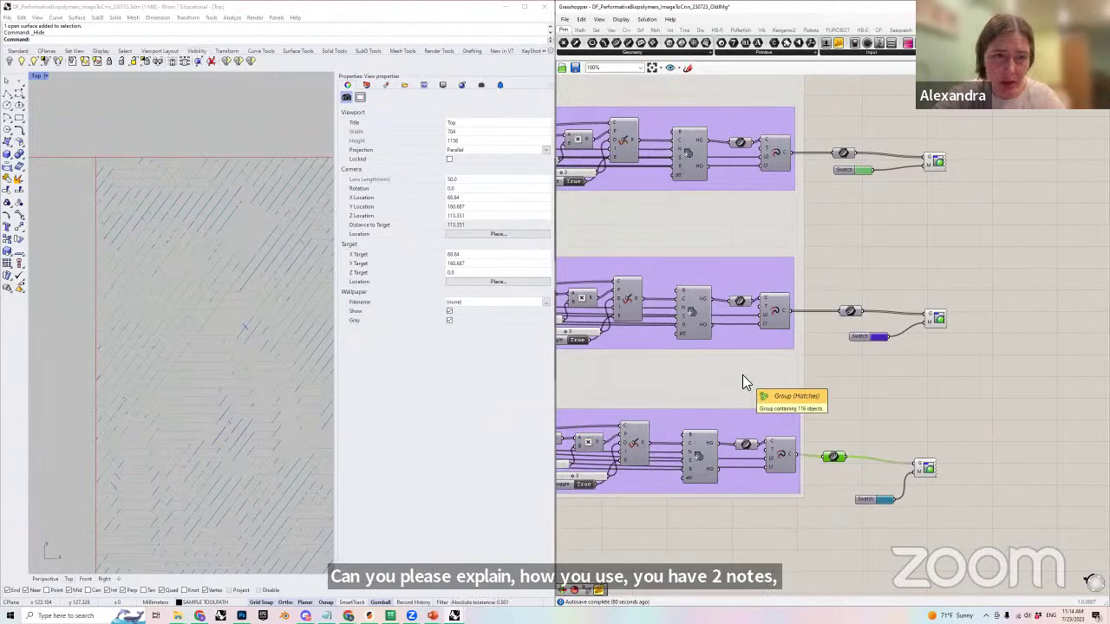
# - Open the meshIn-to-uvs Python script in the Color Clamp group, highlight its TextureCoordinates property, and close the editor
pyautogui.scroll(-4, 742, 382)
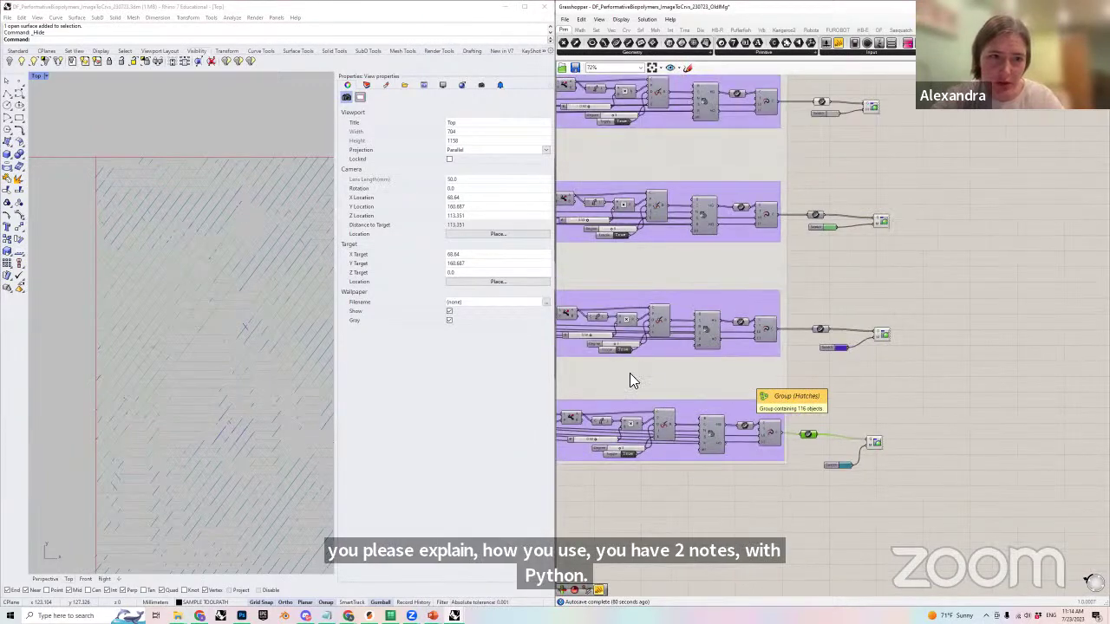
pyautogui.scroll(5, 768, 280)
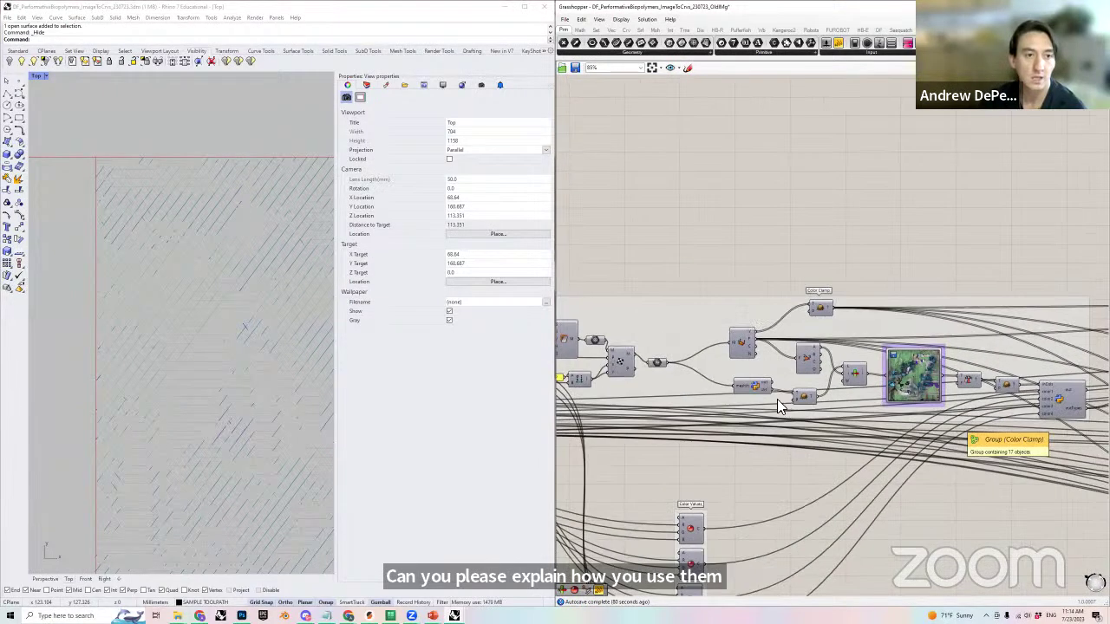
pyautogui.scroll(1, 753, 384)
pyautogui.scroll(3, 754, 388)
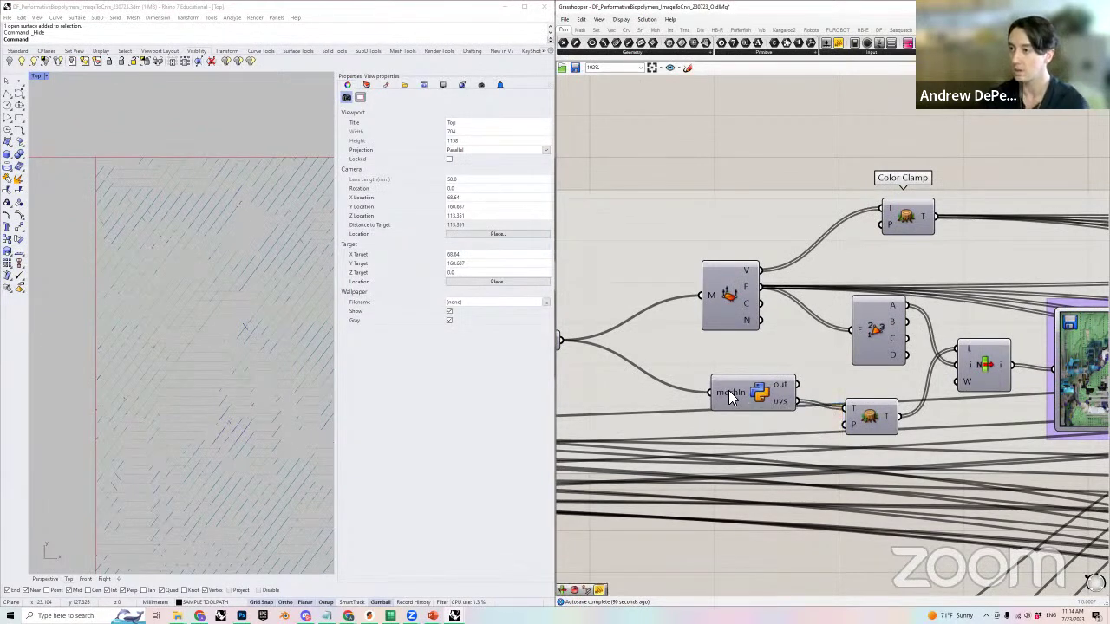
pyautogui.click(760, 394)
pyautogui.doubleClick(759, 394)
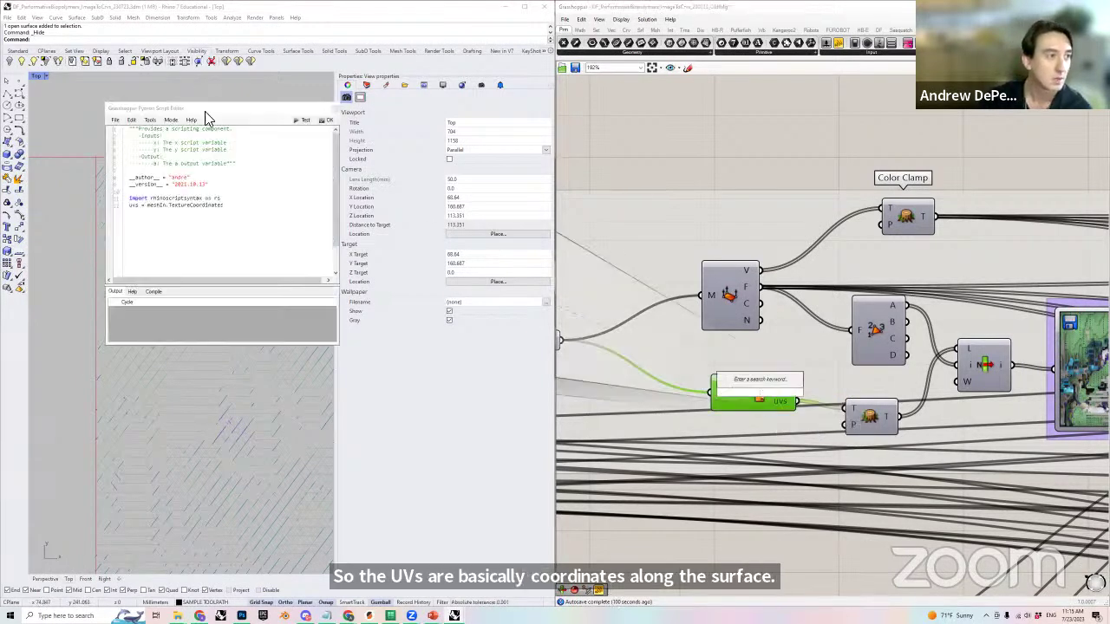
pyautogui.moveTo(208, 111); pyautogui.dragTo(697, 151)
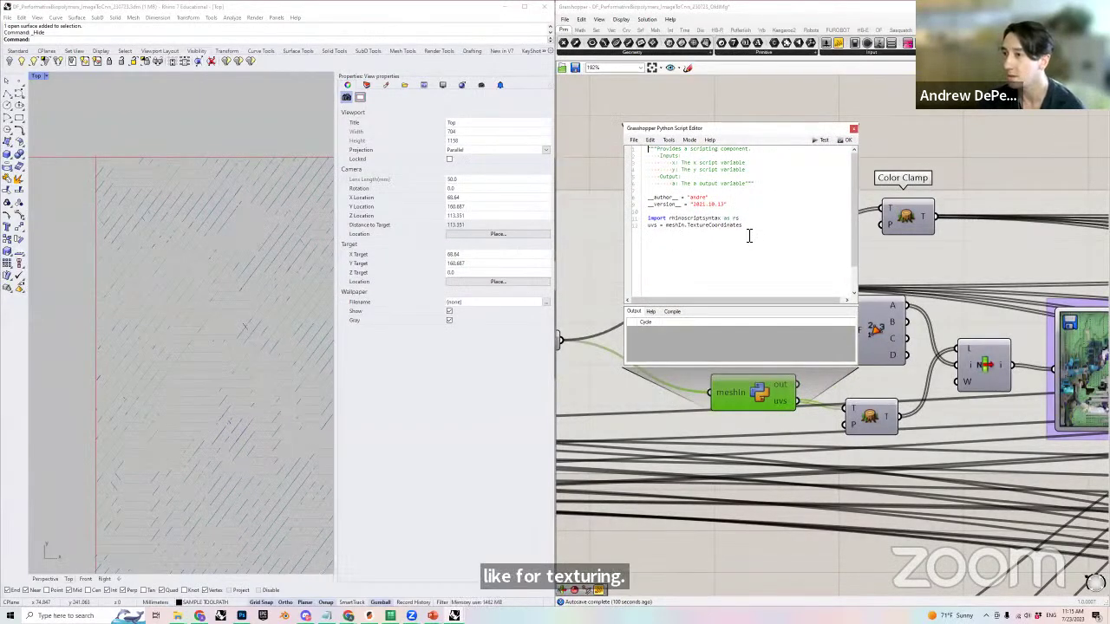
pyautogui.doubleClick(703, 226)
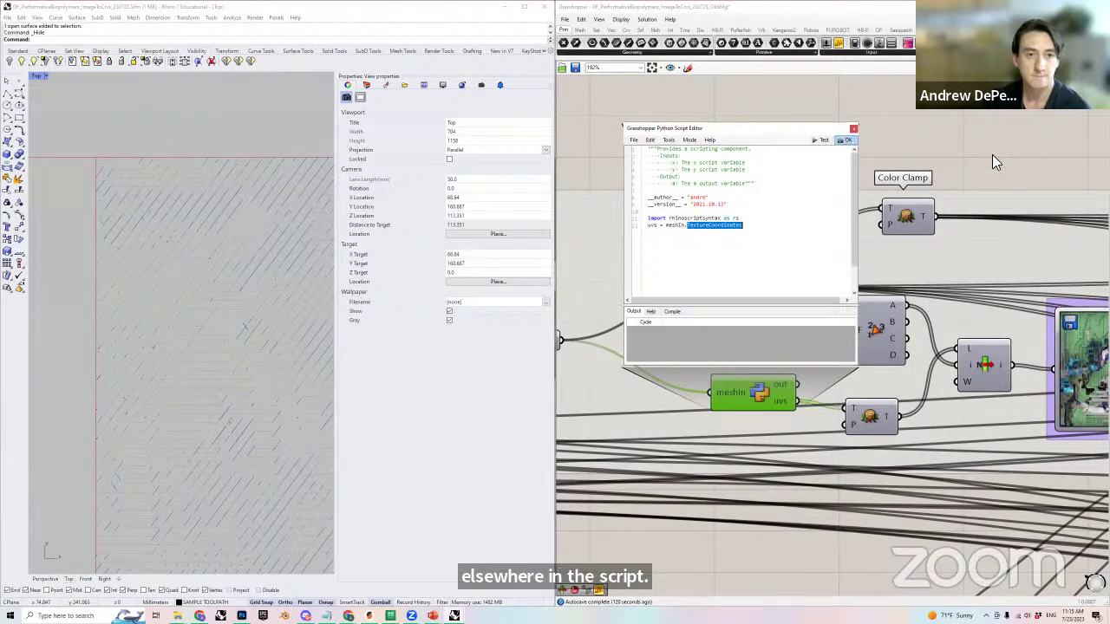
pyautogui.click(847, 139)
# - Open the ColorClamp Python script after the Image Sampler and review its code down to the colorDistance function
pyautogui.moveTo(708, 252); pyautogui.dragTo(631, 234, button='right')
pyautogui.moveTo(1005, 277); pyautogui.dragTo(687, 260, button='right')
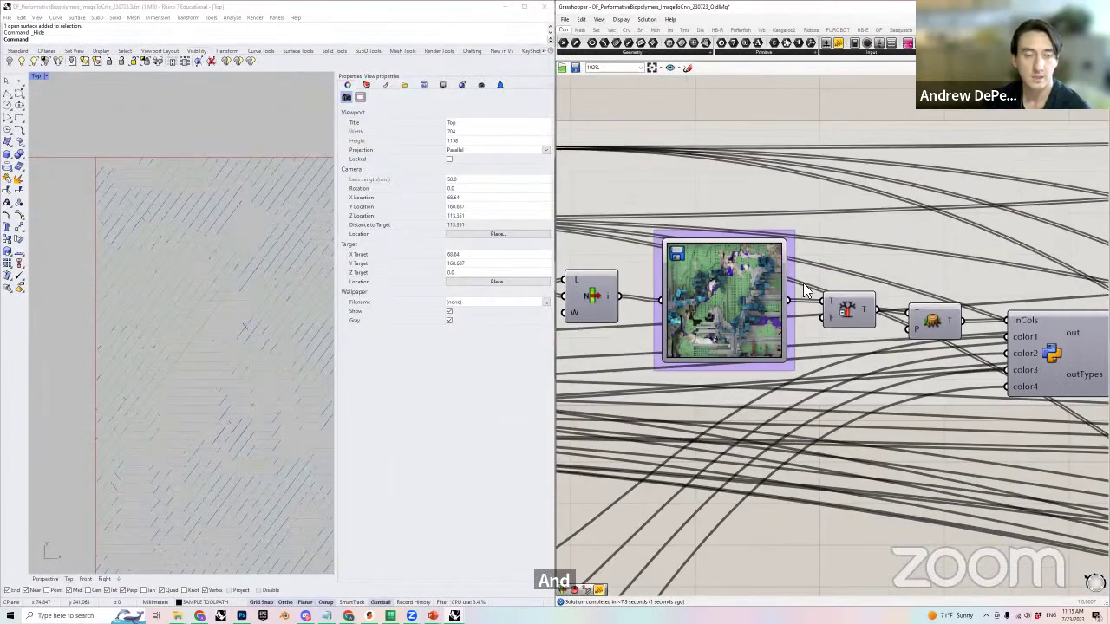
pyautogui.moveTo(1065, 329); pyautogui.dragTo(780, 327, button='right')
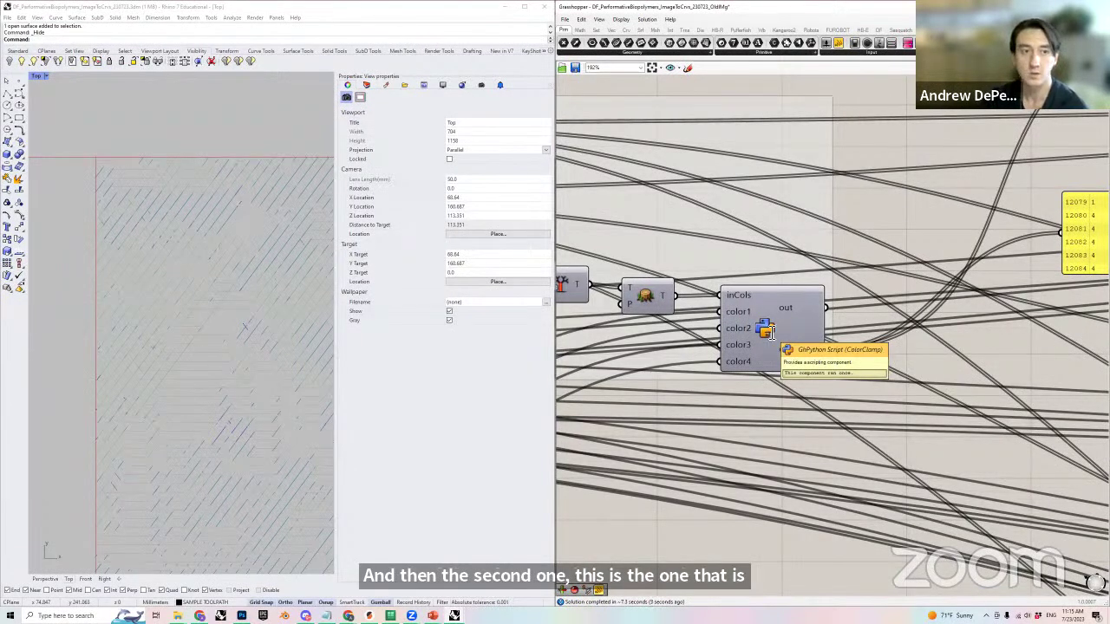
pyautogui.doubleClick(767, 336)
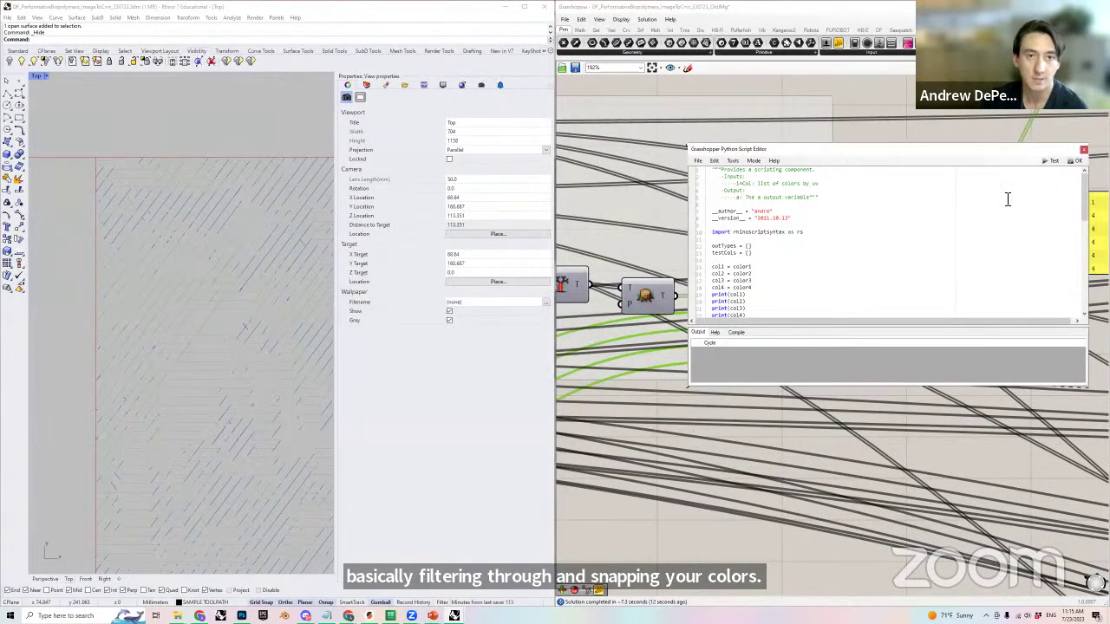
pyautogui.moveTo(1085, 189); pyautogui.dragTo(1086, 215)
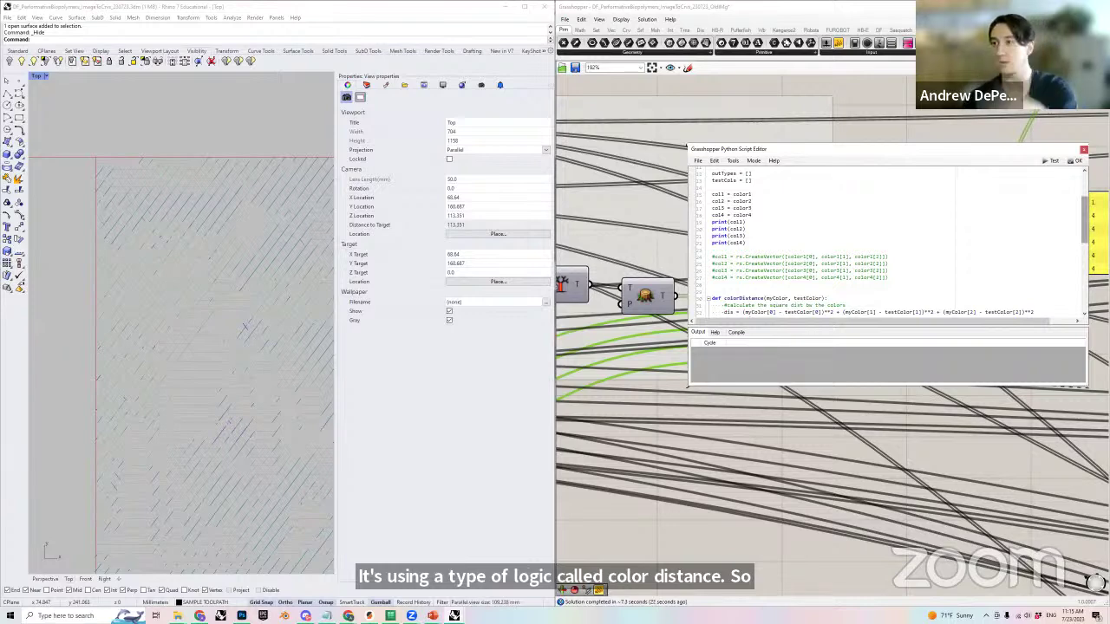
# - Compare the RGB values of Color 2, 3 and 4 in the Inputs group with the open ColorClamp script
pyautogui.scroll(-4, 605, 262)
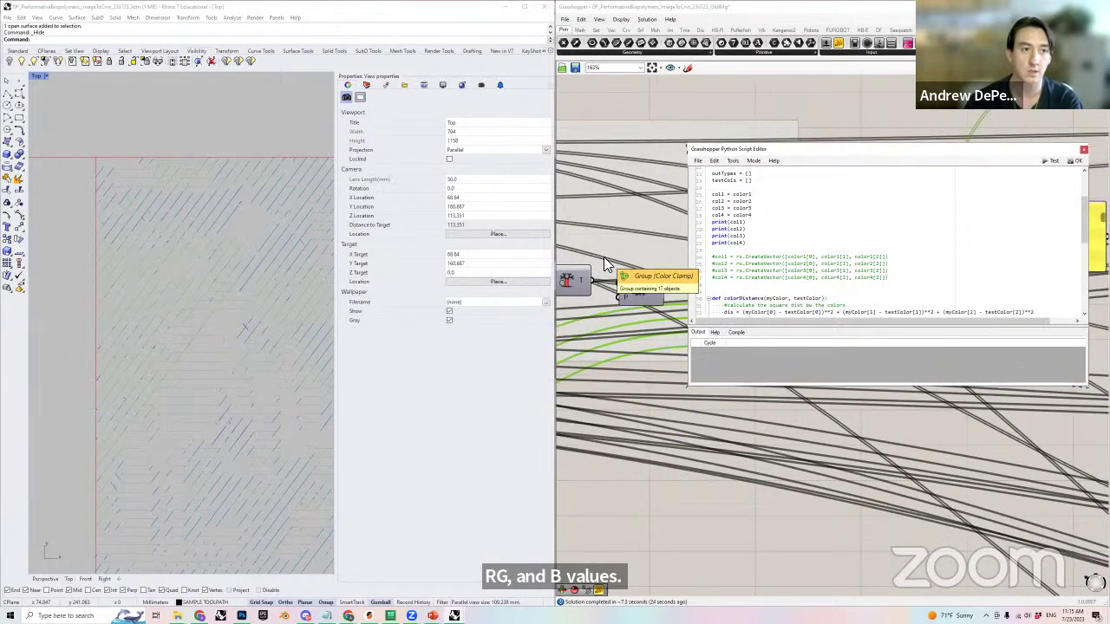
pyautogui.moveTo(695, 443); pyautogui.dragTo(778, 446, button='right')
pyautogui.scroll(-1, 779, 442)
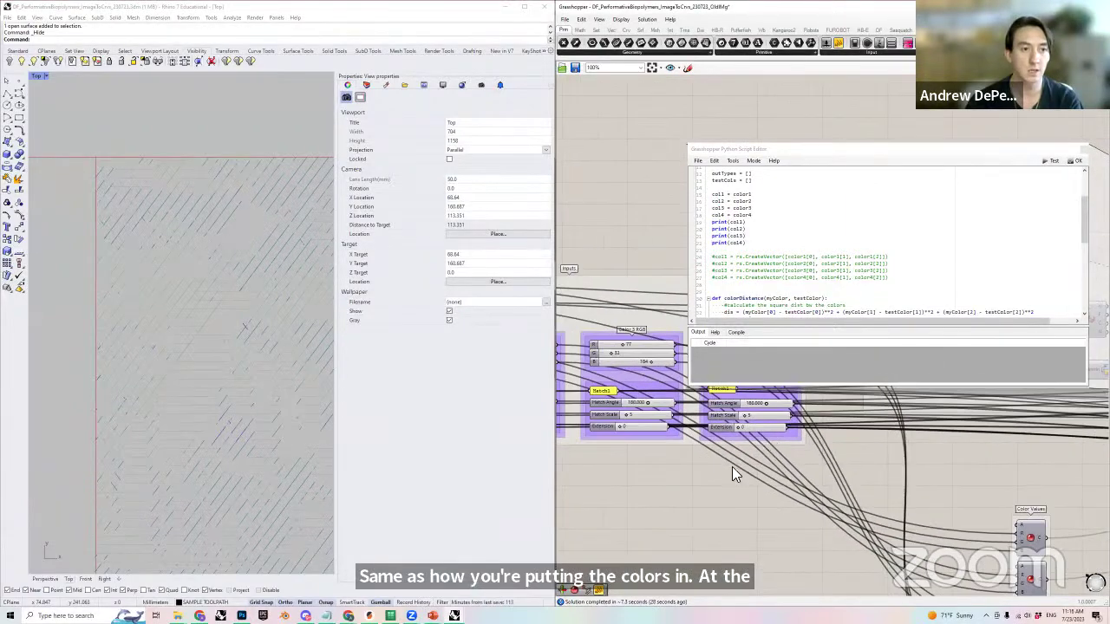
pyautogui.scroll(-1, 772, 486)
pyautogui.moveTo(704, 490); pyautogui.dragTo(765, 529, button='right')
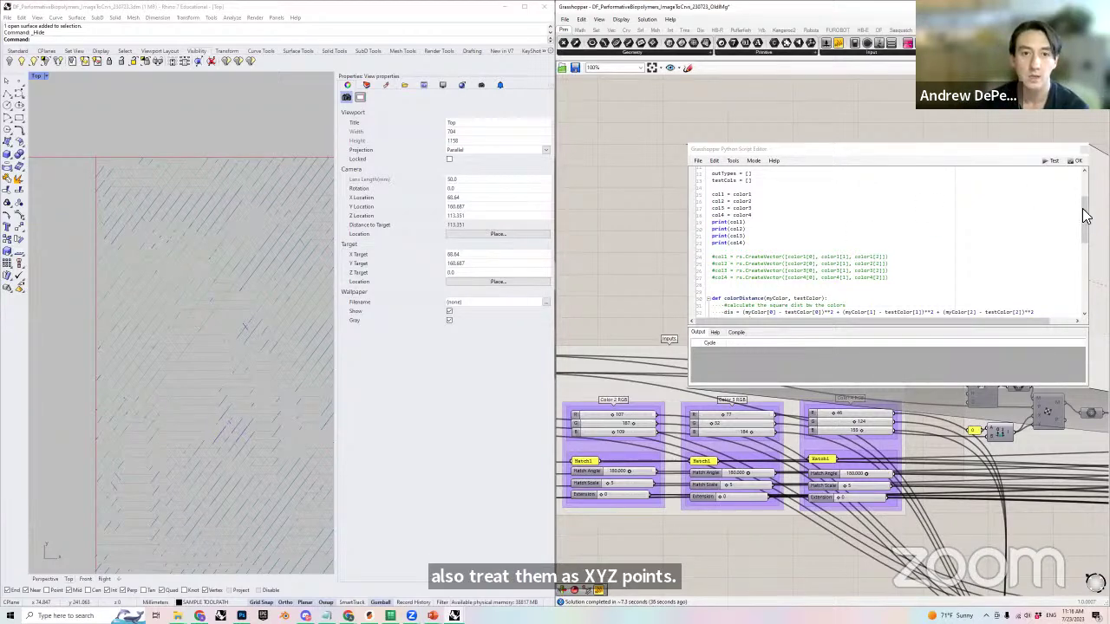
# - Review the loop that sorts each pixel's color distances in the ColorClamp script, and close the script editor
pyautogui.moveTo(1081, 220); pyautogui.dragTo(1081, 249)
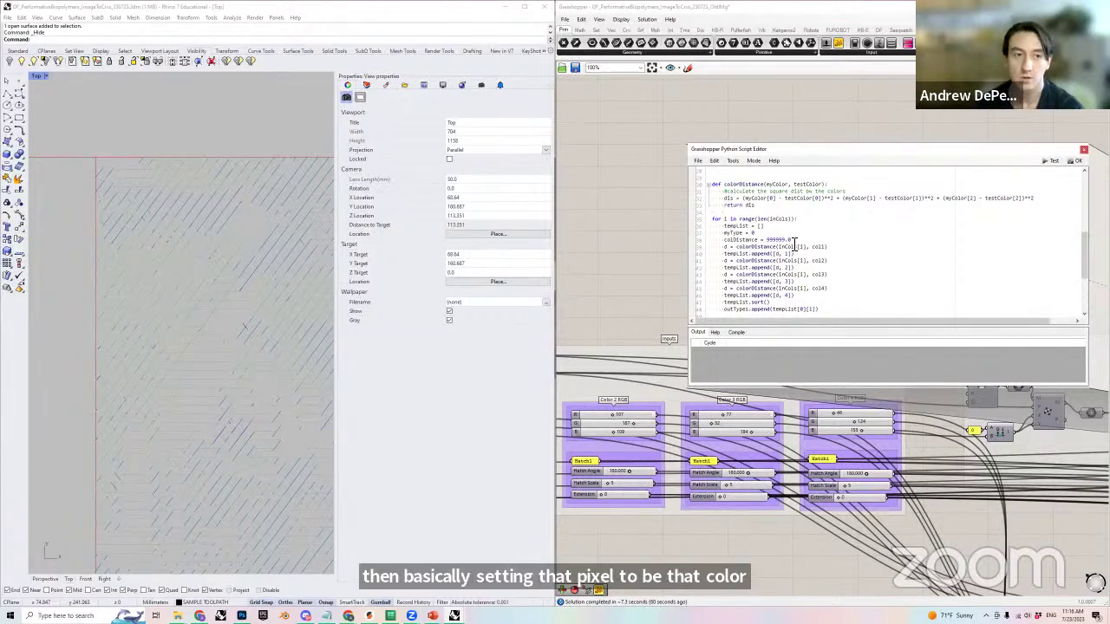
pyautogui.scroll(-1, 791, 244)
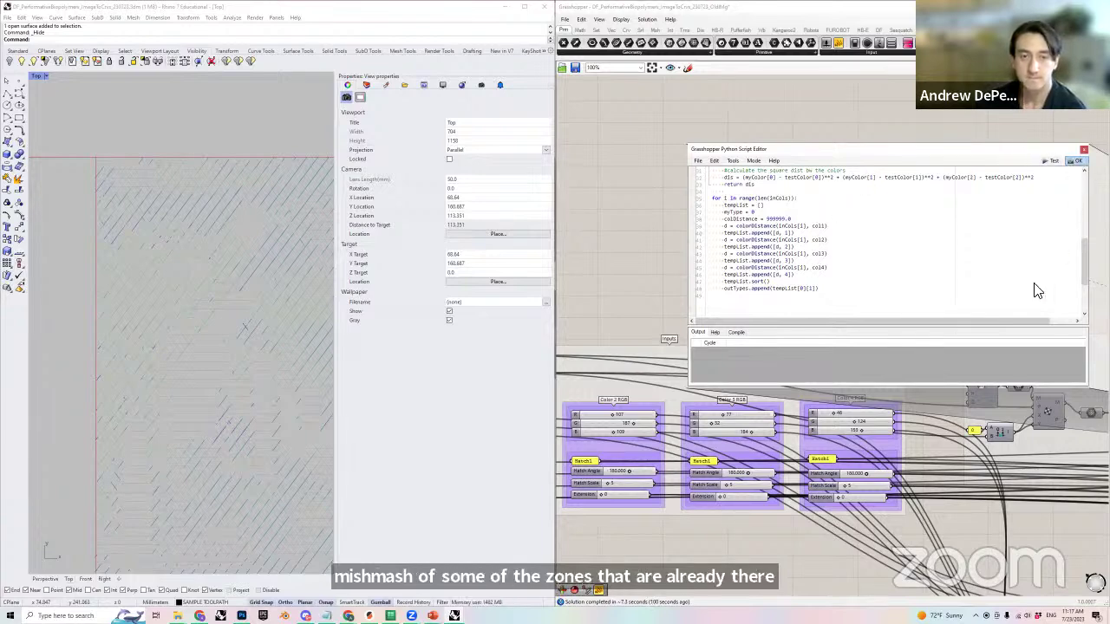
pyautogui.press('Escape')
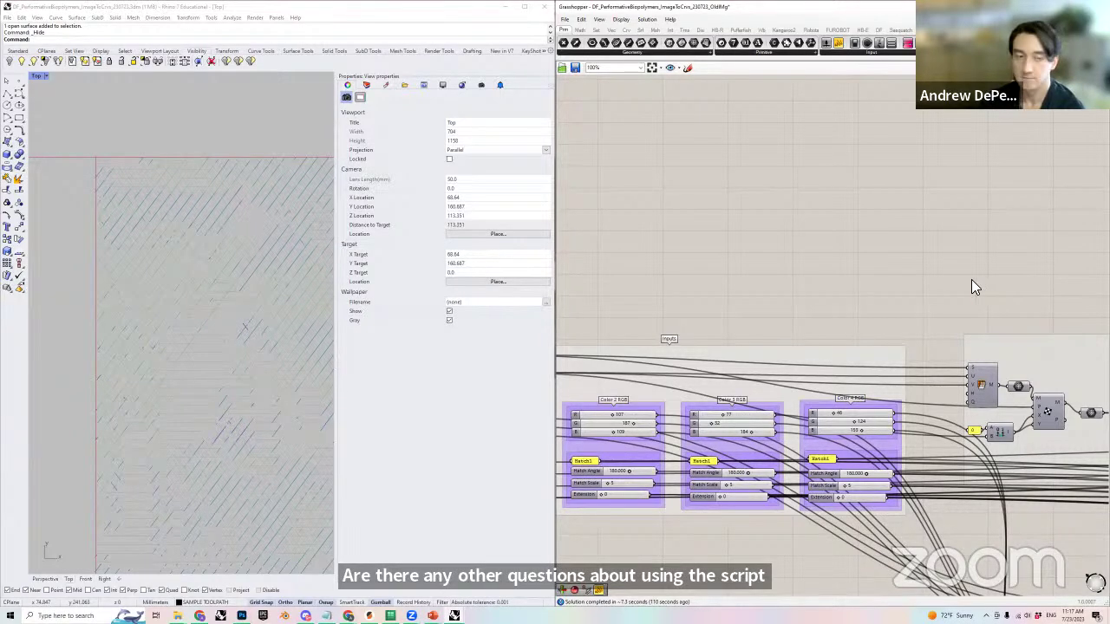
# - Survey the purple-boxed groups across the definition, from the Inputs group through to the Hatches group
pyautogui.scroll(-3, 971, 279)
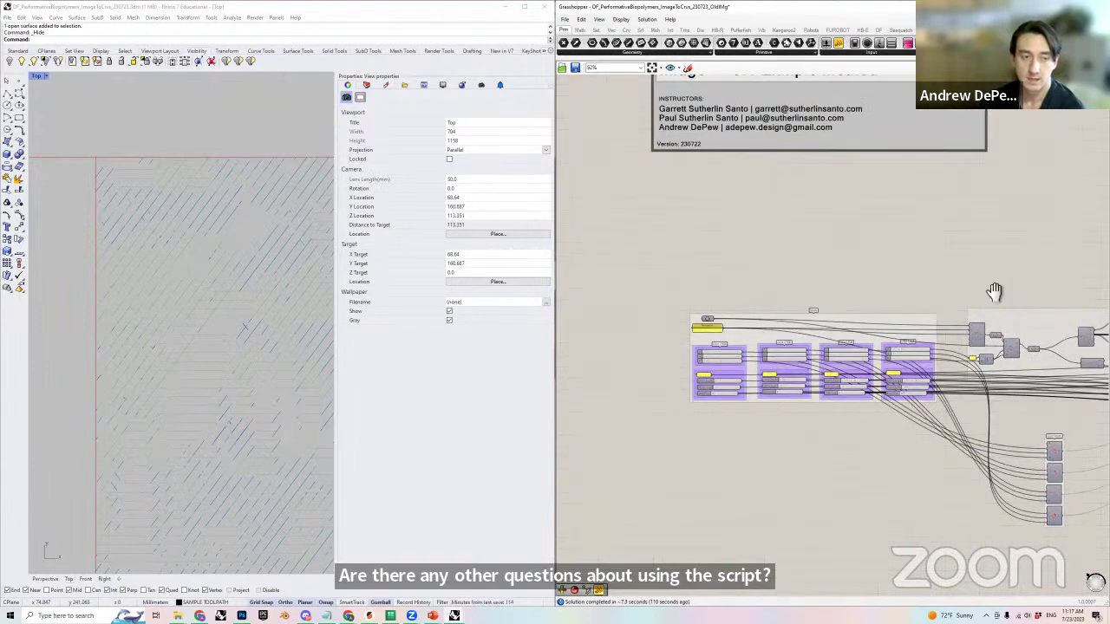
pyautogui.hscroll(5, 971, 289)
pyautogui.scroll(-3, 945, 289)
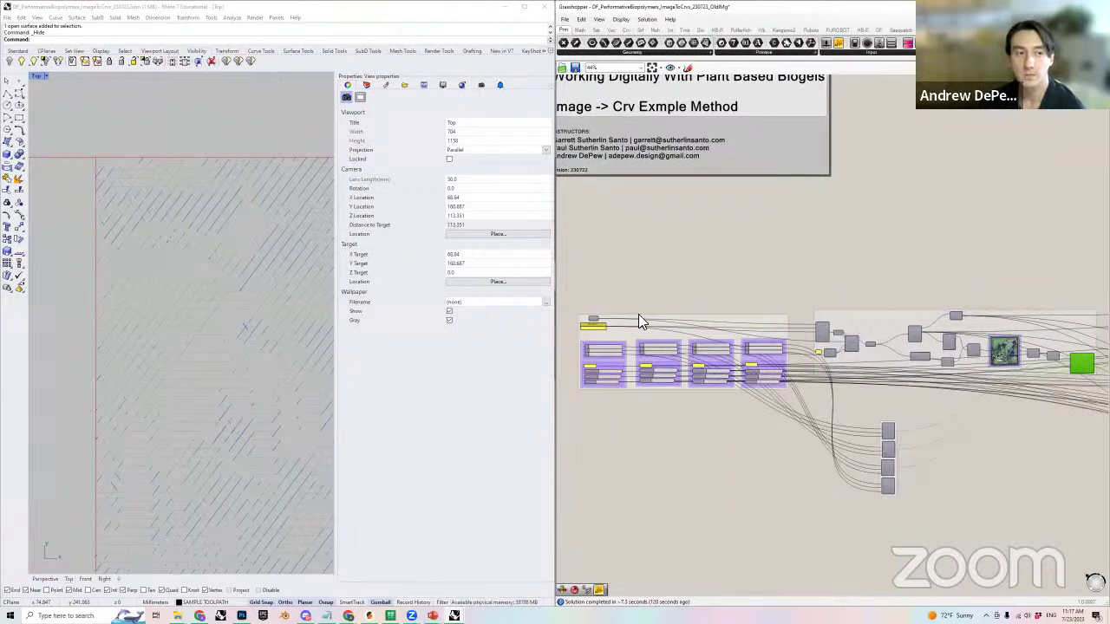
pyautogui.scroll(2, 638, 317)
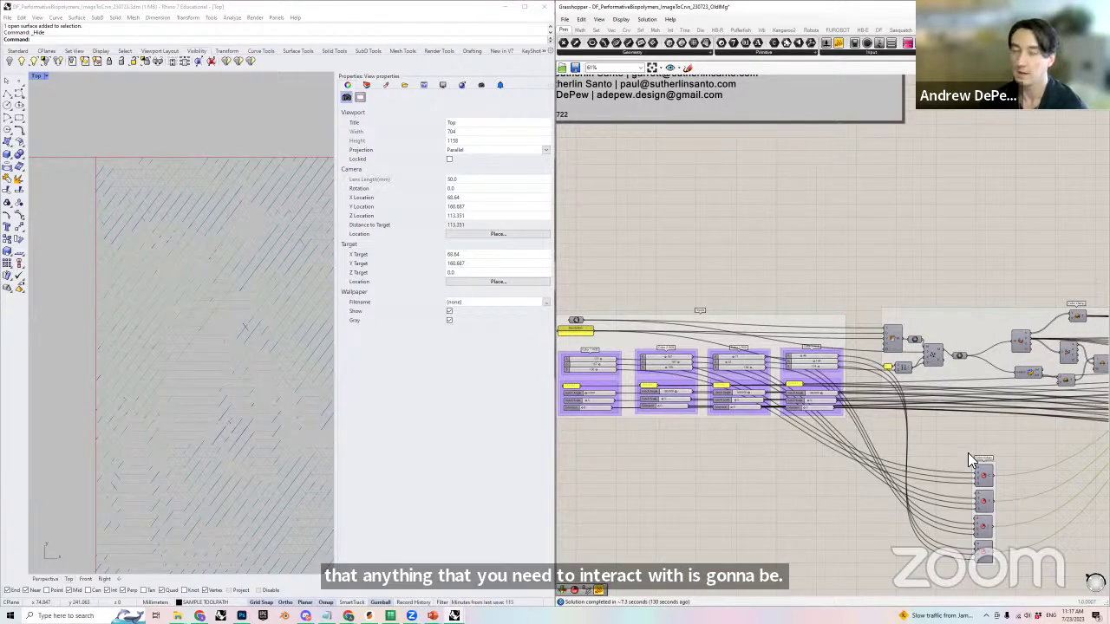
pyautogui.moveTo(986, 454); pyautogui.dragTo(587, 456, button='right')
pyautogui.moveTo(910, 425); pyautogui.dragTo(736, 402, button='right')
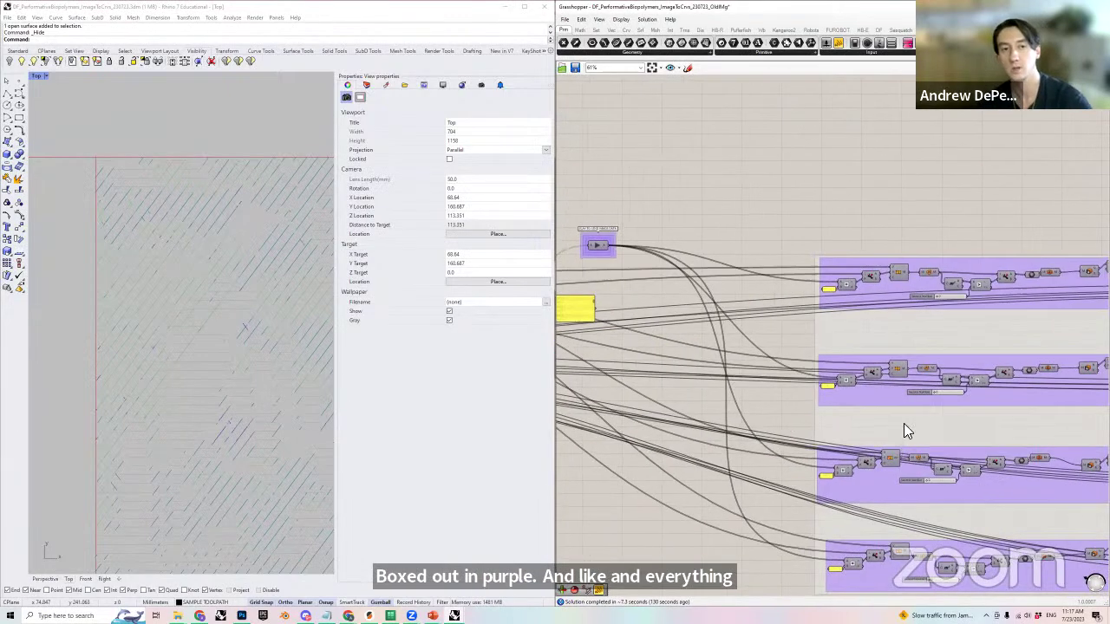
pyautogui.moveTo(895, 441); pyautogui.dragTo(867, 460, button='right')
# - Show the Colour setting of the Hatch 1 group and dismiss it without changing the color
pyautogui.rightClick(927, 283)
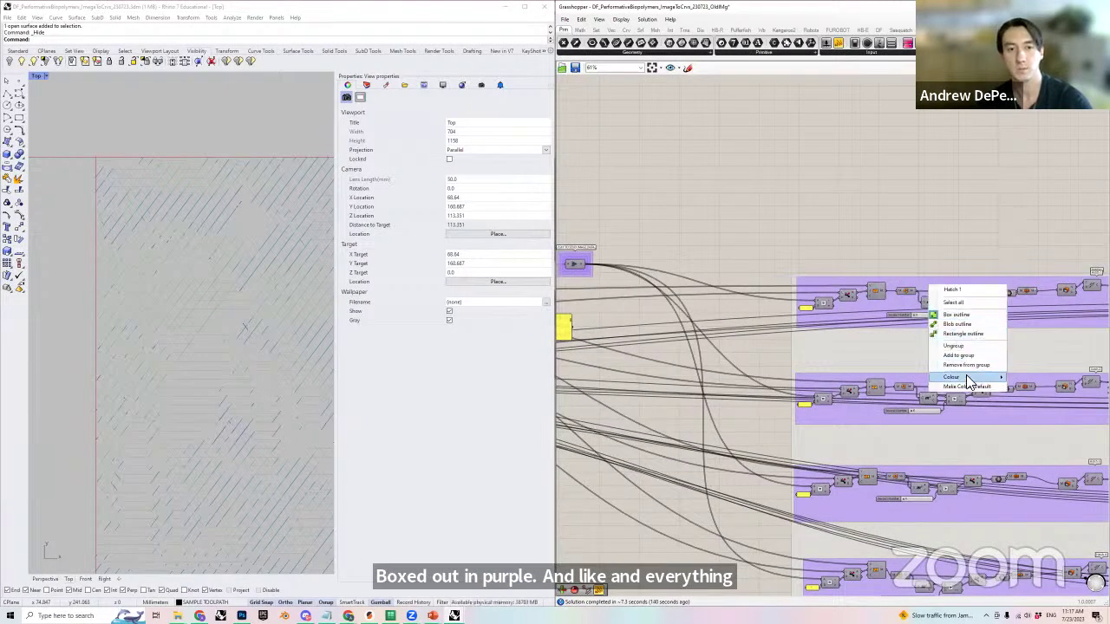
pyautogui.moveTo(953, 378)
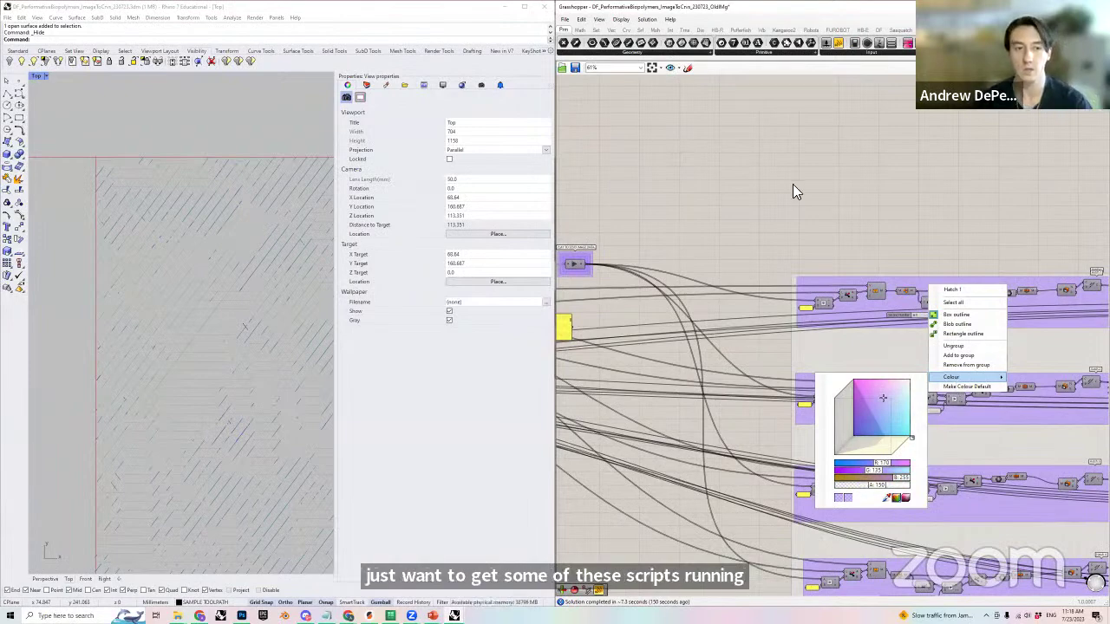
pyautogui.click(719, 208)
# - Trace the adjustable purple items from the color and hatch inputs past the Image Sampler and Data Dam to the hatch groups
pyautogui.scroll(-4, 719, 211)
pyautogui.moveTo(711, 258); pyautogui.dragTo(1001, 297, button='right')
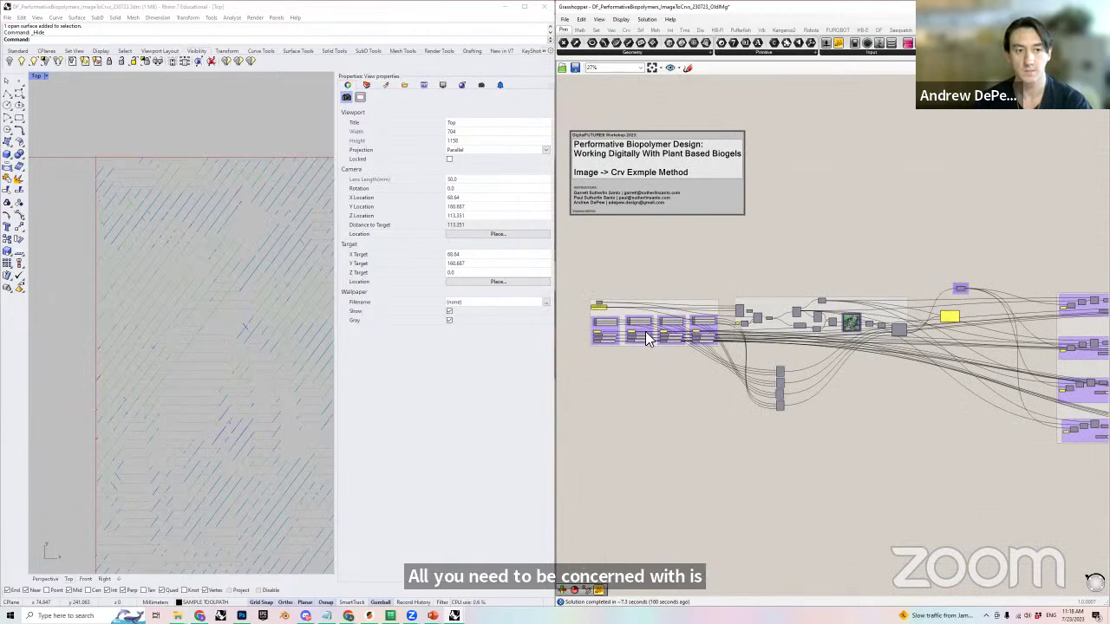
pyautogui.scroll(4, 607, 332)
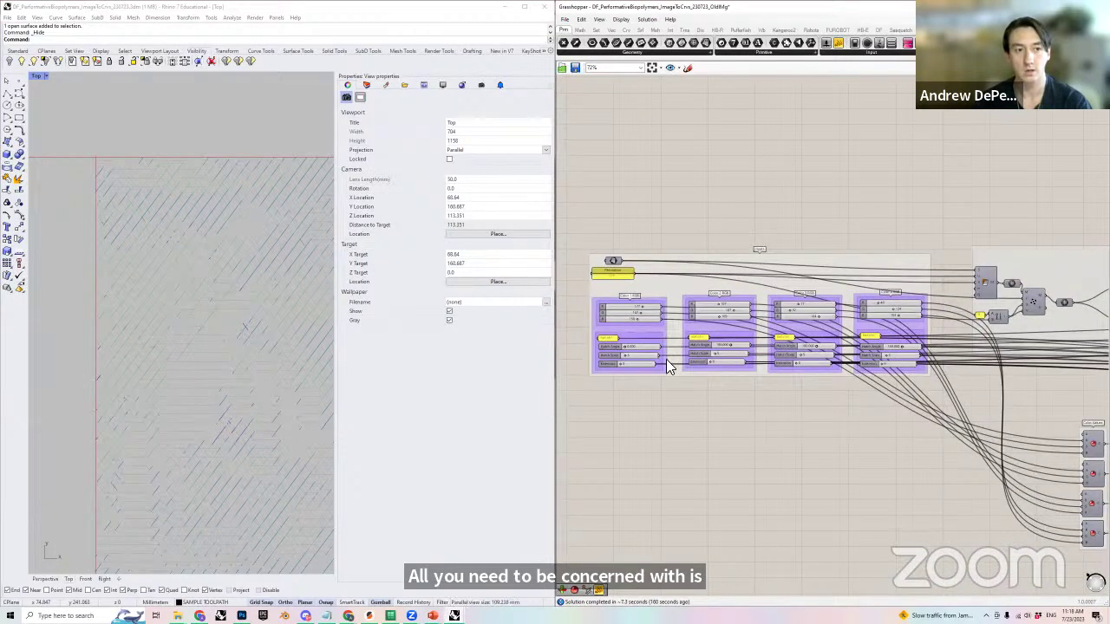
pyautogui.moveTo(938, 391); pyautogui.dragTo(698, 408, button='right')
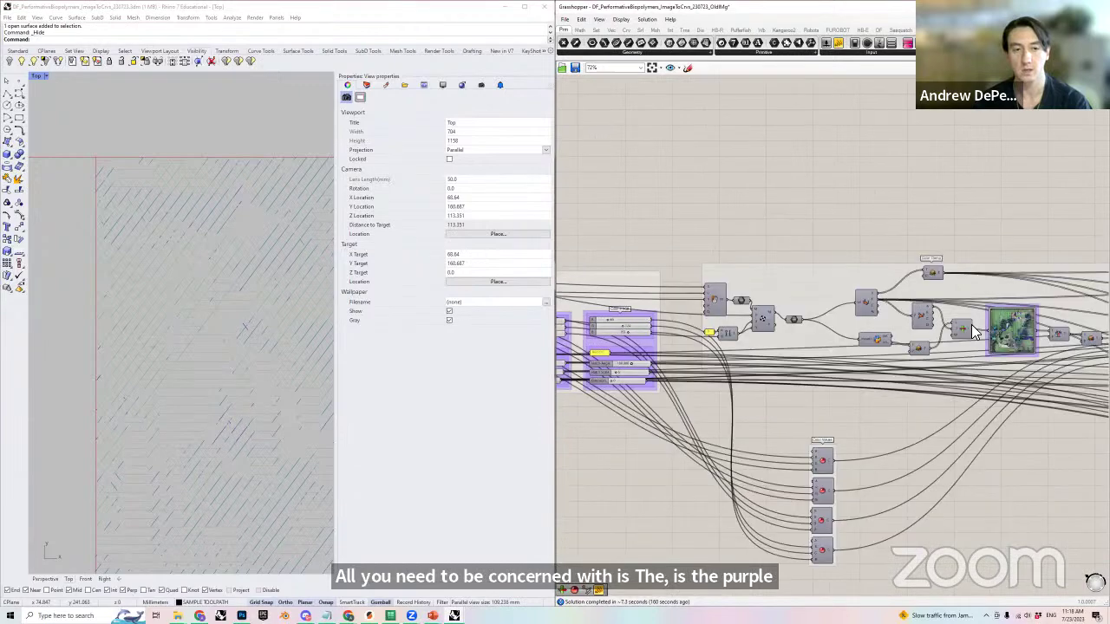
pyautogui.moveTo(960, 343); pyautogui.dragTo(692, 343, button='right')
pyautogui.moveTo(886, 286); pyautogui.dragTo(791, 291, button='right')
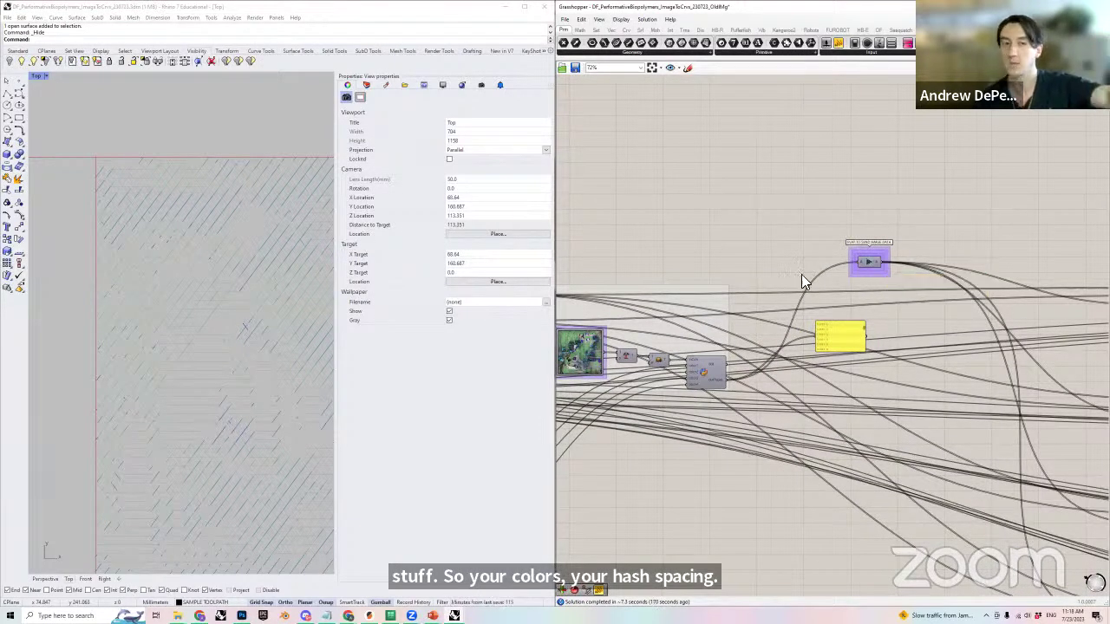
pyautogui.moveTo(922, 305); pyautogui.dragTo(807, 310, button='right')
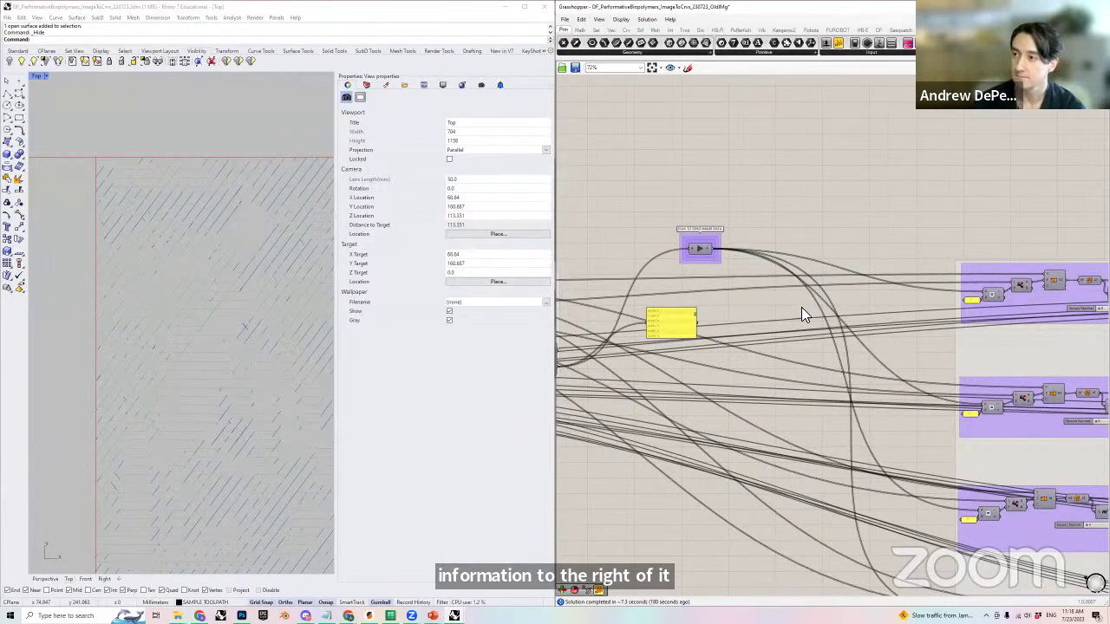
pyautogui.scroll(-3, 802, 309)
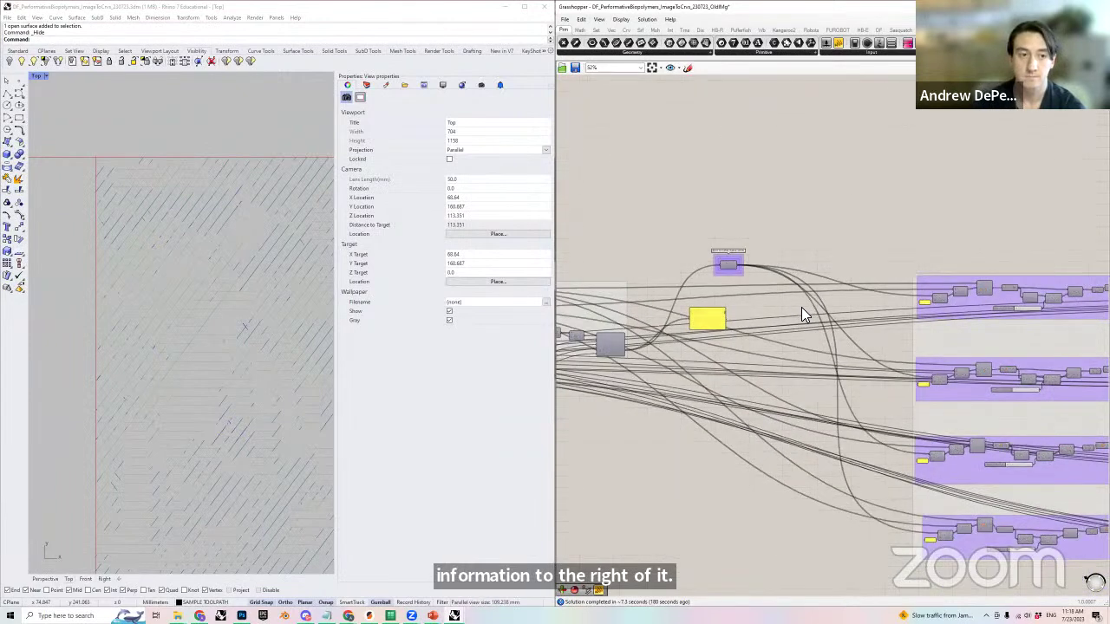
pyautogui.scroll(-2, 801, 307)
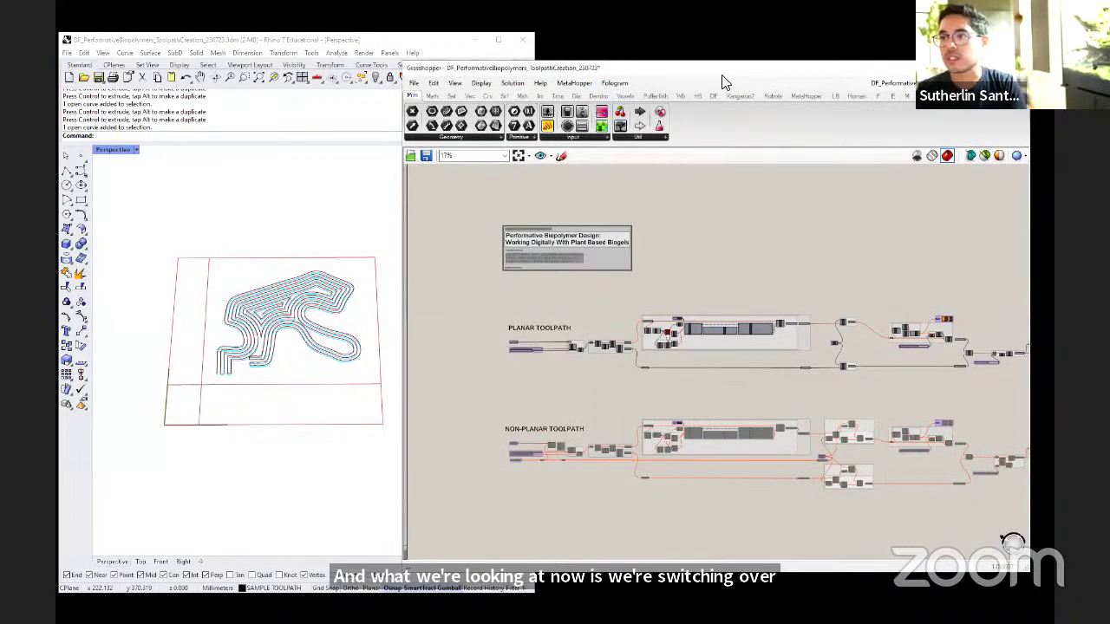
# - Arrange the Rhino and Grasshopper windows of the ToolpathCreation files so the sample toolpath and both toolpath definitions can be seen
pyautogui.moveTo(774, 77); pyautogui.dragTo(787, 96)
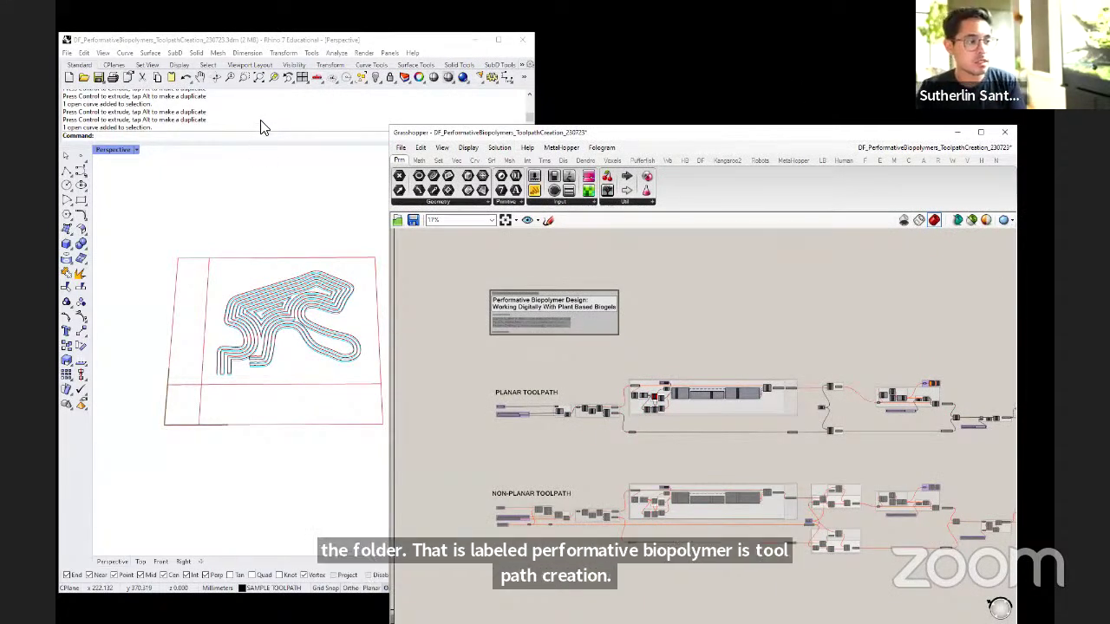
pyautogui.click(382, 50)
pyautogui.moveTo(379, 44); pyautogui.dragTo(388, 52)
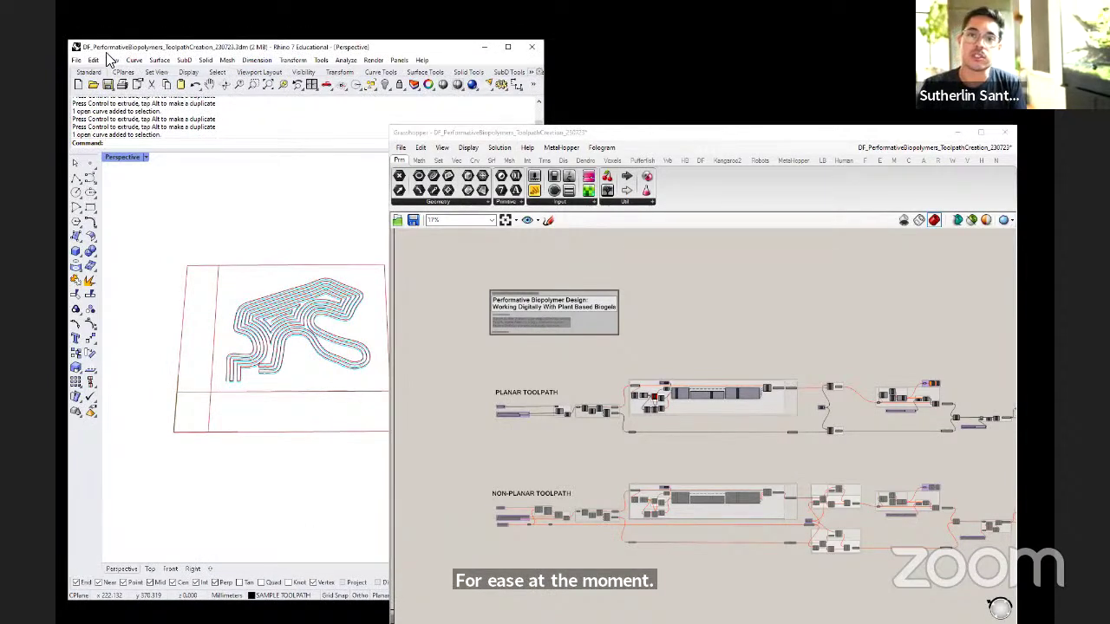
pyautogui.click(699, 136)
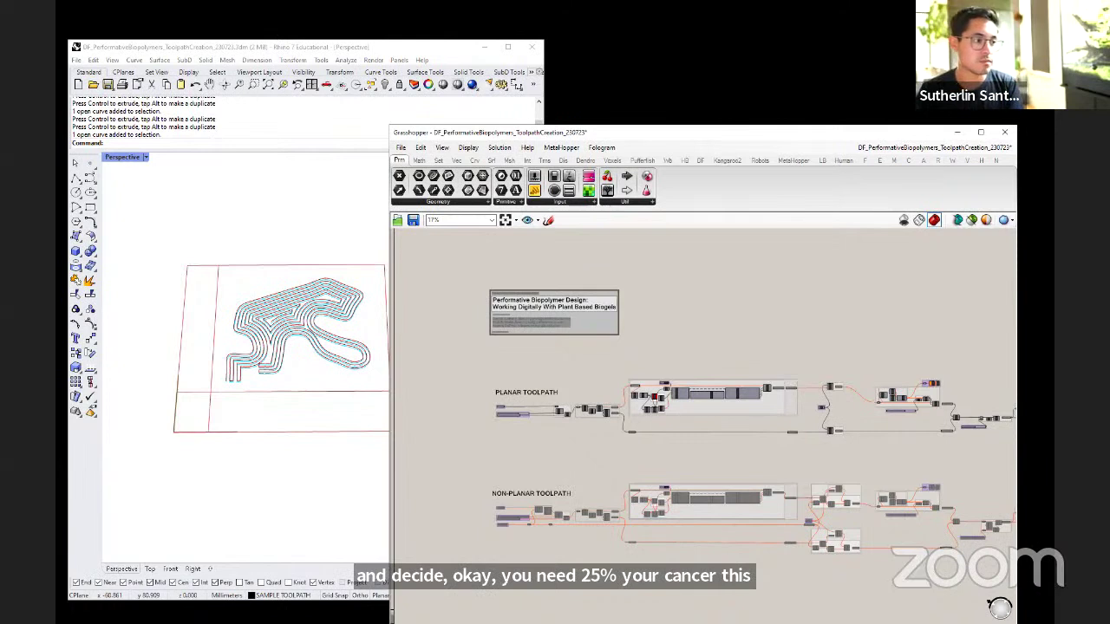
pyautogui.click(129, 344)
pyautogui.click(668, 136)
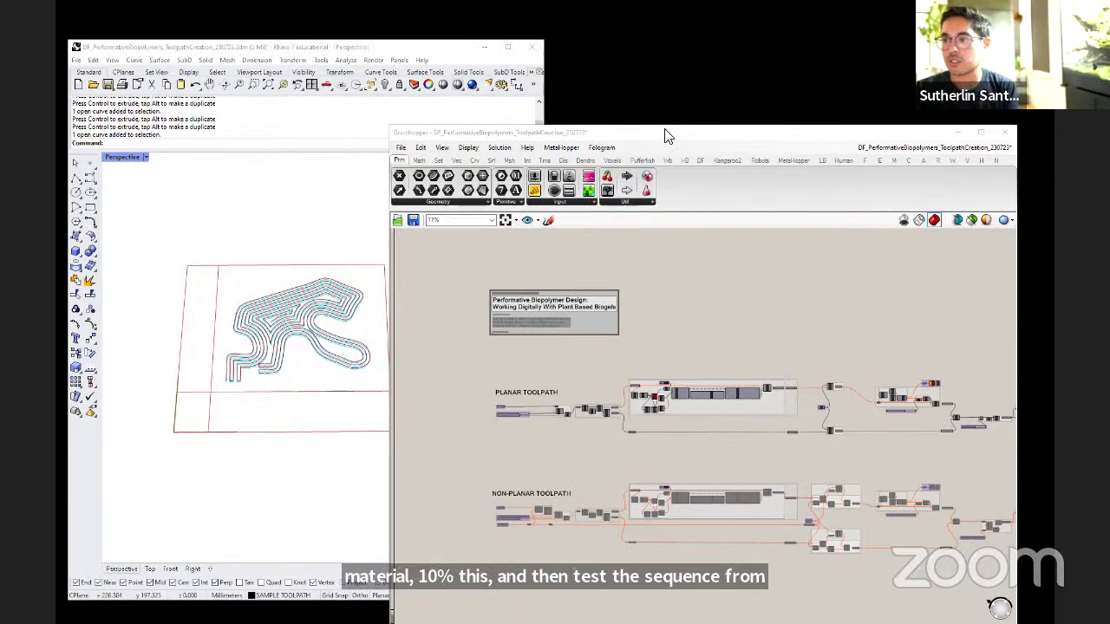
# - Move the Grasshopper window clear of the toolpath model and look over the planar and non-planar toolpath definitions
pyautogui.moveTo(668, 136); pyautogui.dragTo(690, 94)
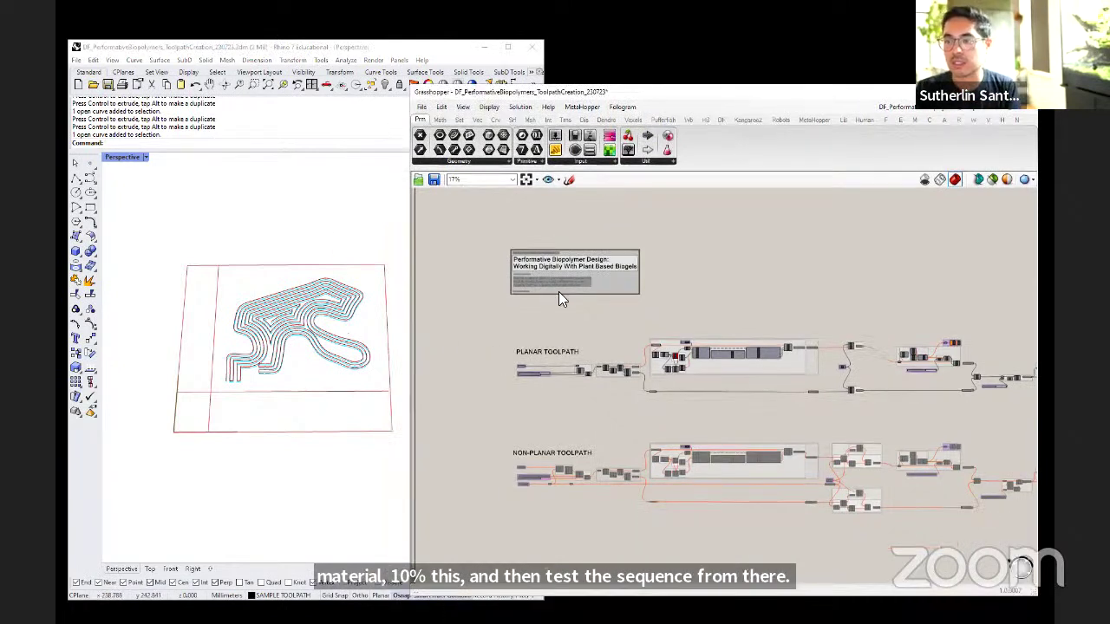
pyautogui.scroll(3, 559, 280)
pyautogui.scroll(-5, 550, 354)
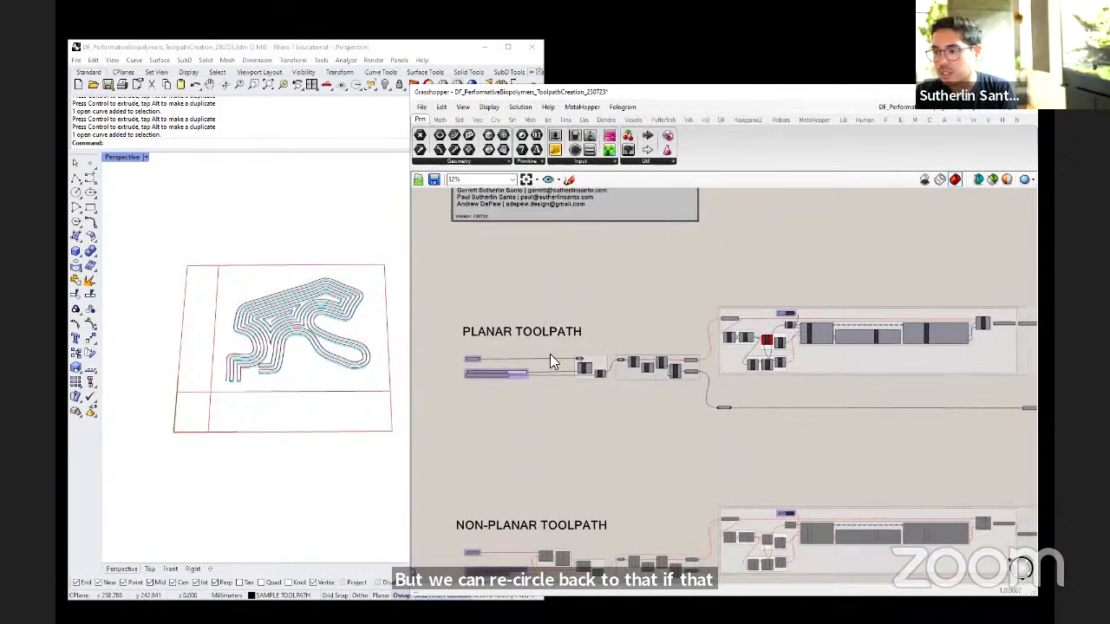
pyautogui.scroll(1, 684, 334)
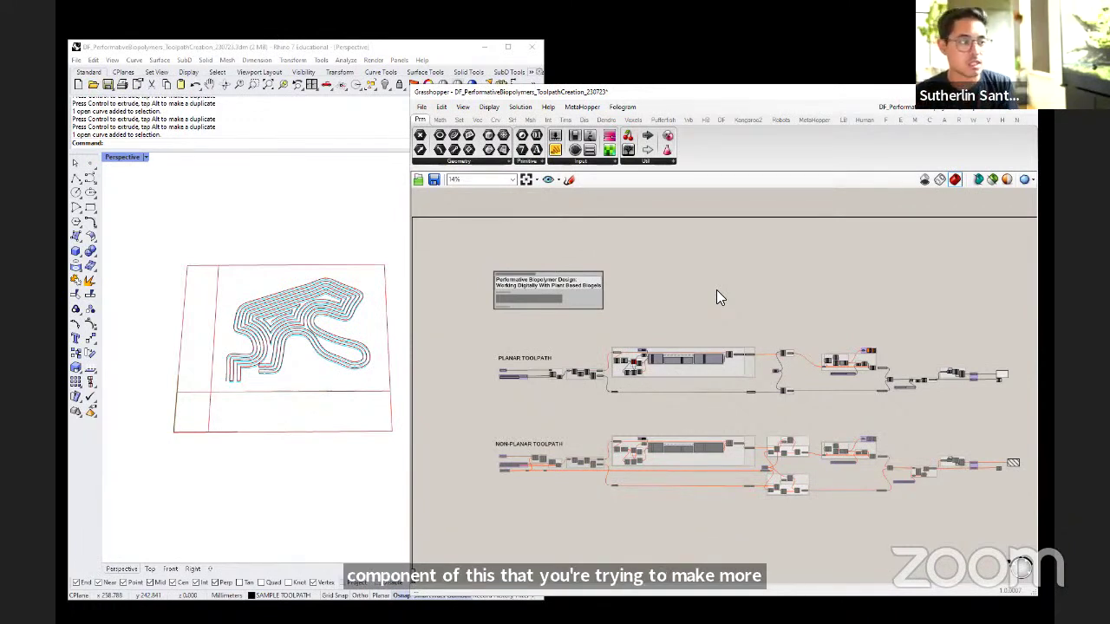
pyautogui.scroll(2, 539, 381)
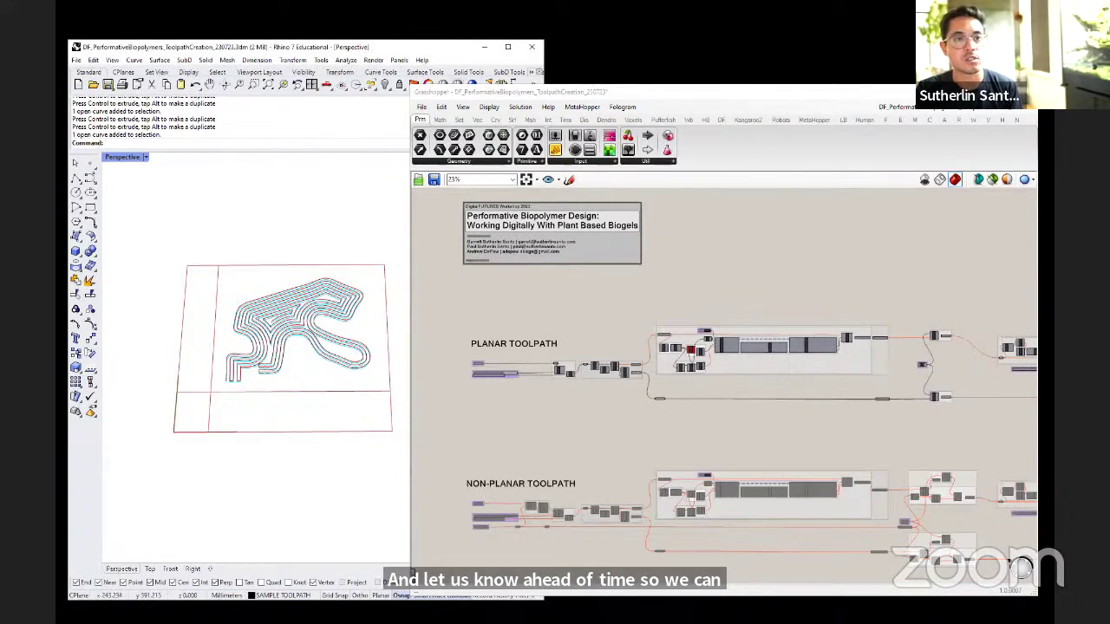
# - Place the Layers panel beside the Rhino viewport and narrow the Grasshopper window so the whole print bed can be seen
pyautogui.moveTo(605, 121); pyautogui.dragTo(679, 67)
pyautogui.scroll(-3, 258, 393)
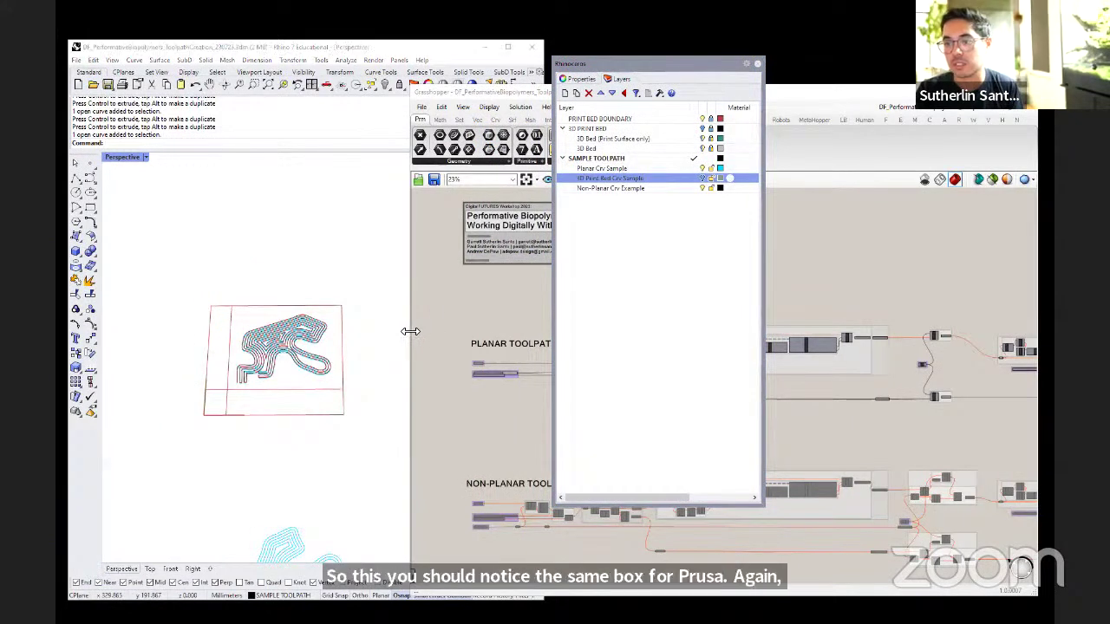
pyautogui.moveTo(410, 331); pyautogui.dragTo(572, 331)
pyautogui.click(366, 398)
pyautogui.moveTo(366, 398); pyautogui.dragTo(299, 312, button='right')
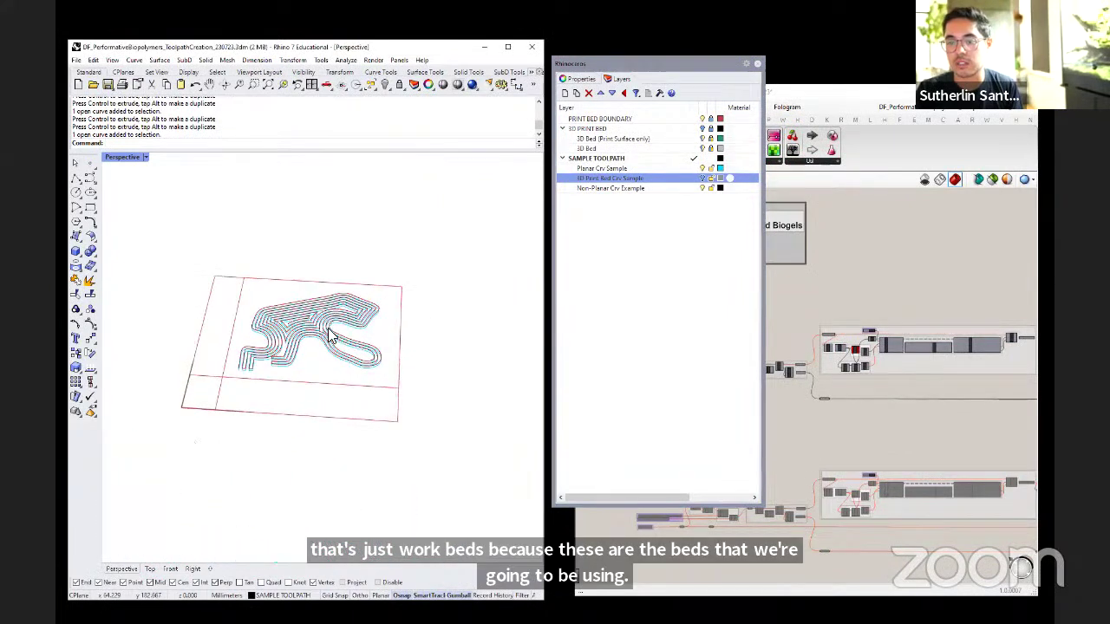
# - Examine the sample toolpath on the print bed from several angles and point out the PRINT BED BOUNDARY layer
pyautogui.scroll(2, 384, 297)
pyautogui.moveTo(376, 411); pyautogui.dragTo(375, 368, button='right')
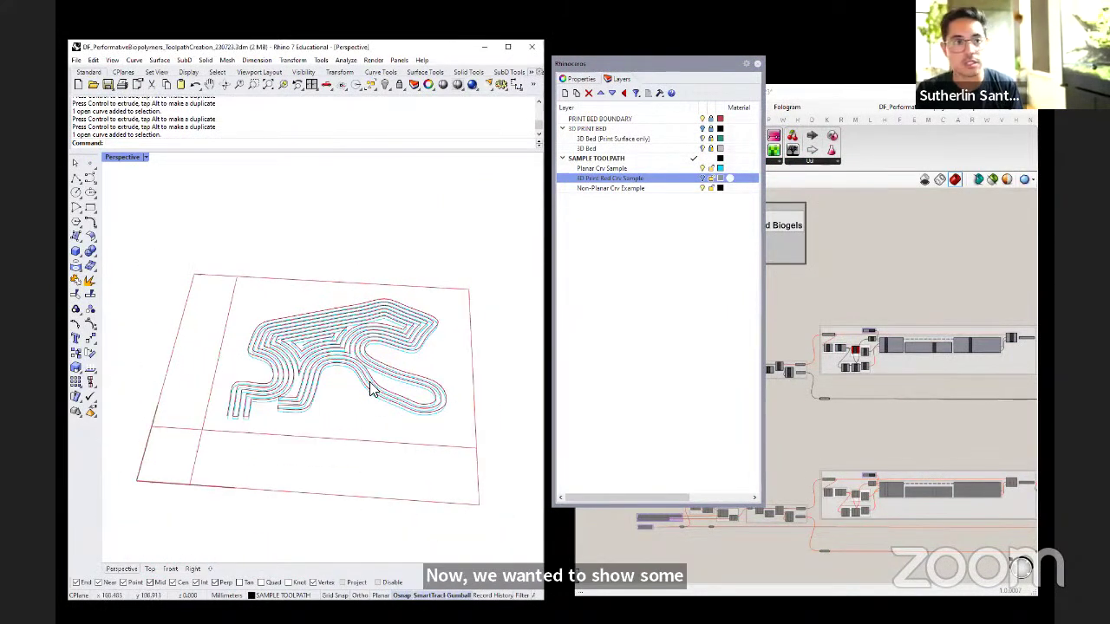
pyautogui.moveTo(274, 321); pyautogui.dragTo(317, 342, button='right')
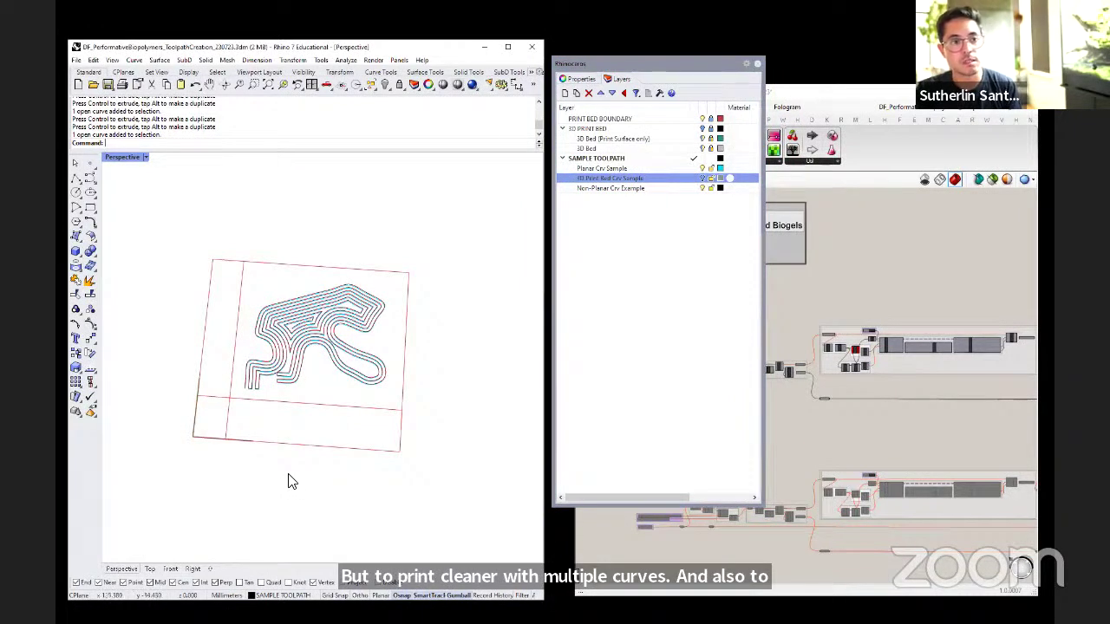
pyautogui.moveTo(439, 320); pyautogui.dragTo(433, 275, button='right')
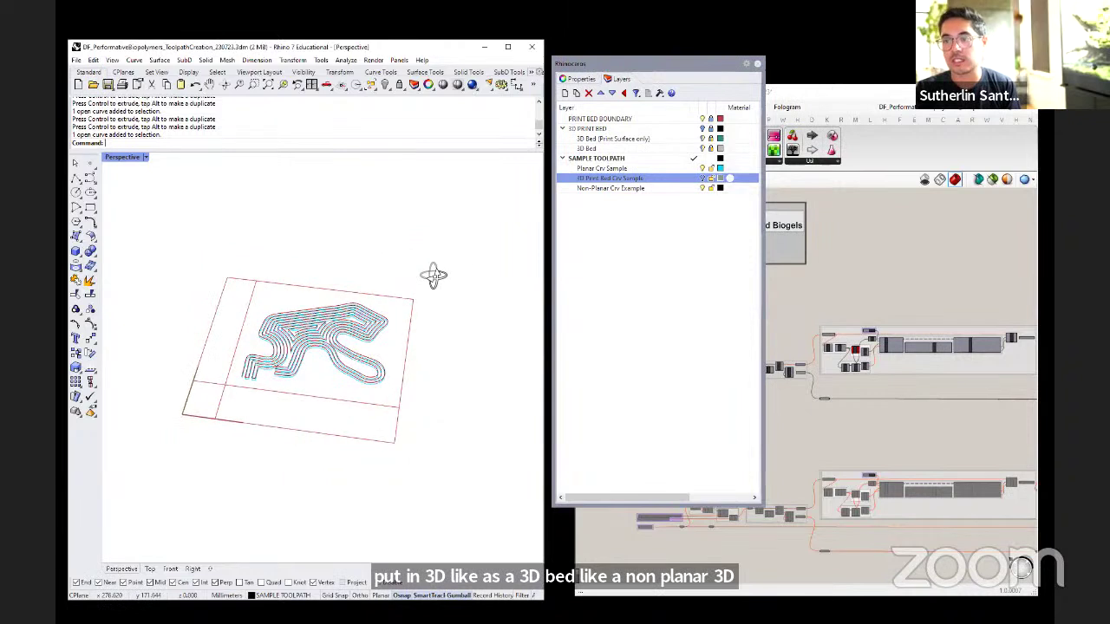
pyautogui.click(622, 119)
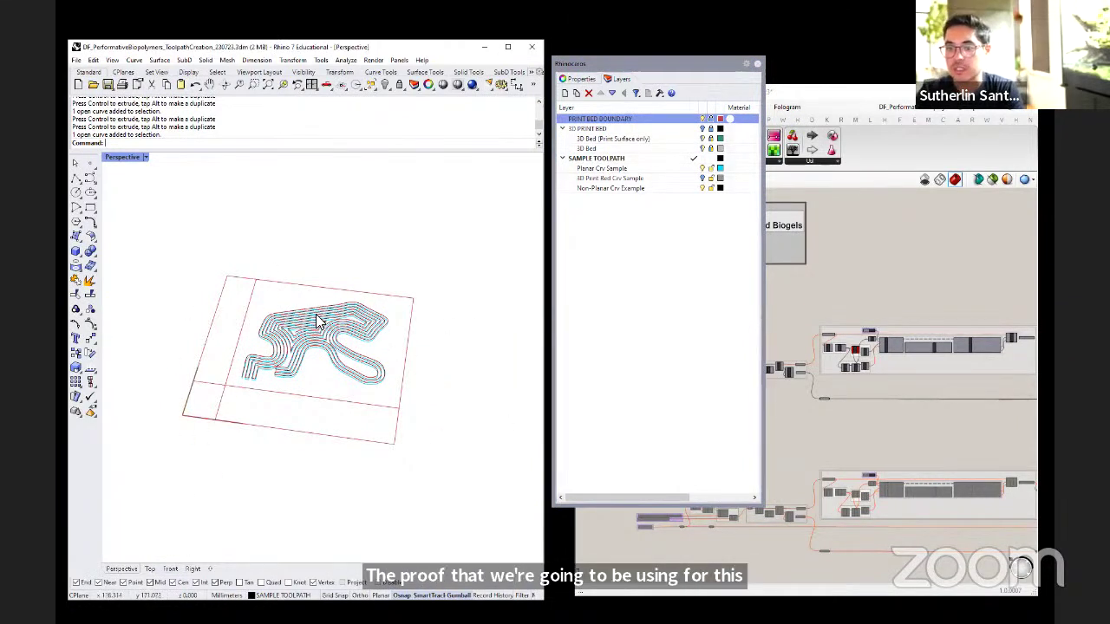
pyautogui.click(641, 146)
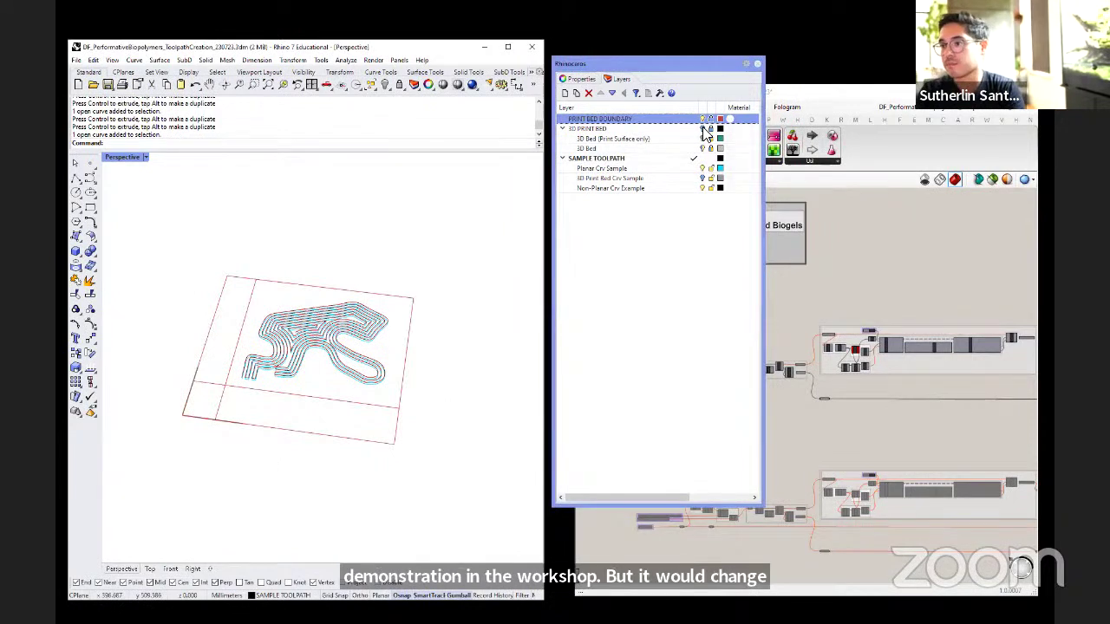
# - Show the 3D PRINT BED layer and examine the undulating bed from several sides
pyautogui.click(703, 128)
pyautogui.click(703, 129)
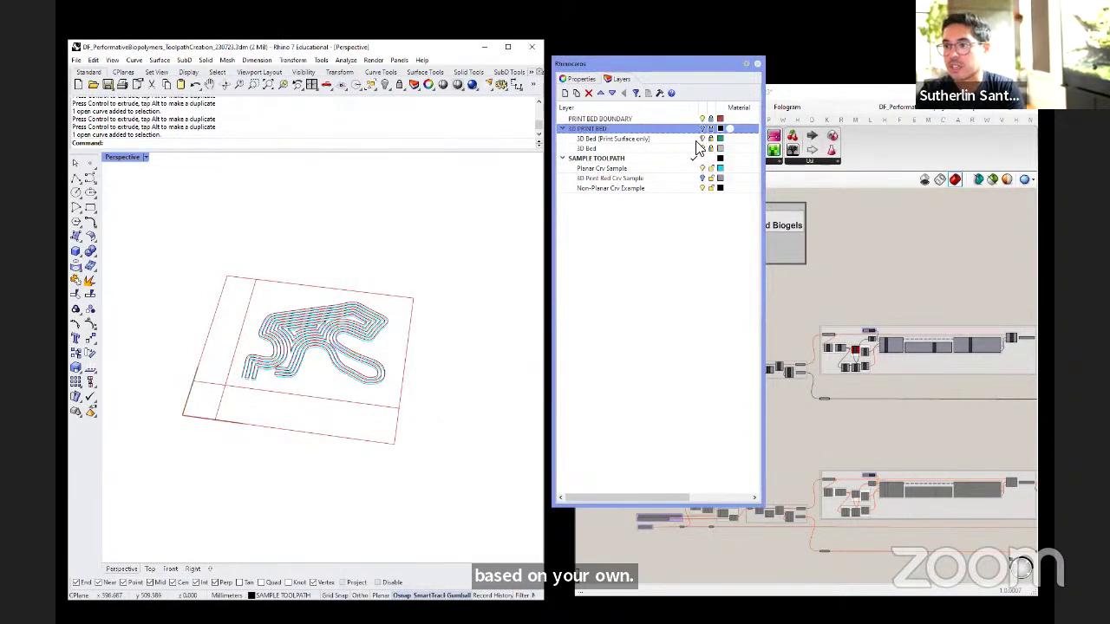
pyautogui.click(703, 129)
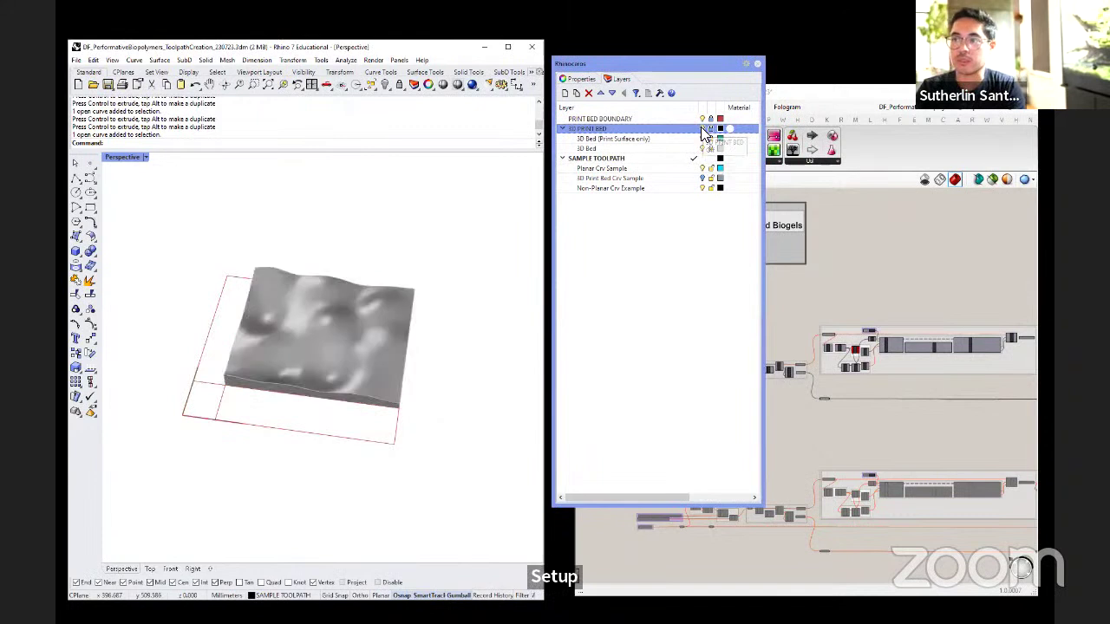
pyautogui.moveTo(258, 357)
pyautogui.mouseDown(button='right')
pyautogui.moveTo(396, 335)
pyautogui.moveTo(347, 297)
pyautogui.mouseUp(button='right')
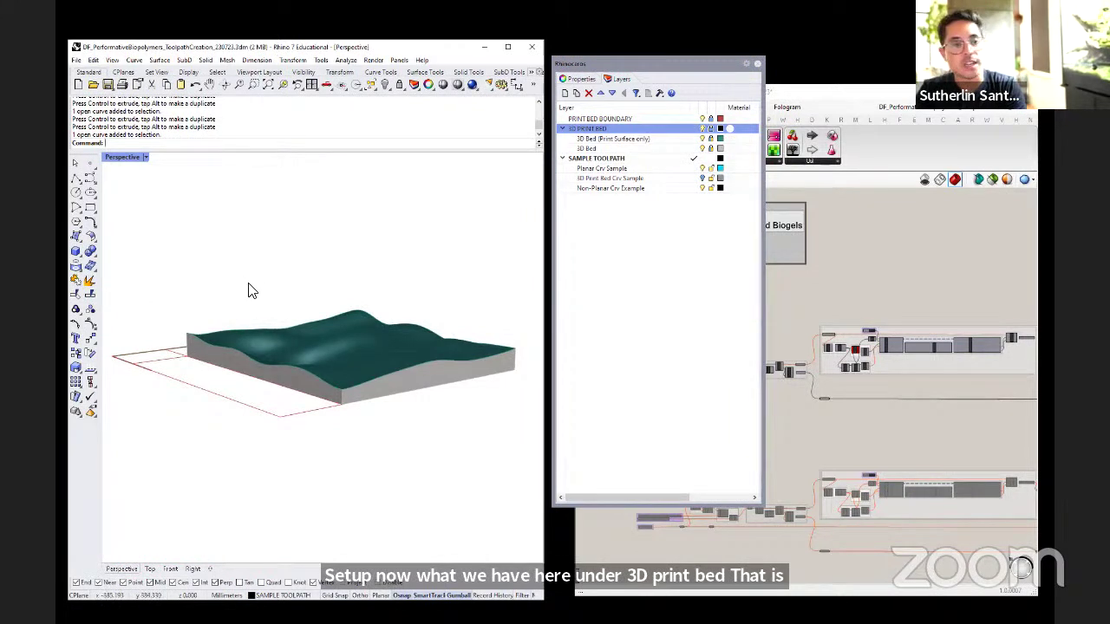
pyautogui.moveTo(438, 294)
pyautogui.mouseDown(button='right')
pyautogui.moveTo(413, 317)
pyautogui.moveTo(411, 416)
pyautogui.moveTo(399, 322)
pyautogui.moveTo(401, 354)
pyautogui.moveTo(307, 345)
pyautogui.moveTo(382, 334)
pyautogui.moveTo(295, 319)
pyautogui.mouseUp(button='right')
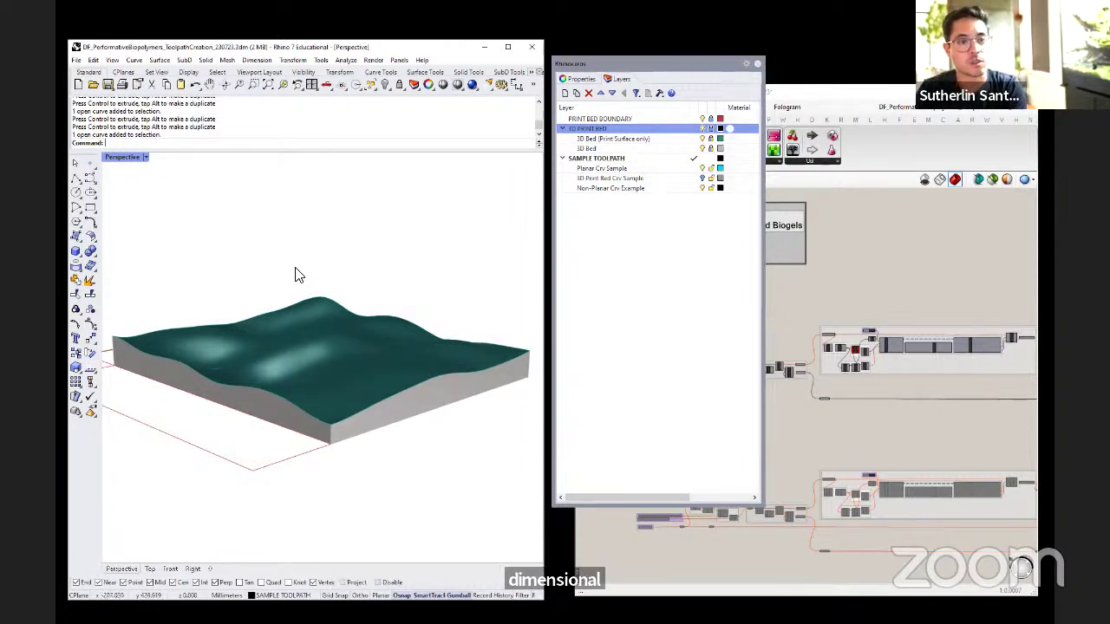
pyautogui.moveTo(379, 287)
pyautogui.mouseDown(button='right')
pyautogui.moveTo(359, 265)
pyautogui.moveTo(371, 268)
pyautogui.mouseUp(button='right')
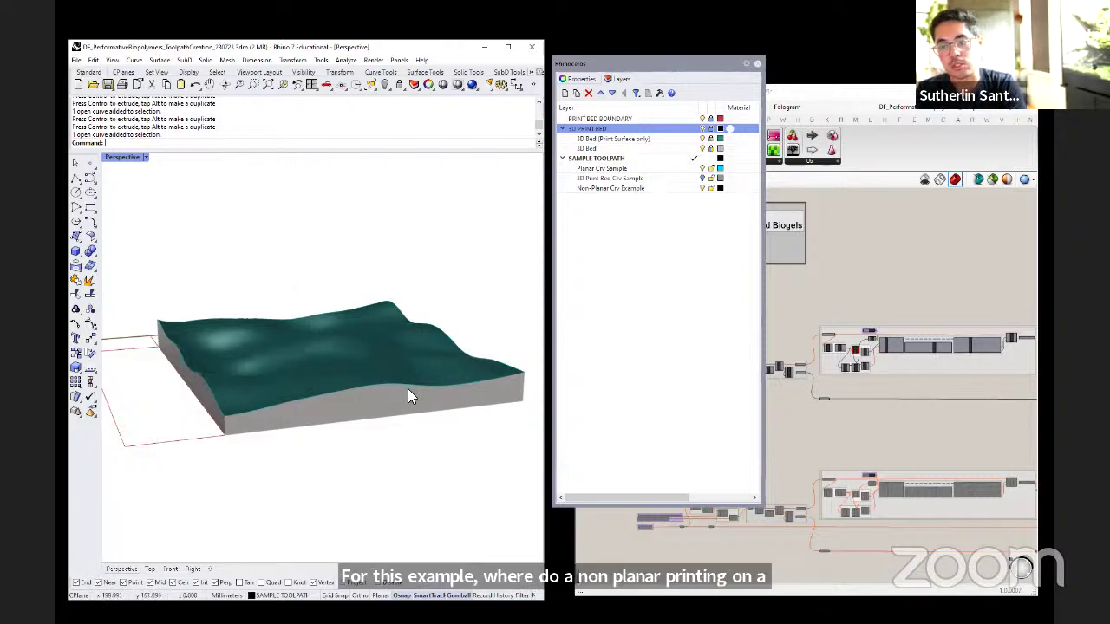
pyautogui.moveTo(297, 329)
pyautogui.mouseDown(button='right')
pyautogui.moveTo(286, 285)
pyautogui.moveTo(357, 276)
pyautogui.mouseUp(button='right')
pyautogui.moveTo(166, 357); pyautogui.dragTo(396, 362, button='right')
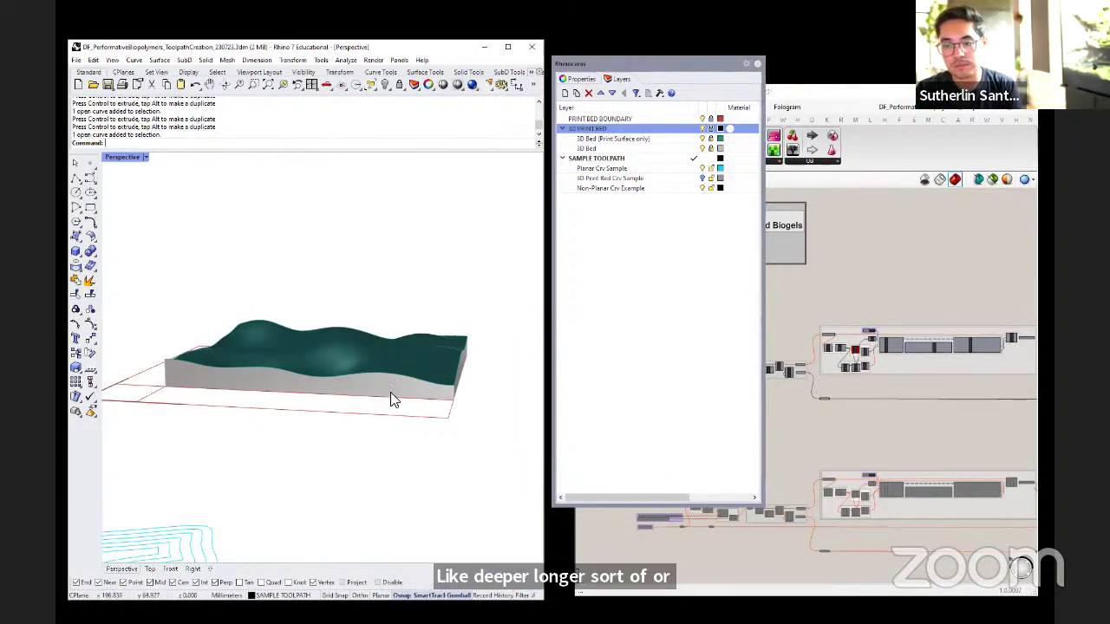
pyautogui.moveTo(386, 362)
pyautogui.mouseDown(button='right')
pyautogui.moveTo(368, 390)
pyautogui.moveTo(341, 367)
pyautogui.moveTo(350, 416)
pyautogui.moveTo(334, 361)
pyautogui.moveTo(340, 375)
pyautogui.mouseUp(button='right')
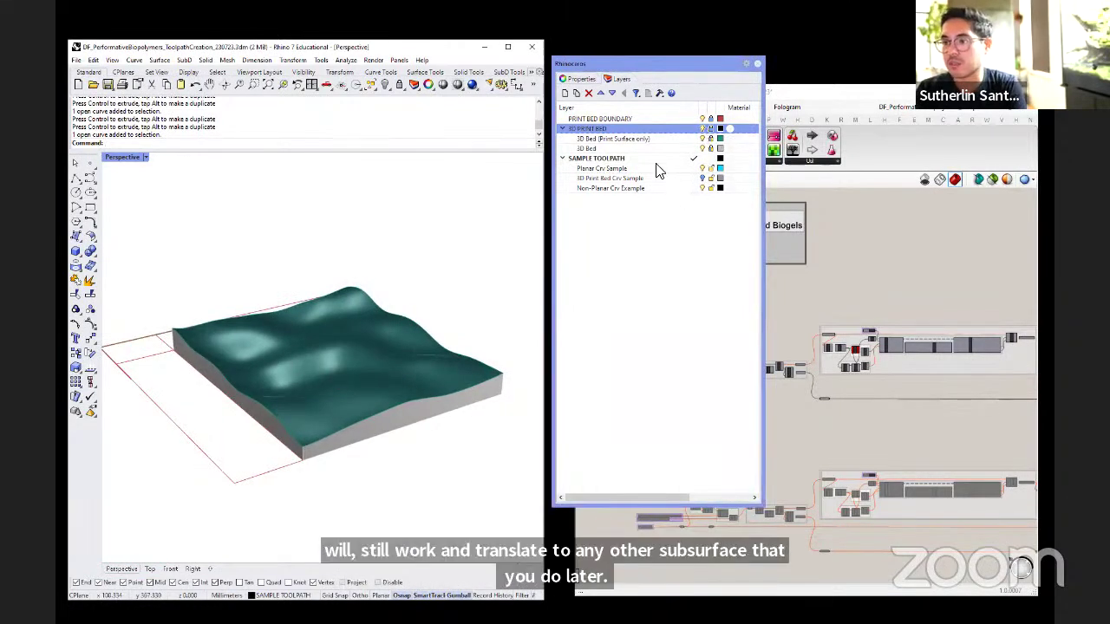
# - Hide the 3D PRINT BED layer and toggle the Planar Crv Sample layer off and on to identify its curves
pyautogui.click(626, 159)
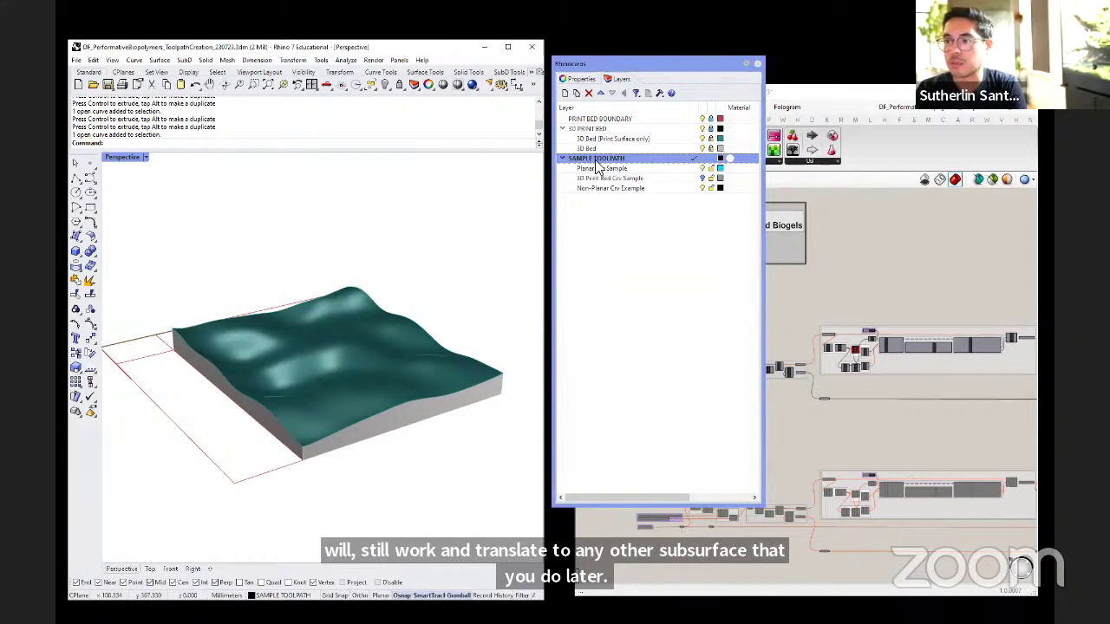
pyautogui.click(702, 128)
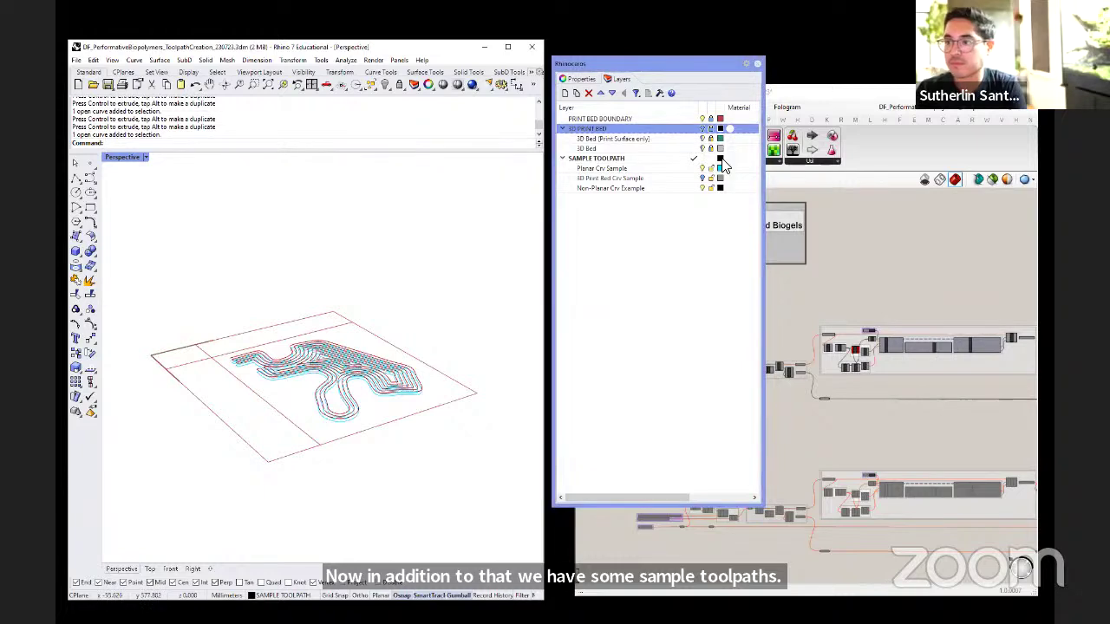
pyautogui.click(704, 169)
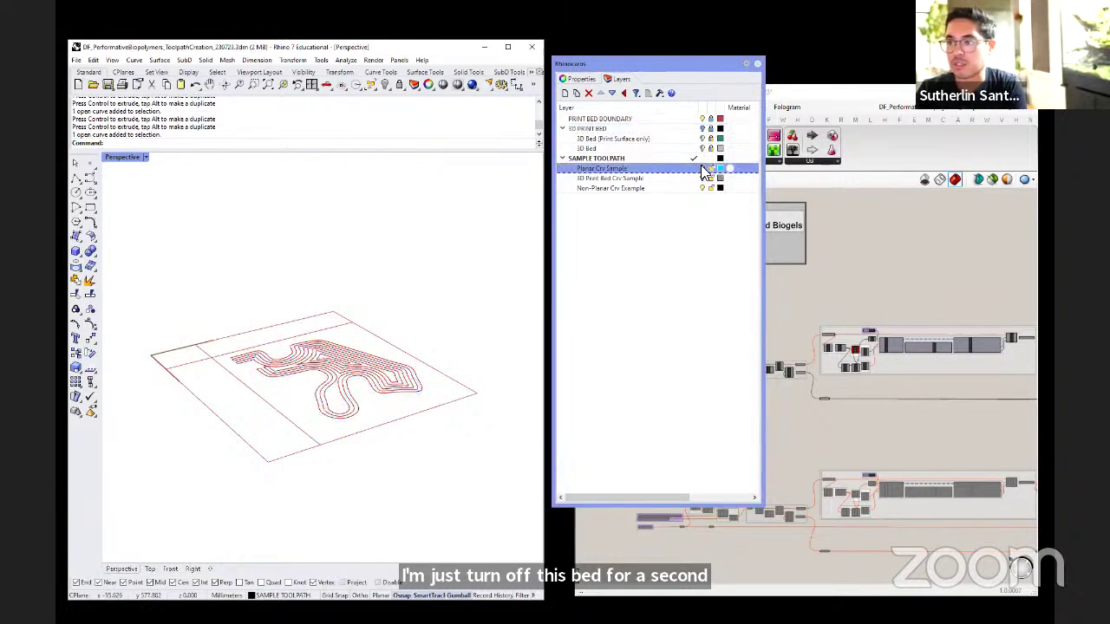
pyautogui.click(703, 169)
pyautogui.moveTo(328, 379); pyautogui.dragTo(381, 392, button='right')
# - Show the 3D Print Bed Crv Sample layer, view its curves above the print bed, and hide it again
pyautogui.click(703, 178)
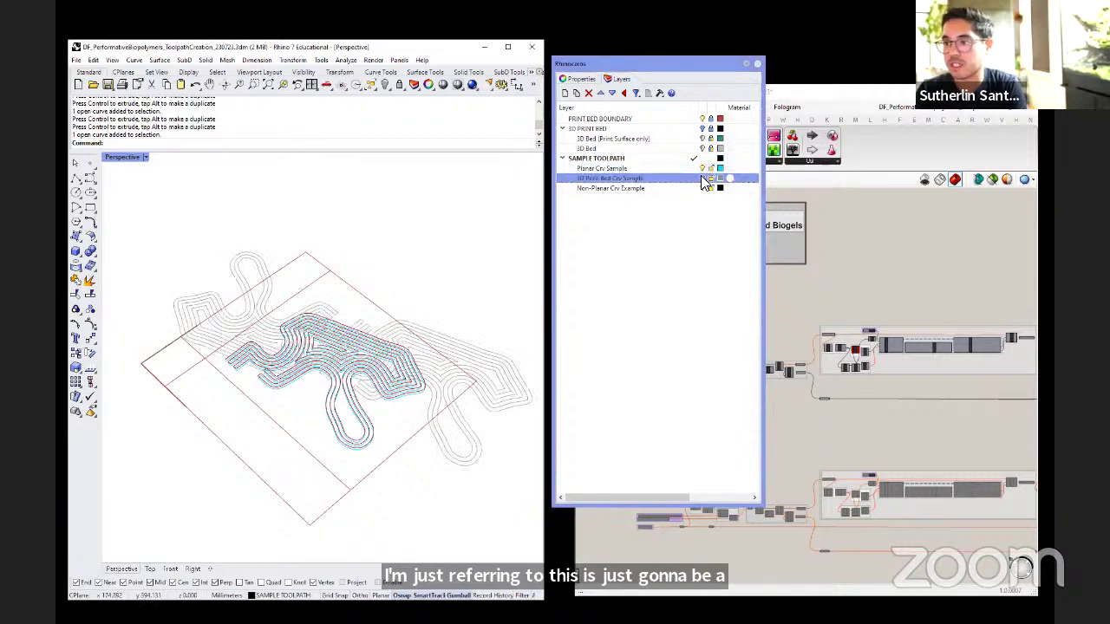
pyautogui.moveTo(221, 382); pyautogui.dragTo(235, 337, button='right')
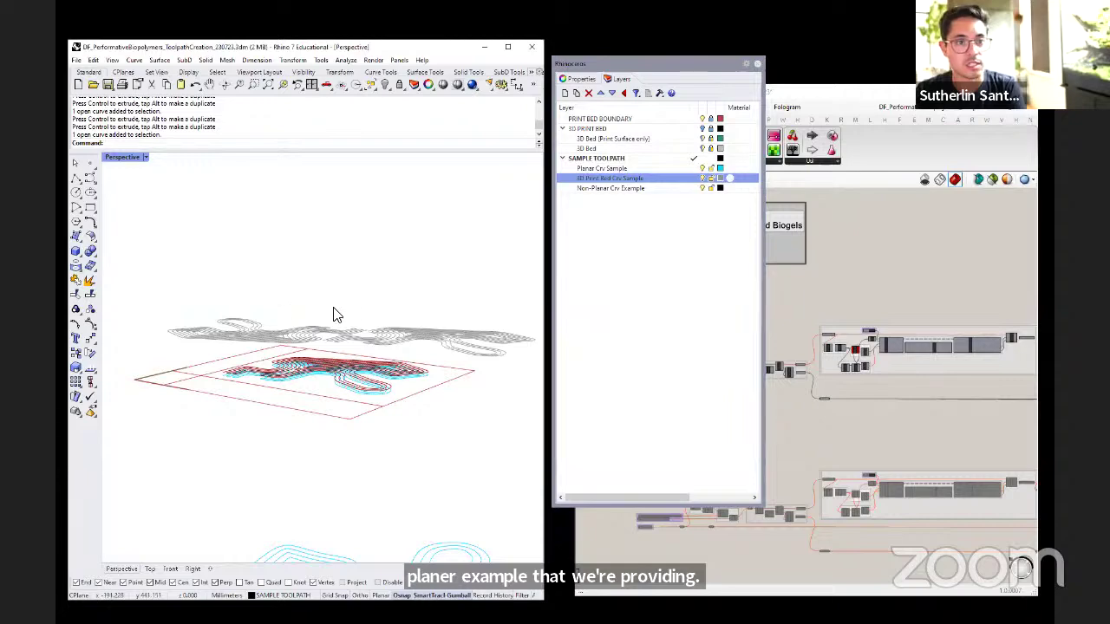
pyautogui.click(703, 178)
pyautogui.moveTo(387, 275); pyautogui.dragTo(374, 318, button='right')
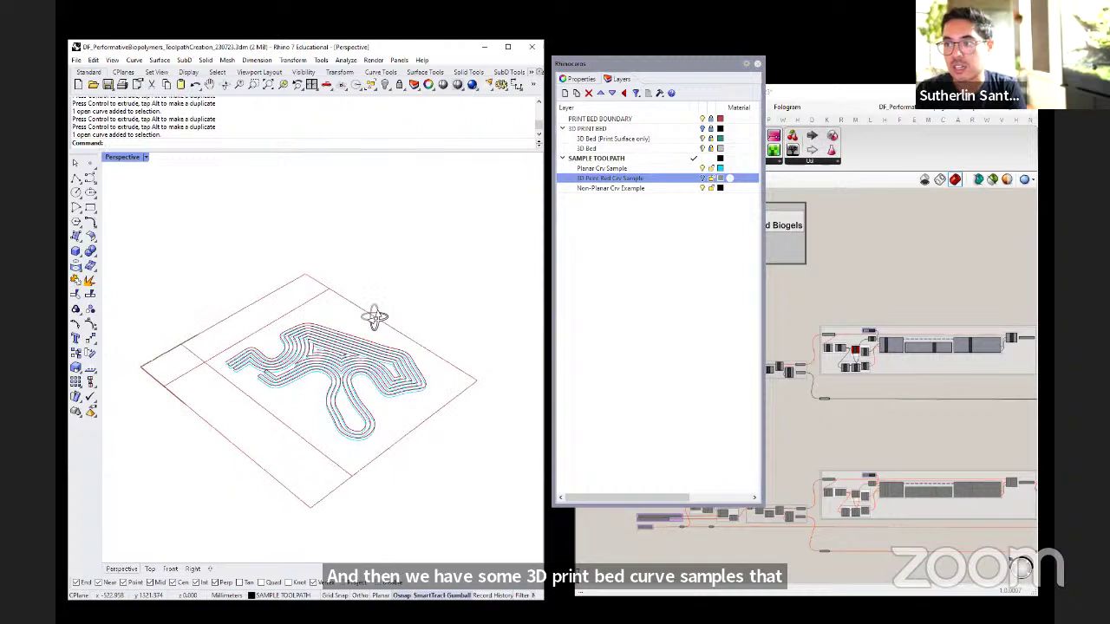
# - Show the 3D PRINT BED layer with only its print surface displayed by hiding the 3D Bed sublayer, and view it from the side
pyautogui.click(702, 129)
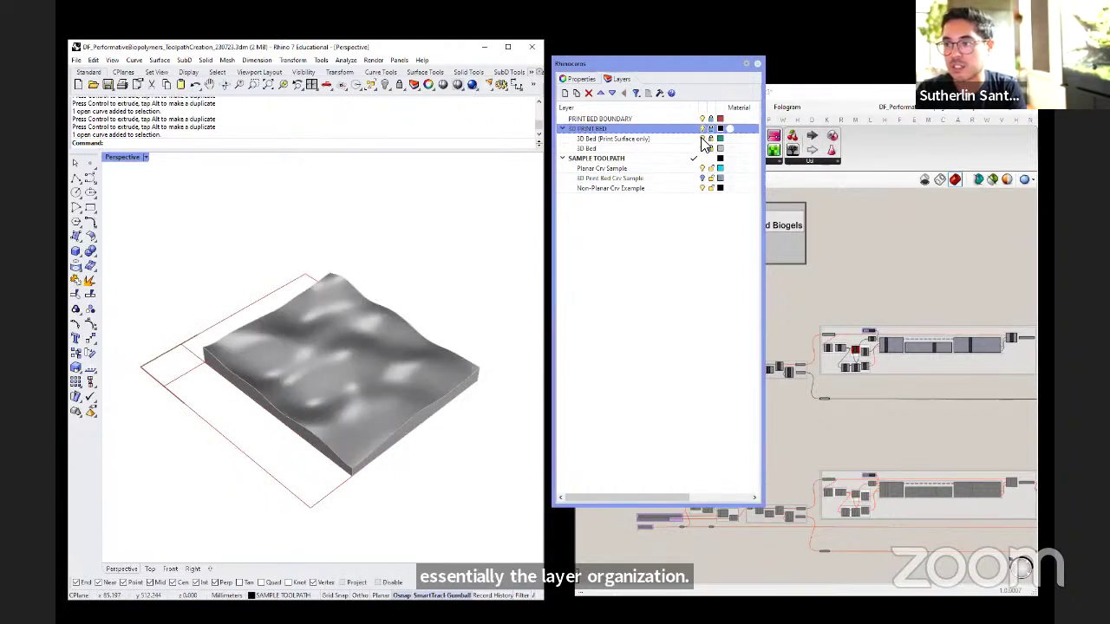
pyautogui.click(704, 140)
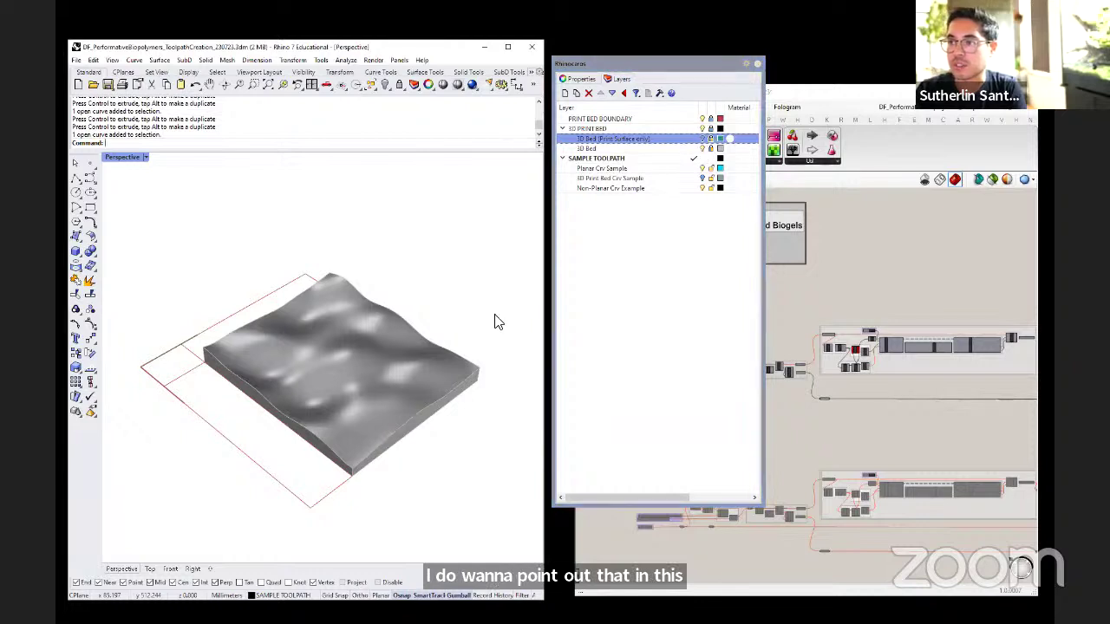
pyautogui.scroll(5, 364, 390)
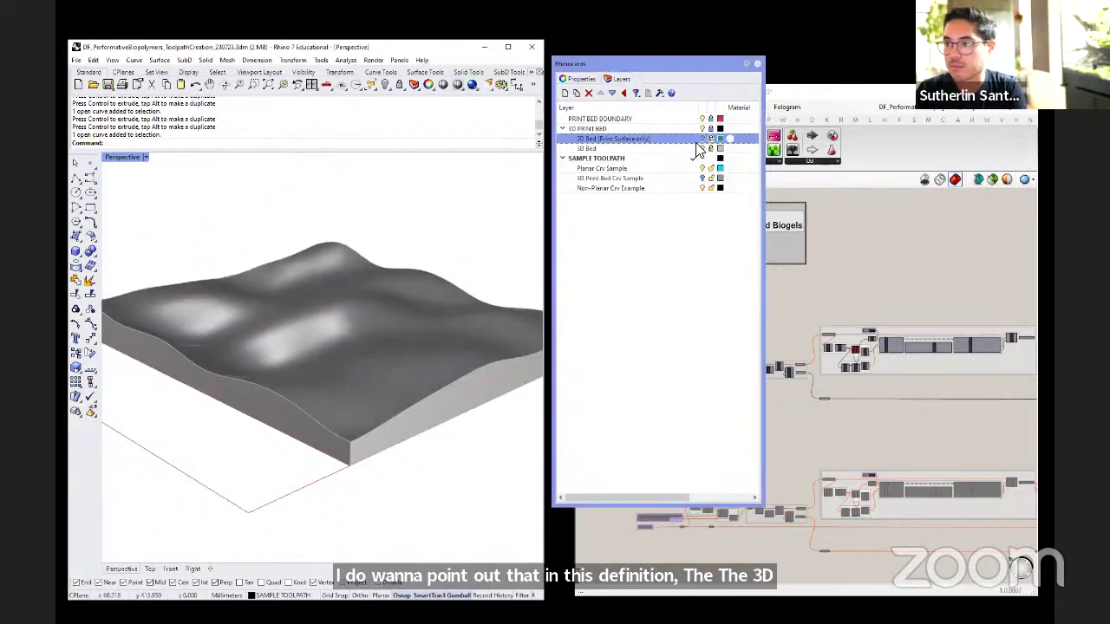
pyautogui.click(702, 149)
pyautogui.click(702, 139)
pyautogui.moveTo(277, 317); pyautogui.dragTo(359, 297, button='right')
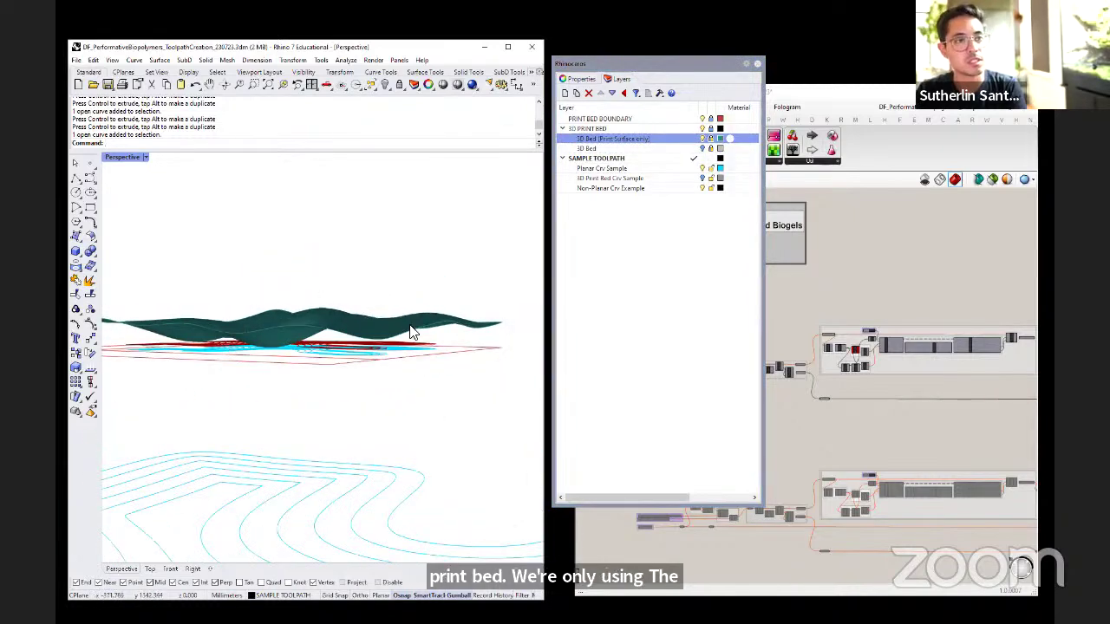
# - Show the 3D Bed sublayer again and compare the solid bed with the 3D Bed (Print Surface only) layer
pyautogui.click(702, 148)
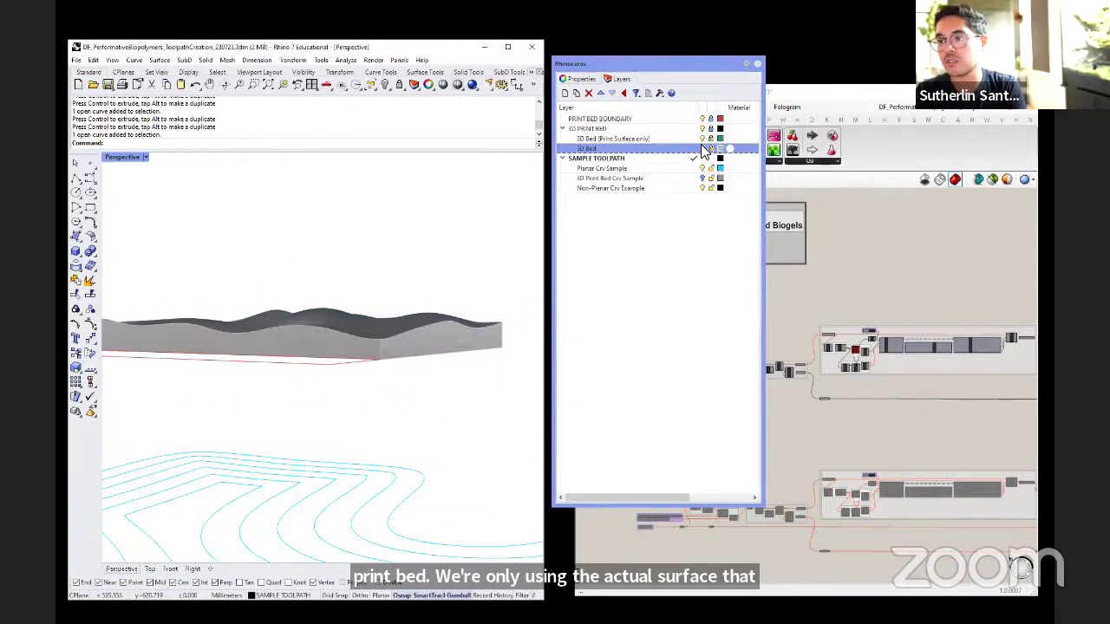
pyautogui.moveTo(299, 379); pyautogui.dragTo(252, 389, button='right')
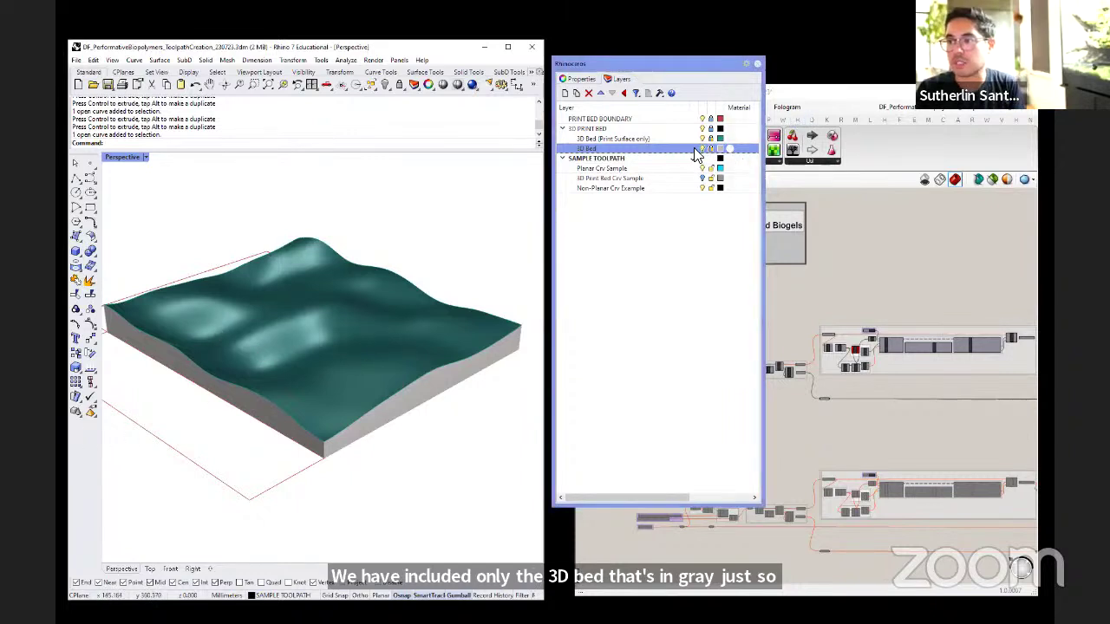
pyautogui.click(616, 149)
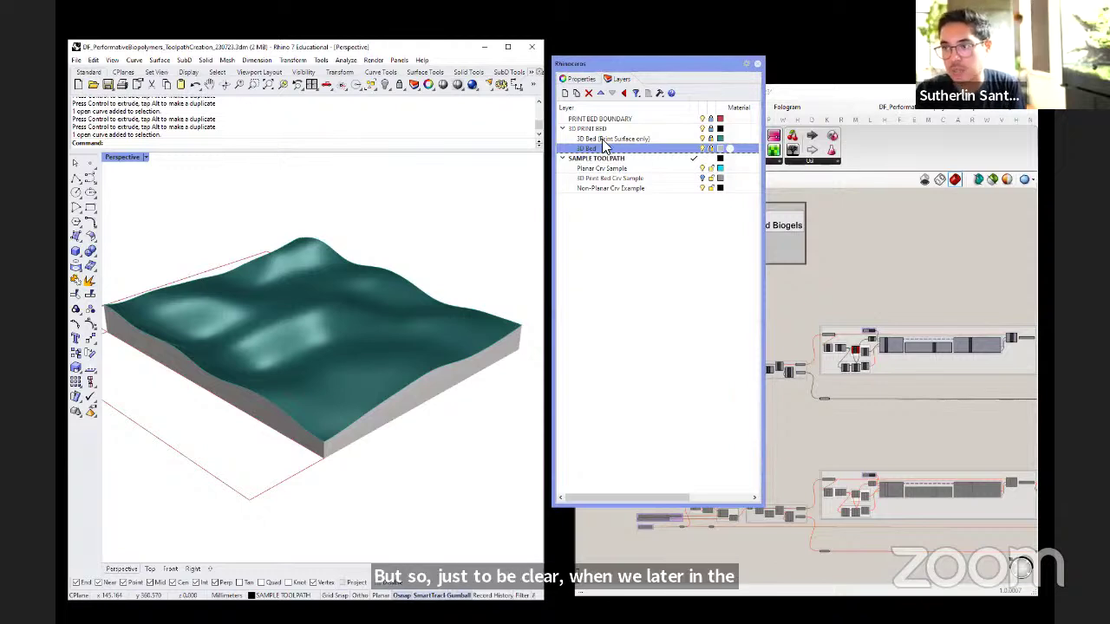
pyautogui.click(574, 141)
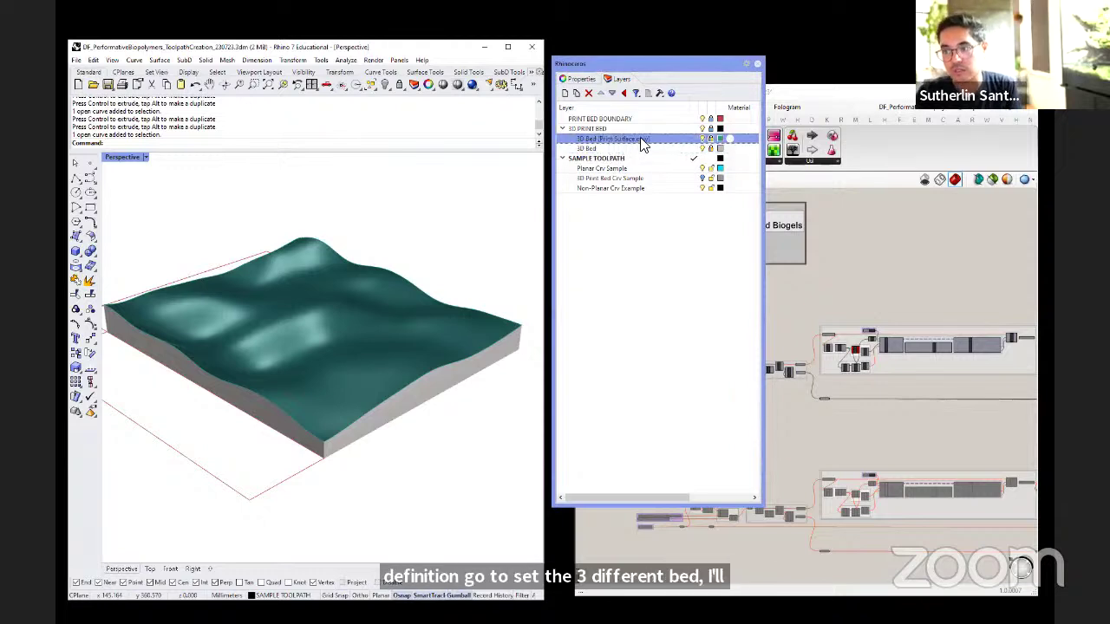
# - Hide the 3D Bed sublayer, toggle the print surface off and on, and hide the whole 3D PRINT BED layer
pyautogui.click(702, 149)
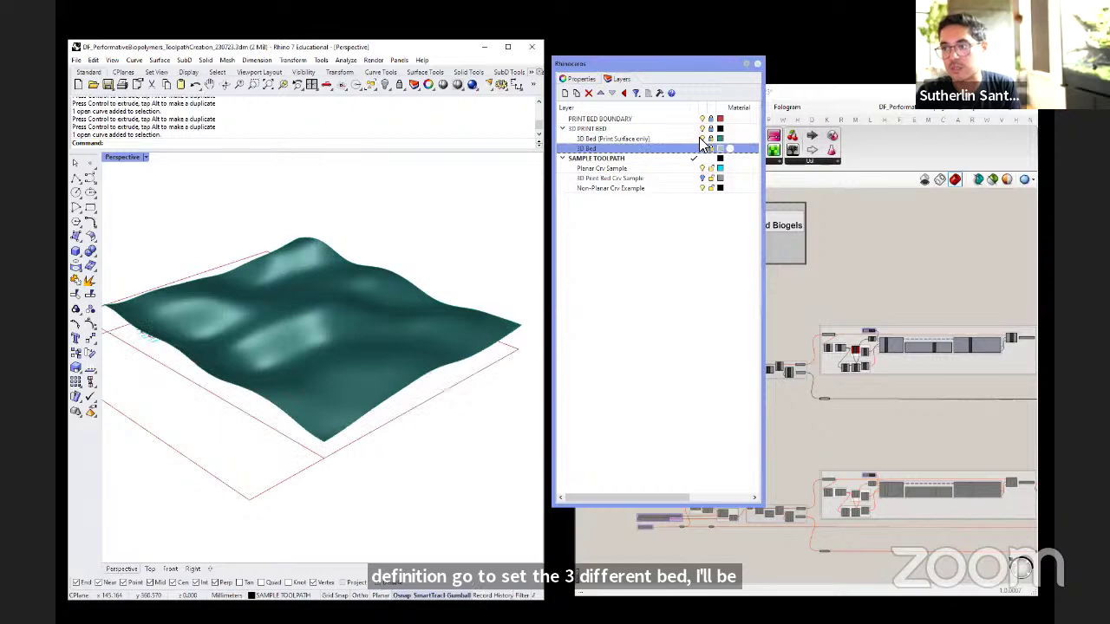
pyautogui.click(703, 139)
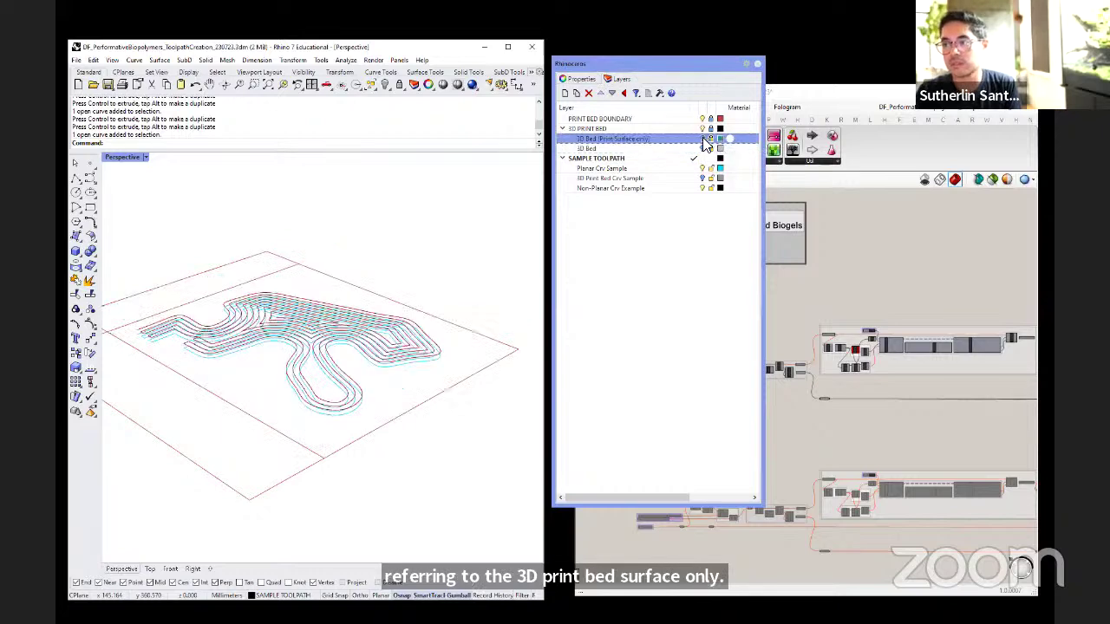
pyautogui.click(702, 139)
pyautogui.click(702, 129)
pyautogui.moveTo(330, 295); pyautogui.dragTo(364, 308, button='right')
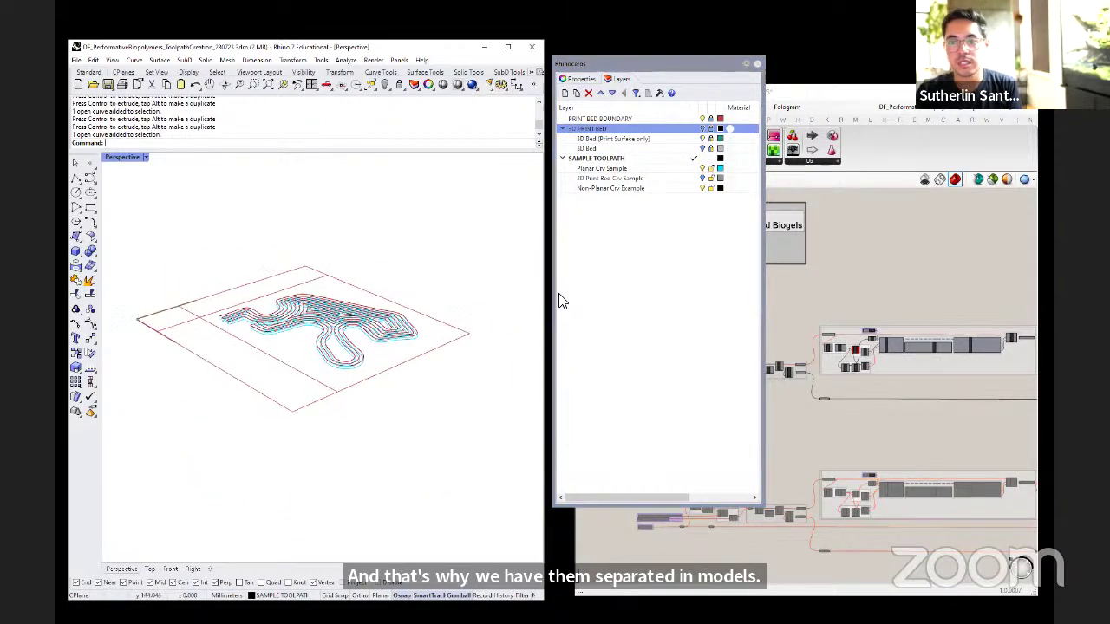
# - Switch to Grasshopper, move its window over Rhino, and widen it to show the full planar and non-planar toolpath definitions
pyautogui.click(891, 284)
pyautogui.moveTo(852, 96); pyautogui.dragTo(433, 92)
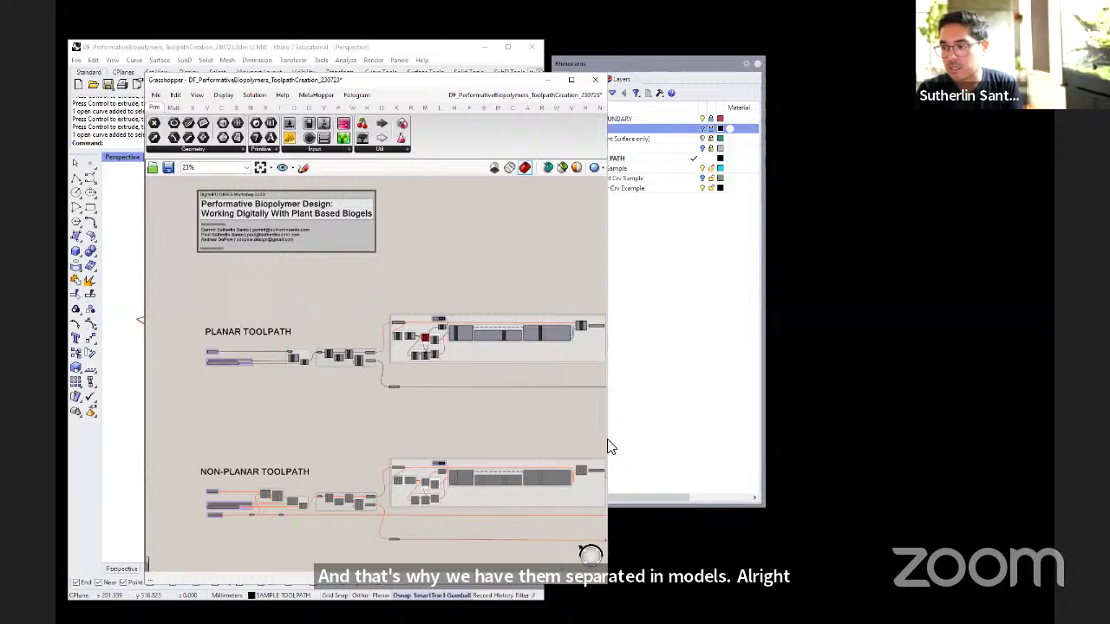
pyautogui.moveTo(612, 441); pyautogui.dragTo(972, 433)
pyautogui.scroll(1, 807, 396)
pyautogui.scroll(-2, 743, 372)
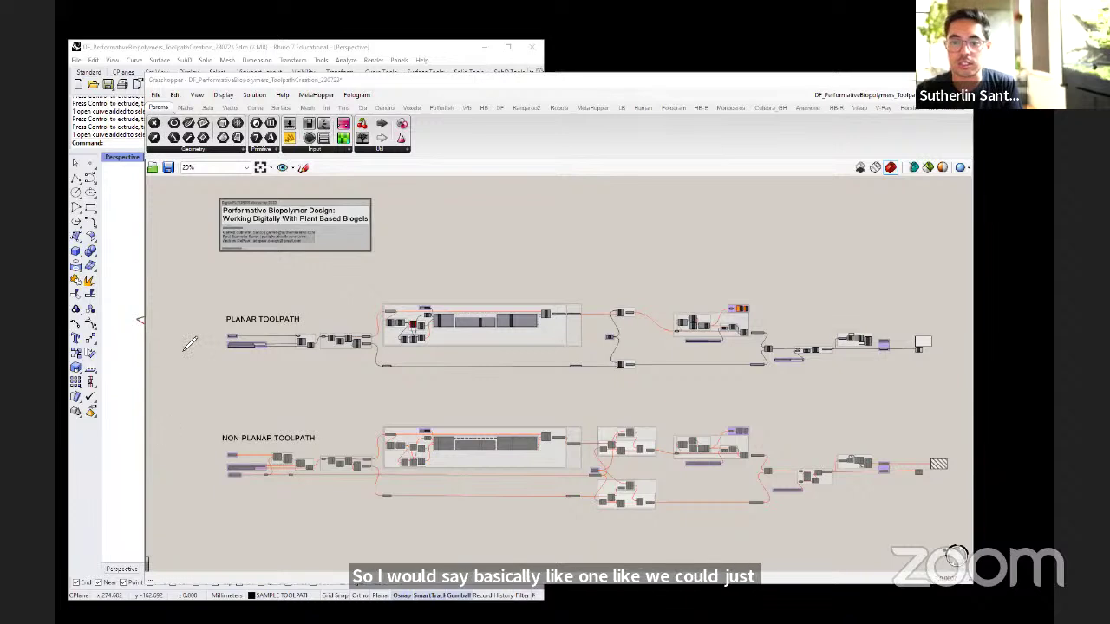
# - Annotate the canvas with a handwritten curves label and mark the curve inputs of both the planar and non-planar toolpath definitions
pyautogui.moveTo(171, 349)
pyautogui.mouseDown()
pyautogui.moveTo(168, 384)
pyautogui.moveTo(208, 358)
pyautogui.moveTo(224, 365)
pyautogui.moveTo(219, 357)
pyautogui.moveTo(213, 382)
pyautogui.mouseUp()
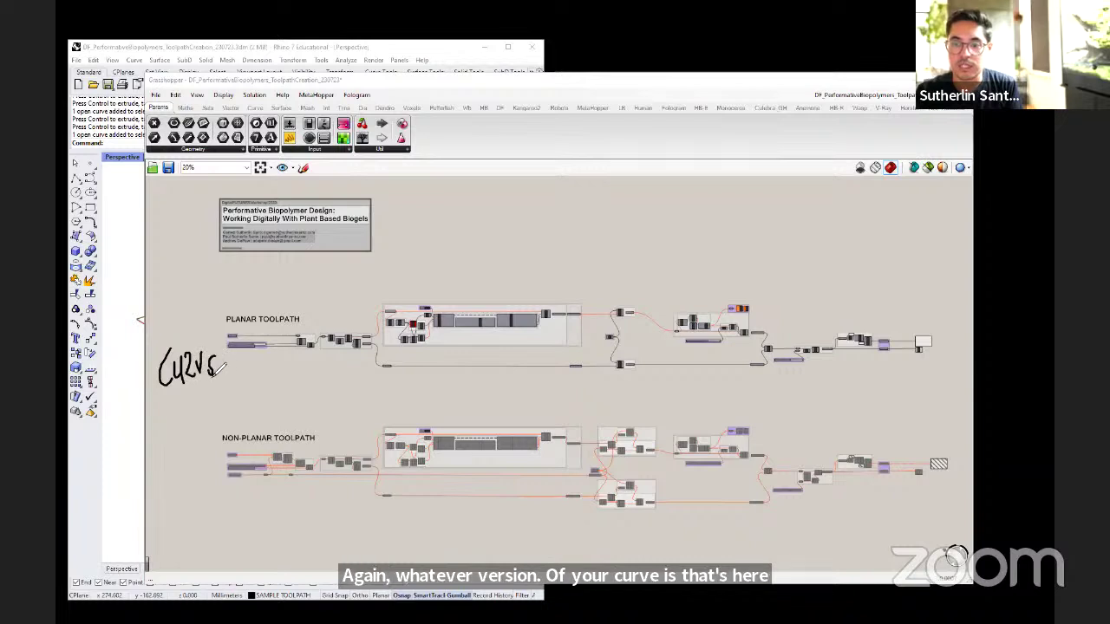
pyautogui.moveTo(204, 335); pyautogui.dragTo(236, 336)
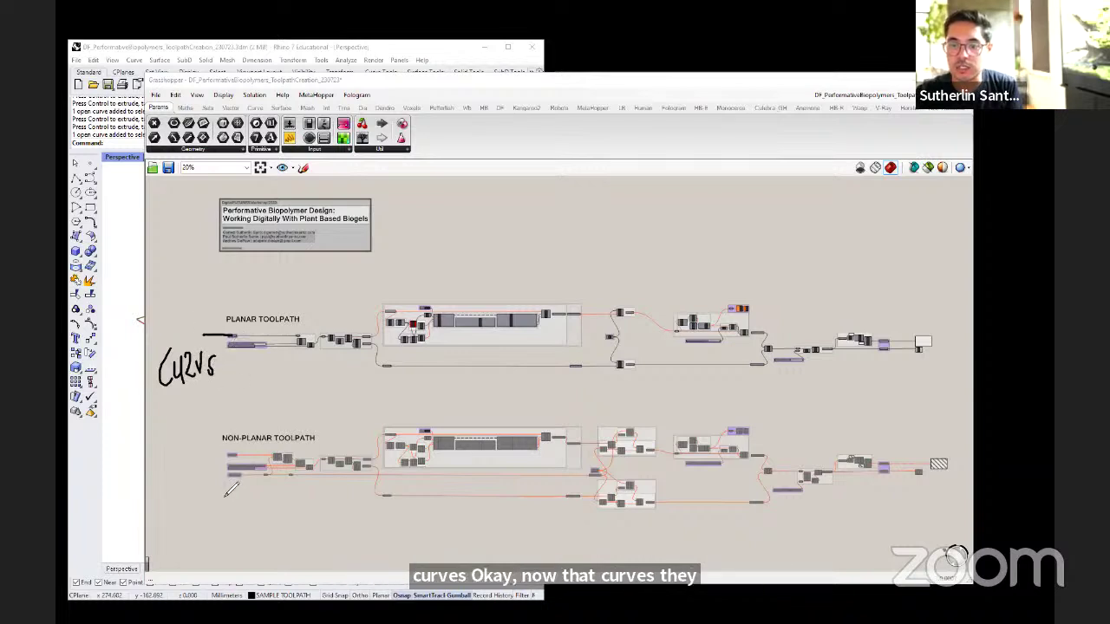
pyautogui.moveTo(210, 452); pyautogui.dragTo(228, 454)
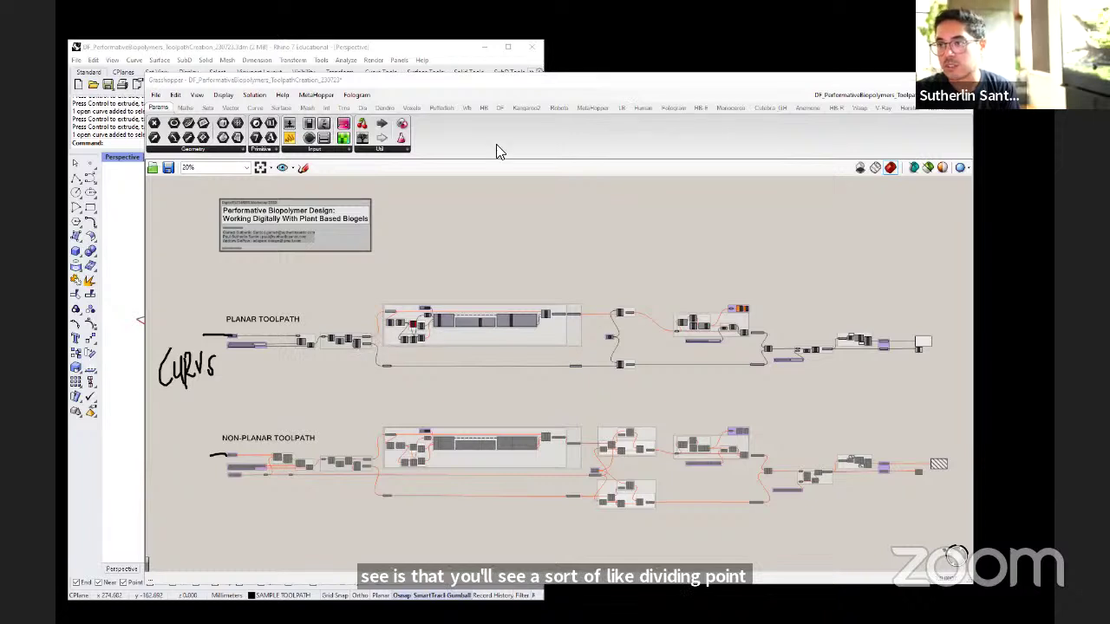
# - Mark in red where each toolpath definition splits, with a horizontal line between its two branches and a vertical line before them
pyautogui.moveTo(379, 344)
pyautogui.mouseDown()
pyautogui.moveTo(615, 341)
pyautogui.moveTo(761, 355)
pyautogui.mouseUp()
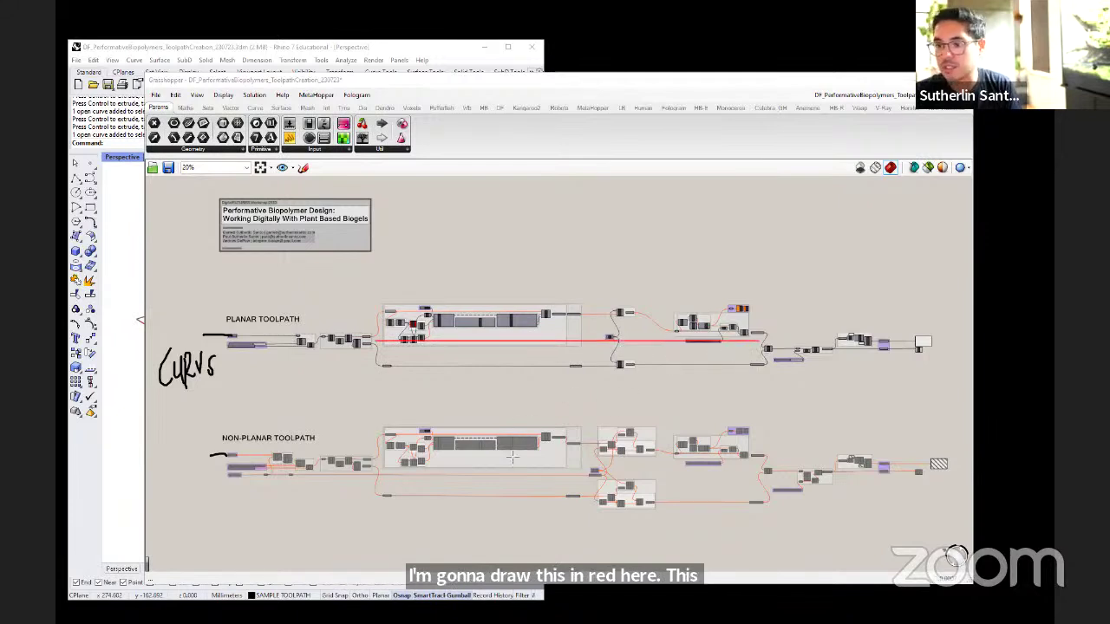
pyautogui.moveTo(388, 484); pyautogui.dragTo(759, 486)
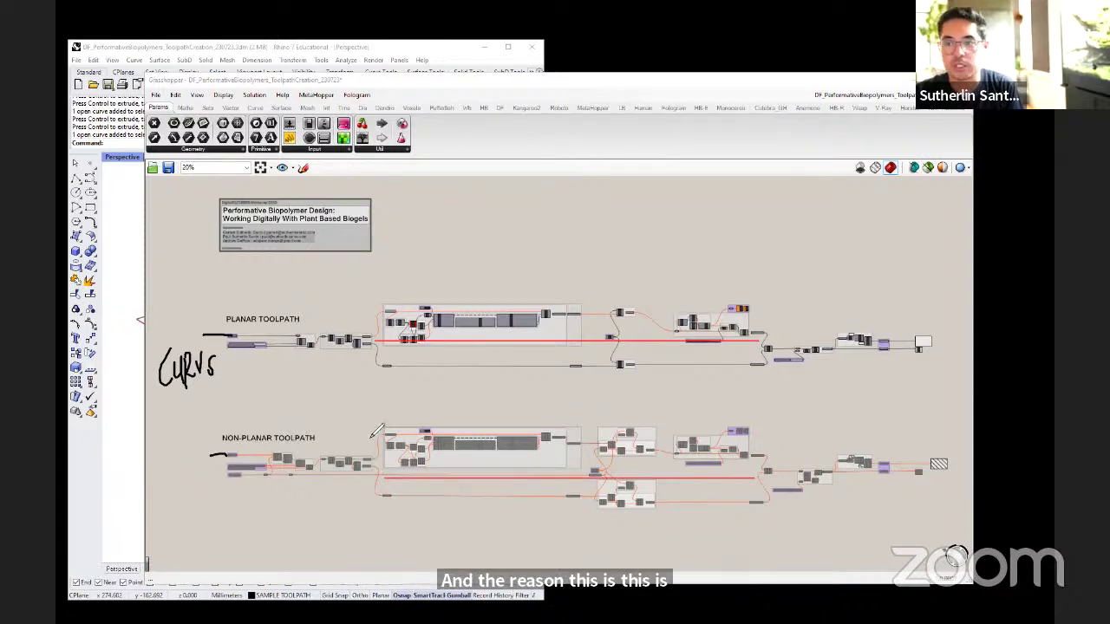
pyautogui.moveTo(371, 317); pyautogui.dragTo(372, 381)
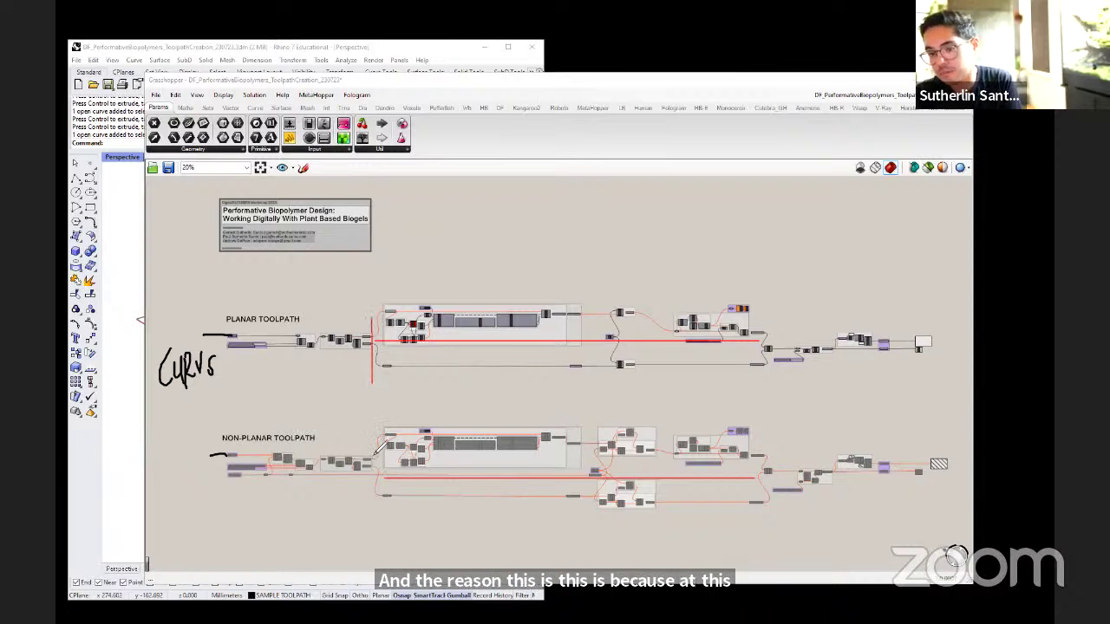
pyautogui.moveTo(370, 546); pyautogui.dragTo(373, 438)
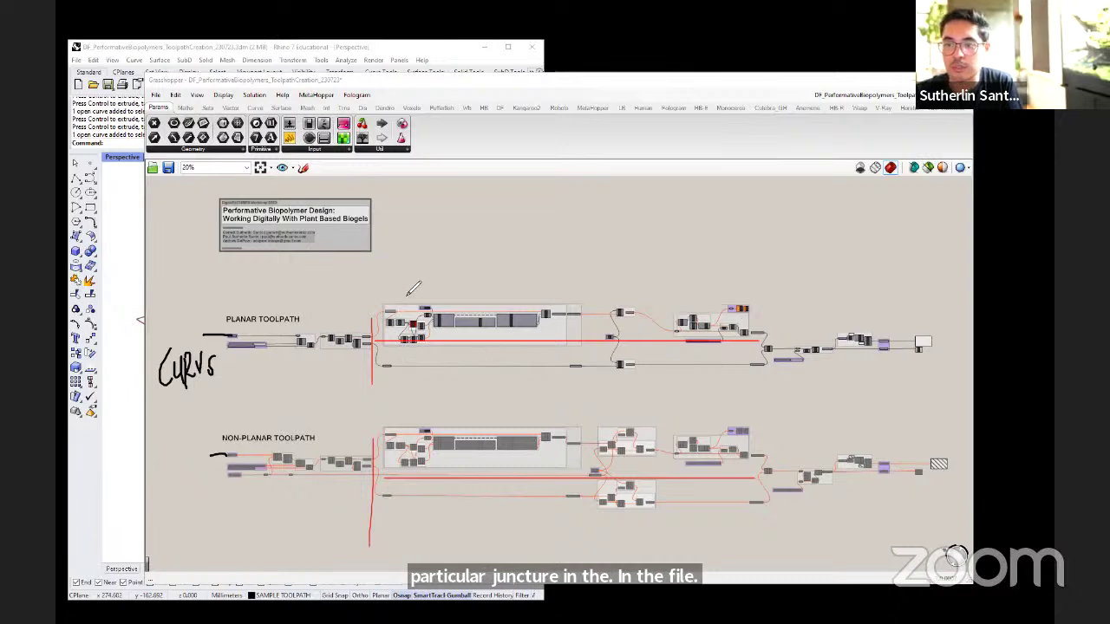
# - Circle the planar definition's upper branch in red and add arrows along the lower bypass branch
pyautogui.moveTo(416, 292)
pyautogui.mouseDown()
pyautogui.moveTo(376, 312)
pyautogui.moveTo(376, 341)
pyautogui.moveTo(392, 357)
pyautogui.moveTo(736, 357)
pyautogui.moveTo(774, 334)
pyautogui.moveTo(753, 300)
pyautogui.moveTo(414, 293)
pyautogui.mouseUp()
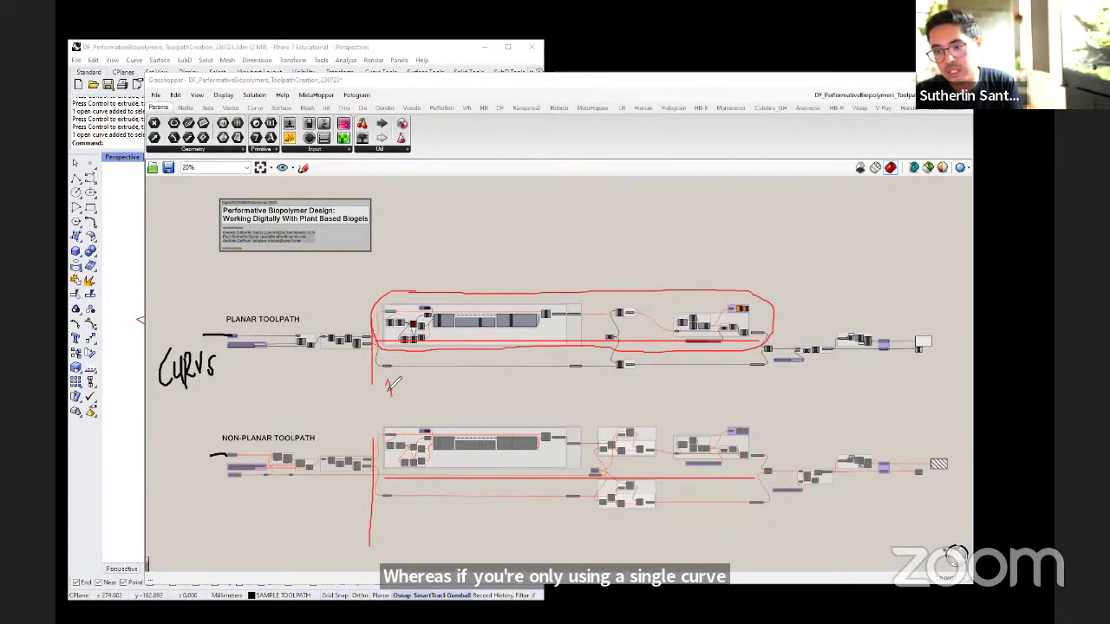
pyautogui.moveTo(390, 382); pyautogui.dragTo(395, 388)
pyautogui.moveTo(626, 379)
pyautogui.mouseDown()
pyautogui.moveTo(625, 391)
pyautogui.moveTo(630, 384)
pyautogui.mouseUp()
pyautogui.moveTo(783, 399); pyautogui.dragTo(782, 386)
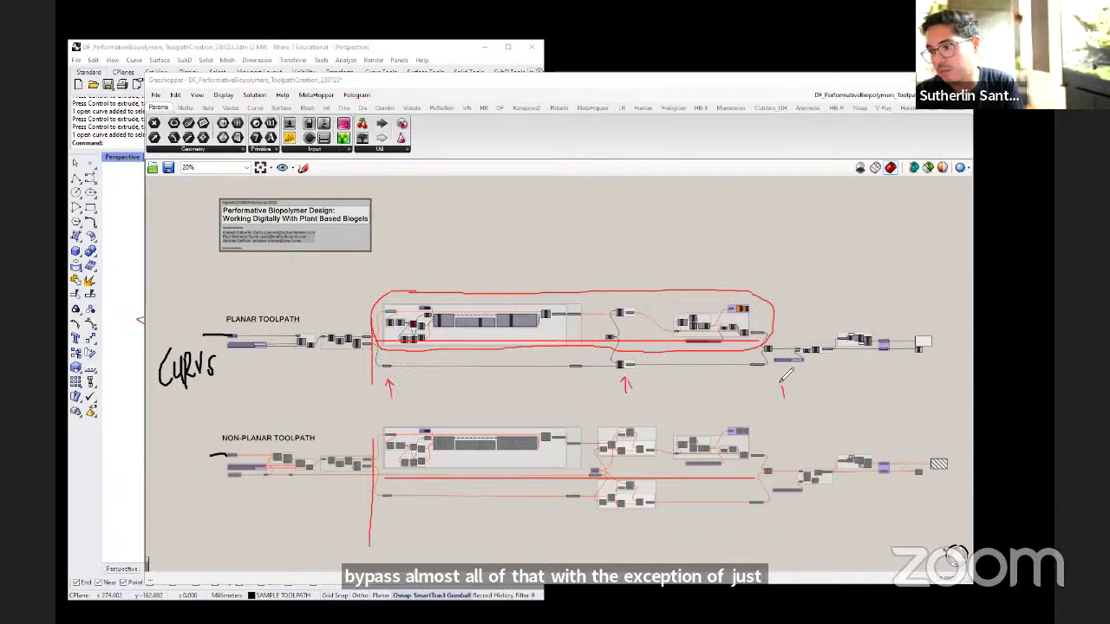
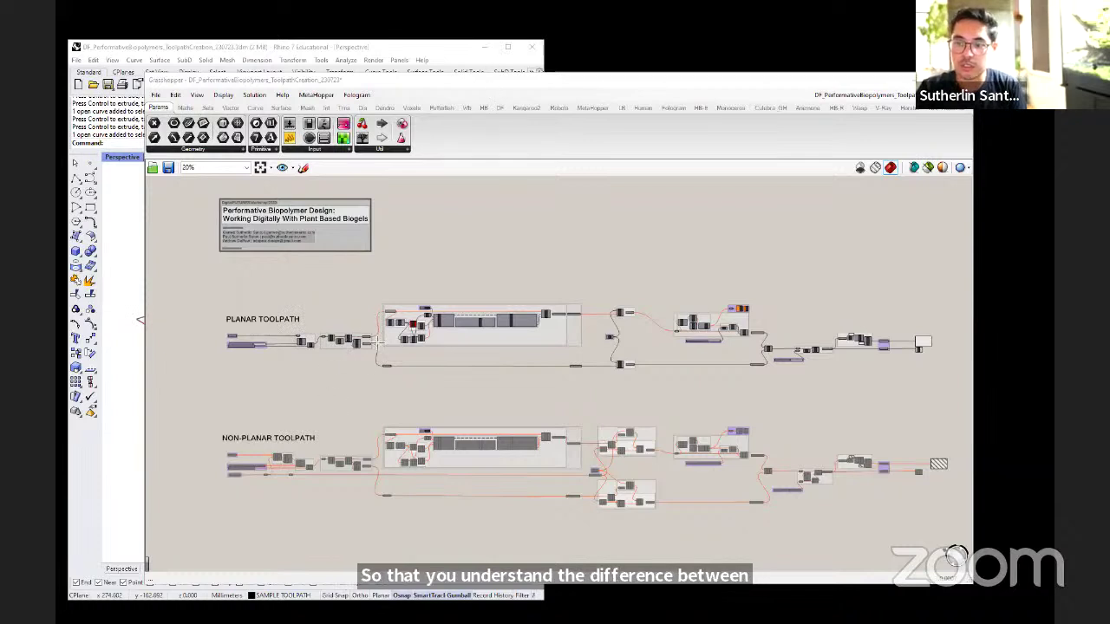
# - Connect the matching starting modules of both definitions with vertical lines and box the extra components in the non-planar one
pyautogui.moveTo(348, 353); pyautogui.dragTo(347, 449)
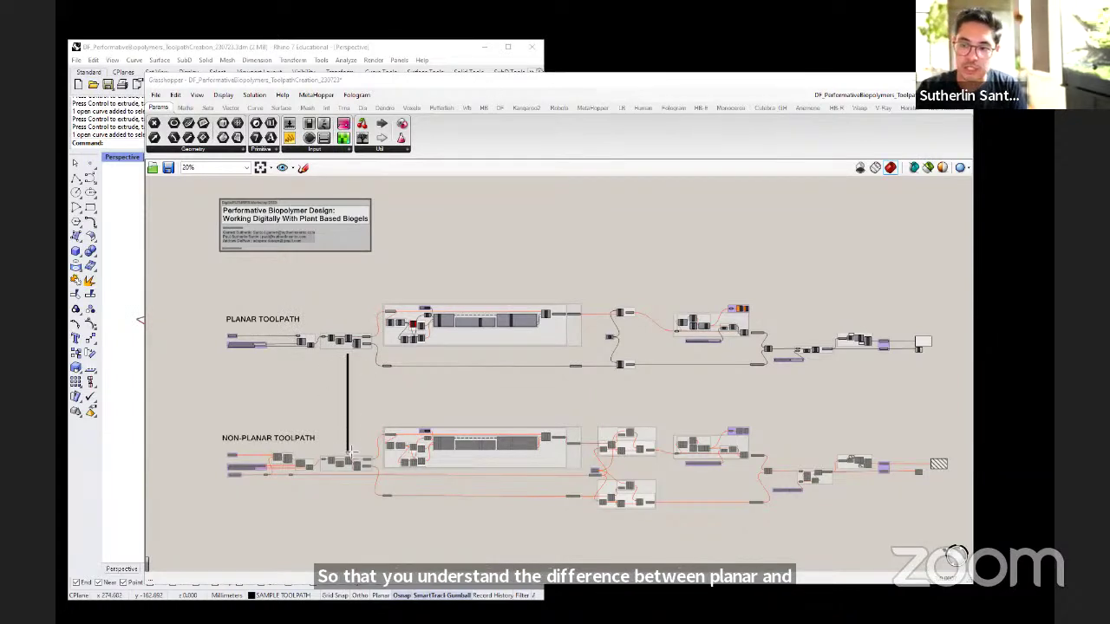
pyautogui.moveTo(304, 353); pyautogui.dragTo(305, 459)
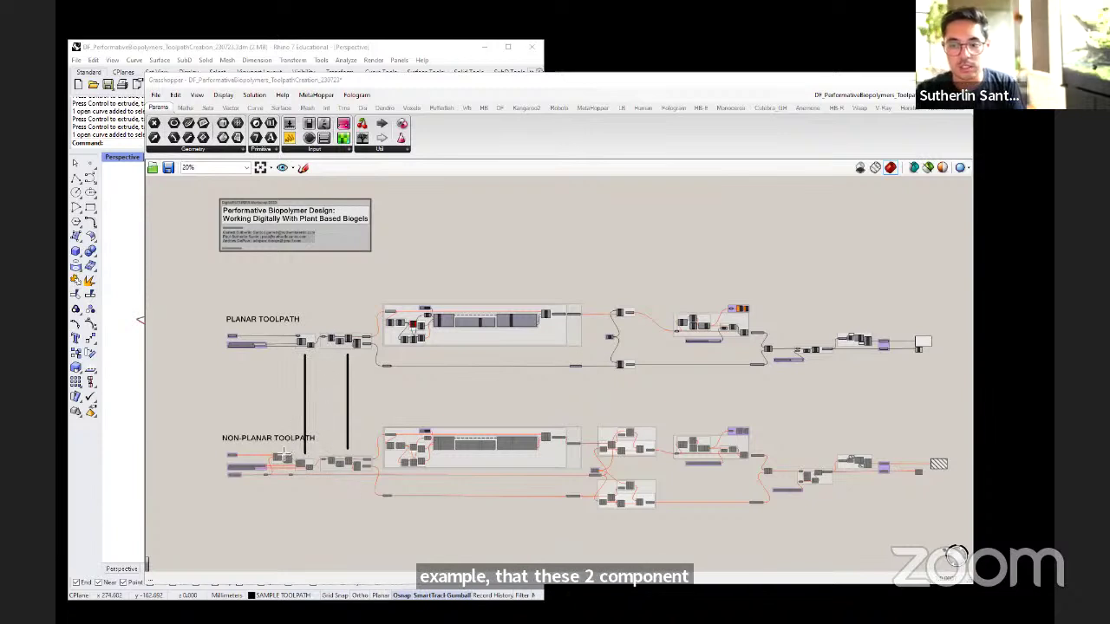
pyautogui.moveTo(266, 470)
pyautogui.mouseDown()
pyautogui.moveTo(301, 468)
pyautogui.moveTo(298, 443)
pyautogui.moveTo(271, 441)
pyautogui.mouseUp()
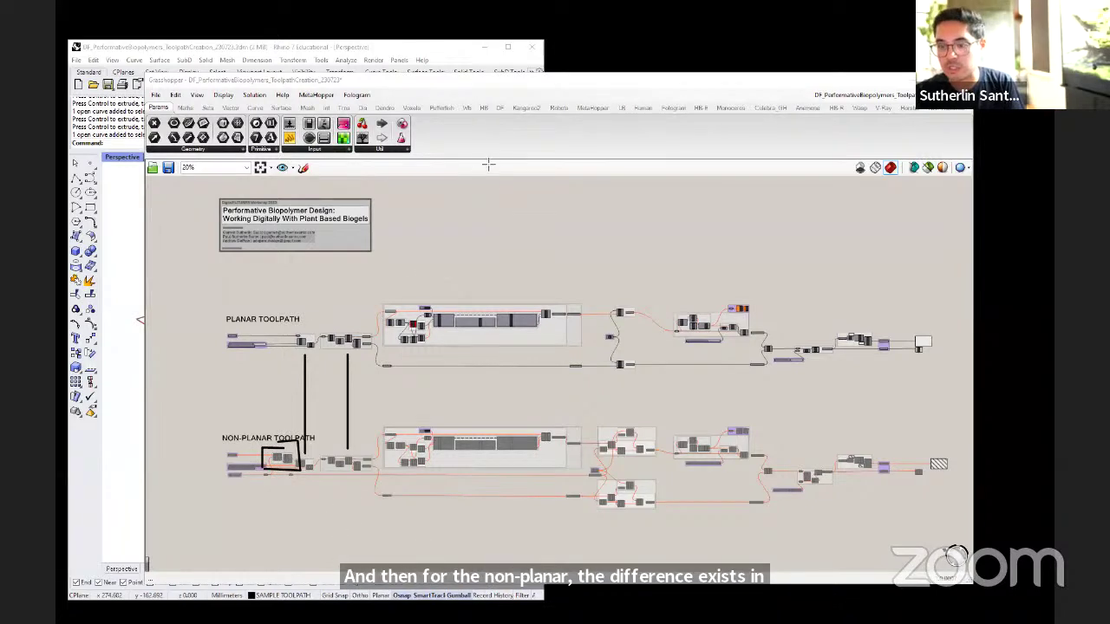
# - Link the matching middle modules with vertical lines, and mark the differing non-planar modules with an arrow and an outline
pyautogui.moveTo(404, 423); pyautogui.dragTo(402, 347)
pyautogui.moveTo(529, 348); pyautogui.dragTo(529, 389)
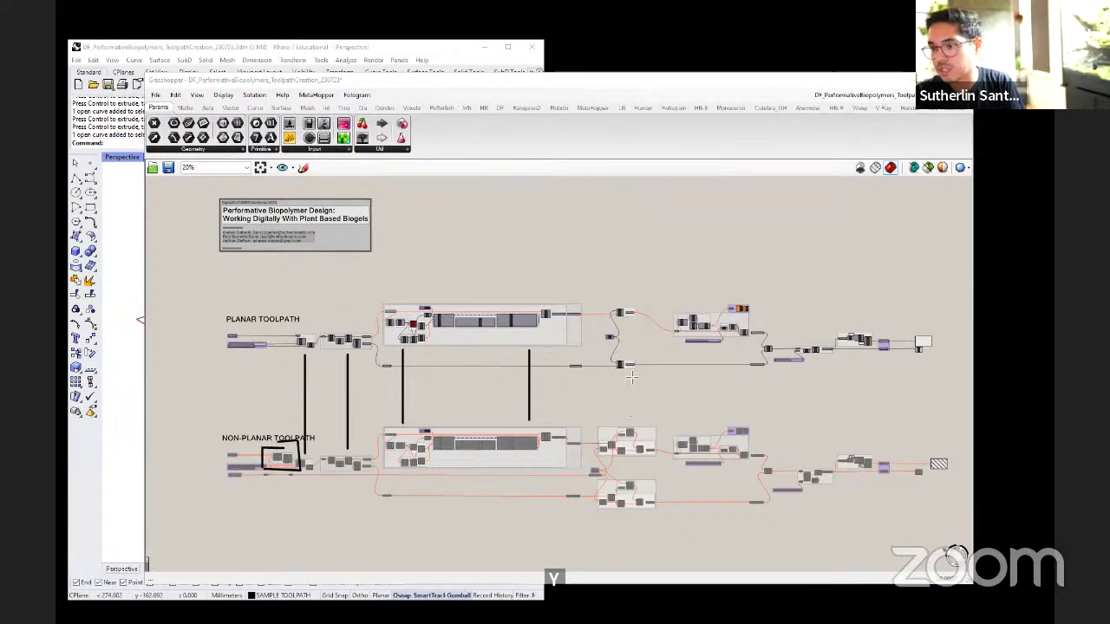
pyautogui.moveTo(631, 376); pyautogui.dragTo(630, 417)
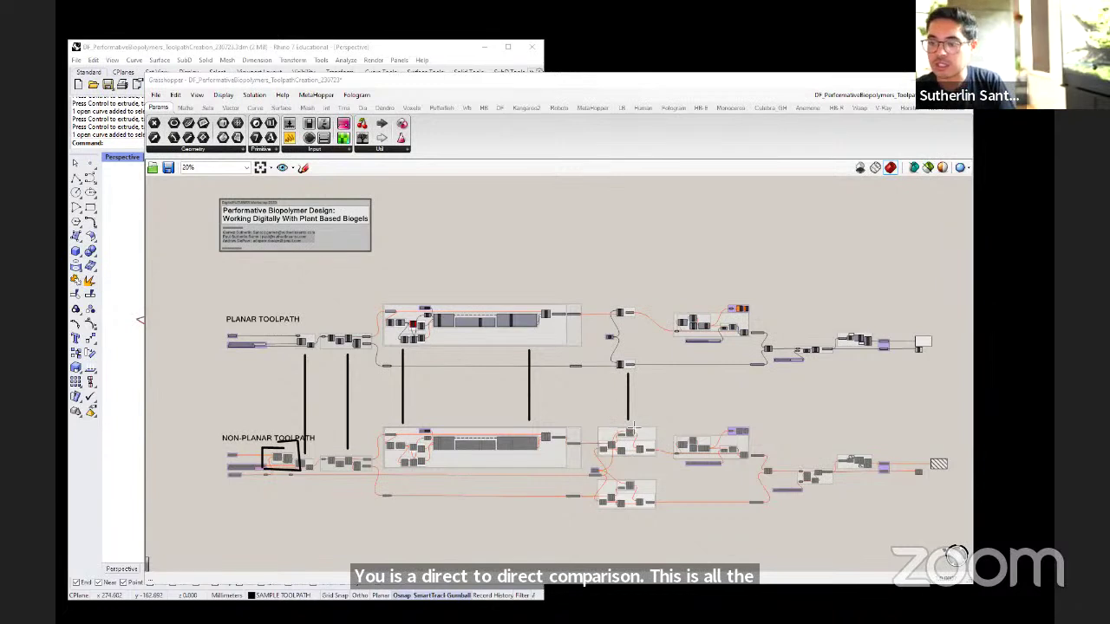
pyautogui.moveTo(619, 408); pyautogui.dragTo(629, 423)
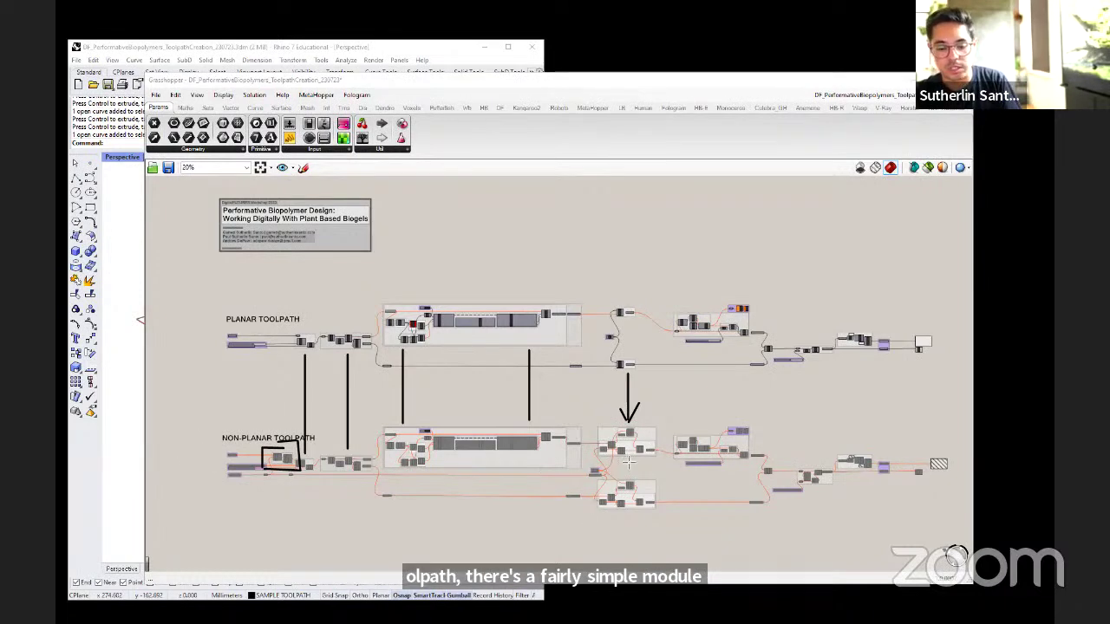
pyautogui.moveTo(639, 518)
pyautogui.mouseDown()
pyautogui.moveTo(670, 515)
pyautogui.moveTo(657, 481)
pyautogui.mouseUp()
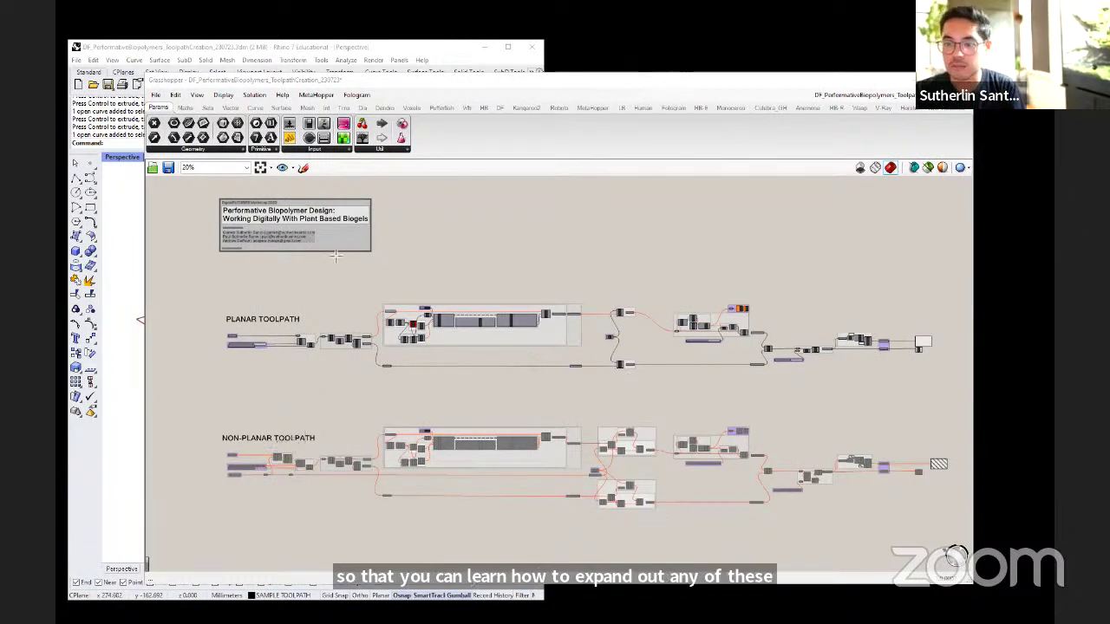
# - Move the floating Layers panel away from the definition, narrow it, and bring the Grasshopper canvas back to the front
pyautogui.scroll(5, 276, 362)
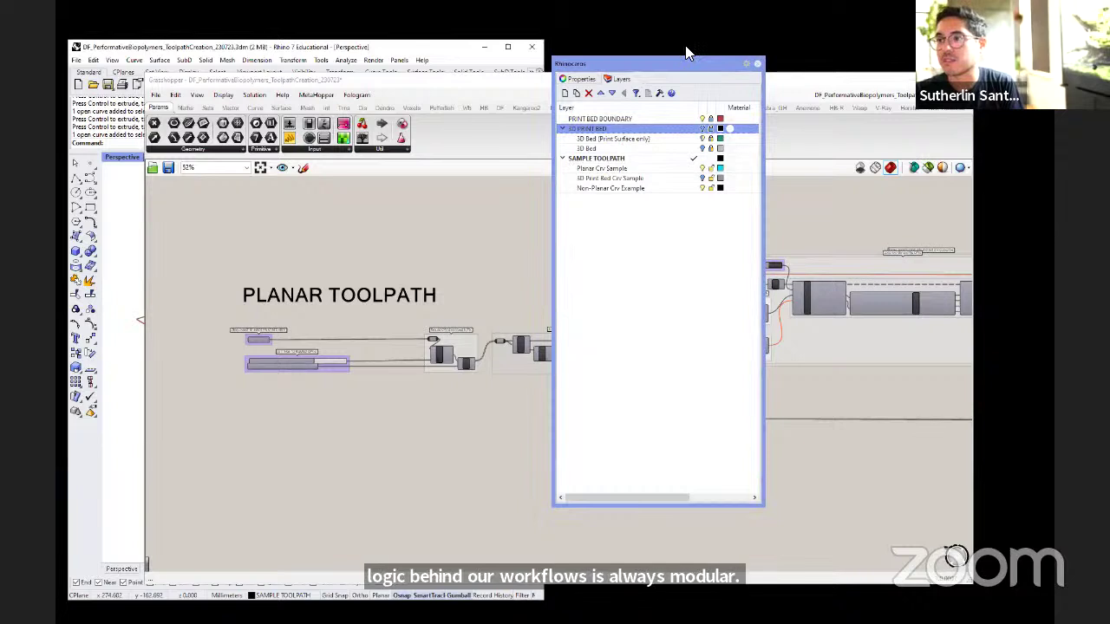
pyautogui.moveTo(669, 62); pyautogui.dragTo(936, 40)
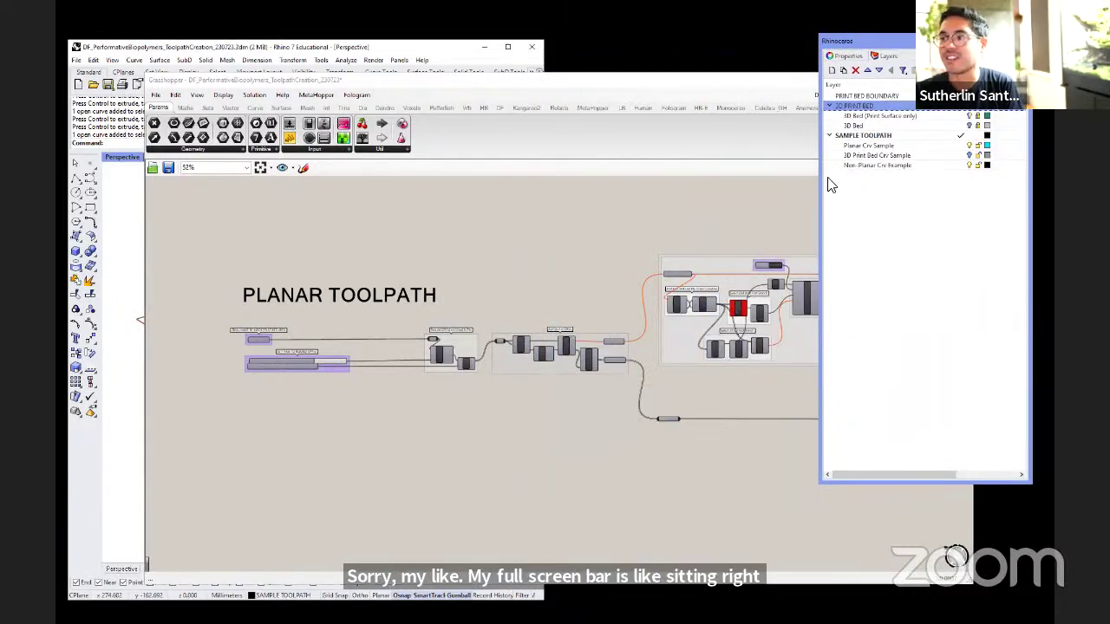
pyautogui.moveTo(820, 180); pyautogui.dragTo(865, 187)
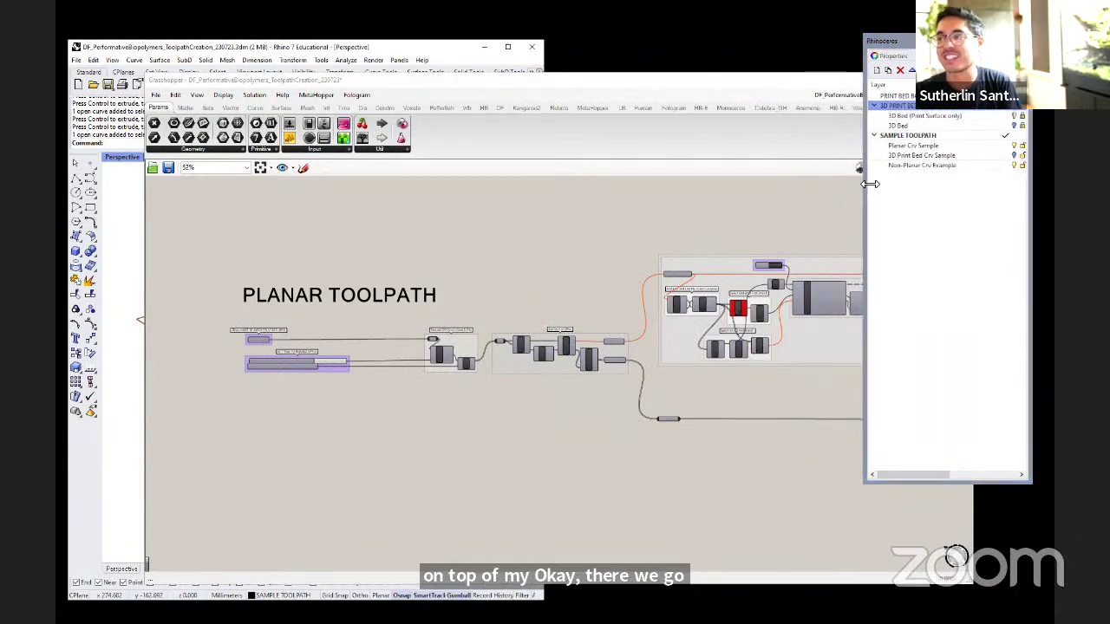
pyautogui.click(718, 89)
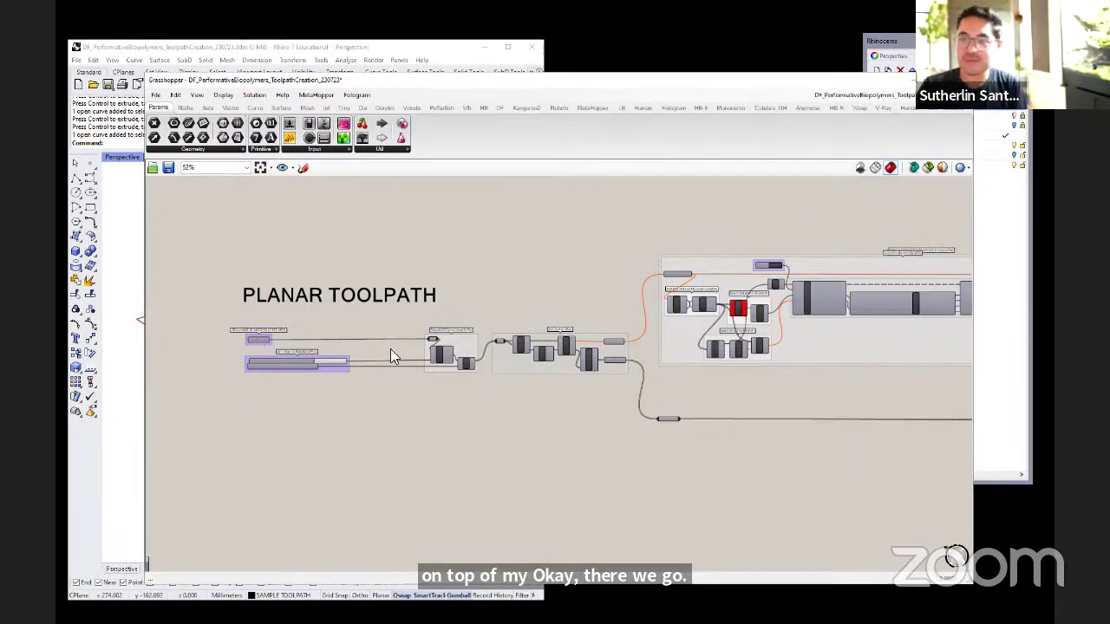
# - Look over both toolpath definitions and the separate G-code section that follows them
pyautogui.scroll(-5, 341, 322)
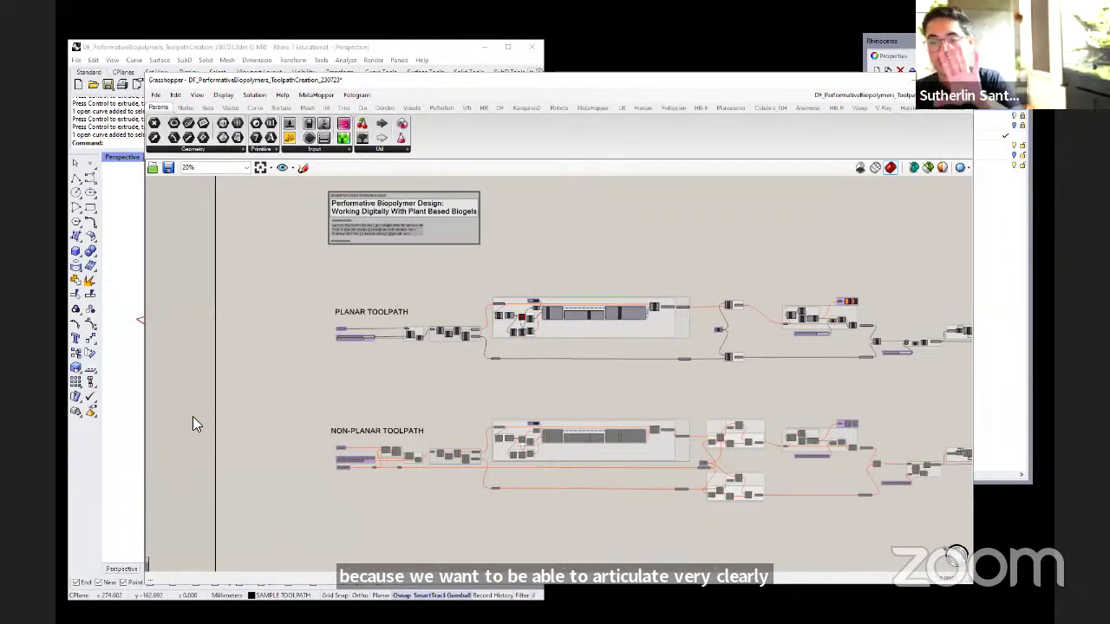
pyautogui.scroll(-1, 347, 389)
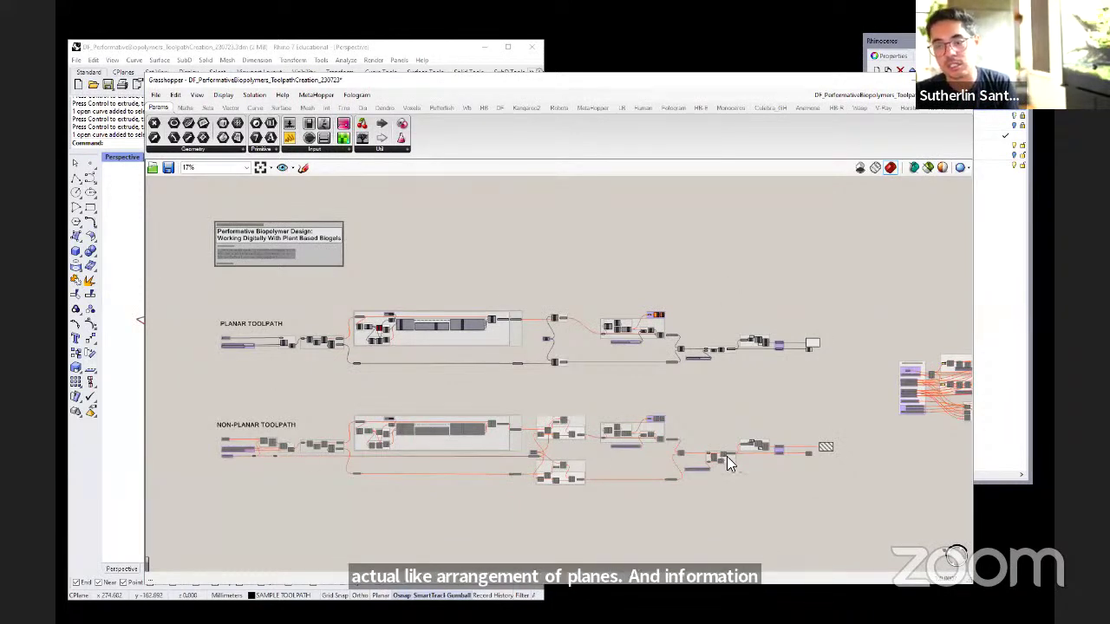
pyautogui.moveTo(867, 461)
pyautogui.mouseDown(button='right')
pyautogui.moveTo(586, 457)
pyautogui.moveTo(492, 439)
pyautogui.mouseUp(button='right')
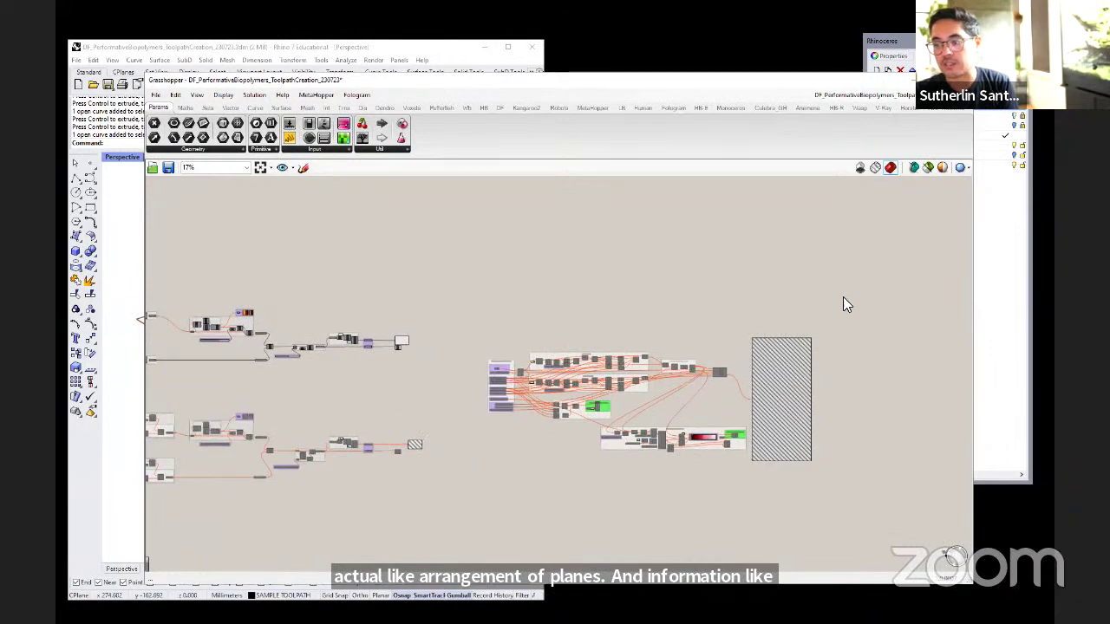
# - Examine the Target Plane IO and Target Planes outputs in the purple groups ending the planar and non-planar definitions
pyautogui.scroll(6, 331, 376)
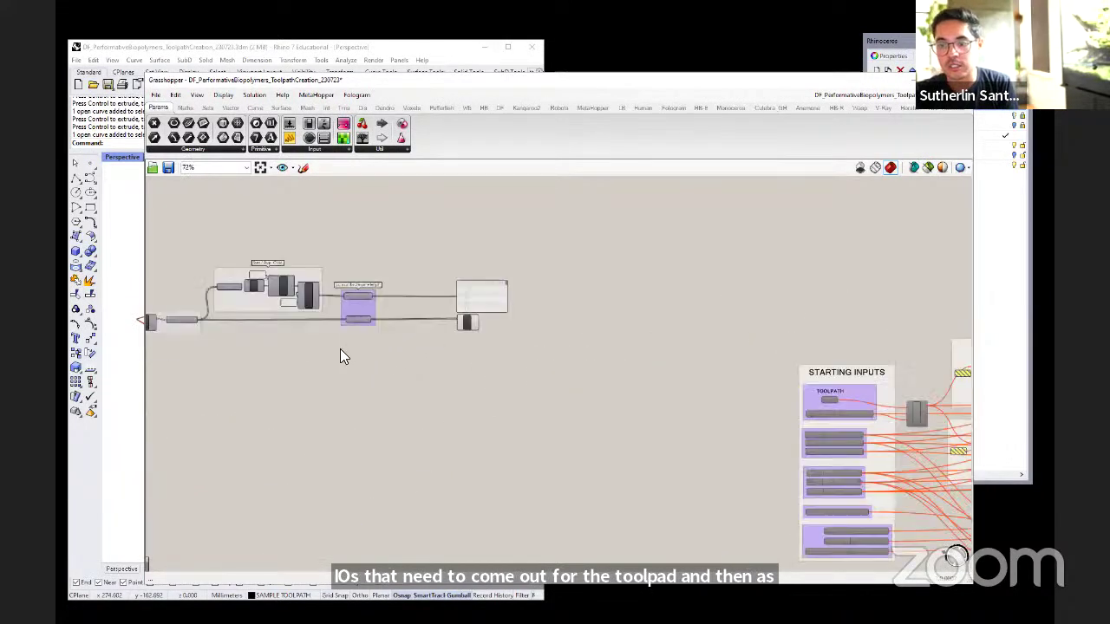
pyautogui.scroll(-3, 348, 299)
pyautogui.moveTo(409, 310); pyautogui.dragTo(367, 476, button='right')
pyautogui.scroll(5, 366, 475)
pyautogui.scroll(-5, 392, 449)
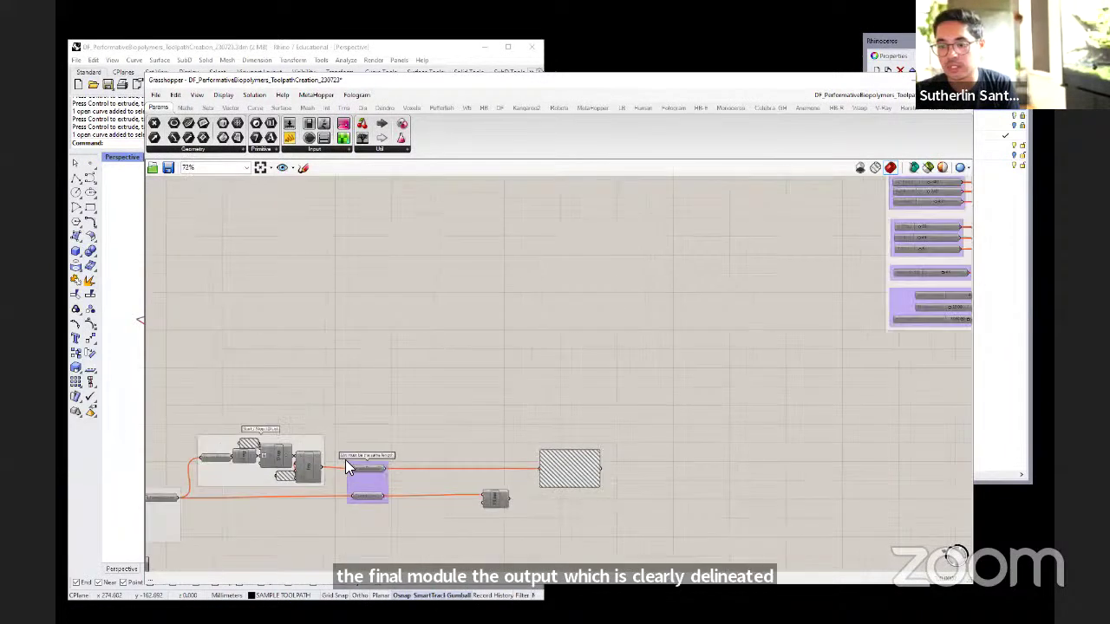
pyautogui.scroll(4, 390, 478)
pyautogui.scroll(-3, 397, 473)
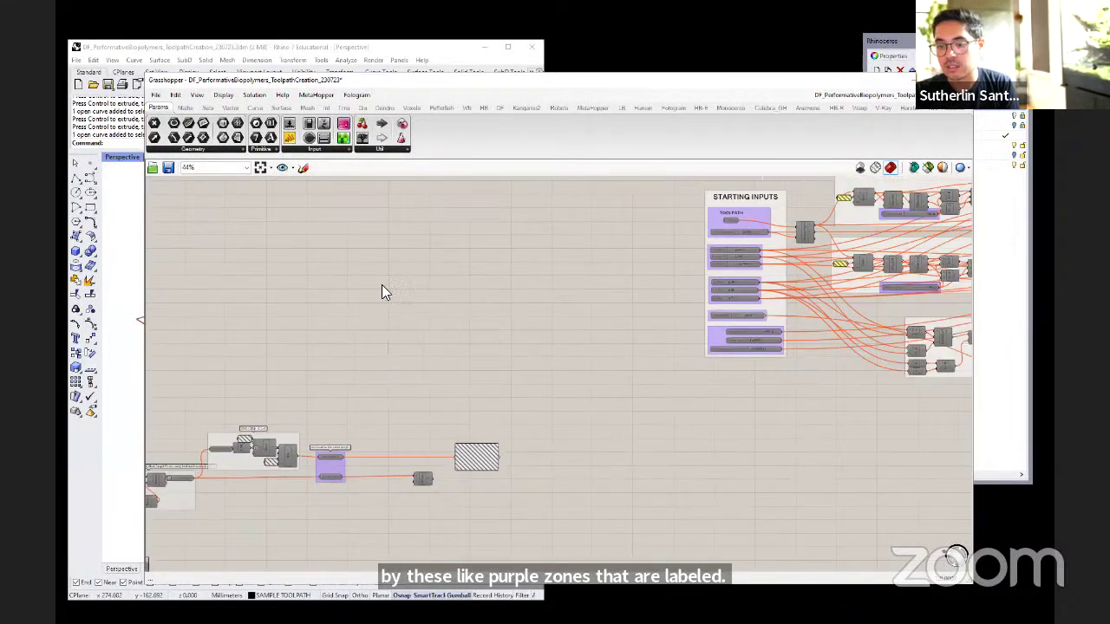
pyautogui.scroll(3, 314, 403)
pyautogui.scroll(2, 314, 374)
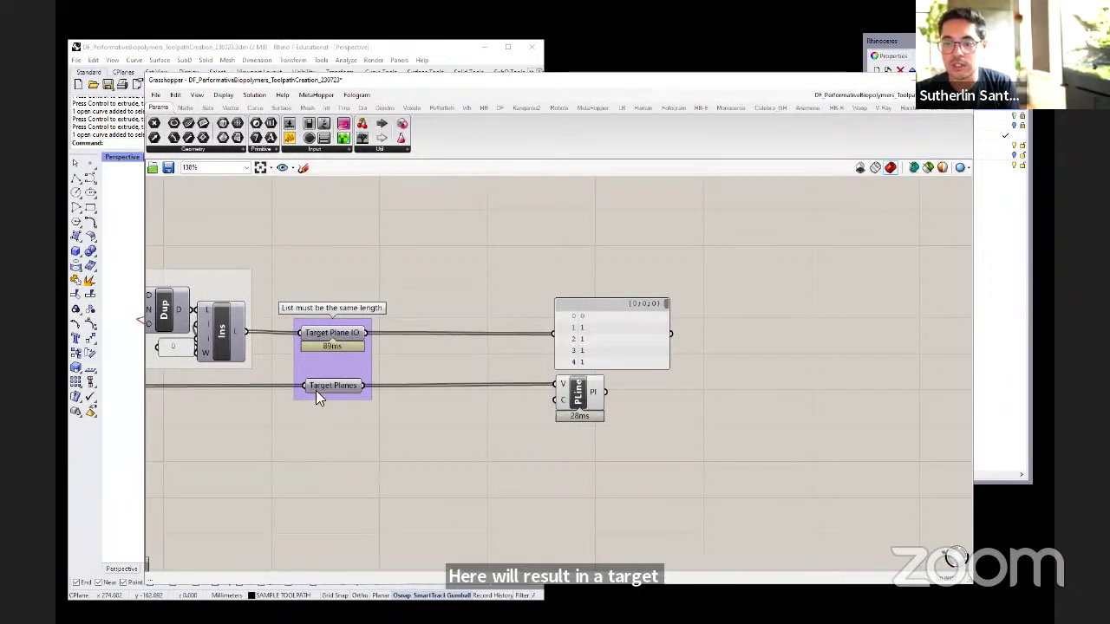
# - Select the large output panel of the G-code section and view it together with both toolpath definitions
pyautogui.scroll(-8, 336, 340)
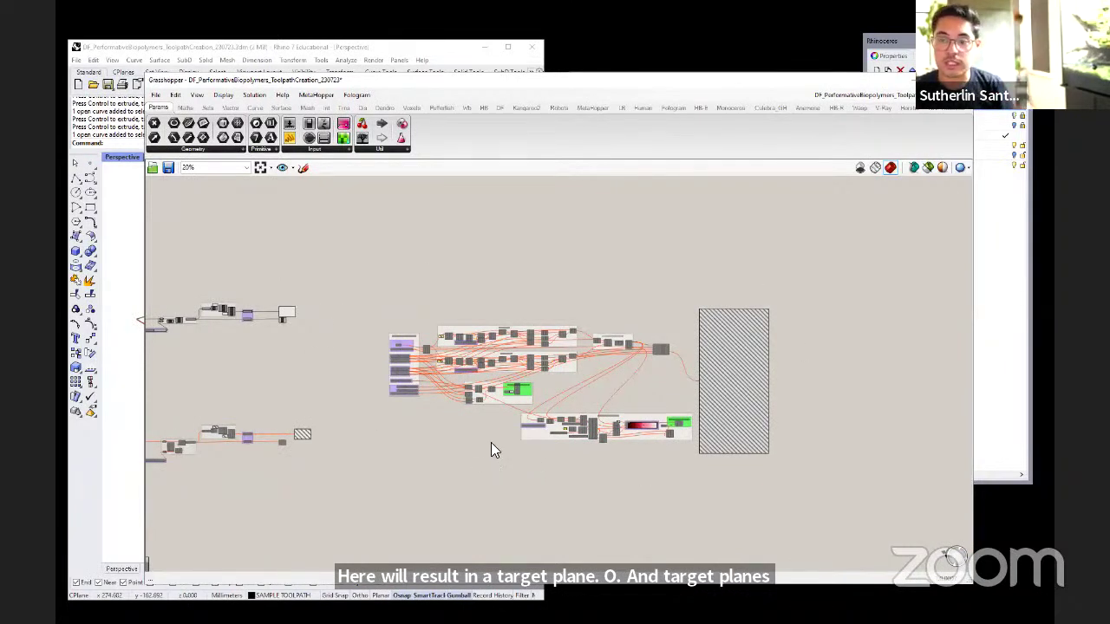
pyautogui.click(725, 365)
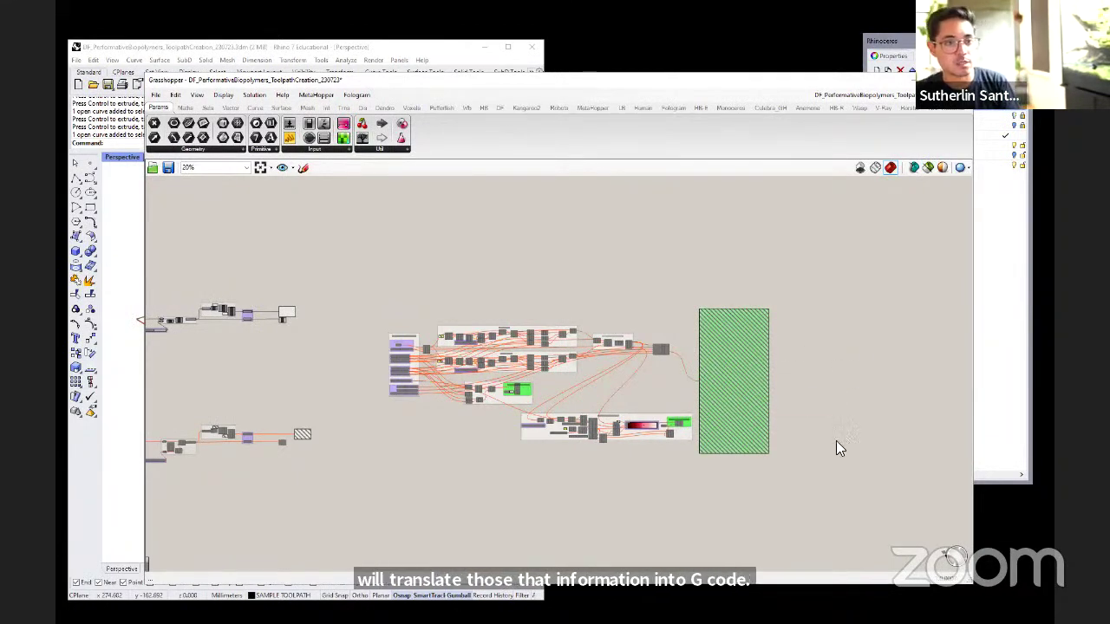
pyautogui.scroll(-3, 819, 399)
pyautogui.moveTo(560, 477); pyautogui.dragTo(637, 475, button='right')
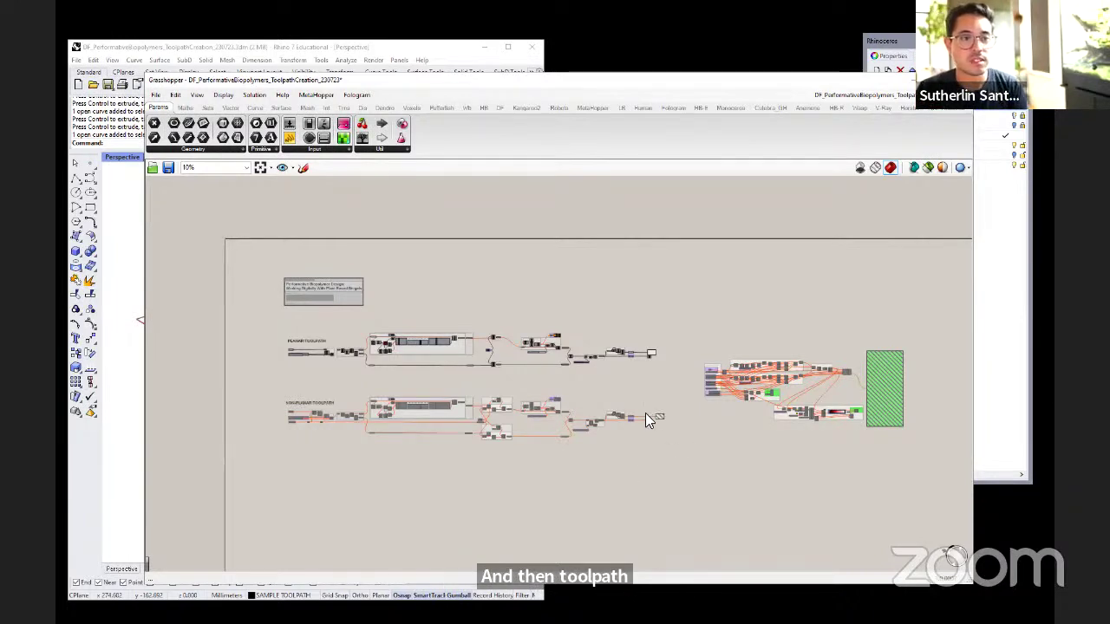
# - Switch the component display to icons and select the multi-curve points parameter in the planar definition's Sort by # of CRVs group
pyautogui.scroll(3, 390, 377)
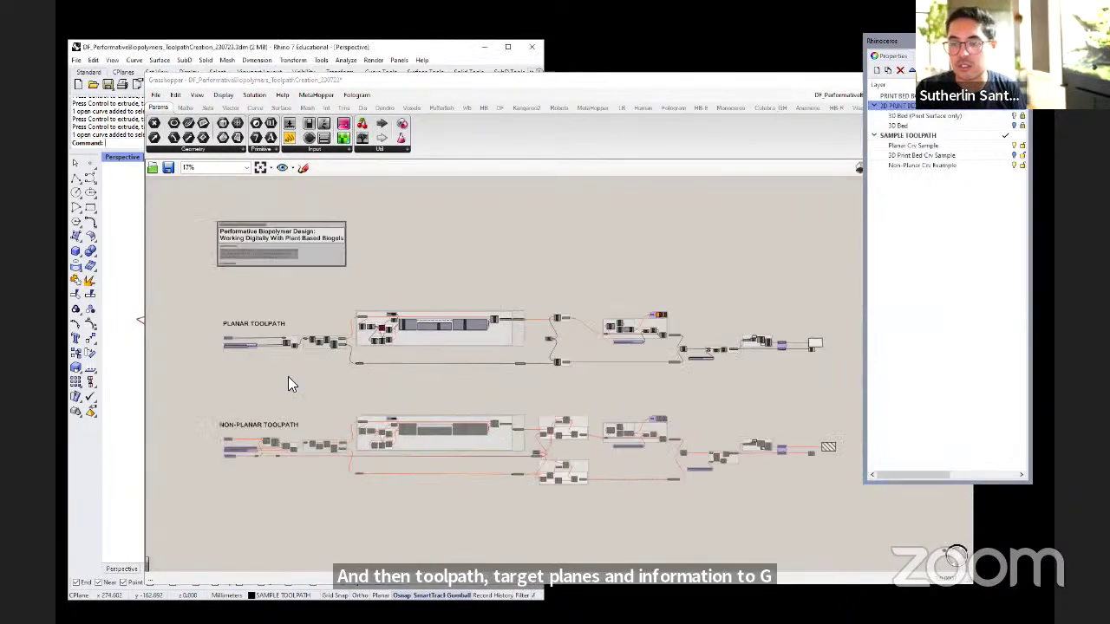
pyautogui.scroll(6, 288, 376)
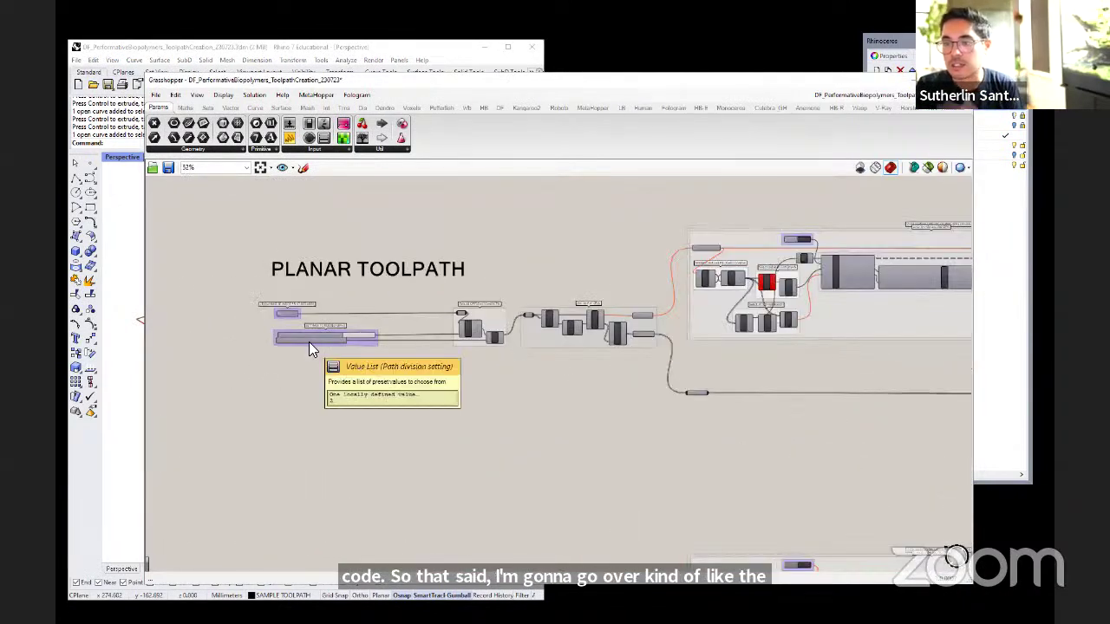
pyautogui.scroll(3, 299, 347)
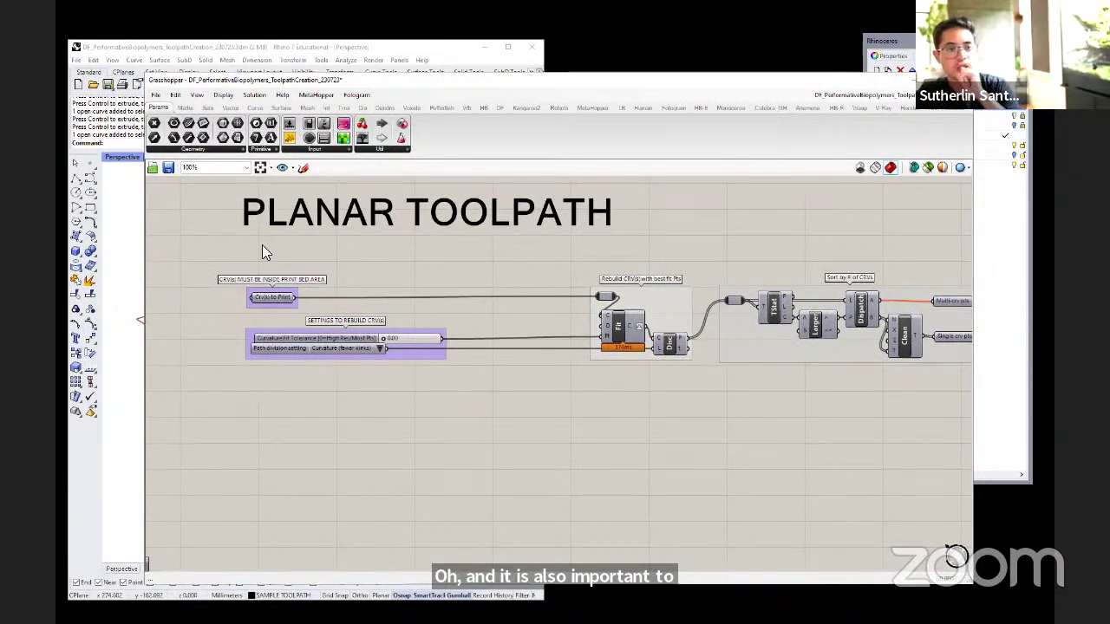
pyautogui.click(246, 97)
pyautogui.moveTo(225, 97)
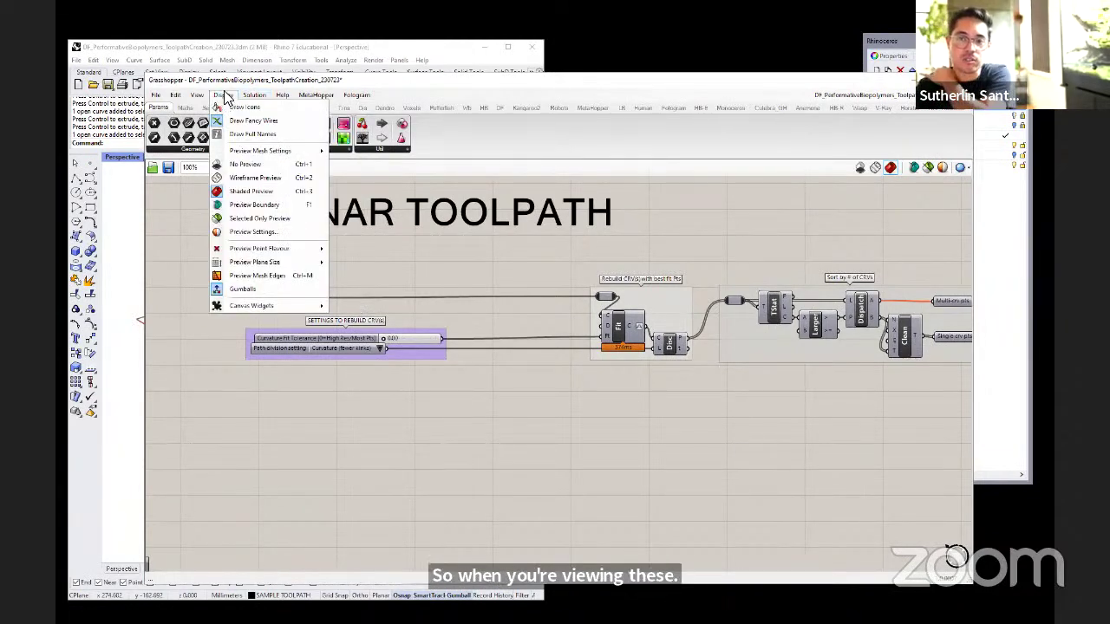
pyautogui.click(242, 106)
pyautogui.scroll(-5, 475, 354)
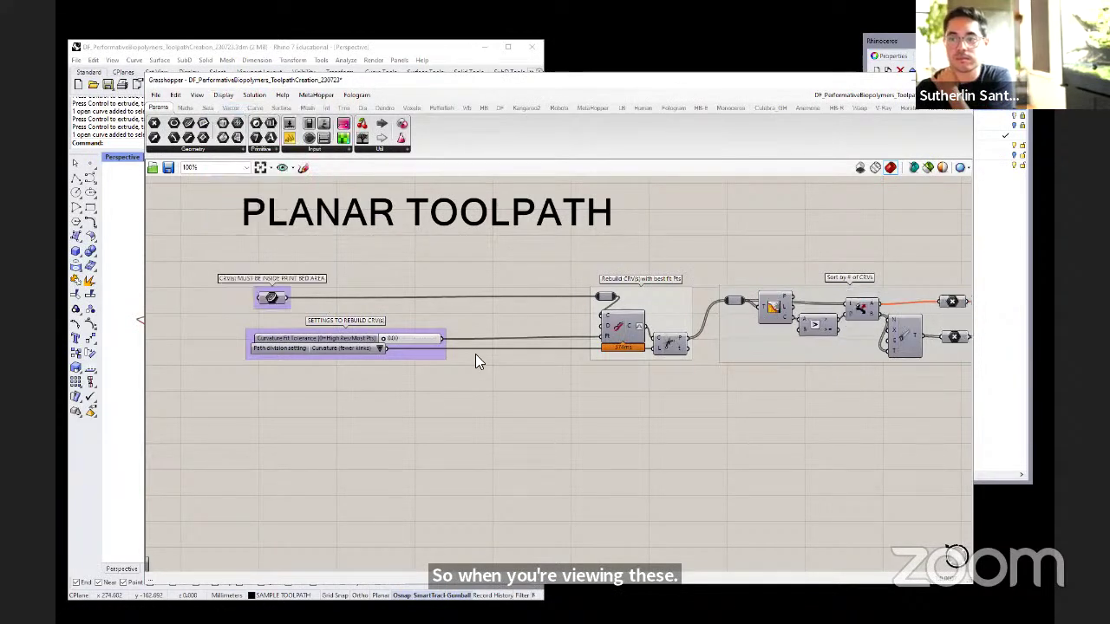
pyautogui.scroll(3, 685, 395)
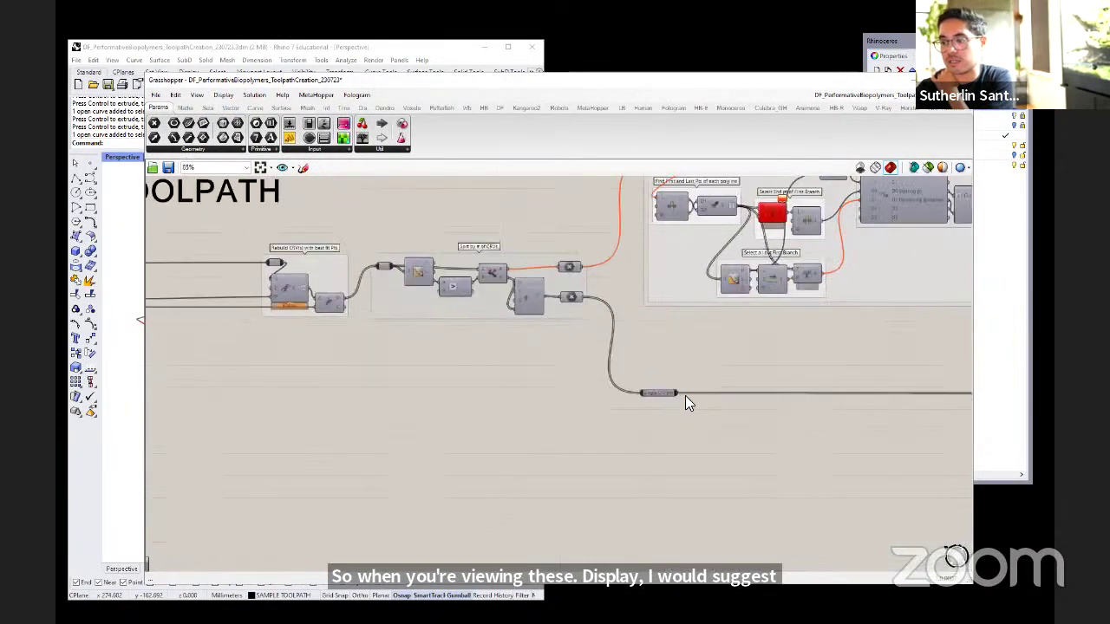
pyautogui.scroll(4, 513, 278)
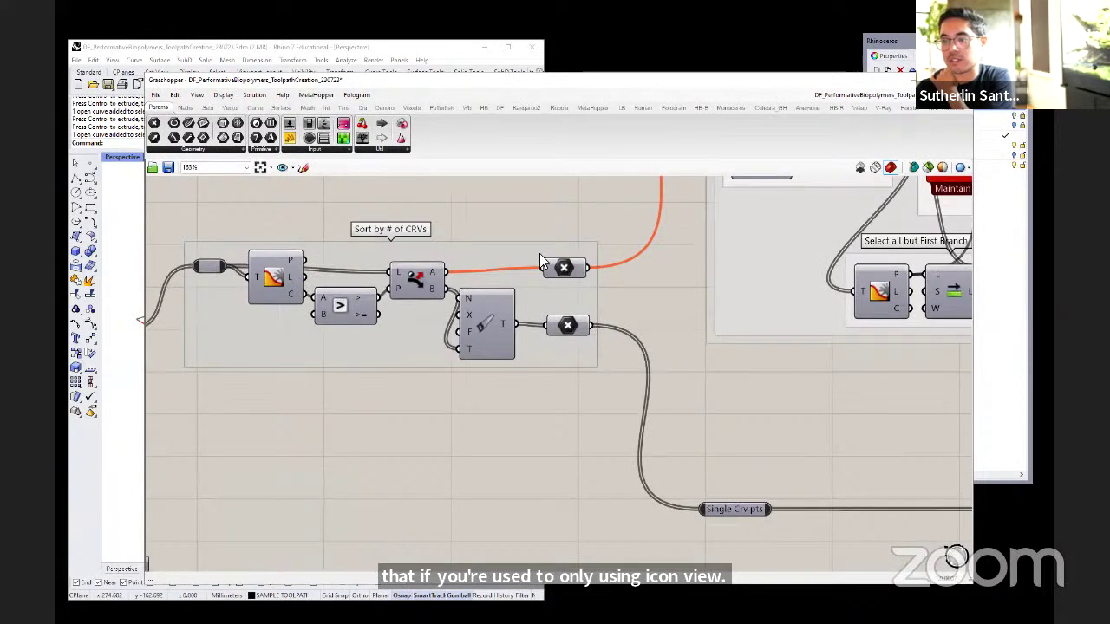
pyautogui.scroll(2, 539, 257)
pyautogui.click(584, 280)
pyautogui.scroll(-2, 463, 297)
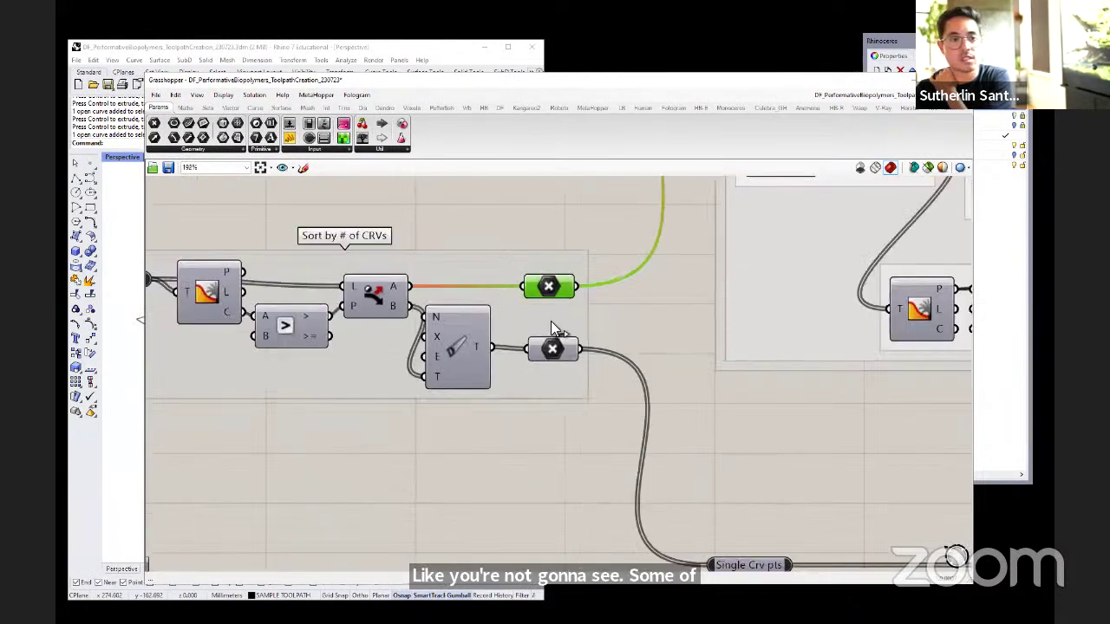
# - Turn on full names for the component inputs and outputs, and turn off the icon display
pyautogui.click(224, 96)
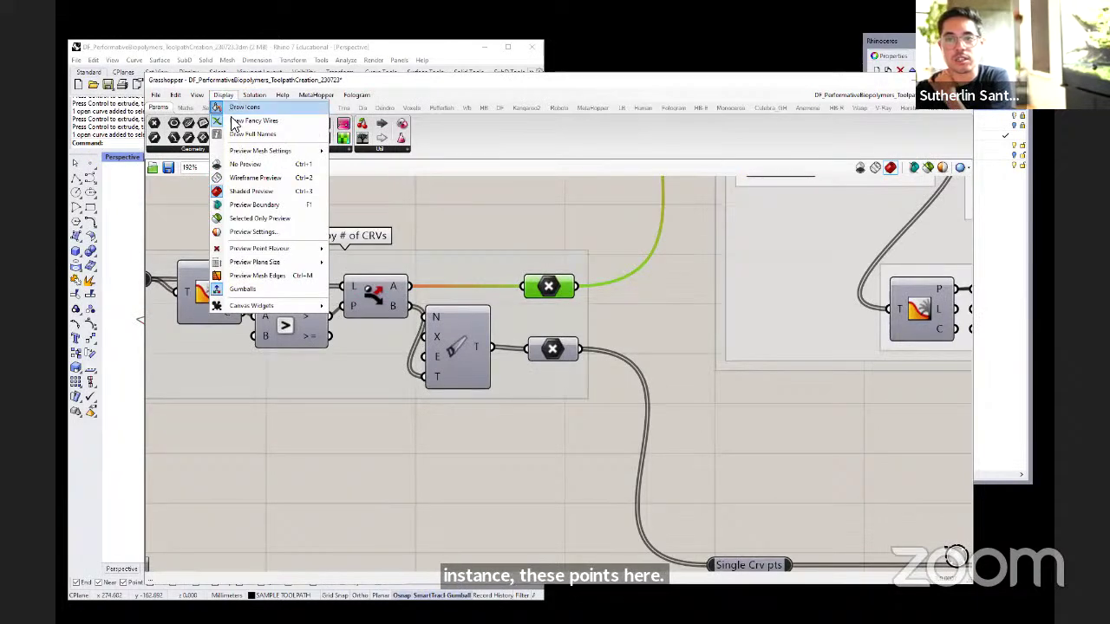
pyautogui.click(238, 135)
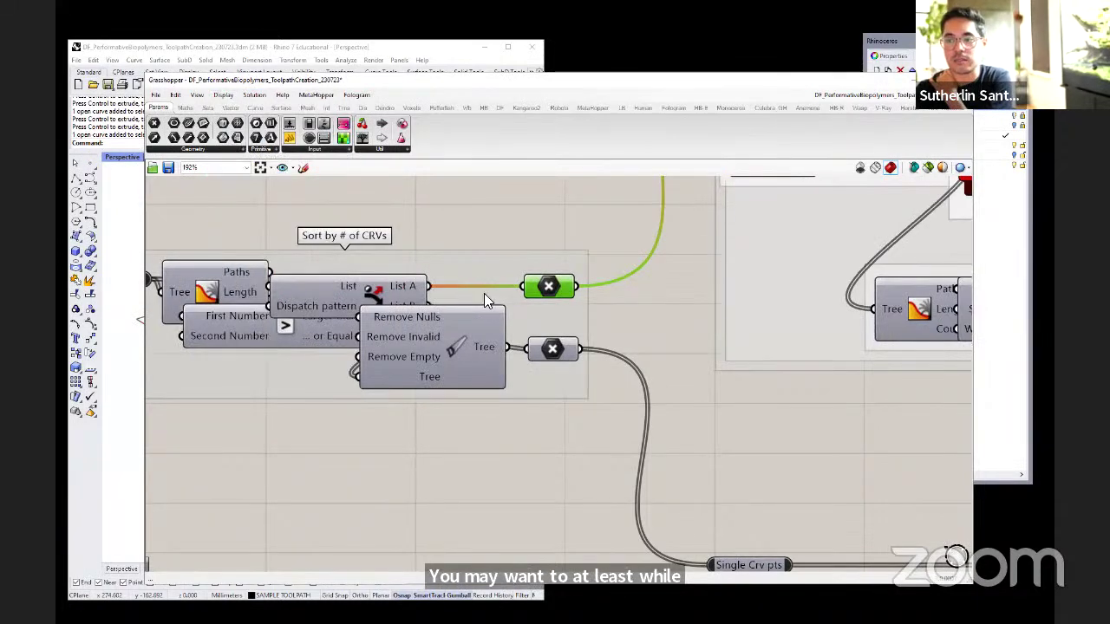
pyautogui.click(220, 95)
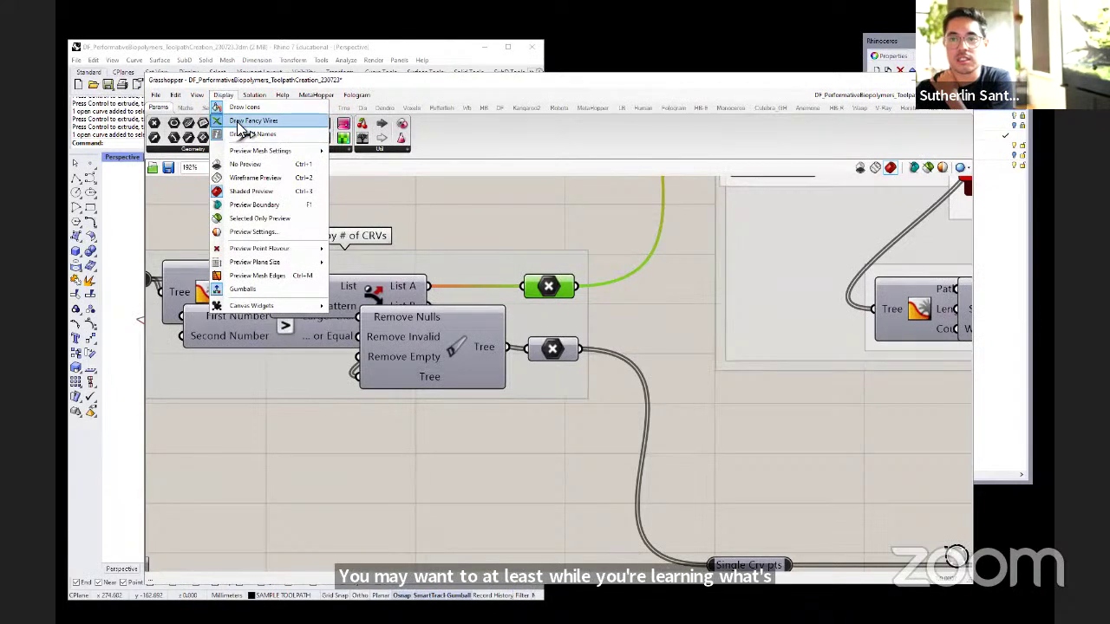
pyautogui.click(241, 107)
# - Turn off full names and nudge the Multi-crv pts parameter slightly upward inside its group
pyautogui.click(222, 95)
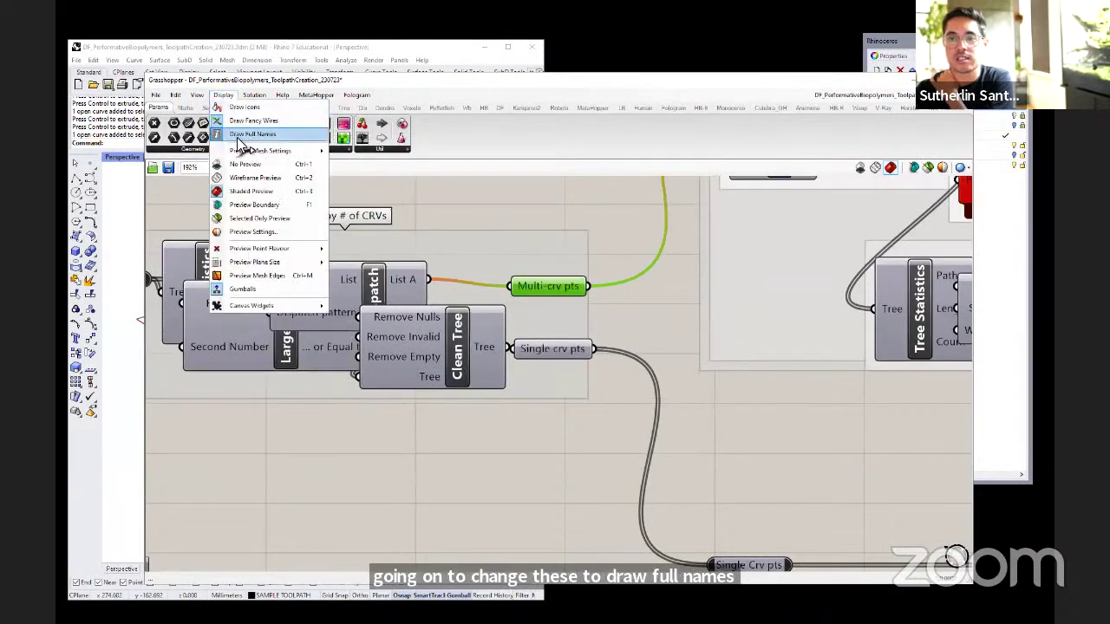
pyautogui.click(244, 134)
pyautogui.click(223, 95)
pyautogui.click(630, 305)
pyautogui.moveTo(559, 286); pyautogui.dragTo(562, 276)
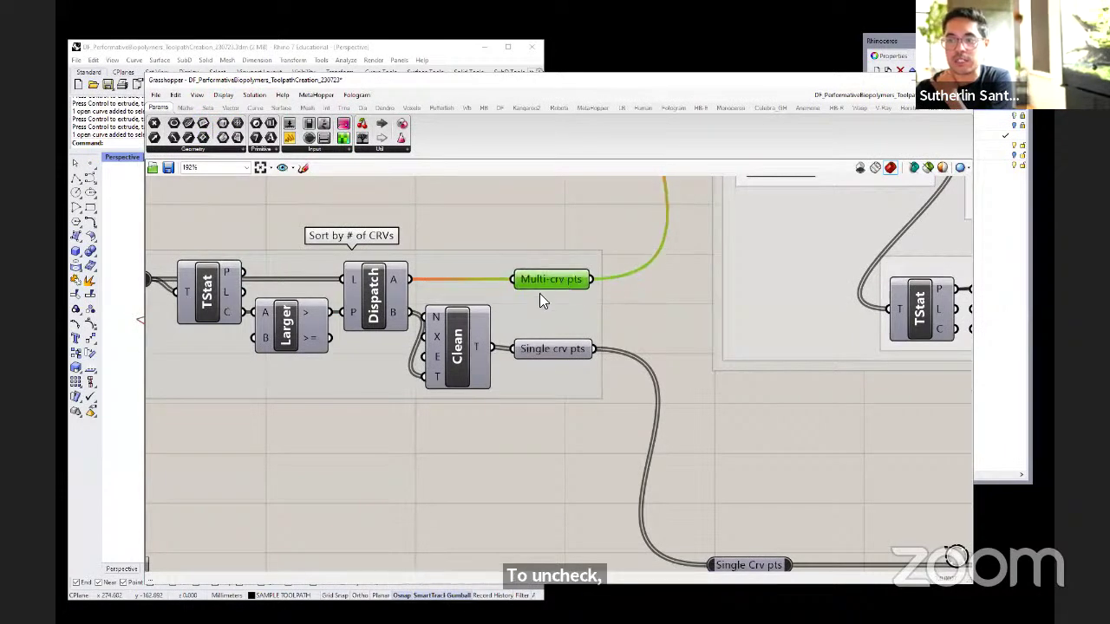
# - Frame the start of the planar toolpath definition and narrow the Grasshopper window to uncover the Rhino viewport
pyautogui.scroll(-6, 402, 460)
pyautogui.scroll(3, 424, 362)
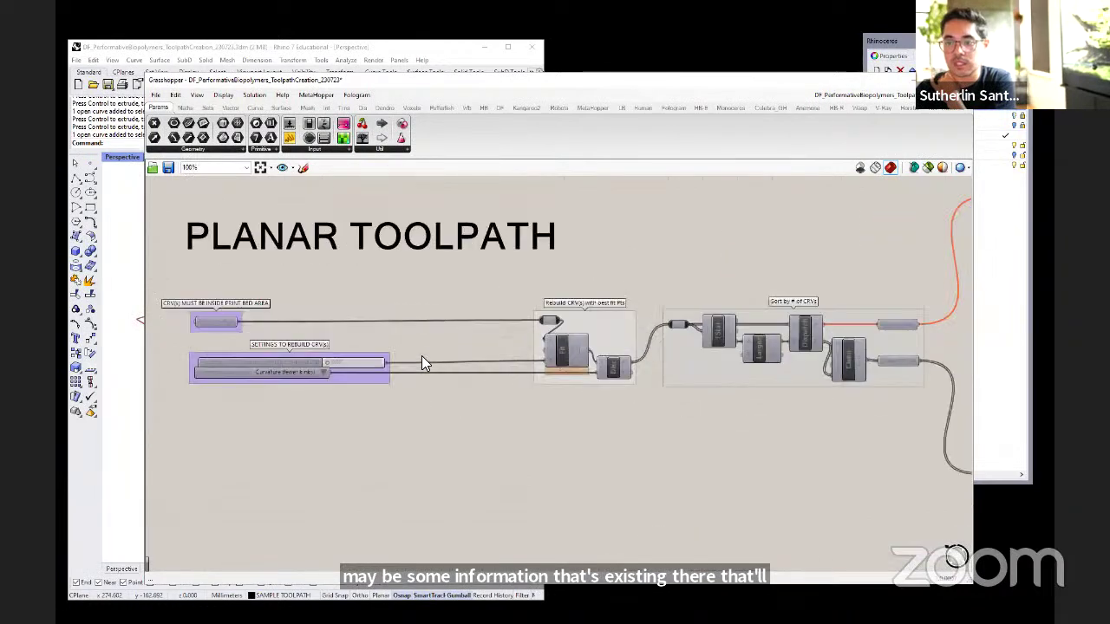
pyautogui.moveTo(451, 349); pyautogui.dragTo(497, 352, button='right')
pyautogui.moveTo(713, 322); pyautogui.dragTo(639, 317, button='right')
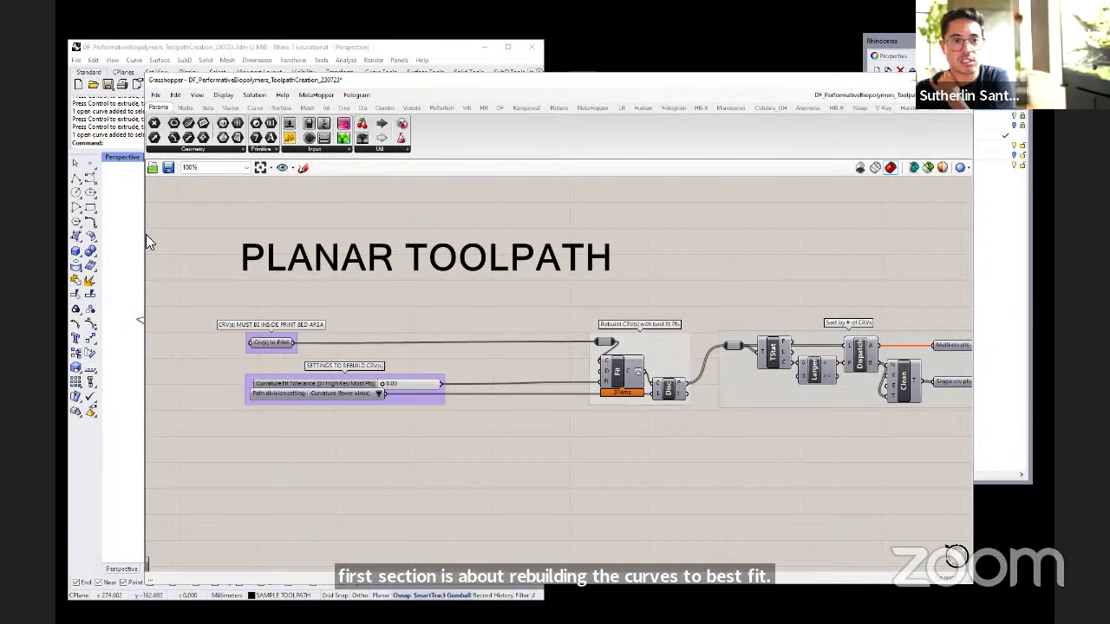
pyautogui.moveTo(145, 234); pyautogui.dragTo(397, 260)
# - Preview the Disc component of the Rebuild CRV(s) group and view its points on the curve in the Rhino viewport
pyautogui.moveTo(271, 326); pyautogui.dragTo(304, 355, button='right')
pyautogui.scroll(-2, 761, 426)
pyautogui.moveTo(808, 421); pyautogui.dragTo(684, 422, button='right')
pyautogui.scroll(1, 789, 359)
pyautogui.click(716, 388)
pyautogui.rightClick(724, 388)
pyautogui.click(750, 408)
pyautogui.click(722, 428)
pyautogui.moveTo(333, 373); pyautogui.dragTo(382, 381, button='right')
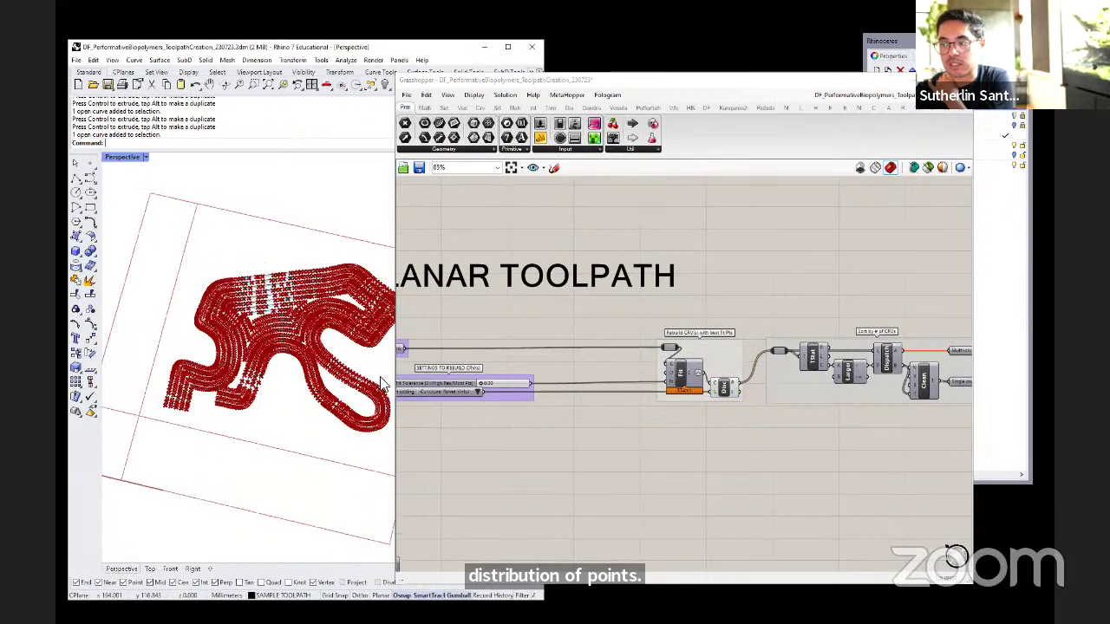
# - Turn off the Disc component's preview and turn on the preview of the Single crv pts parameter in the Sort by # of CRVs group
pyautogui.rightClick(724, 389)
pyautogui.click(756, 420)
pyautogui.moveTo(723, 436); pyautogui.dragTo(662, 436, button='right')
pyautogui.click(830, 382)
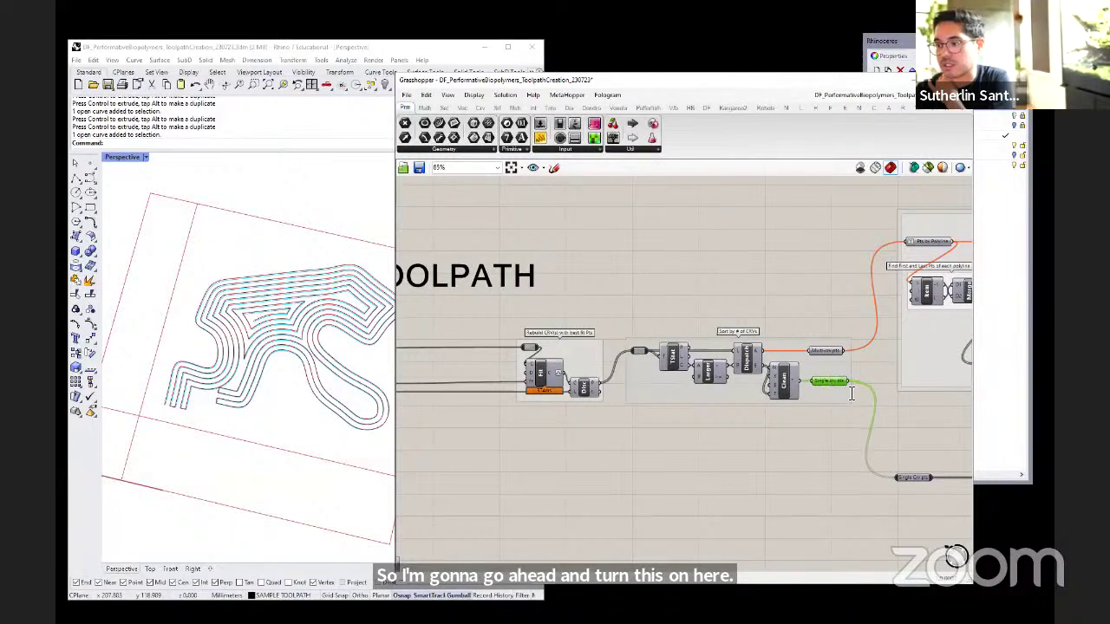
pyautogui.rightClick(828, 382)
pyautogui.click(853, 404)
# - Set the winding toolpath curve in the Rhino viewport as the one curve referenced by the Crv(s) to Print parameter
pyautogui.scroll(-2, 792, 419)
pyautogui.scroll(3, 575, 347)
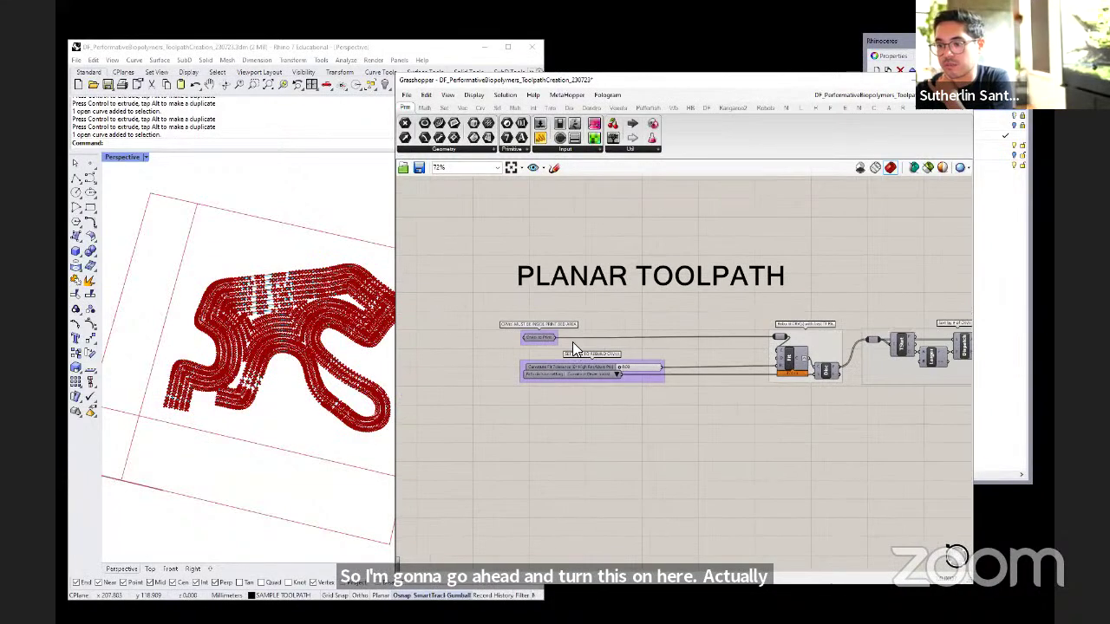
pyautogui.click(509, 337)
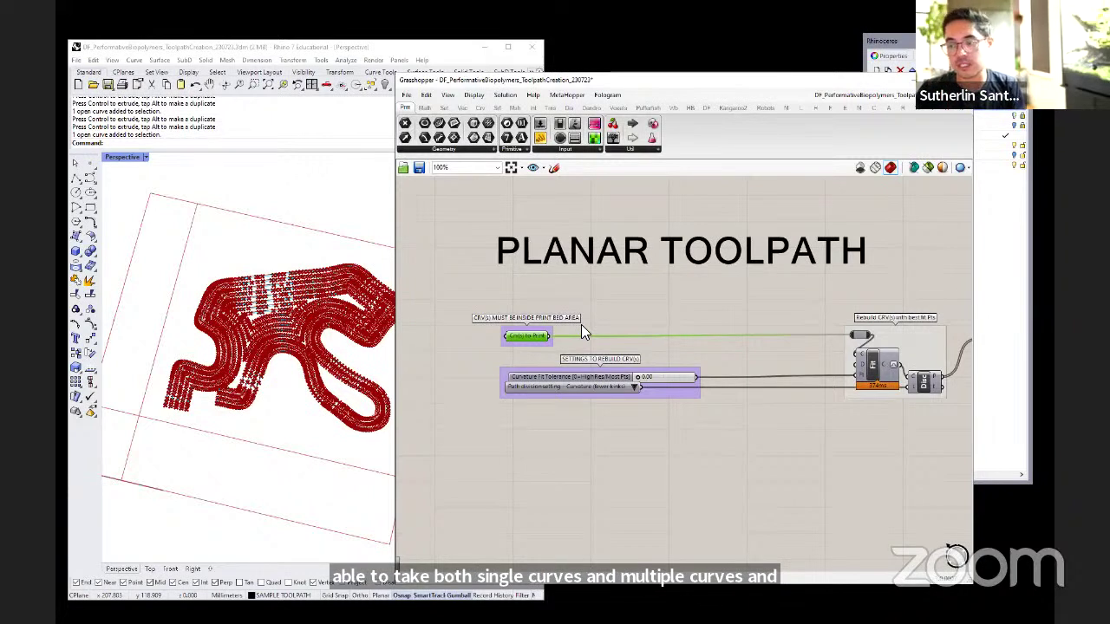
pyautogui.click(525, 453)
pyautogui.click(324, 331)
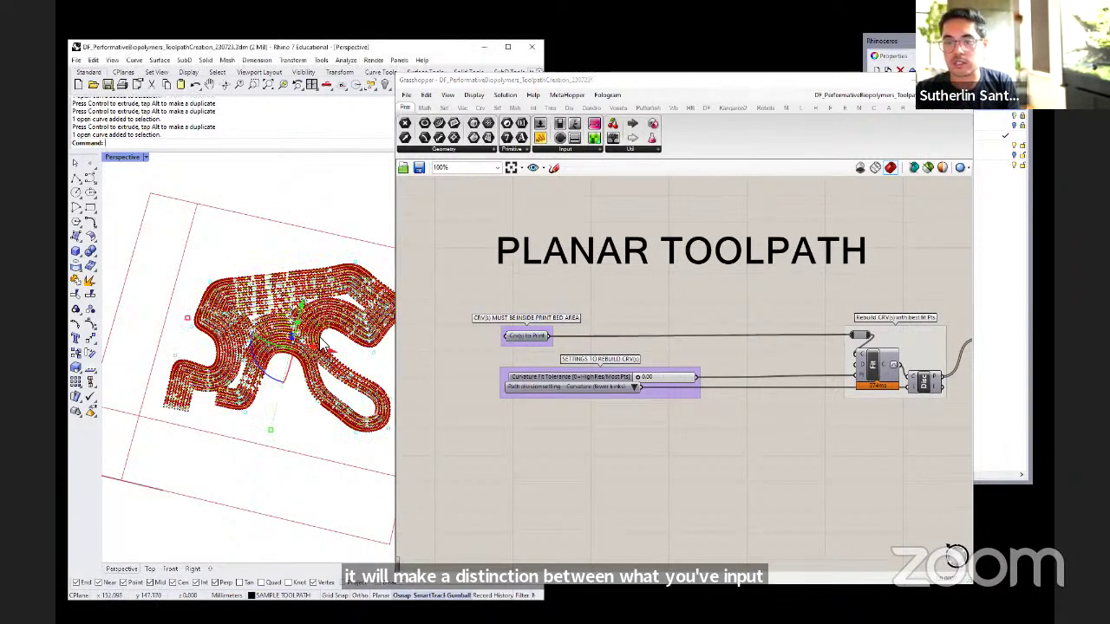
pyautogui.rightClick(533, 338)
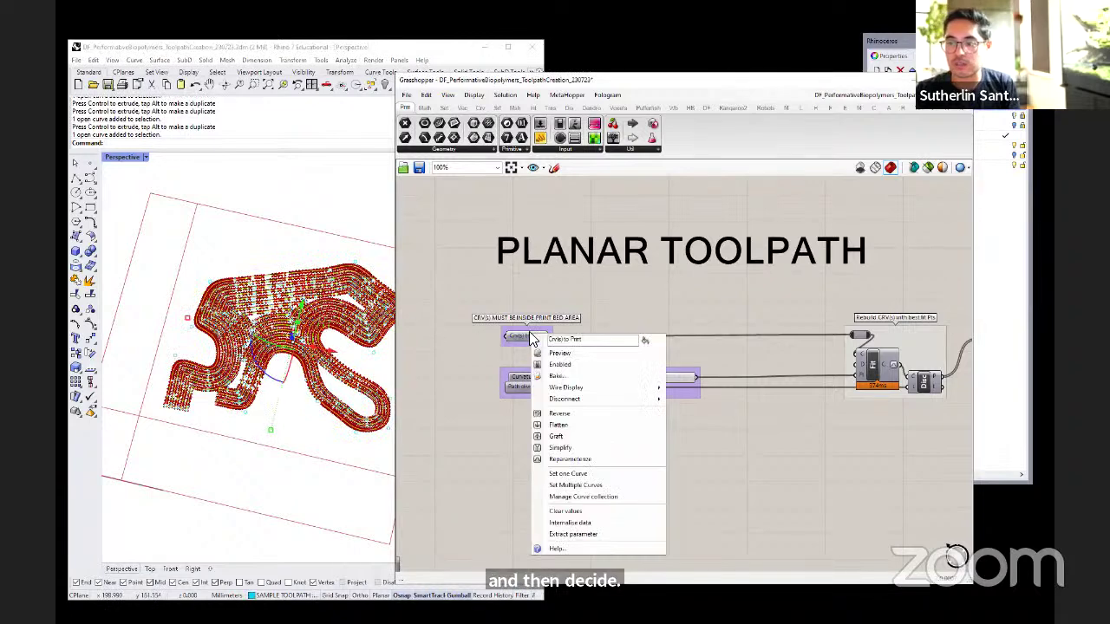
pyautogui.click(568, 474)
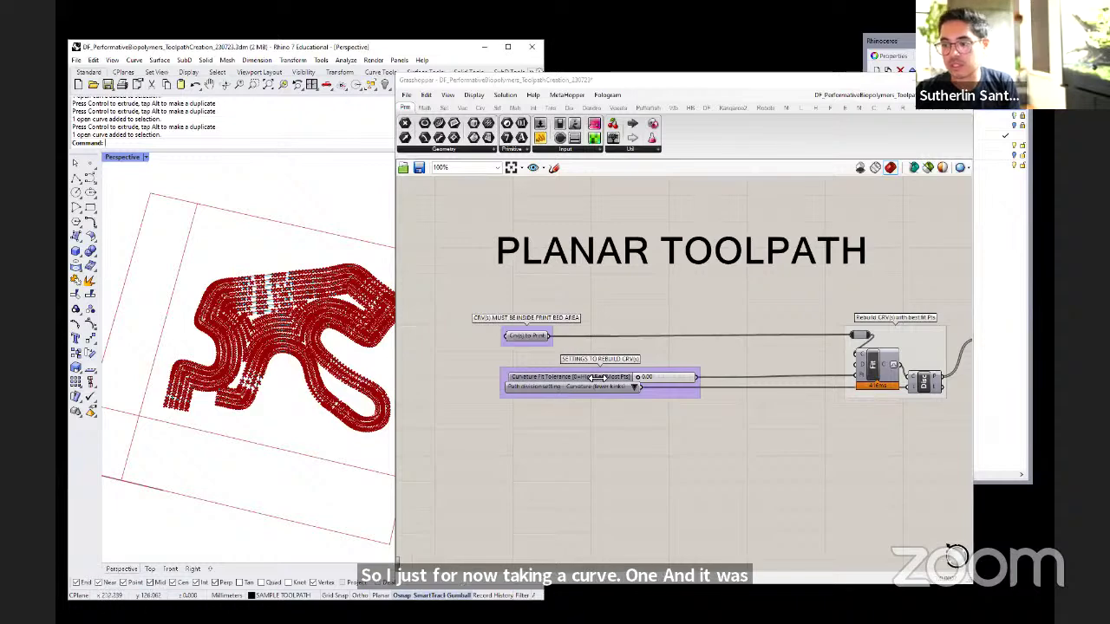
# - Nudge the Curvature Fit Tolerance slider slightly upward so it clears the Path division setting list below it
pyautogui.scroll(4, 560, 396)
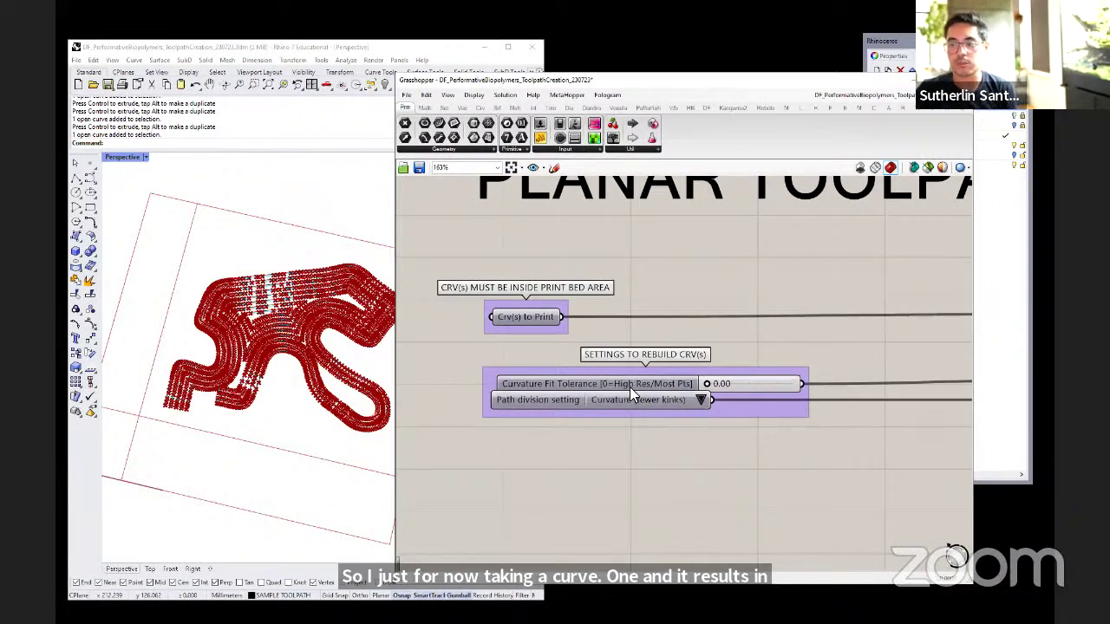
pyautogui.moveTo(628, 387); pyautogui.dragTo(625, 383)
pyautogui.click(576, 440)
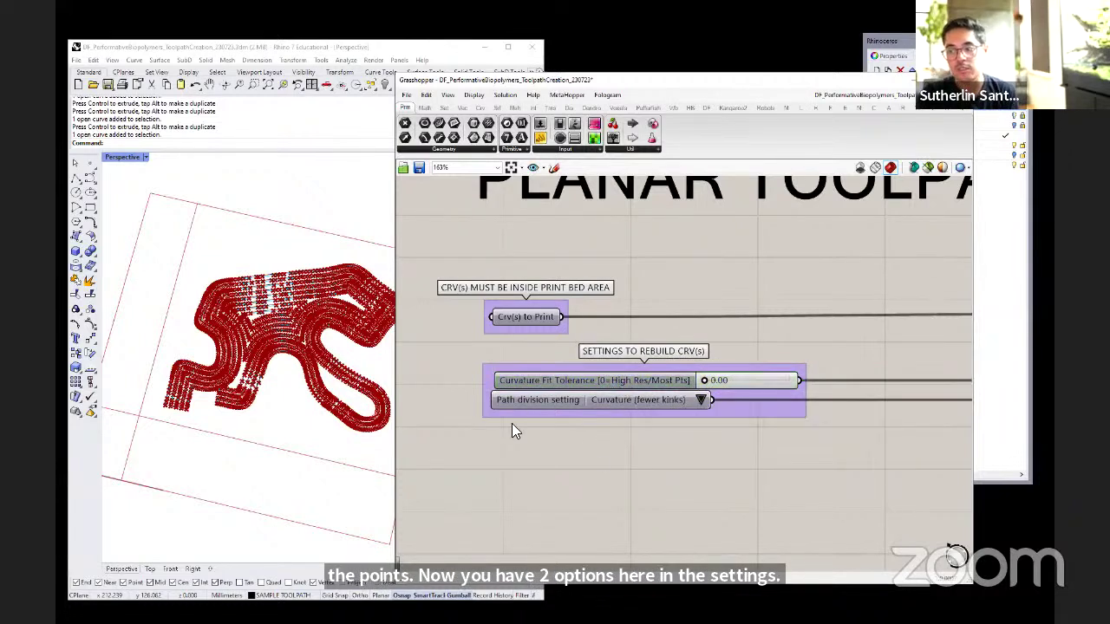
# - Narrow the Grasshopper window further to show more of the Rhino viewport, and examine the target points along the curve's ends and bends
pyautogui.moveTo(394, 470); pyautogui.dragTo(421, 470)
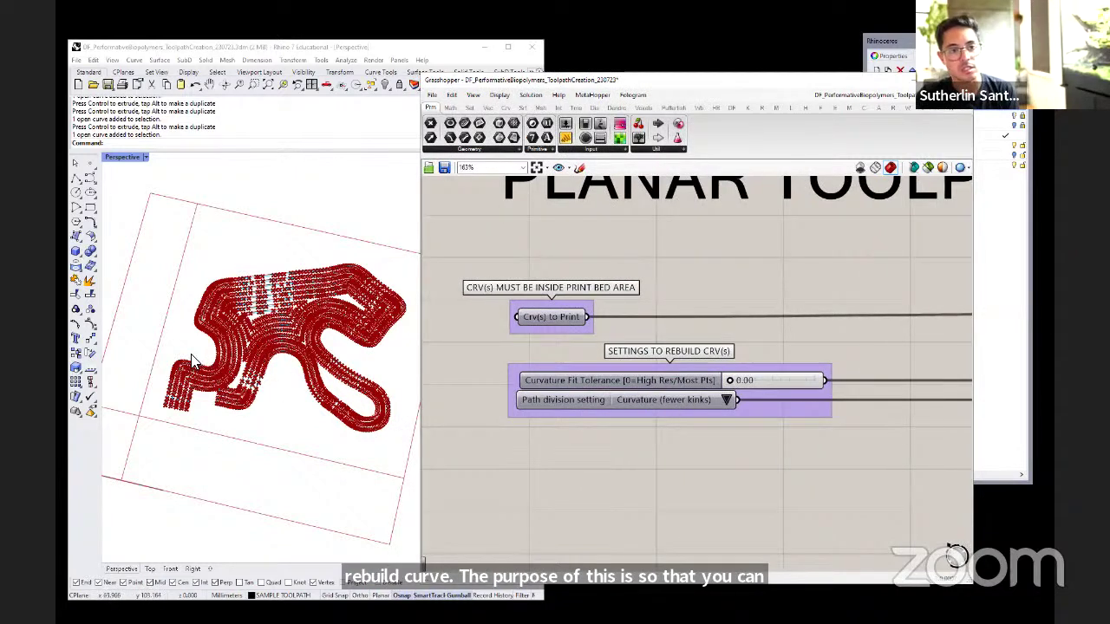
pyautogui.scroll(3, 173, 403)
pyautogui.scroll(3, 170, 403)
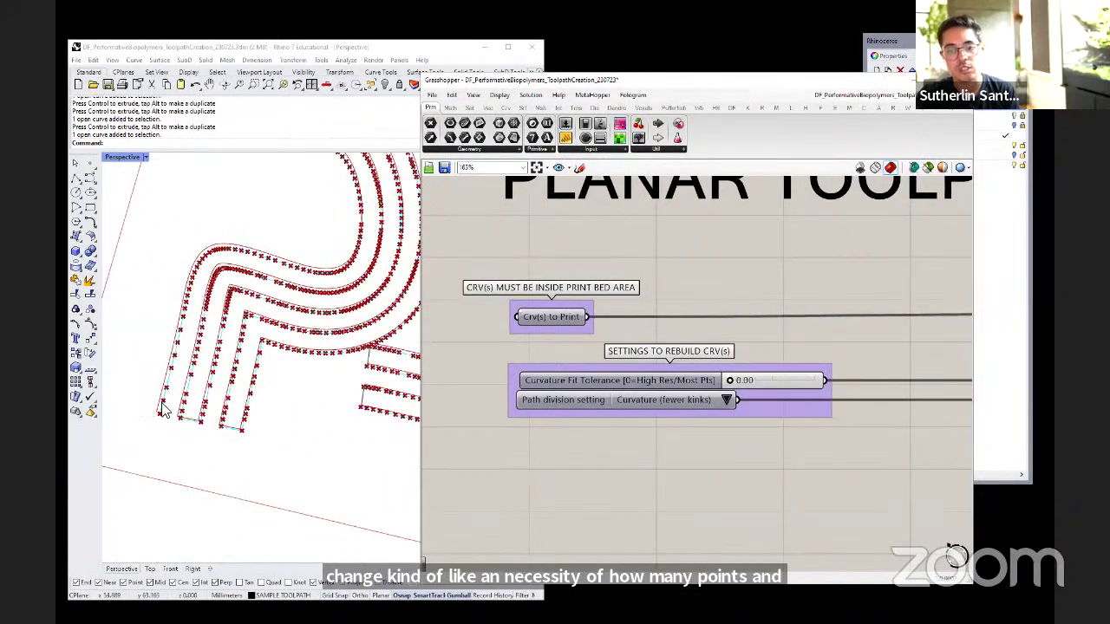
pyautogui.moveTo(179, 448); pyautogui.dragTo(199, 422, button='right')
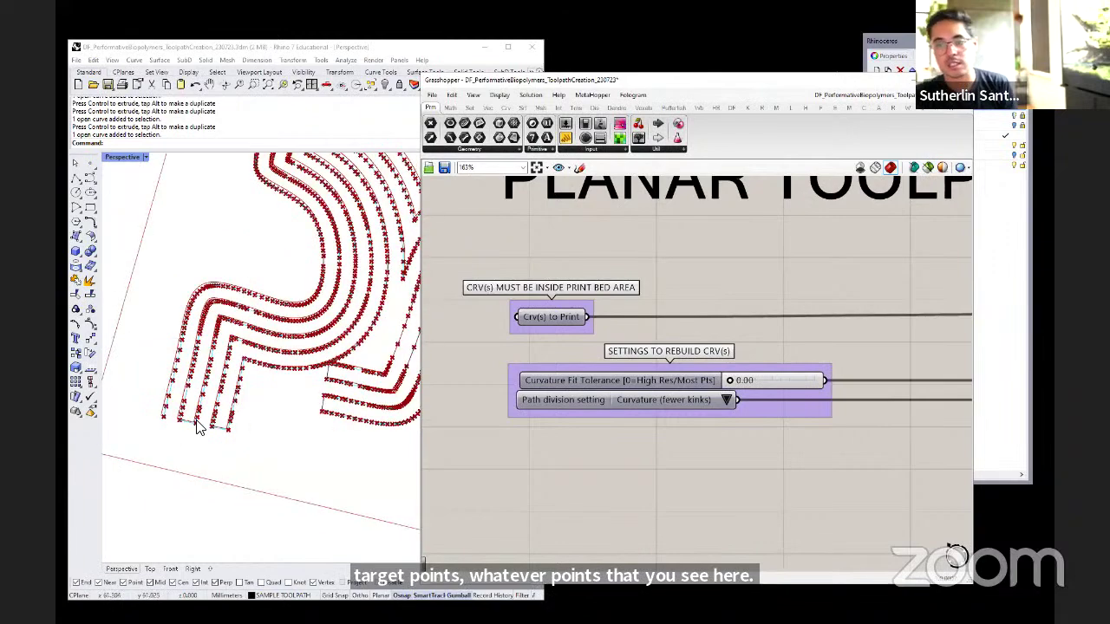
pyautogui.moveTo(280, 422); pyautogui.dragTo(247, 376, button='right')
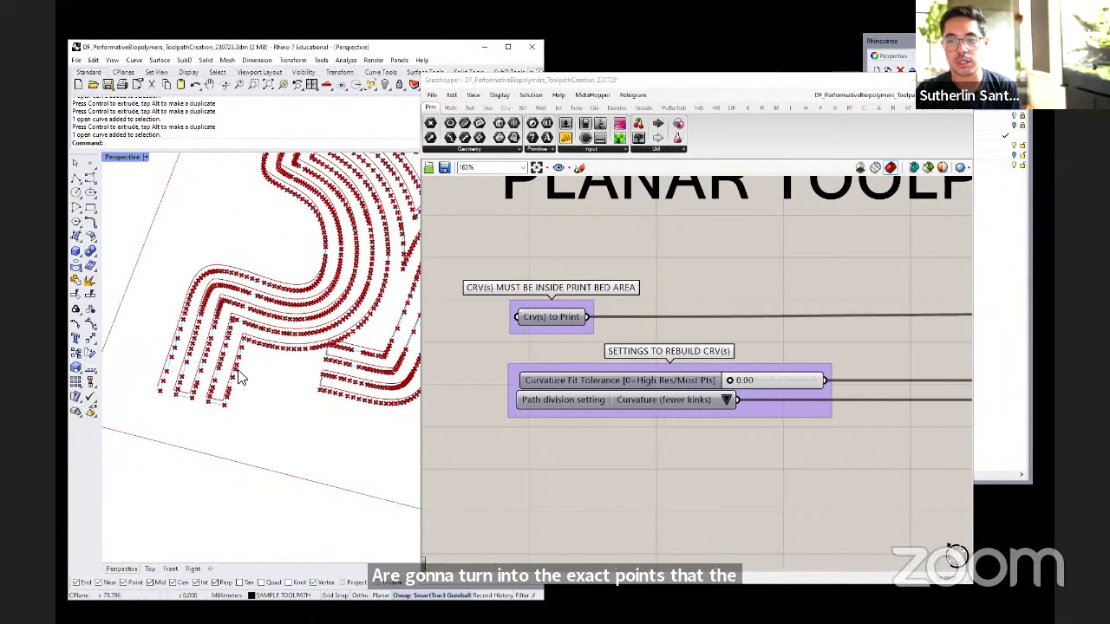
pyautogui.moveTo(131, 433); pyautogui.dragTo(231, 366, button='right')
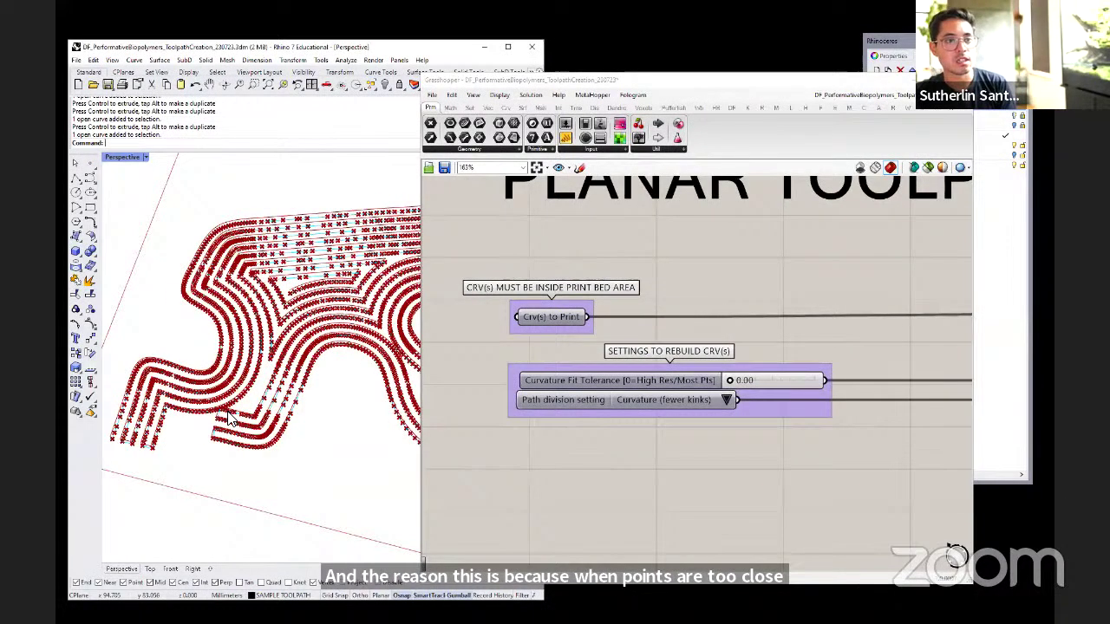
pyautogui.click(425, 580)
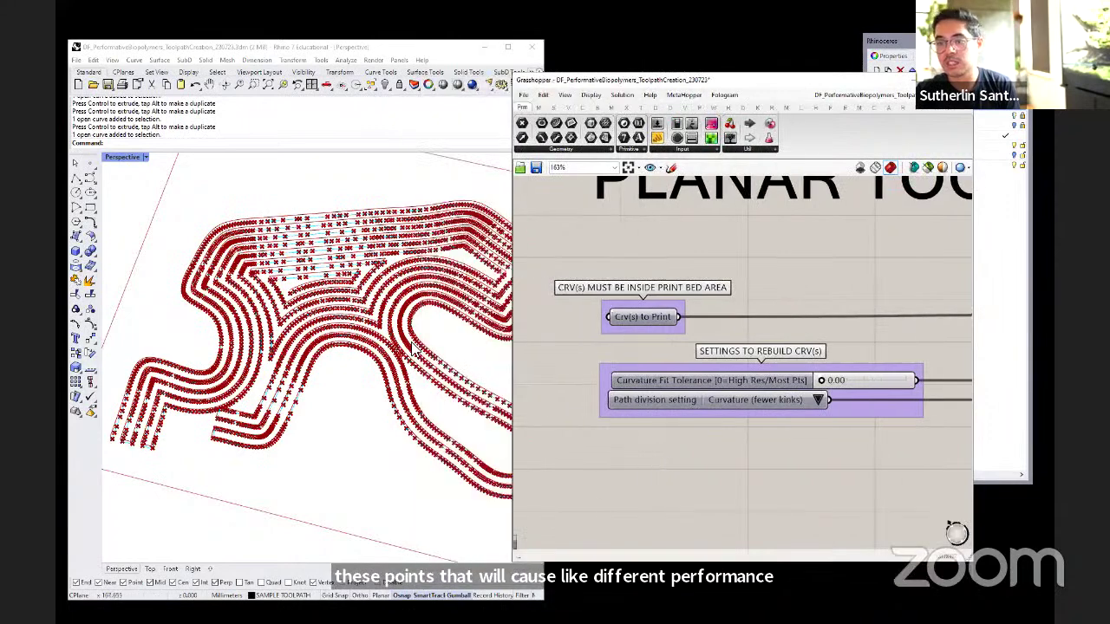
# - Compare the point spacing over the whole toolpath with the points clustered at its tight corners
pyautogui.scroll(-3, 338, 429)
pyautogui.scroll(2, 321, 399)
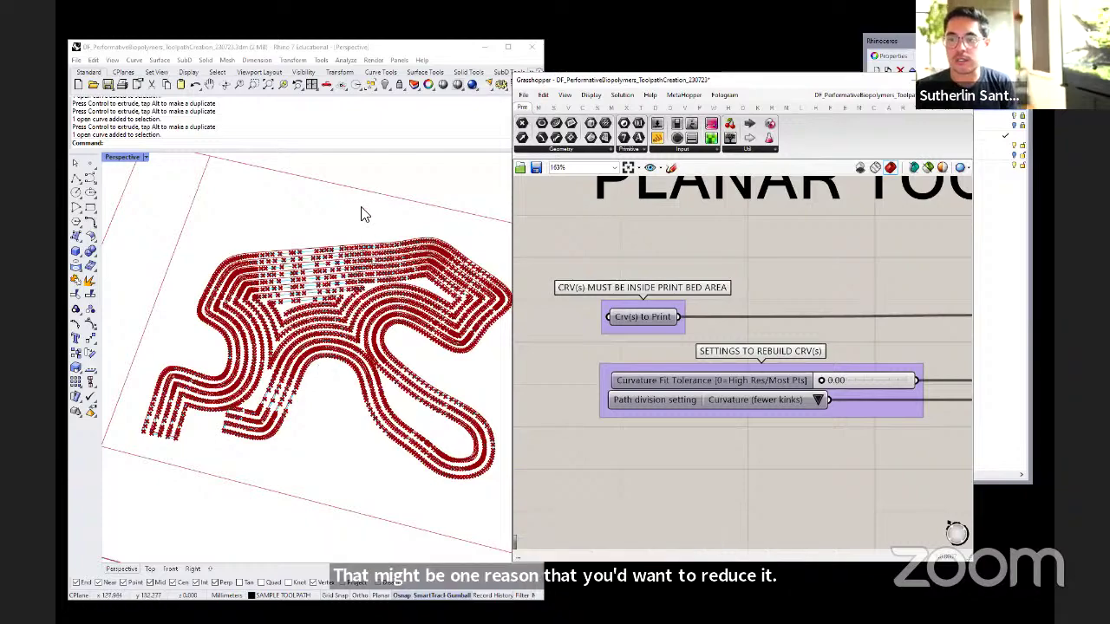
pyautogui.scroll(4, 386, 368)
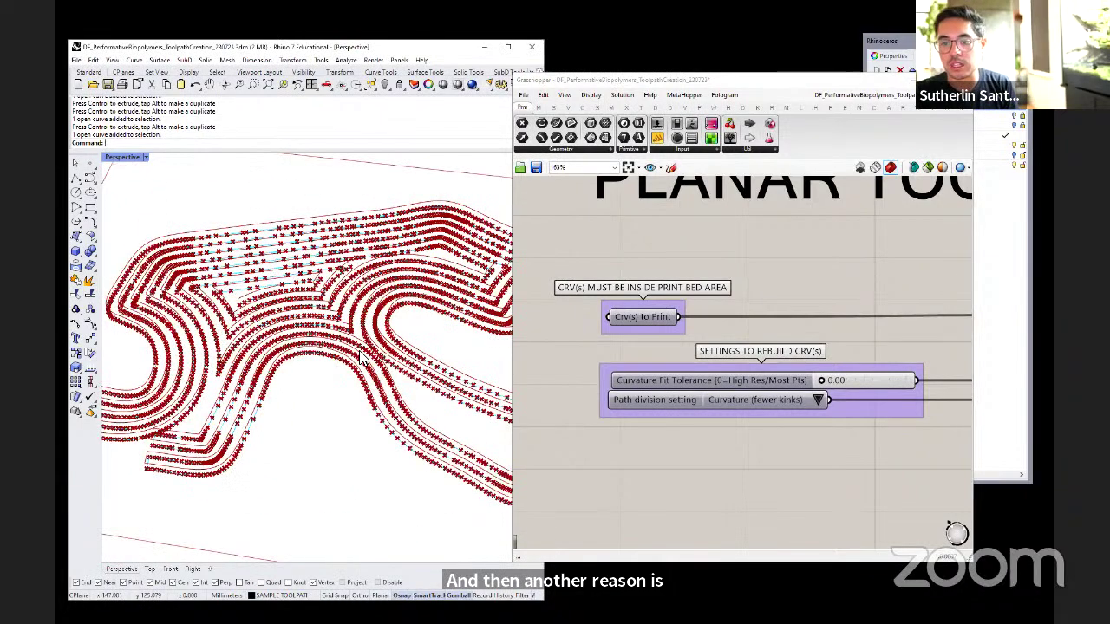
pyautogui.scroll(5, 240, 432)
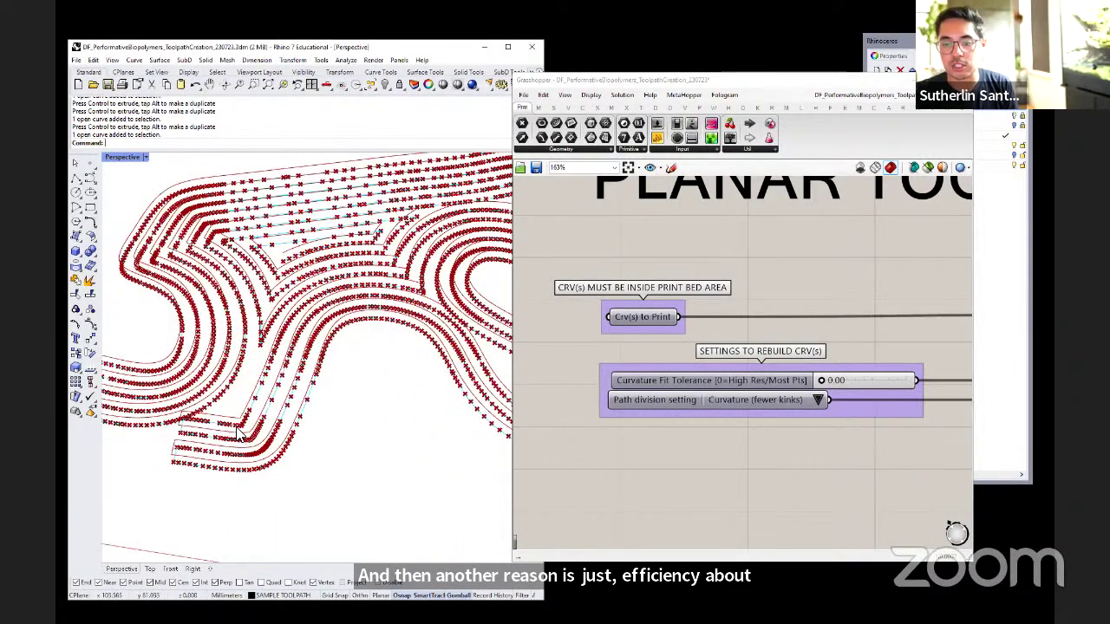
pyautogui.scroll(3, 240, 432)
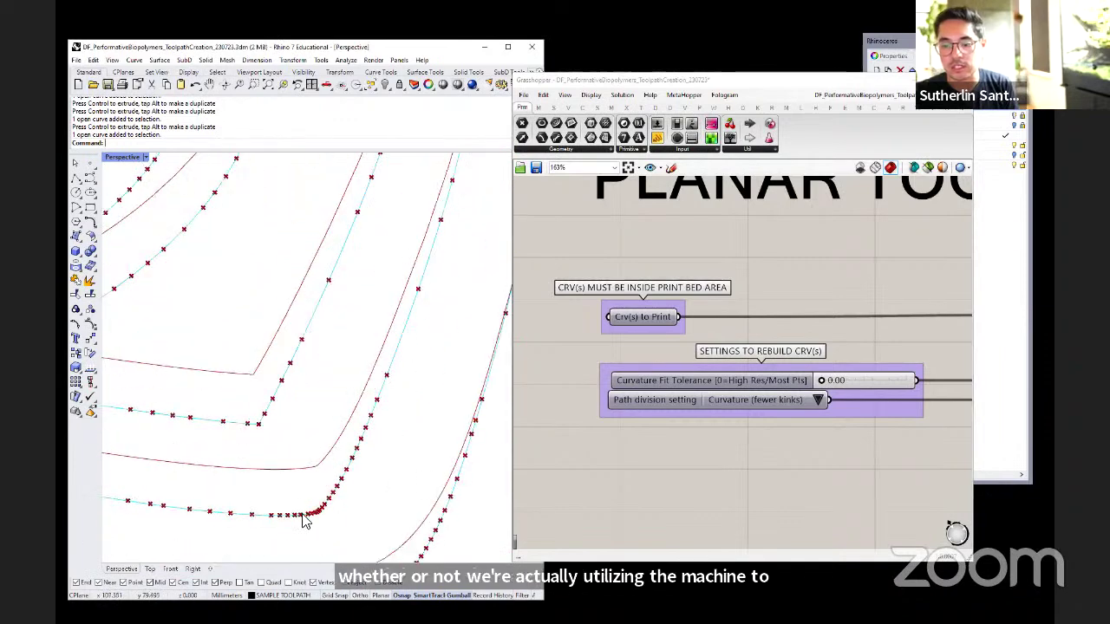
pyautogui.scroll(-2, 317, 417)
pyautogui.scroll(-3, 644, 402)
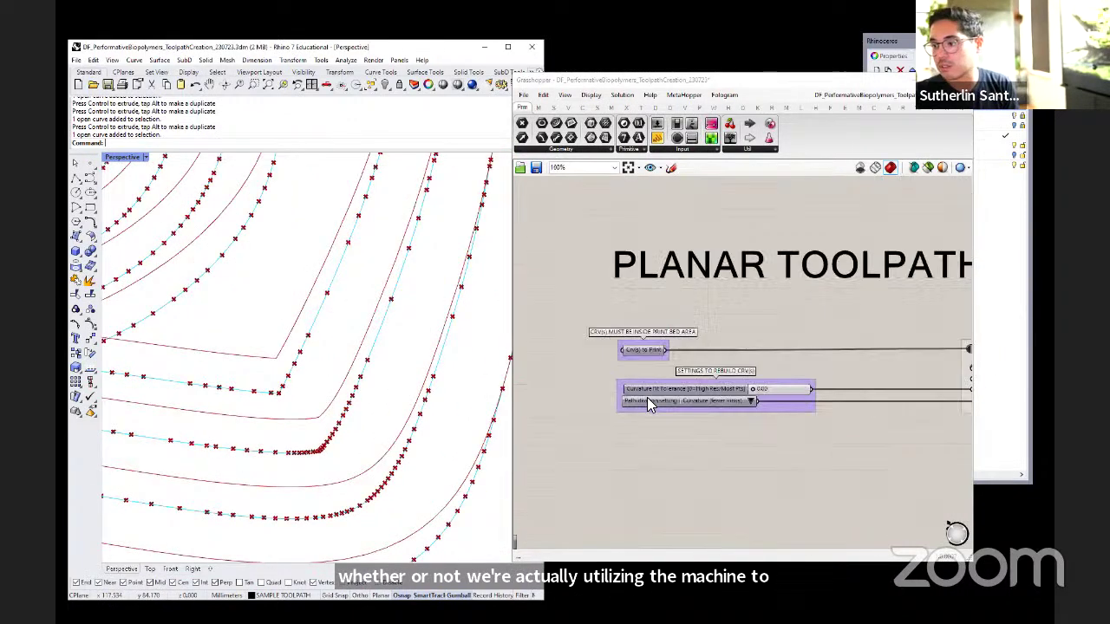
# - Set the Curvature Fit Tolerance to 0.21 to rebuild the toolpath curve with fewer target points
pyautogui.scroll(3, 716, 415)
pyautogui.scroll(-6, 347, 359)
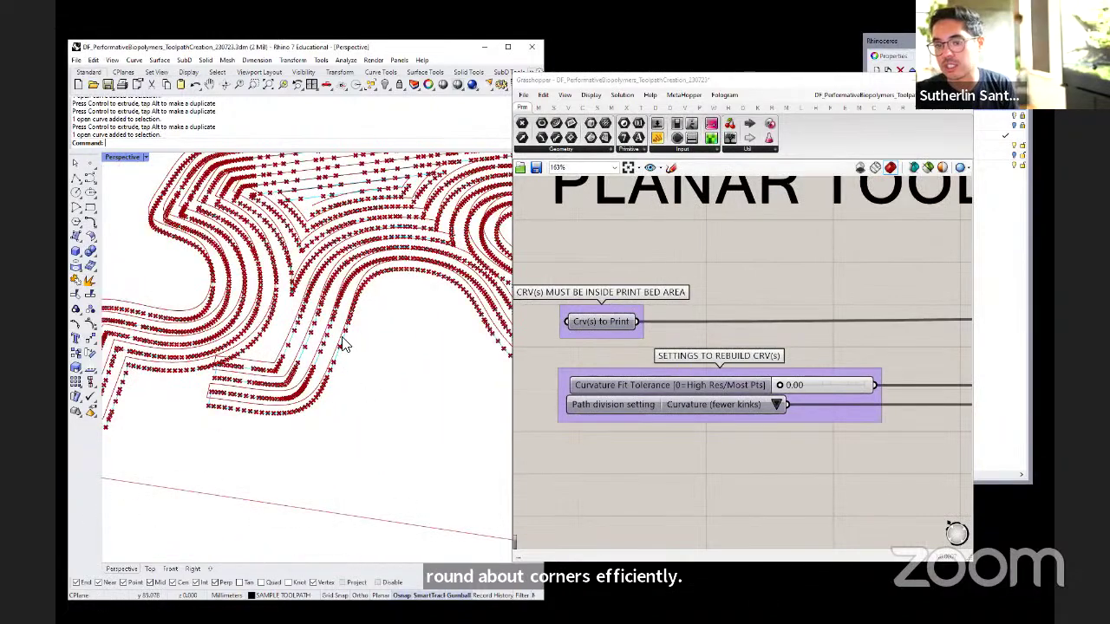
pyautogui.scroll(2, 408, 319)
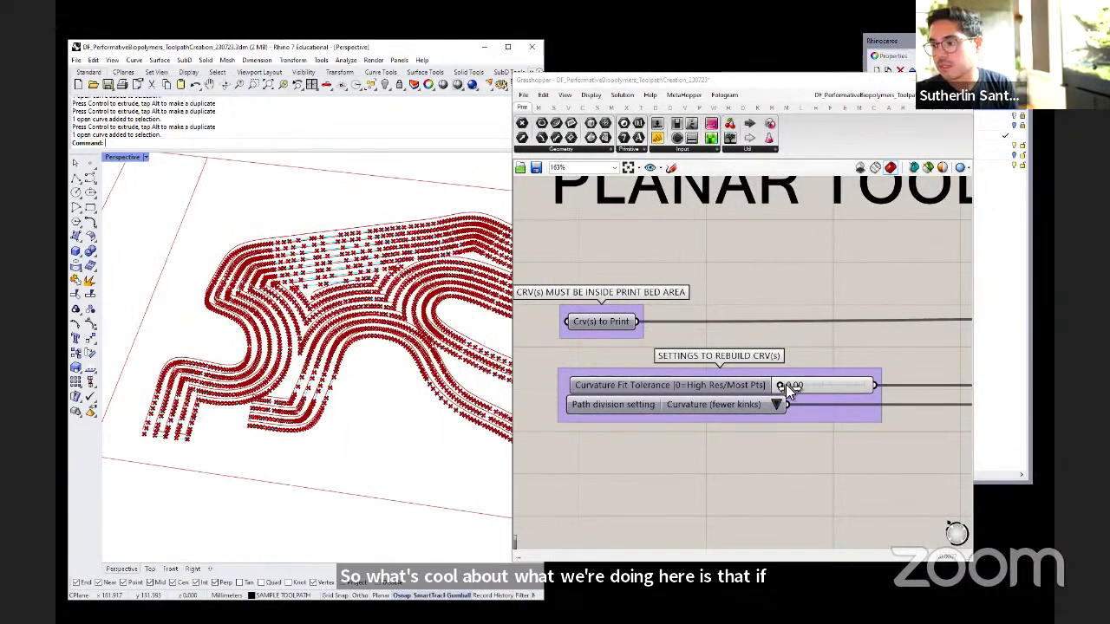
pyautogui.moveTo(781, 386)
pyautogui.mouseDown()
pyautogui.moveTo(815, 385)
pyautogui.moveTo(801, 384)
pyautogui.mouseUp()
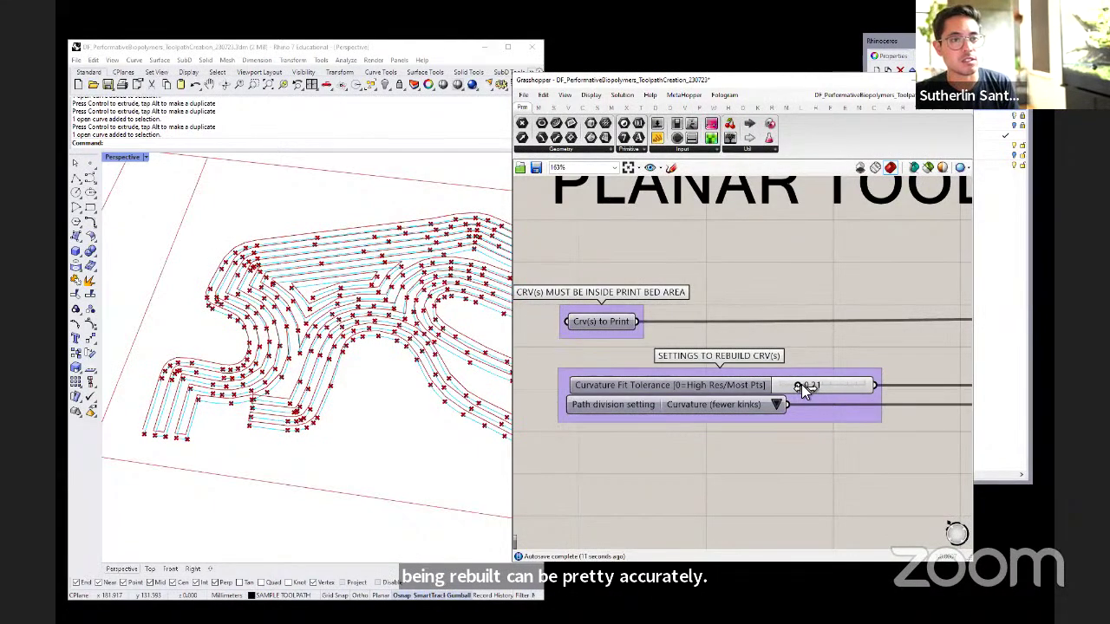
# - Switch Rhino to a maximized Top view and examine the rebuilt target points from the start of the toolpath around its first bends
pyautogui.moveTo(167, 343); pyautogui.dragTo(293, 412, button='right')
pyautogui.doubleClick(122, 158)
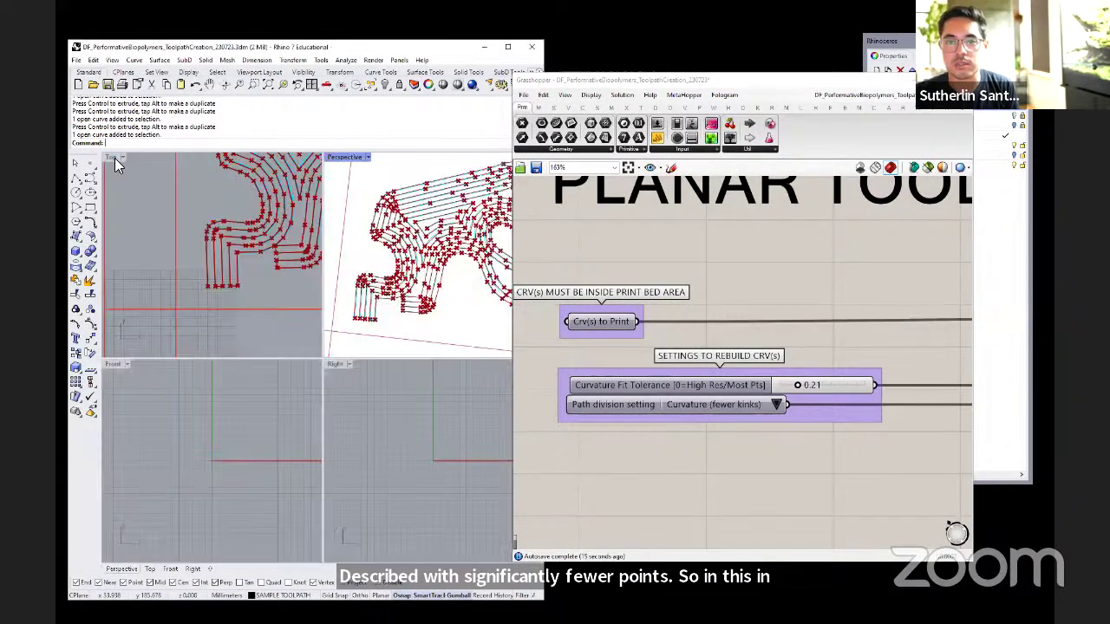
pyautogui.doubleClick(111, 156)
pyautogui.scroll(4, 337, 265)
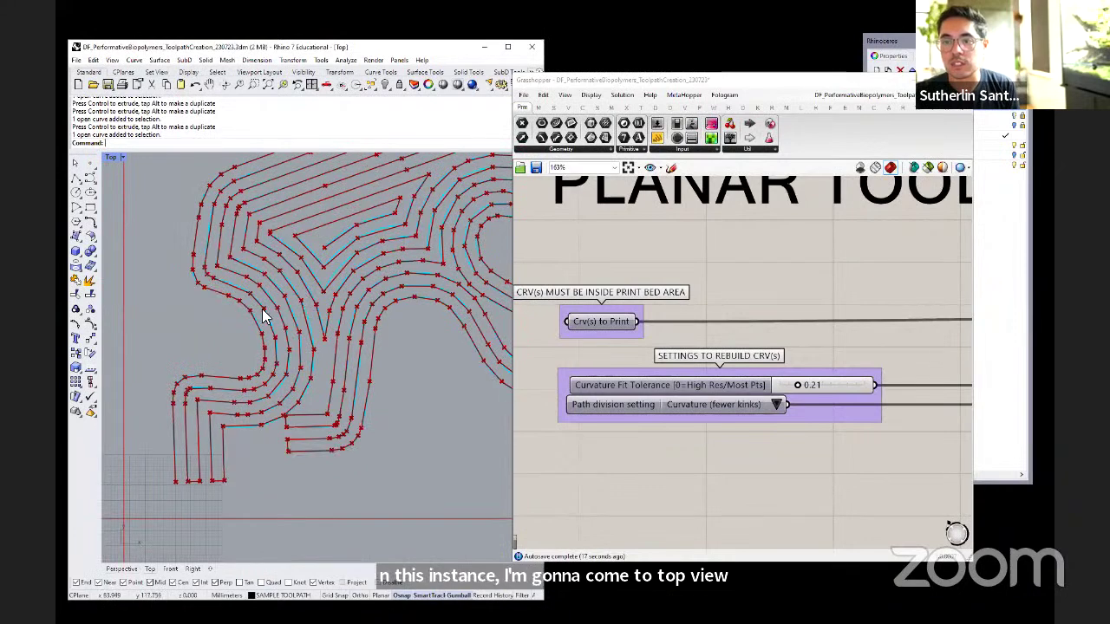
pyautogui.scroll(-2, 313, 243)
pyautogui.scroll(-2, 257, 258)
pyautogui.scroll(4, 232, 312)
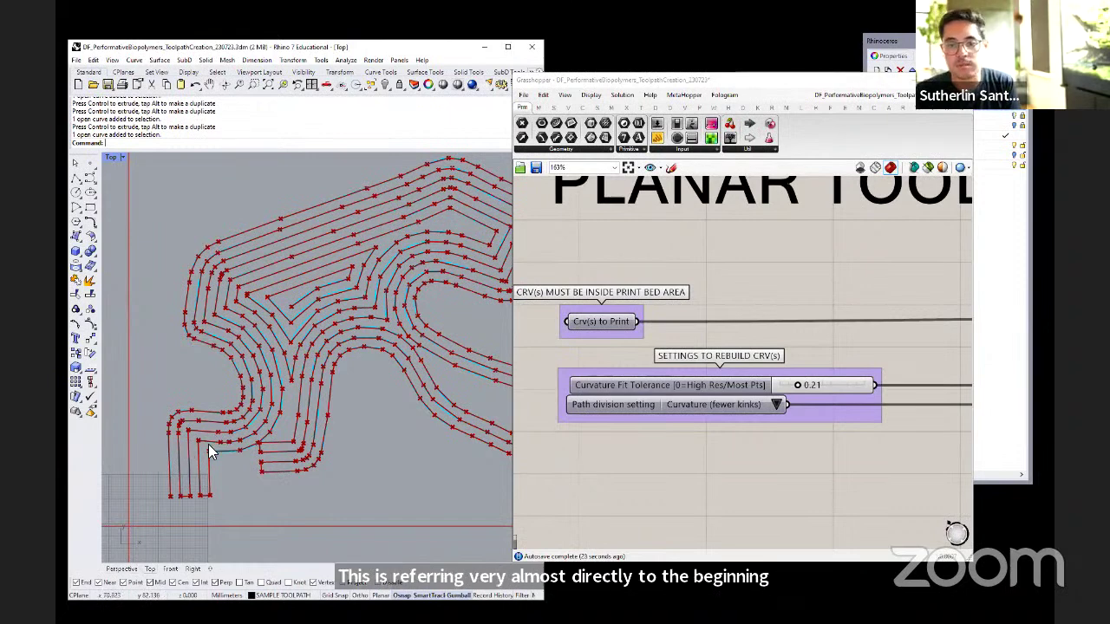
pyautogui.scroll(3, 197, 411)
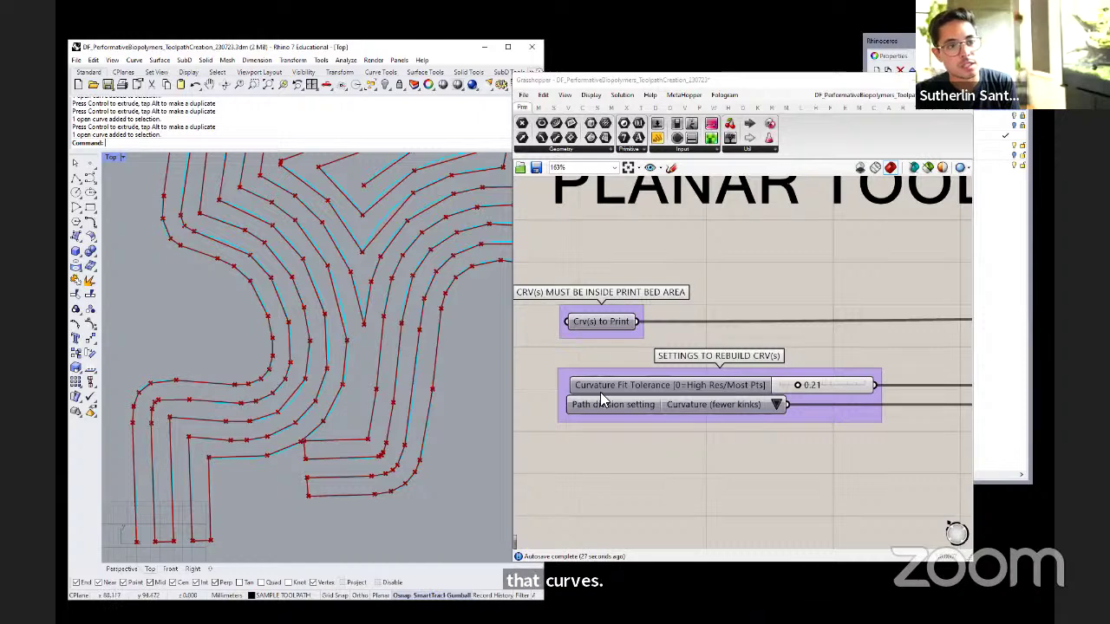
# - Set the Curvature Fit Tolerance to 0.33 and shift the Grasshopper window aside to uncover more of the Rhino viewport
pyautogui.moveTo(797, 389); pyautogui.dragTo(808, 389)
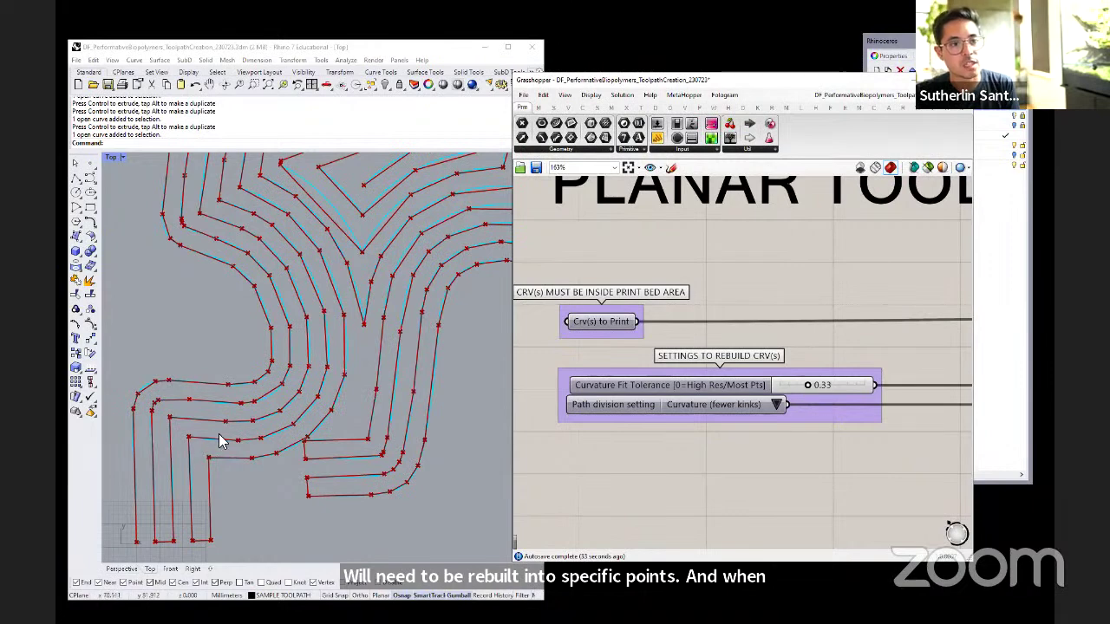
pyautogui.scroll(-4, 638, 324)
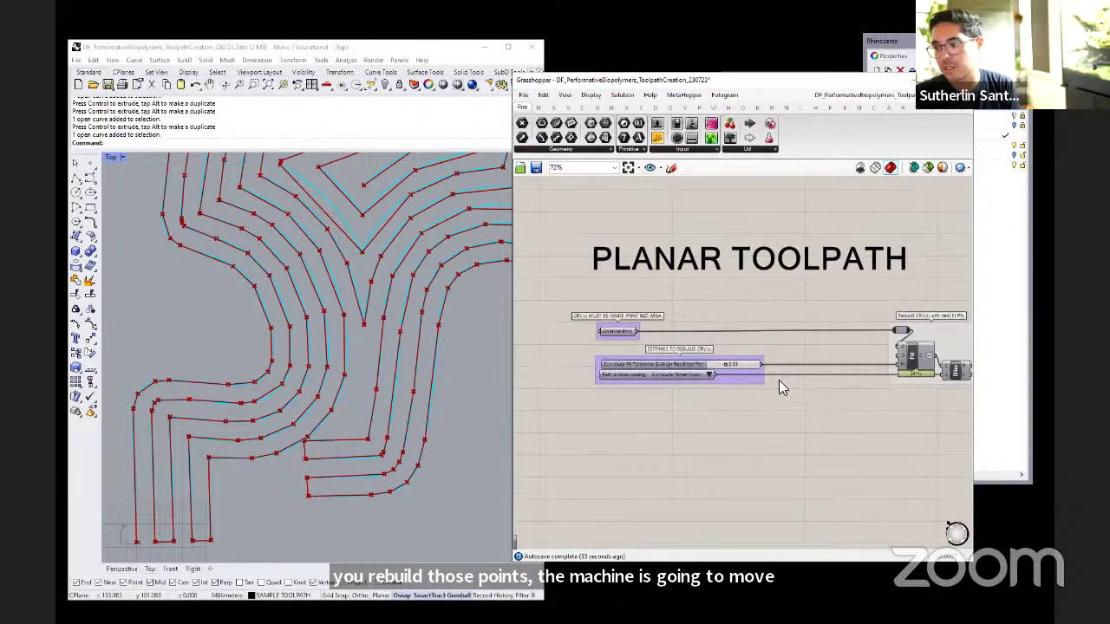
pyautogui.scroll(2, 773, 402)
pyautogui.scroll(2, 898, 388)
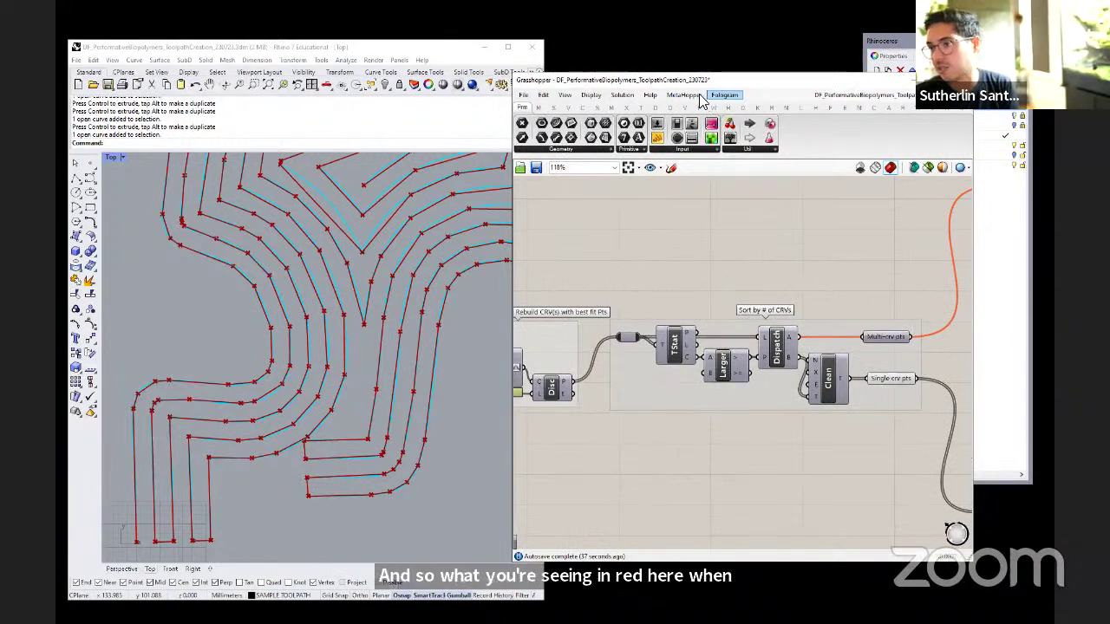
pyautogui.moveTo(750, 84); pyautogui.dragTo(789, 86)
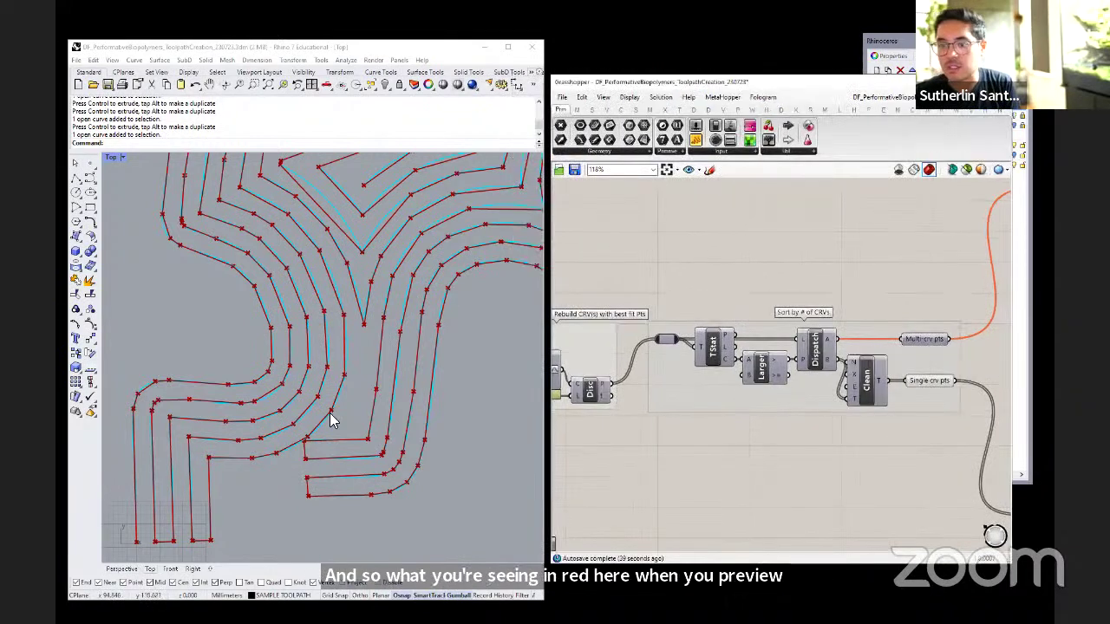
# - Compare the red rebuilt path with the original blue curve around the rounded bend near the toolpath's start
pyautogui.scroll(3, 251, 386)
pyautogui.scroll(2, 260, 392)
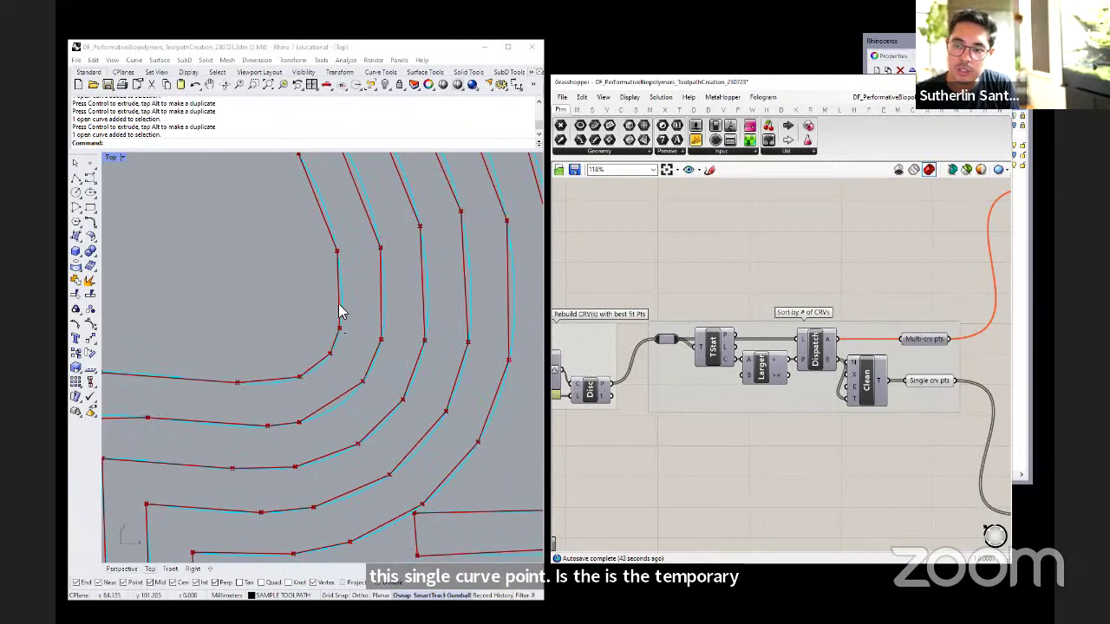
pyautogui.scroll(-3, 288, 381)
pyautogui.scroll(-5, 282, 401)
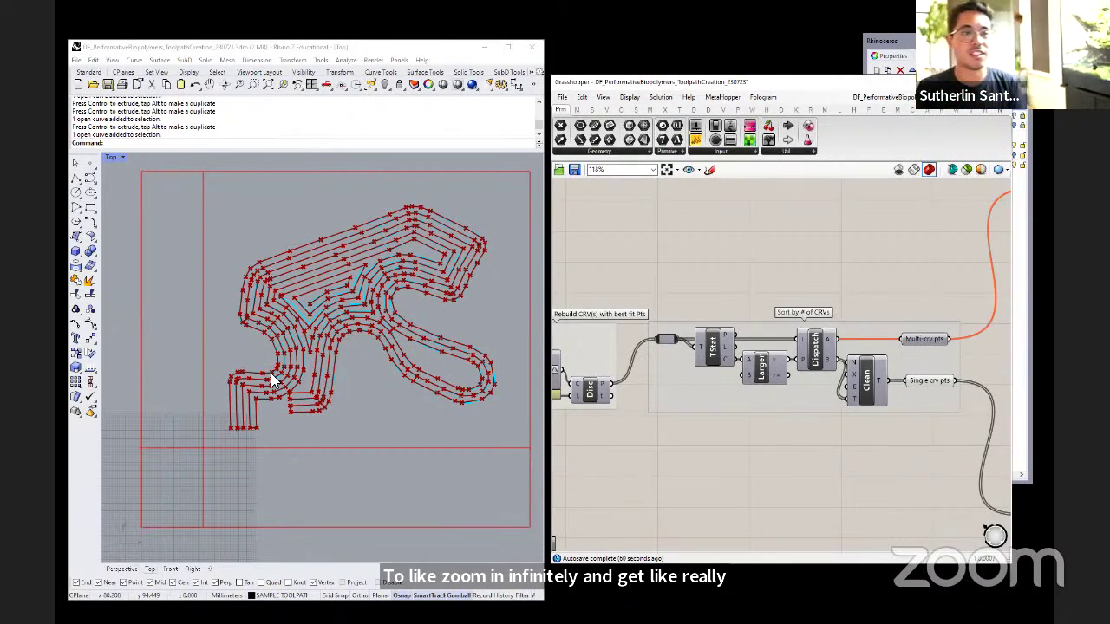
pyautogui.scroll(6, 273, 383)
pyautogui.scroll(2, 280, 386)
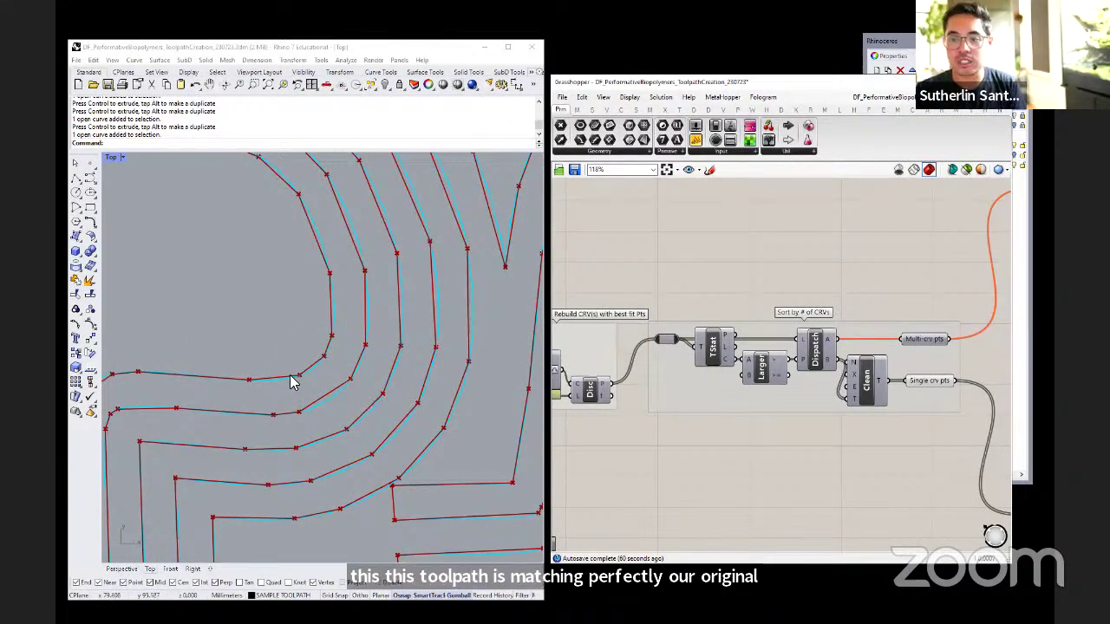
pyautogui.scroll(-3, 281, 399)
pyautogui.scroll(4, 277, 398)
pyautogui.scroll(-5, 276, 403)
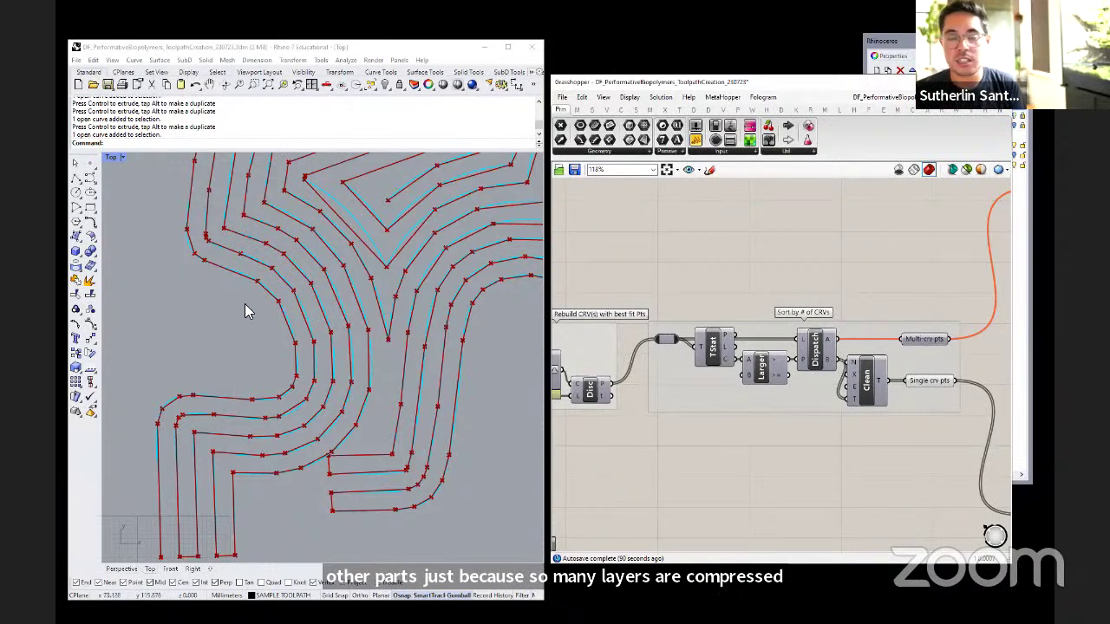
# - Examine the deviation between the rebuilt path and the original curve over the whole toolpath and at its inner V-shaped corner
pyautogui.scroll(-5, 227, 319)
pyautogui.scroll(3, 287, 298)
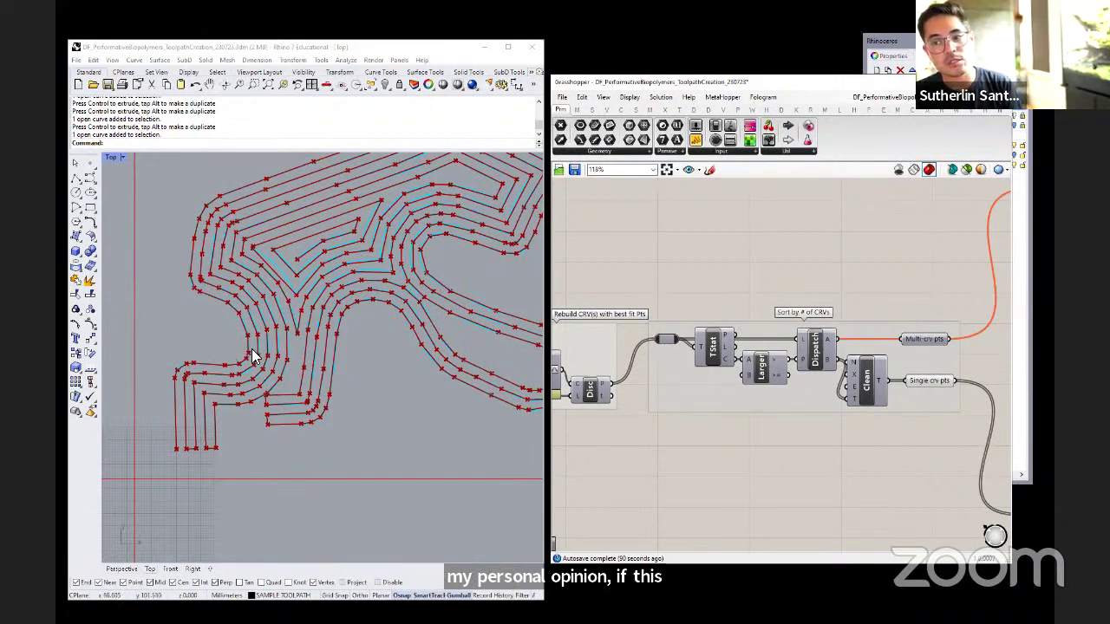
pyautogui.scroll(-2, 251, 350)
pyautogui.scroll(3, 396, 295)
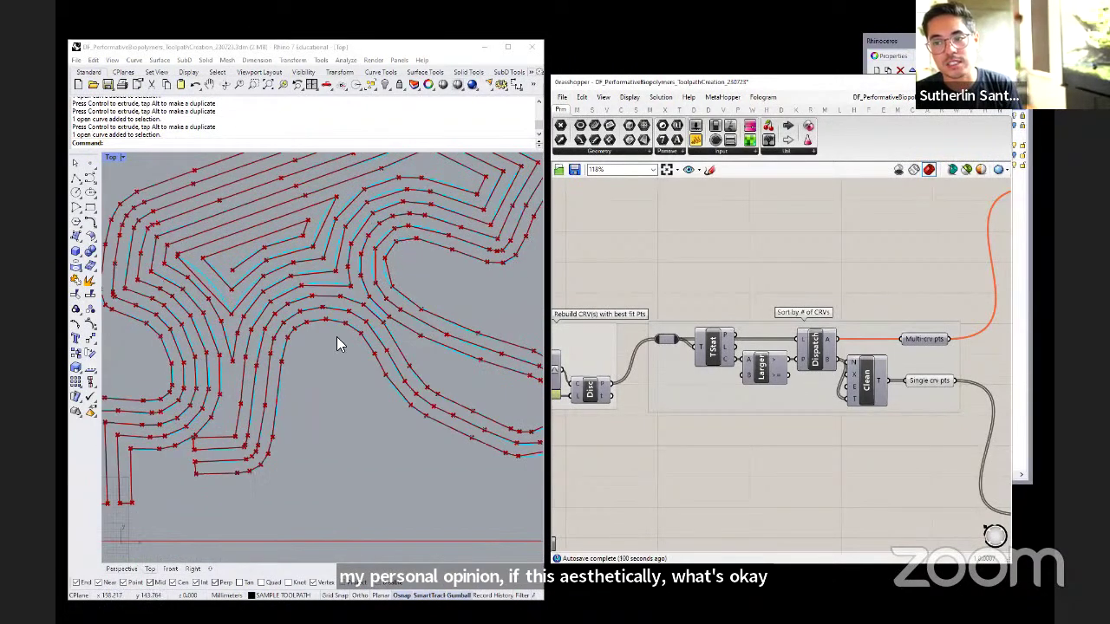
pyautogui.scroll(-2, 329, 363)
pyautogui.scroll(-1, 298, 319)
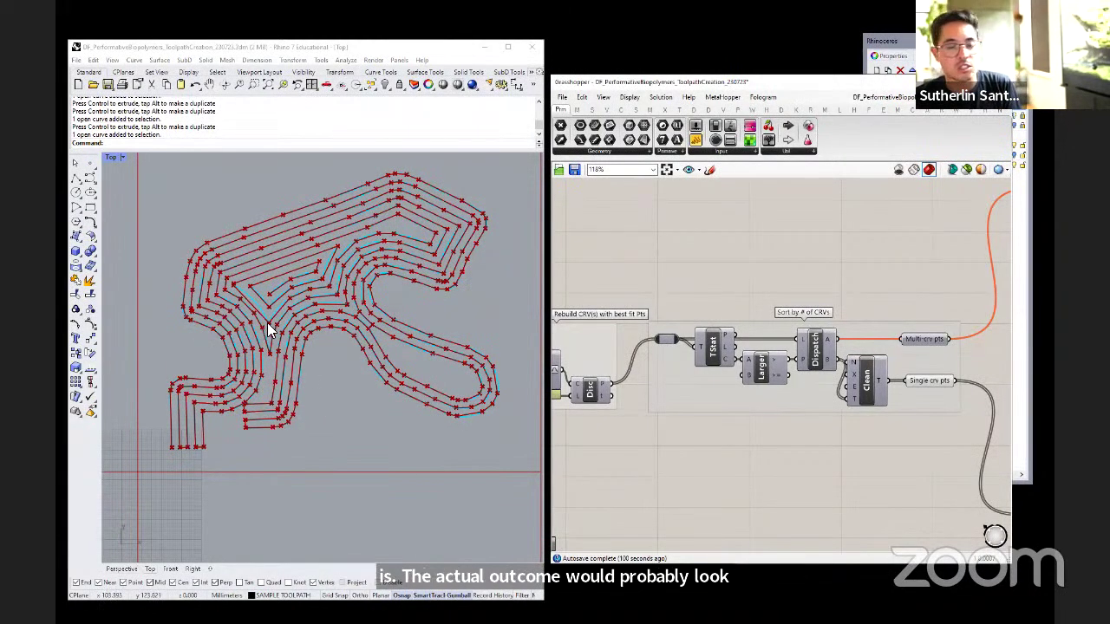
pyautogui.scroll(5, 264, 286)
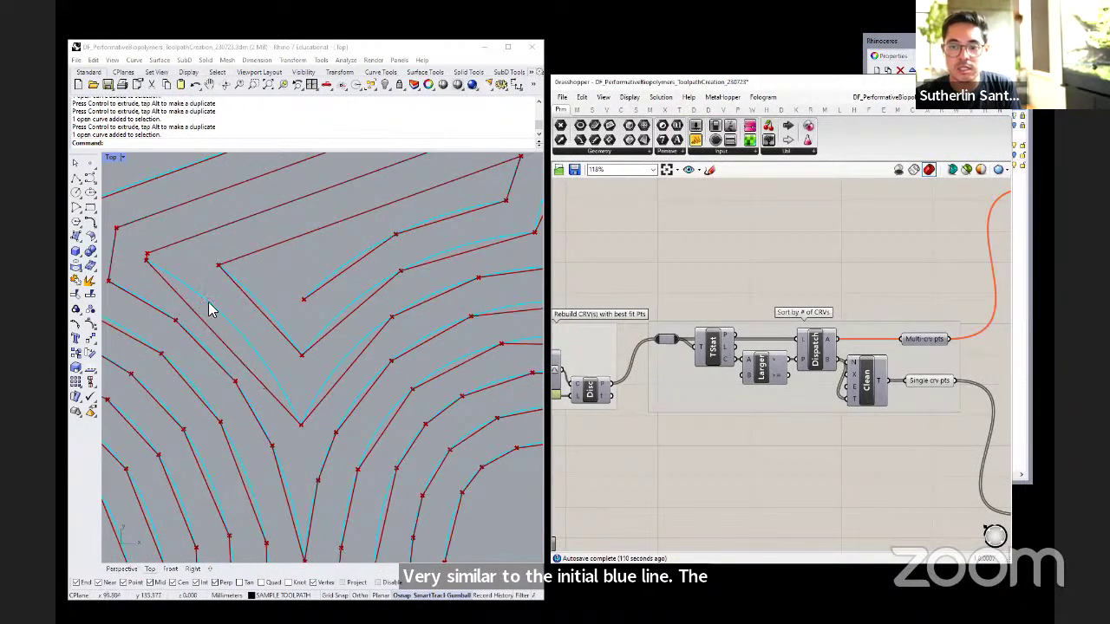
pyautogui.scroll(-2, 246, 317)
pyautogui.scroll(-3, 247, 317)
pyautogui.scroll(-3, 780, 434)
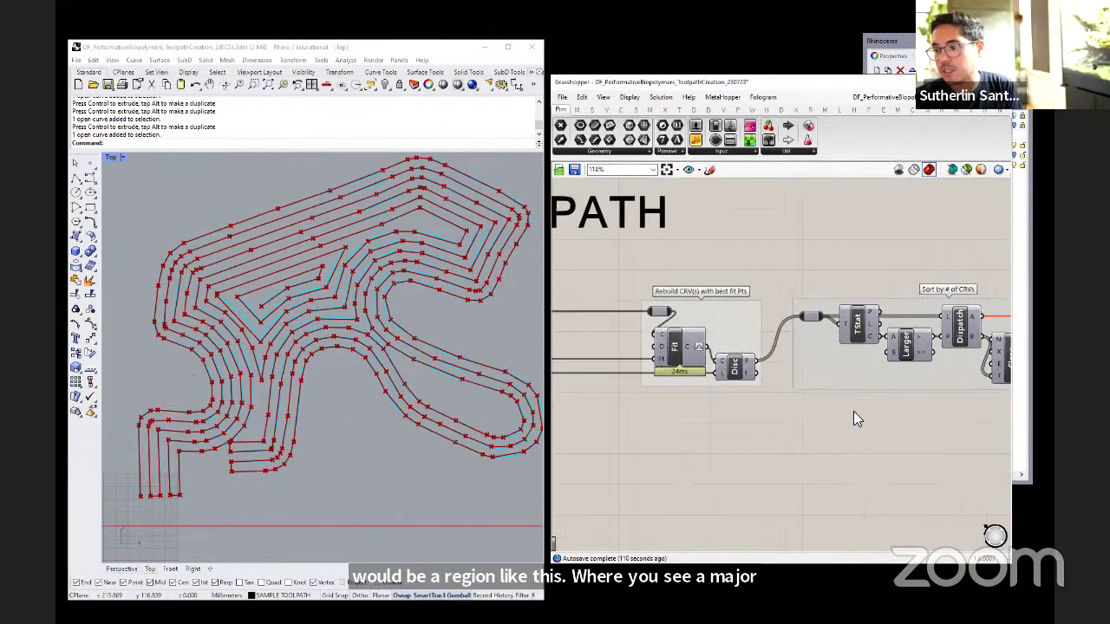
# - Lower the Curvature Fit Tolerance to 0.28 to increase the resolution of the rebuilt curve
pyautogui.moveTo(592, 390); pyautogui.dragTo(716, 373, button='right')
pyautogui.scroll(4, 716, 373)
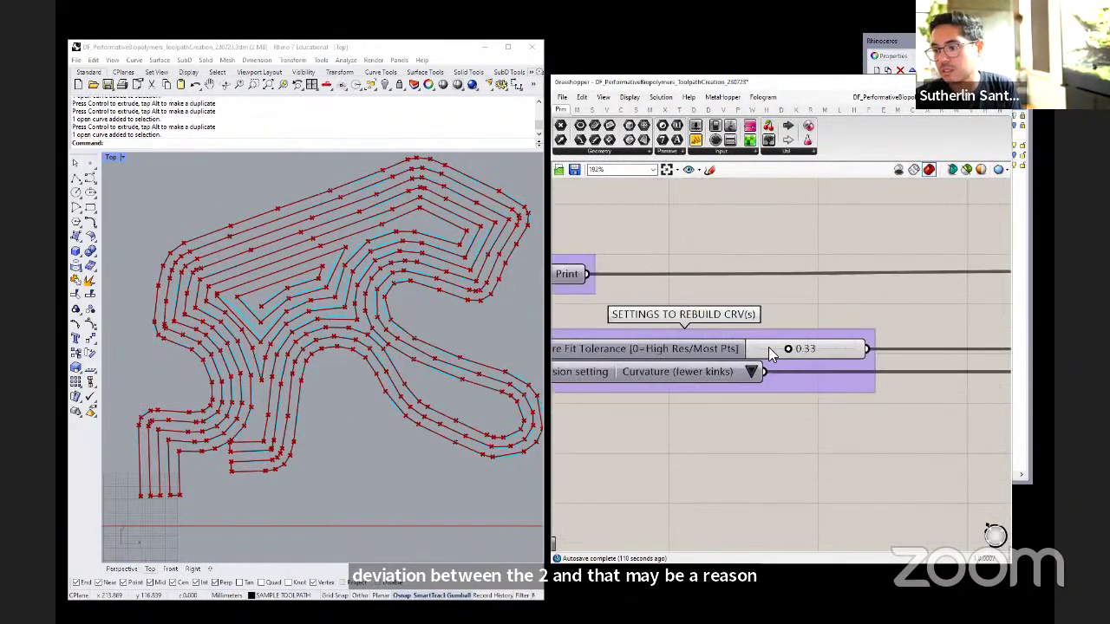
pyautogui.moveTo(789, 351); pyautogui.dragTo(784, 349)
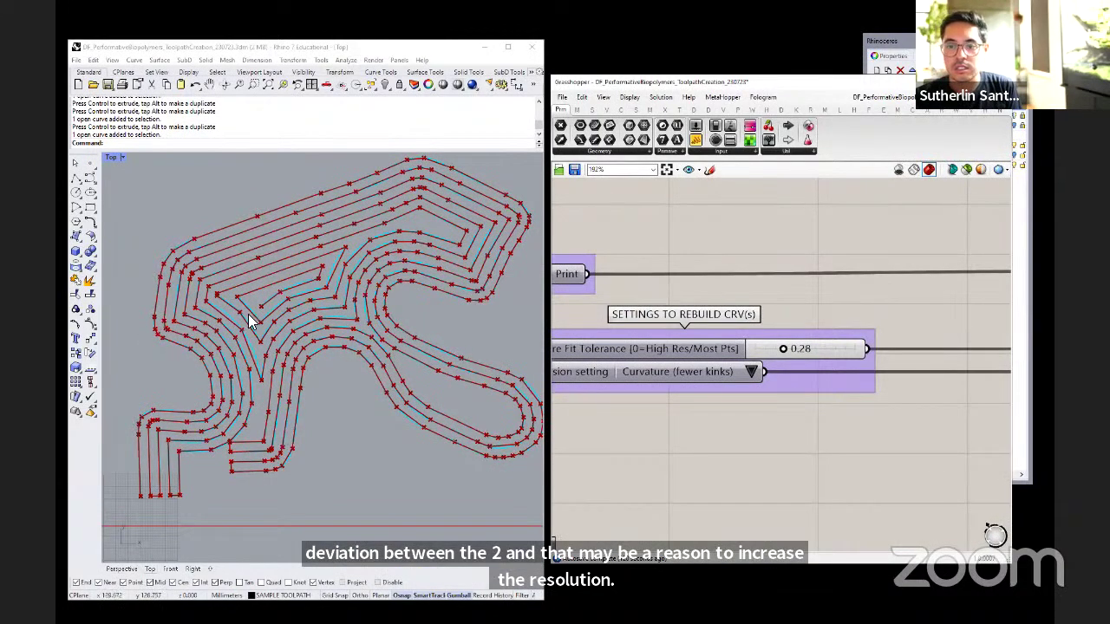
# - Check how closely the rebuilt points follow the arc beside the inner V-shaped corner and across the full toolpath
pyautogui.scroll(5, 249, 321)
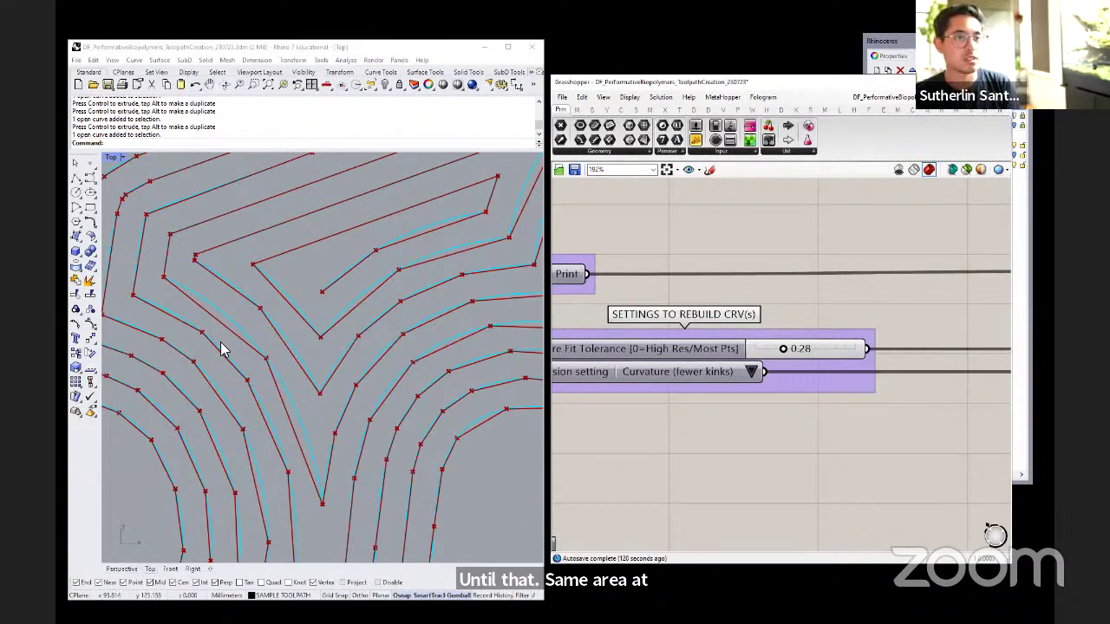
pyautogui.scroll(-5, 179, 302)
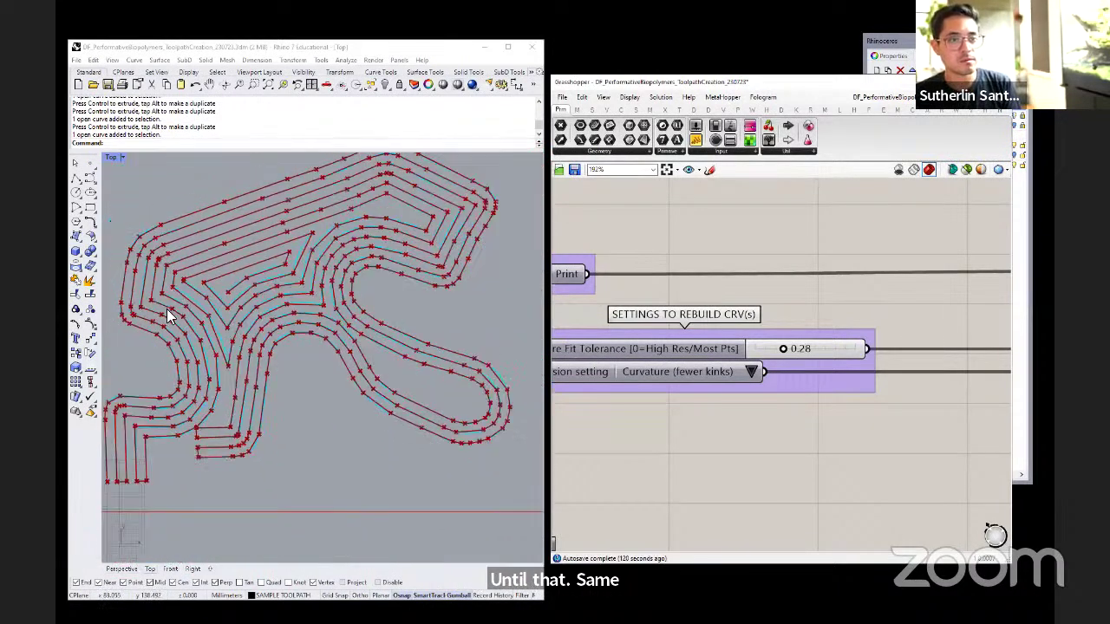
pyautogui.scroll(-3, 173, 316)
pyautogui.moveTo(246, 392); pyautogui.dragTo(322, 404, button='right')
pyautogui.scroll(-2, 319, 373)
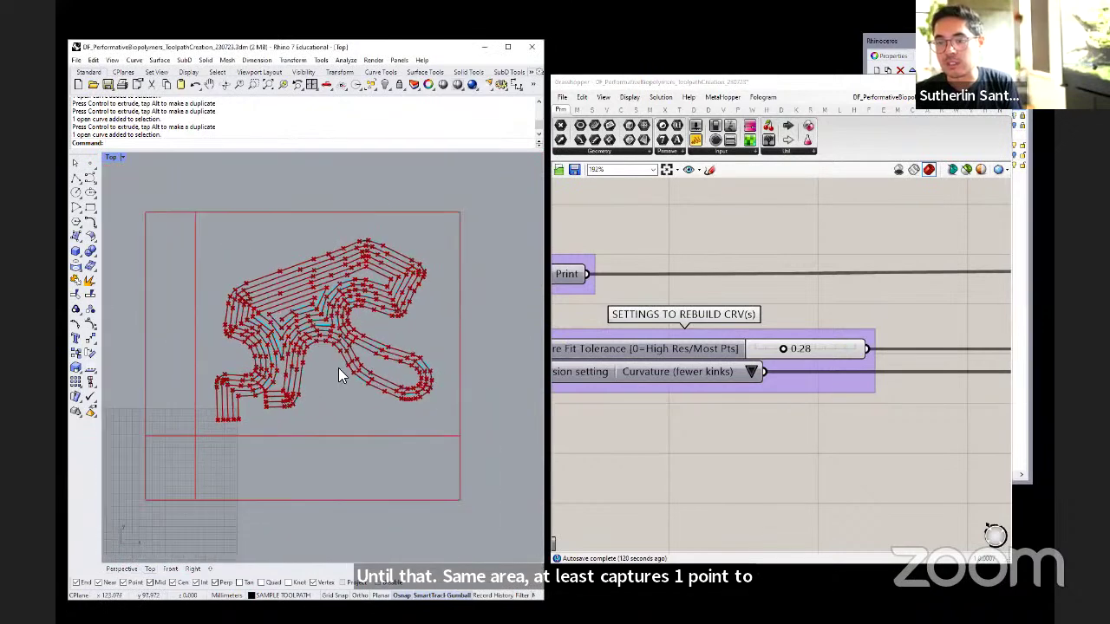
pyautogui.scroll(-1, 774, 369)
pyautogui.scroll(1, 638, 376)
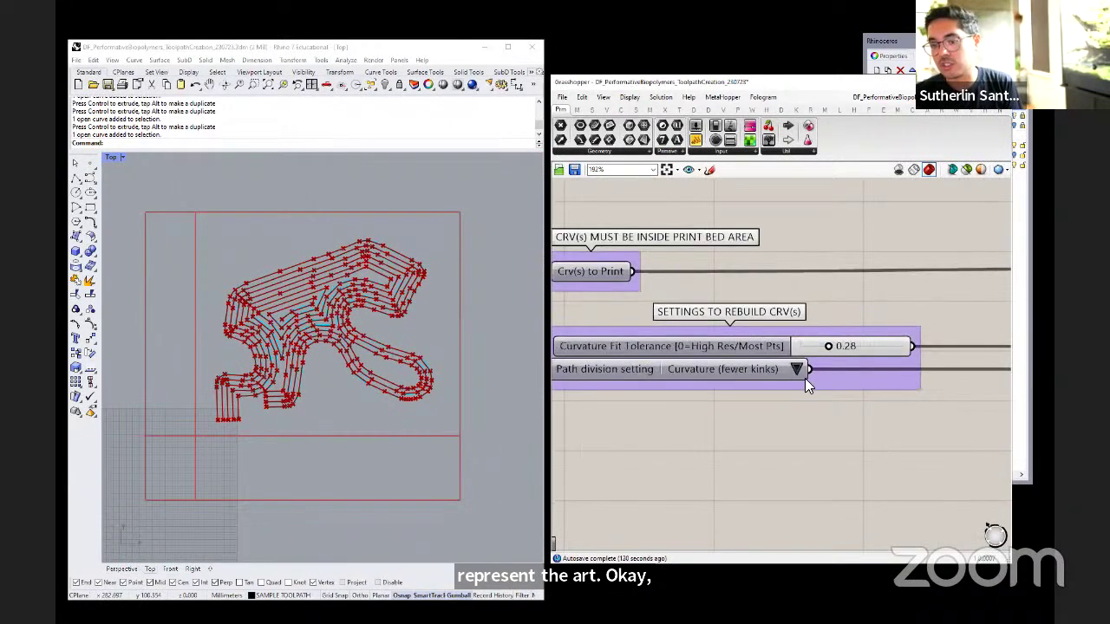
# - Switch the Path division setting to Tangency (more kinks) for comparison and return it to Curvature (fewer kinks)
pyautogui.click(607, 373)
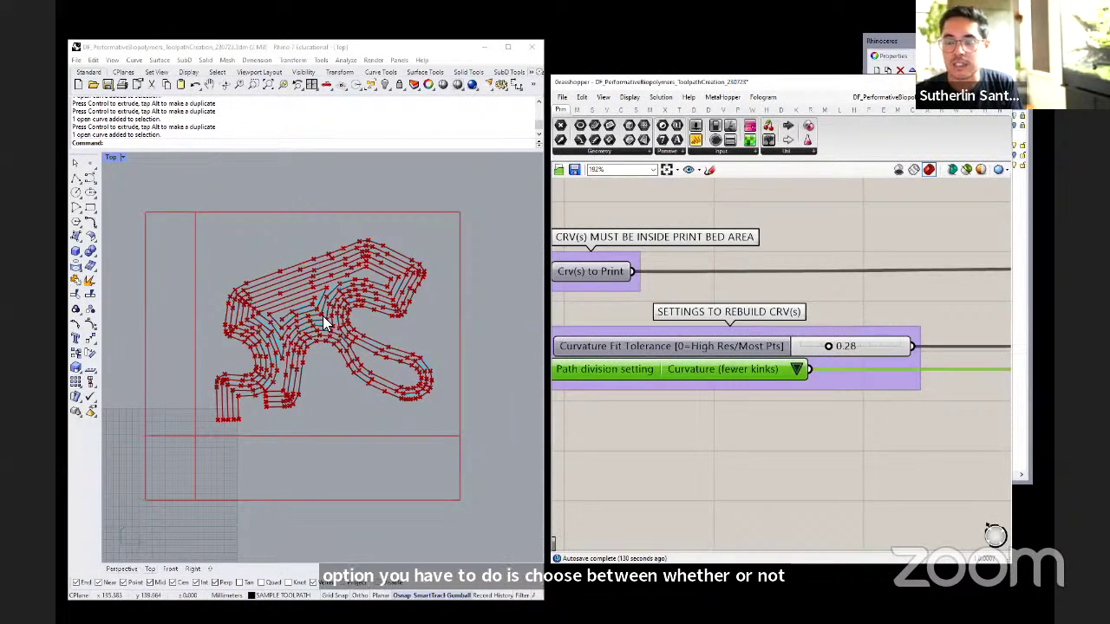
pyautogui.scroll(3, 319, 316)
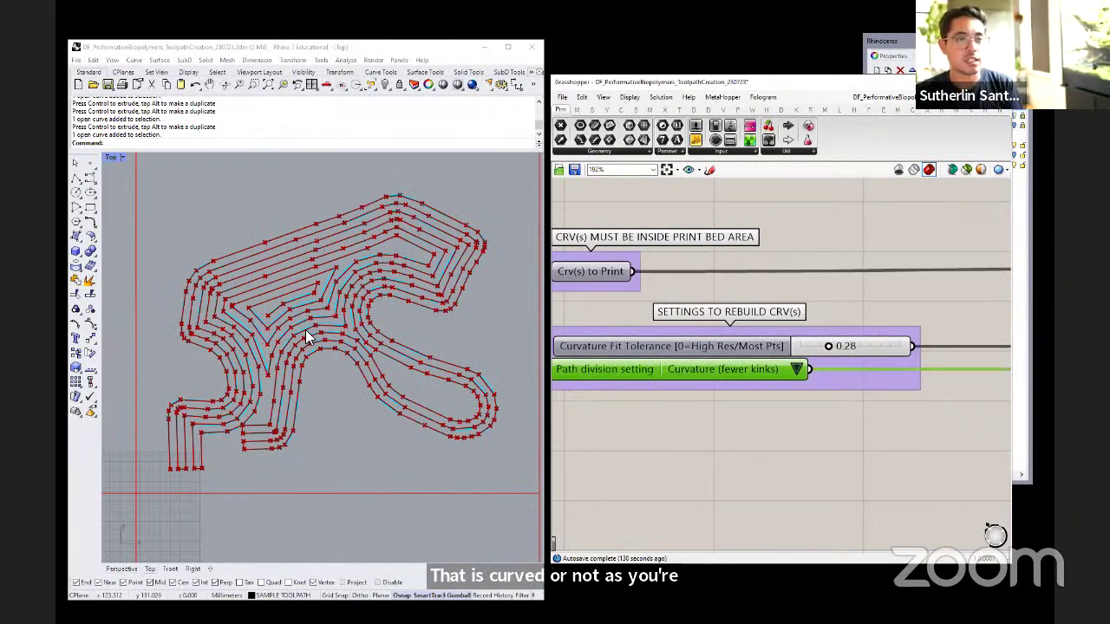
pyautogui.click(820, 446)
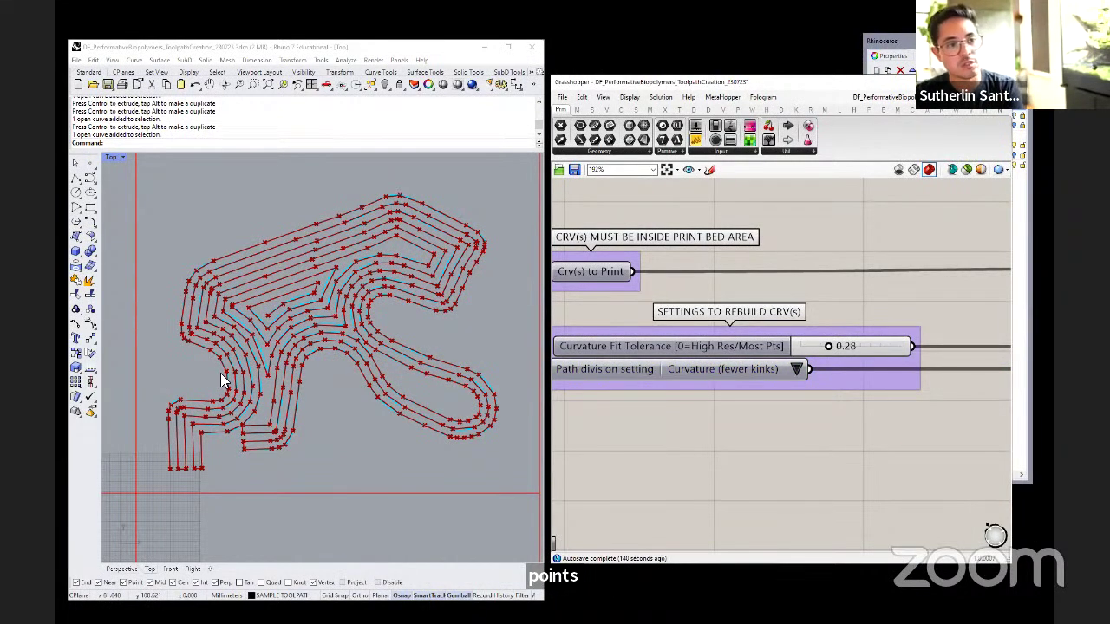
pyautogui.click(796, 368)
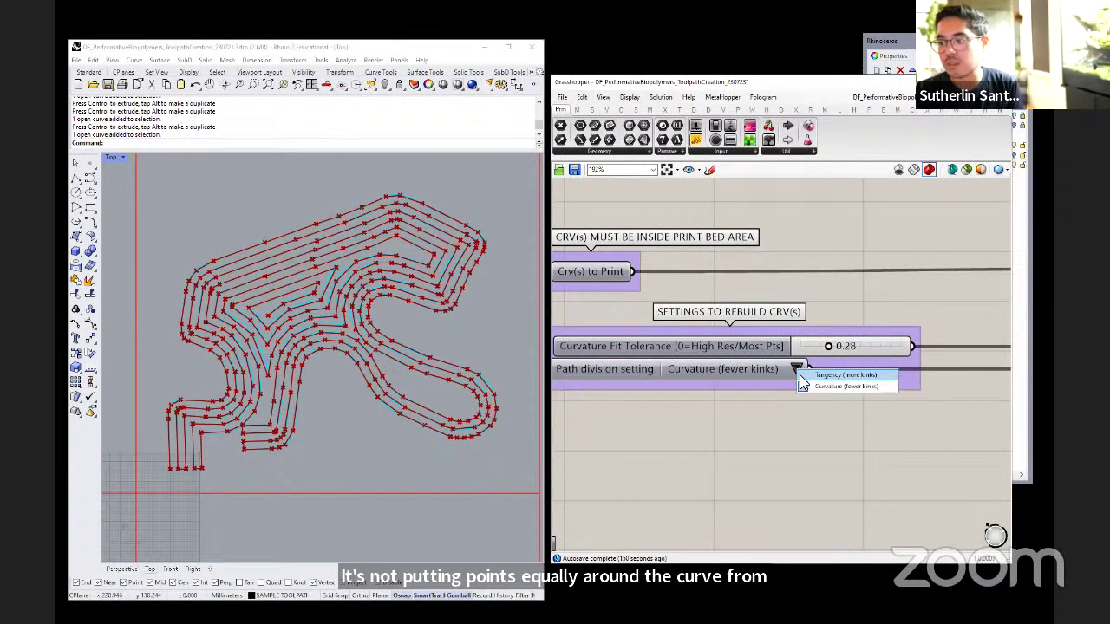
pyautogui.click(800, 376)
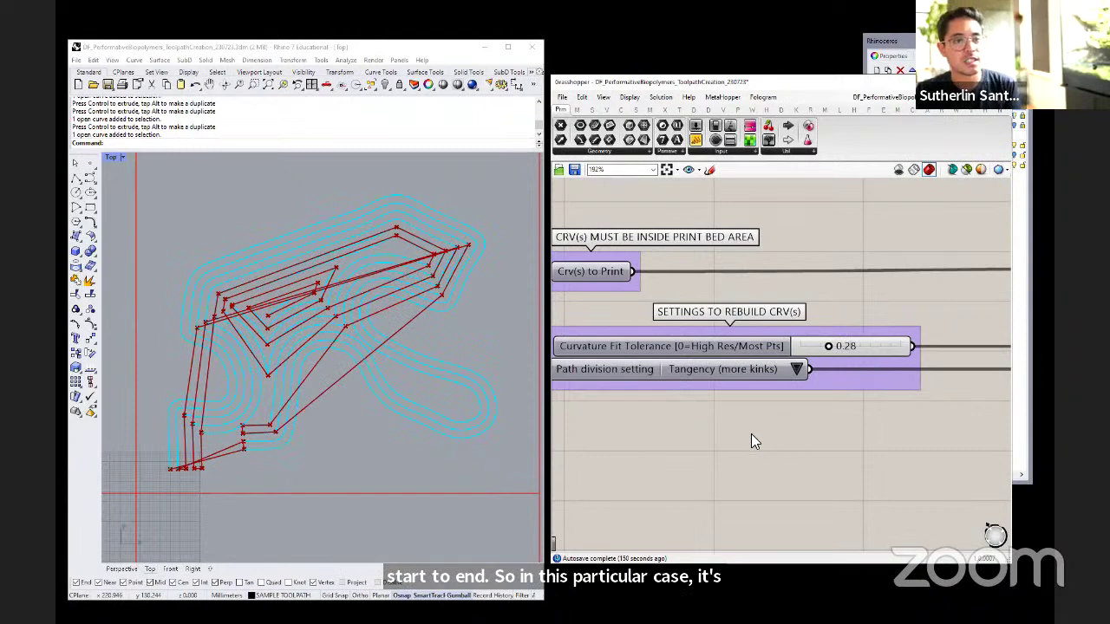
pyautogui.click(795, 368)
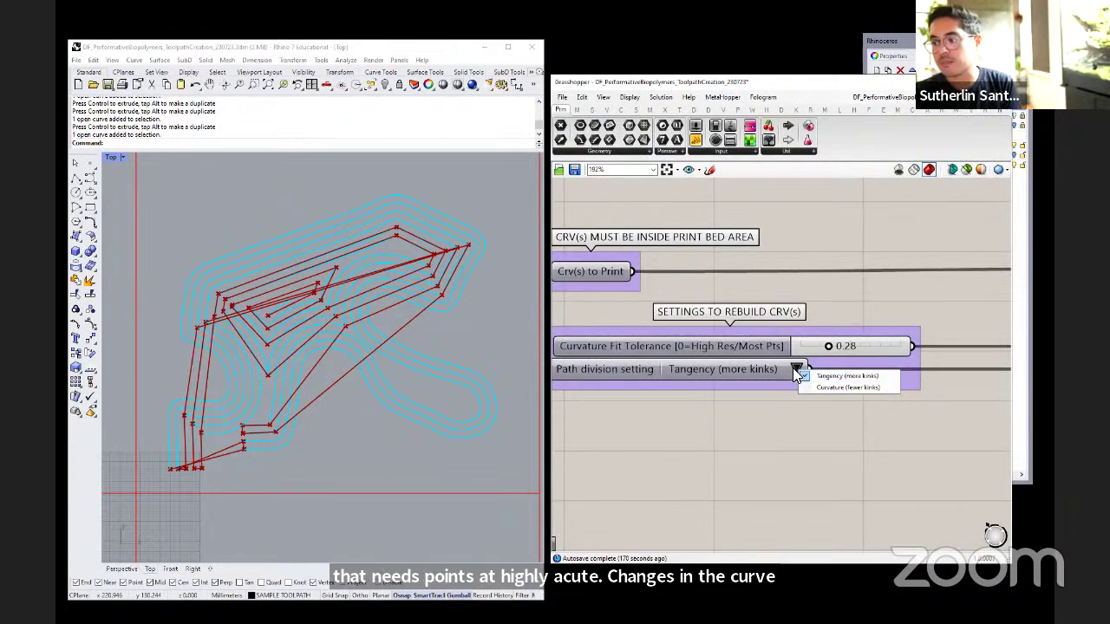
pyautogui.click(810, 387)
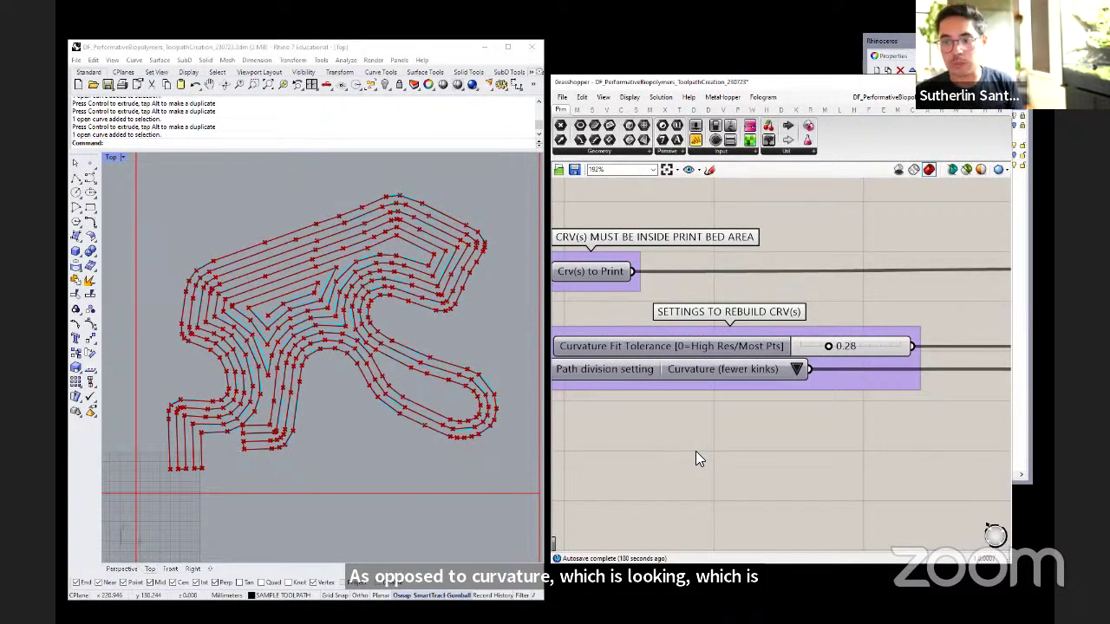
# - Draw an open zigzag polyline of long, slanted, roughly parallel segments in the empty area above the print bed
pyautogui.click(75, 178)
pyautogui.click(249, 271)
pyautogui.click(370, 227)
pyautogui.click(391, 229)
pyautogui.click(241, 288)
pyautogui.click(246, 294)
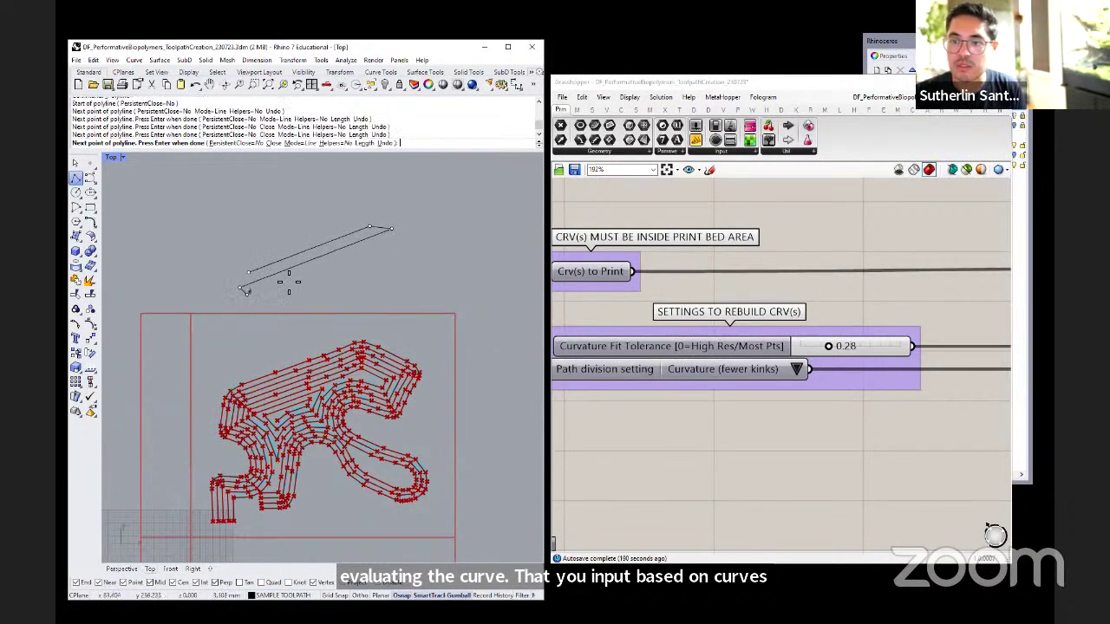
pyautogui.click(429, 229)
pyautogui.click(434, 235)
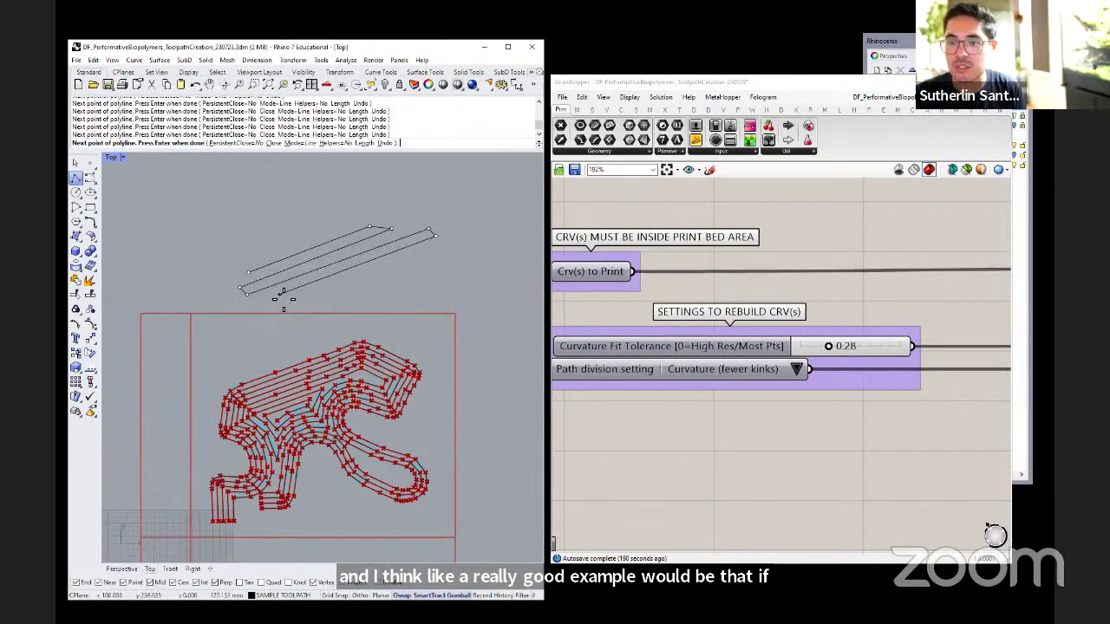
pyautogui.press('Return')
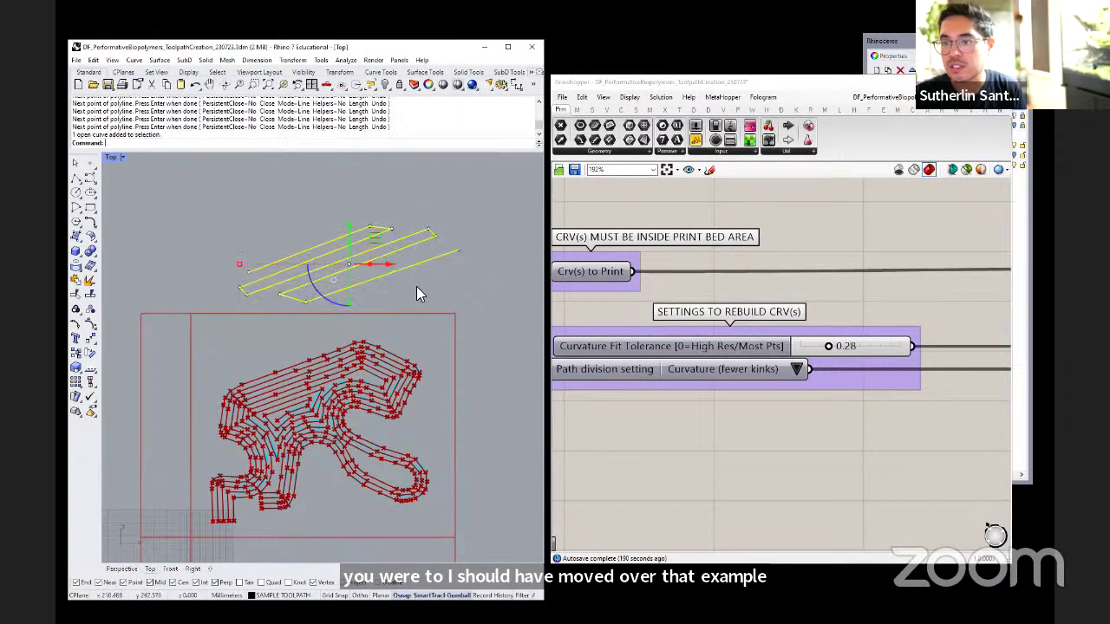
# - Assign the zigzag polyline as the single input curve of the Crv(s) to Print parameter
pyautogui.moveTo(622, 441); pyautogui.dragTo(705, 443, button='right')
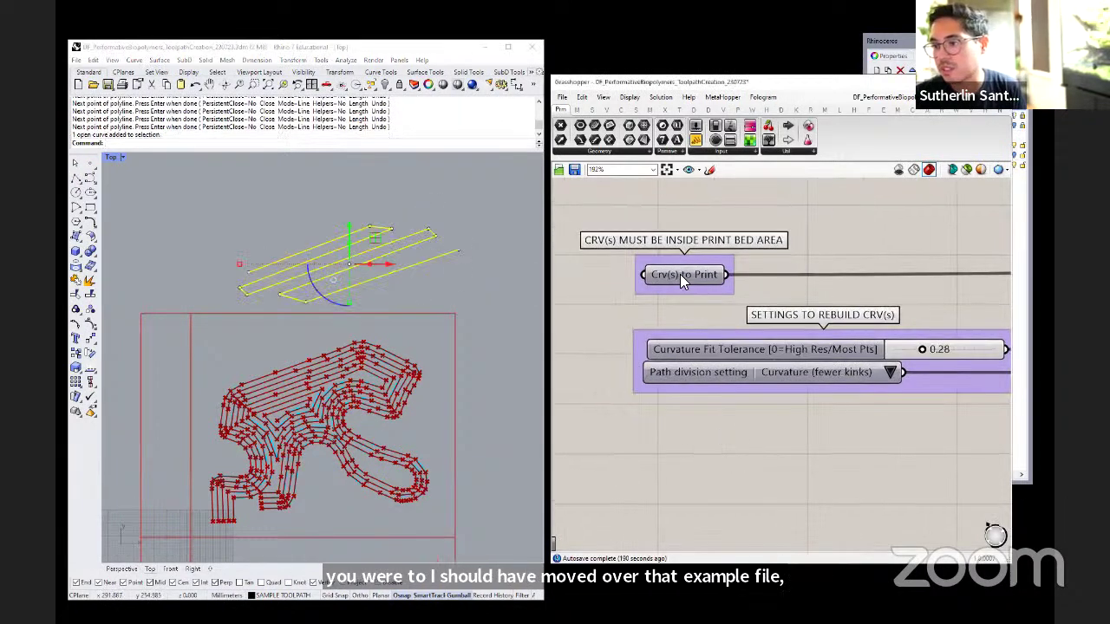
pyautogui.rightClick(679, 274)
pyautogui.click(719, 417)
pyautogui.click(467, 282)
pyautogui.scroll(2, 754, 406)
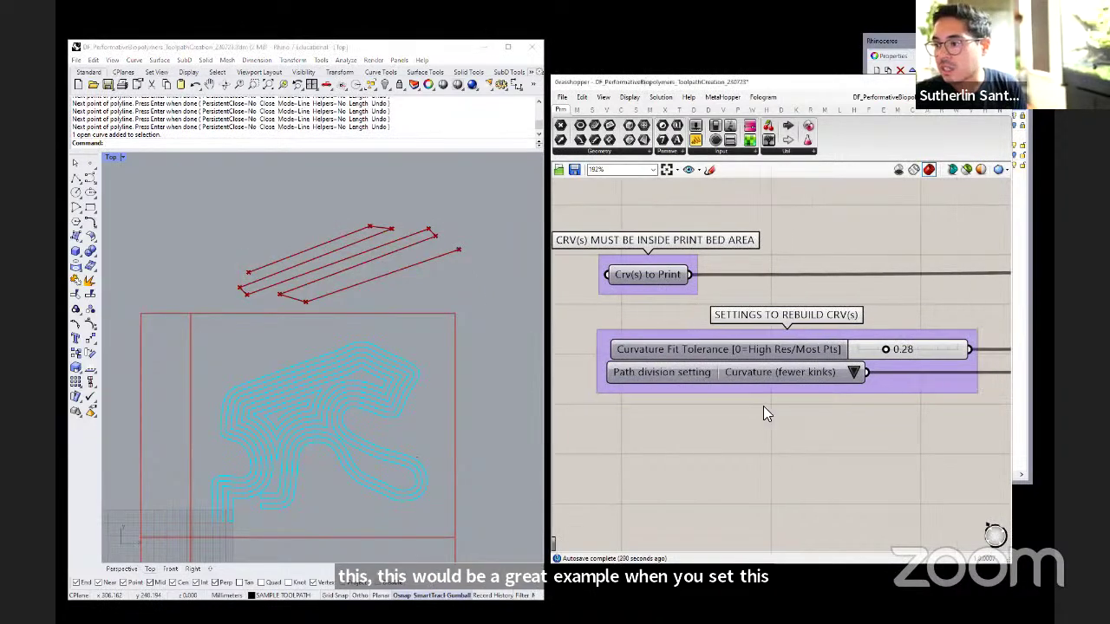
# - Set the Path division setting to Tangency (more kinks) and check the points at the zigzag polyline's corners
pyautogui.click(860, 373)
pyautogui.click(867, 379)
pyautogui.scroll(3, 261, 276)
pyautogui.scroll(-1, 242, 331)
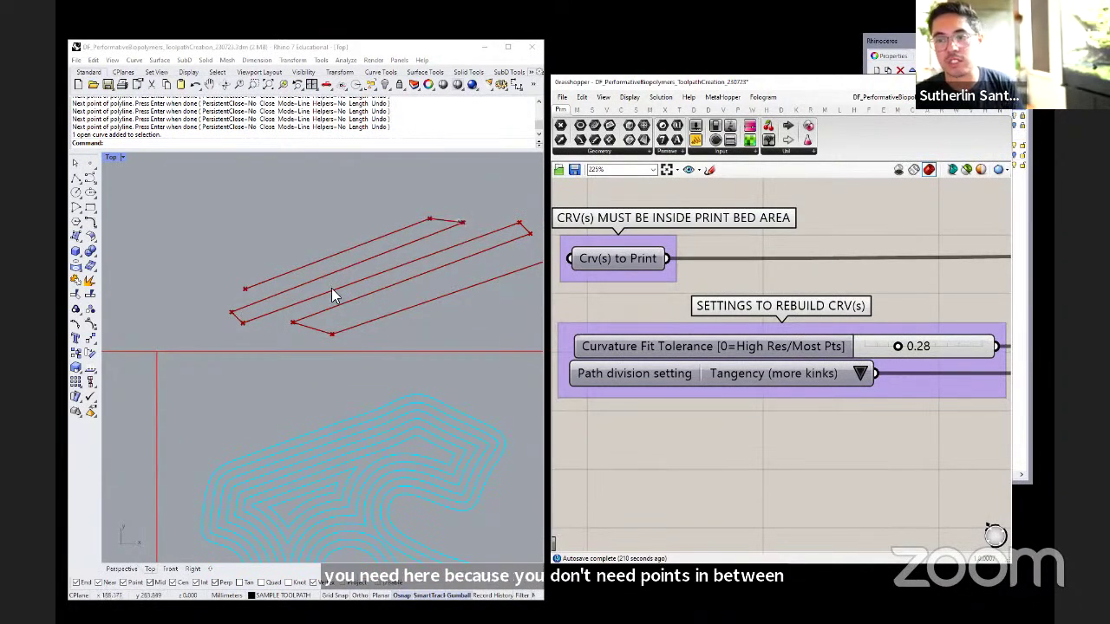
pyautogui.scroll(-3, 189, 274)
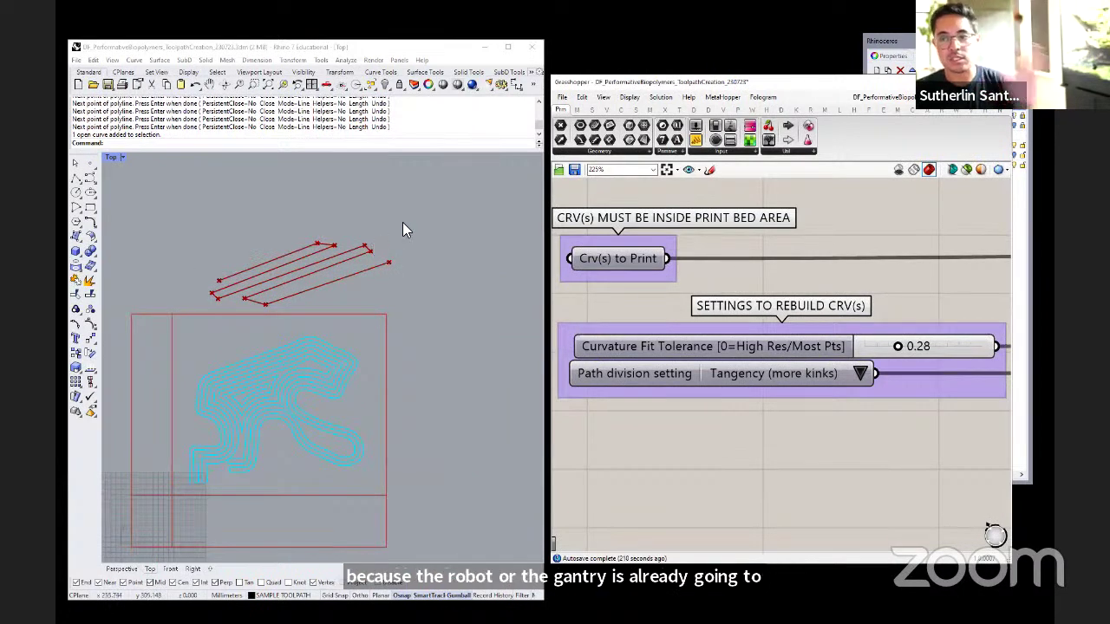
# - Delete the zigzag polyline and reassign the toolpath curve on the print bed to the Crv(s) to Print parameter
pyautogui.click(309, 288)
pyautogui.press('Delete')
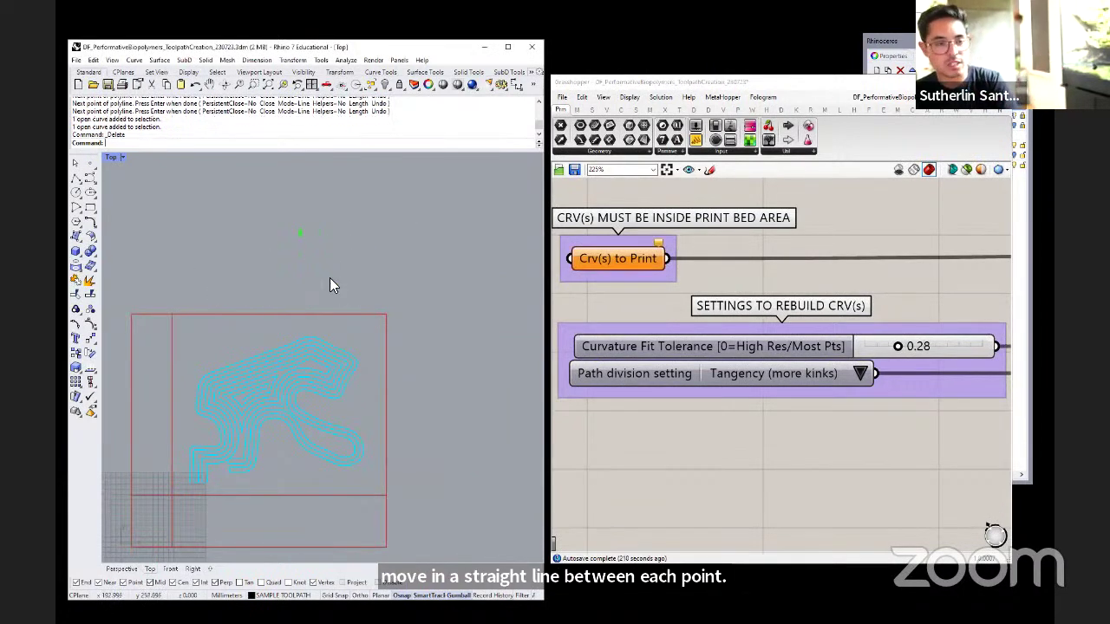
pyautogui.click(329, 371)
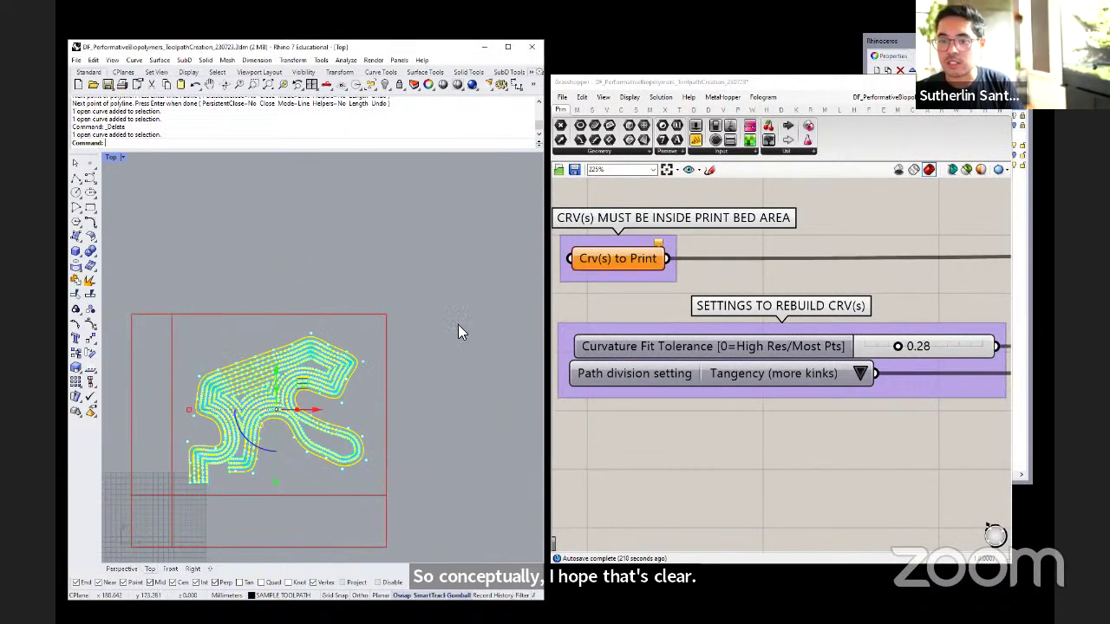
pyautogui.rightClick(620, 259)
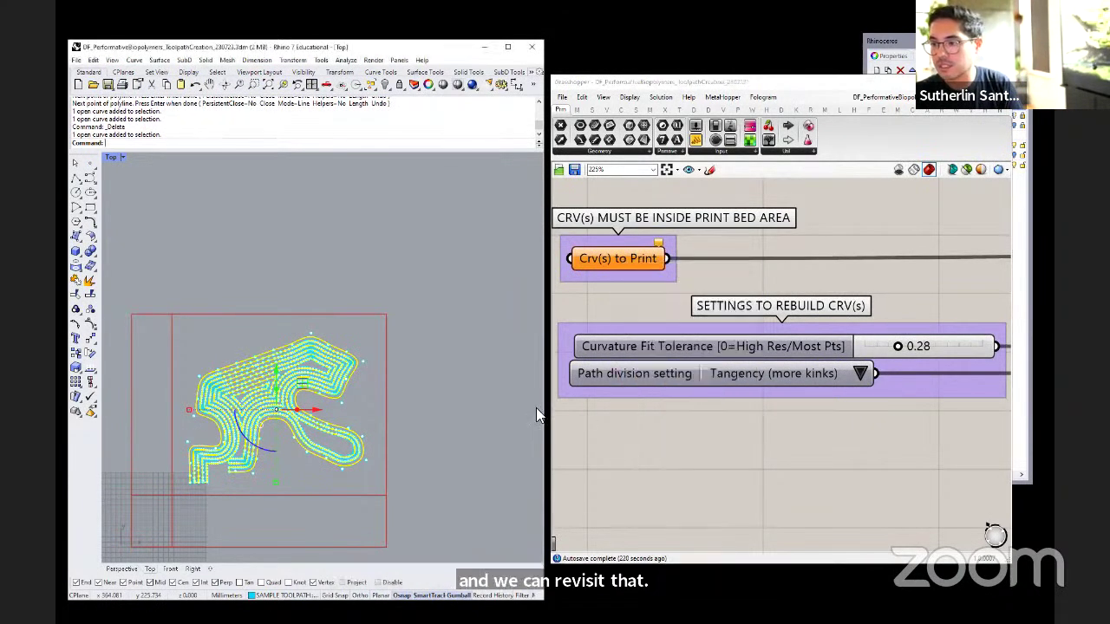
pyautogui.click(657, 418)
# - Return the Path division setting to Curvature (fewer kinks)
pyautogui.click(867, 374)
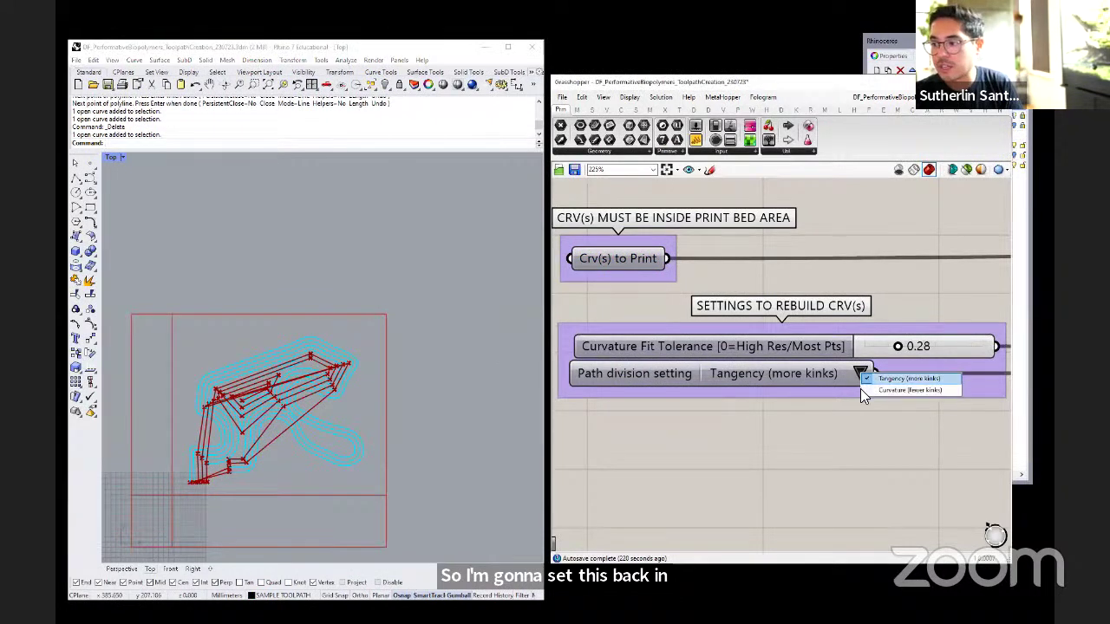
pyautogui.click(862, 391)
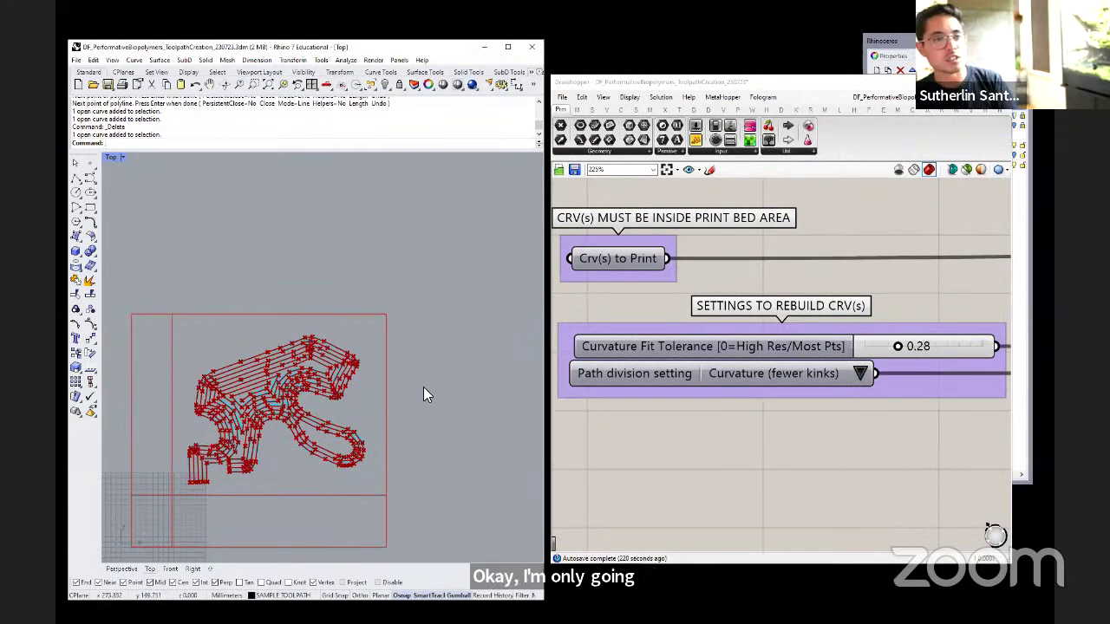
# - Inspect the rebuilt points along the toolpath and read the point count at the Single crv pts output
pyautogui.scroll(-5, 678, 343)
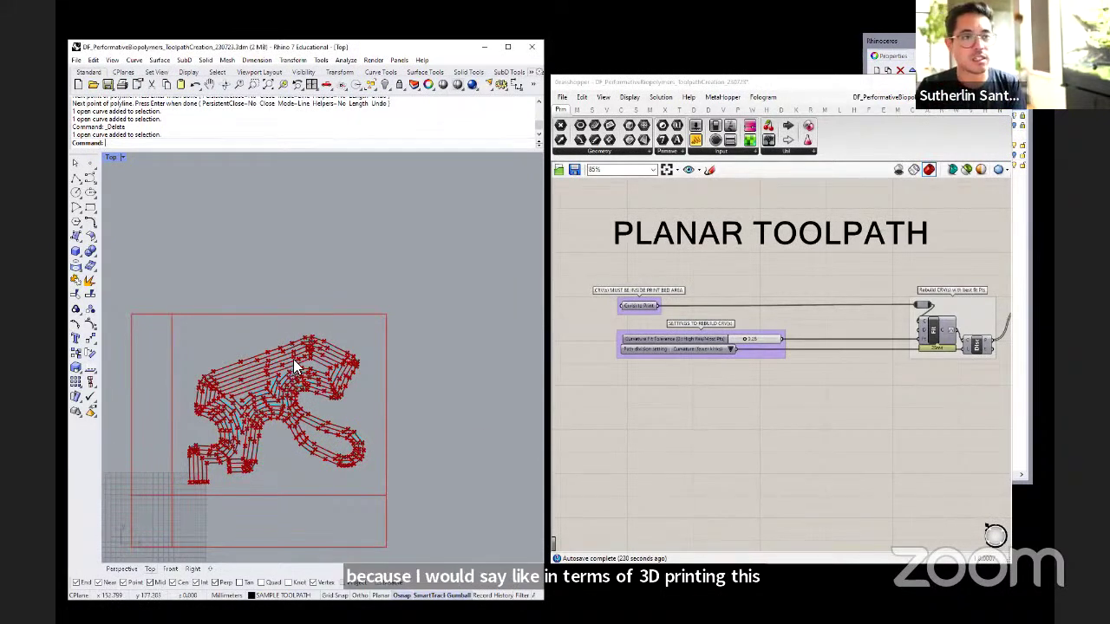
pyautogui.scroll(4, 222, 417)
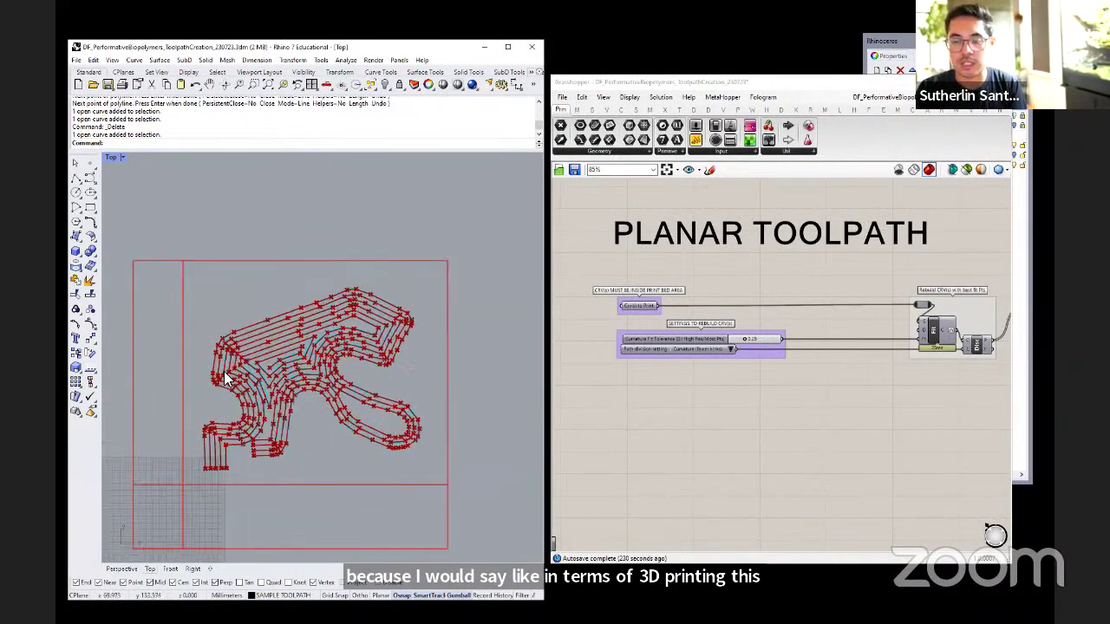
pyautogui.scroll(2, 357, 369)
pyautogui.scroll(-3, 291, 373)
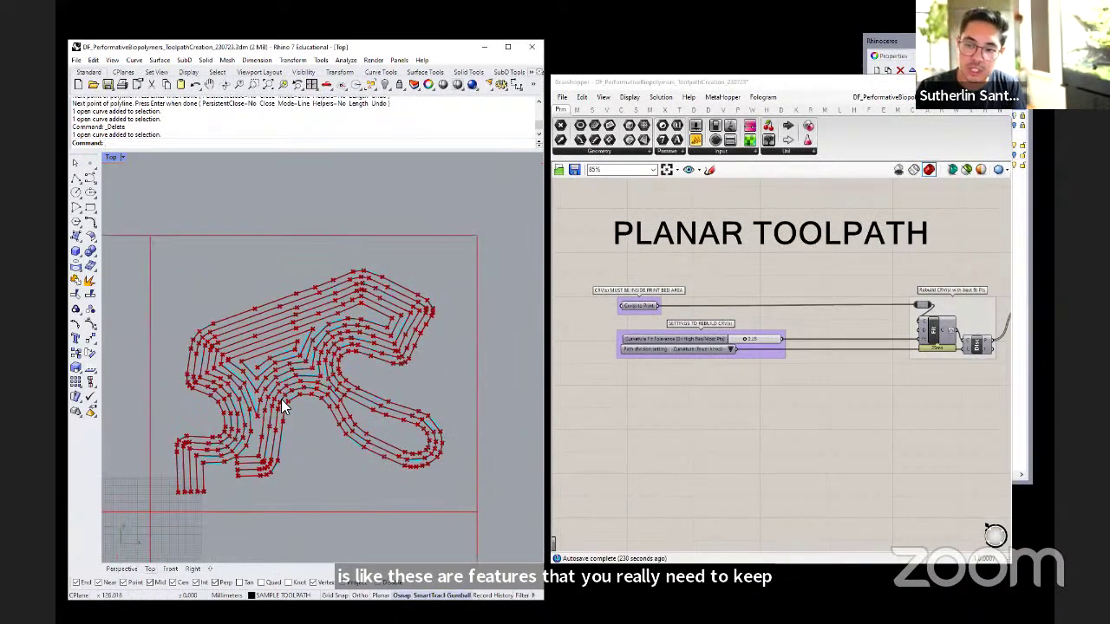
pyautogui.moveTo(753, 403); pyautogui.dragTo(664, 417, button='right')
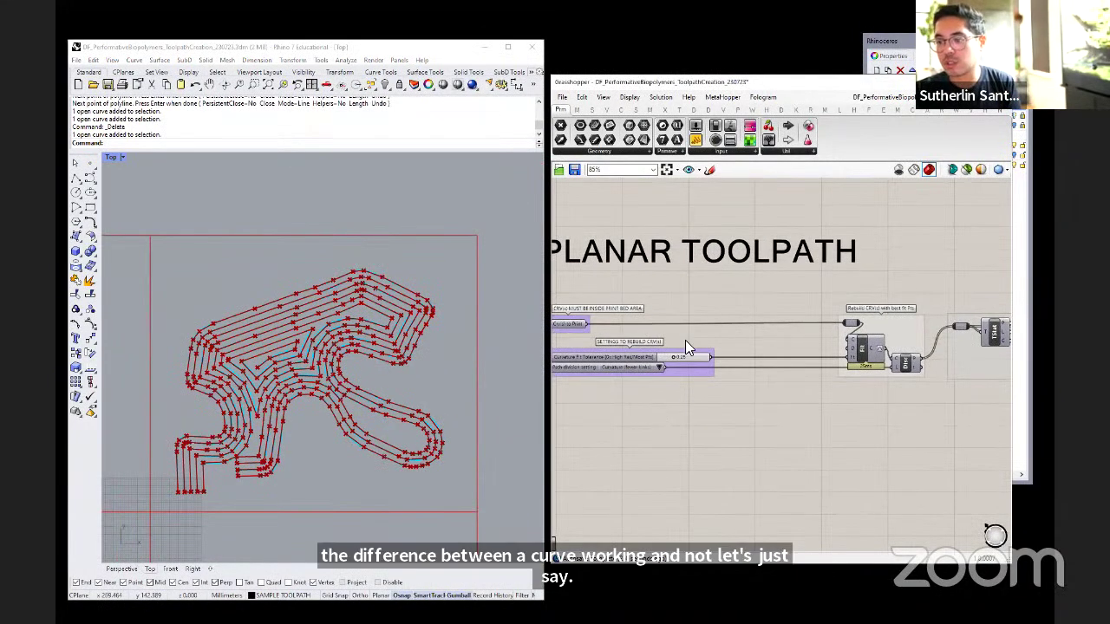
pyautogui.scroll(-3, 643, 366)
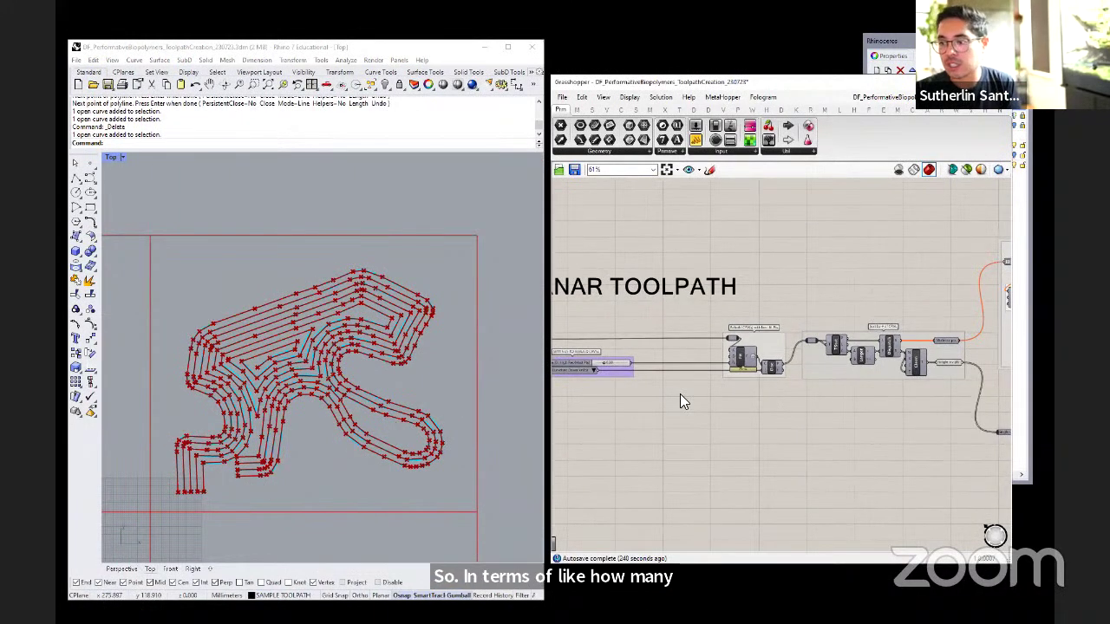
pyautogui.moveTo(832, 437); pyautogui.dragTo(682, 422, button='right')
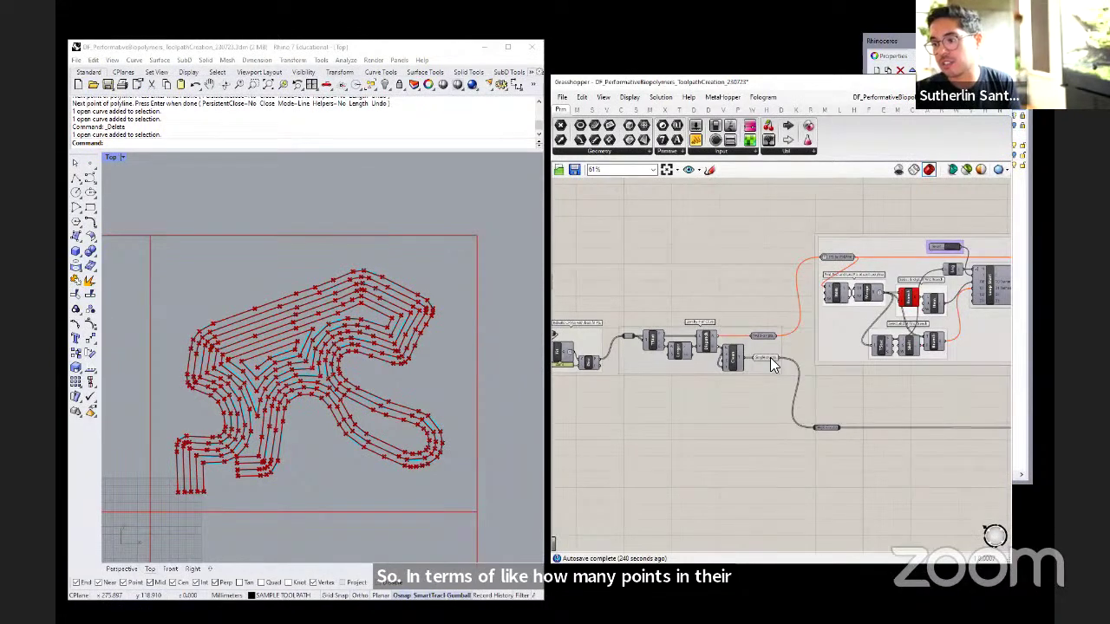
pyautogui.moveTo(771, 360)
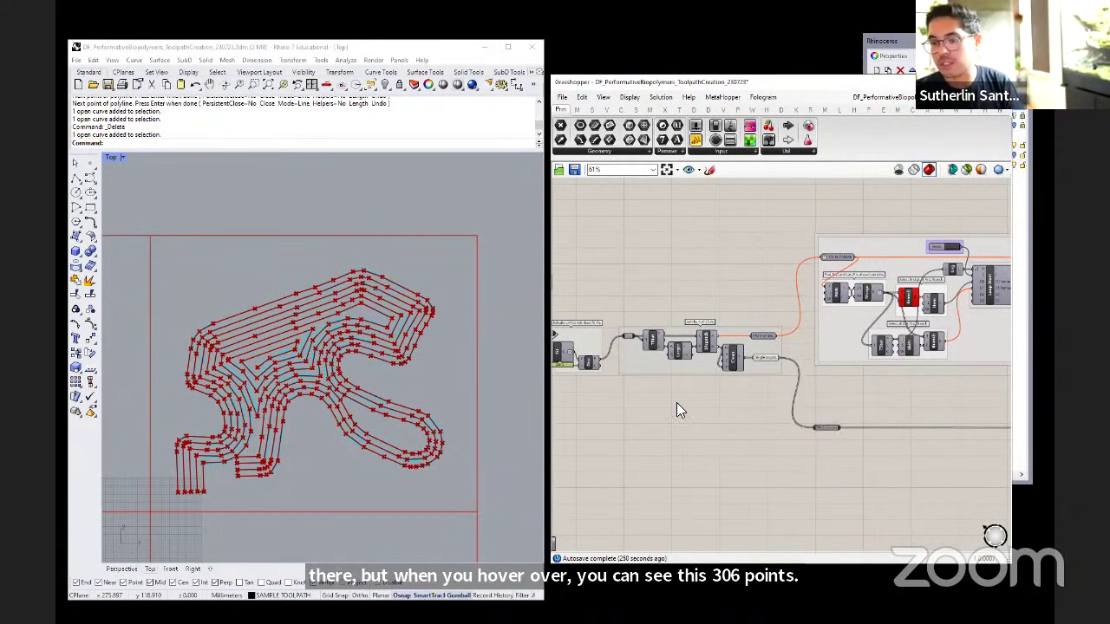
# - Examine the group that sorts the rebuilt points by number of curves and the multi-curve and single-curve branches it feeds
pyautogui.moveTo(677, 301); pyautogui.dragTo(760, 305, button='right')
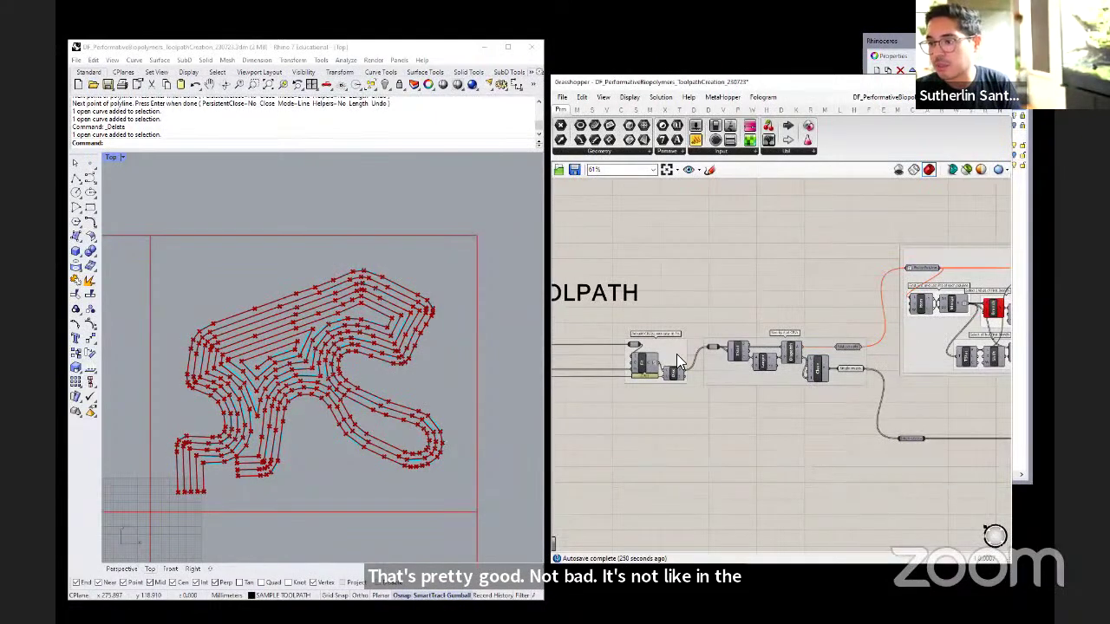
pyautogui.scroll(1, 650, 348)
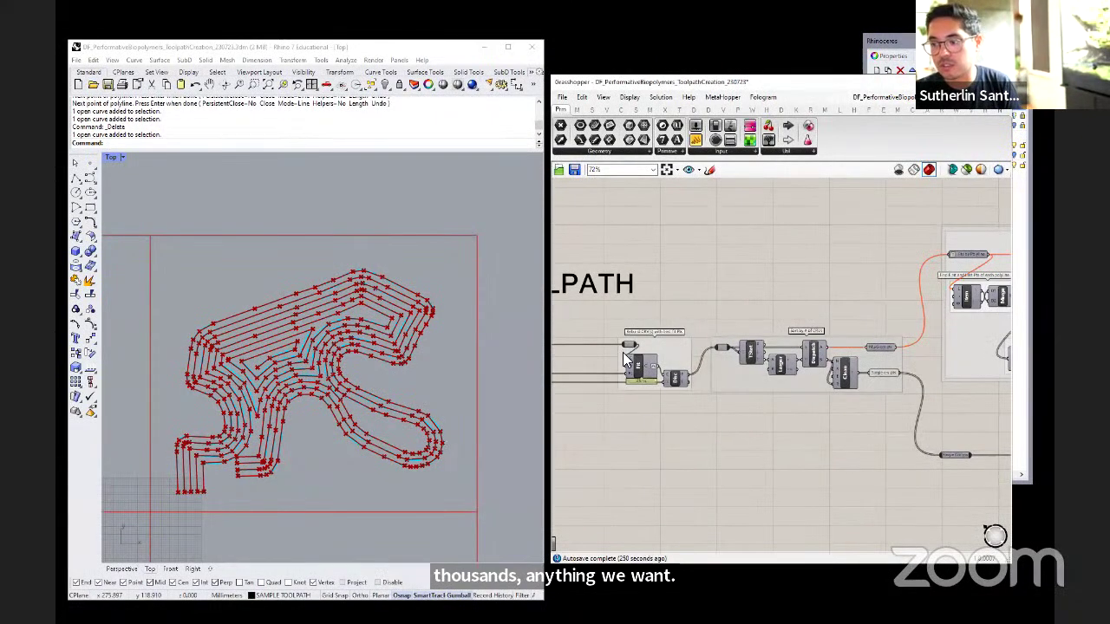
pyautogui.scroll(-1, 650, 368)
pyautogui.scroll(3, 832, 366)
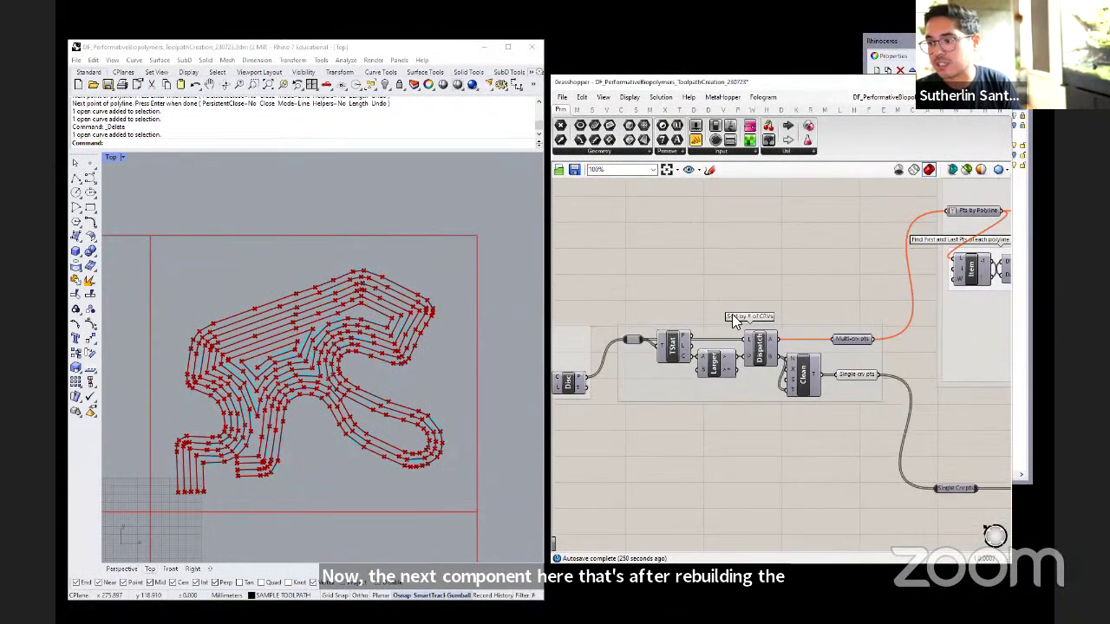
pyautogui.scroll(-6, 656, 365)
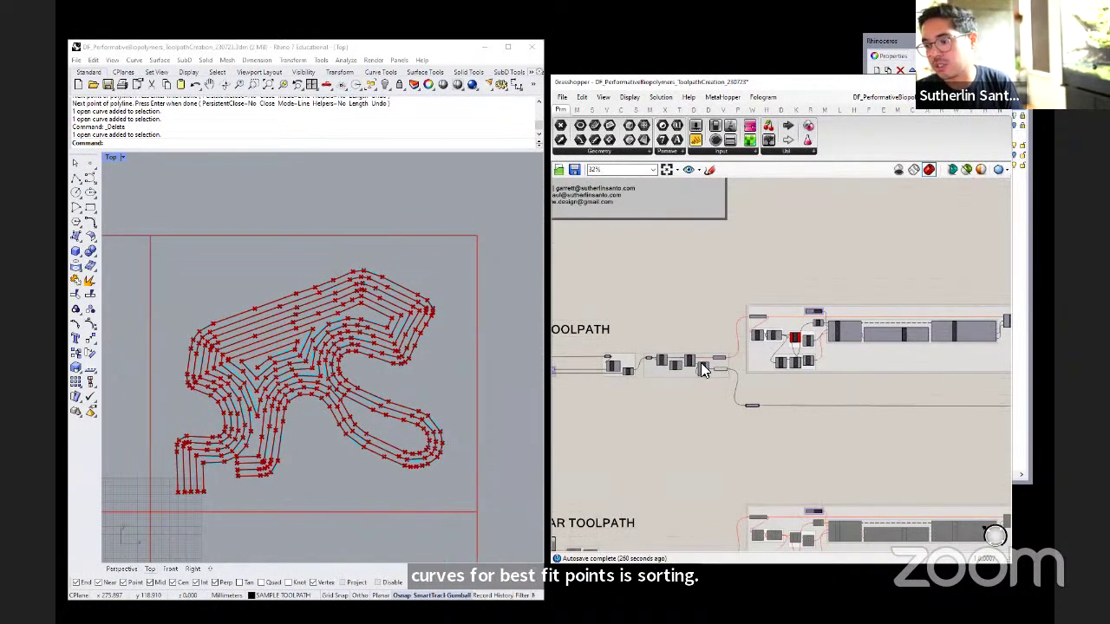
pyautogui.scroll(3, 720, 360)
pyautogui.scroll(-3, 684, 358)
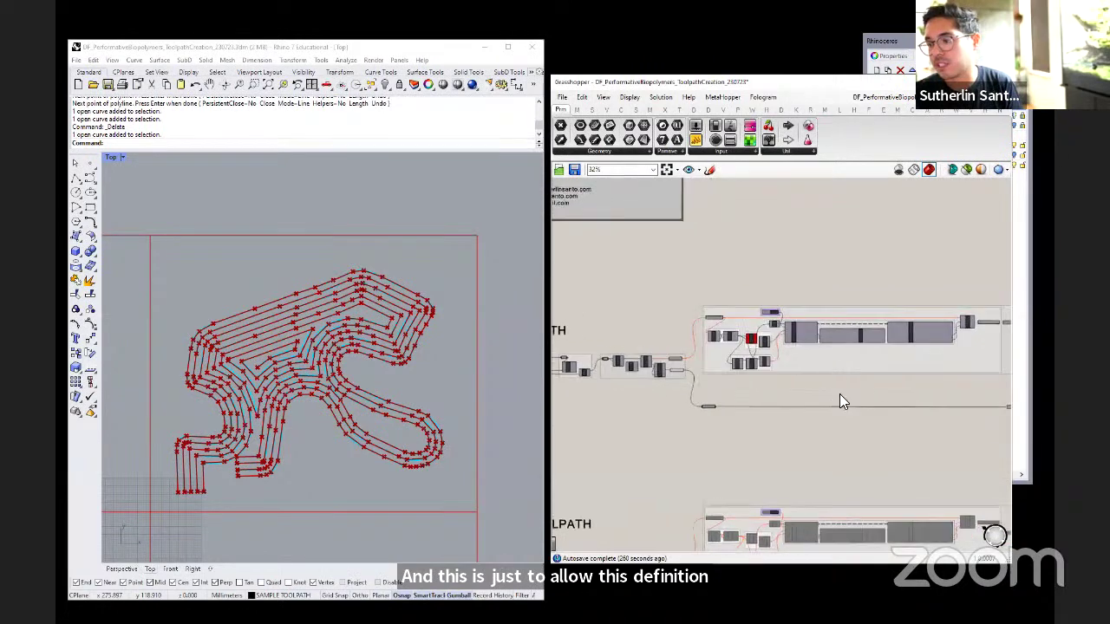
pyautogui.scroll(2, 806, 364)
pyautogui.scroll(2, 667, 321)
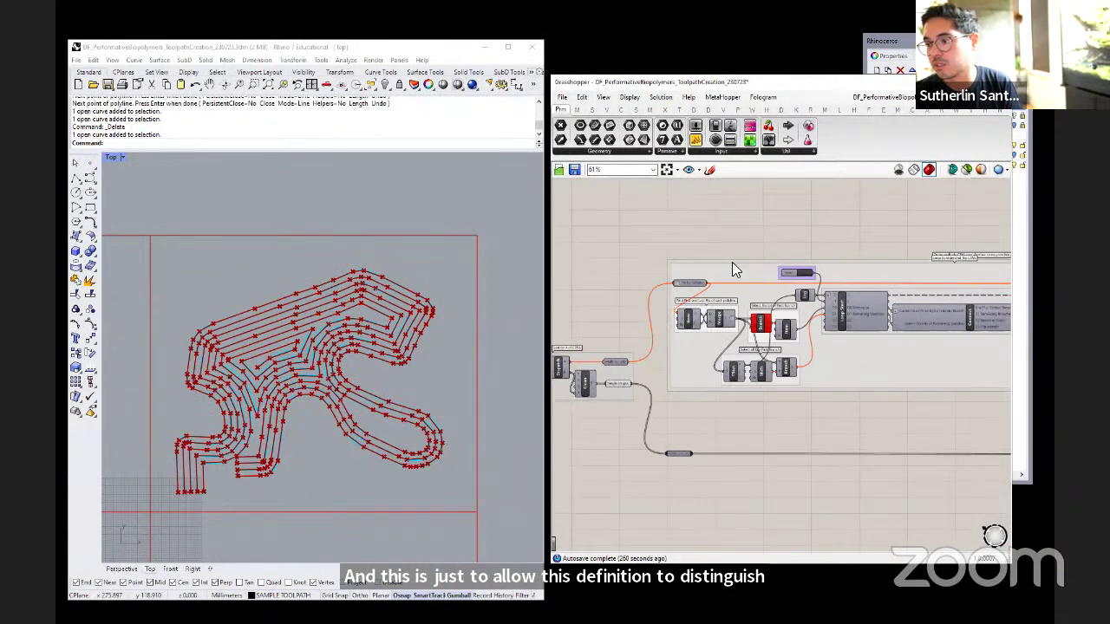
pyautogui.scroll(-1, 689, 359)
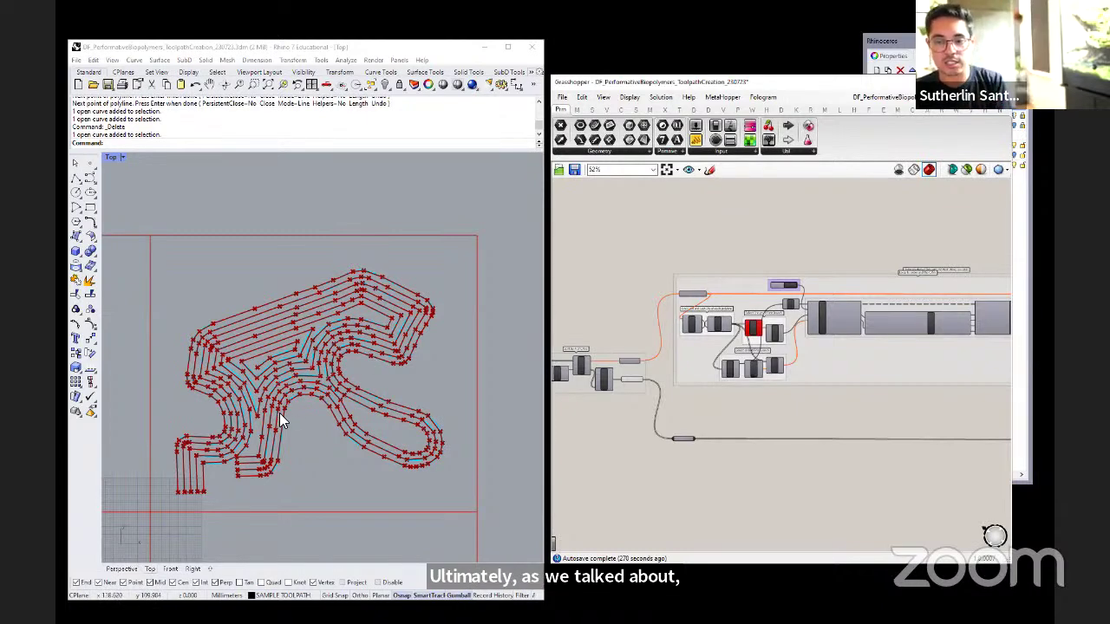
# - Look over the toolpath's points on the print bed and locate the other sample toolpath curves outside it
pyautogui.scroll(-5, 251, 325)
pyautogui.scroll(2, 279, 331)
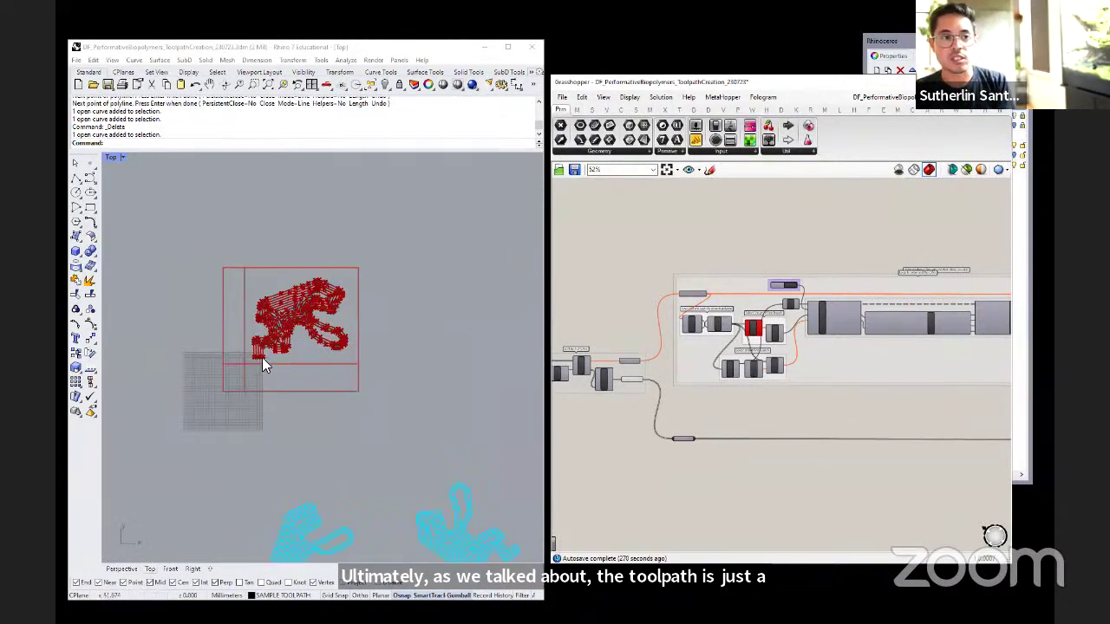
pyautogui.scroll(3, 277, 320)
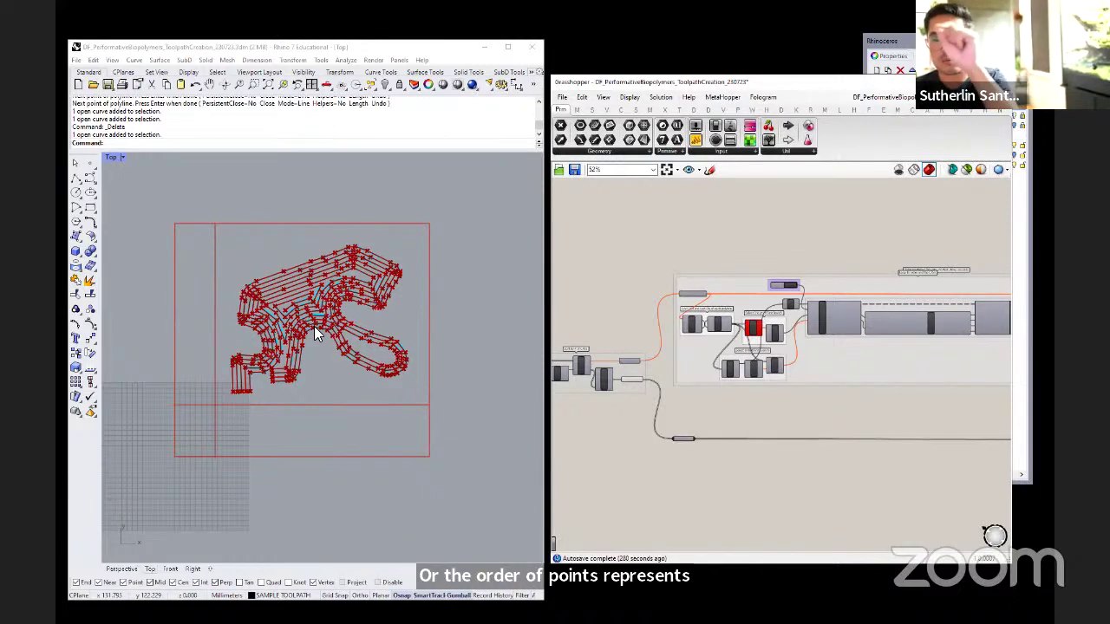
pyautogui.click(315, 323)
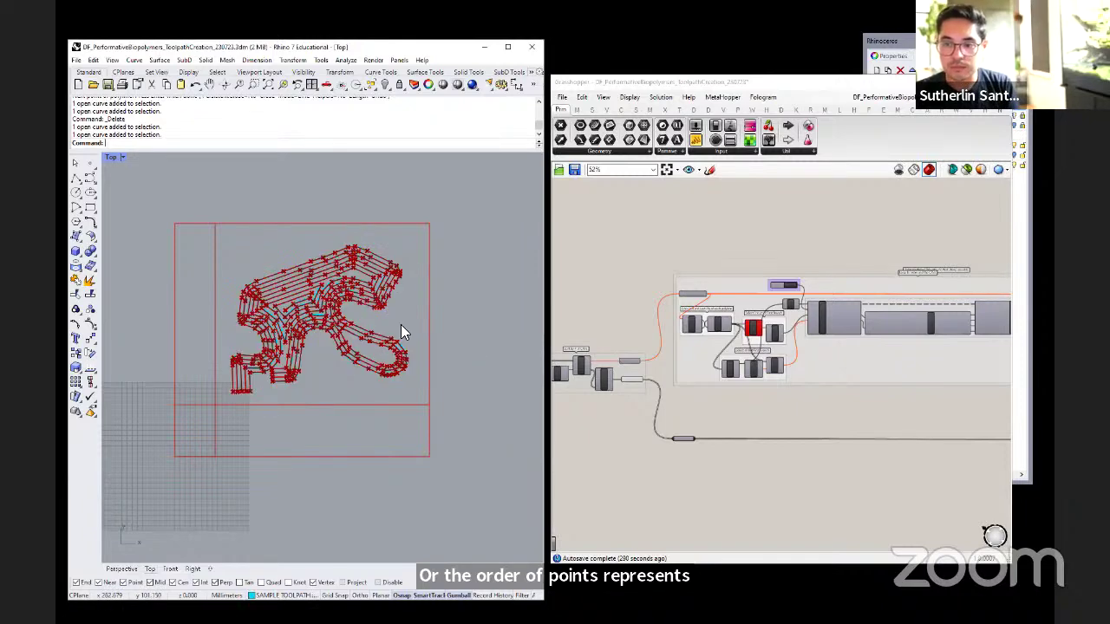
pyautogui.scroll(-5, 325, 483)
pyautogui.scroll(-5, 313, 494)
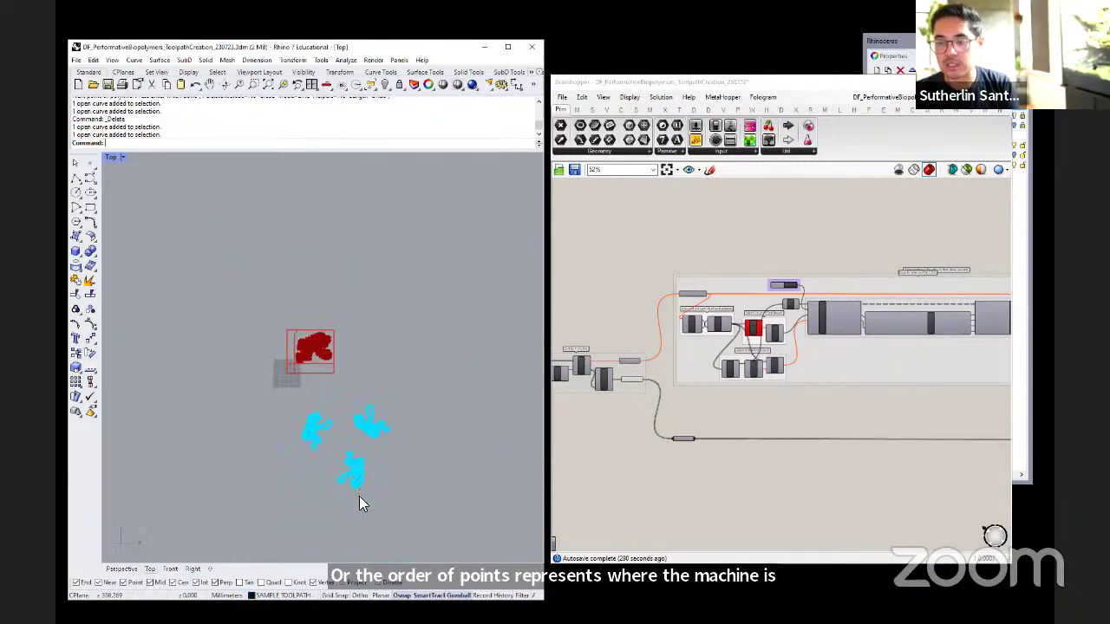
# - Move the sample toolpath curve along X until it extends past the right edge of the print bed outline
pyautogui.scroll(3, 359, 489)
pyautogui.scroll(5, 262, 196)
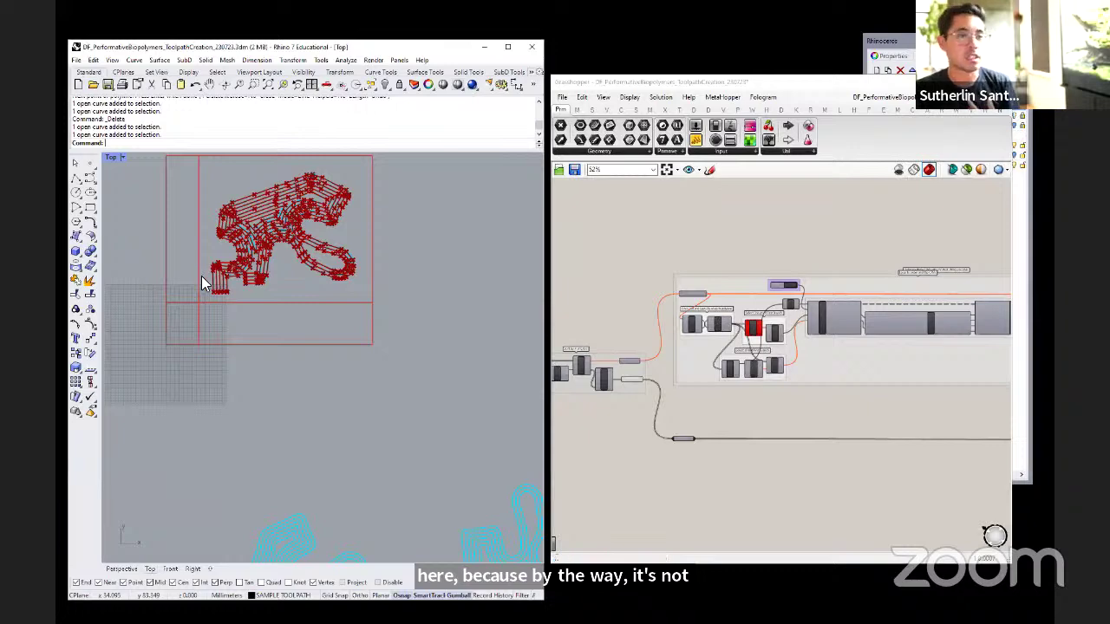
pyautogui.click(295, 228)
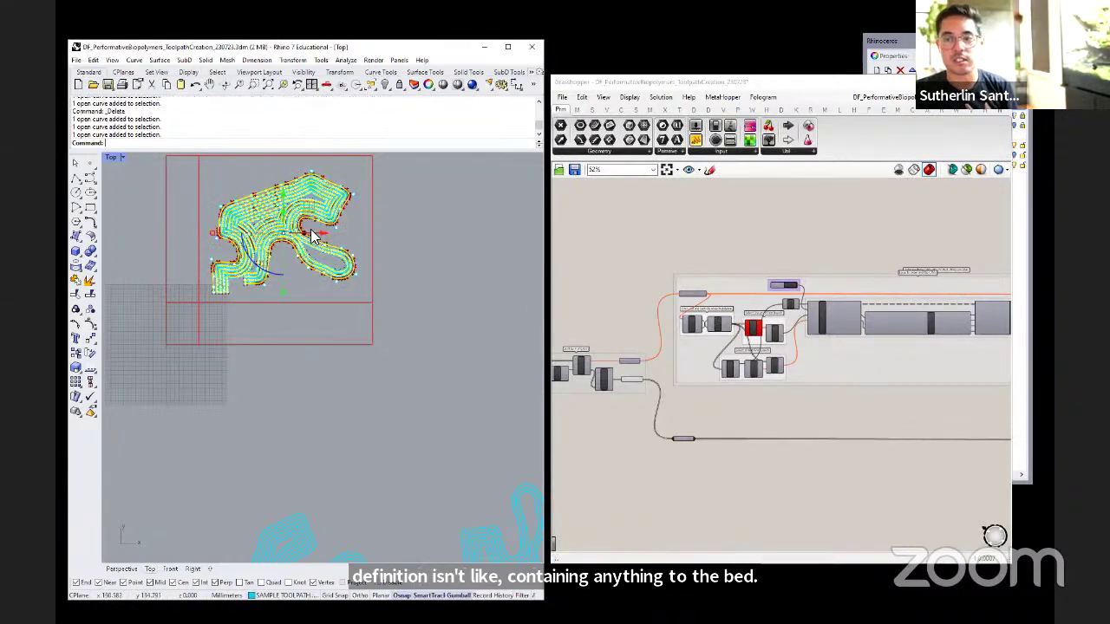
pyautogui.moveTo(317, 237); pyautogui.dragTo(382, 257)
pyautogui.click(408, 311)
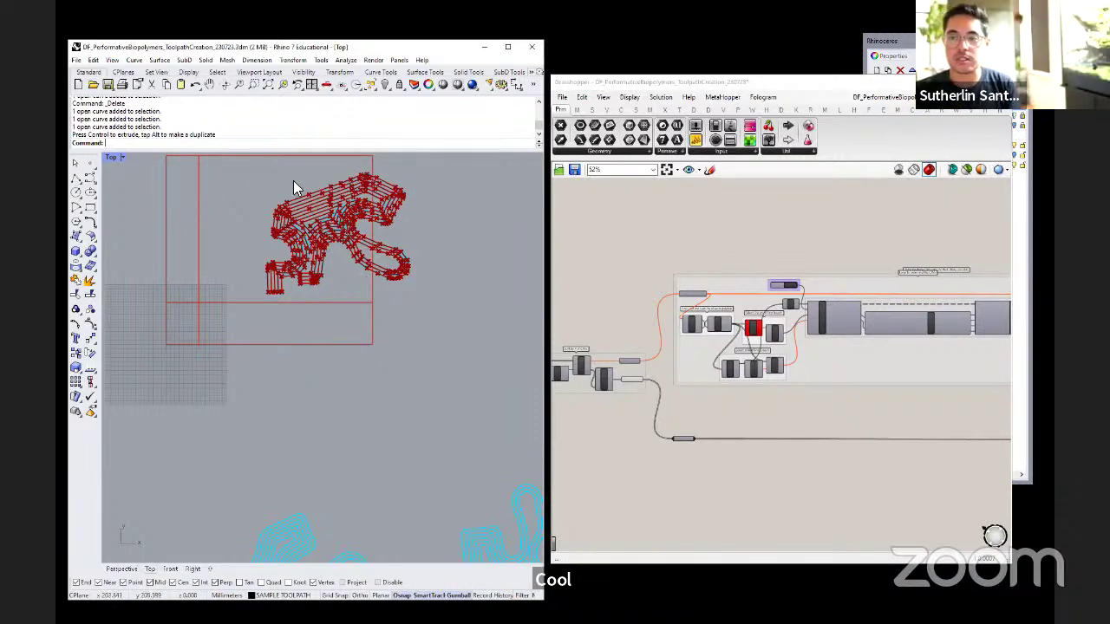
# - Examine where the moved toolpath overhangs the print bed outline
pyautogui.click(328, 221)
pyautogui.press('Escape')
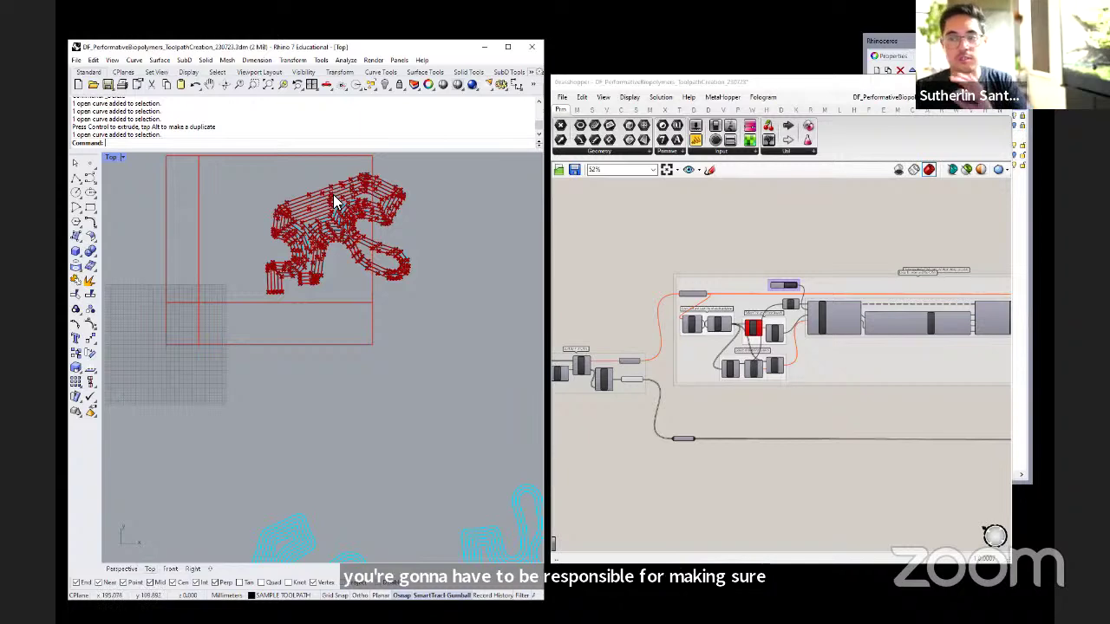
pyautogui.scroll(5, 335, 199)
pyautogui.scroll(-1, 355, 267)
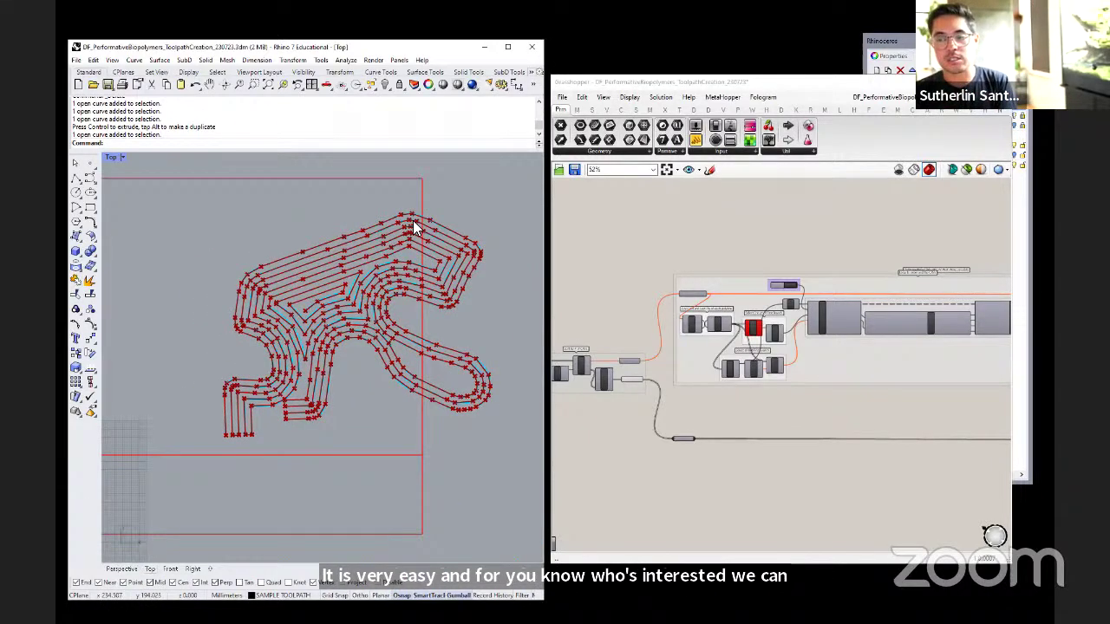
pyautogui.scroll(-1, 413, 220)
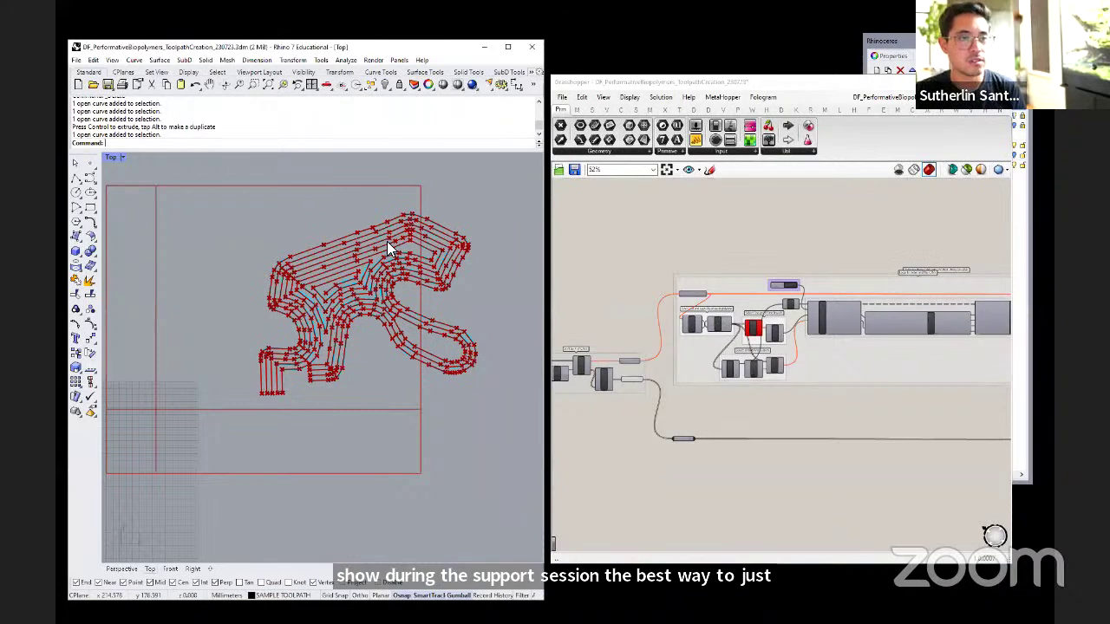
pyautogui.scroll(-6, 387, 241)
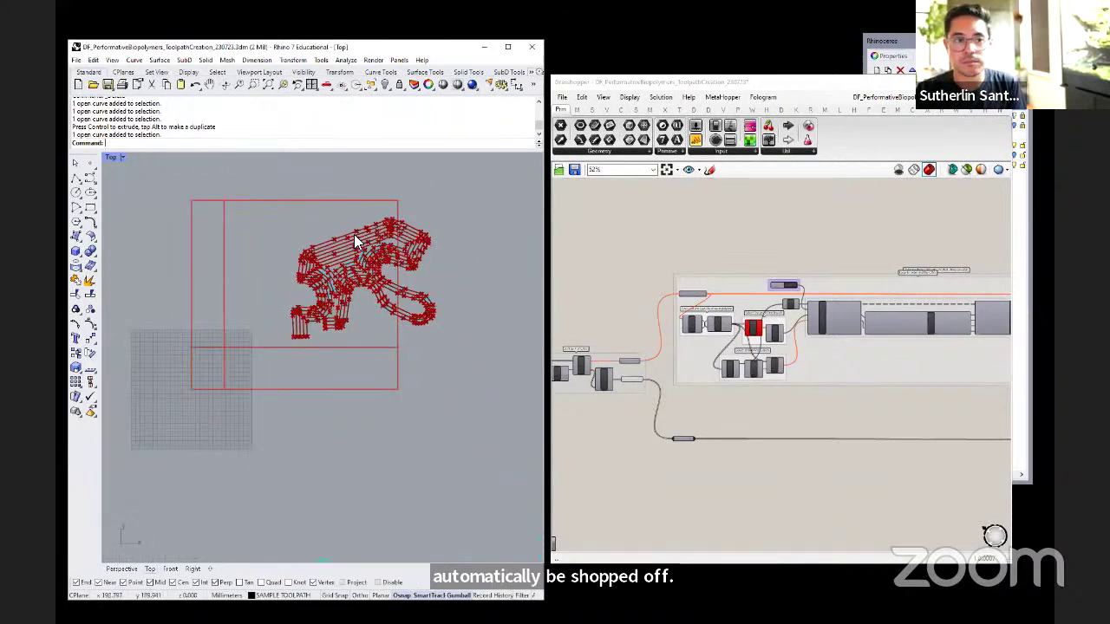
# - Move the lowest of the three separate cyan curves closer to the other two
pyautogui.moveTo(396, 423); pyautogui.dragTo(341, 315, button='right')
pyautogui.scroll(-2, 341, 315)
pyautogui.scroll(2, 342, 433)
pyautogui.moveTo(371, 434); pyautogui.dragTo(351, 397)
pyautogui.click(442, 456)
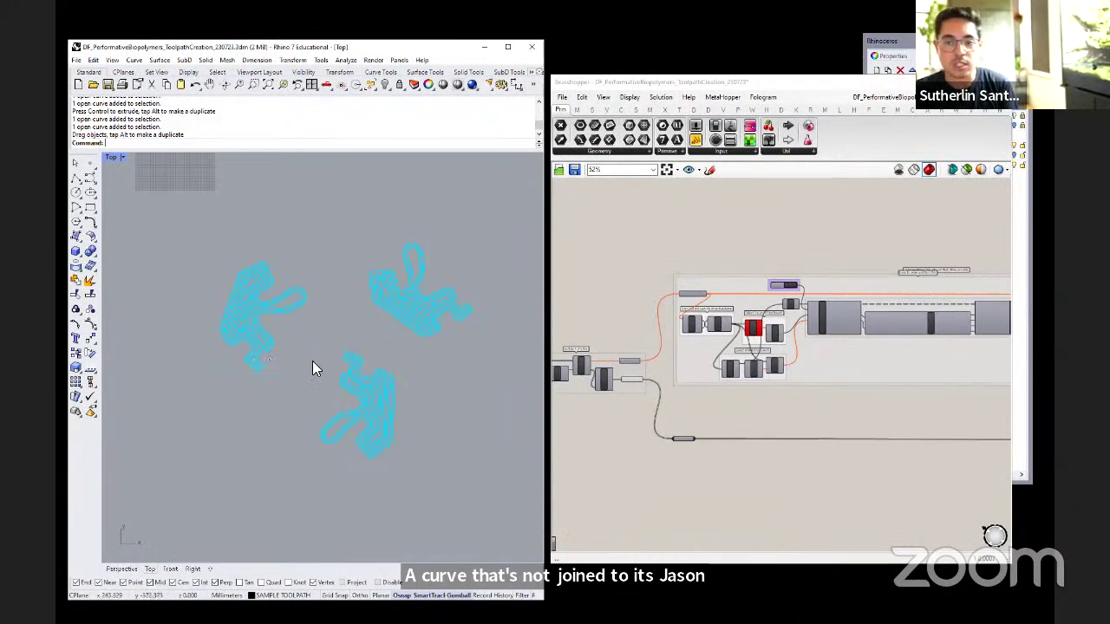
# - Select each of the three separate curves in turn to check that they are unjoined, and clear the selection
pyautogui.click(76, 177)
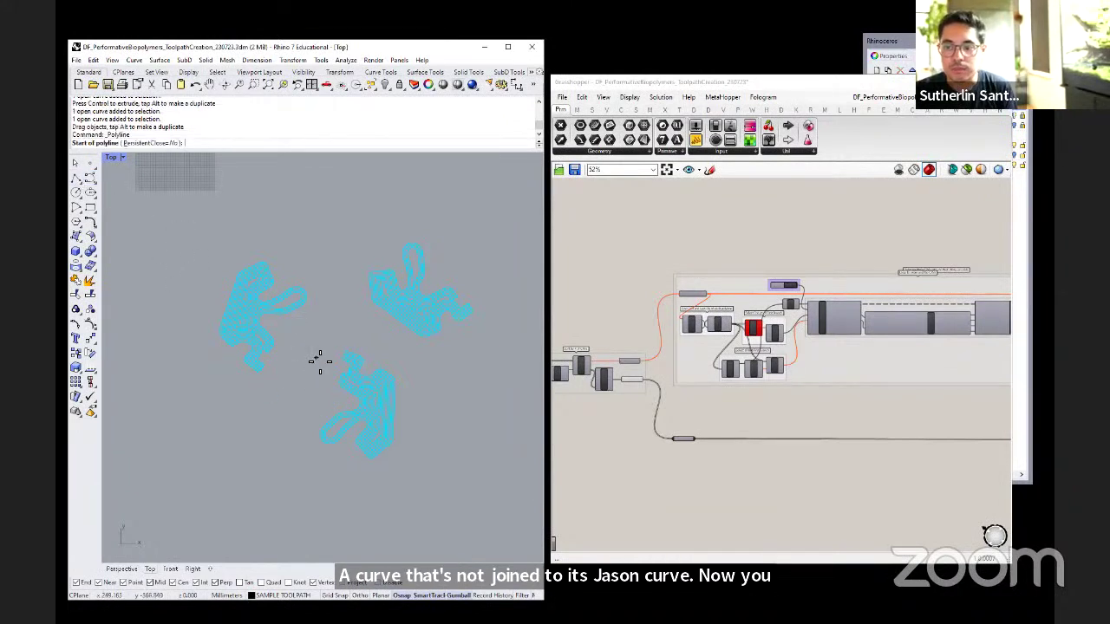
pyautogui.press('Escape')
pyautogui.click(228, 321)
pyautogui.click(322, 378)
pyautogui.click(403, 293)
pyautogui.click(276, 305)
pyautogui.click(370, 386)
pyautogui.click(407, 284)
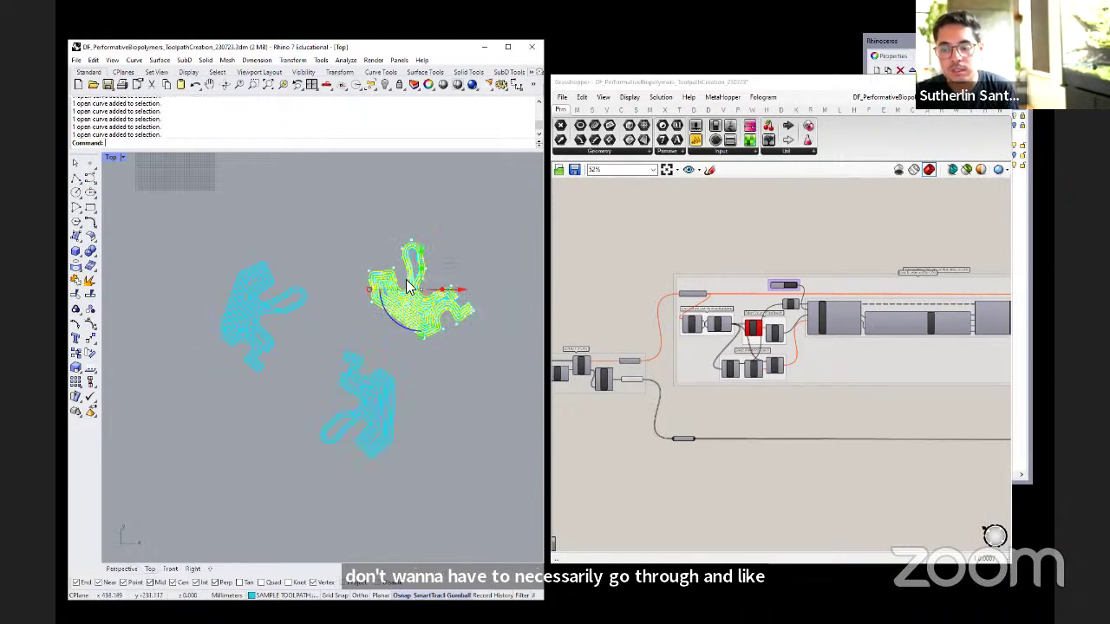
pyautogui.click(295, 299)
pyautogui.click(288, 416)
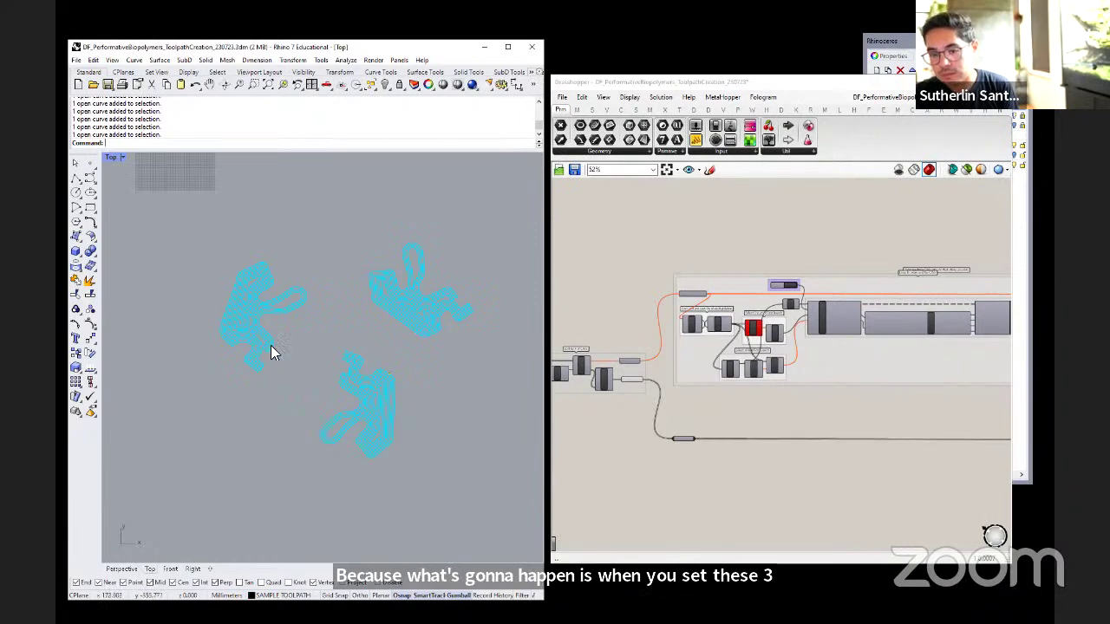
# - Move the lower curve and the upper-right curve closer to the left one
pyautogui.scroll(2, 281, 327)
pyautogui.scroll(1, 295, 348)
pyautogui.moveTo(296, 347); pyautogui.dragTo(281, 335, button='right')
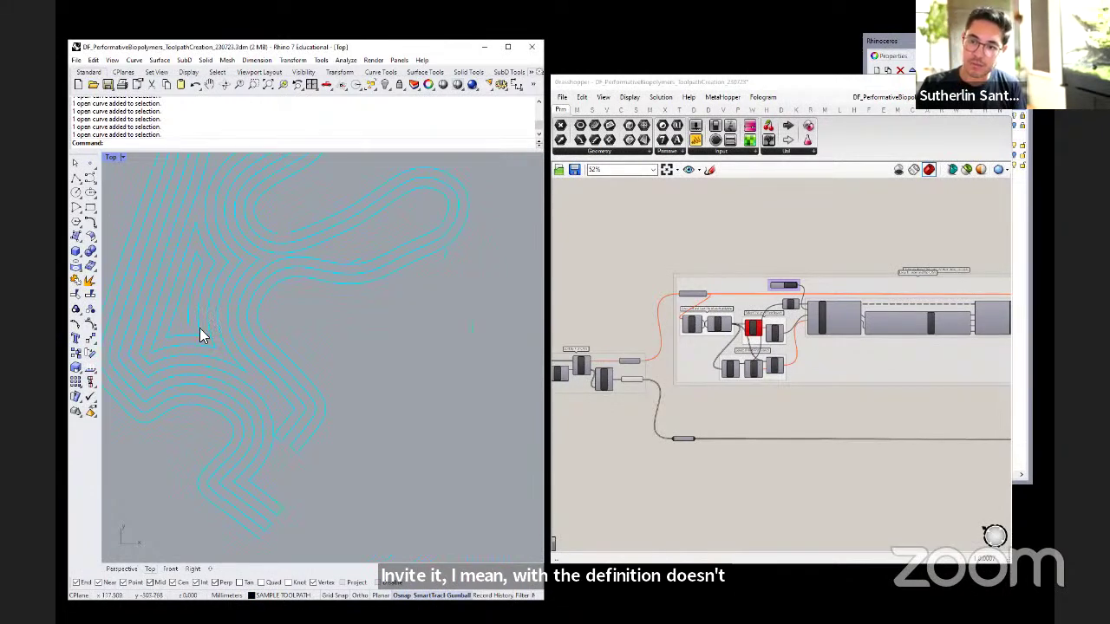
pyautogui.scroll(-2, 191, 331)
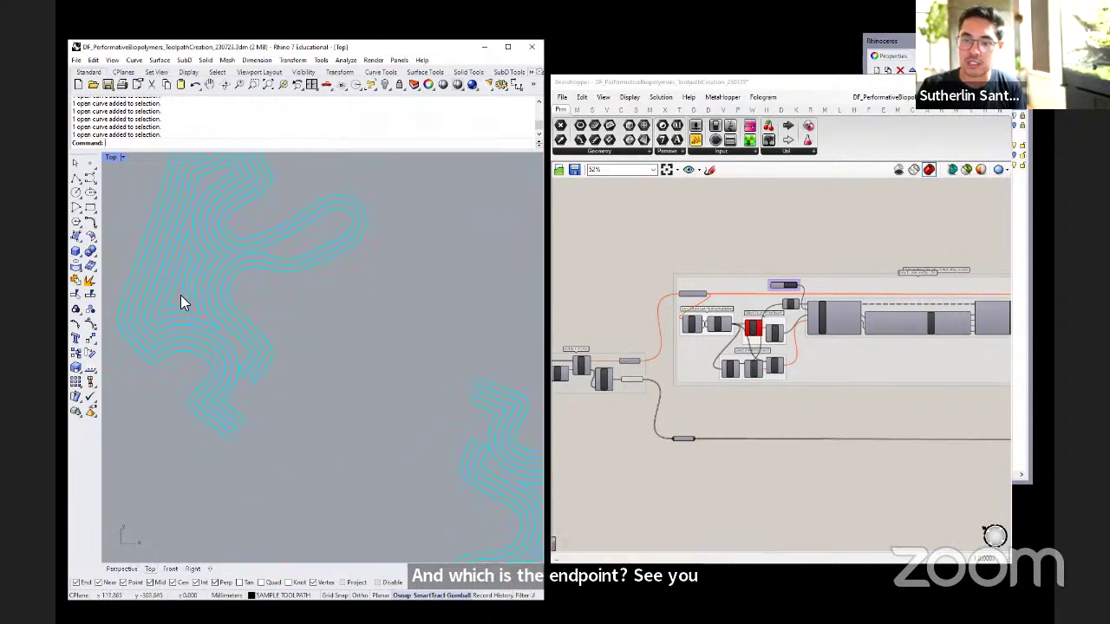
pyautogui.scroll(-1, 217, 379)
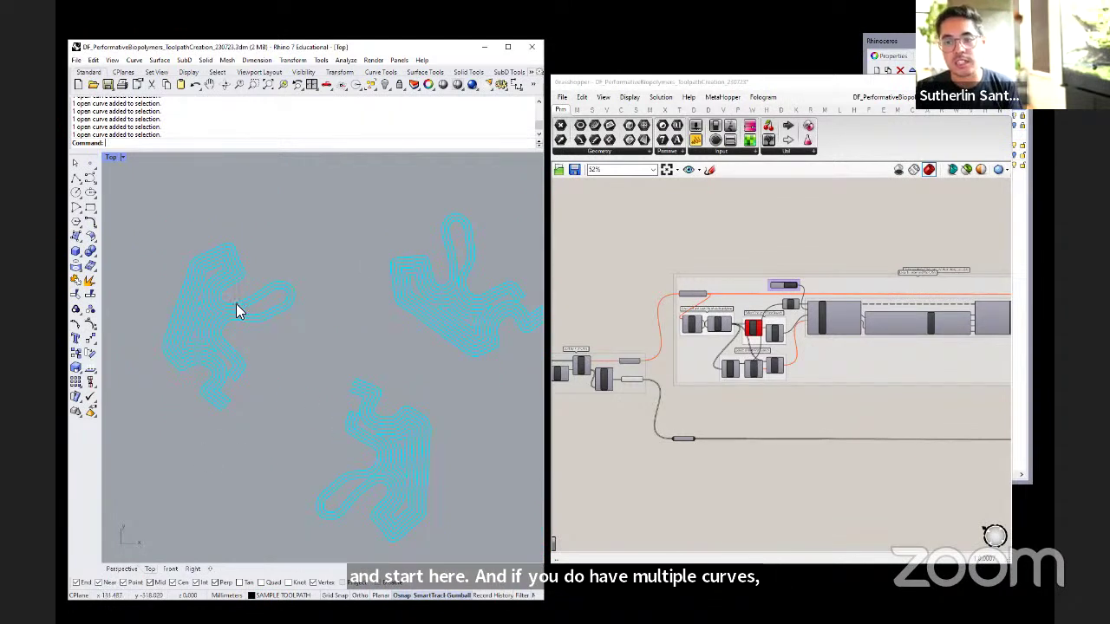
pyautogui.moveTo(350, 458); pyautogui.dragTo(285, 475)
pyautogui.click(459, 322)
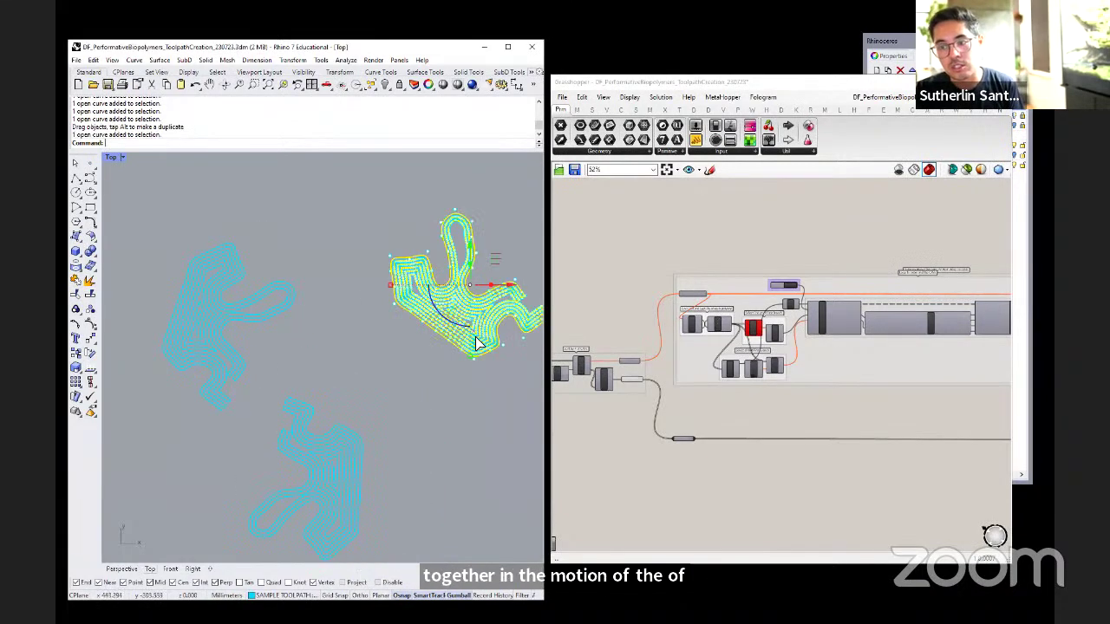
pyautogui.moveTo(476, 344); pyautogui.dragTo(429, 374)
pyautogui.click(453, 446)
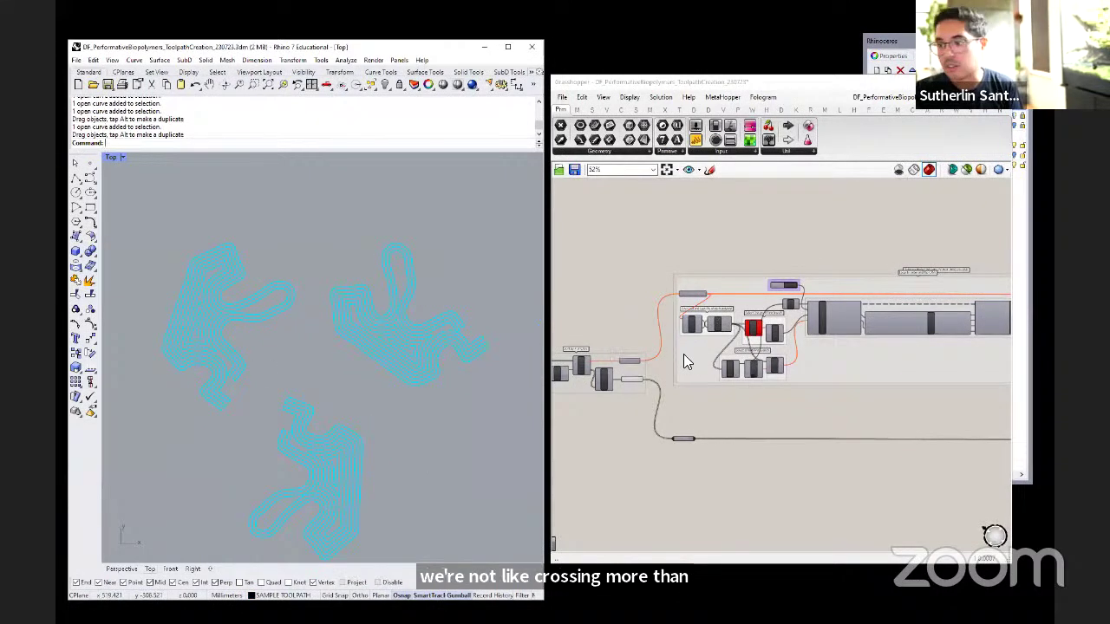
# - Switch to the Grasshopper definition and widen its window over the Rhino viewport
pyautogui.scroll(-2, 673, 359)
pyautogui.scroll(2, 838, 342)
pyautogui.scroll(1, 877, 343)
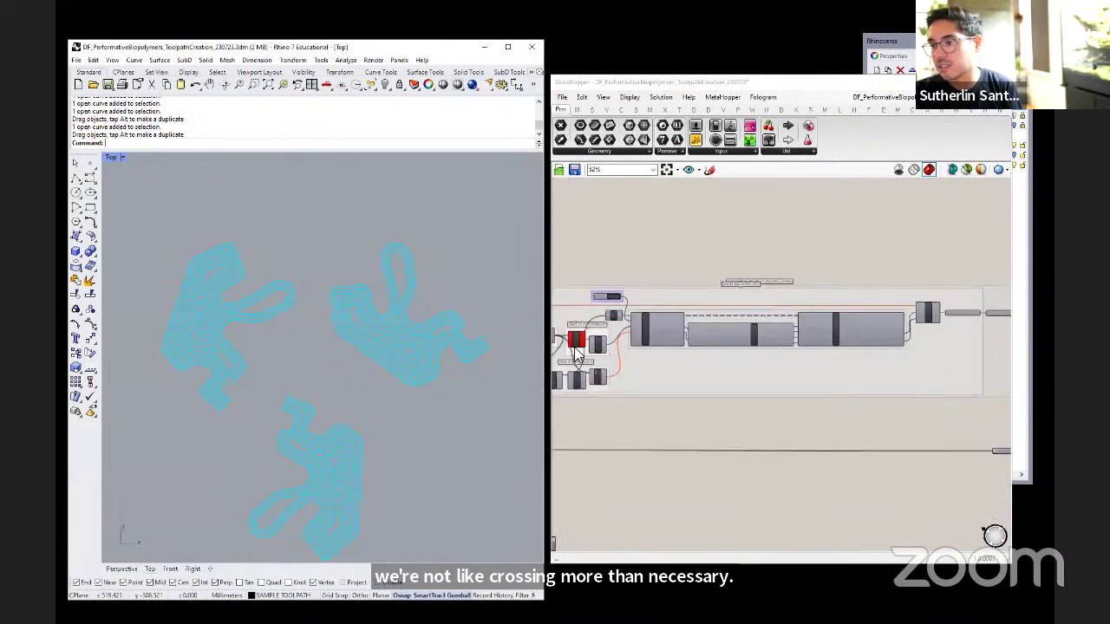
pyautogui.moveTo(552, 343); pyautogui.dragTo(518, 342)
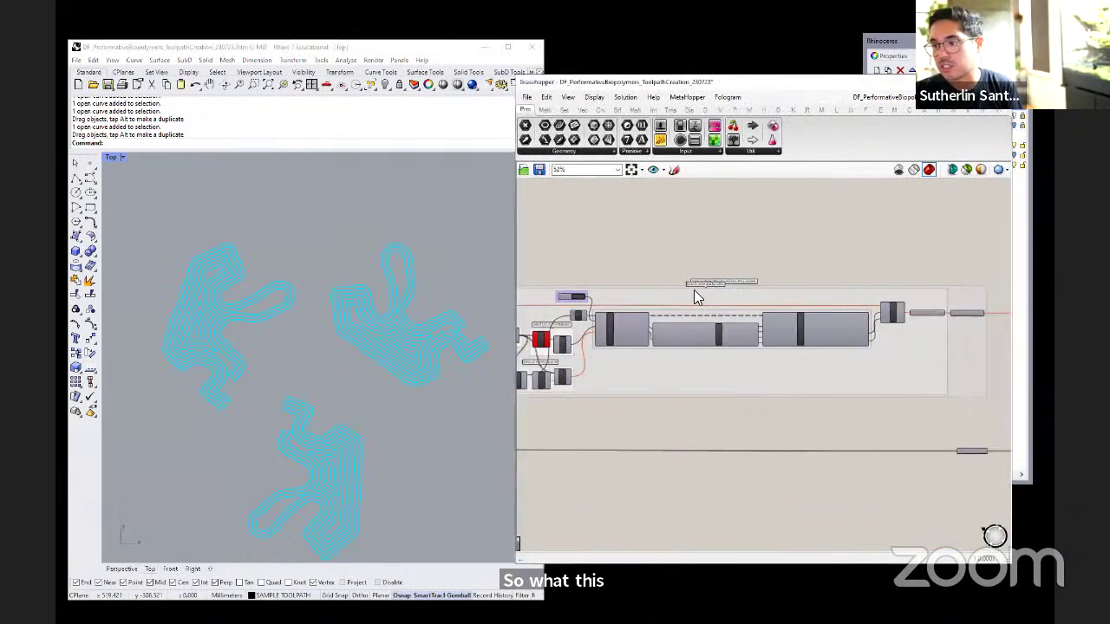
# - Examine the definition section that orders multiple curves into the shortest string and flips them
pyautogui.scroll(4, 698, 297)
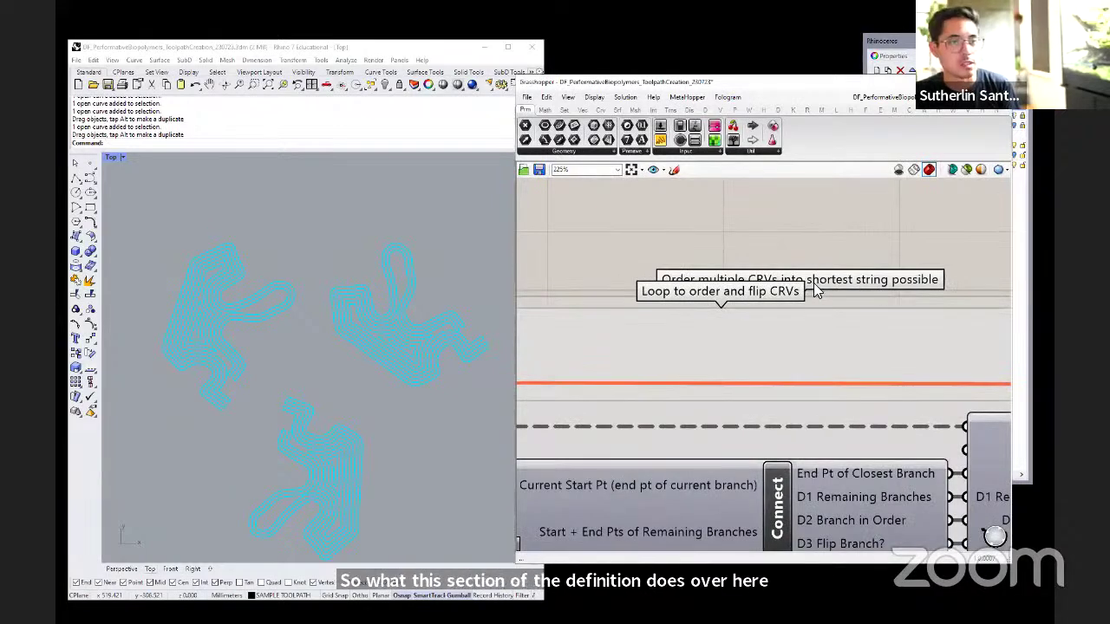
pyautogui.scroll(-5, 815, 291)
pyautogui.click(661, 358)
pyautogui.click(671, 277)
pyautogui.scroll(-1, 635, 302)
pyautogui.scroll(1, 851, 290)
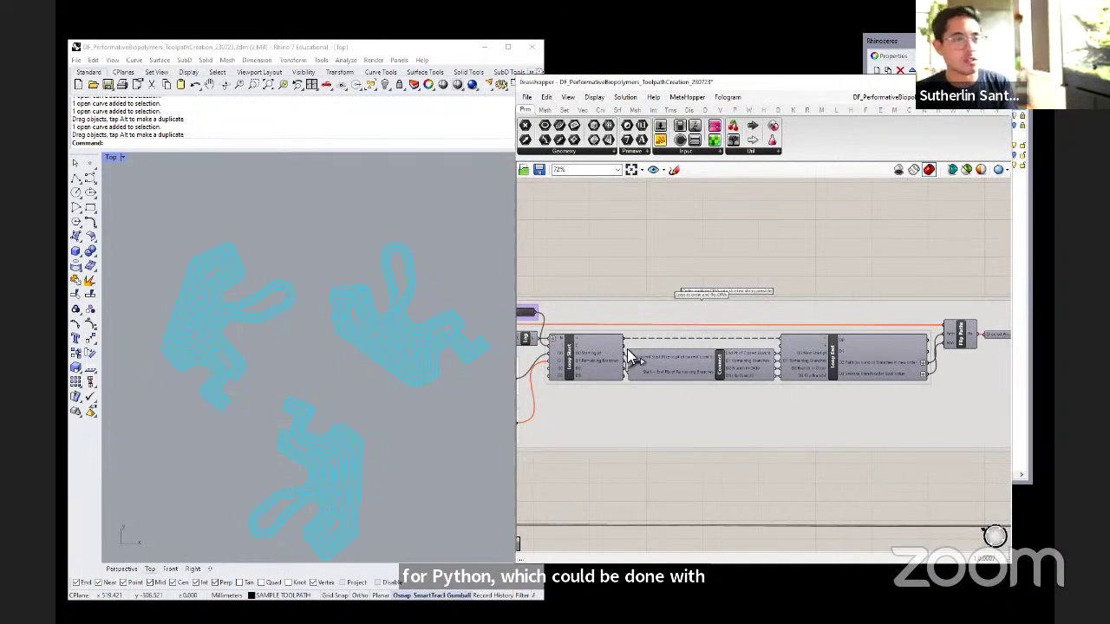
# - Inspect the Loop Start and Loop End components and the inputs feeding the loop
pyautogui.click(574, 360)
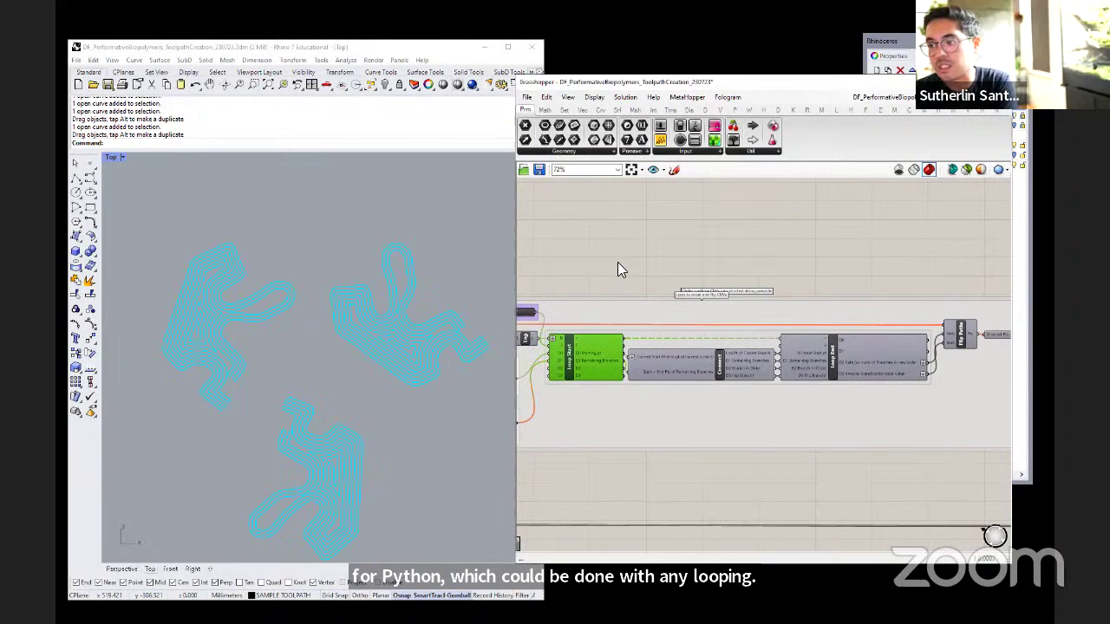
pyautogui.click(570, 377)
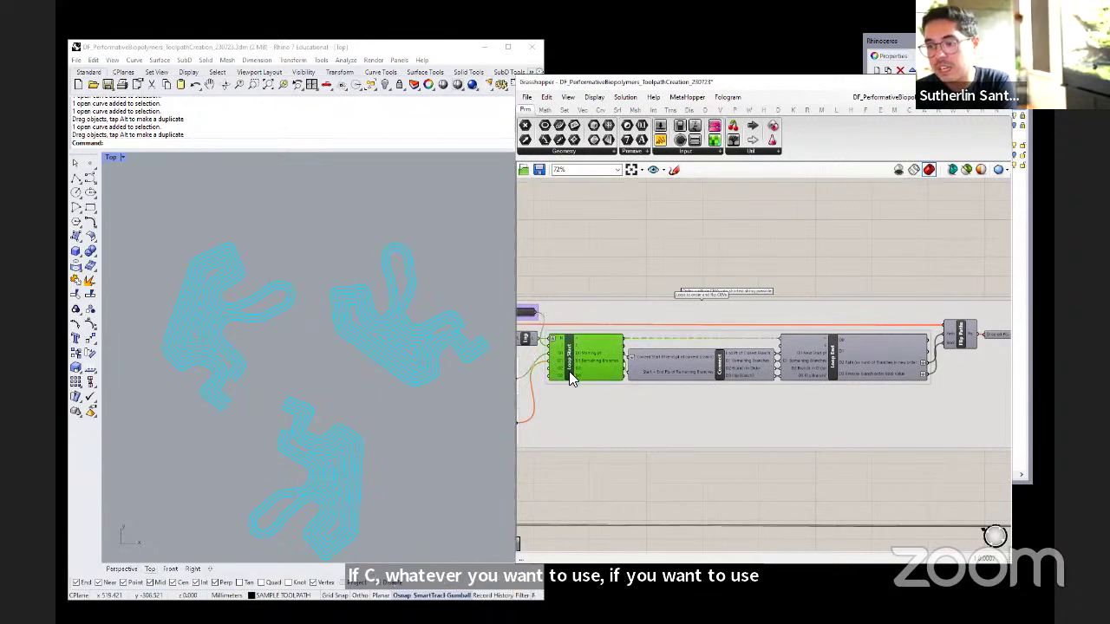
pyautogui.click(830, 351)
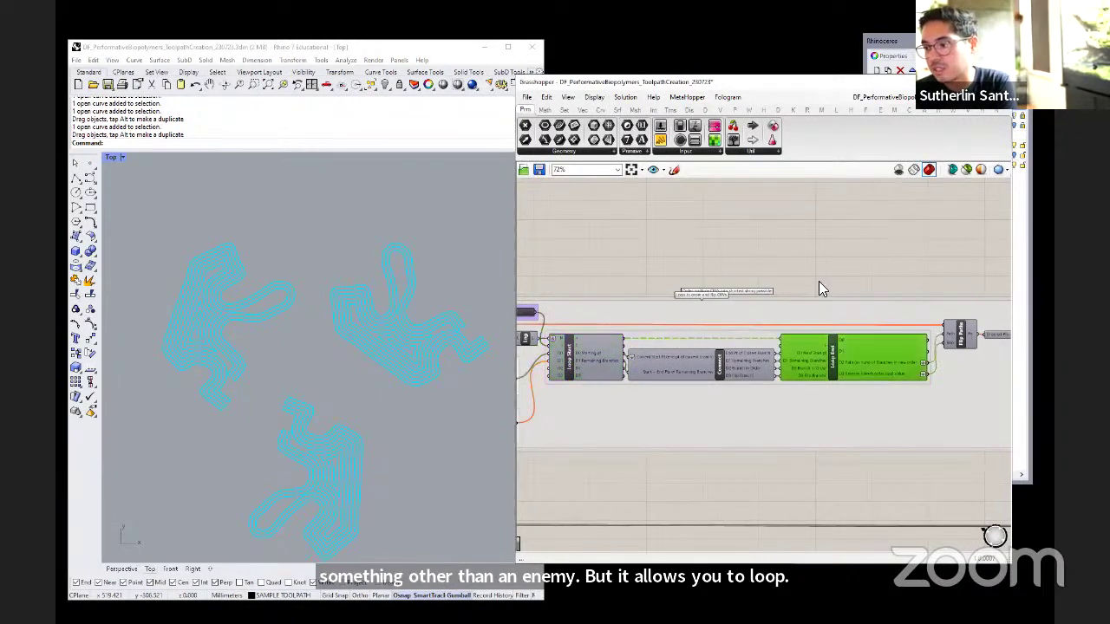
pyautogui.scroll(3, 867, 255)
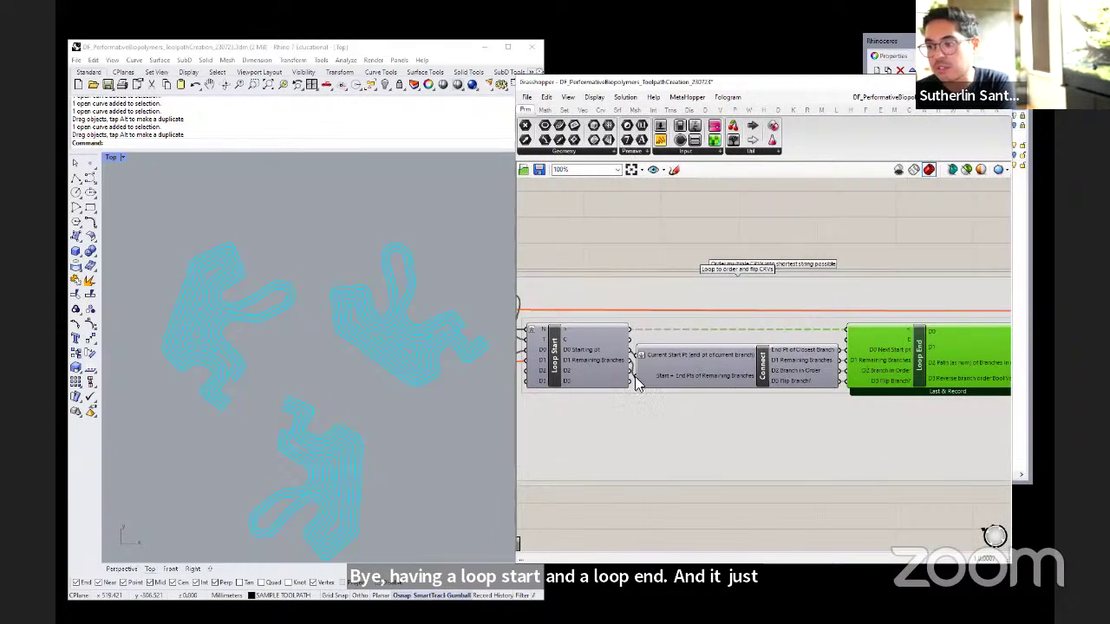
pyautogui.scroll(-1, 693, 351)
pyautogui.moveTo(575, 263); pyautogui.dragTo(654, 255, button='right')
pyautogui.scroll(-1, 644, 342)
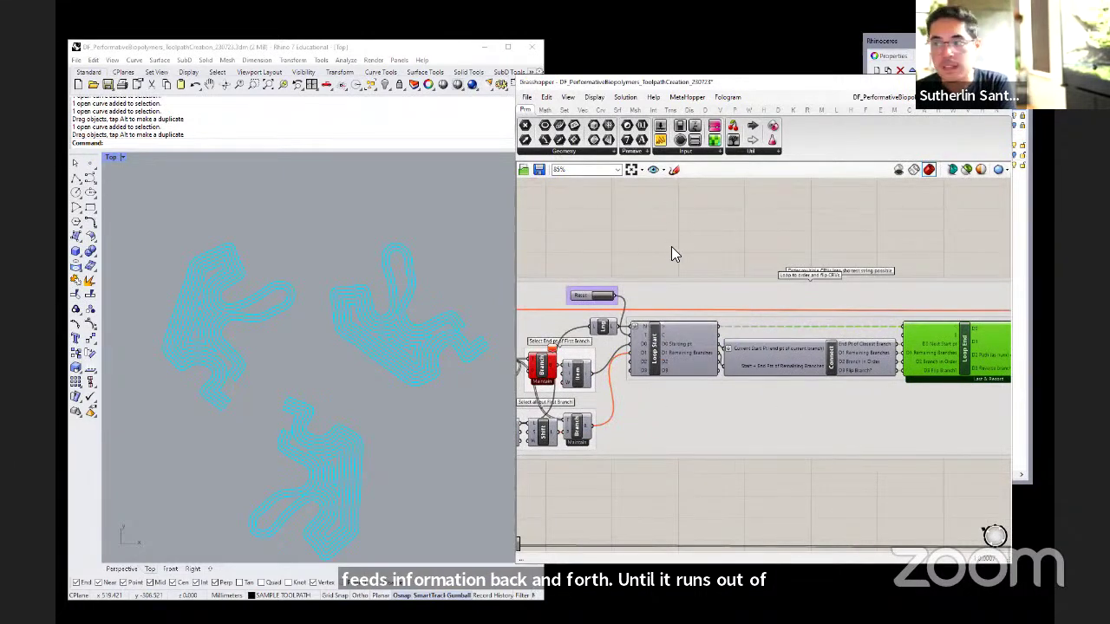
# - Inspect the Connect cluster placed between the loop's start and end components
pyautogui.moveTo(671, 246); pyautogui.dragTo(599, 244, button='right')
pyautogui.click(759, 343)
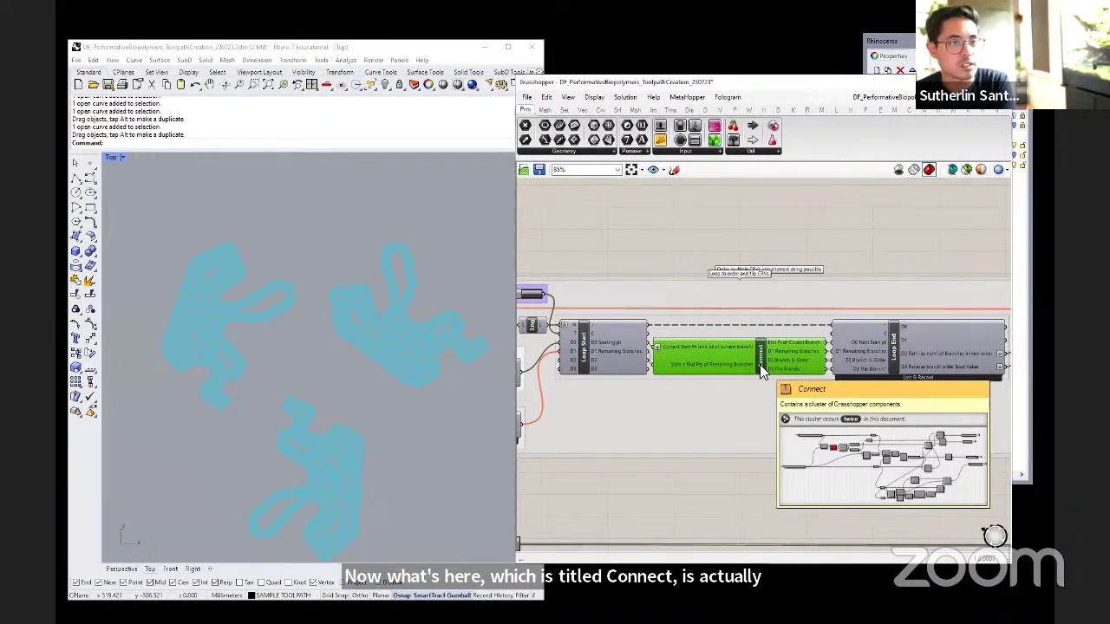
pyautogui.click(747, 236)
# - Switch to Rhino and select the upper-right and lower curves one after the other, ending with nothing selected
pyautogui.click(289, 338)
pyautogui.click(347, 382)
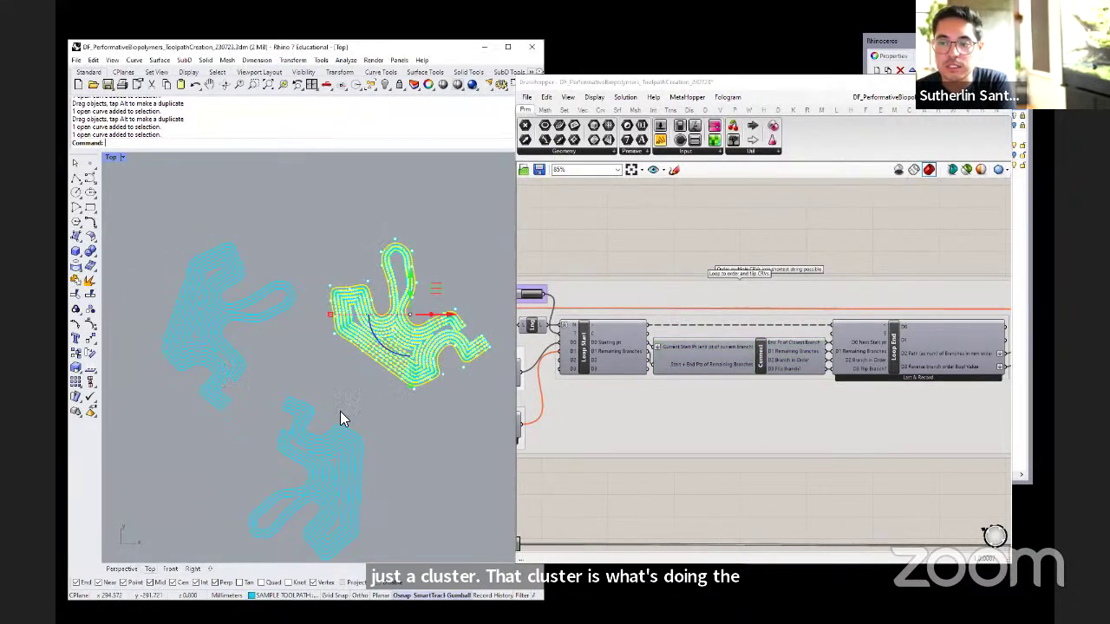
pyautogui.click(326, 475)
pyautogui.click(426, 451)
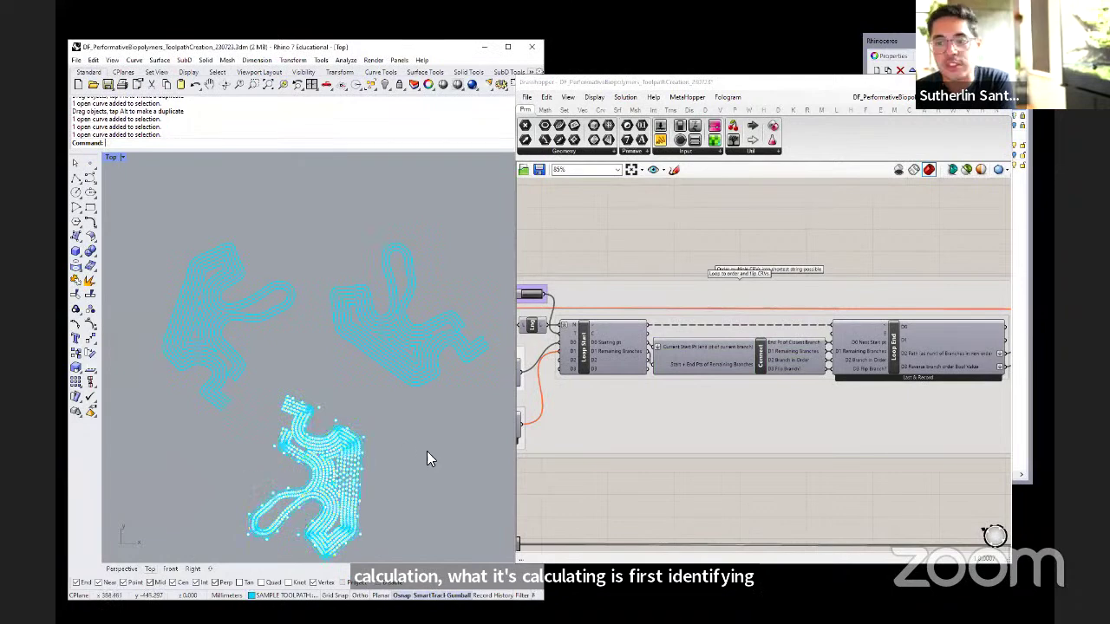
# - Assign all three Rhino curves to Grasshopper's Crv(s) to Print parameter as multiple curves
pyautogui.click(631, 258)
pyautogui.scroll(-3, 749, 335)
pyautogui.scroll(-2, 749, 335)
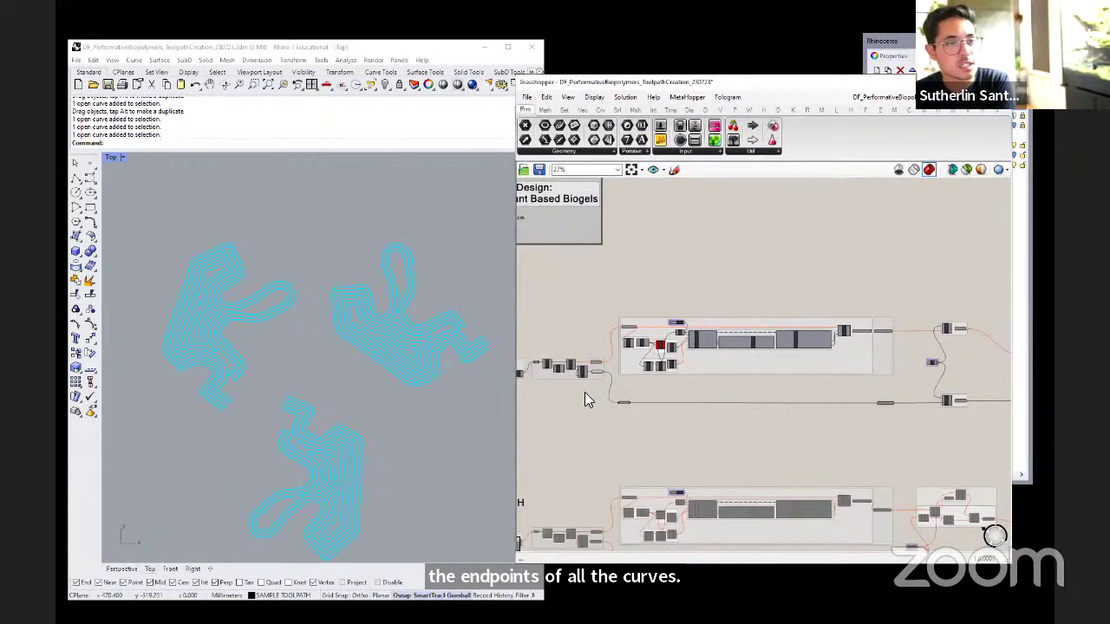
pyautogui.moveTo(599, 421); pyautogui.dragTo(934, 389, button='right')
pyautogui.moveTo(449, 235); pyautogui.dragTo(144, 510)
pyautogui.scroll(5, 668, 351)
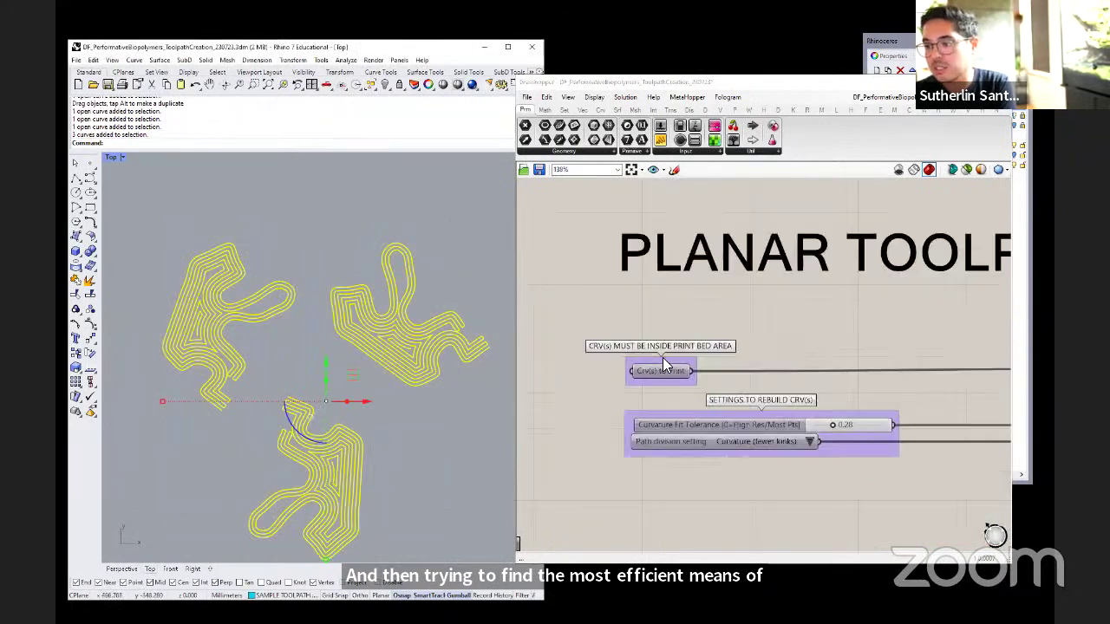
pyautogui.rightClick(663, 371)
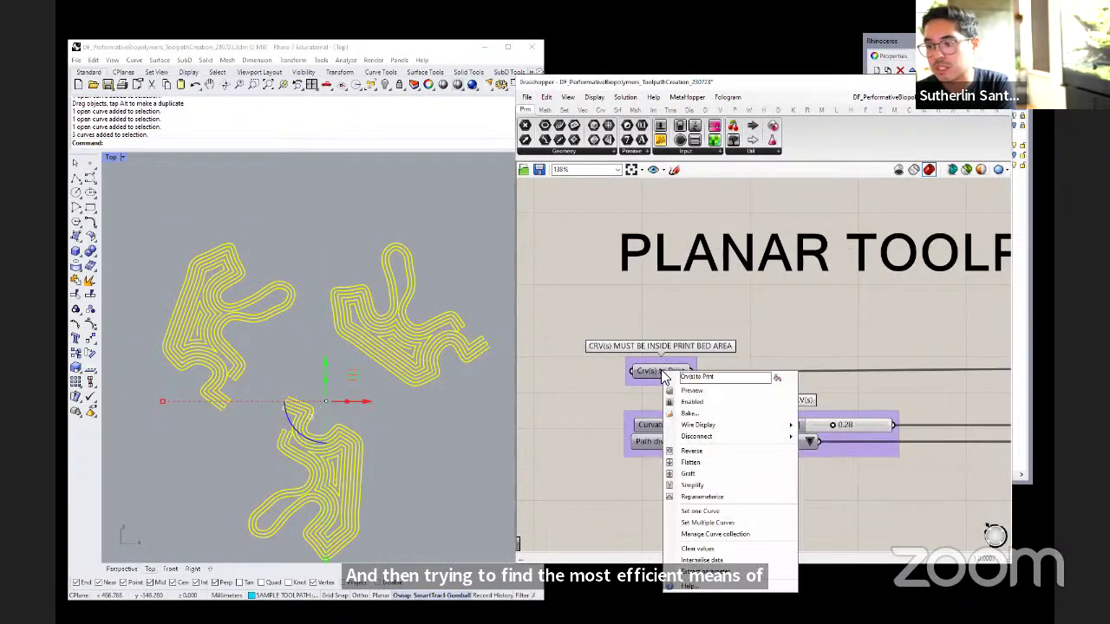
pyautogui.click(694, 523)
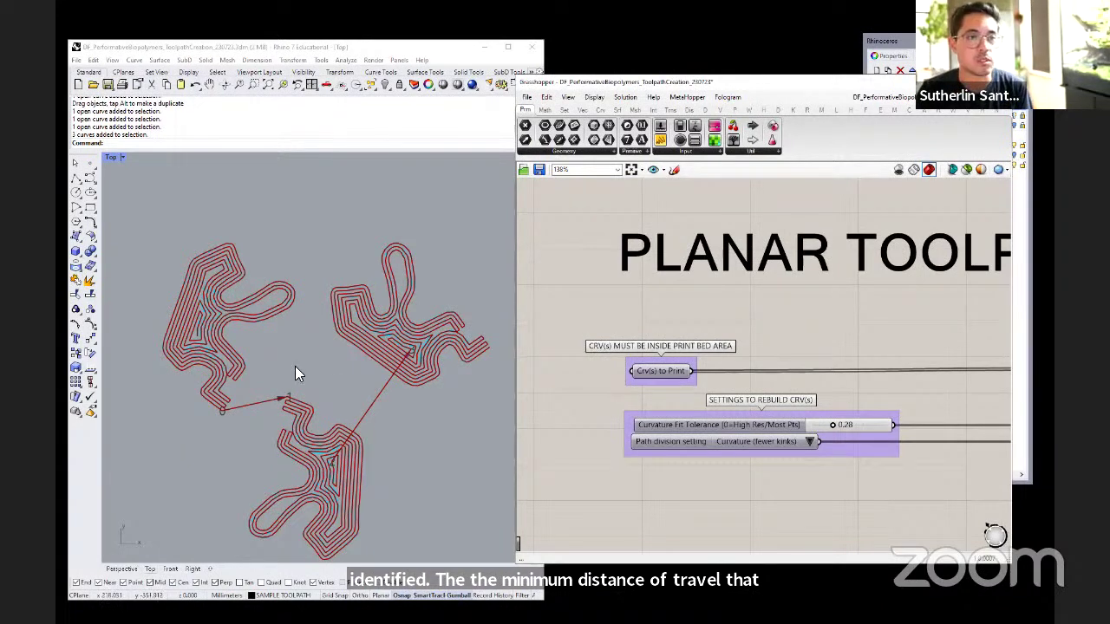
# - Move the left curve down along Y in Rhino to test how the travel connection updates
pyautogui.click(223, 331)
pyautogui.moveTo(224, 336); pyautogui.dragTo(414, 457)
pyautogui.click(414, 457)
pyautogui.scroll(-2, 336, 393)
pyautogui.scroll(2, 305, 435)
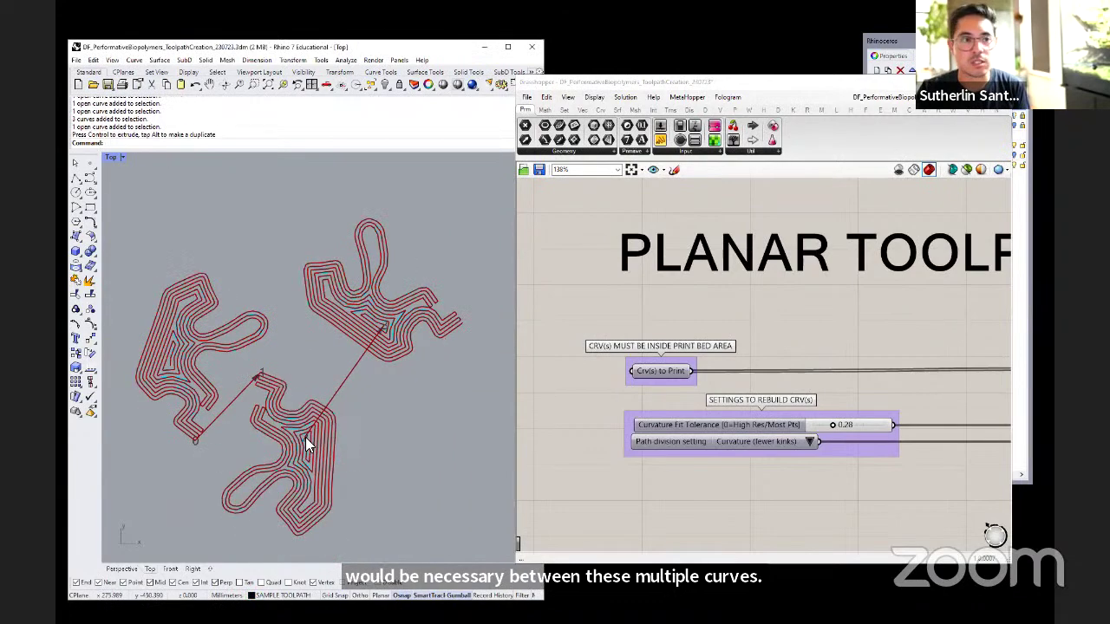
# - Shift the lower curve to the right and move the upper-right curve down to its left side
pyautogui.click(305, 435)
pyautogui.moveTo(314, 496); pyautogui.dragTo(443, 492)
pyautogui.moveTo(389, 321); pyautogui.dragTo(306, 444)
# - Move the remaining left curve above the other two and shift it right along X to change the print order
pyautogui.moveTo(206, 391); pyautogui.dragTo(303, 310)
pyautogui.moveTo(335, 272); pyautogui.dragTo(389, 277)
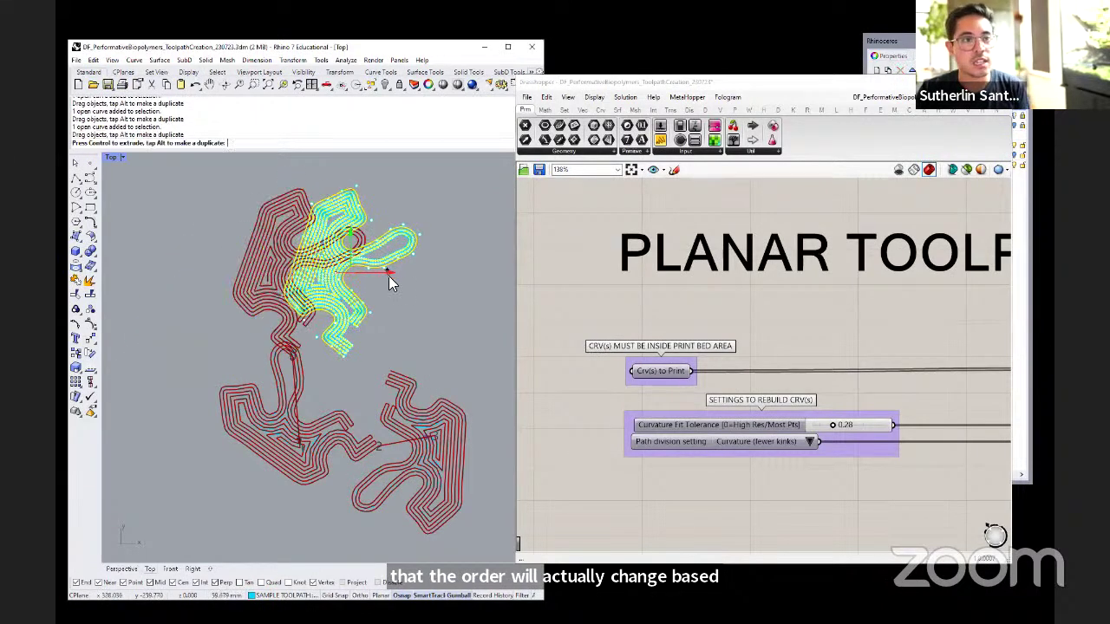
pyautogui.click(434, 354)
pyautogui.moveTo(434, 355); pyautogui.dragTo(343, 346, button='right')
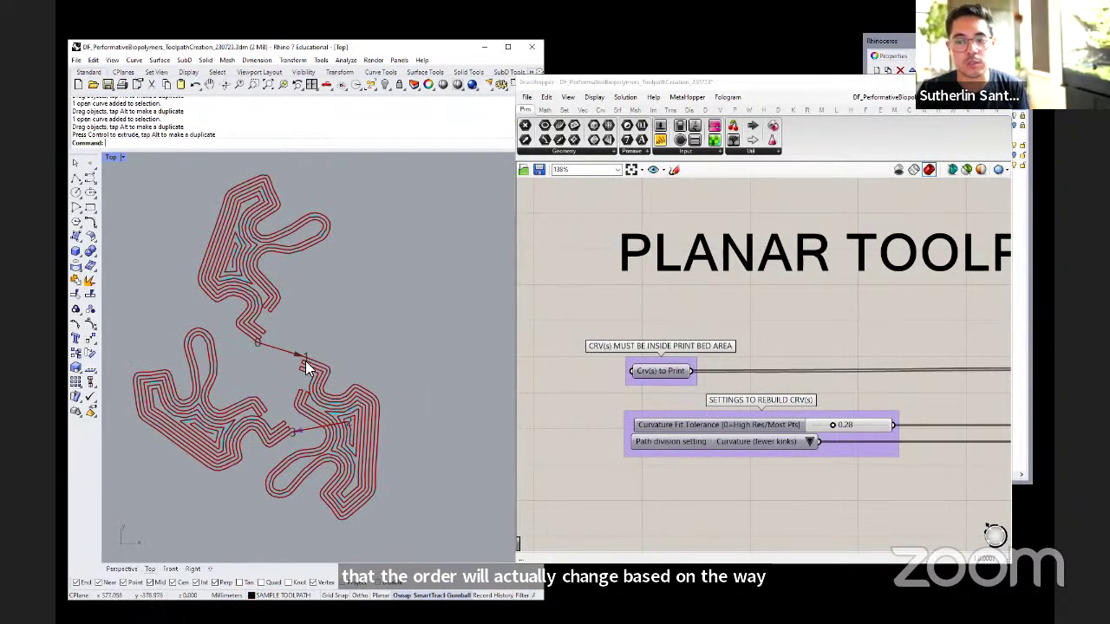
# - Examine the numbered start and end points and travel arrows linking the three curves, and the loop that orders them
pyautogui.click(236, 440)
pyautogui.click(379, 261)
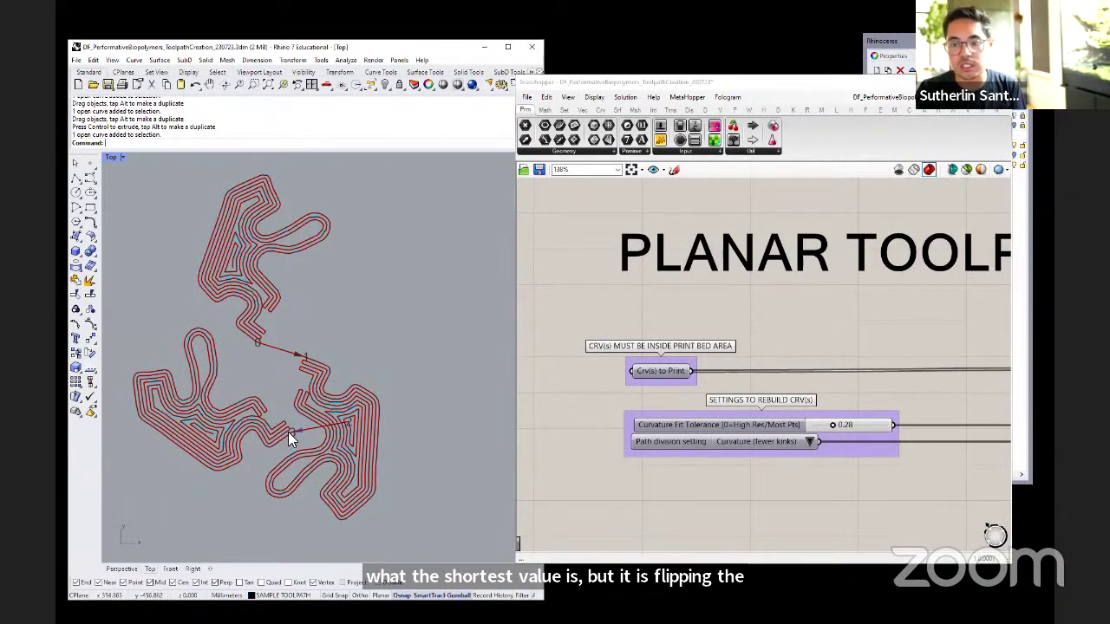
pyautogui.scroll(8, 288, 430)
pyautogui.scroll(-4, 303, 432)
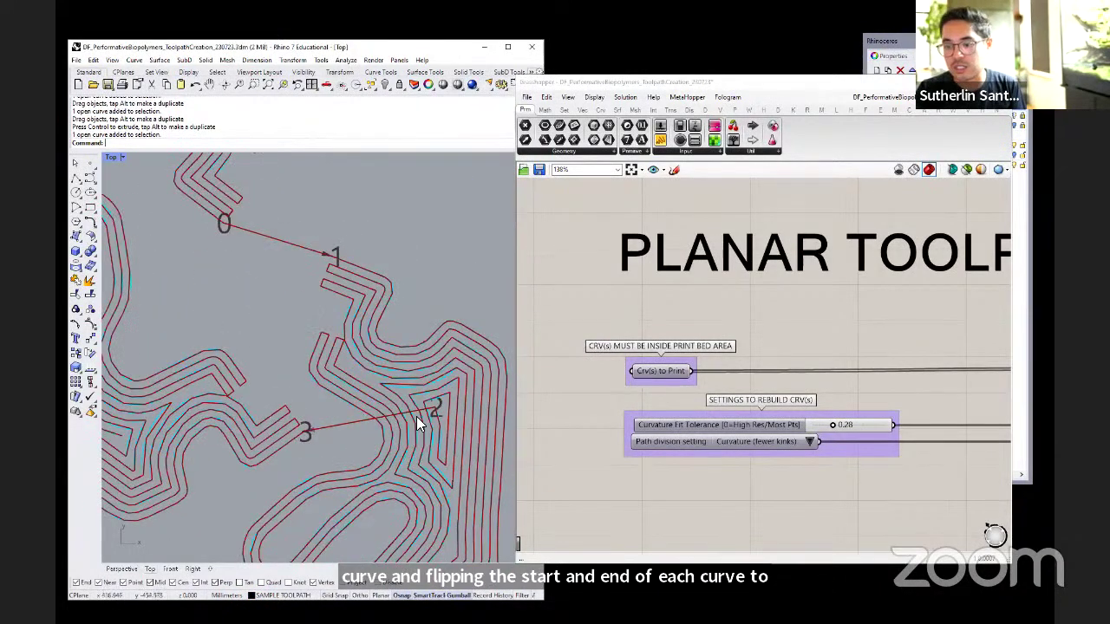
pyautogui.scroll(-5, 434, 408)
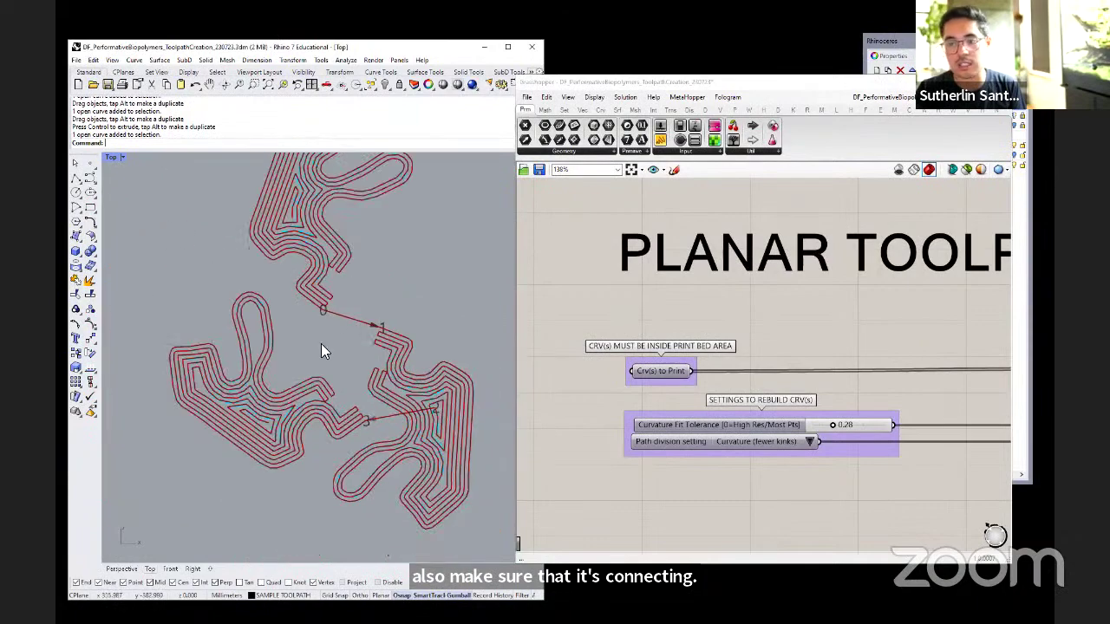
pyautogui.scroll(-6, 638, 355)
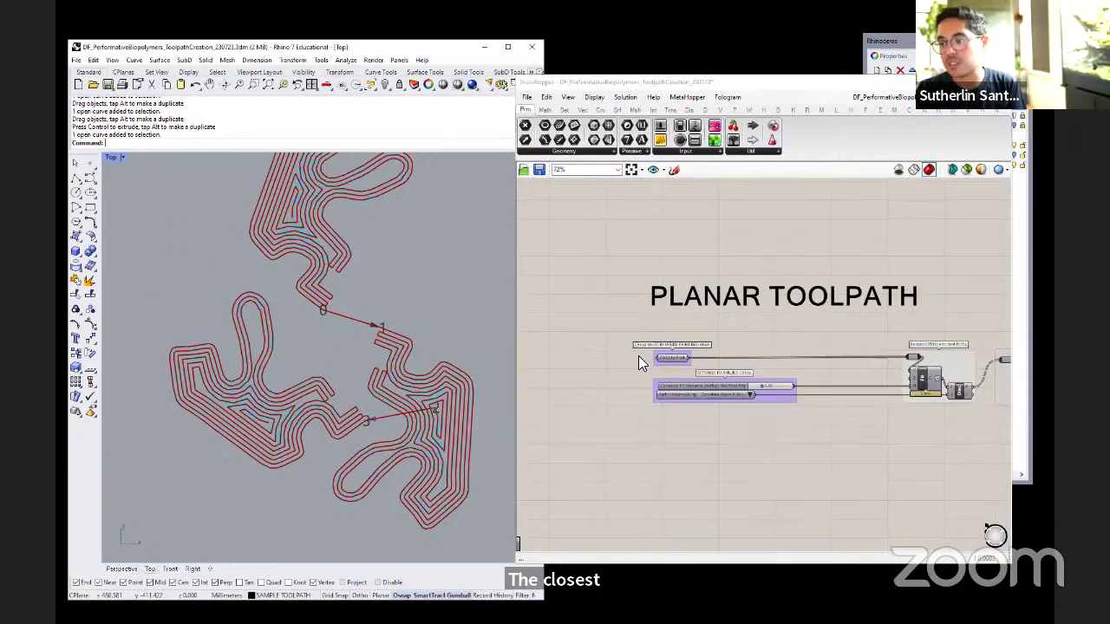
pyautogui.scroll(3, 766, 376)
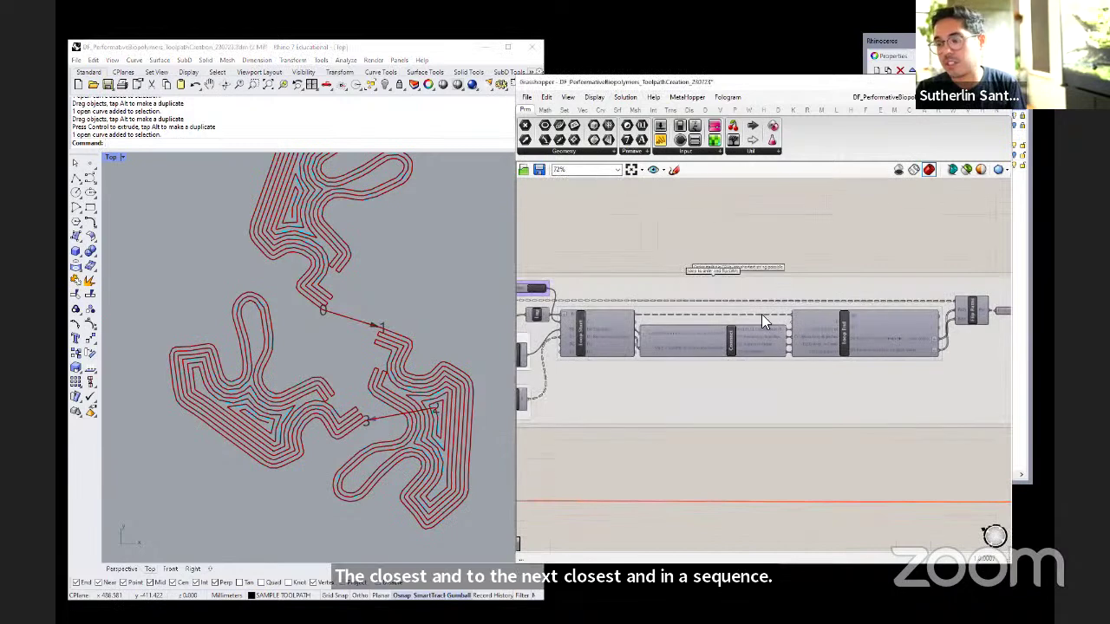
# - Move the upper curve right and slightly down, and the lower-right curve farther right, to test the travel connections
pyautogui.scroll(-3, 304, 386)
pyautogui.moveTo(285, 297); pyautogui.dragTo(425, 376)
pyautogui.click(405, 446)
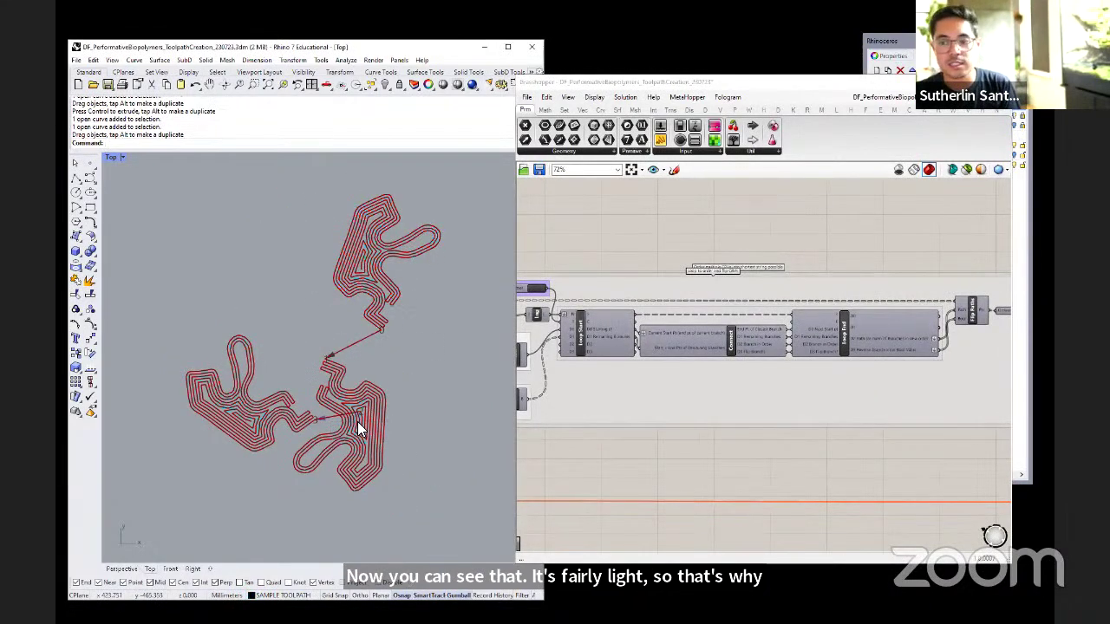
pyautogui.moveTo(359, 426); pyautogui.dragTo(440, 436)
# - Move the upper curve back left and down, and the lower-left curve slightly right and down, to change the print order
pyautogui.moveTo(366, 288); pyautogui.dragTo(314, 323)
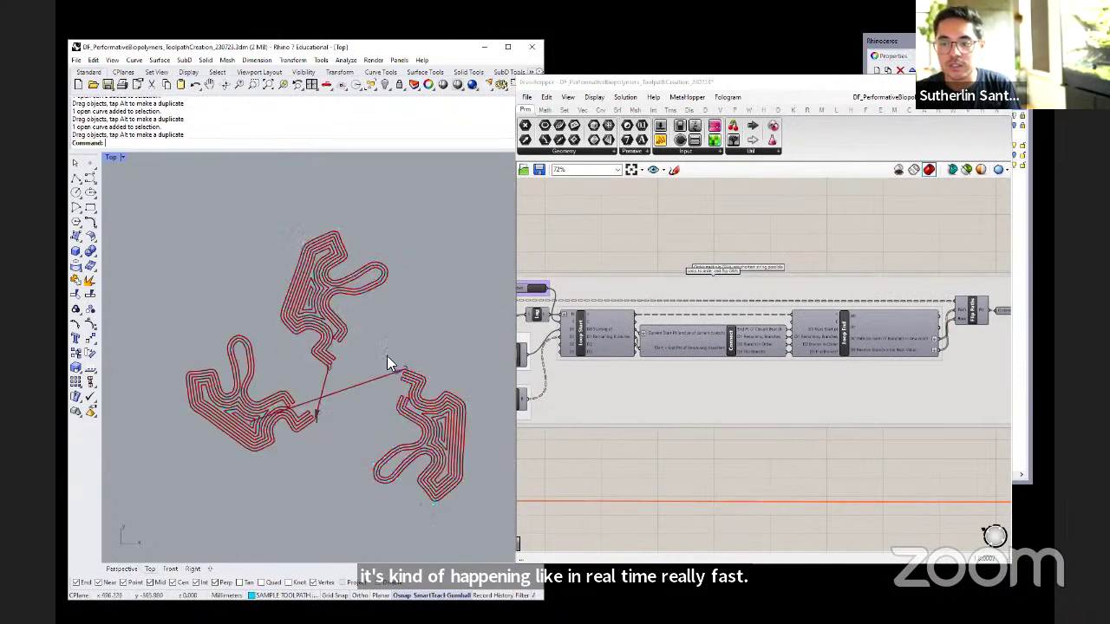
pyautogui.click(265, 447)
pyautogui.moveTo(264, 447); pyautogui.dragTo(267, 458)
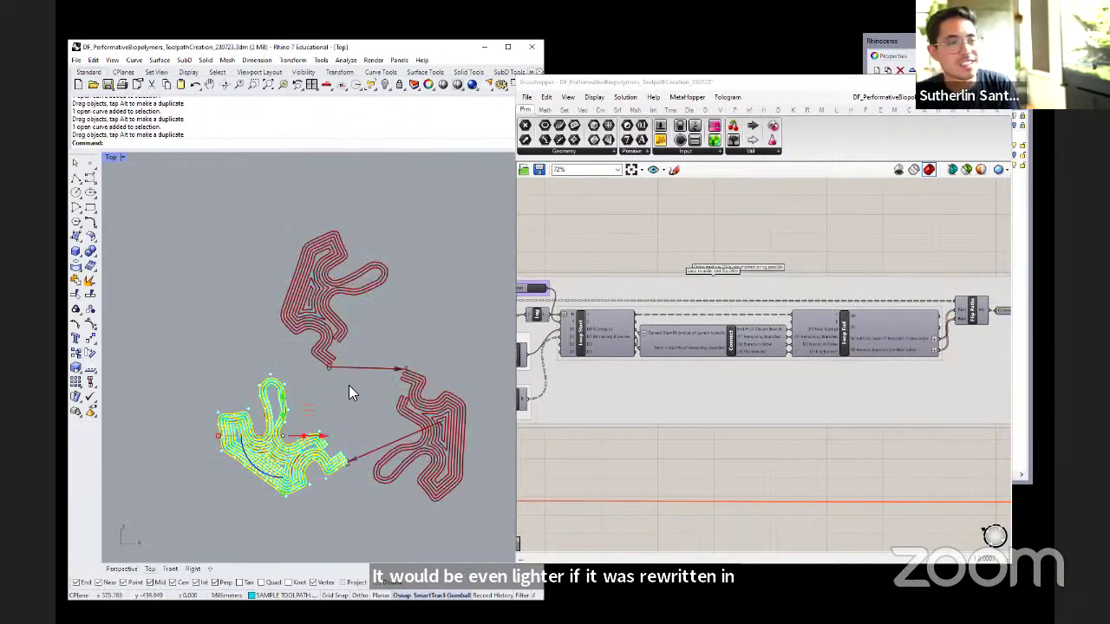
pyautogui.click(396, 324)
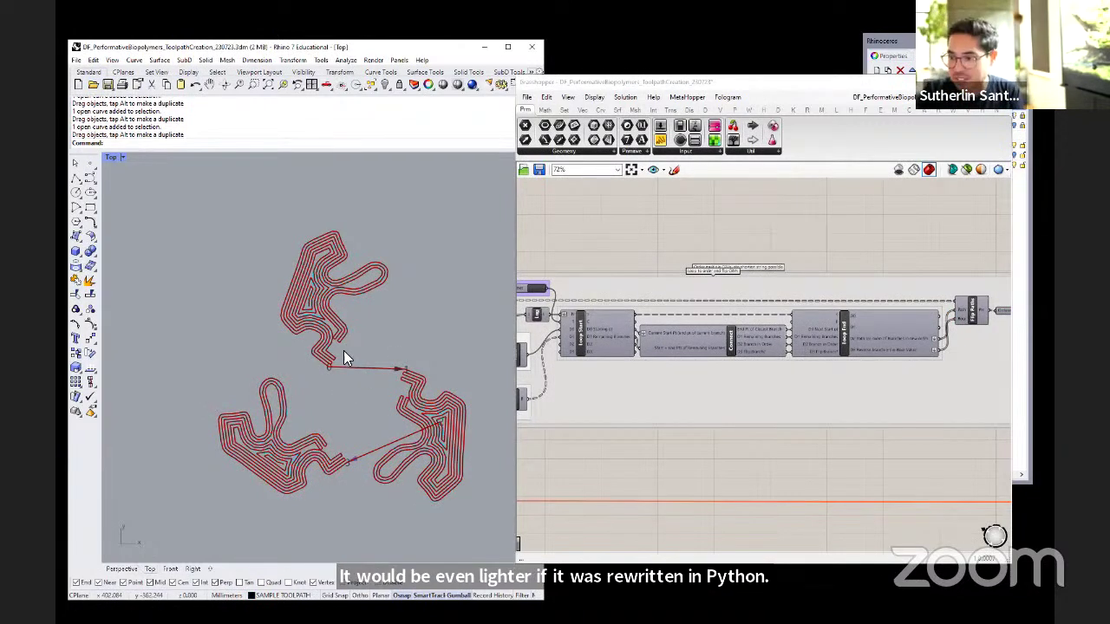
# - Examine the curve-ordering loop and the Multiple Crv Target Pts parameter that receives its ordered points
pyautogui.click(645, 252)
pyautogui.scroll(2, 761, 333)
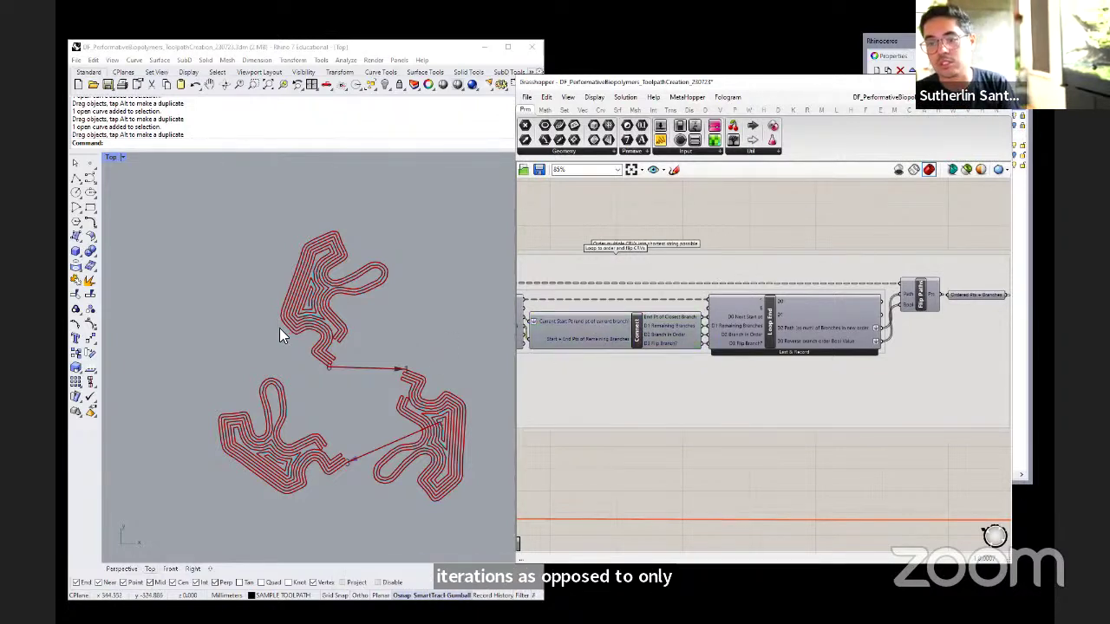
pyautogui.scroll(-2, 279, 328)
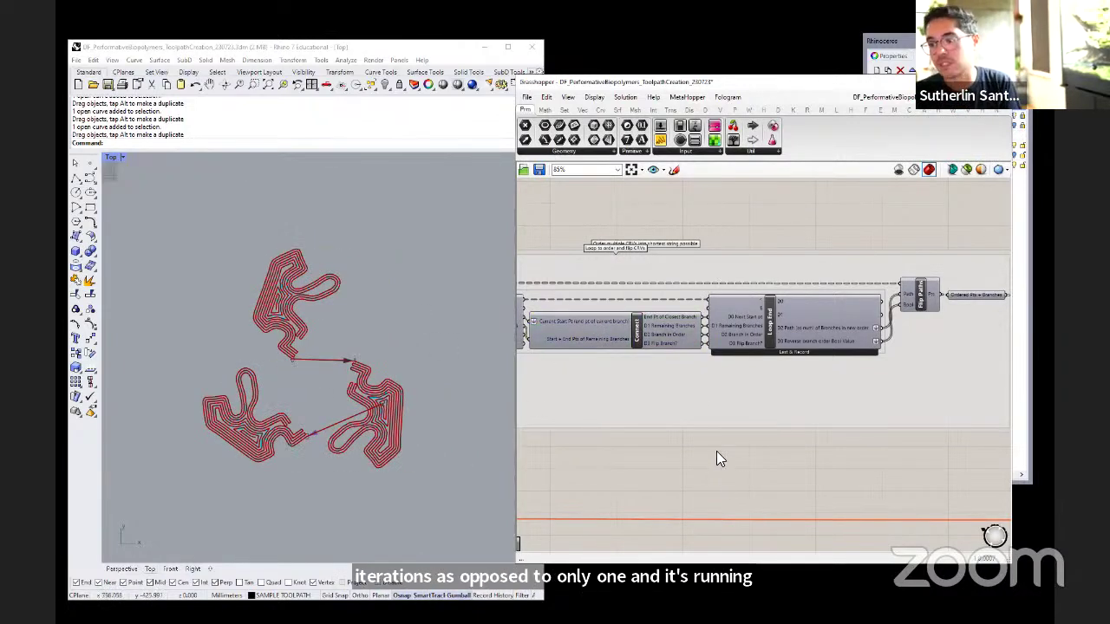
pyautogui.scroll(-1, 710, 356)
pyautogui.moveTo(924, 286); pyautogui.dragTo(846, 241, button='right')
pyautogui.scroll(-1, 846, 241)
pyautogui.click(856, 306)
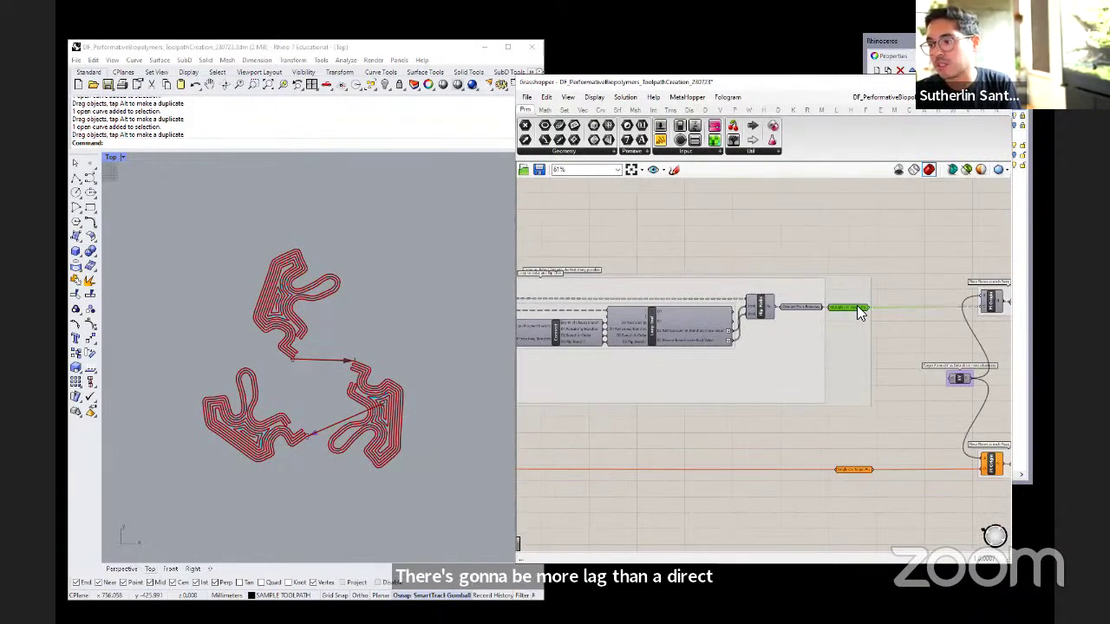
pyautogui.moveTo(850, 308)
pyautogui.click(745, 255)
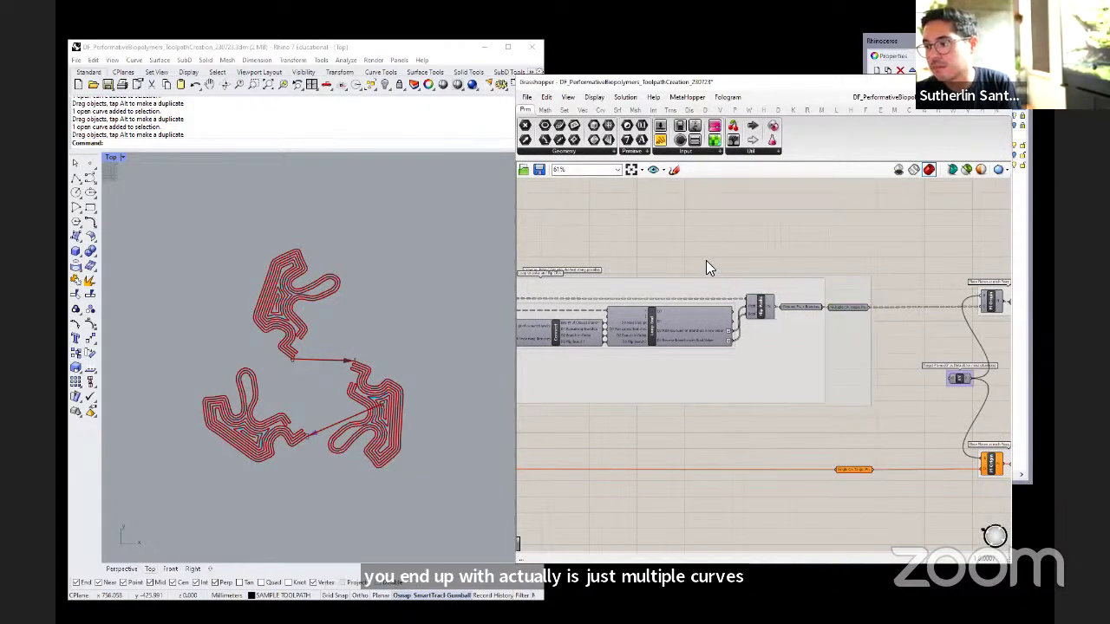
# - Turn on the preview of the Multiple Crv Target Pts parameter to display the target points on all three curves
pyautogui.scroll(-2, 705, 260)
pyautogui.scroll(-1, 562, 433)
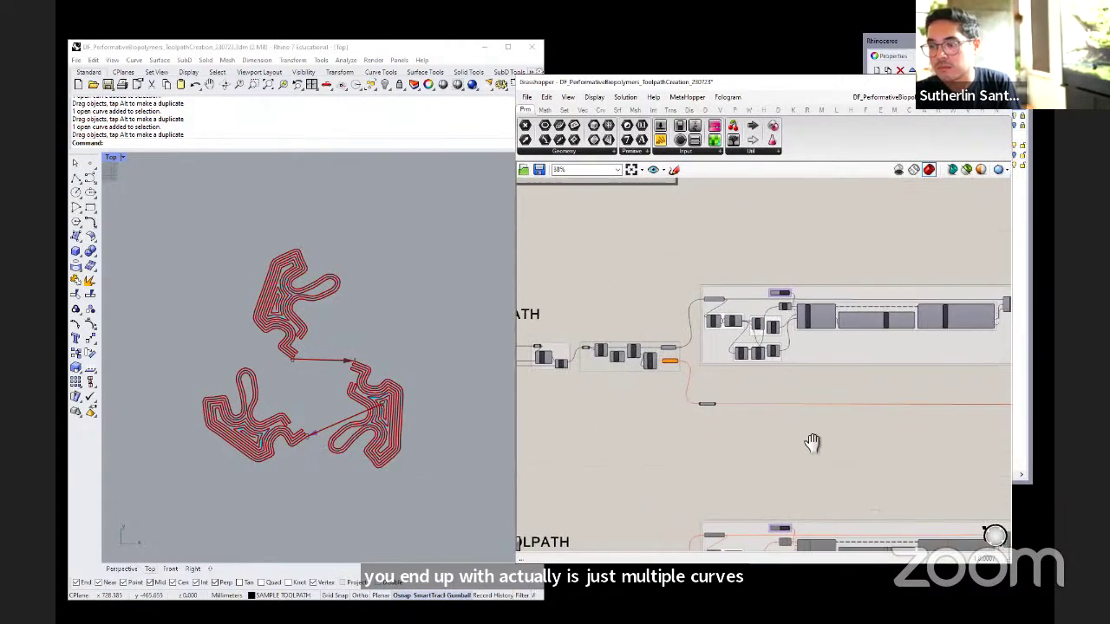
pyautogui.scroll(2, 859, 317)
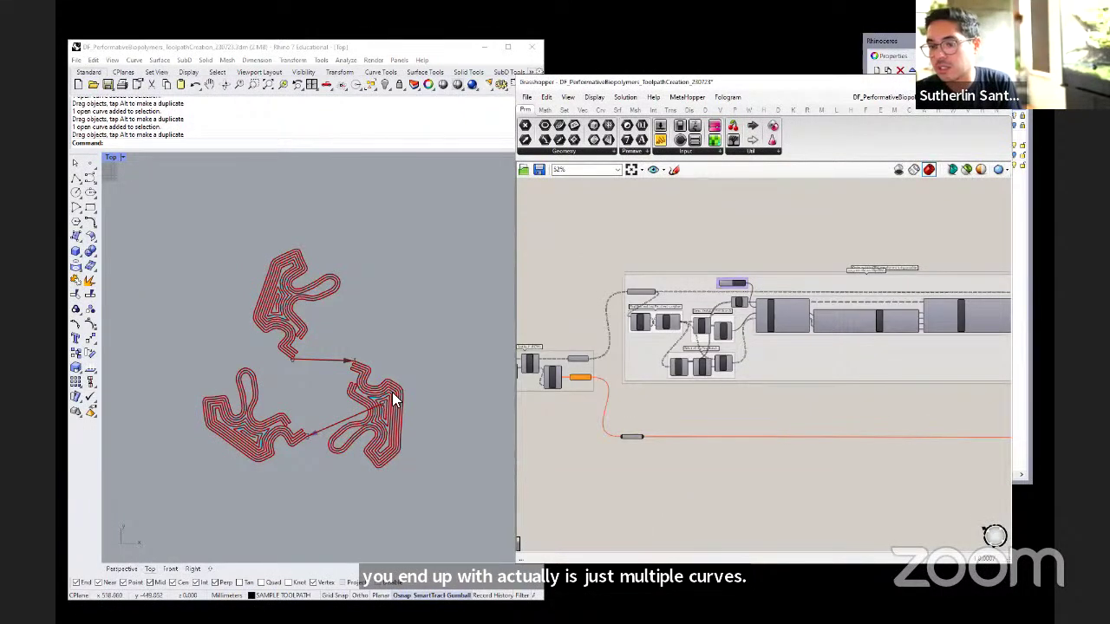
pyautogui.scroll(4, 389, 394)
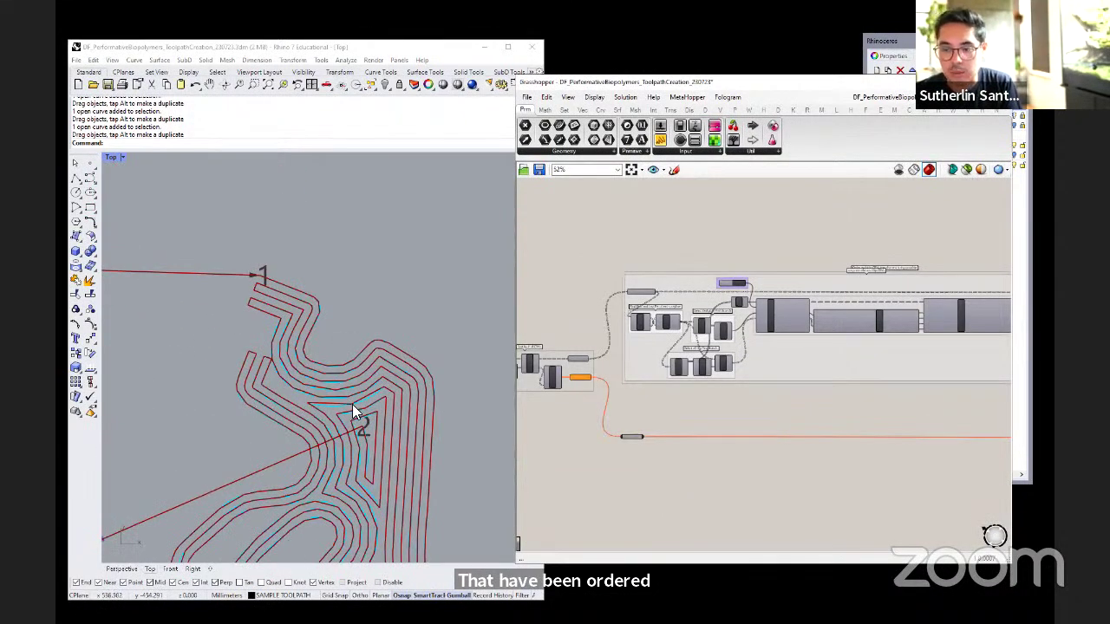
pyautogui.scroll(-3, 351, 407)
pyautogui.scroll(-2, 607, 415)
pyautogui.moveTo(656, 451); pyautogui.dragTo(387, 460, button='right')
pyautogui.scroll(4, 768, 330)
pyautogui.click(772, 332)
pyautogui.rightClick(772, 332)
pyautogui.click(789, 351)
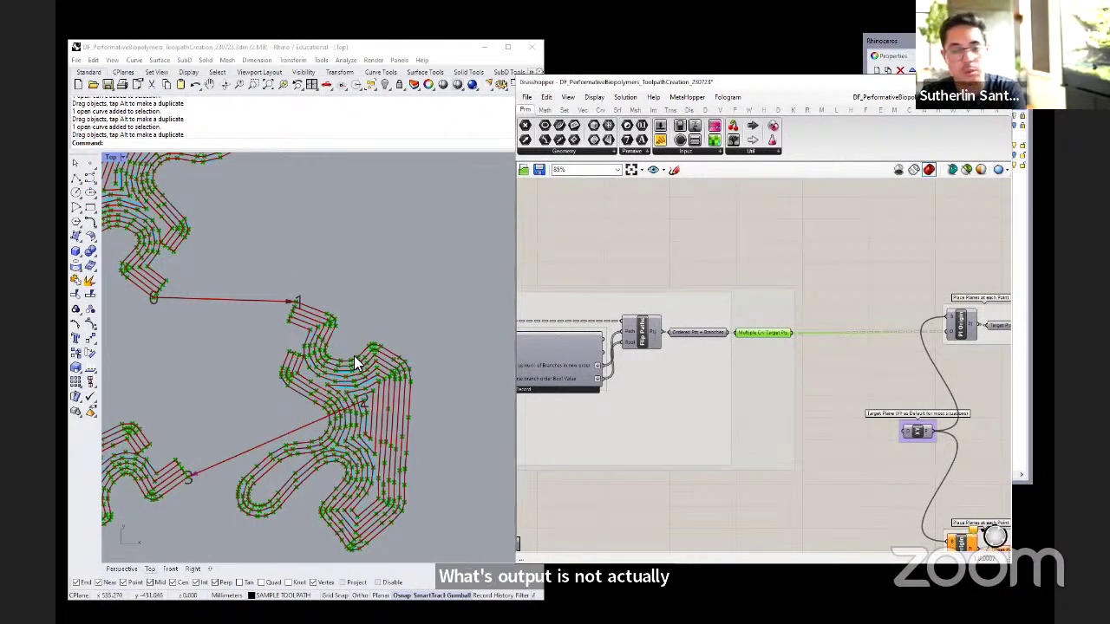
# - Compare the numbered travel order and previewed points in Rhino with the data branches of Multiple Crv Target Pts
pyautogui.scroll(-3, 478, 325)
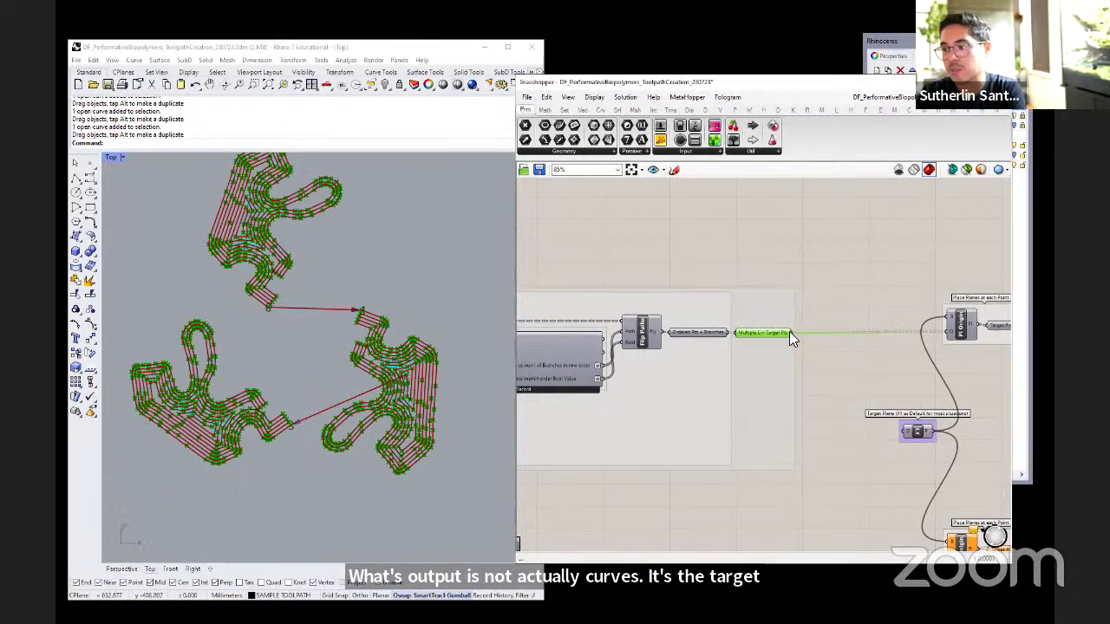
pyautogui.moveTo(777, 332)
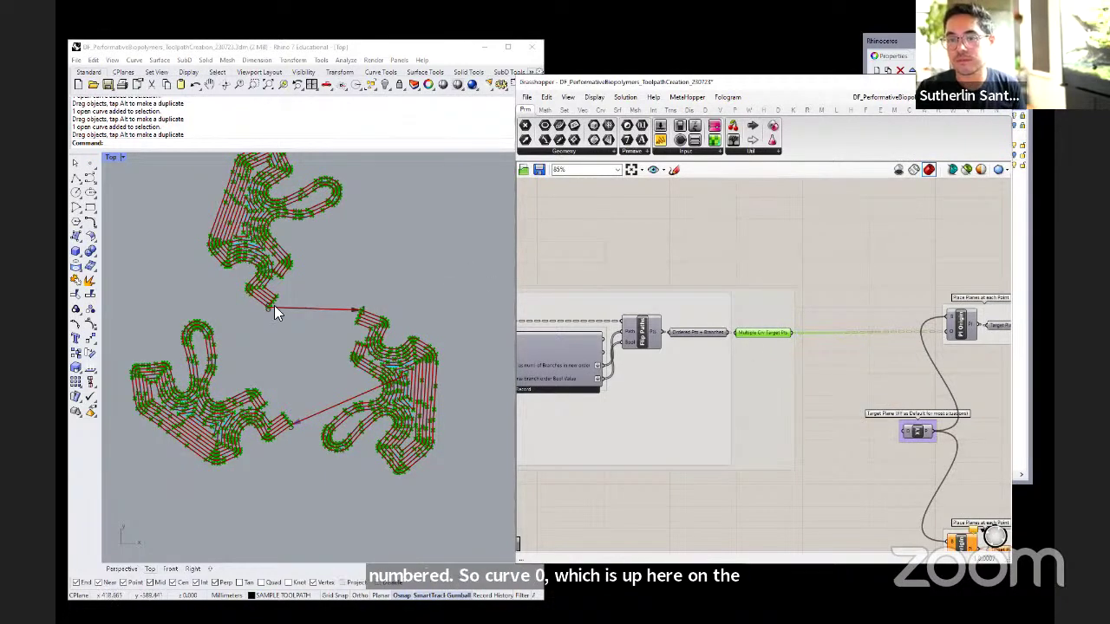
pyautogui.scroll(4, 286, 307)
pyautogui.scroll(-5, 218, 295)
pyautogui.scroll(4, 384, 302)
pyautogui.scroll(-5, 368, 291)
pyautogui.scroll(4, 391, 336)
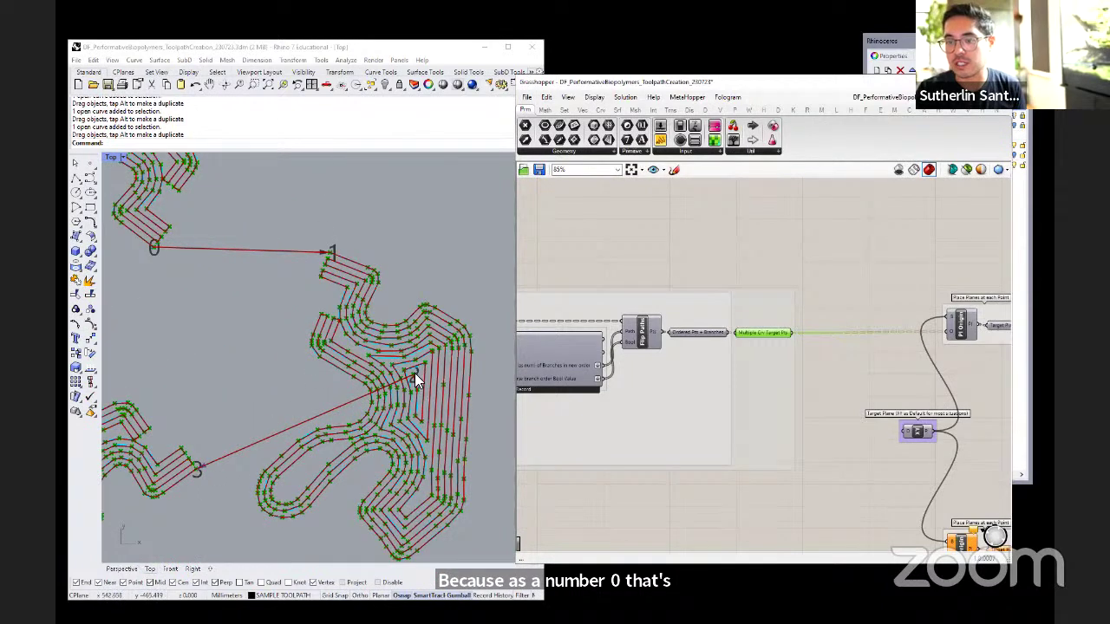
pyautogui.scroll(-4, 295, 286)
pyautogui.scroll(4, 220, 227)
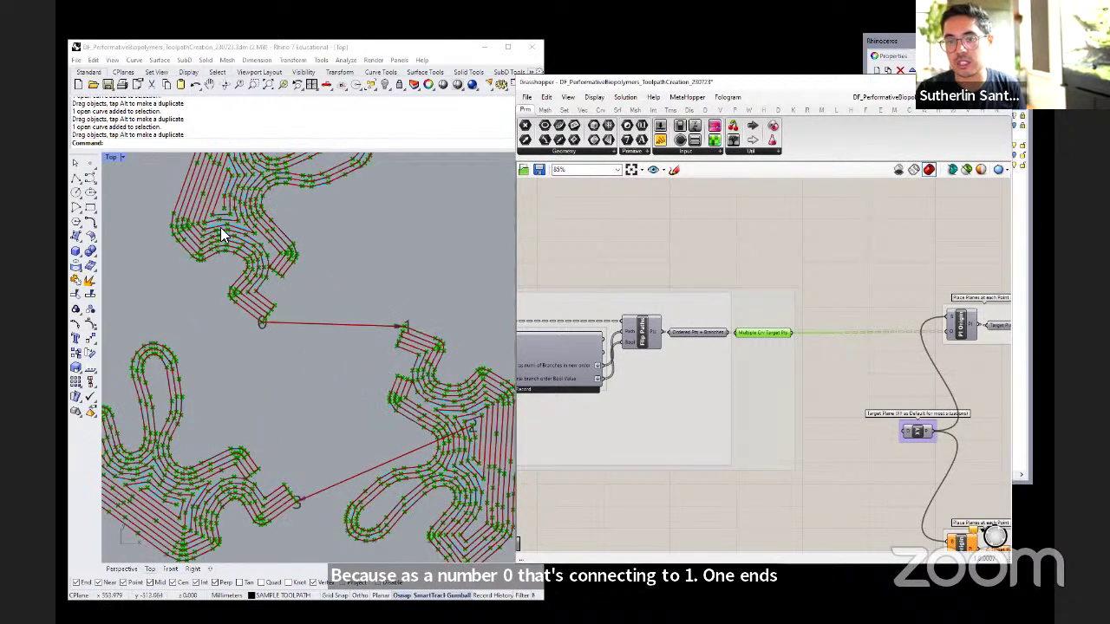
pyautogui.scroll(-3, 228, 221)
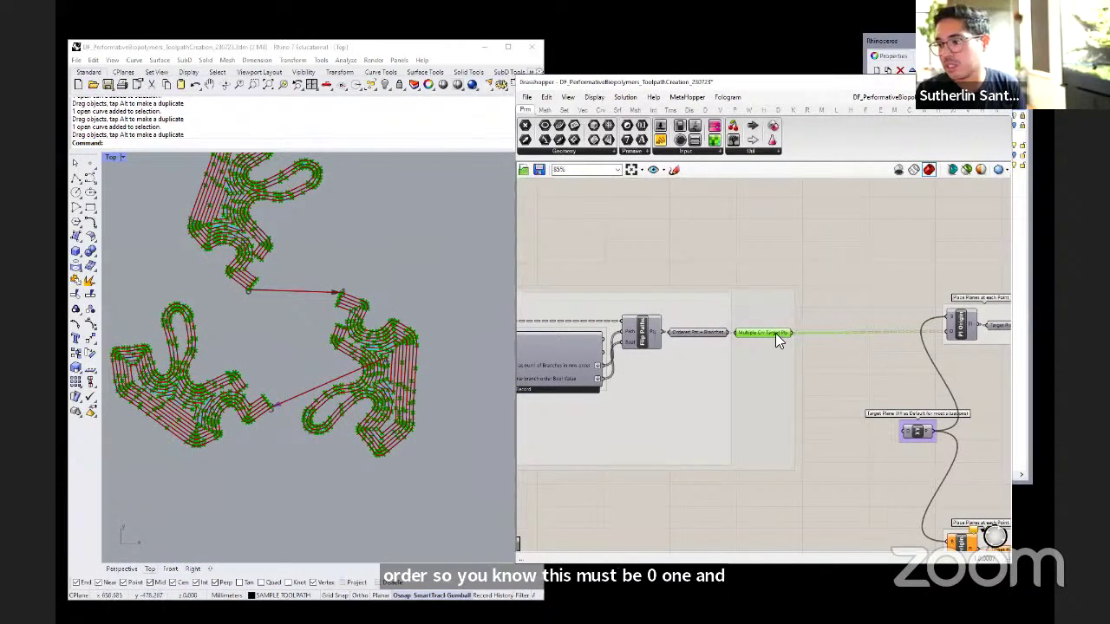
pyautogui.moveTo(775, 335)
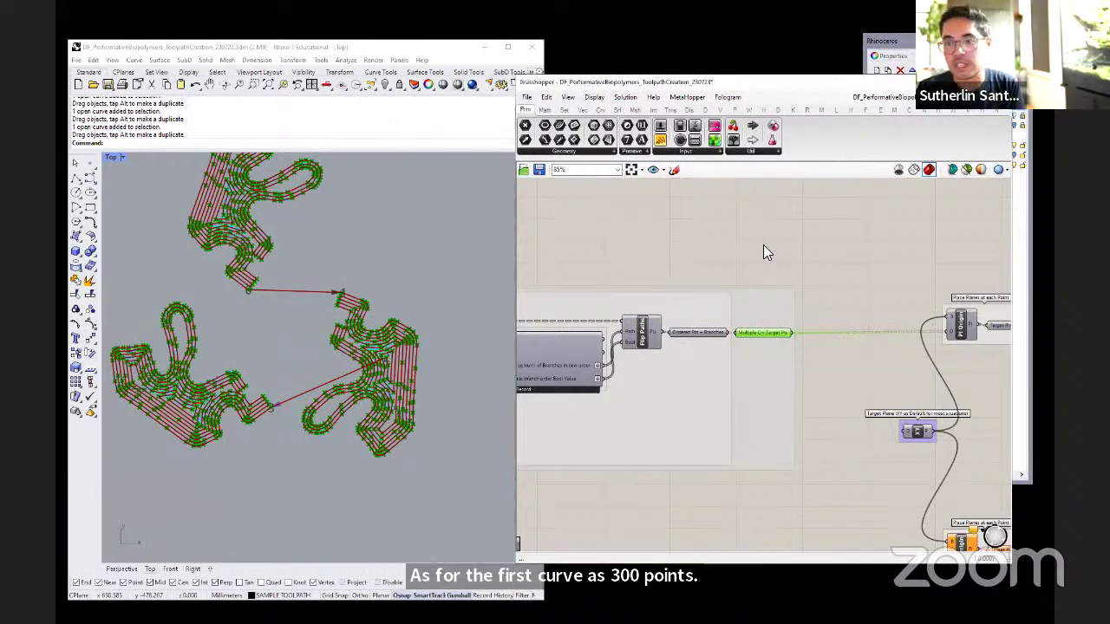
pyautogui.click(717, 241)
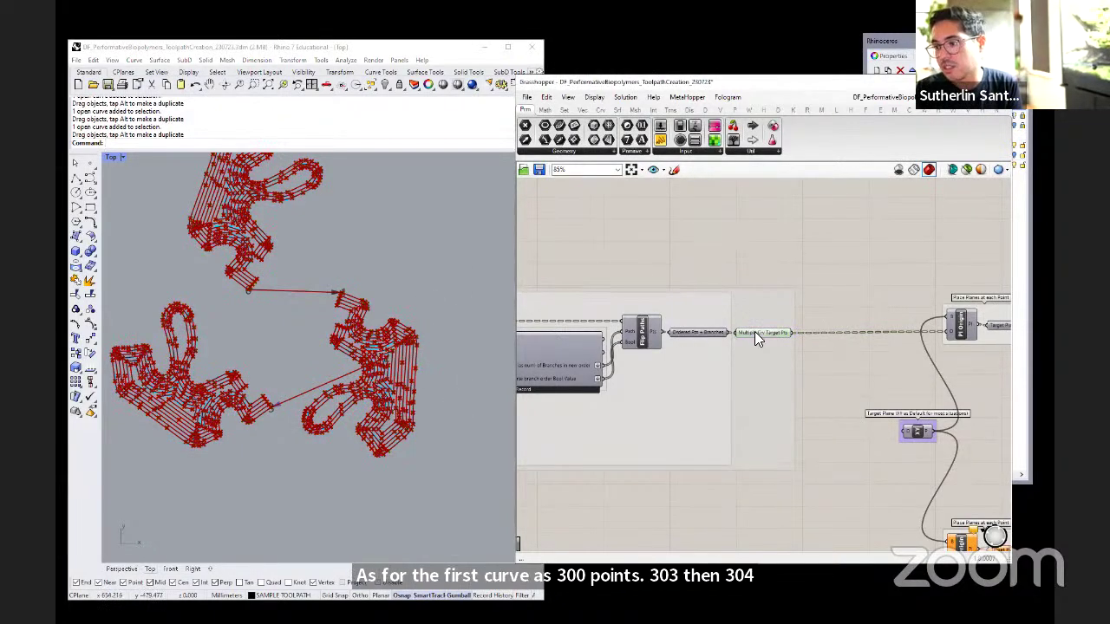
# - Trace the planar toolpath definition from the point-division stage to the final component that rebuilds the points into curves
pyautogui.scroll(-5, 648, 287)
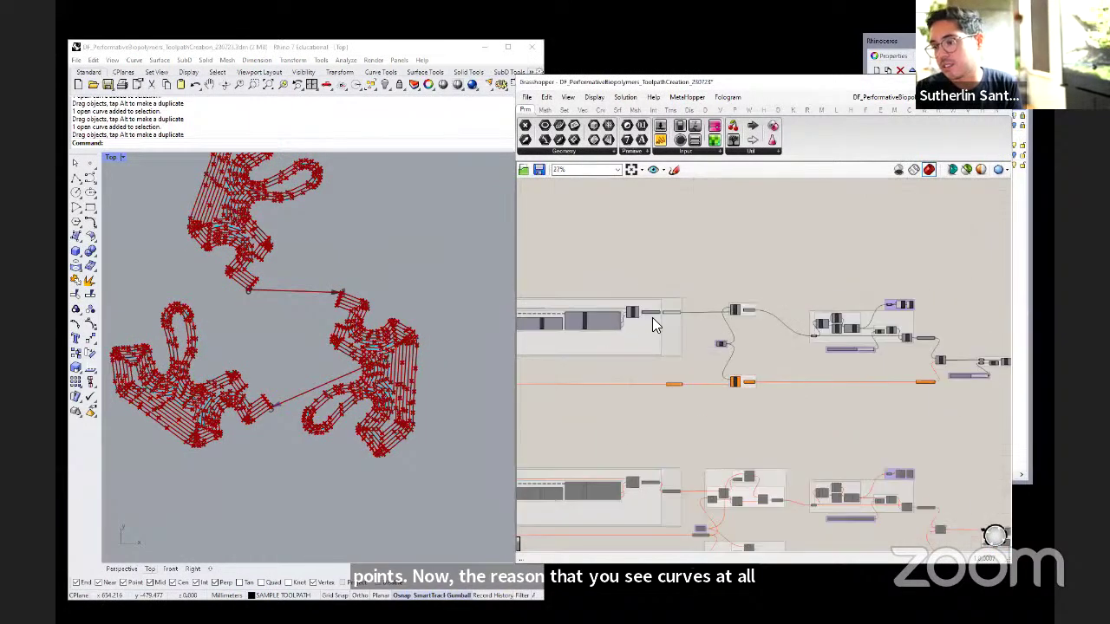
pyautogui.moveTo(945, 360); pyautogui.dragTo(868, 384, button='right')
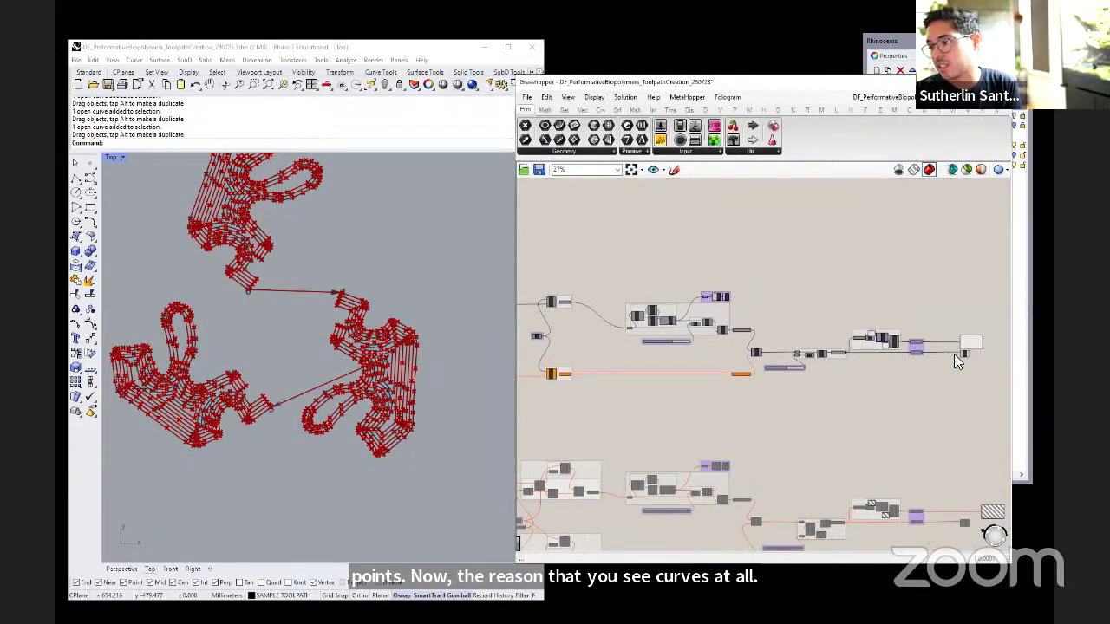
pyautogui.click(964, 353)
pyautogui.click(845, 391)
pyautogui.scroll(-4, 706, 395)
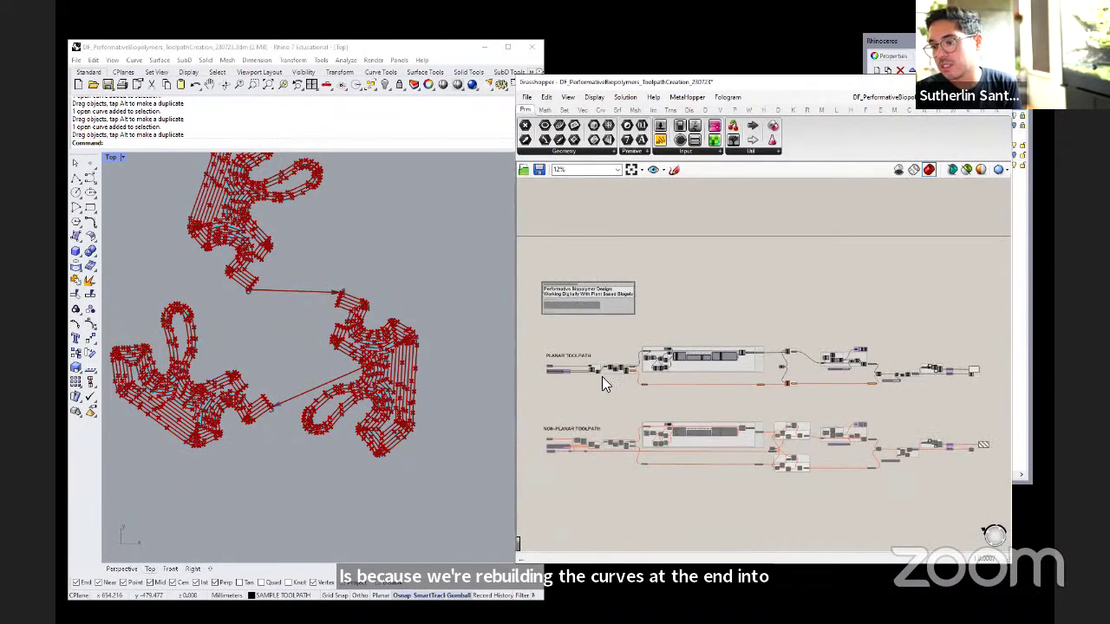
pyautogui.scroll(5, 606, 380)
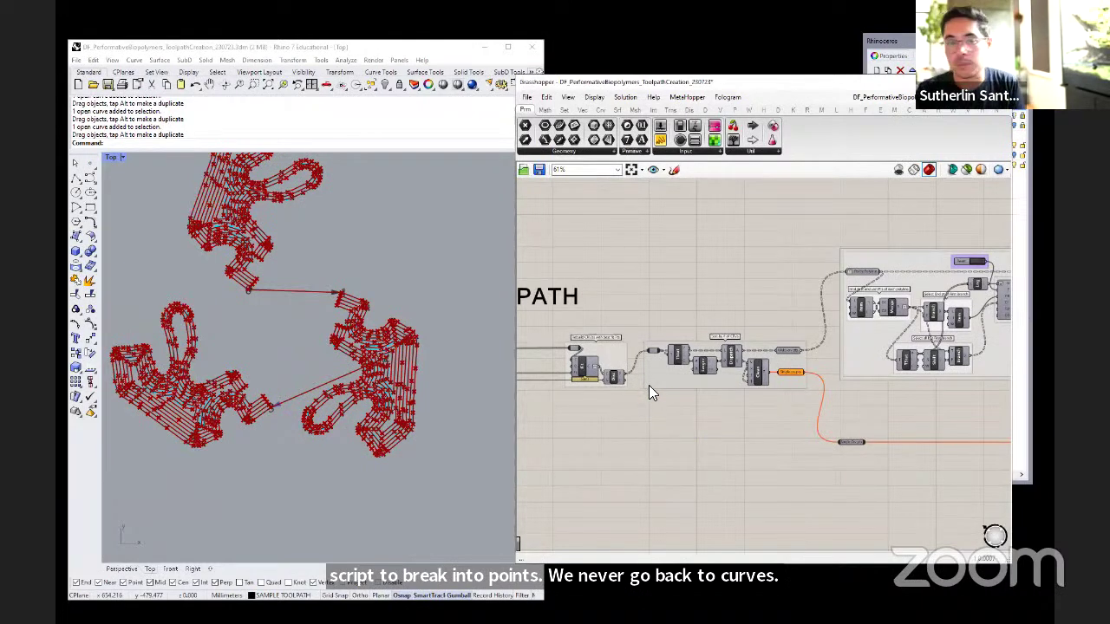
pyautogui.scroll(-4, 613, 347)
pyautogui.moveTo(827, 408); pyautogui.dragTo(740, 389, button='right')
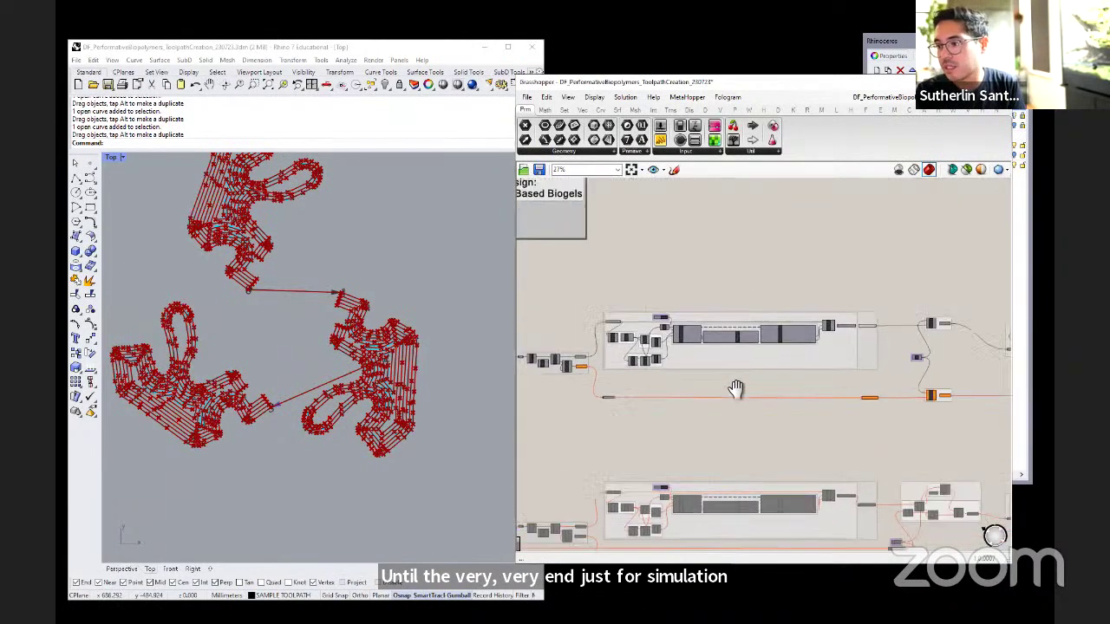
# - Switch Rhino from the maximized Top view to a maximized Perspective view framing the three point-covered curves
pyautogui.doubleClick(114, 157)
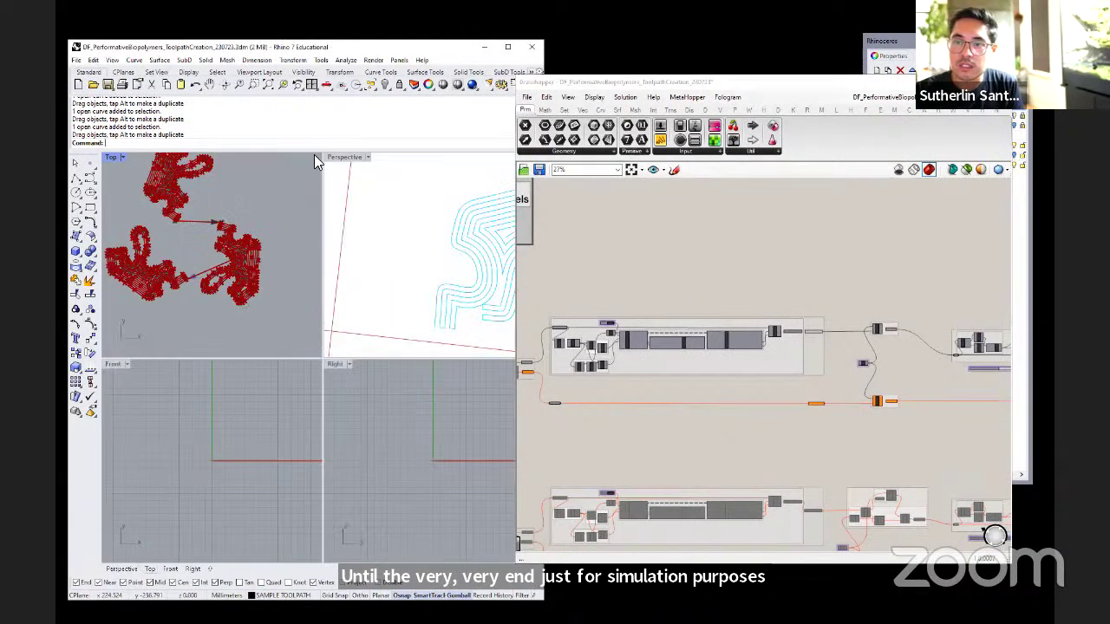
pyautogui.doubleClick(338, 159)
pyautogui.scroll(-5, 315, 339)
pyautogui.scroll(3, 357, 413)
pyautogui.scroll(3, 357, 413)
pyautogui.scroll(-2, 292, 404)
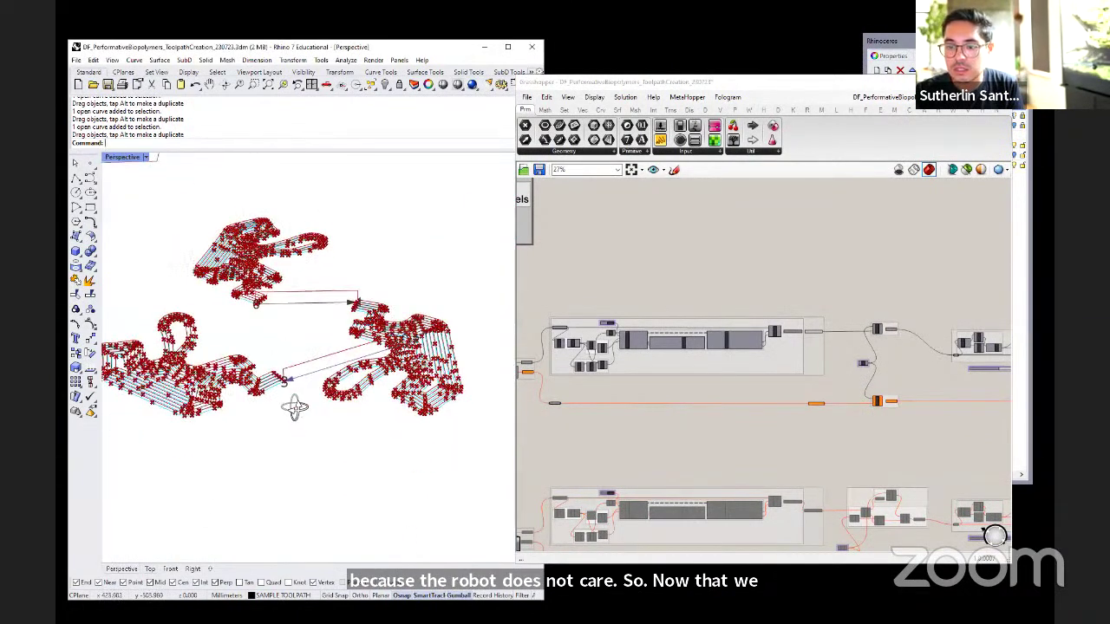
# - Locate the Place Planes at each Point stage and highlight the Multiple Crv Target Pts feeding it to identify its input points
pyautogui.moveTo(869, 440); pyautogui.dragTo(910, 424, button='right')
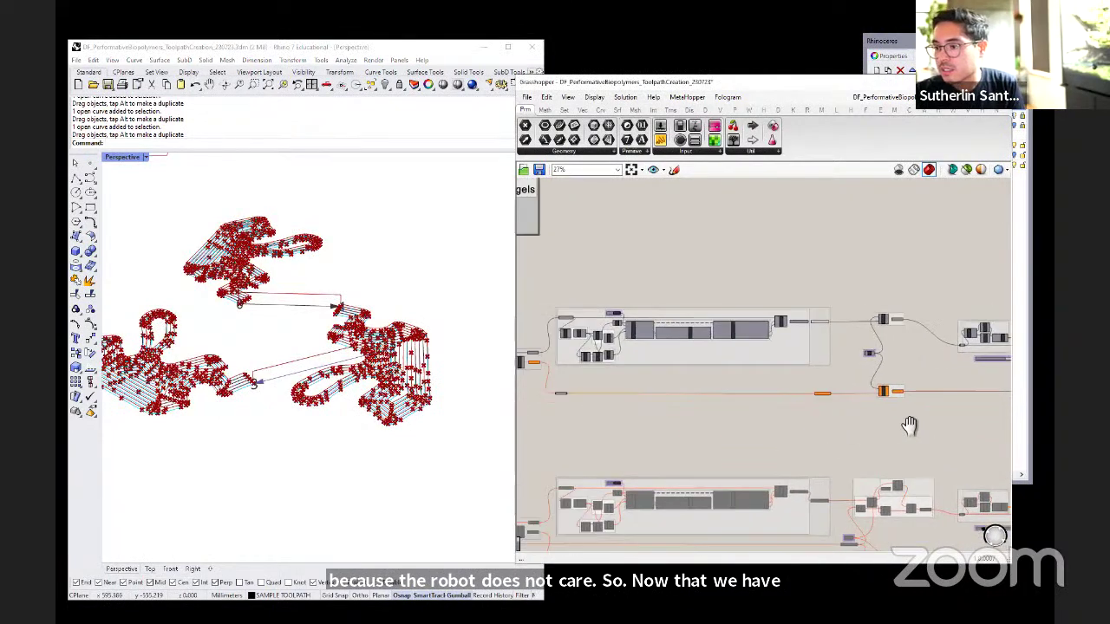
pyautogui.scroll(1, 733, 369)
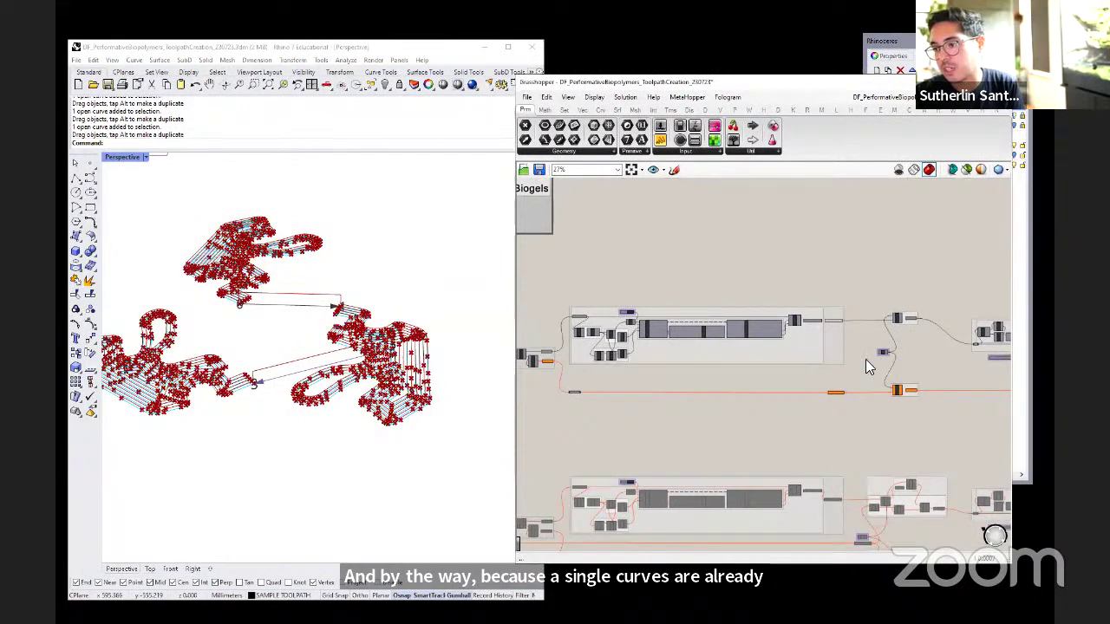
pyautogui.click(841, 350)
pyautogui.click(849, 430)
pyautogui.moveTo(850, 430); pyautogui.dragTo(759, 398, button='right')
pyautogui.scroll(5, 773, 366)
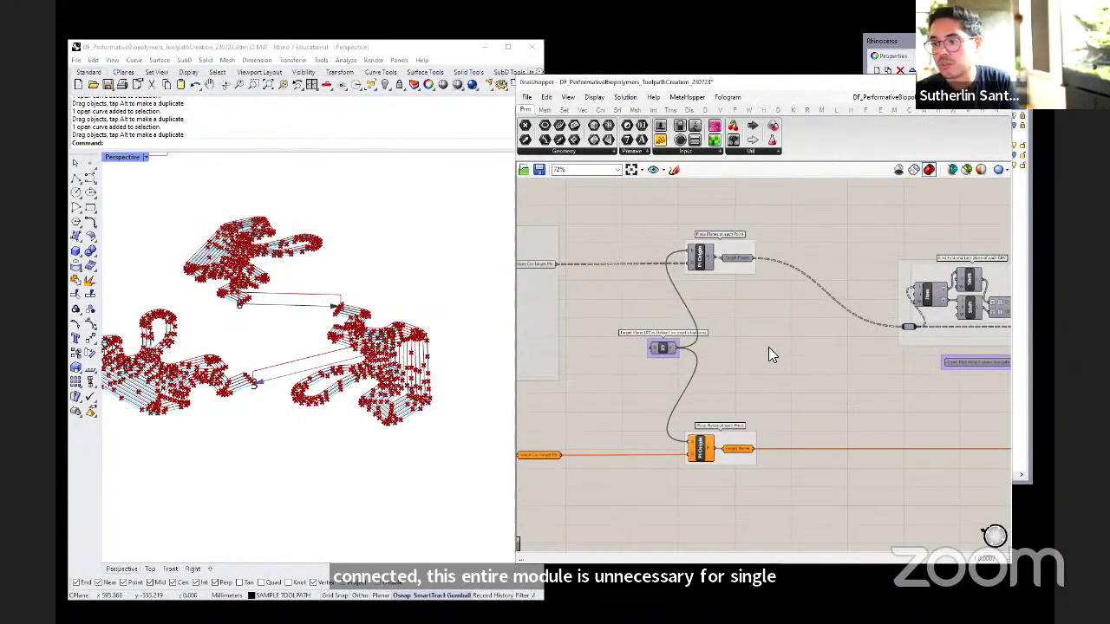
pyautogui.click(531, 265)
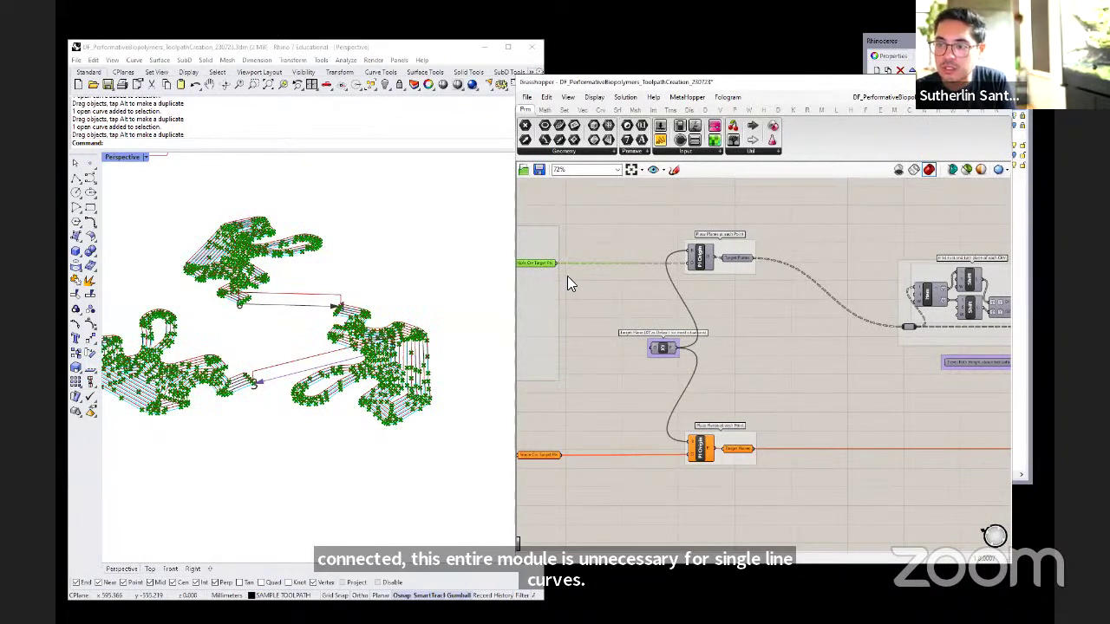
pyautogui.click(619, 292)
pyautogui.moveTo(730, 281); pyautogui.dragTo(765, 288, button='right')
pyautogui.scroll(2, 774, 271)
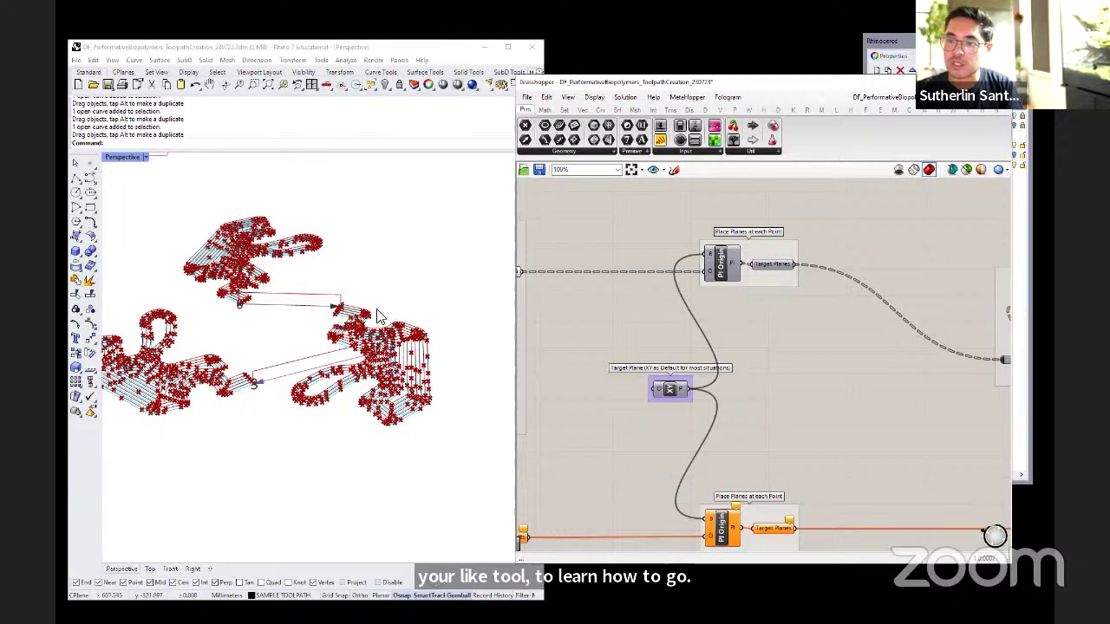
# - Turn on the preview of the multiple-curve Target Planes and turn off the preview of Multiple Crv Target Pts
pyautogui.rightClick(777, 274)
pyautogui.click(797, 367)
pyautogui.scroll(-2, 798, 355)
pyautogui.scroll(2, 586, 291)
pyautogui.click(590, 293)
pyautogui.rightClick(591, 293)
pyautogui.click(621, 312)
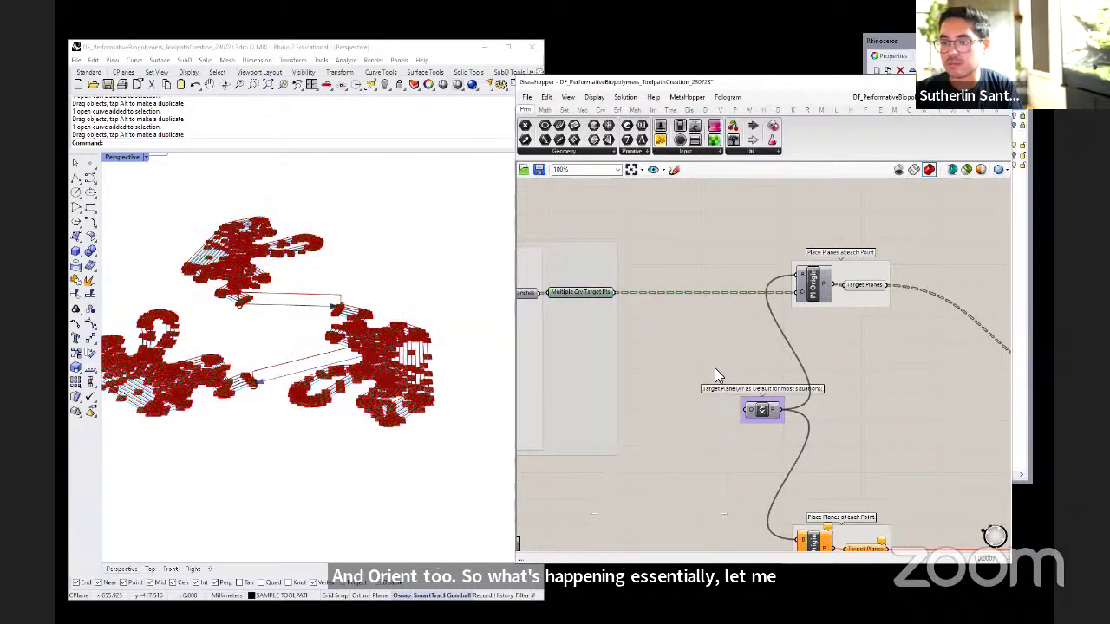
# - Examine the target planes on the numbered curves in the Perspective view, checking the axis orientation of a single plane up close
pyautogui.moveTo(297, 347); pyautogui.dragTo(302, 361, button='right')
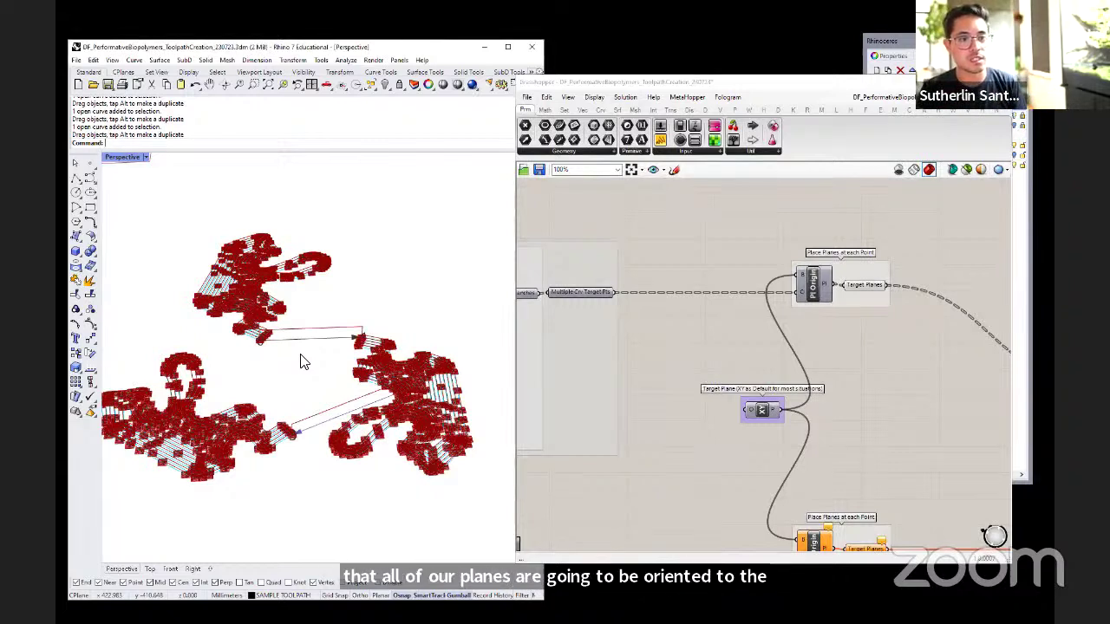
pyautogui.scroll(2, 354, 345)
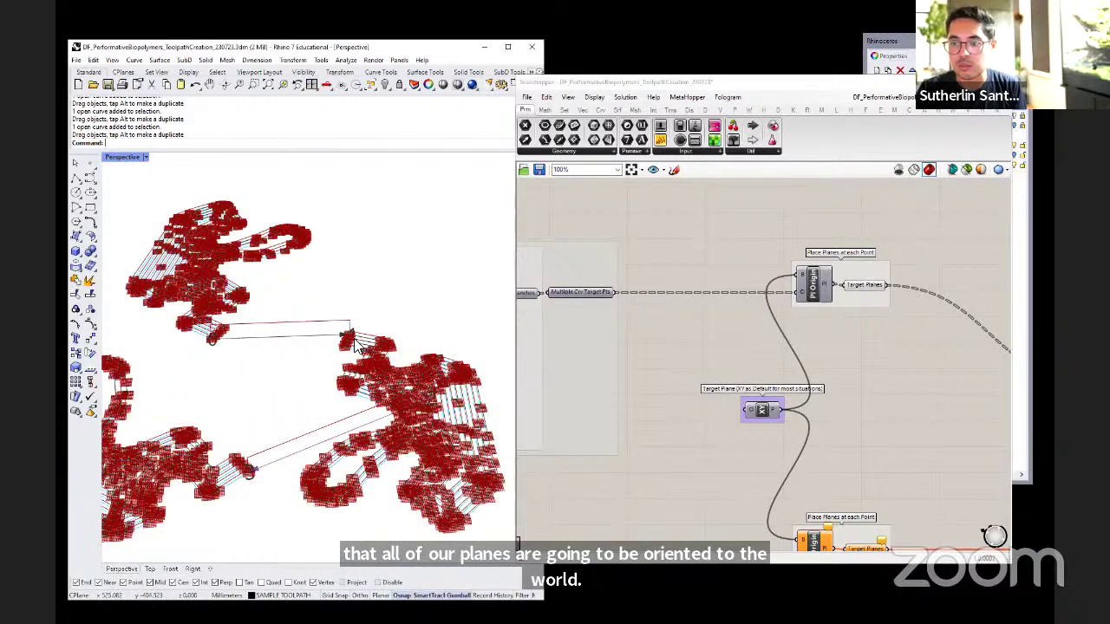
pyautogui.scroll(3, 177, 294)
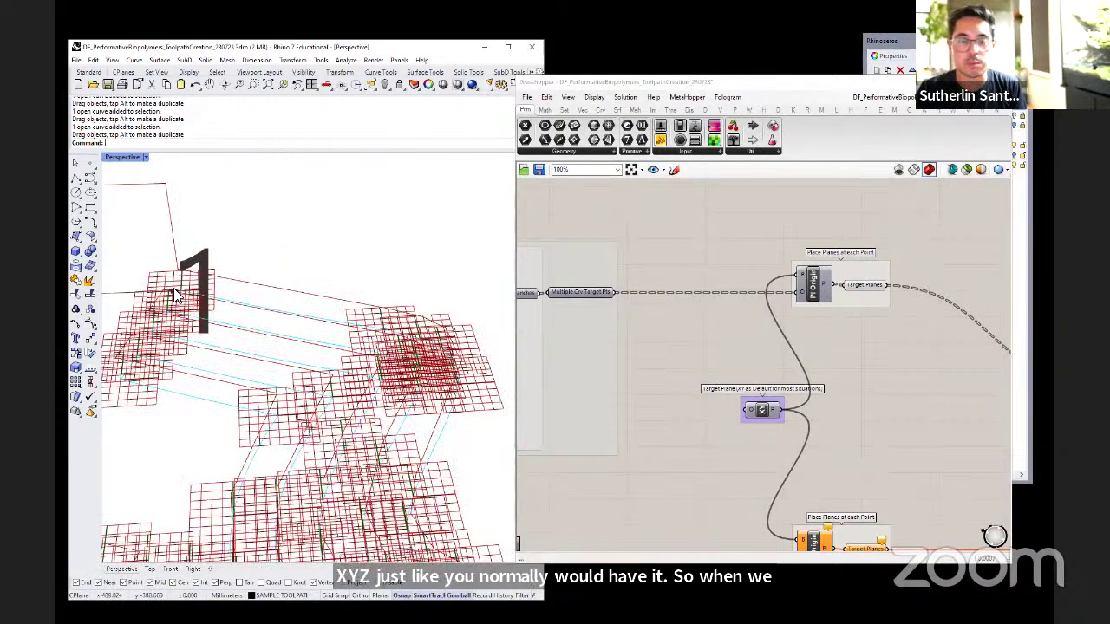
pyautogui.scroll(-5, 297, 330)
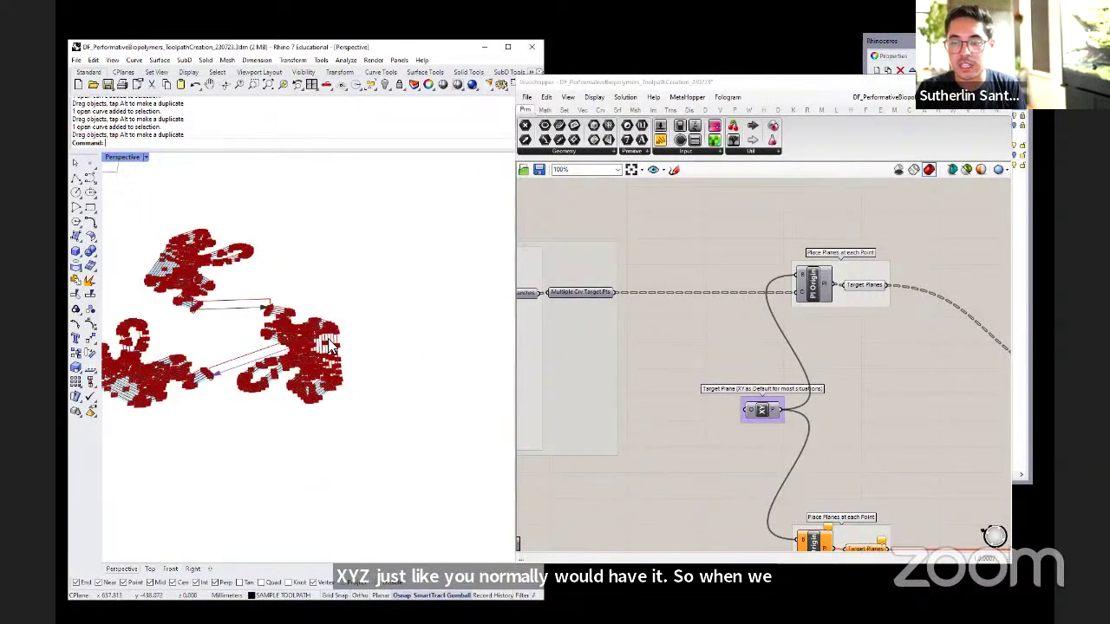
pyautogui.scroll(1, 334, 354)
pyautogui.scroll(1, 335, 353)
pyautogui.scroll(2, 347, 382)
pyautogui.scroll(-1, 350, 395)
pyautogui.scroll(3, 350, 395)
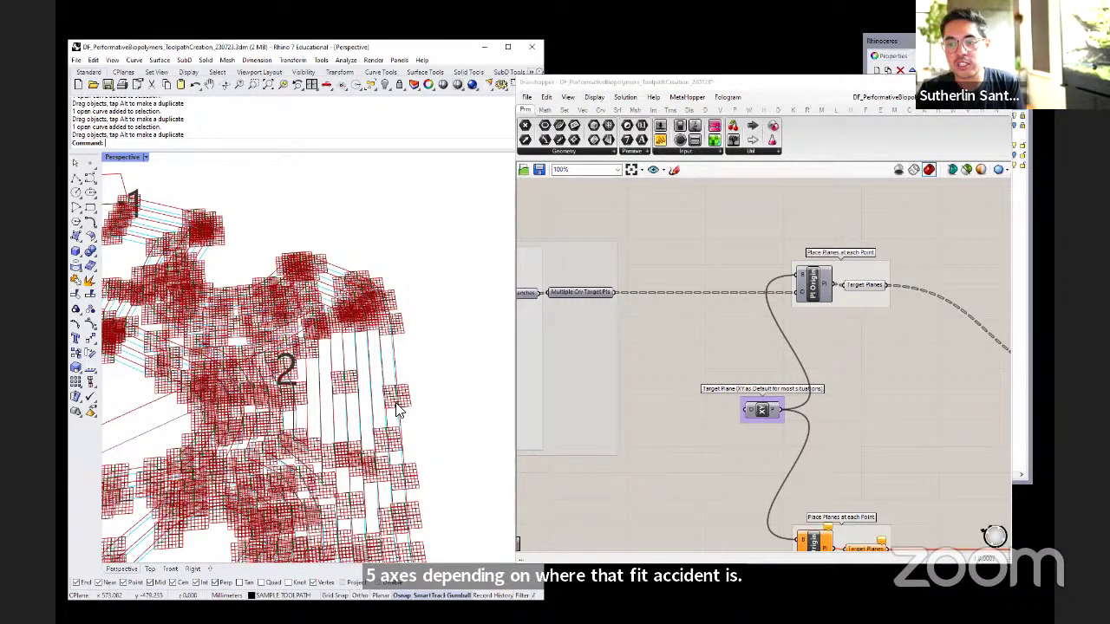
pyautogui.scroll(8, 397, 409)
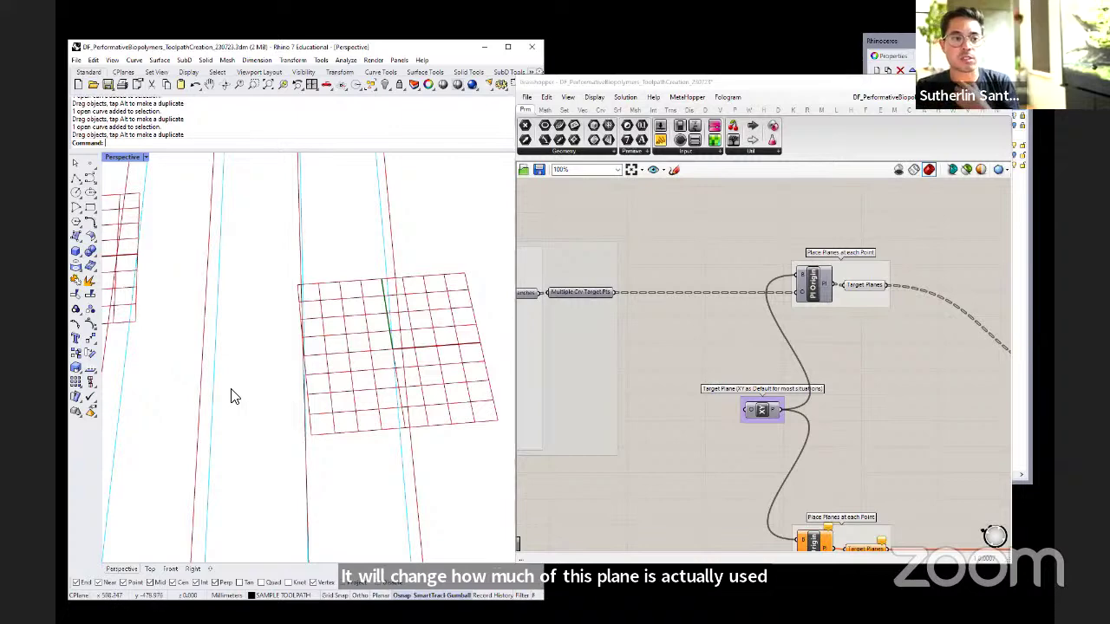
pyautogui.scroll(-8, 234, 392)
pyautogui.scroll(8, 255, 397)
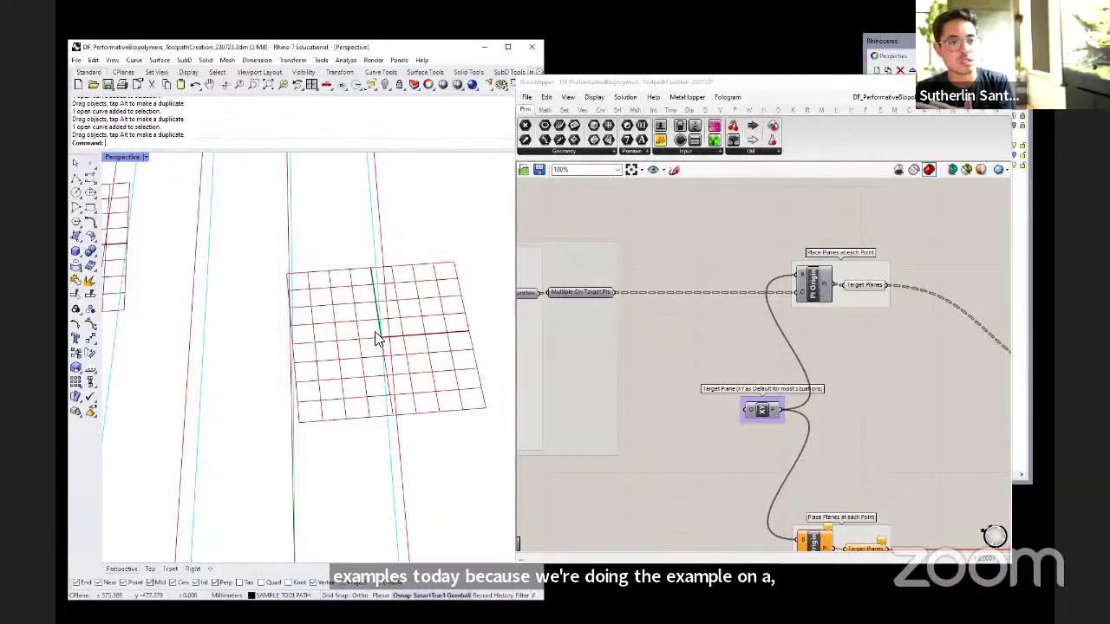
pyautogui.scroll(-8, 371, 338)
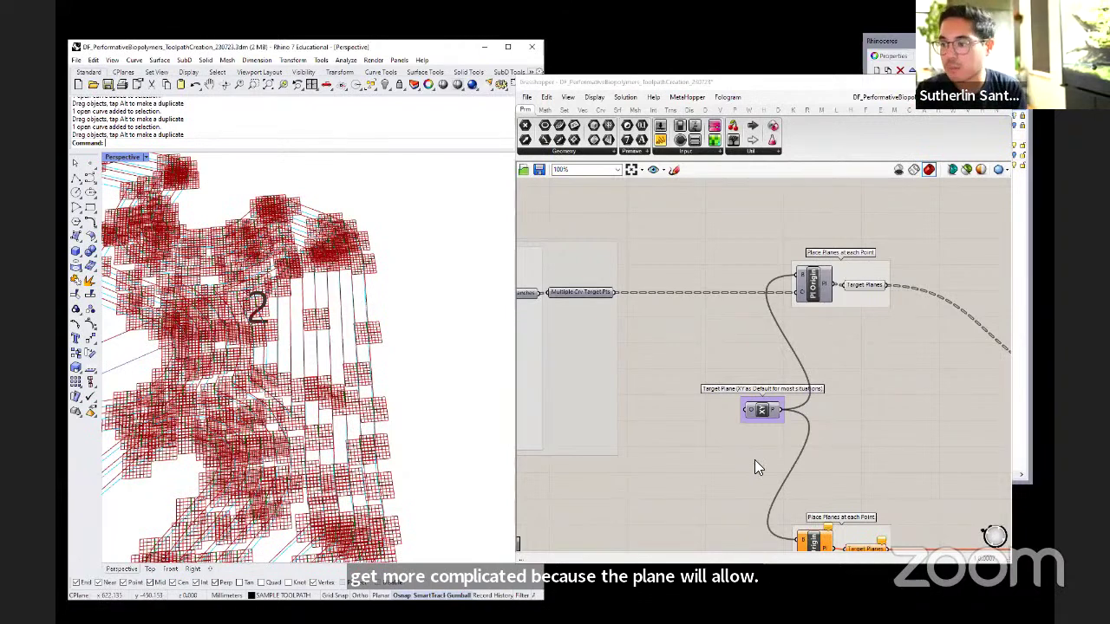
# - Inspect the default XY target plane component that feeds both plane-placing stages and compare it with the planes across the curves
pyautogui.moveTo(787, 413); pyautogui.dragTo(738, 343, button='right')
pyautogui.click(705, 350)
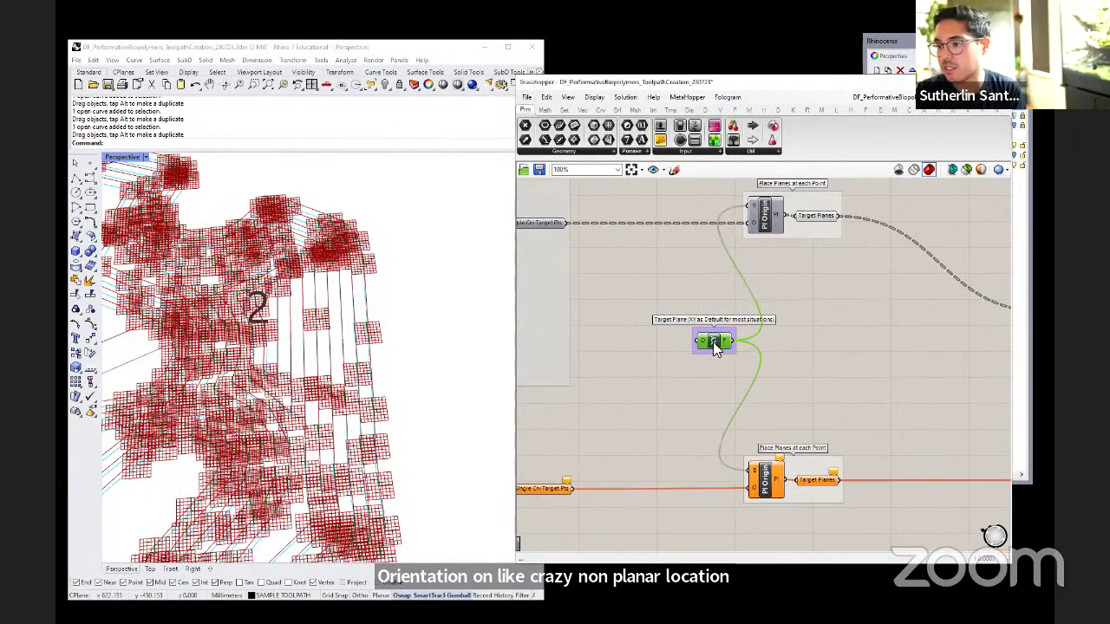
pyautogui.click(711, 363)
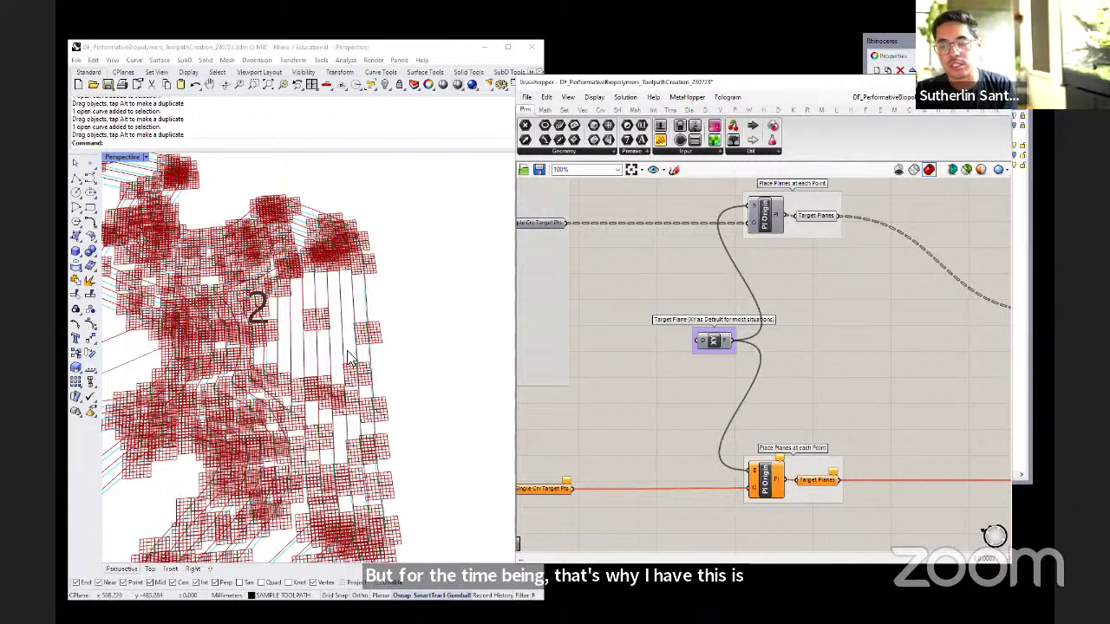
pyautogui.scroll(-5, 355, 345)
pyautogui.scroll(3, 362, 357)
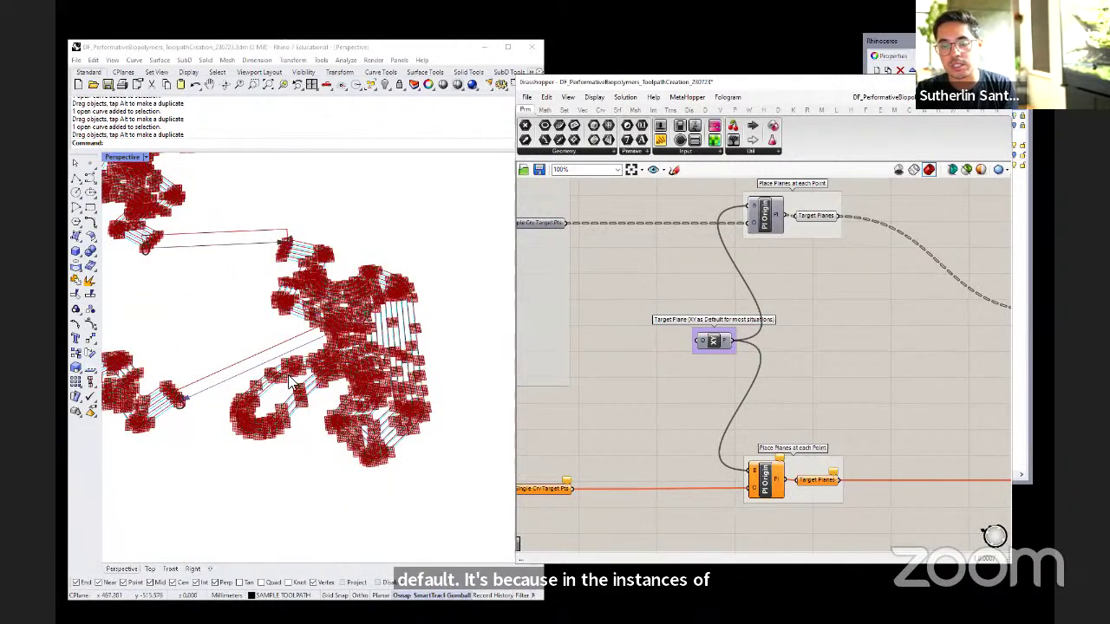
pyautogui.scroll(-3, 362, 359)
pyautogui.scroll(3, 248, 302)
pyautogui.scroll(-1, 629, 357)
# - Examine the Insert Travel Path Planes stage alongside a low side view of the raised travel lines between the curves
pyautogui.moveTo(758, 355); pyautogui.dragTo(631, 299, button='right')
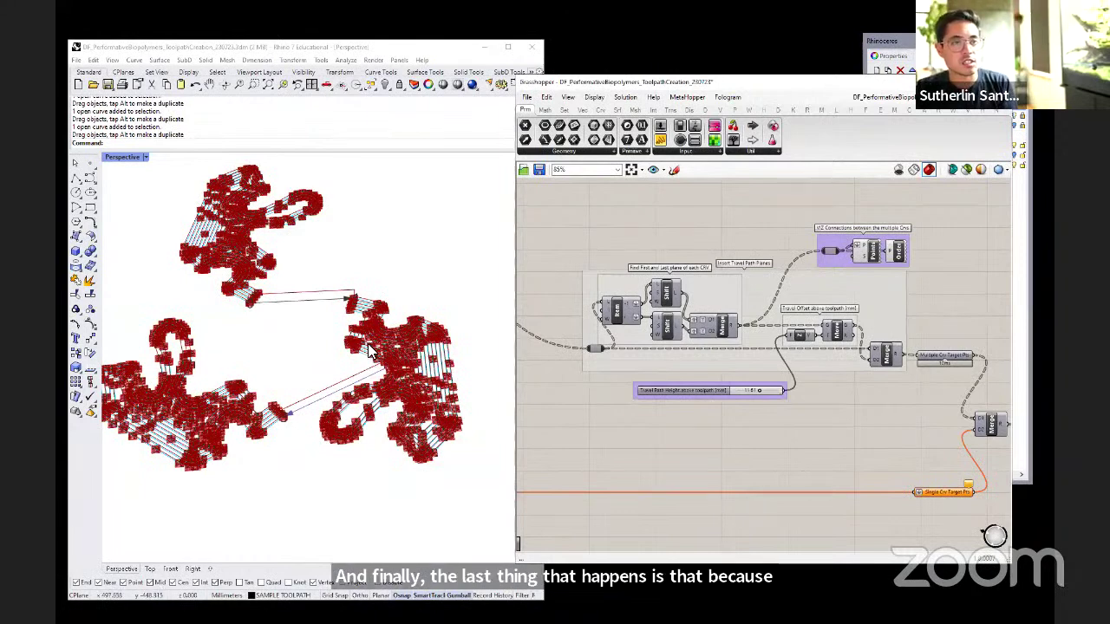
pyautogui.moveTo(274, 365); pyautogui.dragTo(315, 265, button='right')
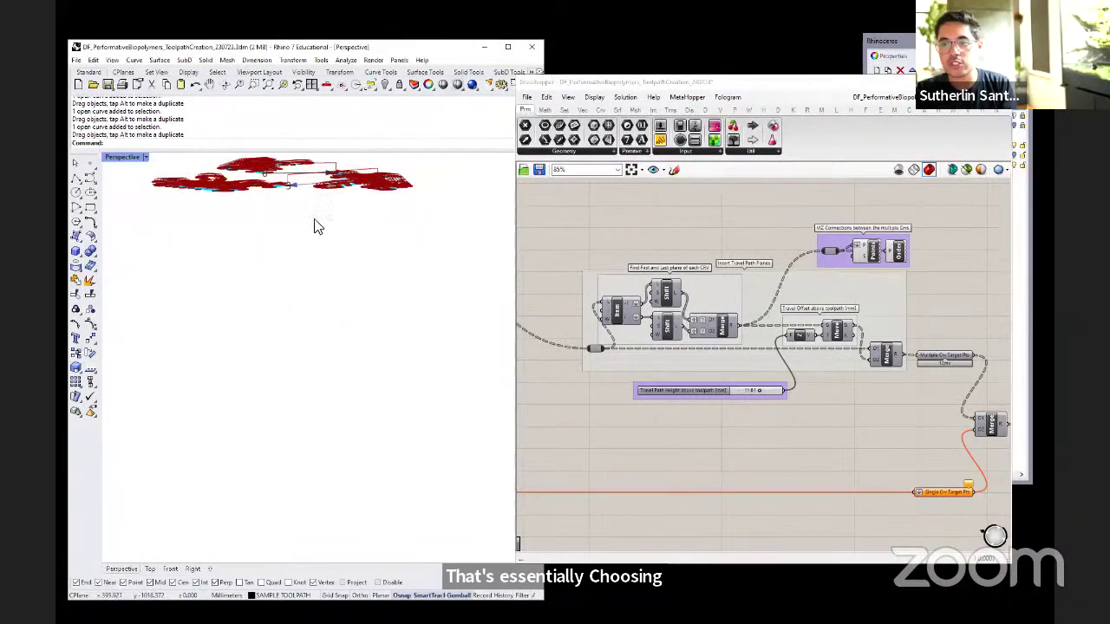
pyautogui.moveTo(310, 164); pyautogui.dragTo(231, 272, button='right')
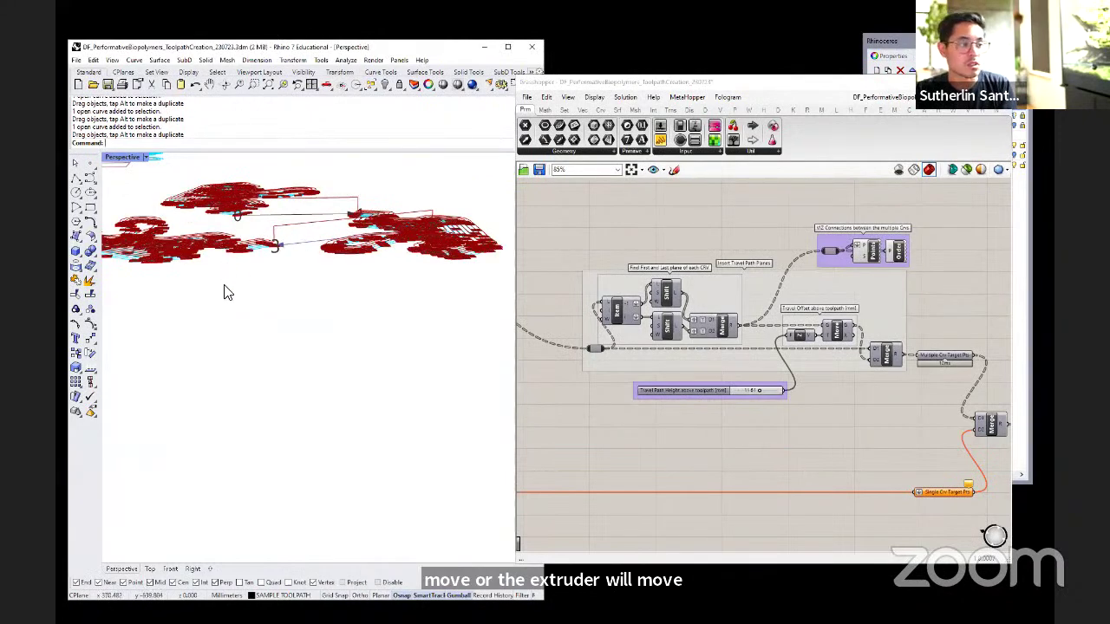
pyautogui.moveTo(326, 201); pyautogui.dragTo(234, 276, button='right')
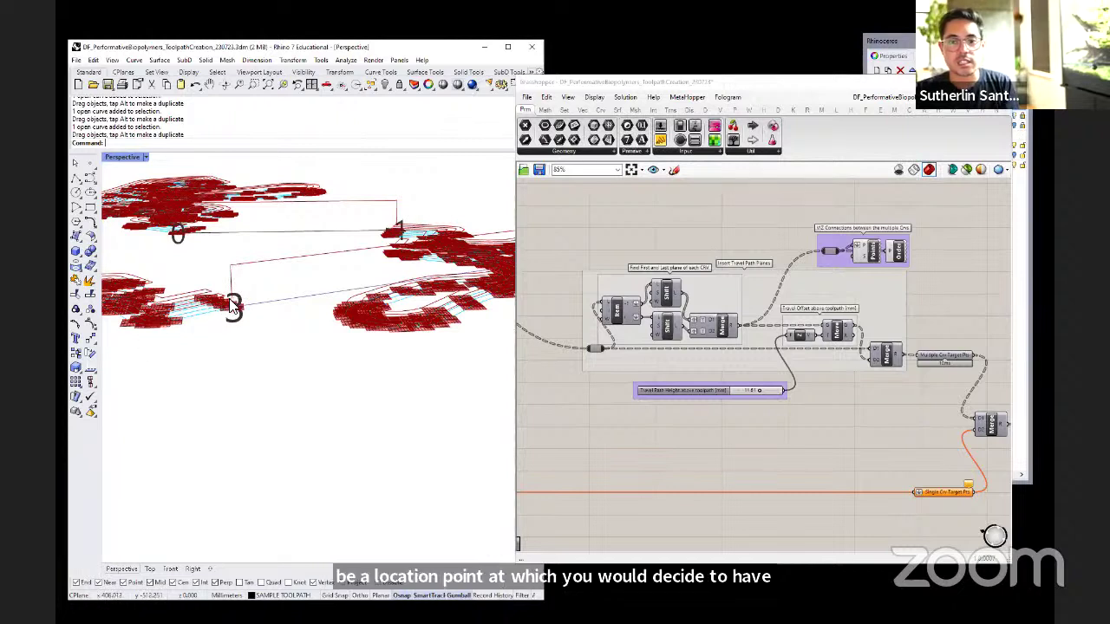
pyautogui.moveTo(265, 266)
pyautogui.mouseDown(button='right')
pyautogui.moveTo(330, 280)
pyautogui.moveTo(268, 275)
pyautogui.mouseUp(button='right')
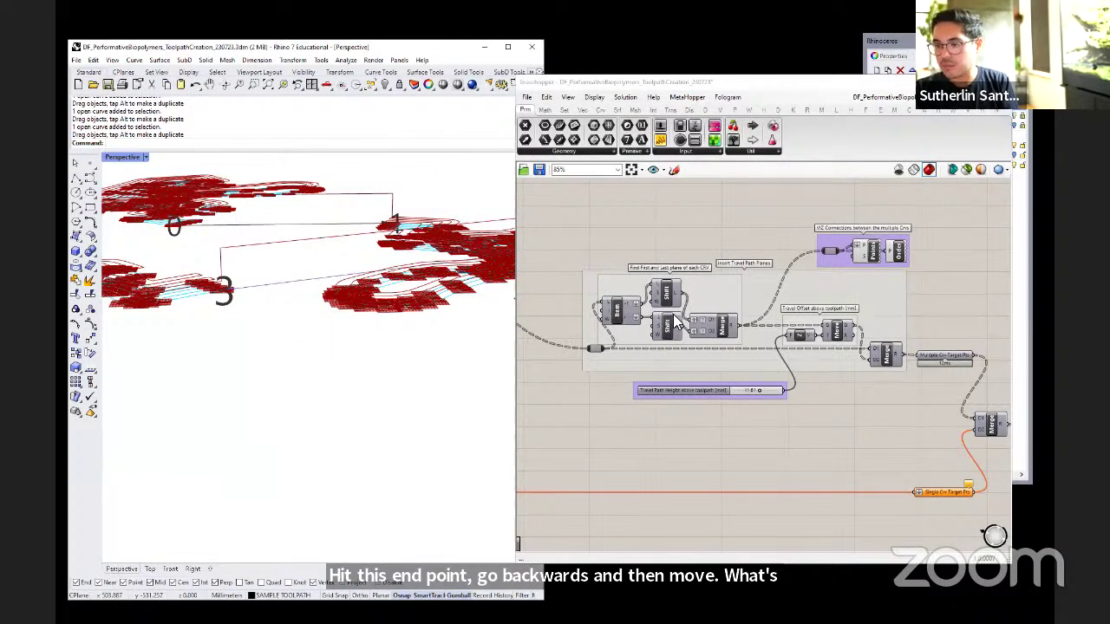
# - Turn off the preview of the multiple-curve Target Planes parameter
pyautogui.moveTo(673, 314); pyautogui.dragTo(804, 303, button='right')
pyautogui.scroll(-1, 720, 301)
pyautogui.click(555, 295)
pyautogui.rightClick(551, 296)
pyautogui.click(583, 315)
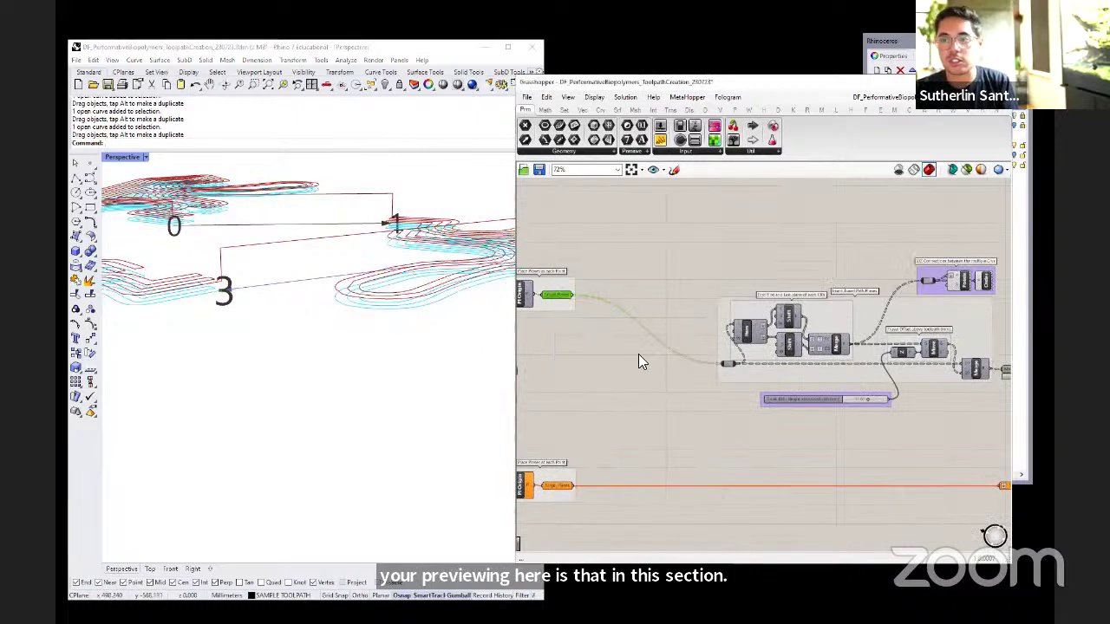
# - Preview the Merge output with the first and last plane of each curve and inspect those planes at the numbered travel points
pyautogui.scroll(1, 700, 396)
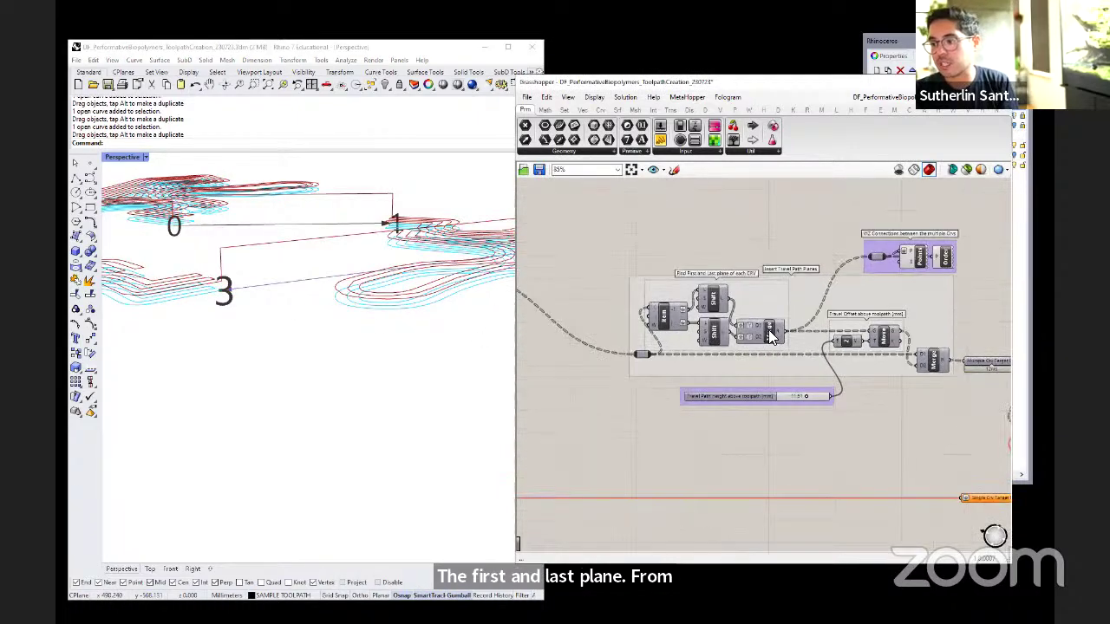
pyautogui.rightClick(770, 337)
pyautogui.click(802, 349)
pyautogui.moveTo(333, 351); pyautogui.dragTo(336, 354, button='right')
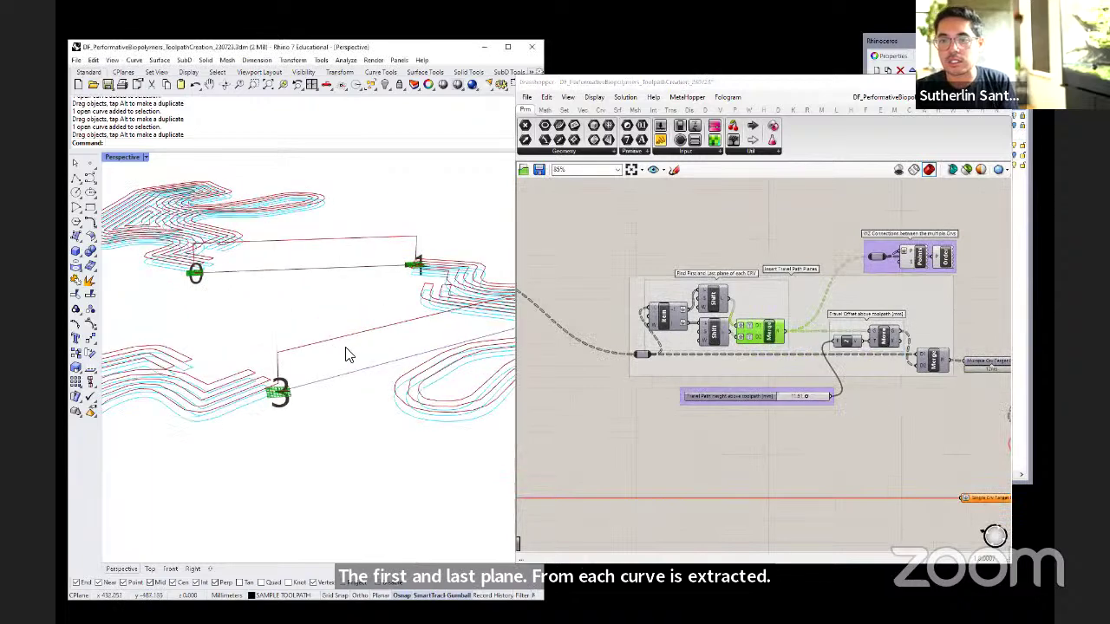
pyautogui.scroll(-5, 278, 355)
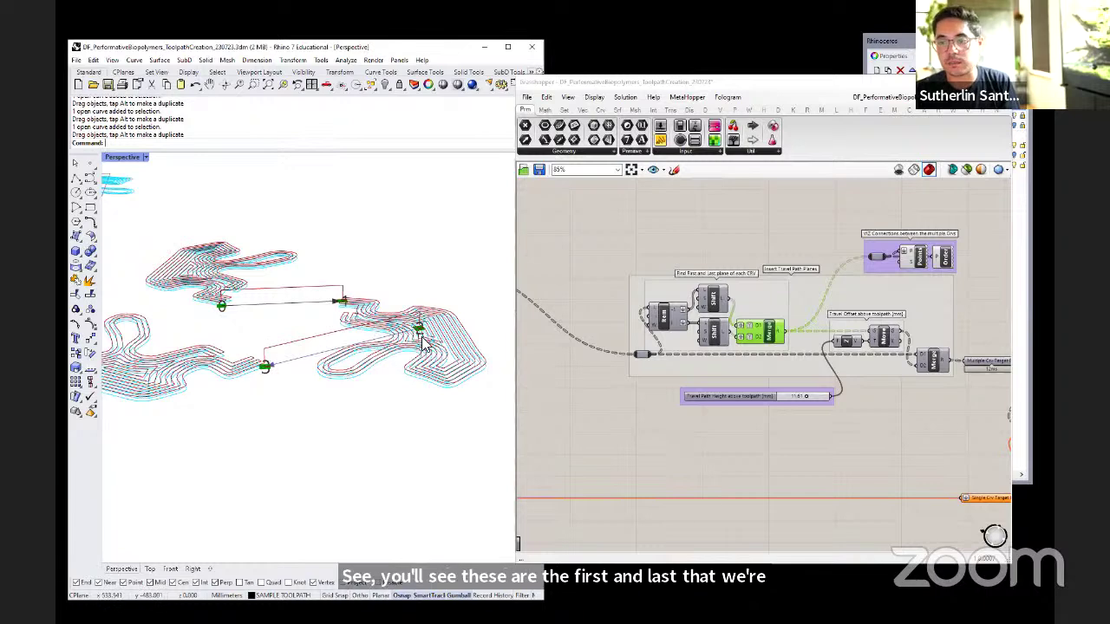
pyautogui.click(626, 423)
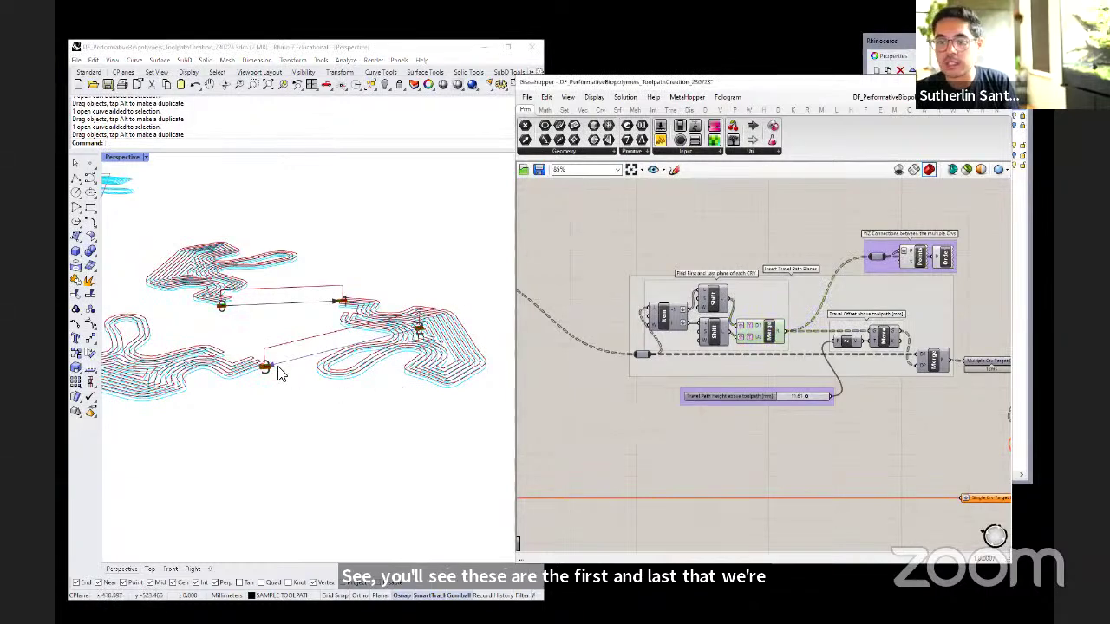
pyautogui.scroll(3, 278, 371)
pyautogui.scroll(3, 278, 371)
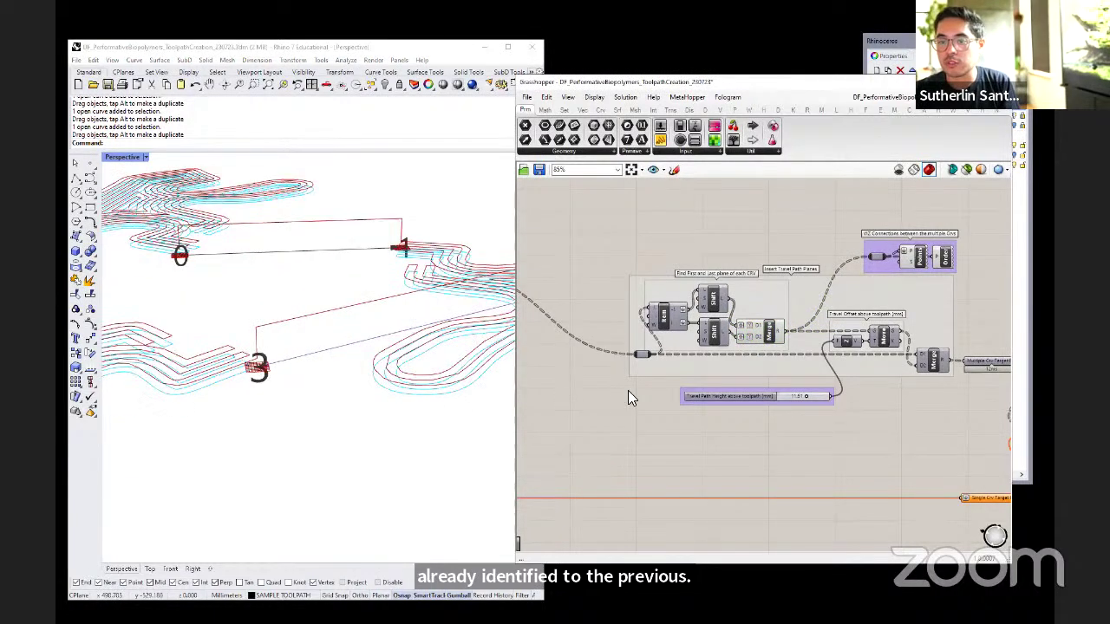
# - Preview the Move component's offset travel planes and slightly raise the Travel Path Height above toolpath slider
pyautogui.moveTo(765, 378); pyautogui.dragTo(667, 371, button='right')
pyautogui.click(795, 336)
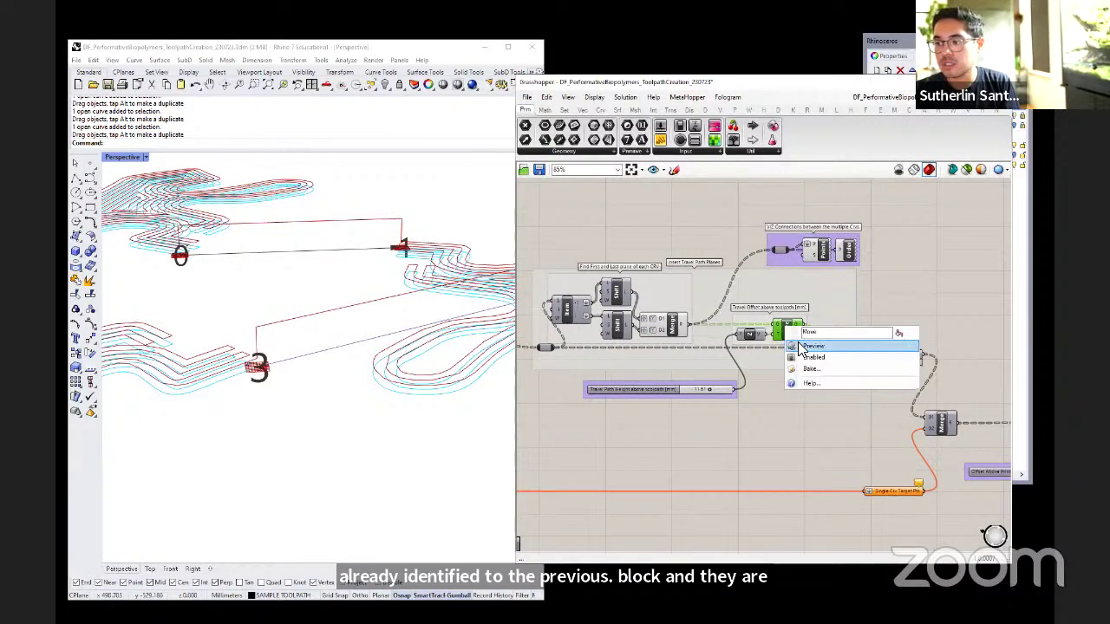
pyautogui.click(812, 346)
pyautogui.click(752, 403)
pyautogui.moveTo(350, 433); pyautogui.dragTo(334, 391, button='right')
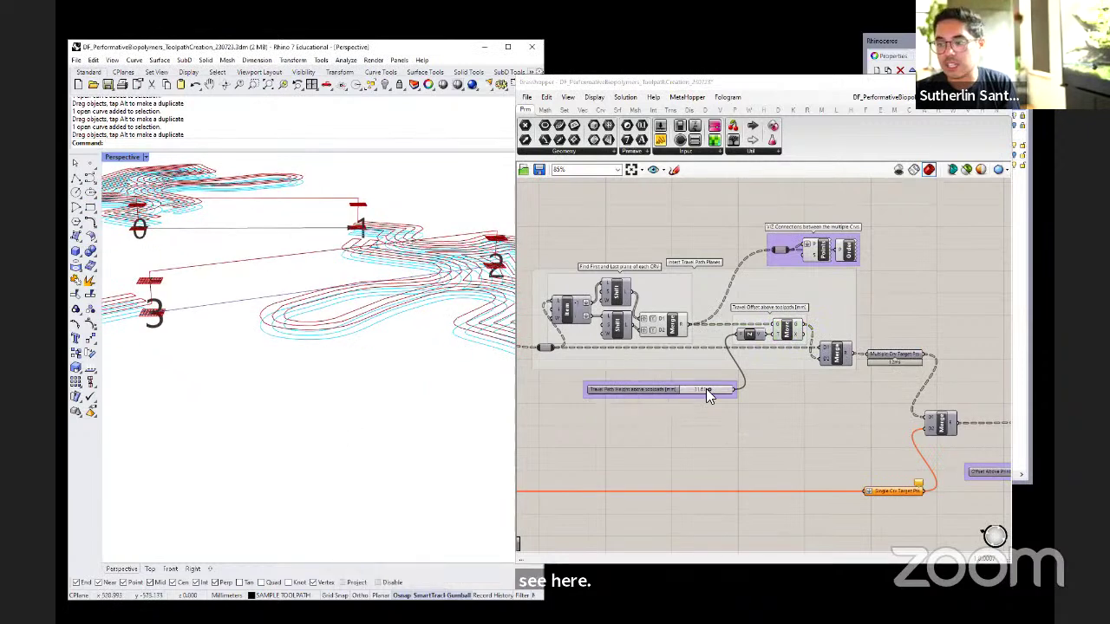
pyautogui.moveTo(709, 389)
pyautogui.mouseDown()
pyautogui.moveTo(725, 392)
pyautogui.moveTo(711, 388)
pyautogui.mouseUp()
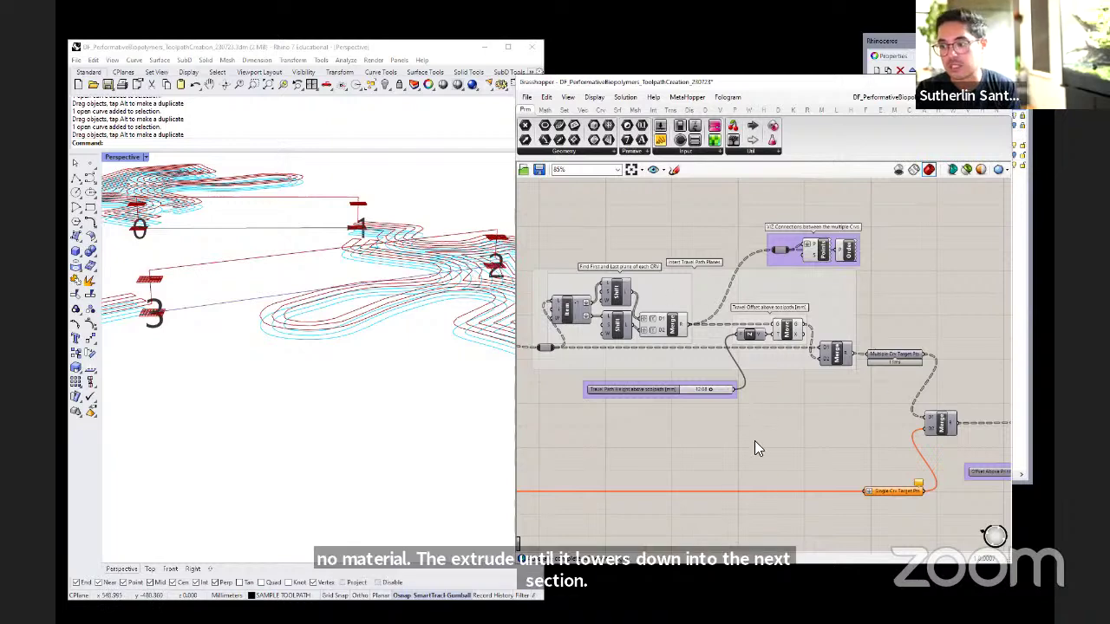
# - Return to the start of the planar toolpath definition and select the component group that outputs the separate multiple-curve and single-curve branches
pyautogui.scroll(-3, 855, 343)
pyautogui.scroll(-3, 849, 276)
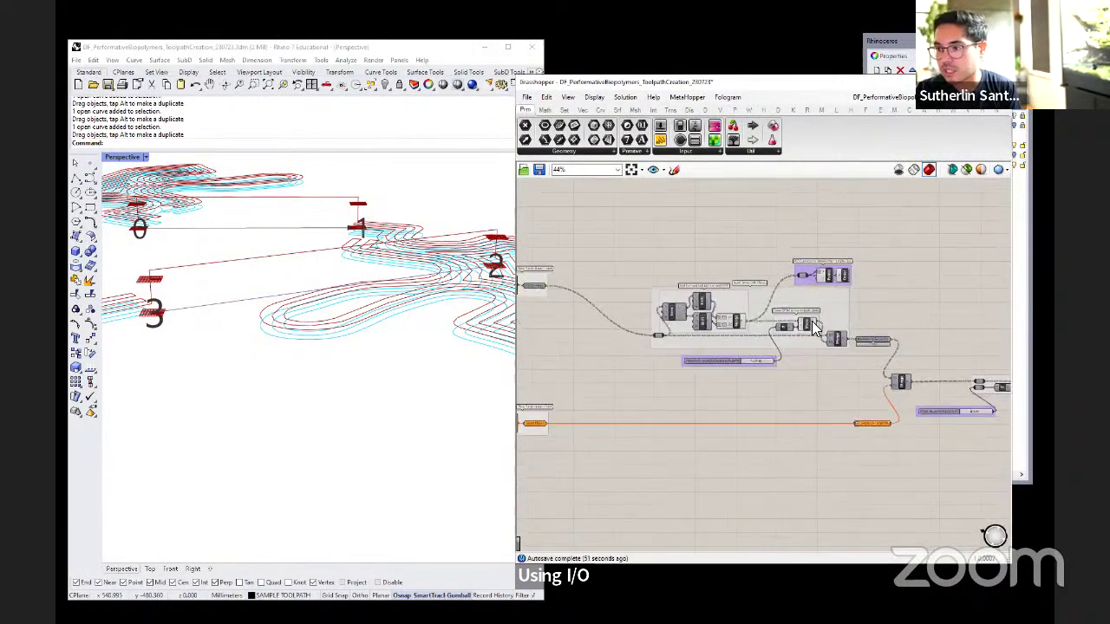
pyautogui.scroll(-2, 847, 322)
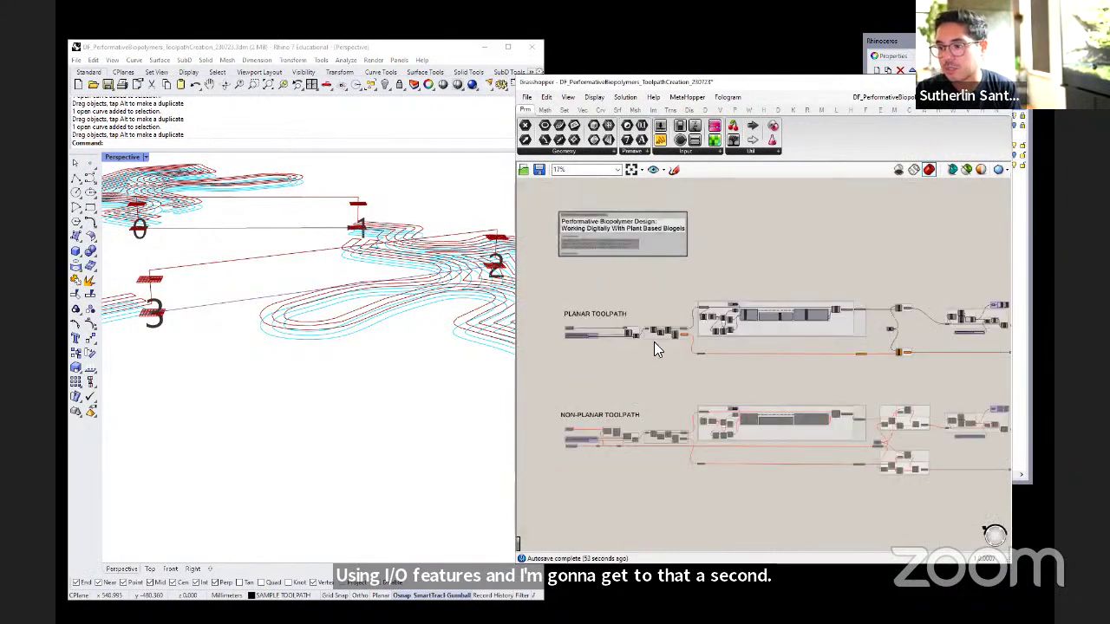
pyautogui.scroll(3, 633, 329)
pyautogui.moveTo(593, 348); pyautogui.dragTo(596, 347)
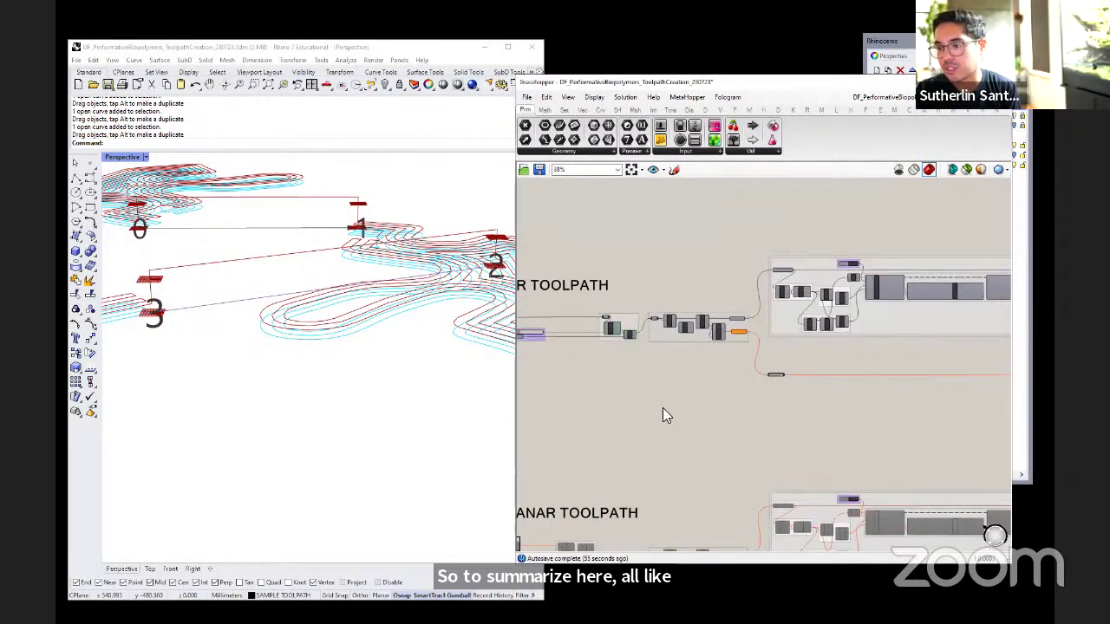
pyautogui.moveTo(728, 347); pyautogui.dragTo(674, 352, button='right')
pyautogui.moveTo(695, 302); pyautogui.dragTo(592, 368)
pyautogui.scroll(-4, 607, 398)
pyautogui.scroll(1, 763, 382)
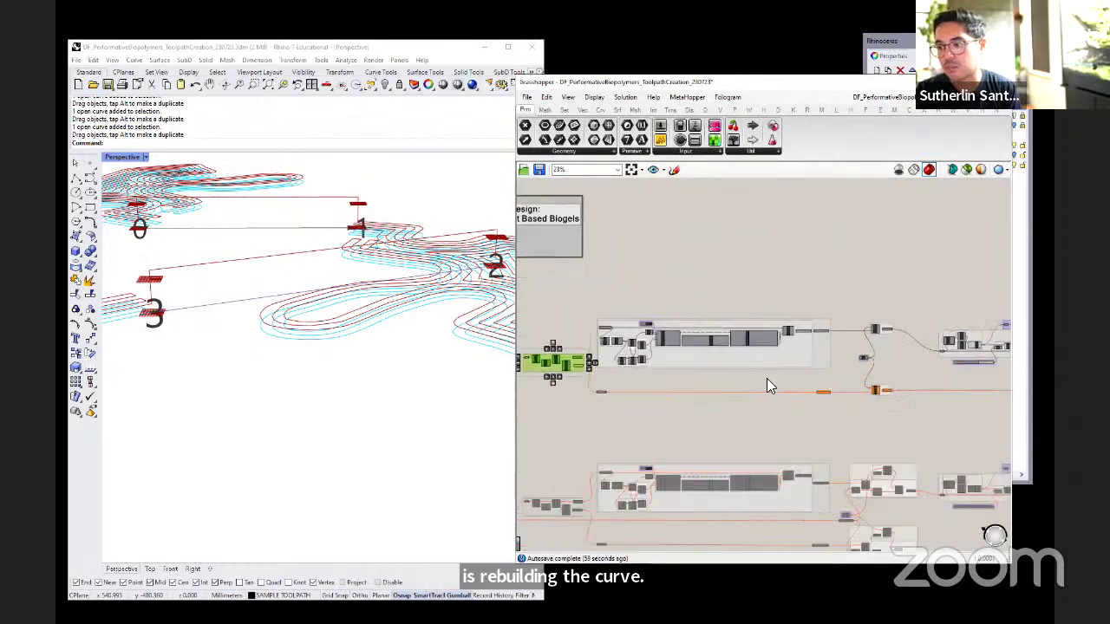
# - Highlight the multiple-curve ordering group, the plane assignment components and the travel path group, and examine the numbered travel planes in Rhino
pyautogui.moveTo(836, 302); pyautogui.dragTo(595, 382)
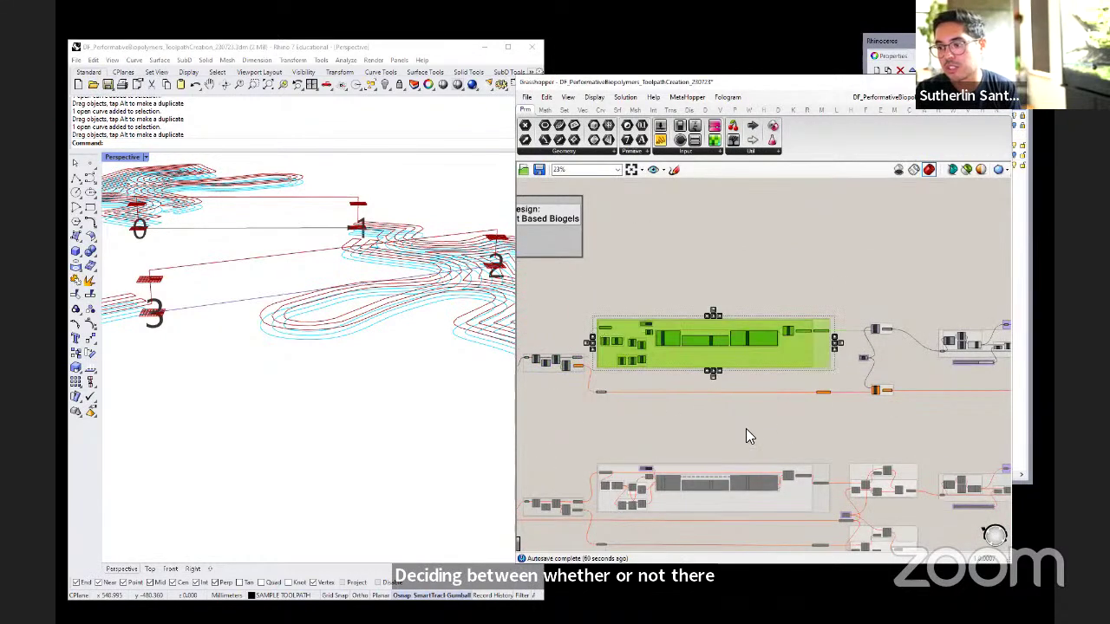
pyautogui.click(772, 431)
pyautogui.moveTo(773, 430); pyautogui.dragTo(630, 435, button='right')
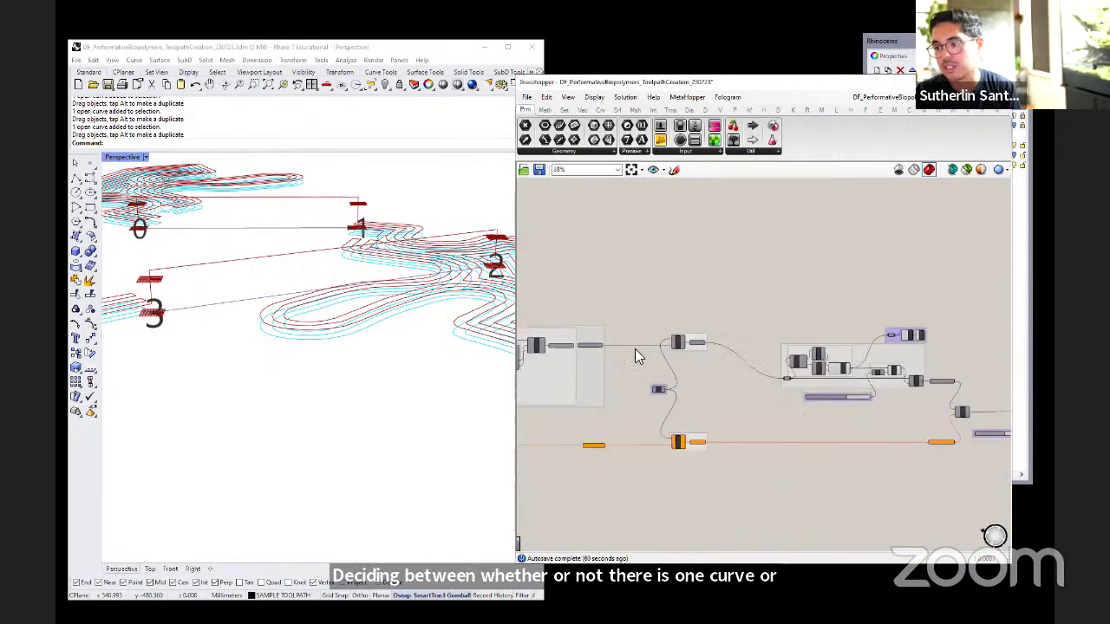
pyautogui.scroll(4, 666, 347)
pyautogui.moveTo(786, 290); pyautogui.dragTo(658, 426)
pyautogui.click(810, 439)
pyautogui.moveTo(809, 438); pyautogui.dragTo(572, 442, button='right')
pyautogui.moveTo(820, 293); pyautogui.dragTo(584, 444)
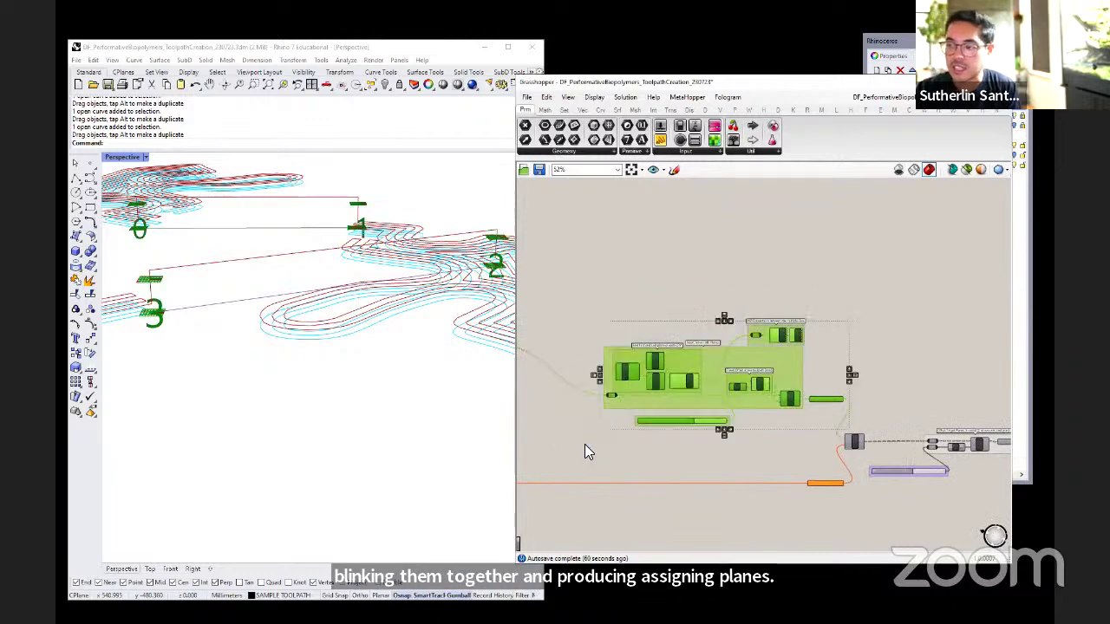
pyautogui.click(635, 277)
pyautogui.moveTo(334, 286); pyautogui.dragTo(222, 310, button='right')
pyautogui.moveTo(435, 283); pyautogui.dragTo(330, 333, button='right')
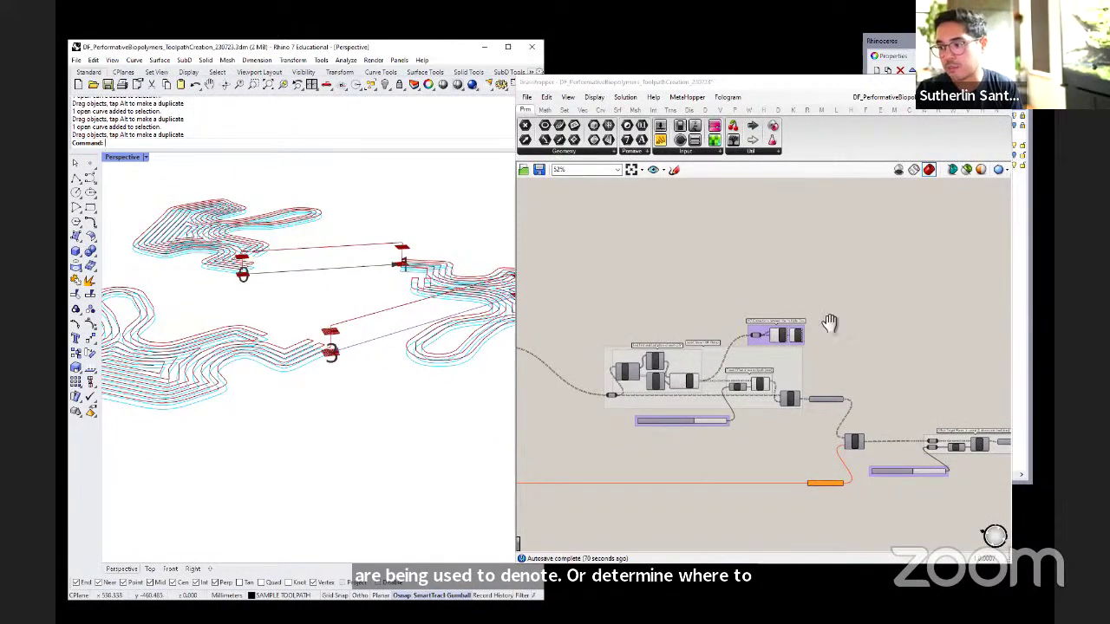
# - Highlight the Merge component that rejoins the multiple-curve and single-curve target planes and inspect where the two branches meet
pyautogui.scroll(3, 865, 357)
pyautogui.moveTo(877, 345); pyautogui.dragTo(612, 362, button='right')
pyautogui.click(604, 355)
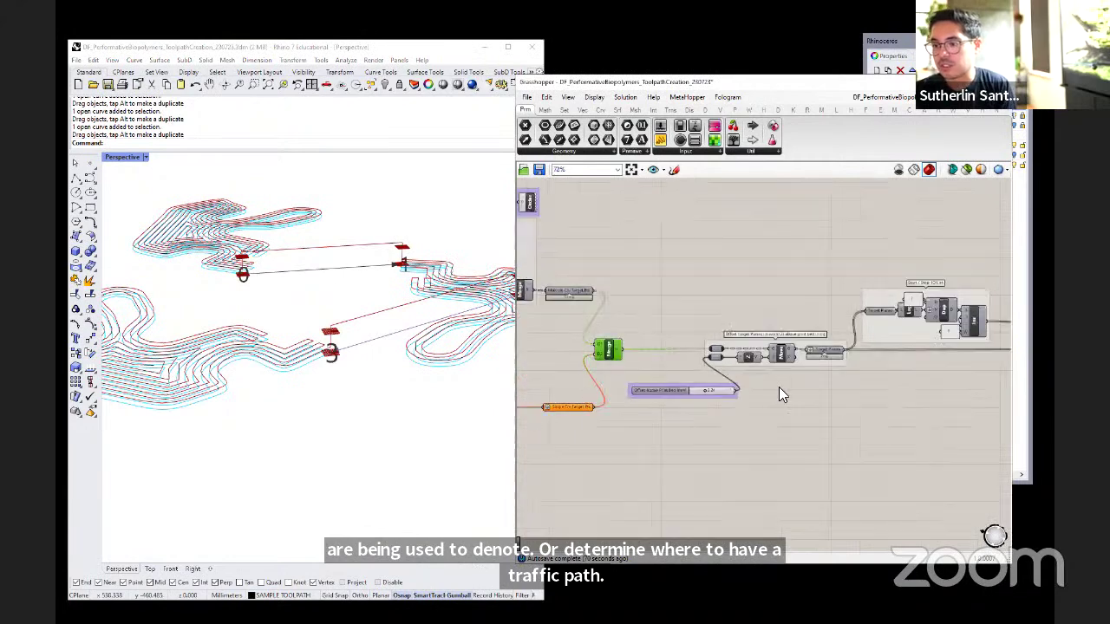
pyautogui.scroll(-3, 761, 375)
pyautogui.scroll(-3, 759, 371)
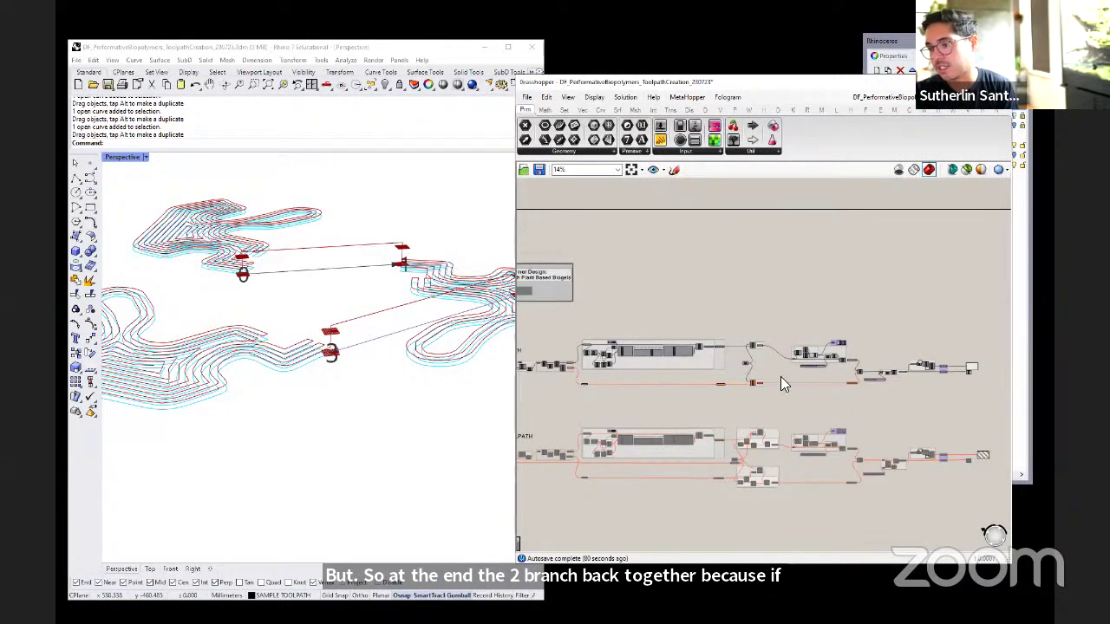
pyautogui.scroll(5, 917, 376)
# - Set the Offset Above Print Bed slider to 2.00 mm and check the raised toolpath from the side in Rhino
pyautogui.moveTo(918, 376); pyautogui.dragTo(845, 409, button='right')
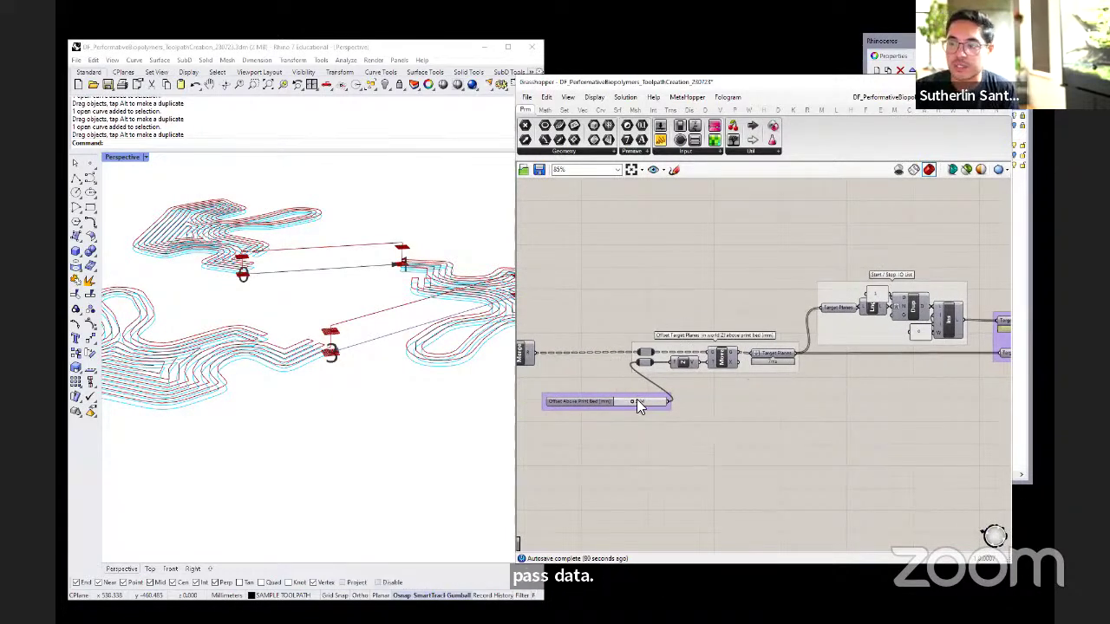
pyautogui.moveTo(629, 399)
pyautogui.mouseDown()
pyautogui.moveTo(652, 403)
pyautogui.moveTo(617, 402)
pyautogui.moveTo(657, 406)
pyautogui.moveTo(617, 400)
pyautogui.moveTo(631, 404)
pyautogui.mouseUp()
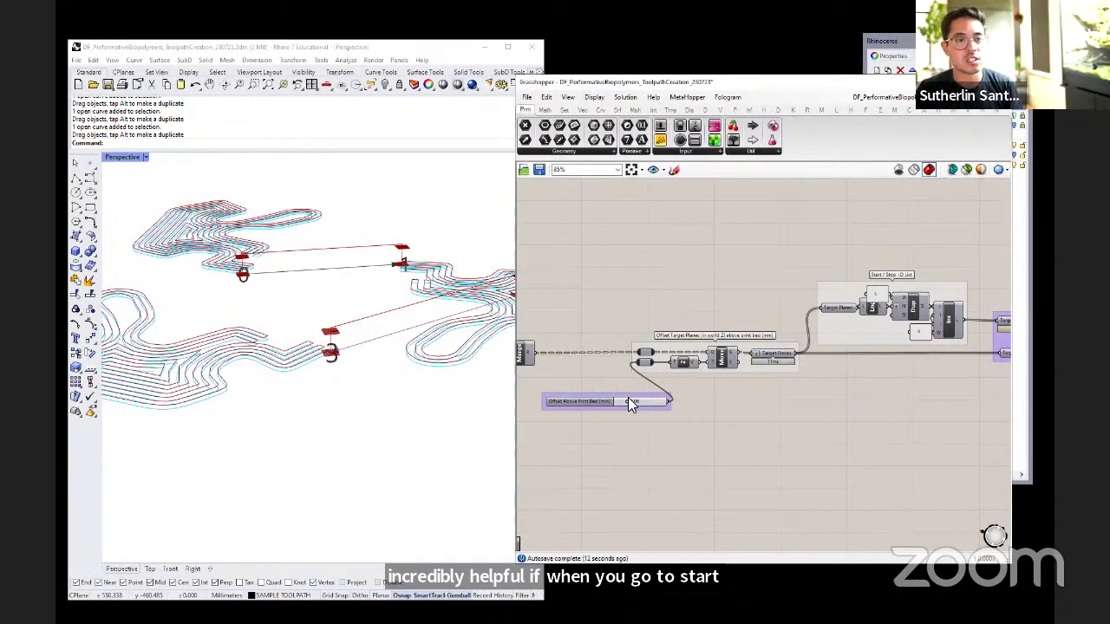
pyautogui.moveTo(344, 351); pyautogui.dragTo(300, 301, button='right')
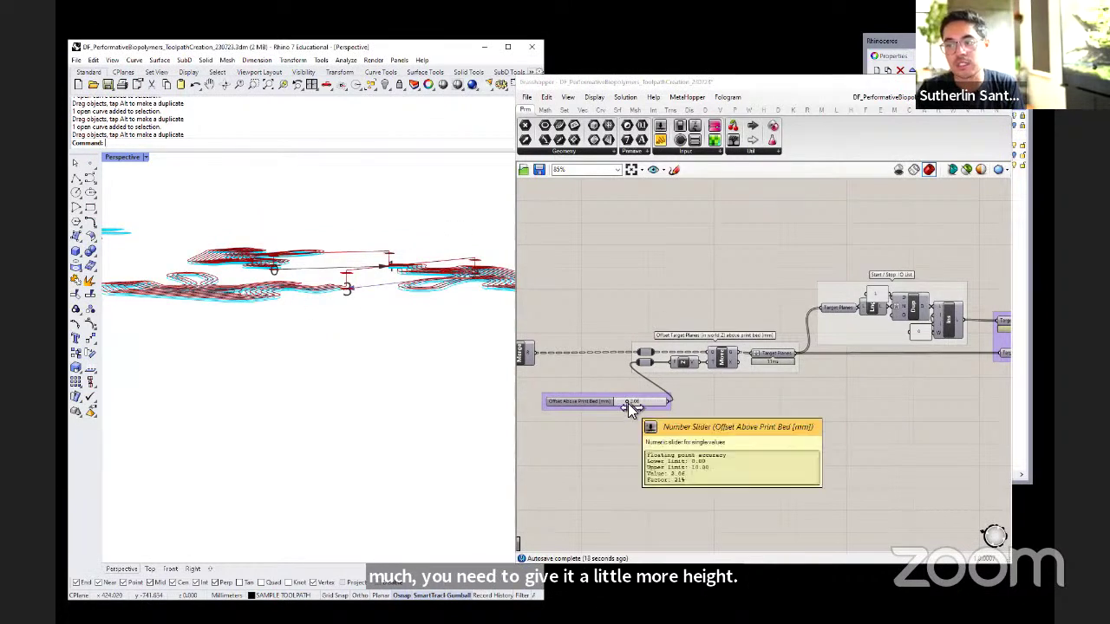
pyautogui.moveTo(624, 404)
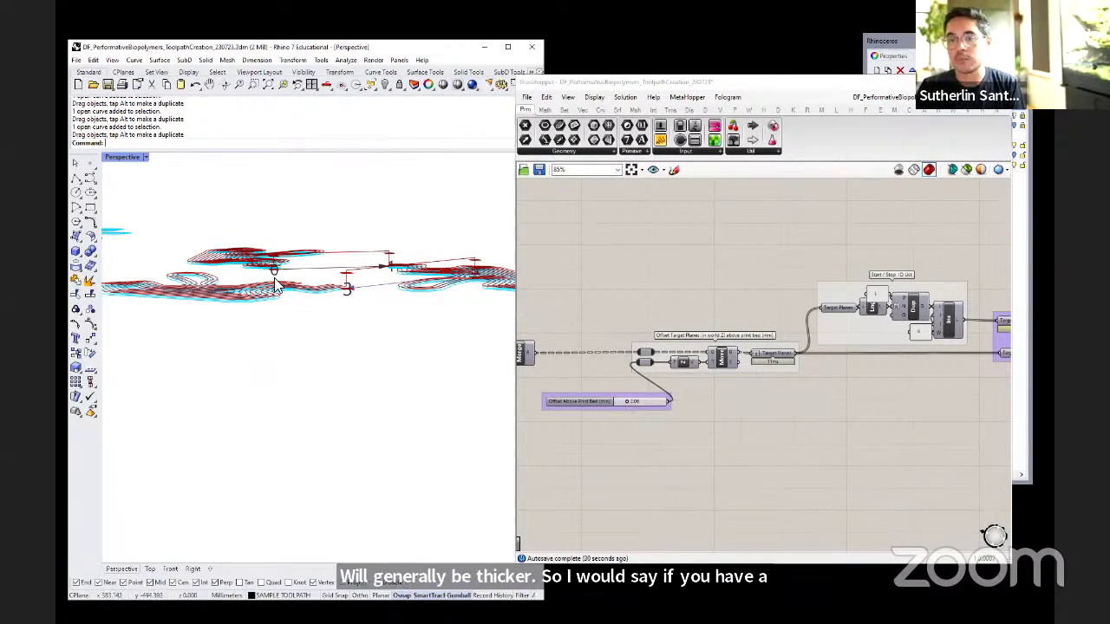
pyautogui.scroll(4, 629, 405)
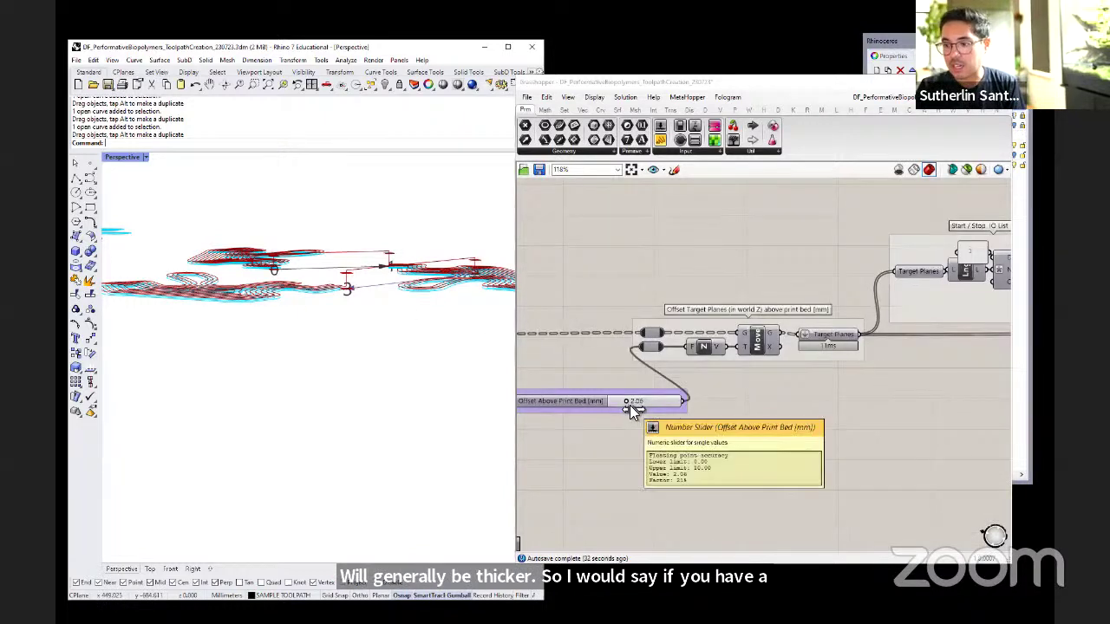
pyautogui.moveTo(625, 400); pyautogui.dragTo(626, 401)
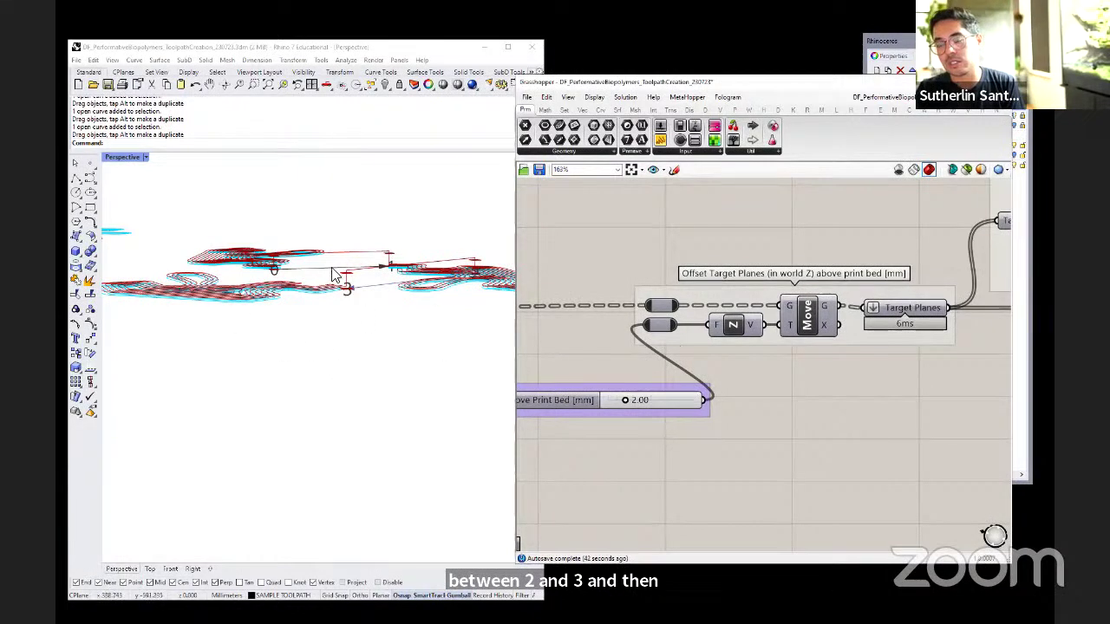
# - Examine the offset Target Planes parameter, the Start / Stop IO List group and the polyline component at the end of the planar definition
pyautogui.moveTo(312, 336)
pyautogui.mouseDown(button='right')
pyautogui.moveTo(314, 354)
pyautogui.moveTo(305, 343)
pyautogui.mouseUp(button='right')
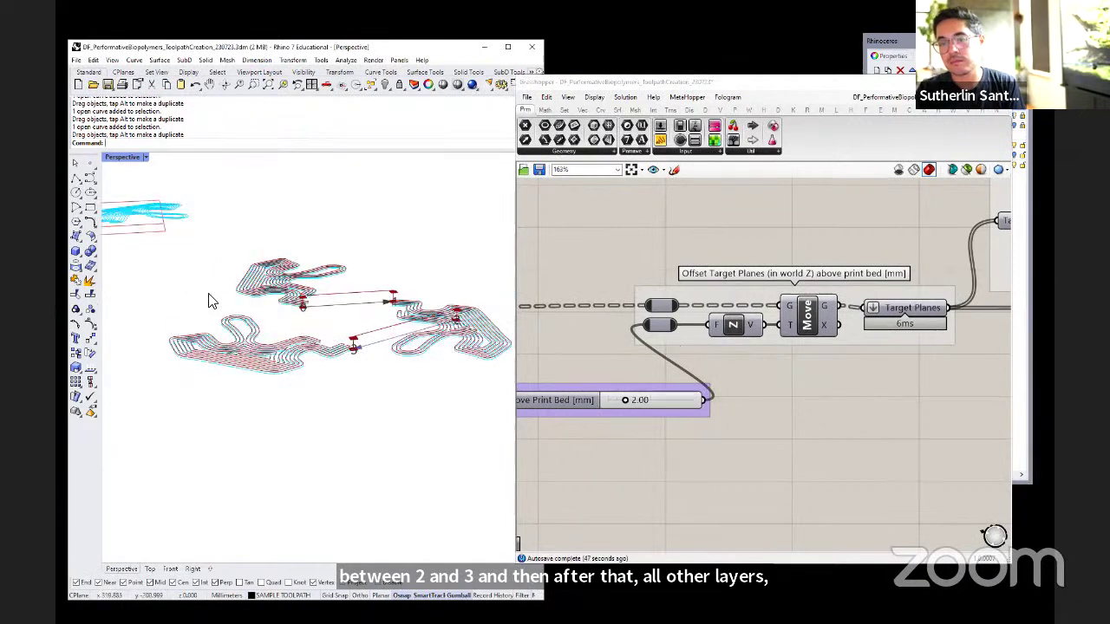
pyautogui.scroll(-3, 805, 371)
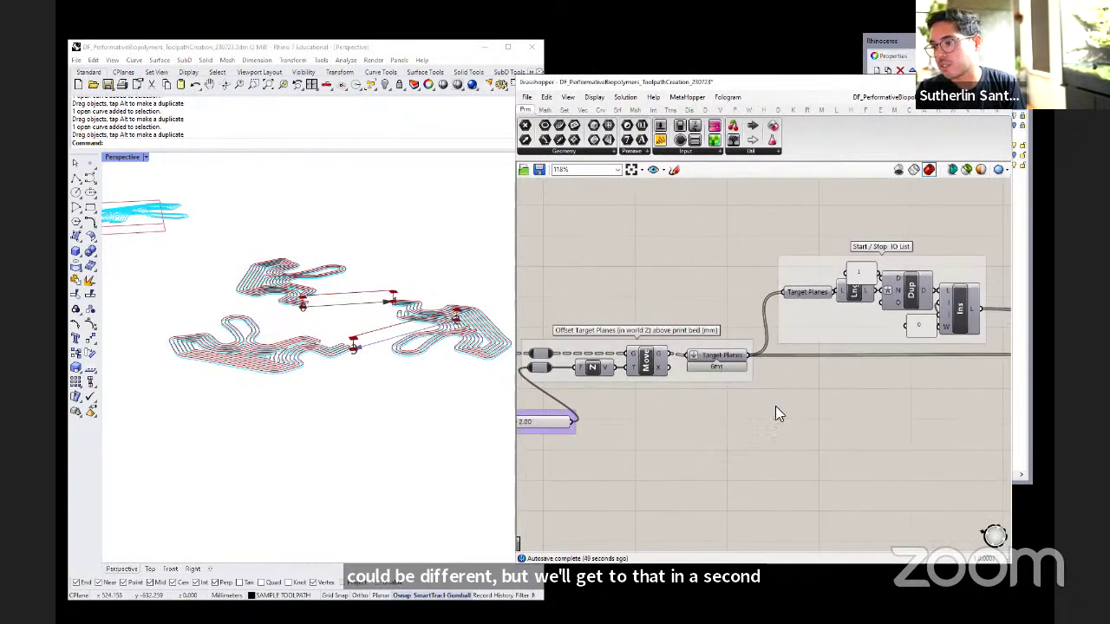
pyautogui.click(718, 357)
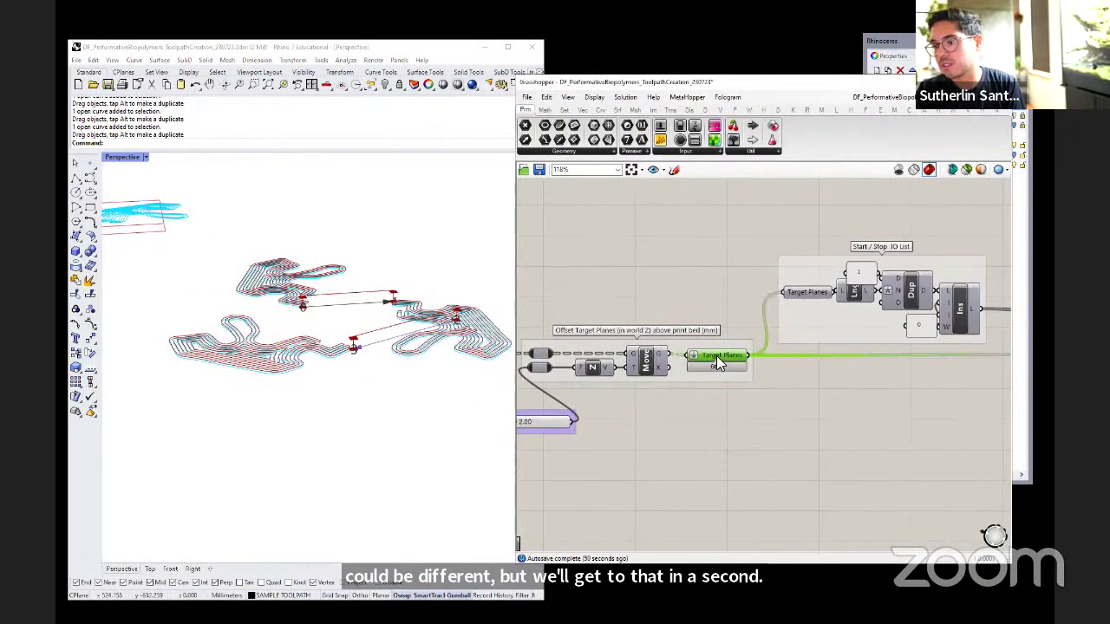
pyautogui.click(664, 422)
pyautogui.scroll(-3, 650, 366)
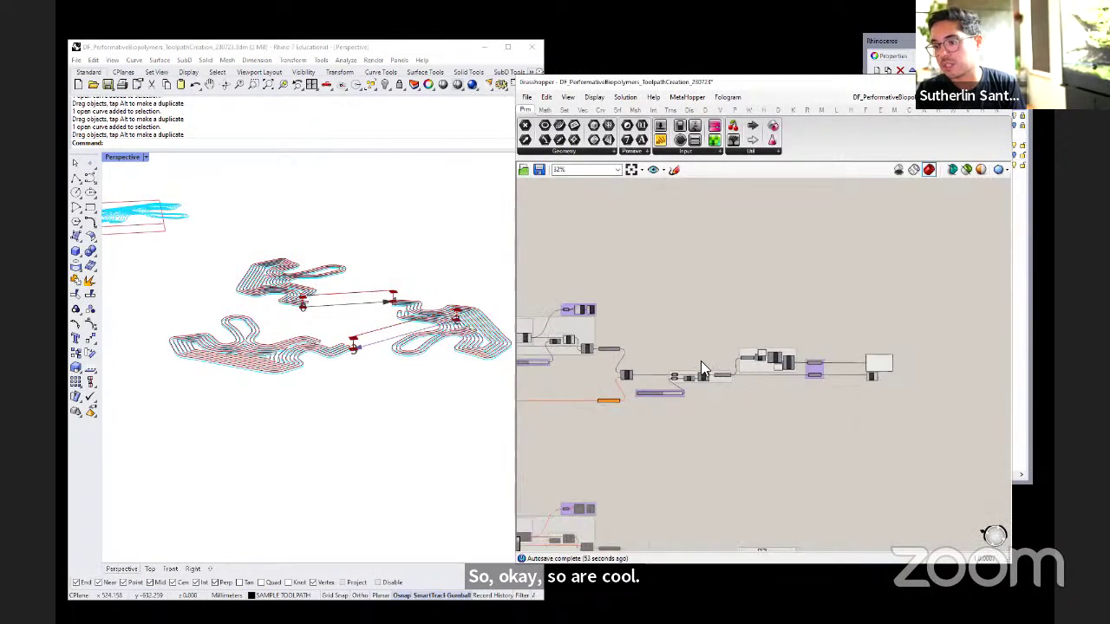
pyautogui.scroll(2, 772, 360)
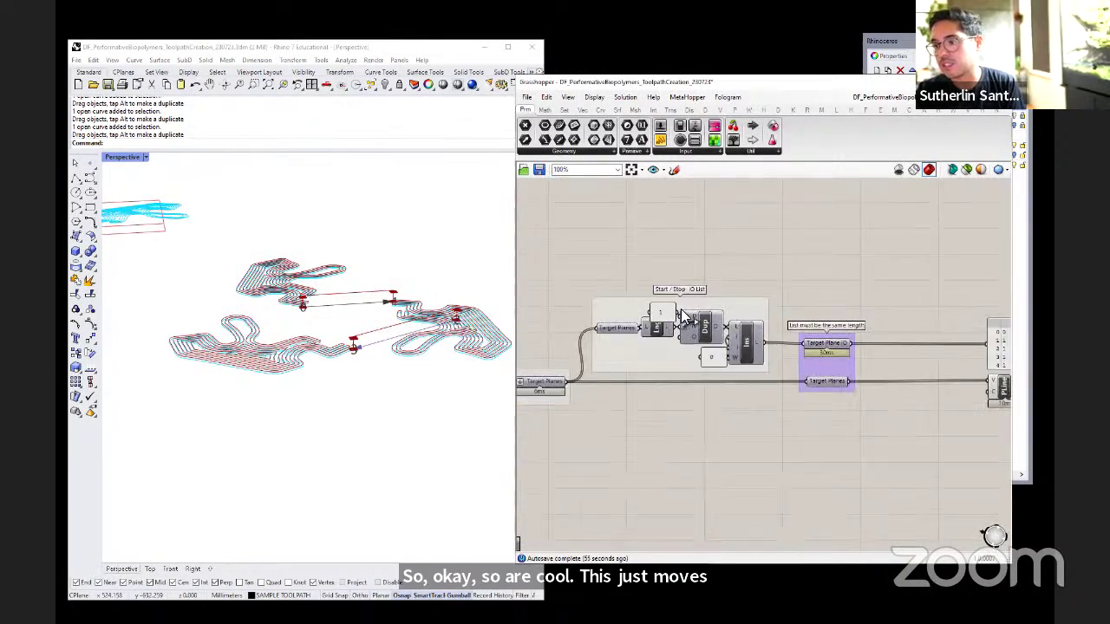
pyautogui.scroll(-2, 679, 343)
pyautogui.scroll(2, 791, 347)
pyautogui.click(789, 343)
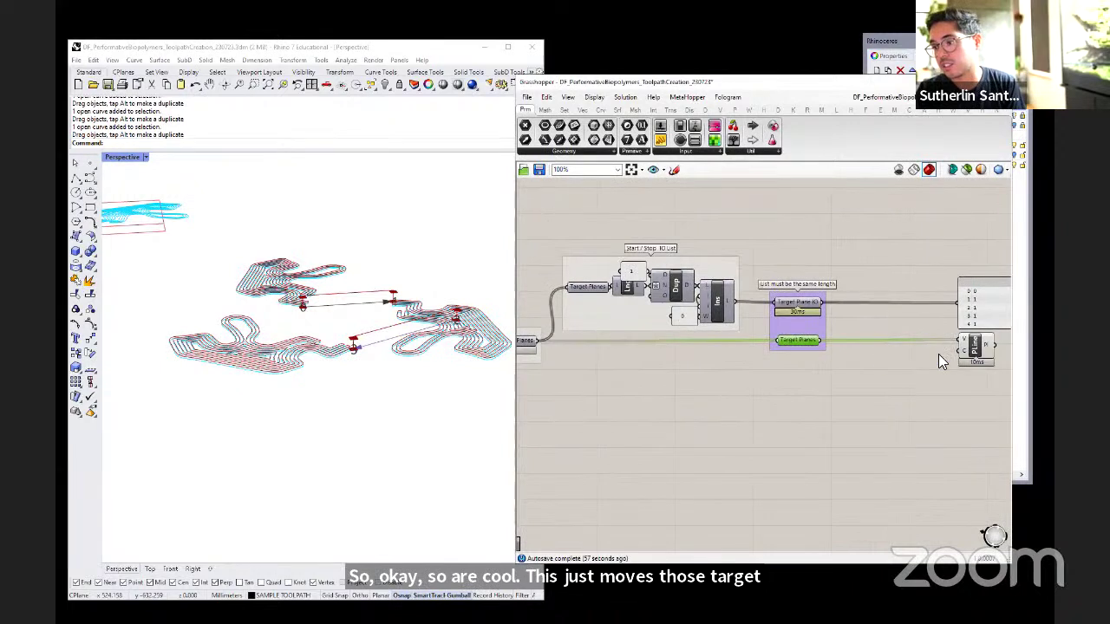
pyautogui.click(977, 353)
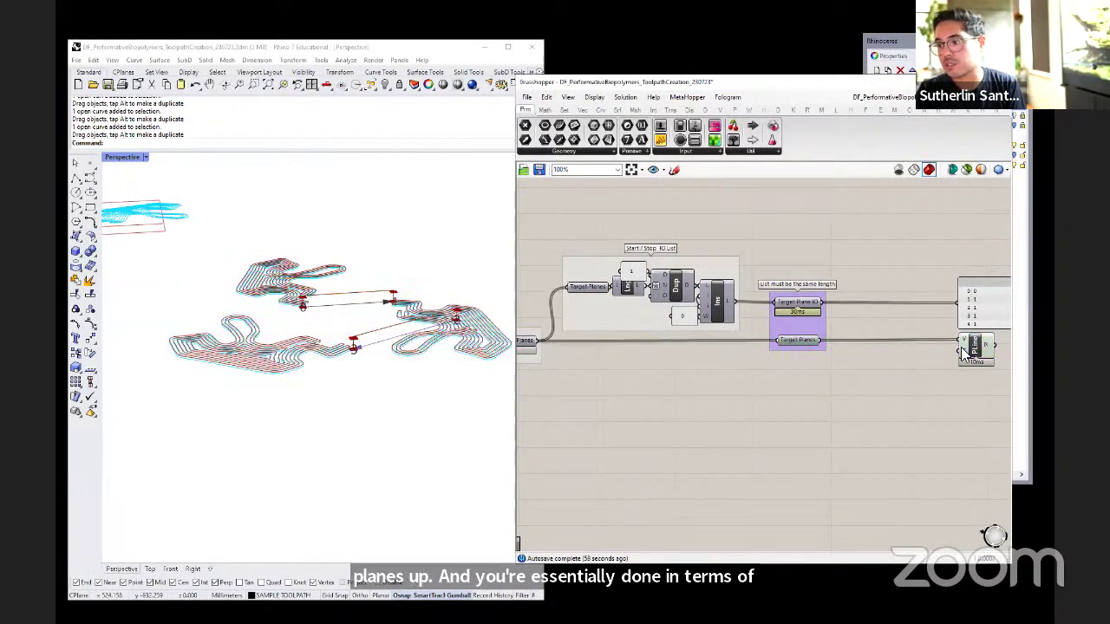
pyautogui.click(848, 375)
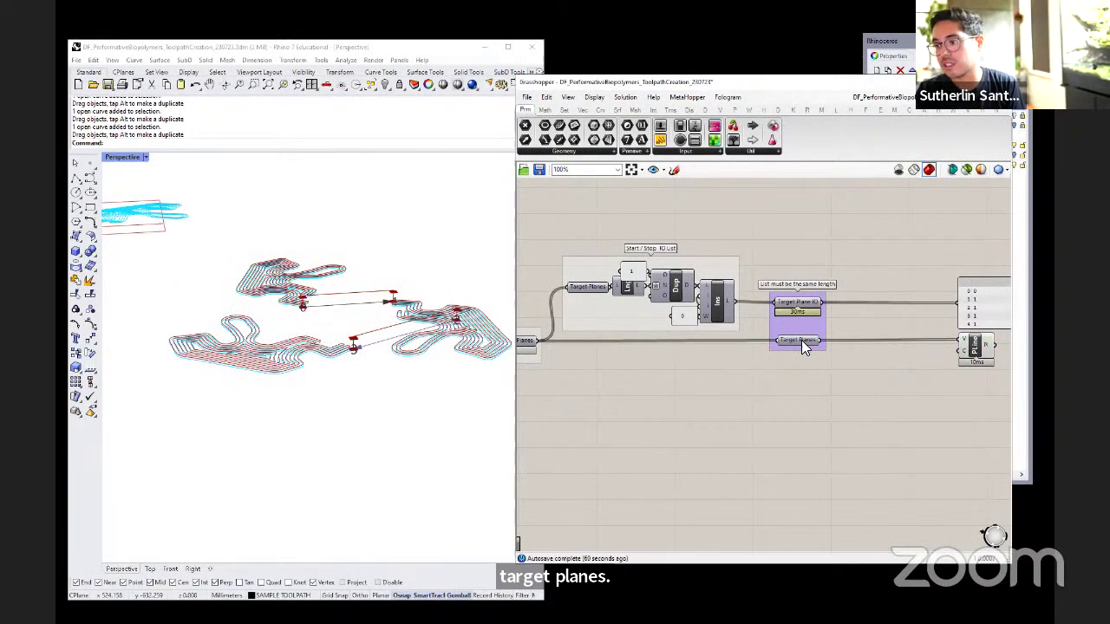
# - Turn on the preview of the final Target Planes parameter in the "List must be the same length" group
pyautogui.rightClick(801, 342)
pyautogui.press('Escape')
pyautogui.click(805, 347)
pyautogui.click(797, 388)
pyautogui.scroll(-2, 802, 380)
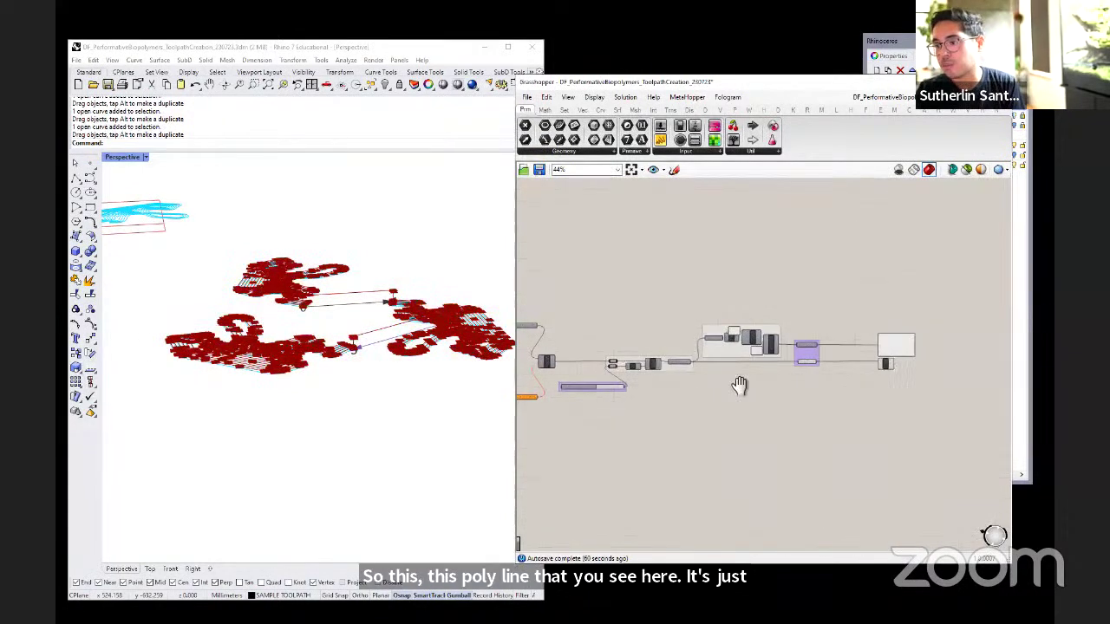
# - Turn off the previews of the travel path's Move component and the Merge component holding each curve's first and last planes
pyautogui.scroll(2, 867, 356)
pyautogui.scroll(3, 654, 278)
pyautogui.click(611, 292)
pyautogui.rightClick(611, 292)
pyautogui.press('Escape')
pyautogui.click(637, 311)
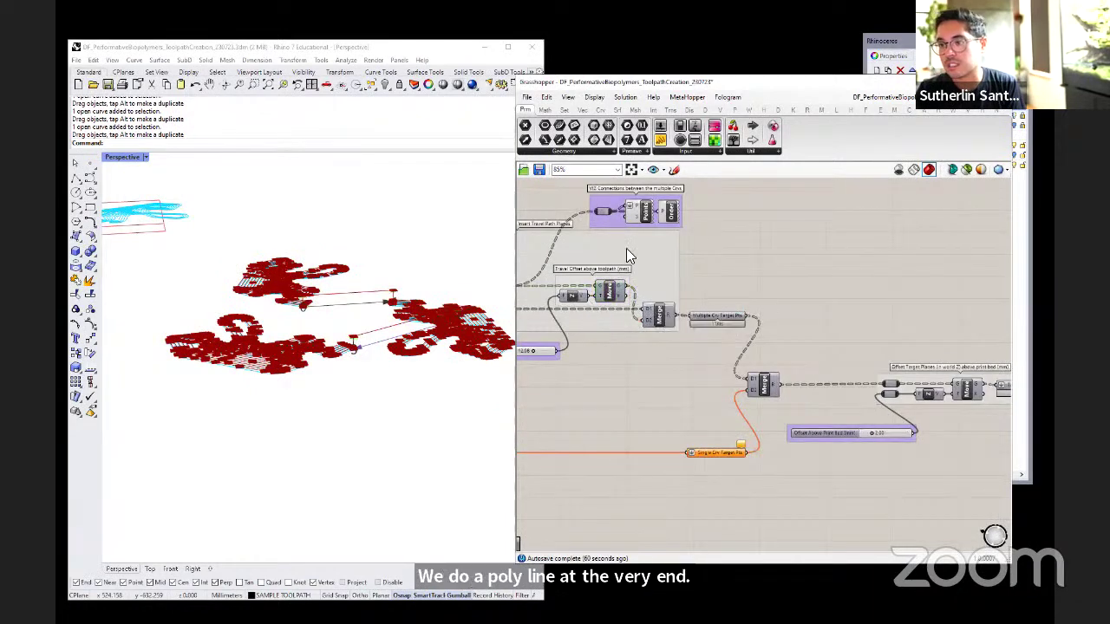
pyautogui.scroll(-3, 734, 250)
pyautogui.rightClick(589, 274)
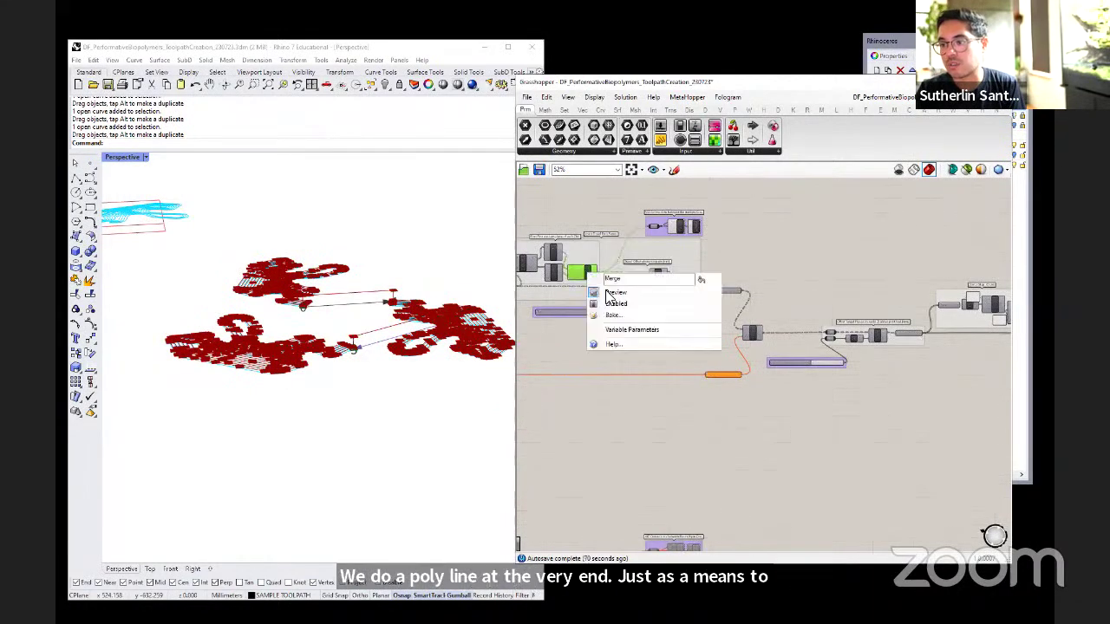
pyautogui.click(648, 338)
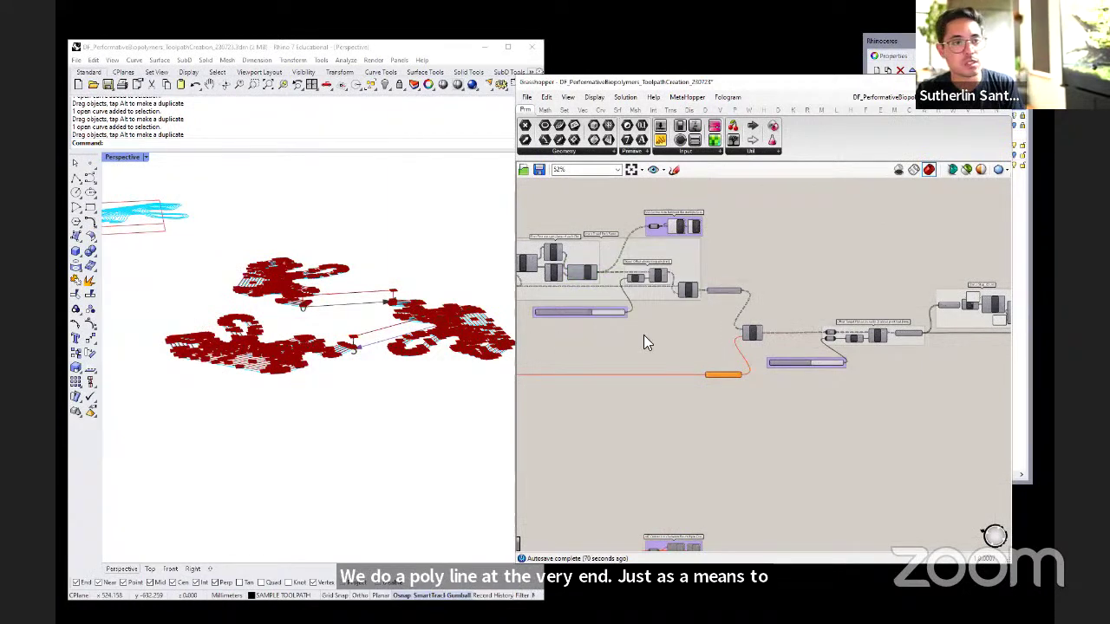
# - Review the whole planar toolpath definition and inspect the previewed target planes along the curves in Rhino
pyautogui.scroll(-6, 666, 328)
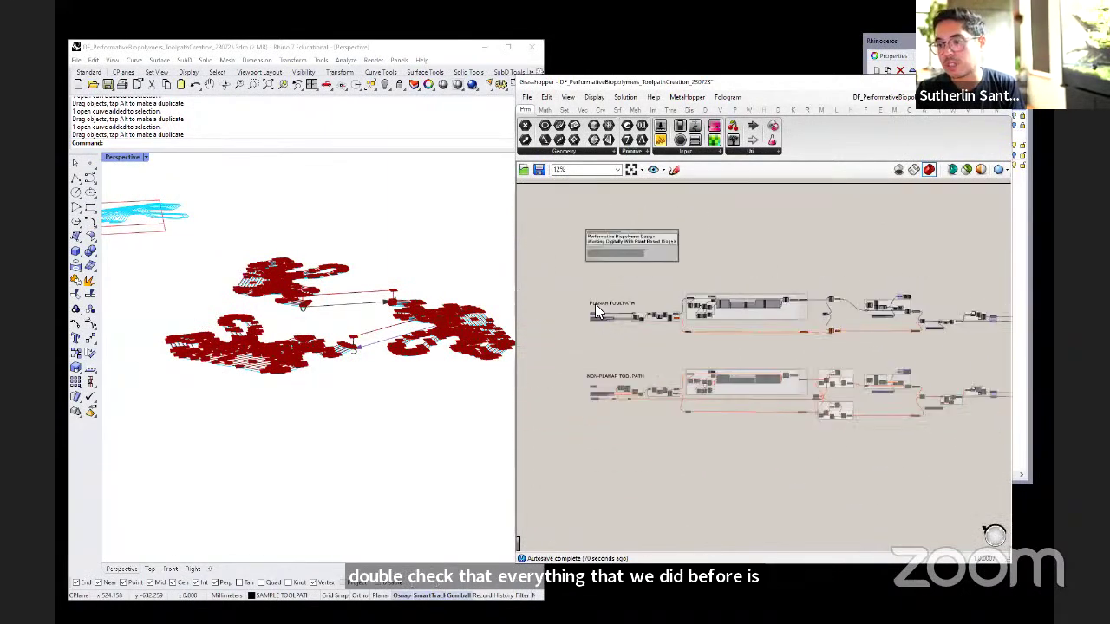
pyautogui.scroll(5, 364, 399)
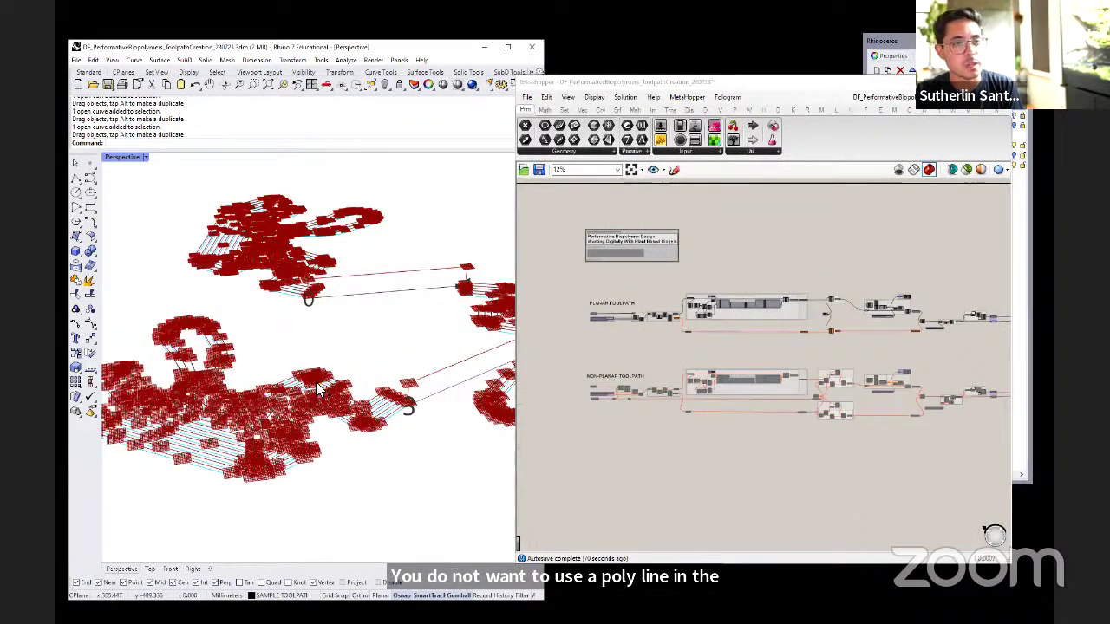
pyautogui.scroll(-2, 340, 458)
pyautogui.moveTo(785, 303); pyautogui.dragTo(716, 308, button='right')
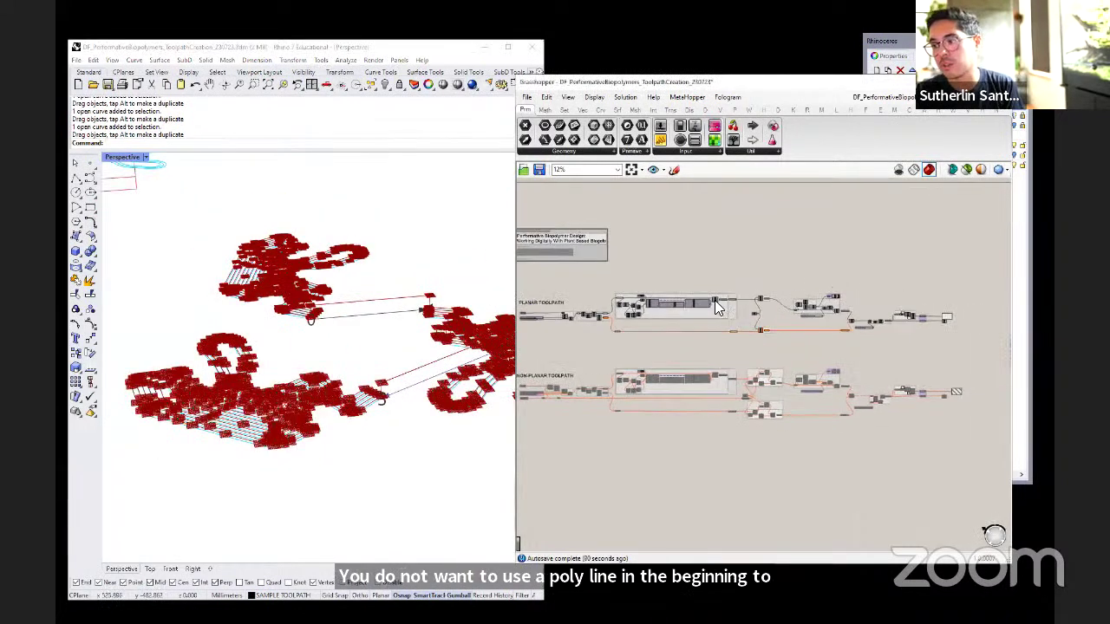
pyautogui.scroll(3, 926, 325)
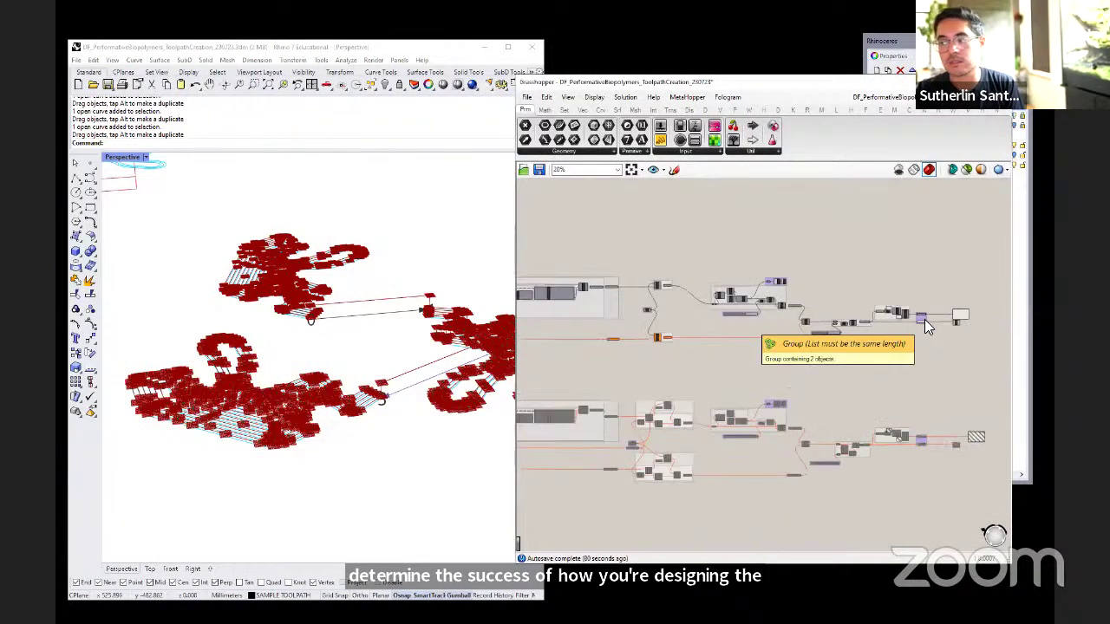
# - Highlight the final Target Planes parameter and inspect its list of planes and their distribution over the toolpath curves
pyautogui.scroll(6, 924, 319)
pyautogui.moveTo(949, 369); pyautogui.dragTo(760, 402, button='right')
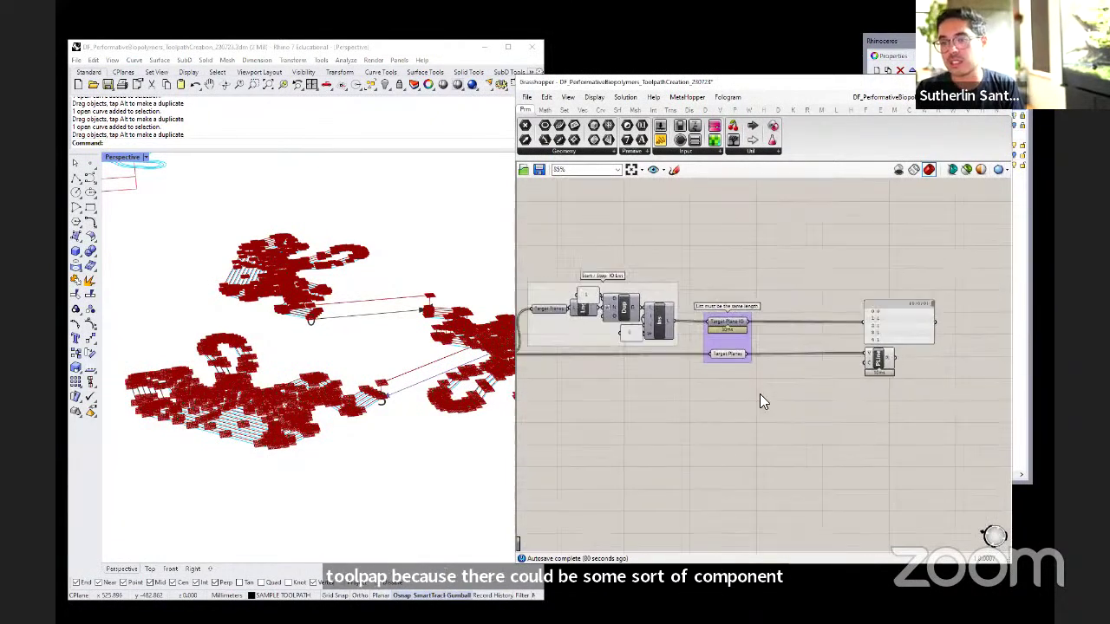
pyautogui.scroll(2, 919, 365)
pyautogui.click(867, 359)
pyautogui.click(720, 391)
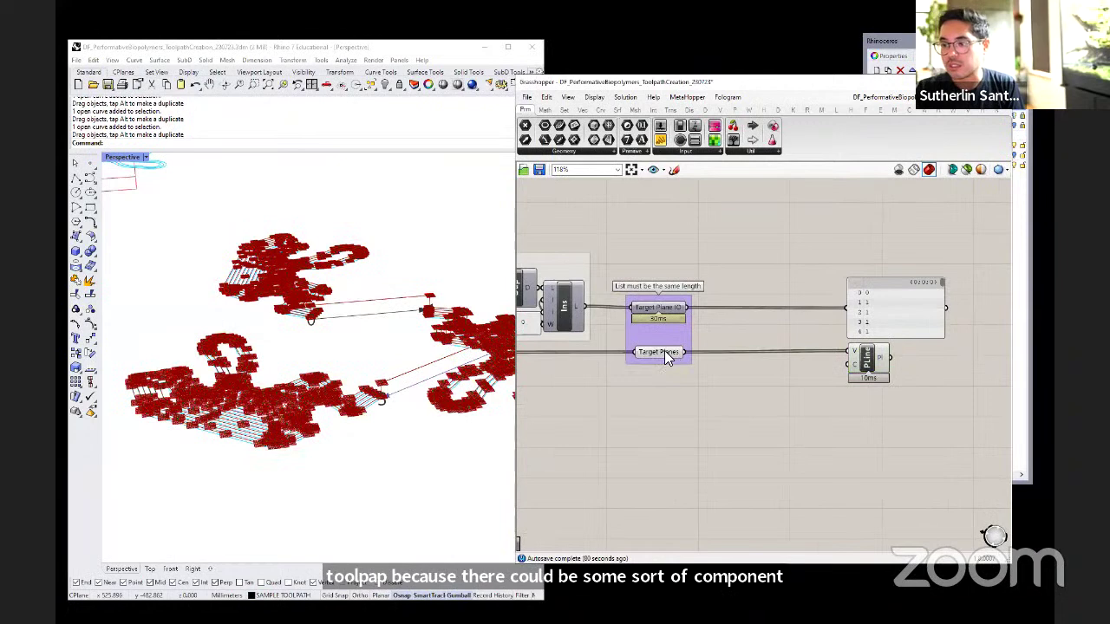
pyautogui.click(665, 353)
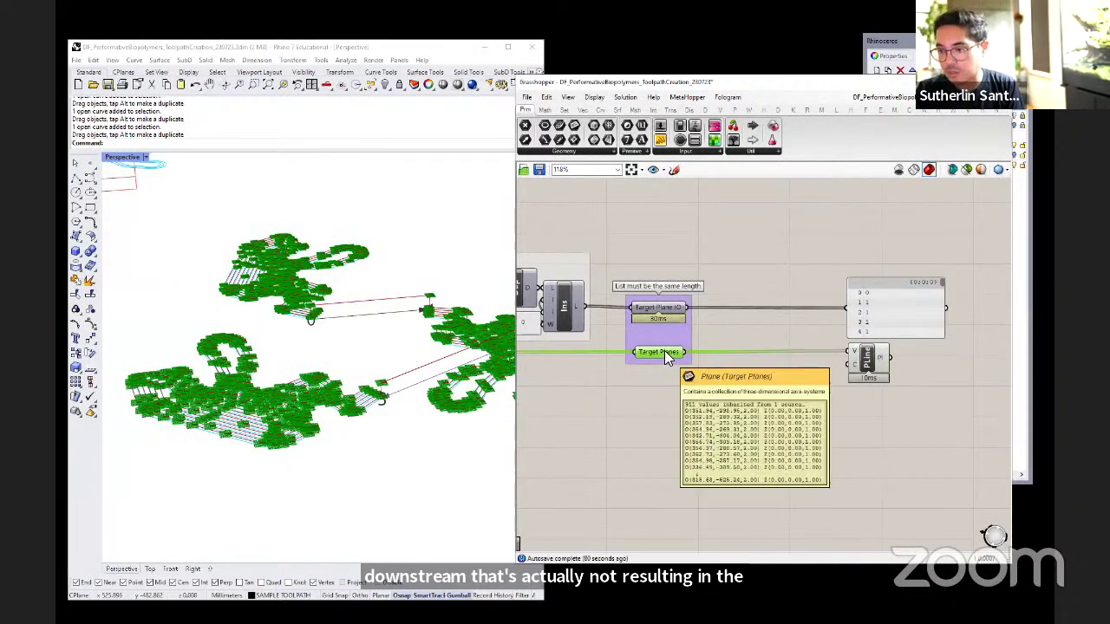
pyautogui.scroll(-3, 378, 371)
pyautogui.scroll(3, 378, 370)
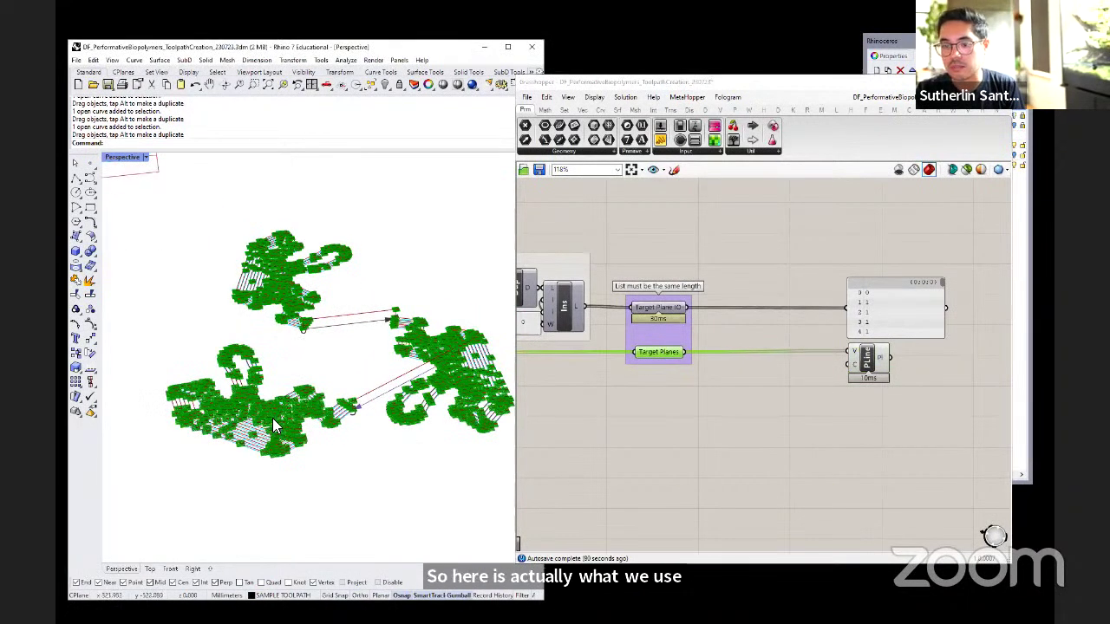
pyautogui.scroll(3, 386, 436)
pyautogui.click(673, 435)
pyautogui.scroll(-1, 347, 391)
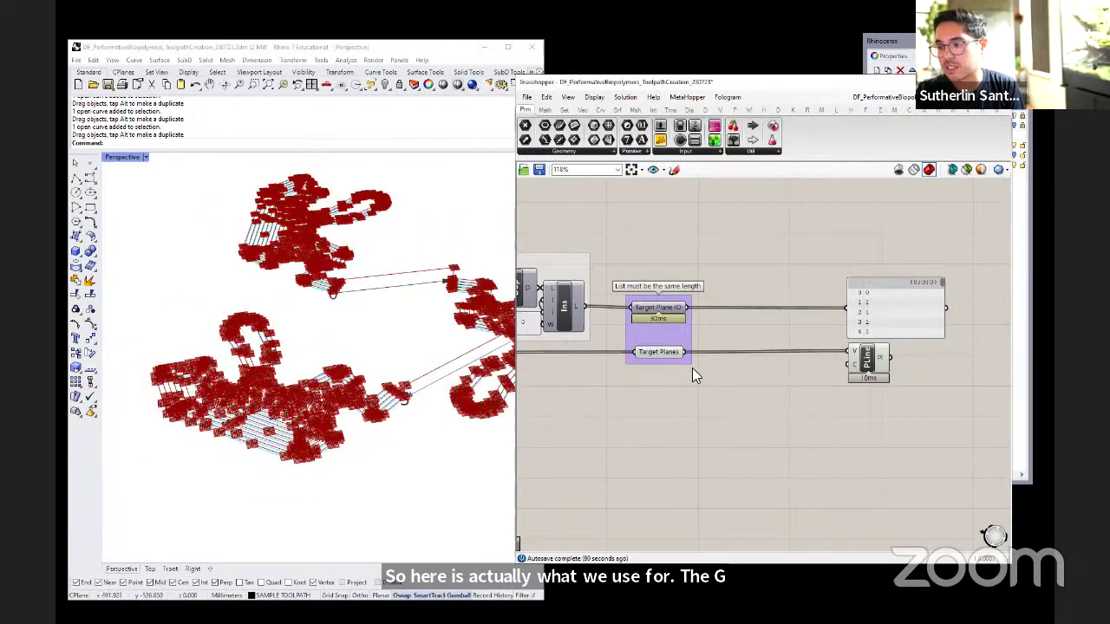
# - Highlight the final polyline component and examine its line through the target planes up close in Rhino
pyautogui.click(671, 353)
pyautogui.click(871, 378)
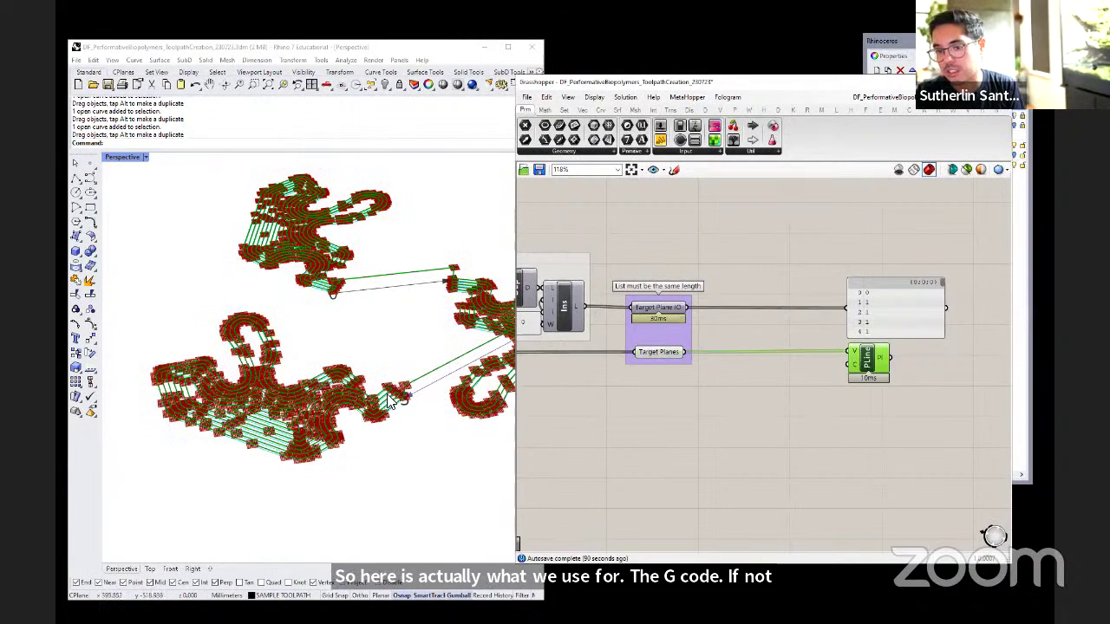
pyautogui.scroll(4, 238, 368)
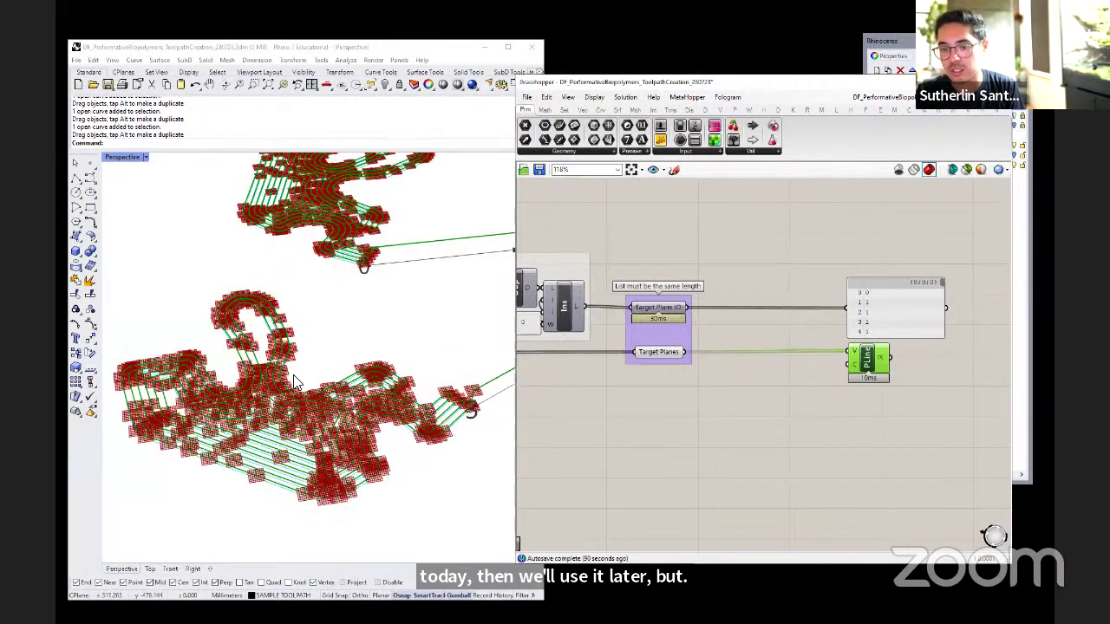
# - Examine the previewed target planes on the toolpaths in Rhino and turn off the preview of the final Target Planes parameter
pyautogui.scroll(-5, 230, 351)
pyautogui.scroll(6, 230, 351)
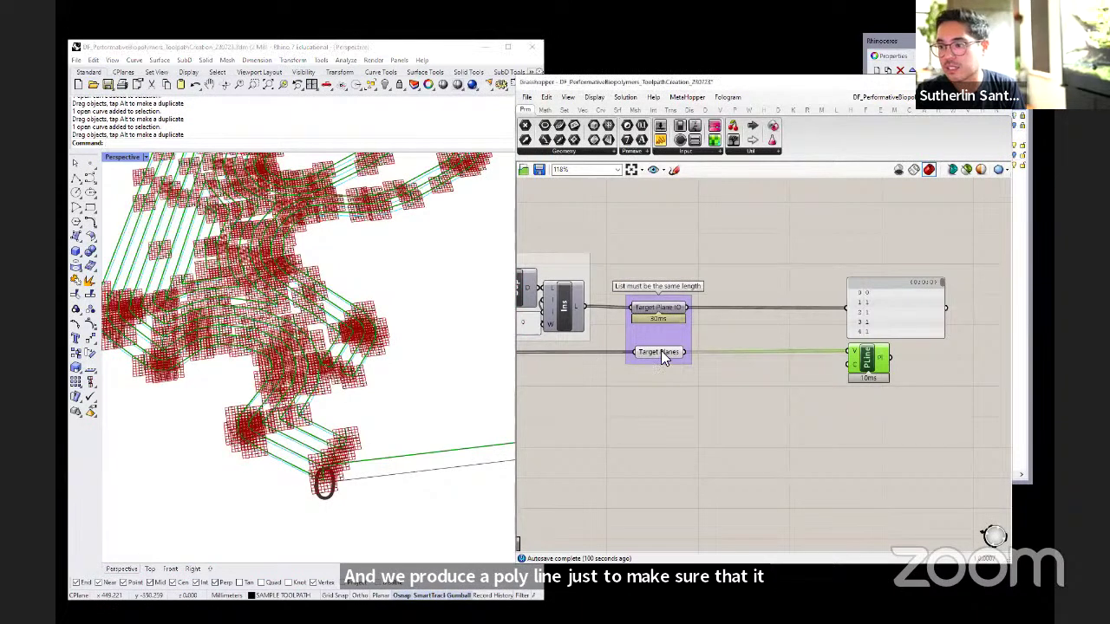
pyautogui.click(659, 352)
pyautogui.rightClick(666, 352)
pyautogui.click(677, 371)
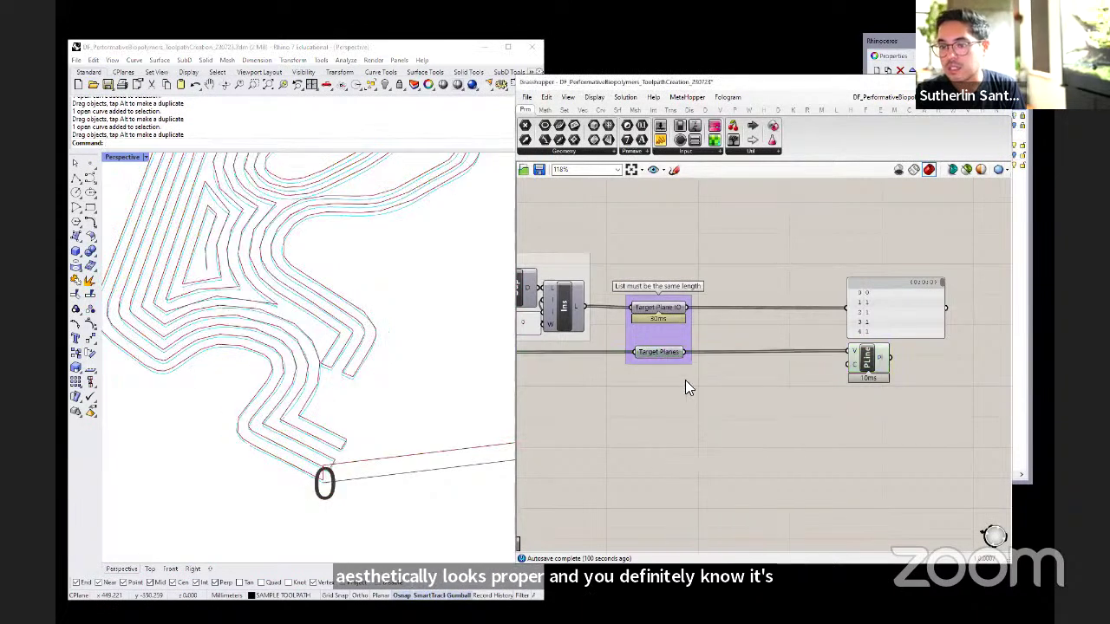
pyautogui.scroll(-2, 701, 329)
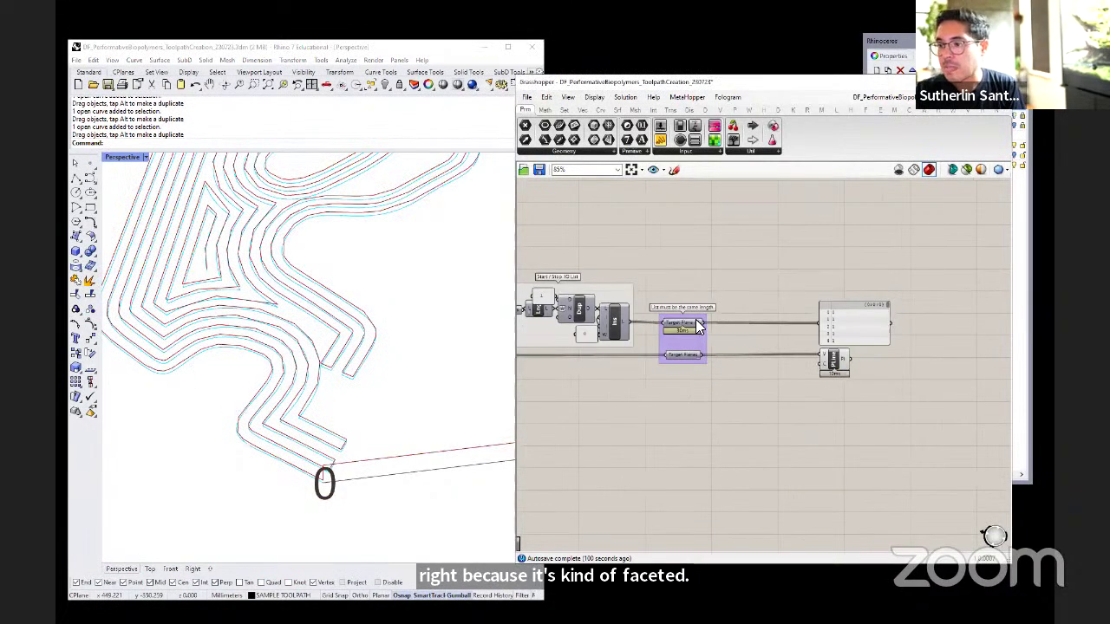
# - Add a second panel below the polyline component, feed it the Target Planes output and enlarge it to show many rows
pyautogui.moveTo(699, 323); pyautogui.dragTo(824, 440)
pyautogui.click(676, 460)
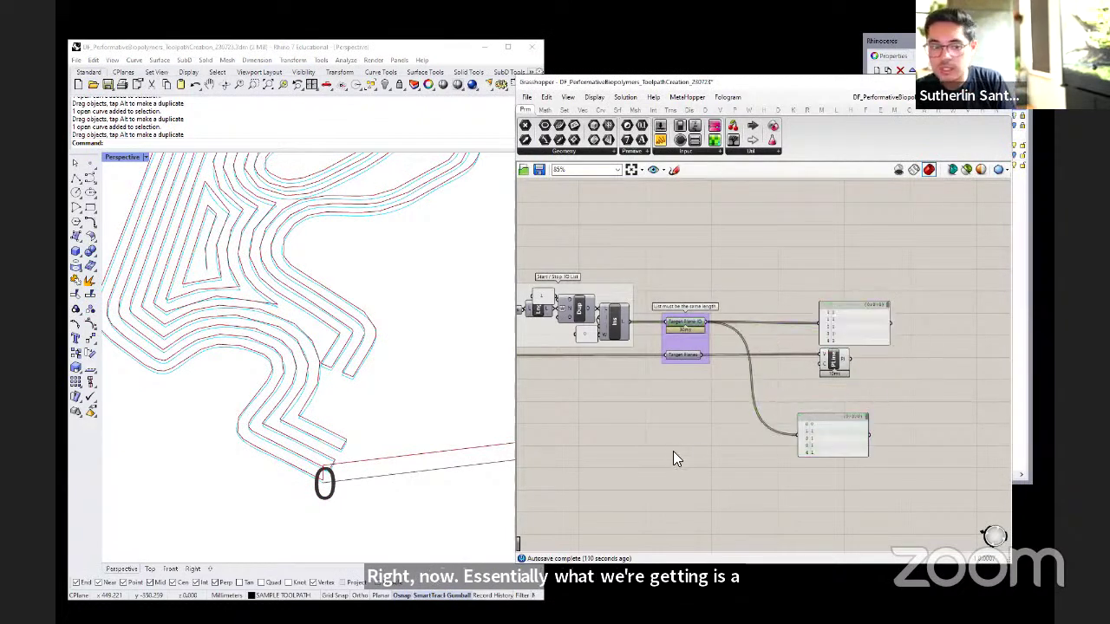
pyautogui.moveTo(701, 355); pyautogui.dragTo(795, 437)
pyautogui.moveTo(794, 437); pyautogui.dragTo(684, 328, button='right')
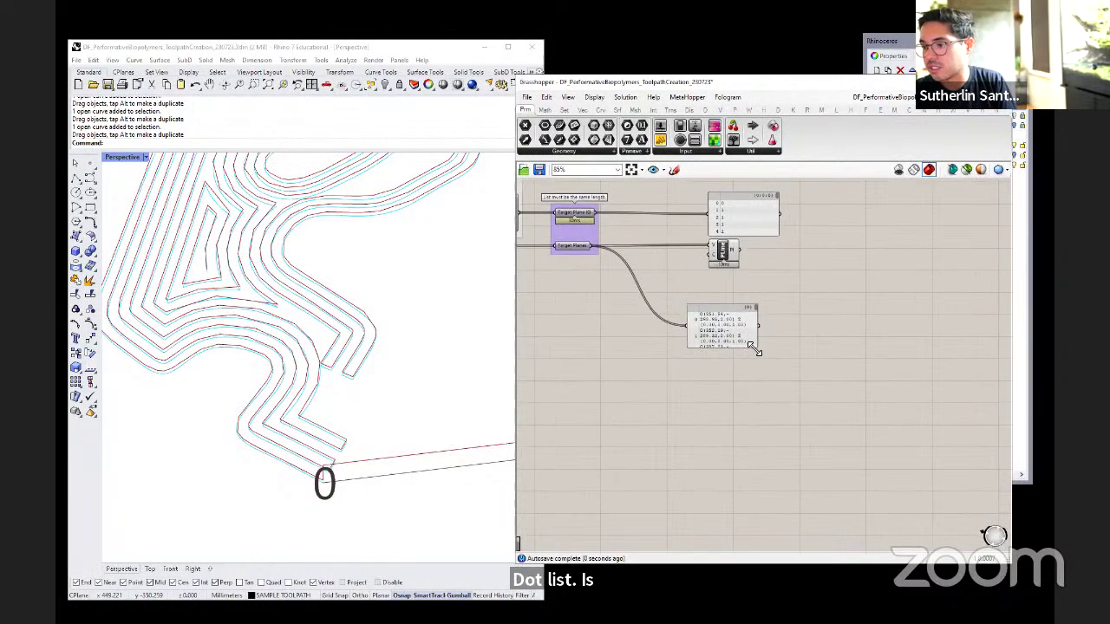
pyautogui.moveTo(756, 347); pyautogui.dragTo(908, 512)
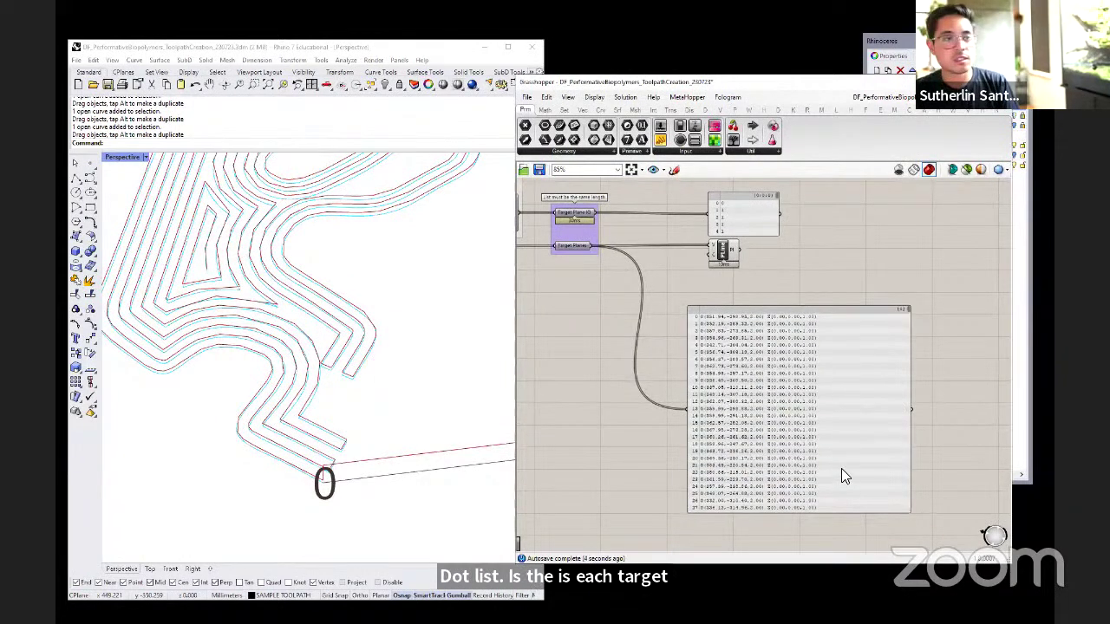
# - Search the component library and place a Tree Statistics component beside the polyline component
pyautogui.scroll(-1, 764, 365)
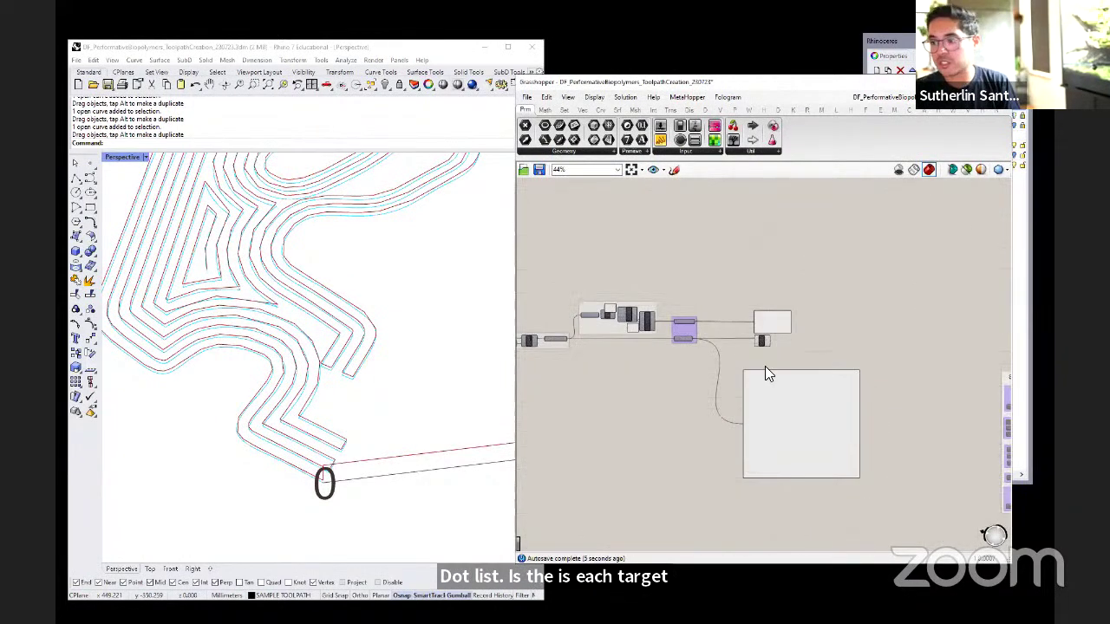
pyautogui.doubleClick(835, 339)
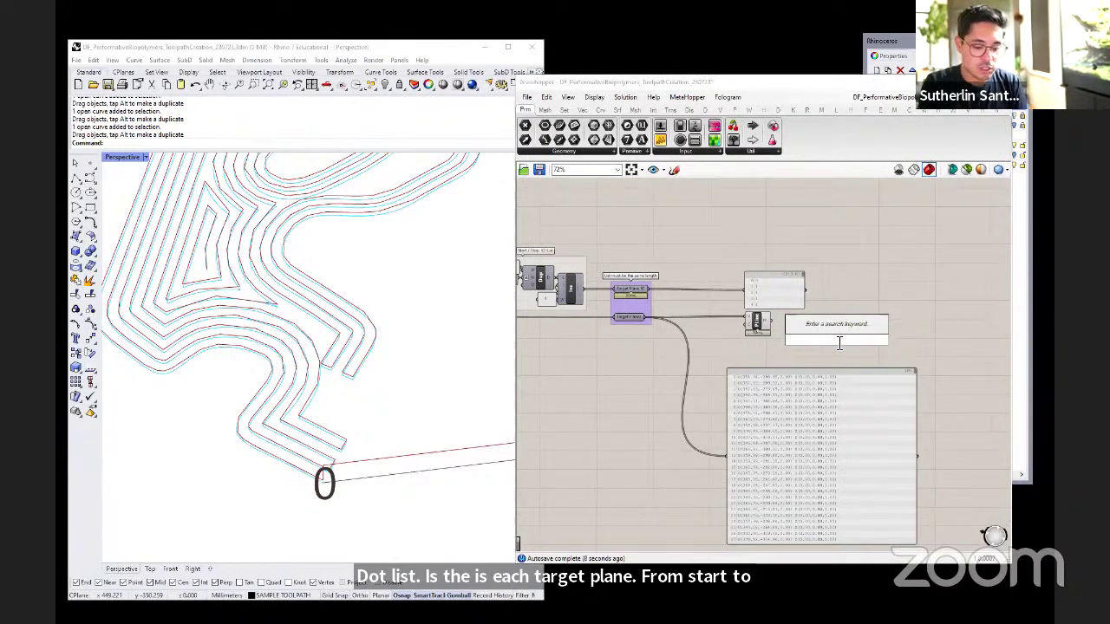
pyautogui.write('sta')
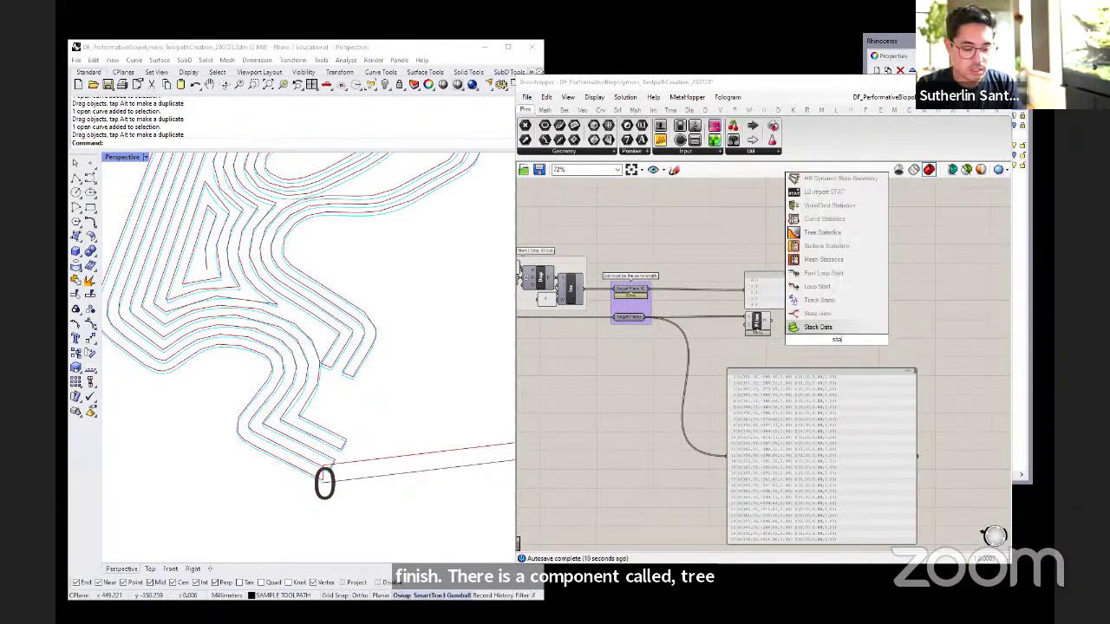
pyautogui.write('ts')
pyautogui.press('BackSpace')
pyautogui.press('BackSpace')
pyautogui.press('BackSpace')
pyautogui.press('BackSpace')
pyautogui.press('BackSpace')
pyautogui.write('sta')
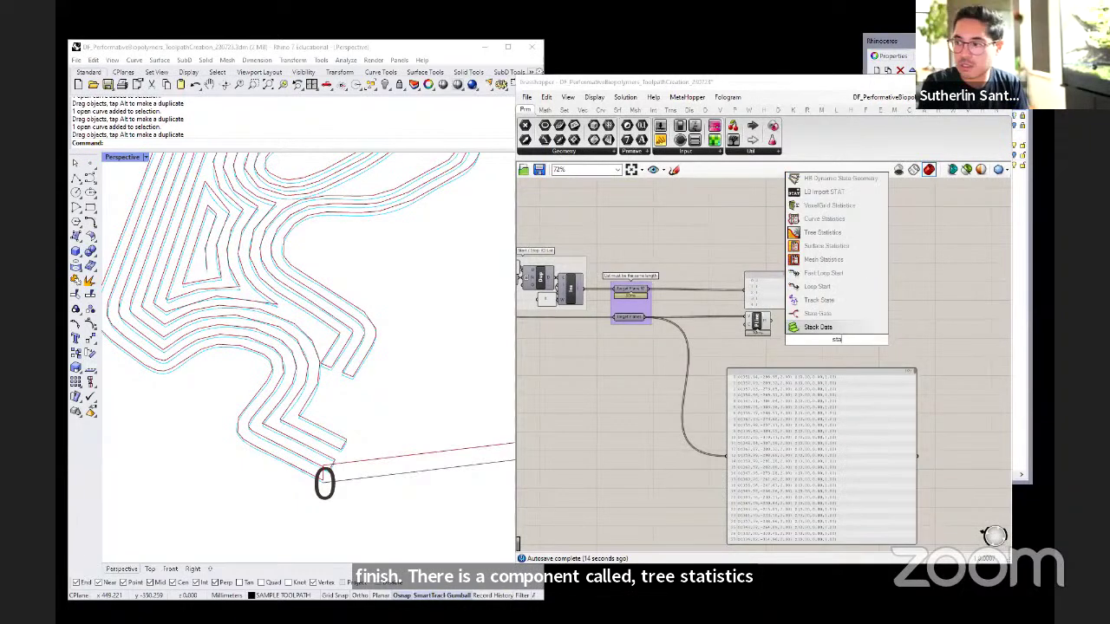
pyautogui.write('ts')
pyautogui.press('BackSpace')
pyautogui.press('BackSpace')
pyautogui.press('BackSpace')
pyautogui.press('BackSpace')
pyautogui.press('BackSpace')
pyautogui.write('tree')
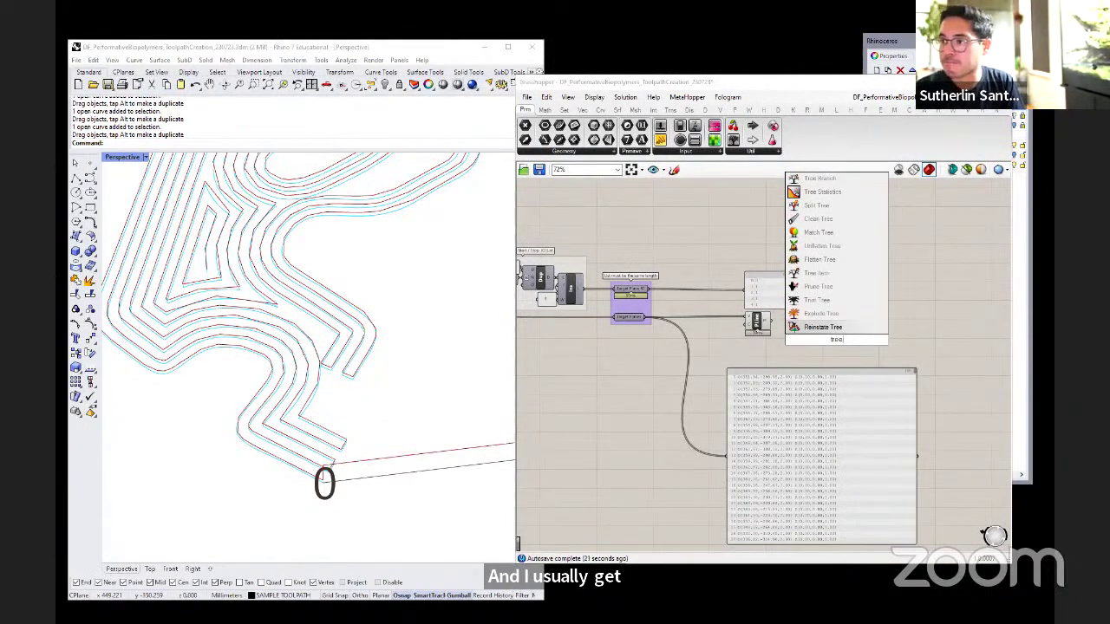
pyautogui.click(811, 192)
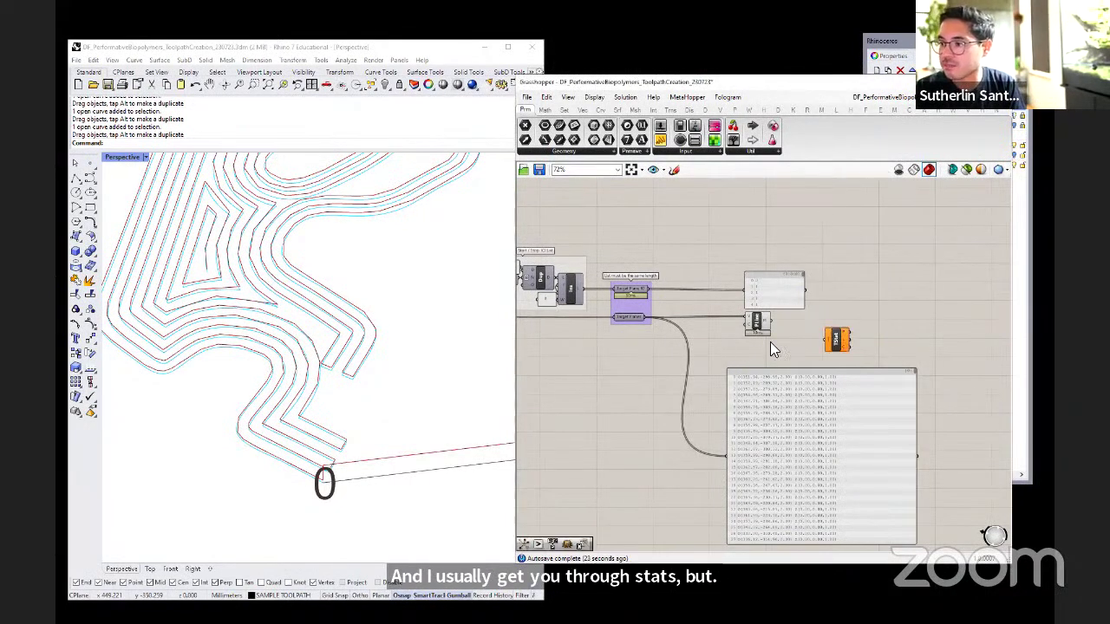
# - Move the Tree Statistics component beneath the Target Planes parameter and connect Target Planes to its tree input
pyautogui.scroll(3, 743, 363)
pyautogui.moveTo(893, 310); pyautogui.dragTo(619, 357)
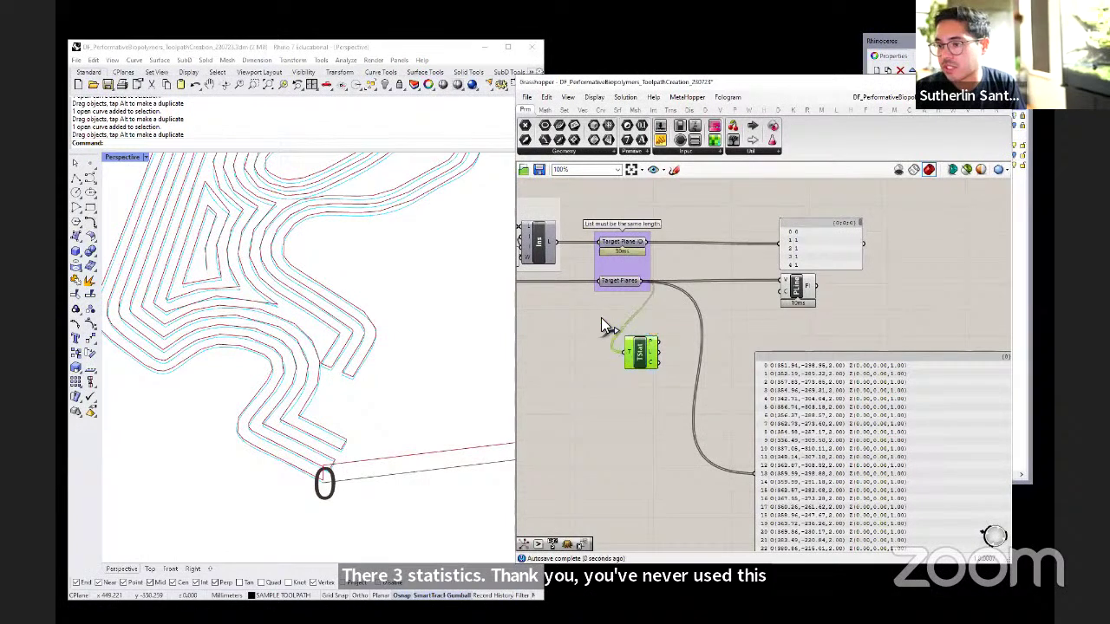
pyautogui.scroll(-1, 752, 397)
# - Duplicate the large target planes panel, shrink the copy below Tree Statistics and shift the original panel out to its right
pyautogui.click(794, 391)
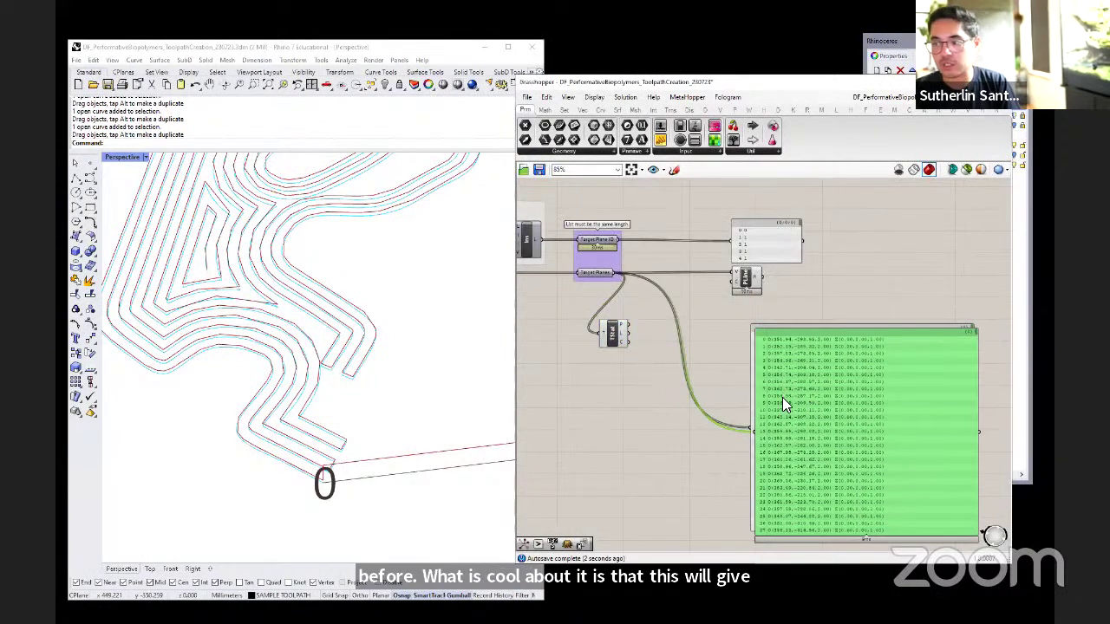
pyautogui.keyDown('alt'); pyautogui.moveTo(782, 397); pyautogui.dragTo(698, 416); pyautogui.keyUp('alt')
pyautogui.moveTo(630, 327); pyautogui.dragTo(662, 442)
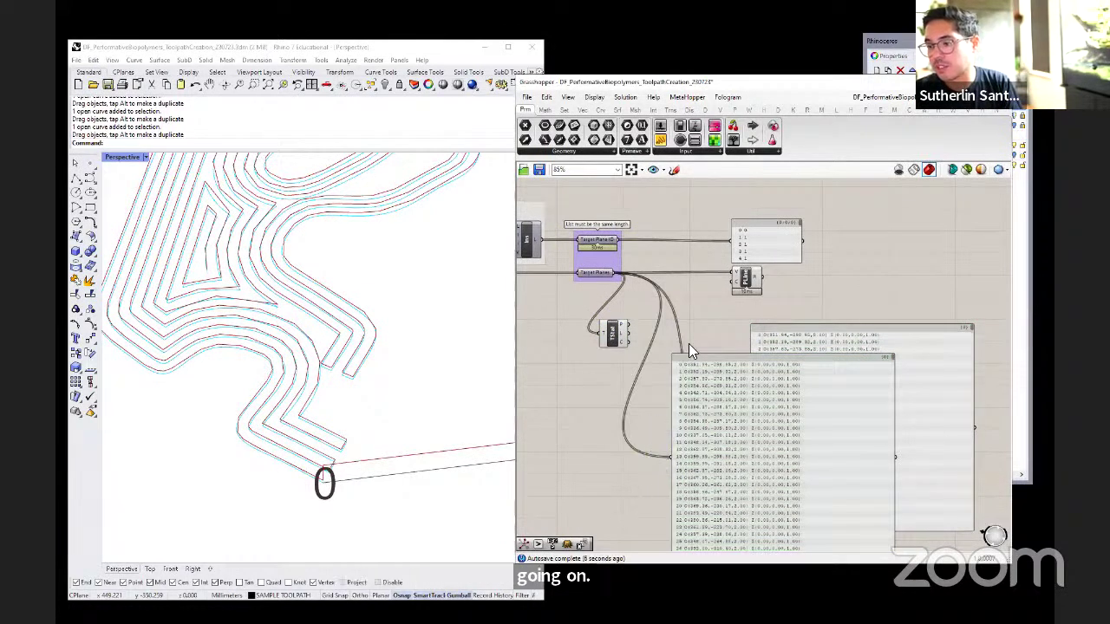
pyautogui.scroll(-1, 689, 343)
pyautogui.click(747, 416)
pyautogui.moveTo(838, 501); pyautogui.dragTo(775, 408)
pyautogui.moveTo(696, 382); pyautogui.dragTo(649, 426)
pyautogui.moveTo(799, 349); pyautogui.dragTo(860, 325)
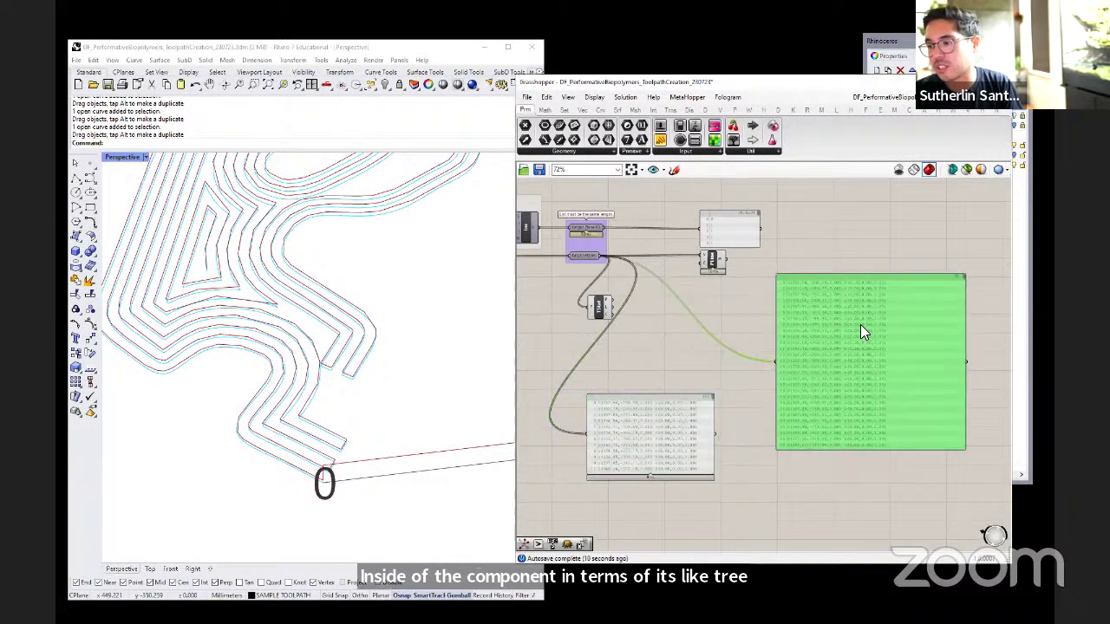
pyautogui.moveTo(652, 437); pyautogui.dragTo(664, 426)
pyautogui.click(651, 354)
pyautogui.scroll(1, 620, 327)
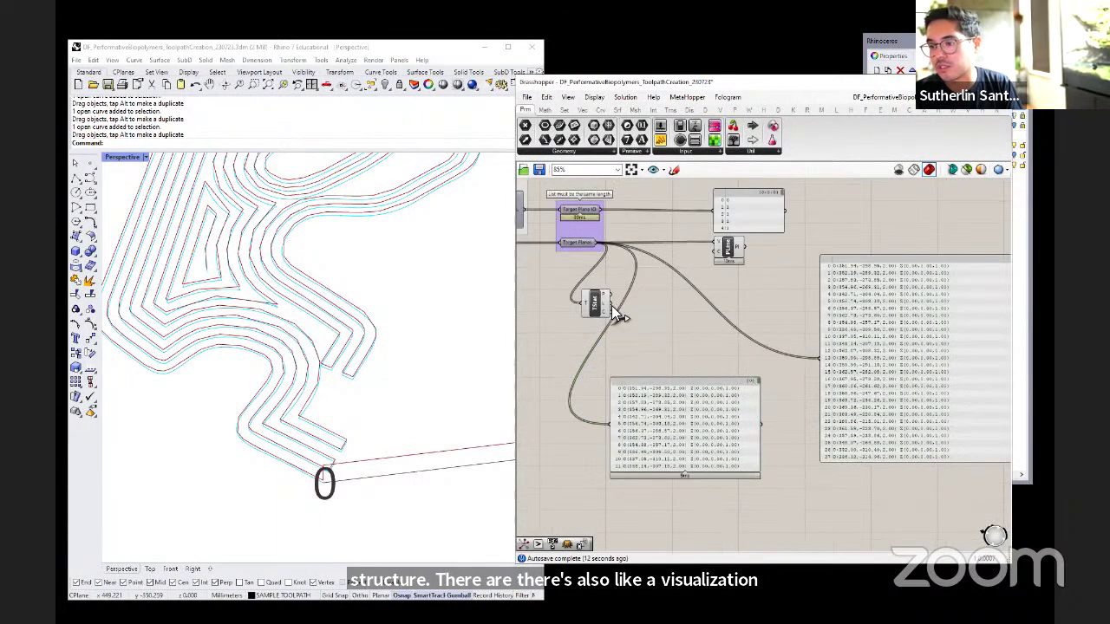
# - Show the Tree Statistics Paths output in the smaller panel and replace it with the branch Length output
pyautogui.moveTo(611, 298); pyautogui.dragTo(610, 424)
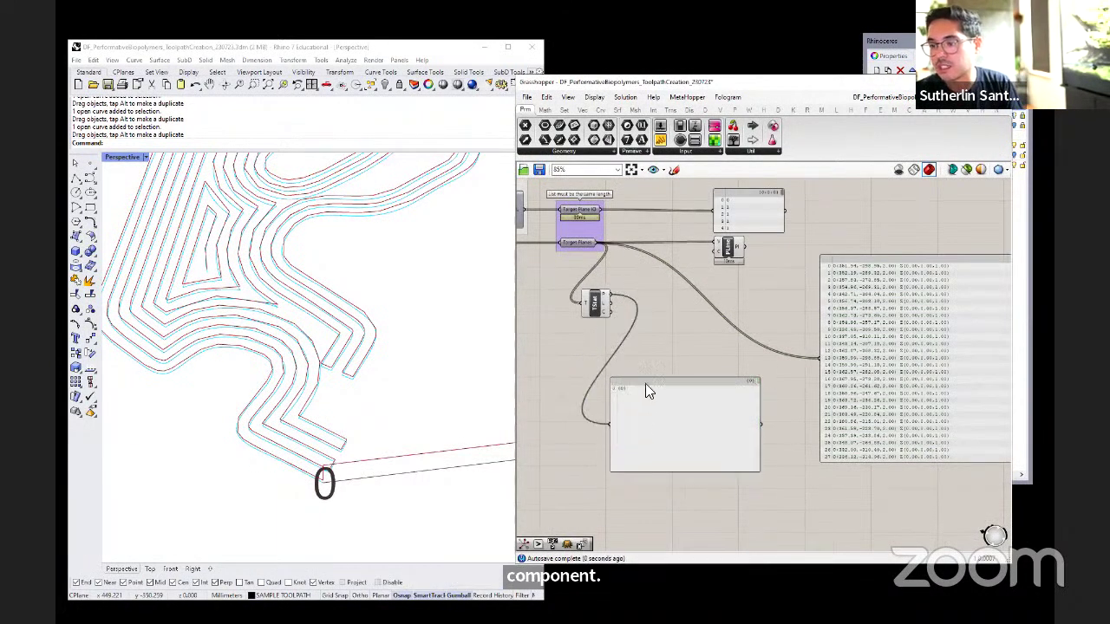
pyautogui.scroll(1, 605, 310)
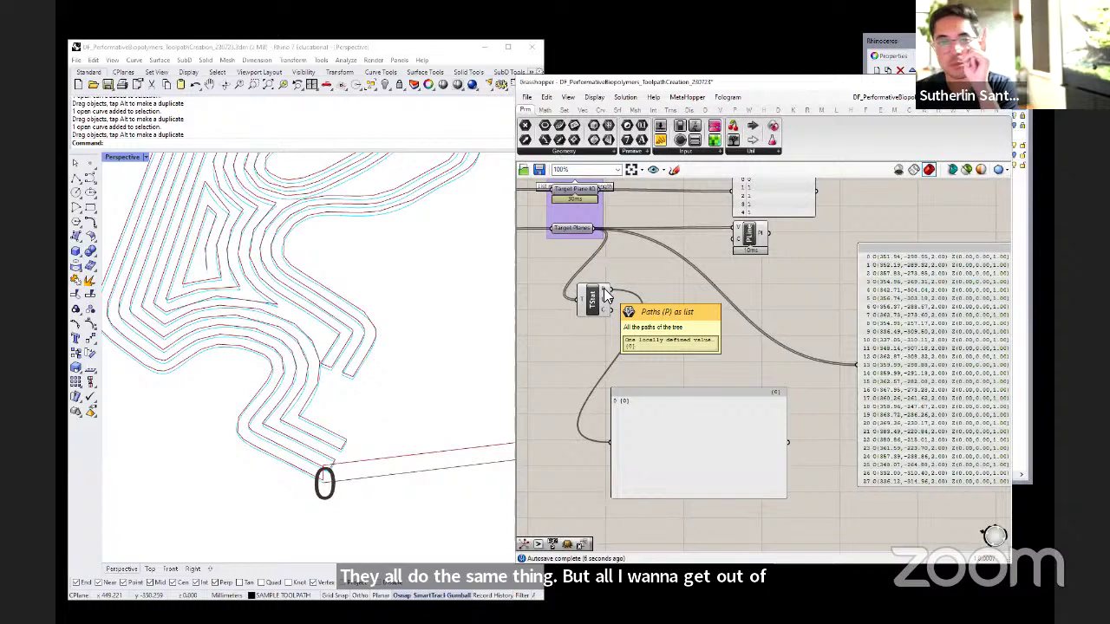
pyautogui.moveTo(606, 303)
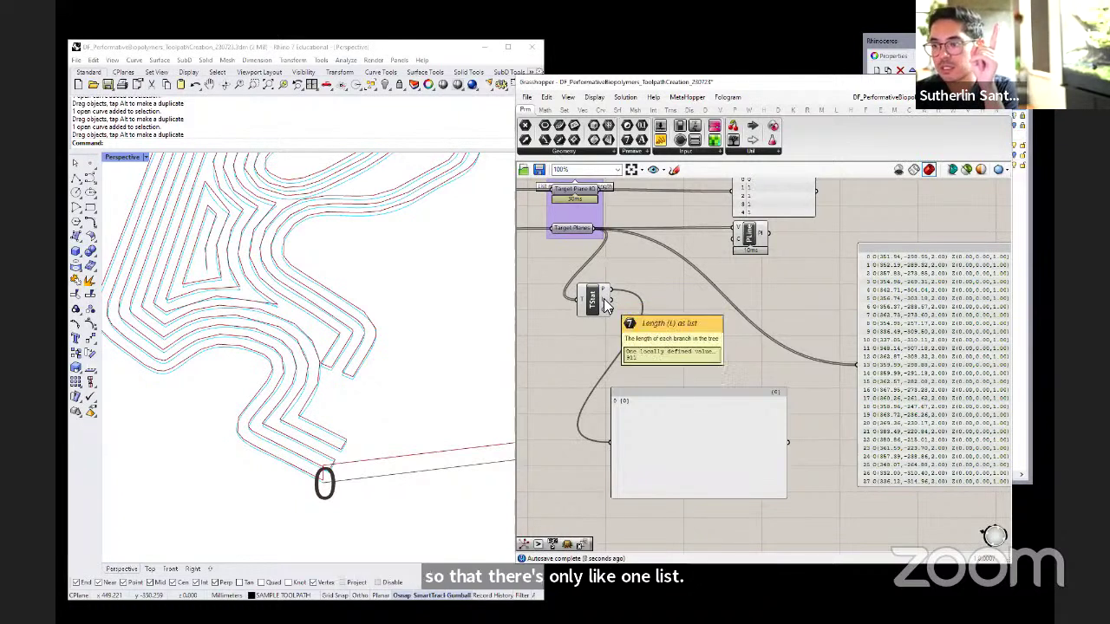
pyautogui.moveTo(613, 376); pyautogui.dragTo(611, 442)
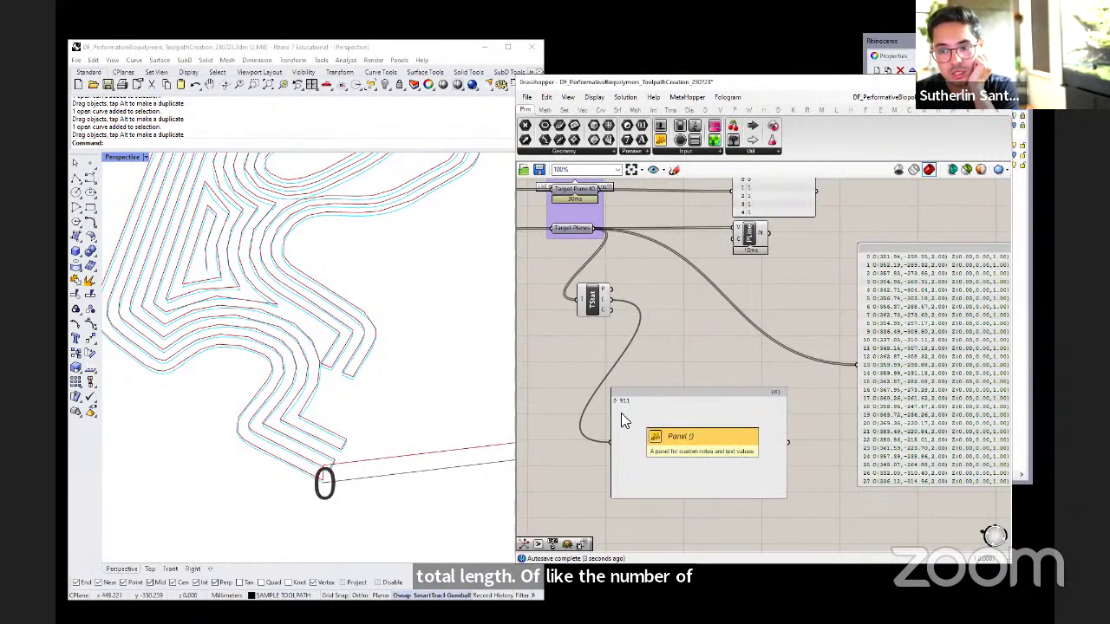
# - Examine the three connected toolpath shapes in Rhino and move the branch length panel to the left below Tree Statistics
pyautogui.scroll(-5, 257, 338)
pyautogui.scroll(-3, 257, 339)
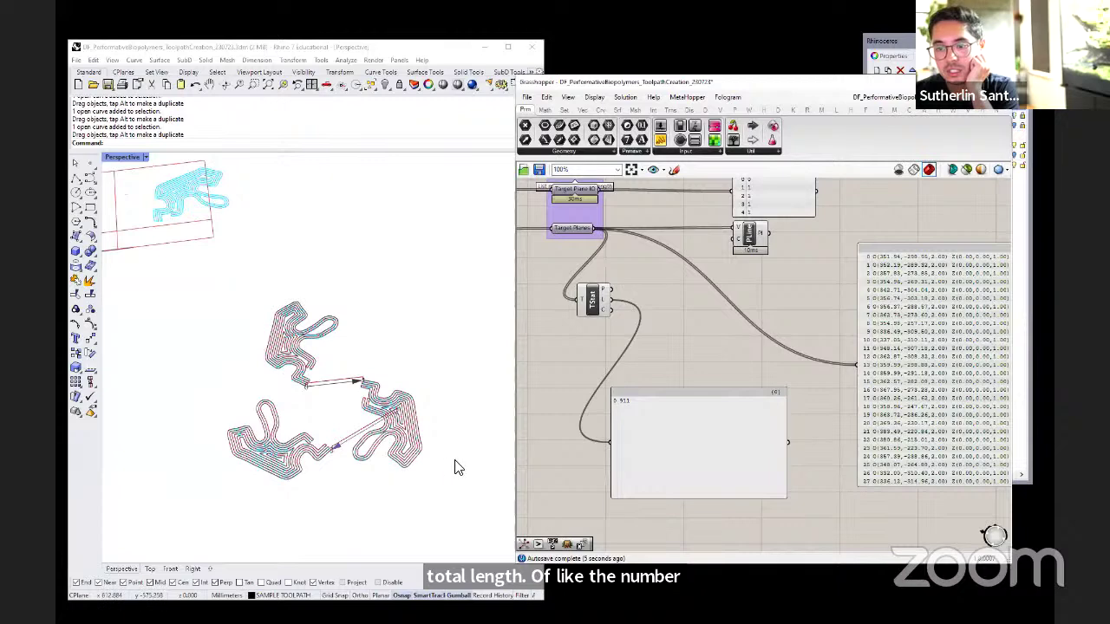
pyautogui.scroll(3, 373, 395)
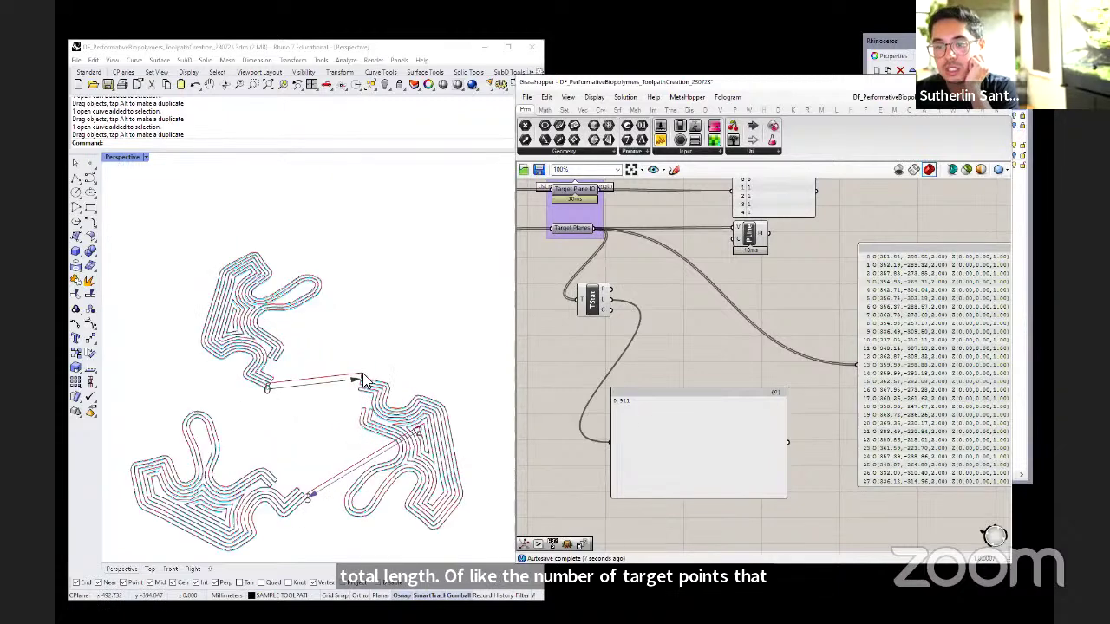
pyautogui.scroll(-2, 719, 329)
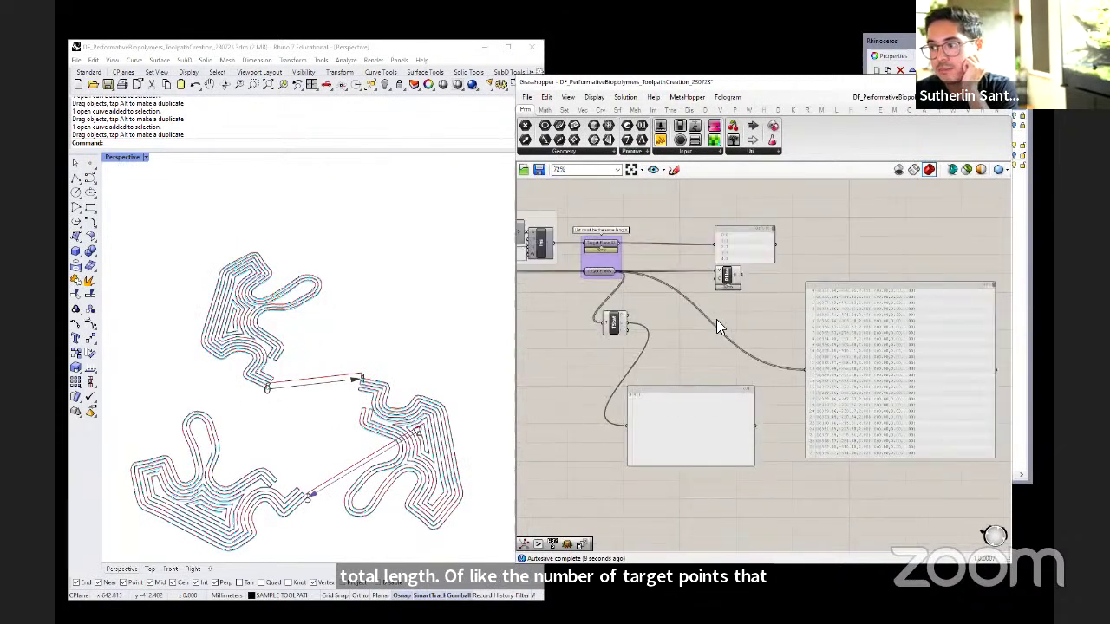
pyautogui.moveTo(730, 246); pyautogui.dragTo(949, 279, button='right')
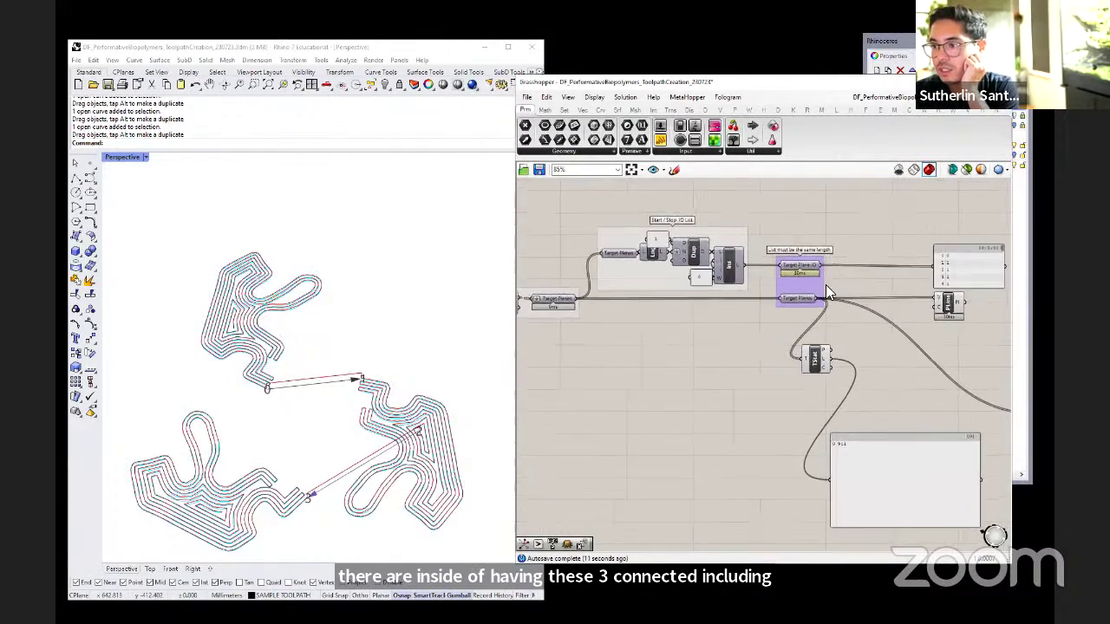
pyautogui.moveTo(854, 481); pyautogui.dragTo(607, 485)
pyautogui.moveTo(676, 377); pyautogui.dragTo(614, 367, button='right')
# - Highlight the panel fed by Target Plane IO and examine its list of values up close
pyautogui.click(904, 260)
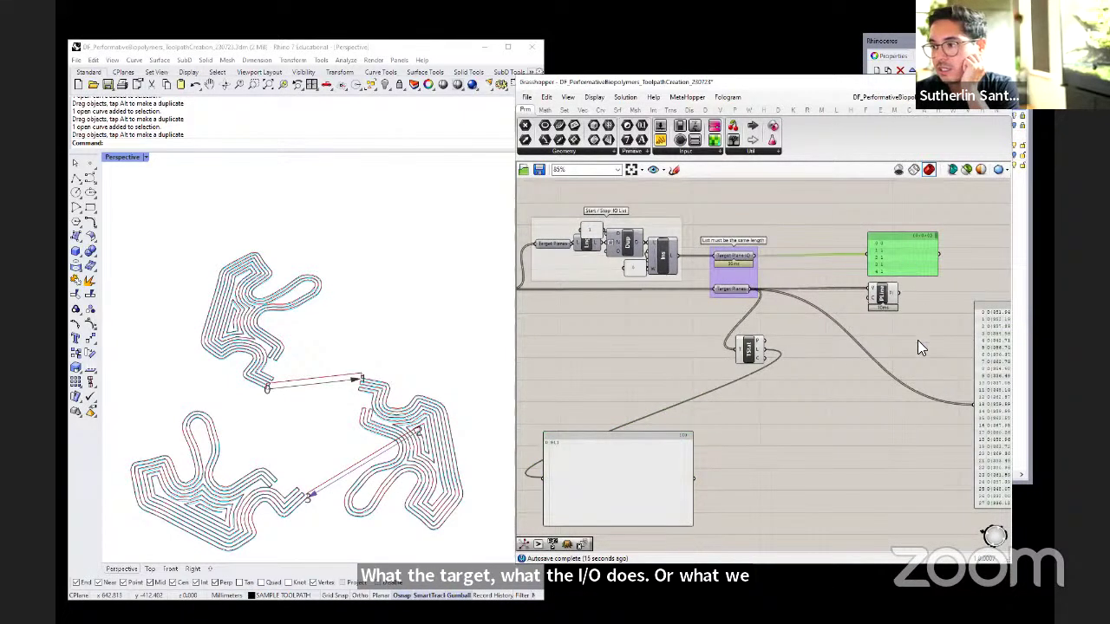
pyautogui.moveTo(917, 333); pyautogui.dragTo(808, 363, button='right')
pyautogui.moveTo(792, 267); pyautogui.dragTo(794, 270)
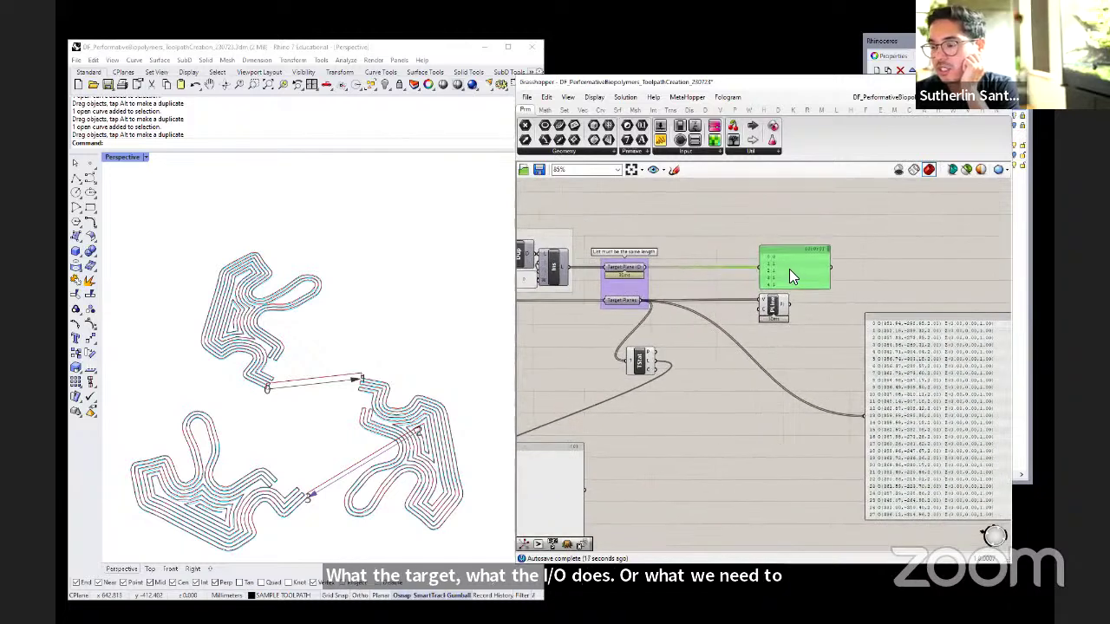
pyautogui.scroll(5, 779, 257)
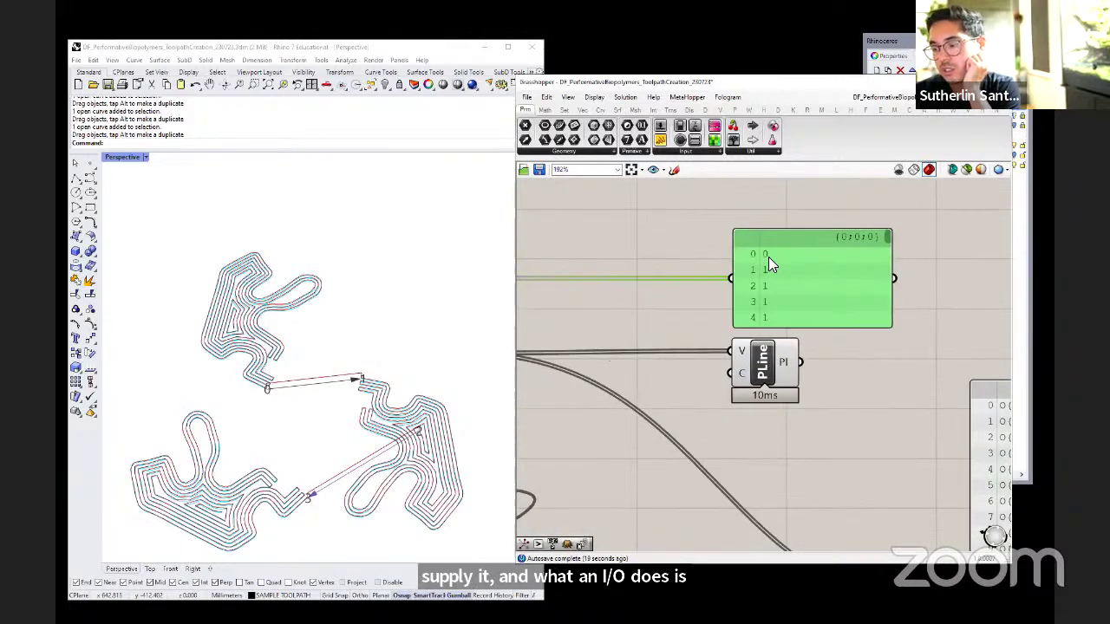
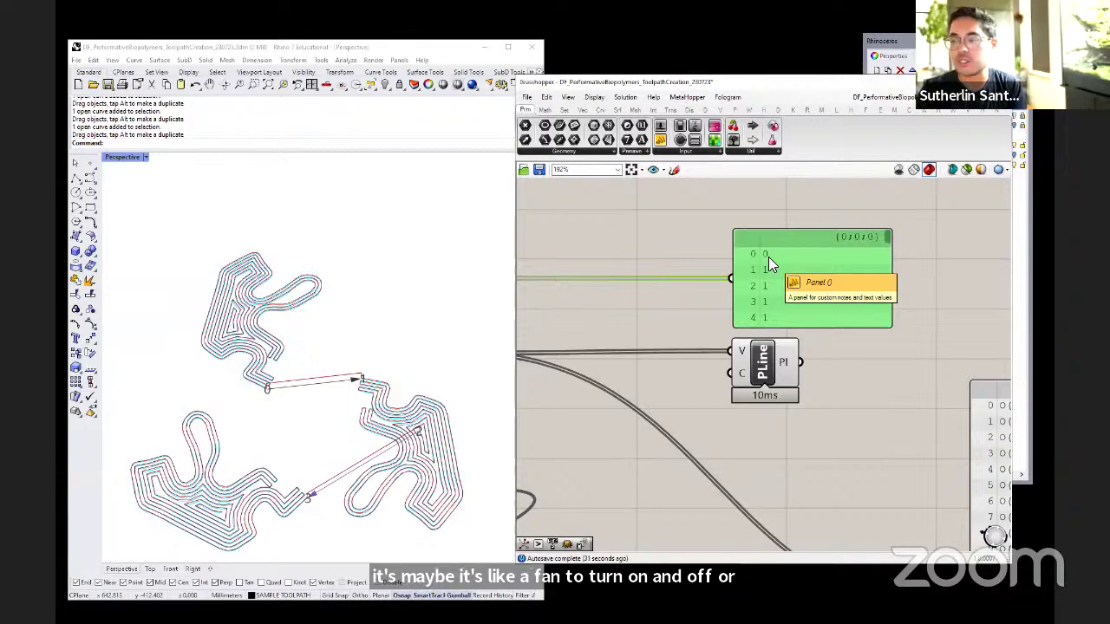
pyautogui.click(633, 258)
pyautogui.scroll(-2, 632, 258)
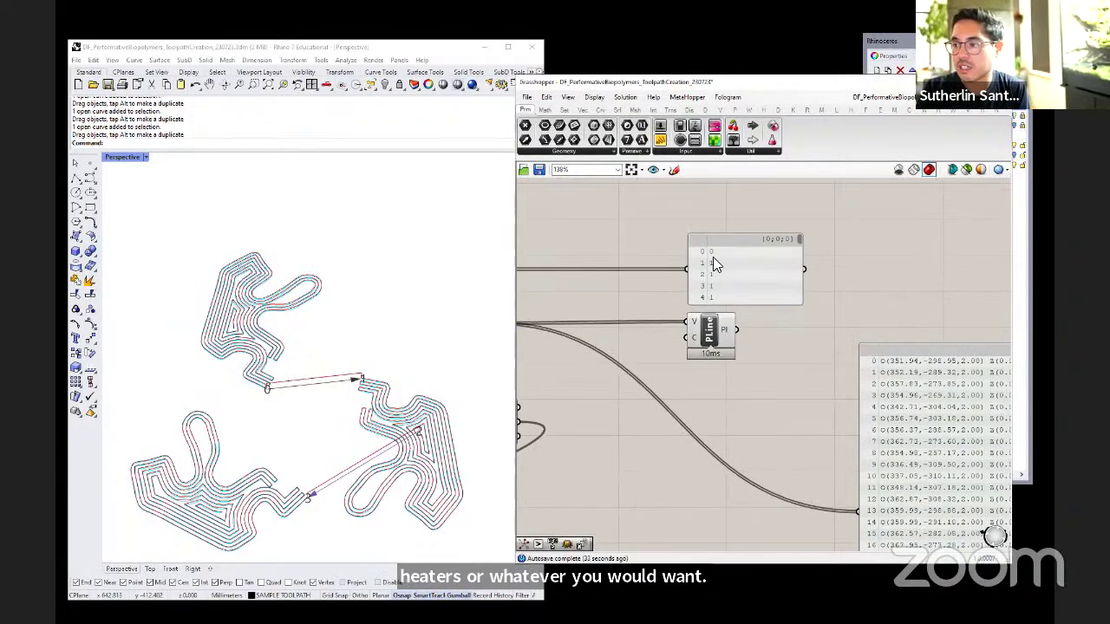
# - Move the branch length panel back to the right so it sits directly beneath the Tree Statistics component
pyautogui.scroll(-2, 720, 290)
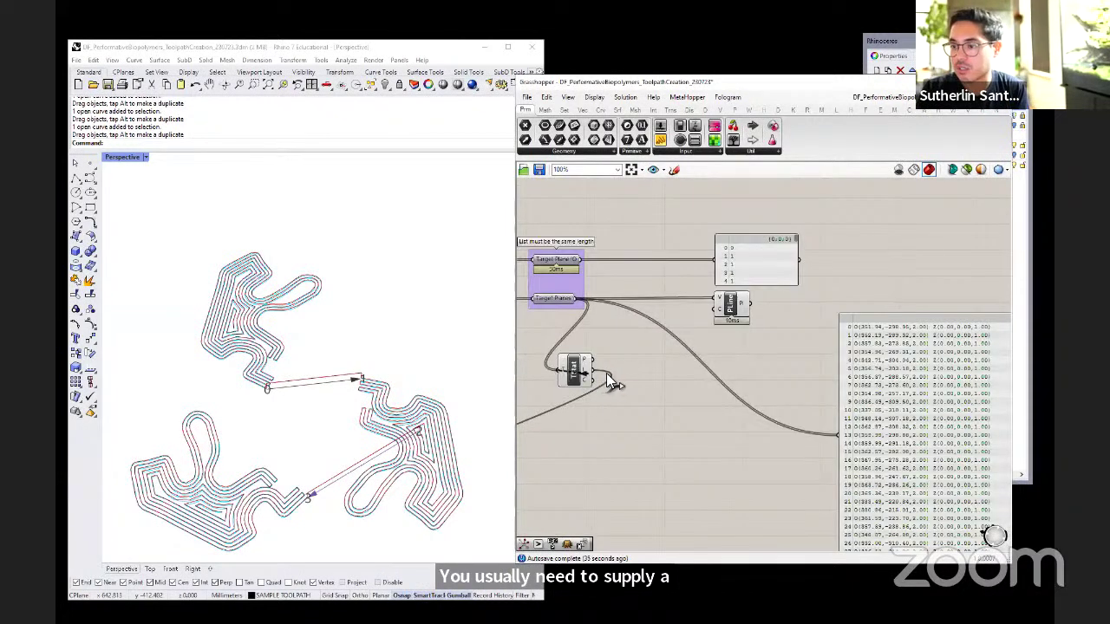
pyautogui.scroll(-2, 643, 361)
pyautogui.moveTo(536, 440); pyautogui.dragTo(693, 426)
pyautogui.scroll(1, 612, 407)
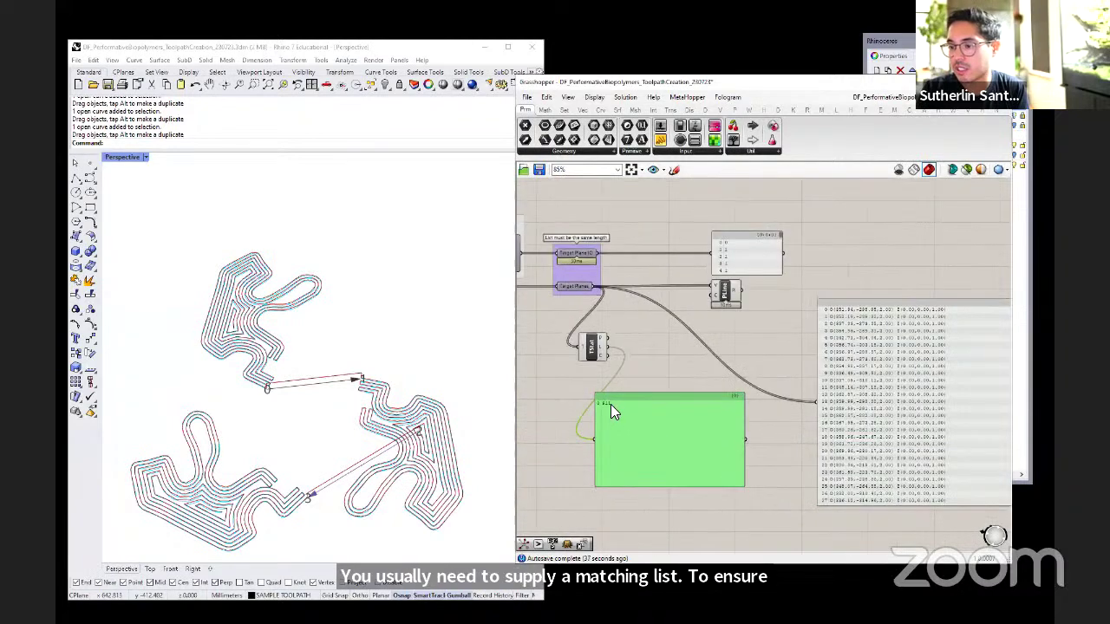
# - Duplicate Tree Statistics, feed the copy Target Plane IO and show its Paths and then its Length output in the upper panel
pyautogui.click(591, 354)
pyautogui.moveTo(591, 359); pyautogui.dragTo(630, 340)
pyautogui.moveTo(599, 252); pyautogui.dragTo(617, 340)
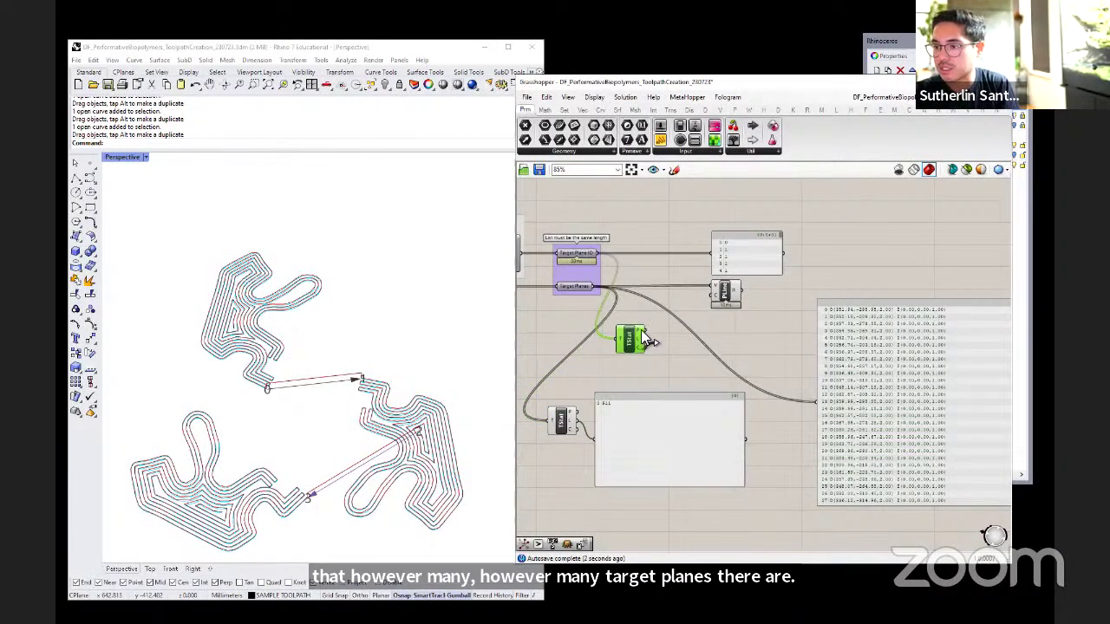
pyautogui.moveTo(645, 330); pyautogui.dragTo(710, 253)
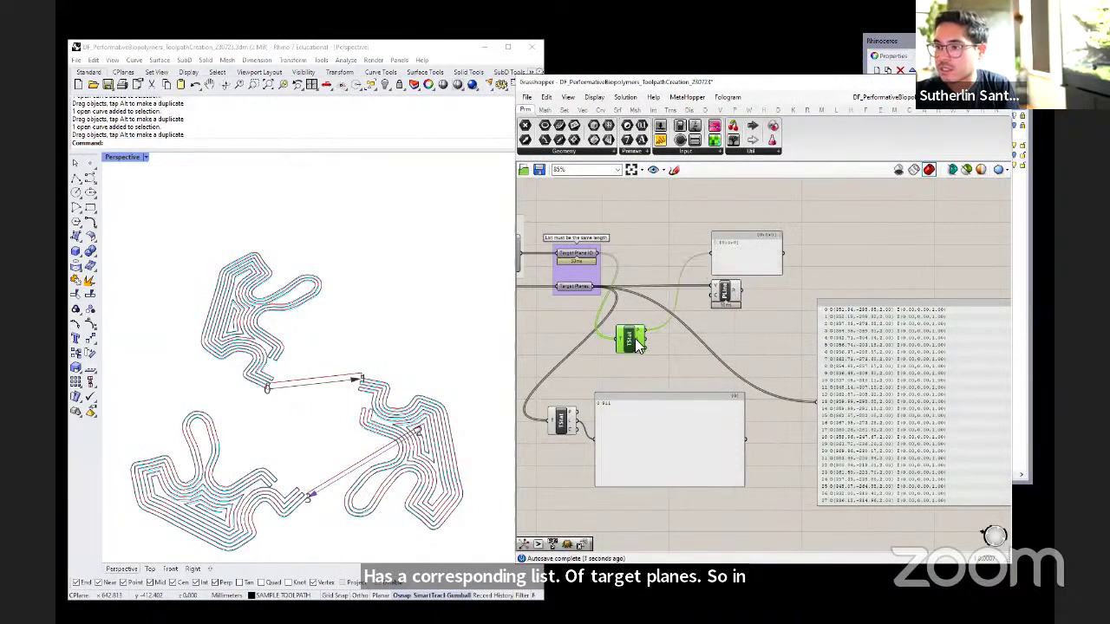
pyautogui.moveTo(648, 338); pyautogui.dragTo(711, 253)
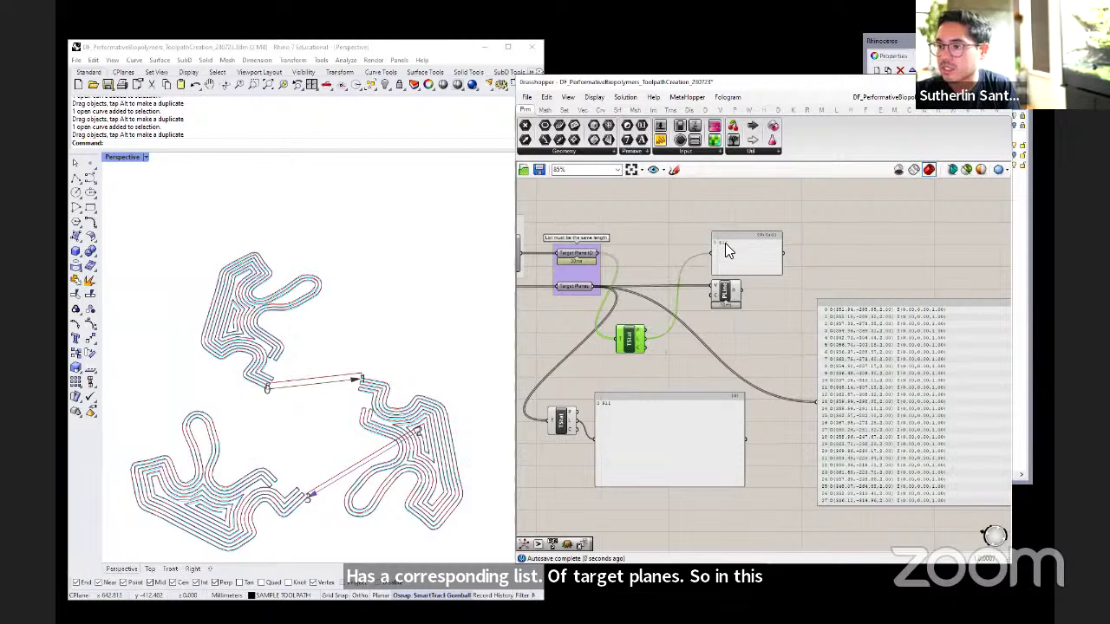
# - Wire Target Plane IO straight back into the upper panel and delete the duplicate Tree Statistics component
pyautogui.moveTo(631, 345); pyautogui.dragTo(643, 222)
pyautogui.scroll(-1, 575, 250)
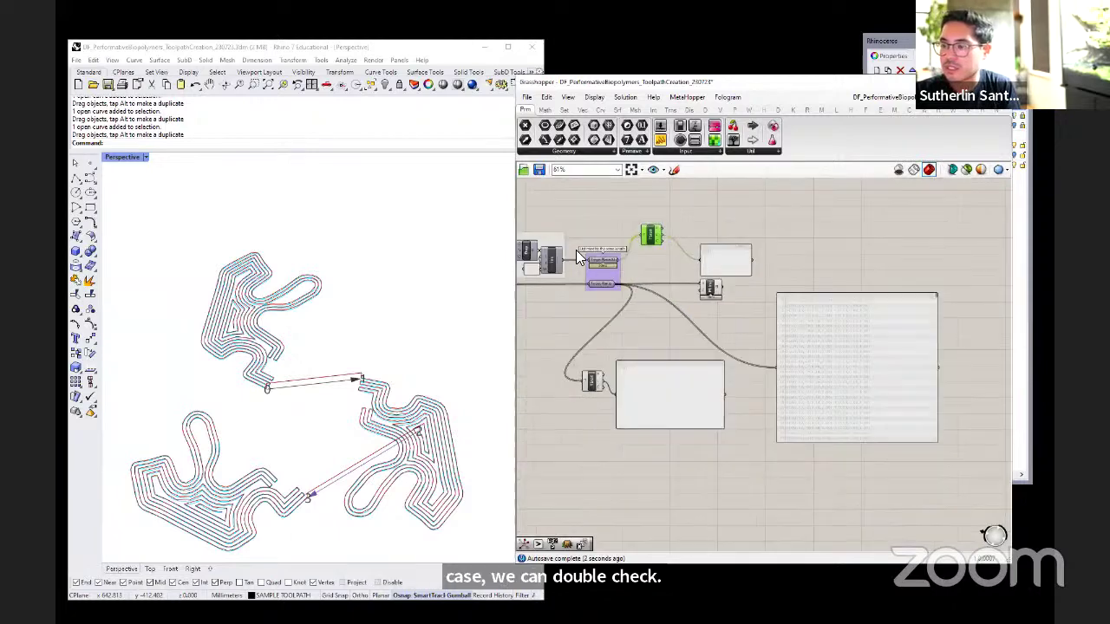
pyautogui.scroll(1, 614, 326)
pyautogui.click(651, 371)
pyautogui.moveTo(696, 366); pyautogui.dragTo(768, 285, button='right')
pyautogui.moveTo(720, 277); pyautogui.dragTo(835, 275)
pyautogui.click(765, 245)
pyautogui.press('Delete')
pyautogui.moveTo(794, 239); pyautogui.dragTo(621, 245, button='right')
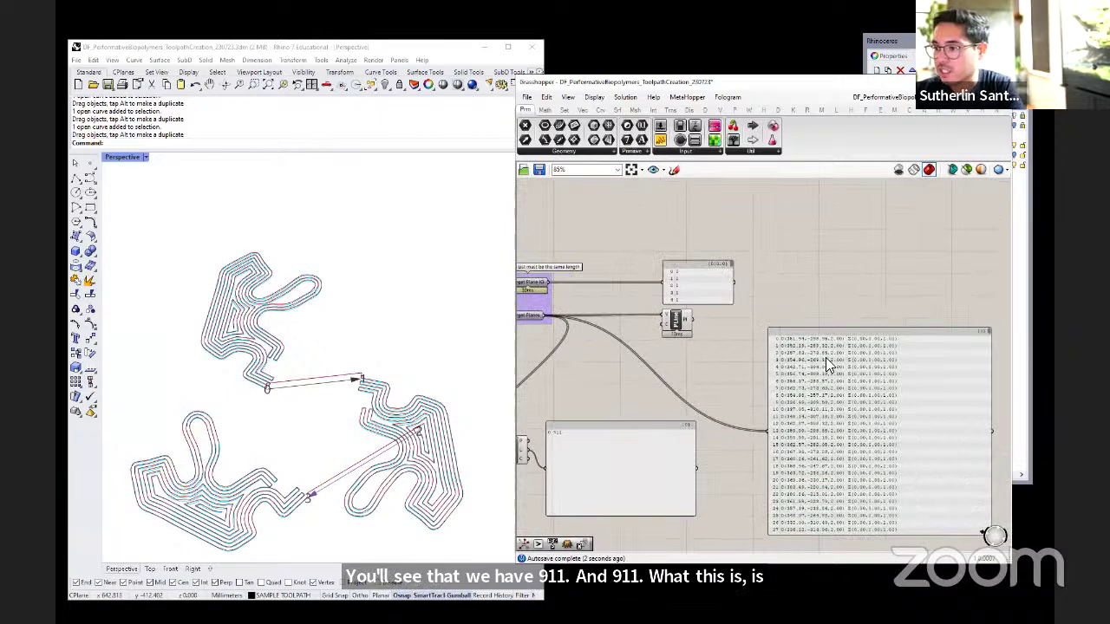
# - Move the length panel further left and place the target plane coordinate panel beneath the IO list panel
pyautogui.moveTo(820, 363); pyautogui.dragTo(747, 373)
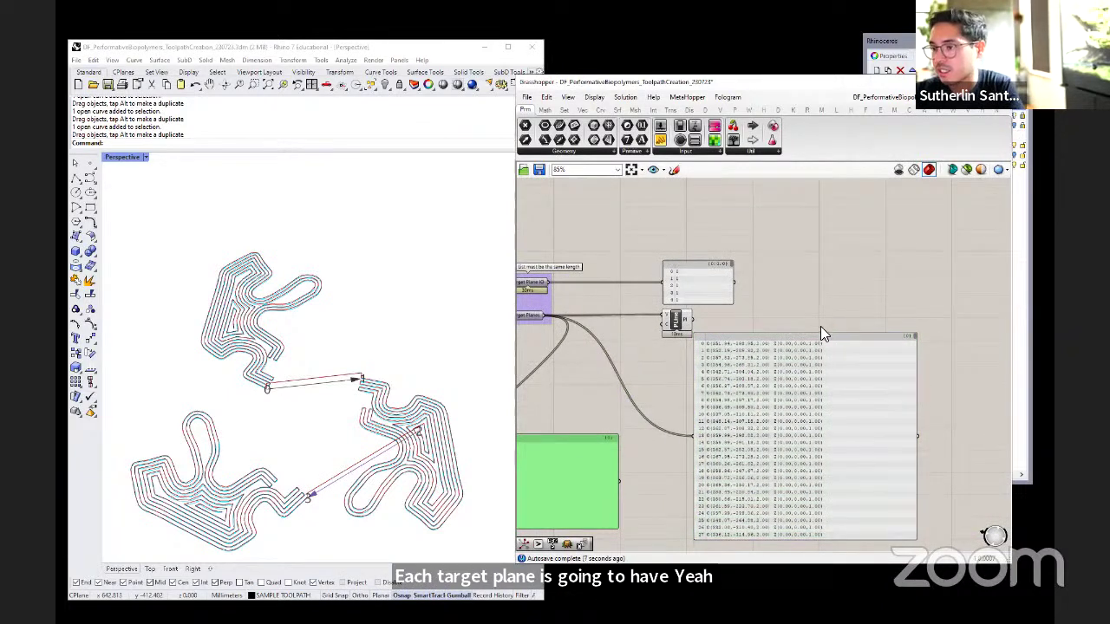
pyautogui.moveTo(818, 360); pyautogui.dragTo(785, 379)
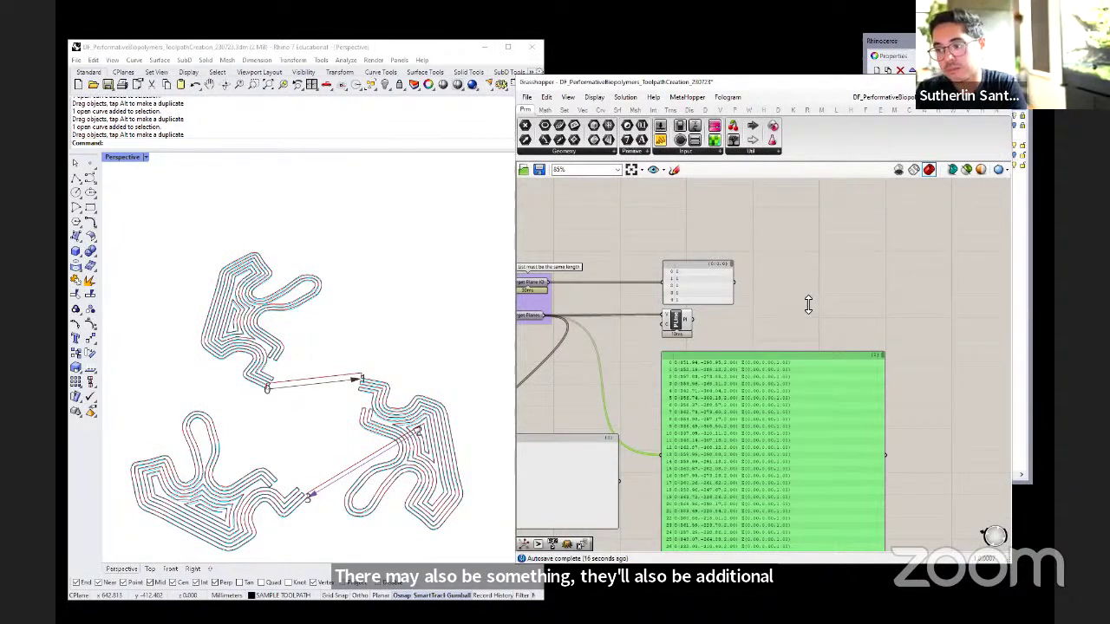
pyautogui.click(765, 305)
pyautogui.scroll(-1, 737, 289)
pyautogui.click(737, 289)
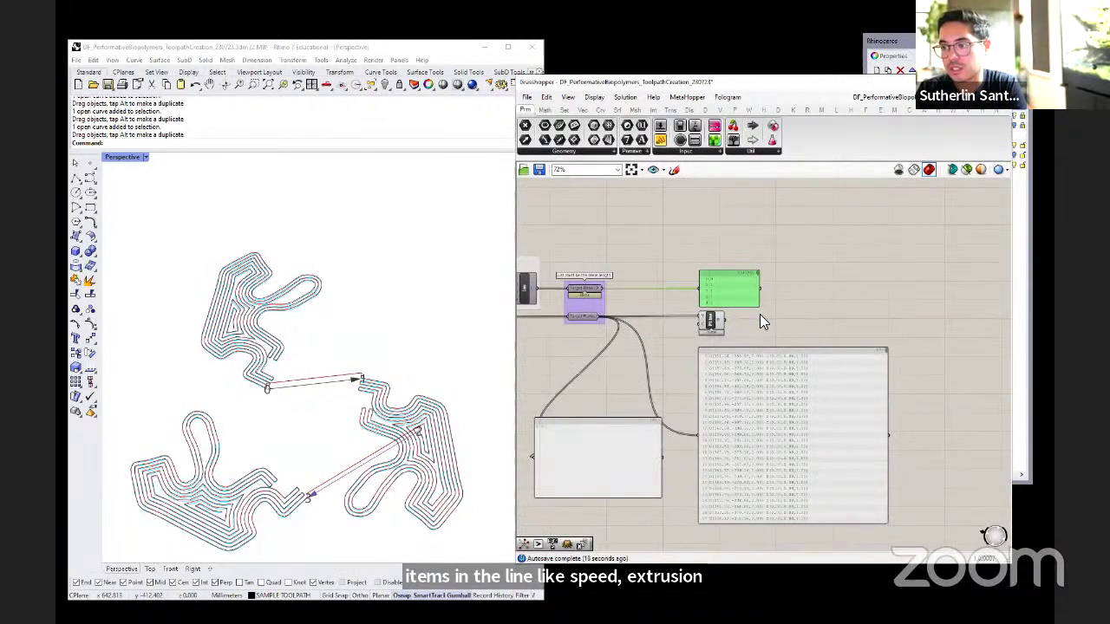
pyautogui.click(759, 314)
pyautogui.scroll(2, 724, 289)
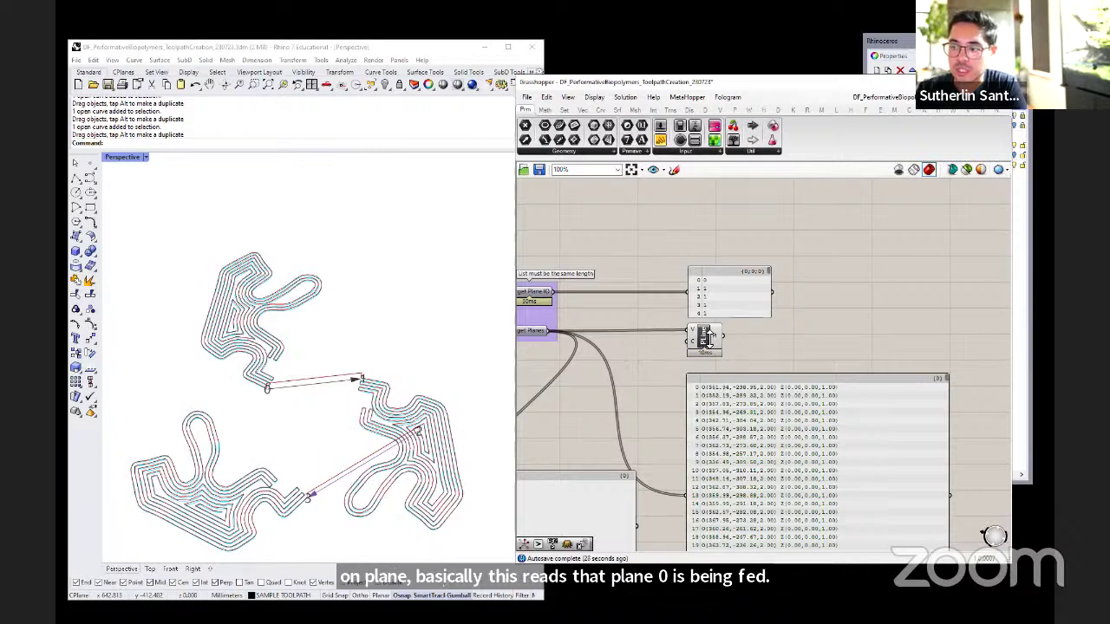
# - Examine the Start / Stop IO List group from its Target Planes input and List Length through to Duplicate Data
pyautogui.click(728, 286)
pyautogui.click(887, 267)
pyautogui.moveTo(650, 300); pyautogui.dragTo(960, 309, button='right')
pyautogui.scroll(1, 703, 295)
pyautogui.click(702, 295)
pyautogui.scroll(-2, 694, 282)
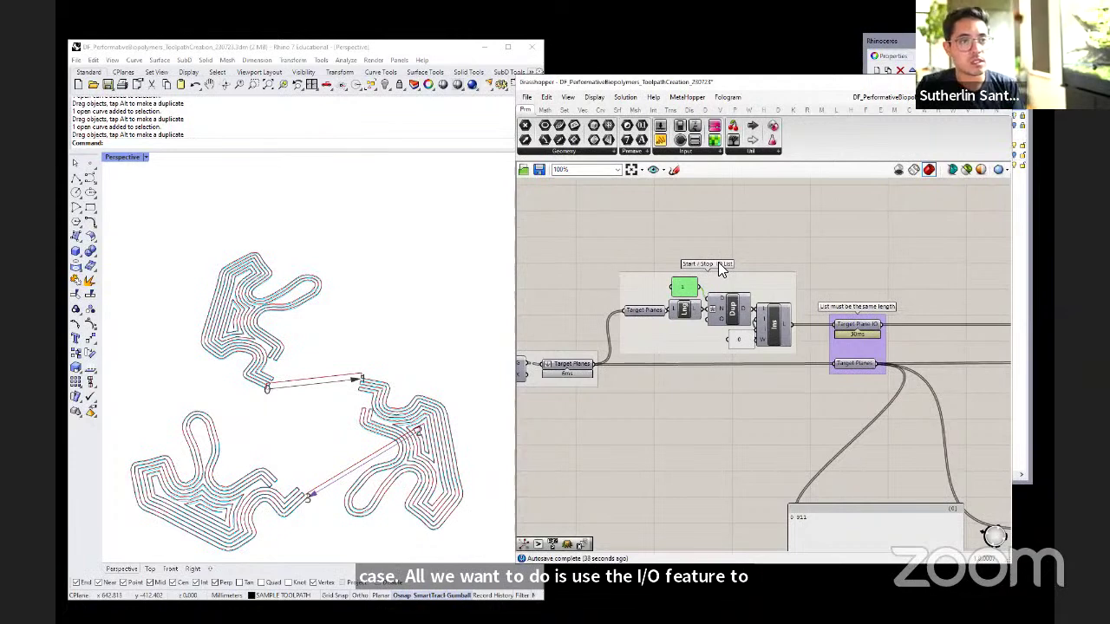
pyautogui.doubleClick(678, 293)
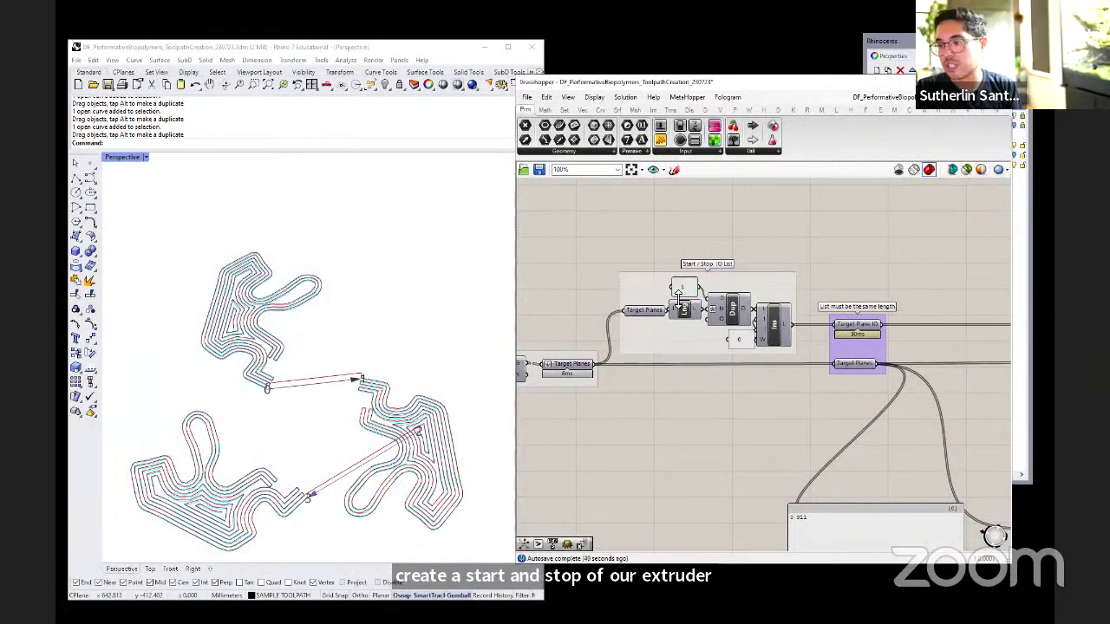
pyautogui.click(579, 364)
pyautogui.moveTo(714, 398); pyautogui.dragTo(679, 381, button='right')
pyautogui.click(650, 293)
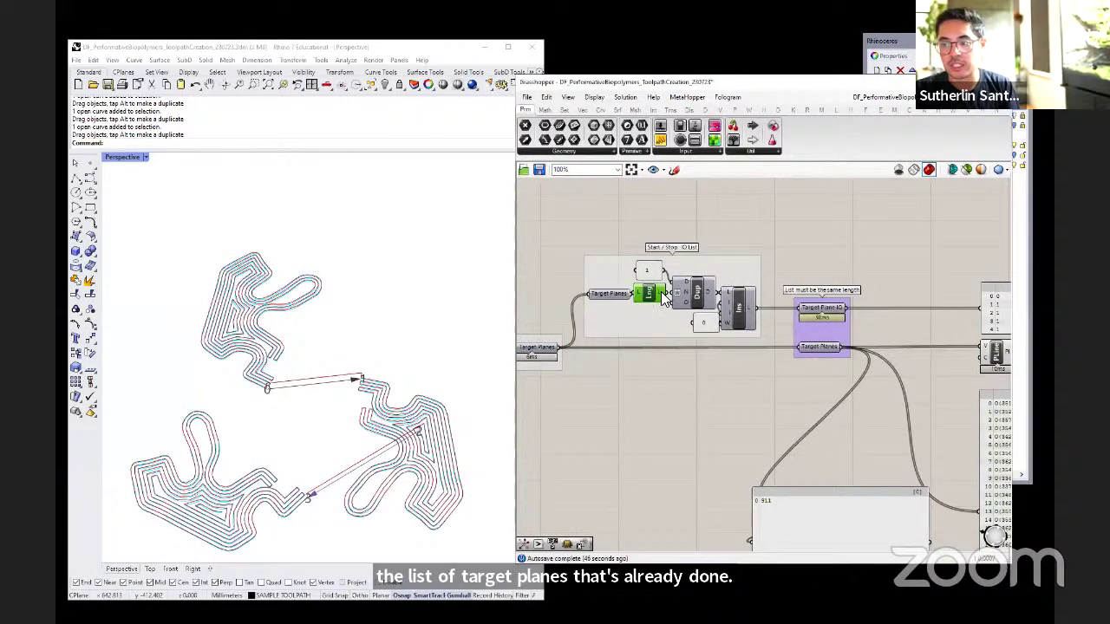
pyautogui.scroll(-2, 652, 293)
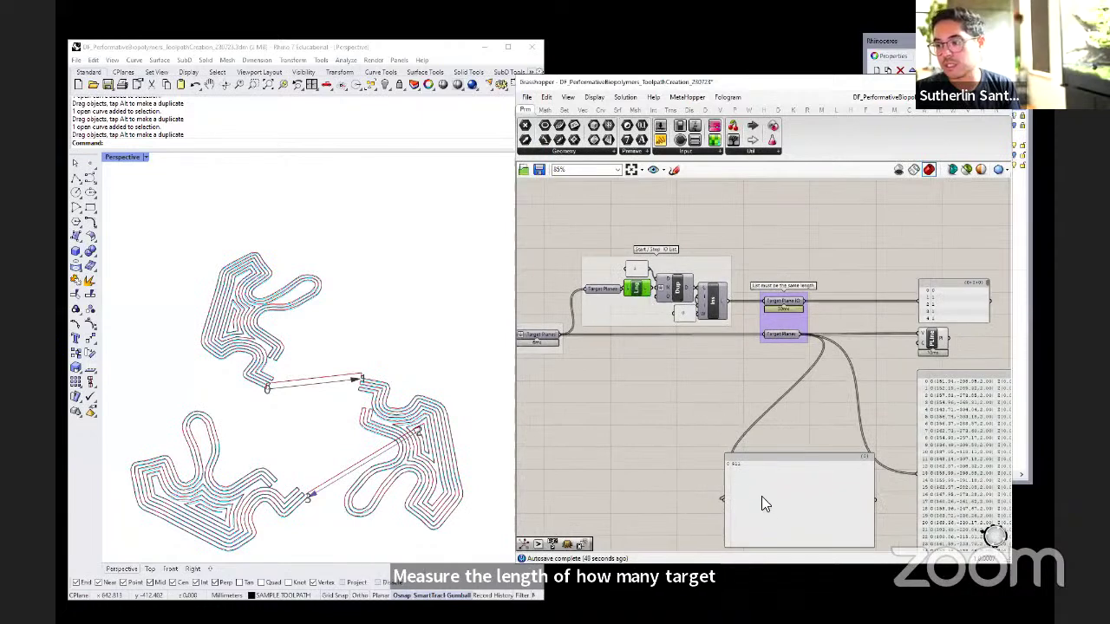
pyautogui.click(776, 495)
pyautogui.click(726, 409)
pyautogui.click(677, 290)
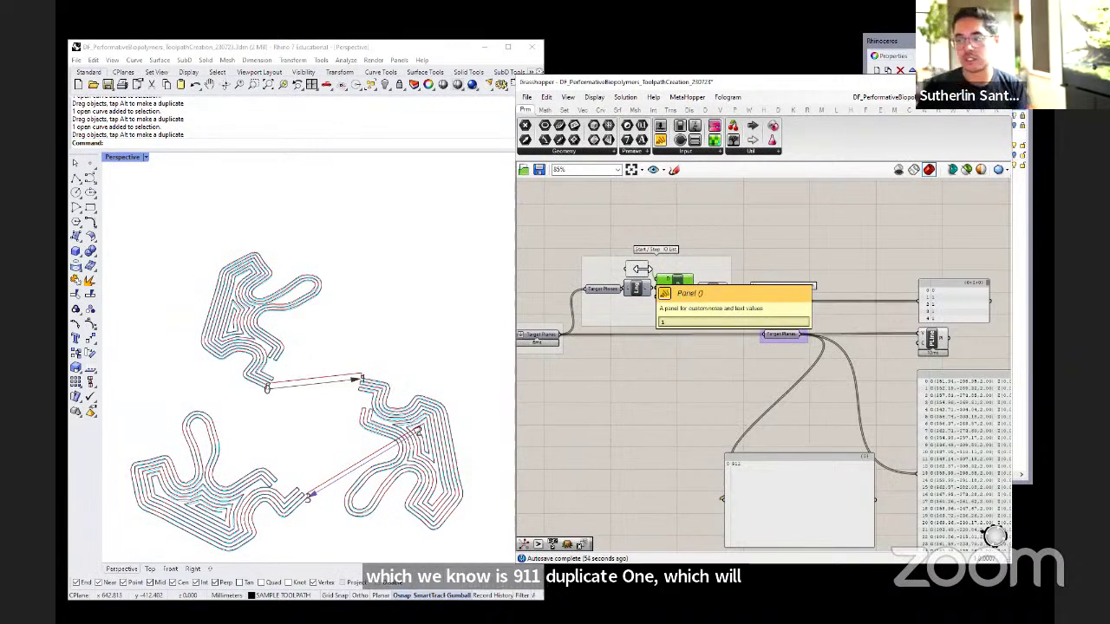
# - Inspect the expression on Duplicate Data's Number input and the 0 panel feeding Insert Items
pyautogui.scroll(1, 668, 307)
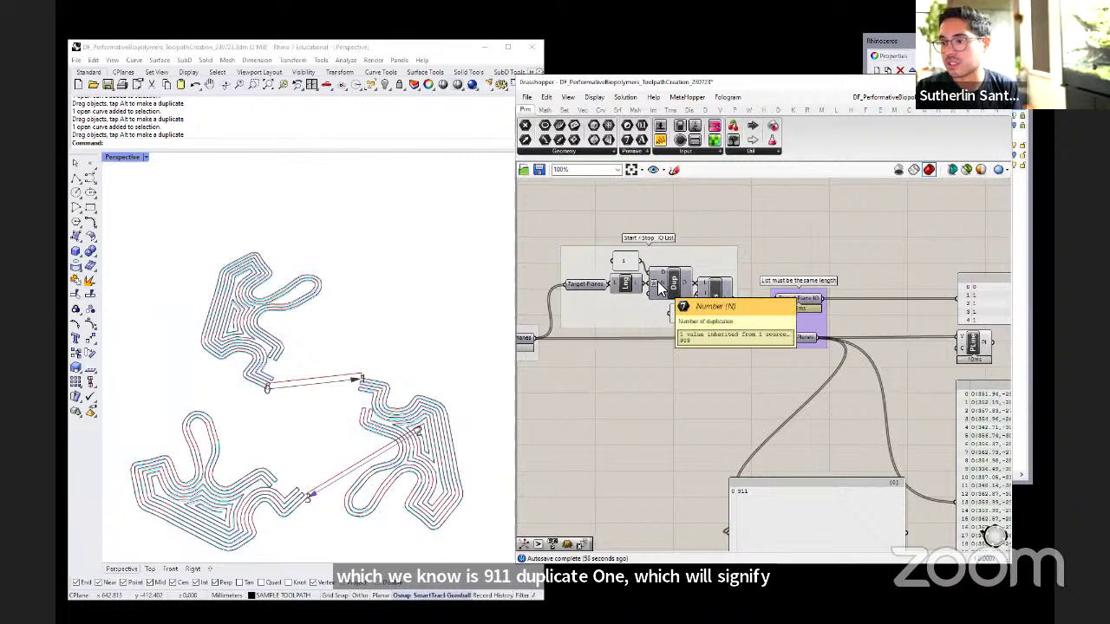
pyautogui.scroll(3, 657, 288)
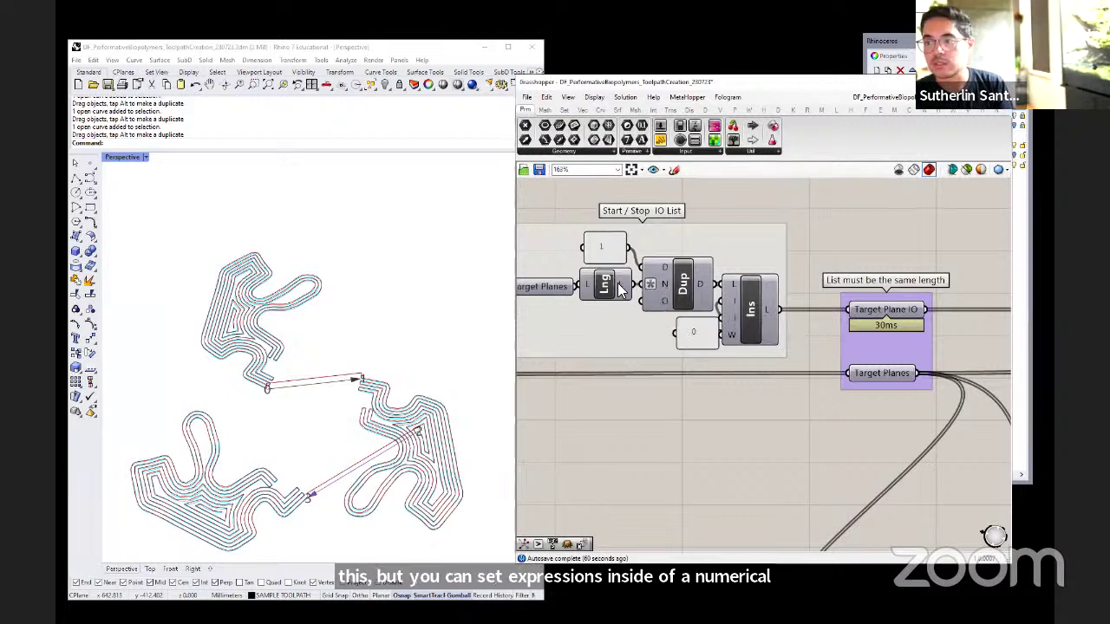
pyautogui.rightClick(663, 289)
pyautogui.moveTo(689, 386)
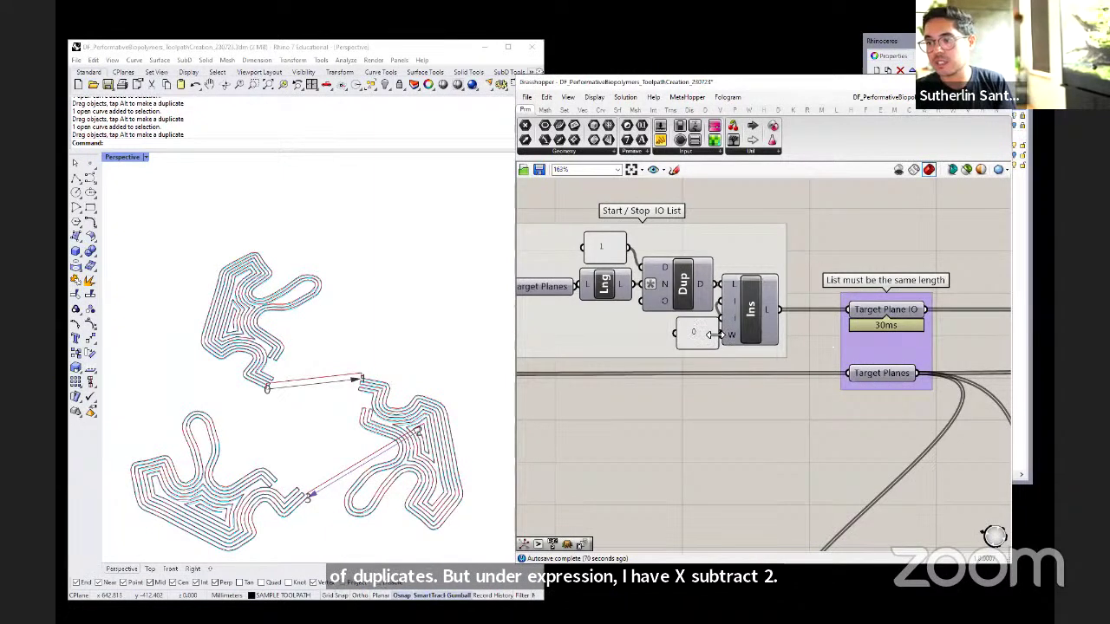
pyautogui.click(700, 336)
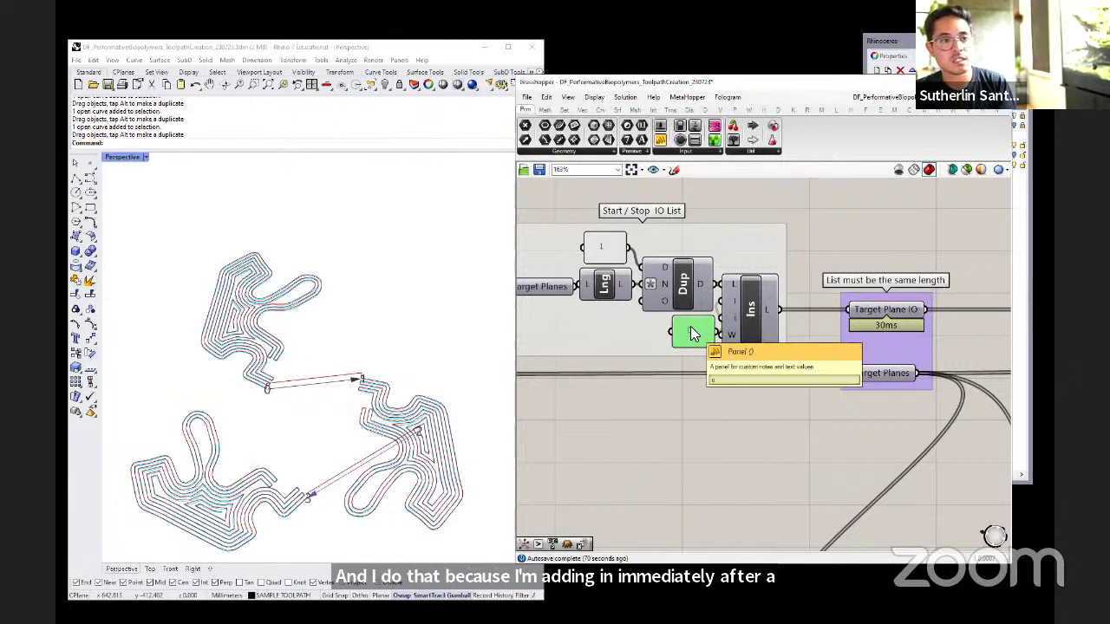
pyautogui.click(645, 267)
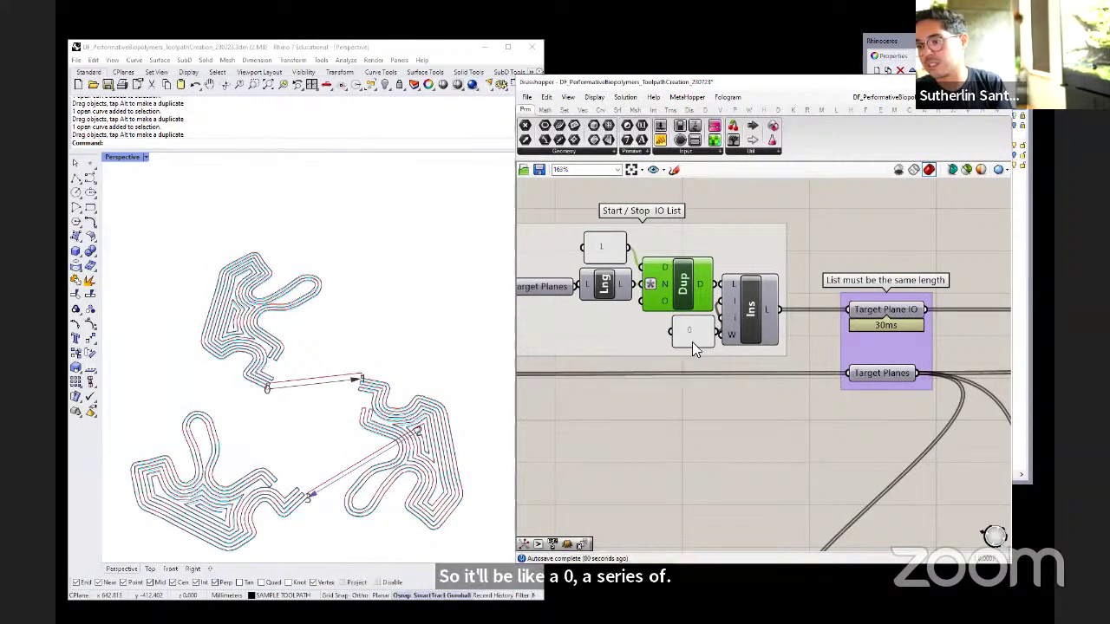
# - Check the final entries of the list in the panel fed by Target Plane IO
pyautogui.scroll(-5, 612, 334)
pyautogui.scroll(4, 789, 337)
pyautogui.moveTo(821, 290); pyautogui.dragTo(829, 358)
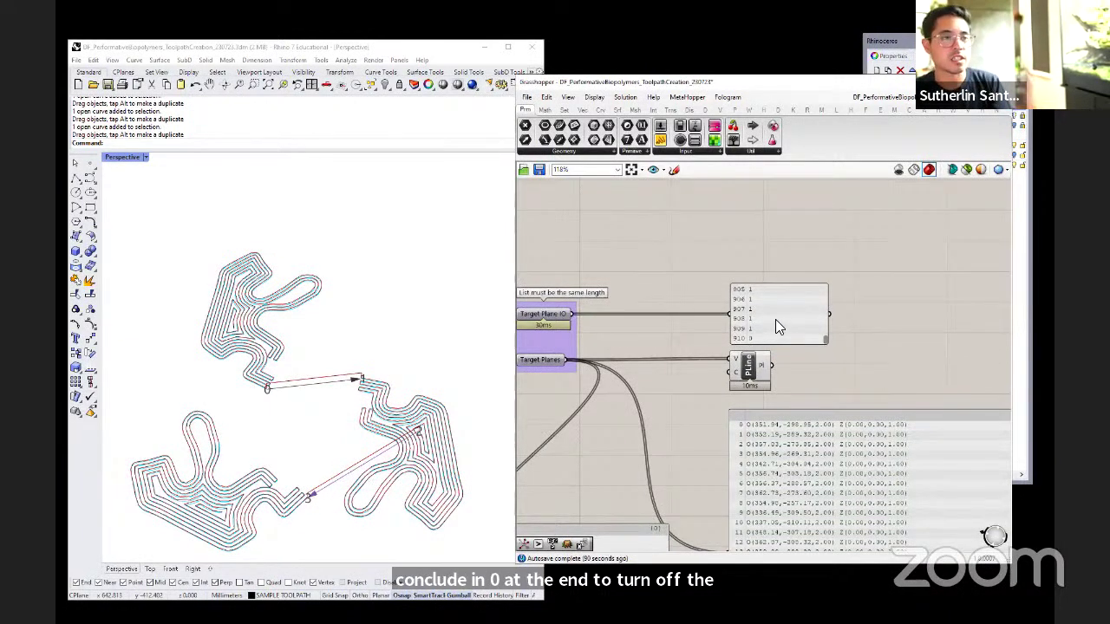
pyautogui.scroll(-1, 801, 272)
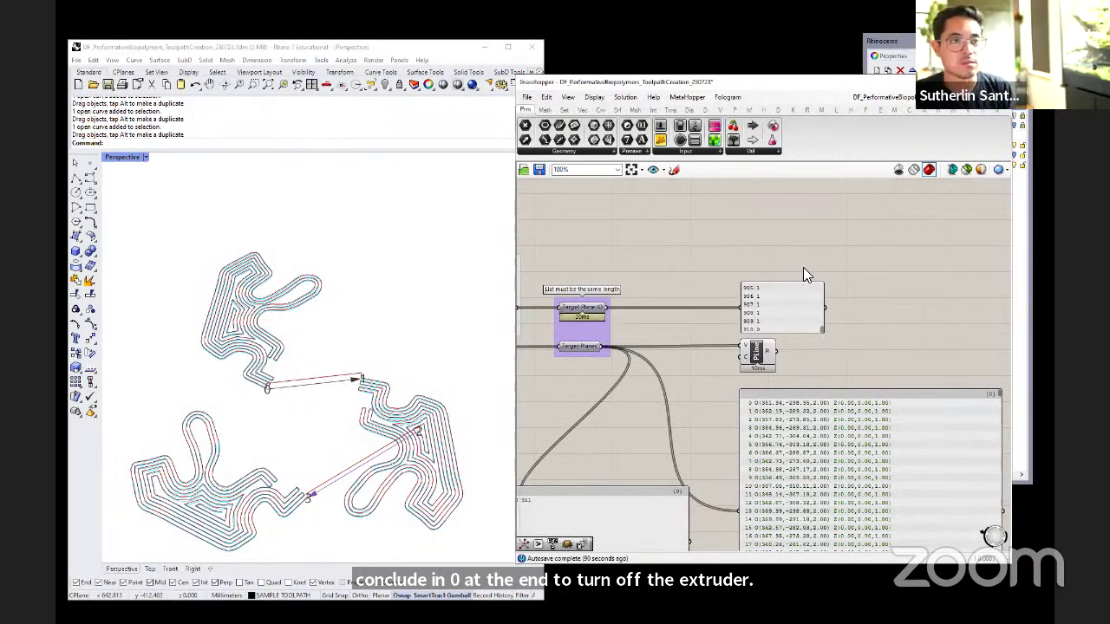
# - Delete the length panel and the remaining Tree Statistics component fed by Target Planes
pyautogui.scroll(-2, 803, 270)
pyautogui.click(669, 429)
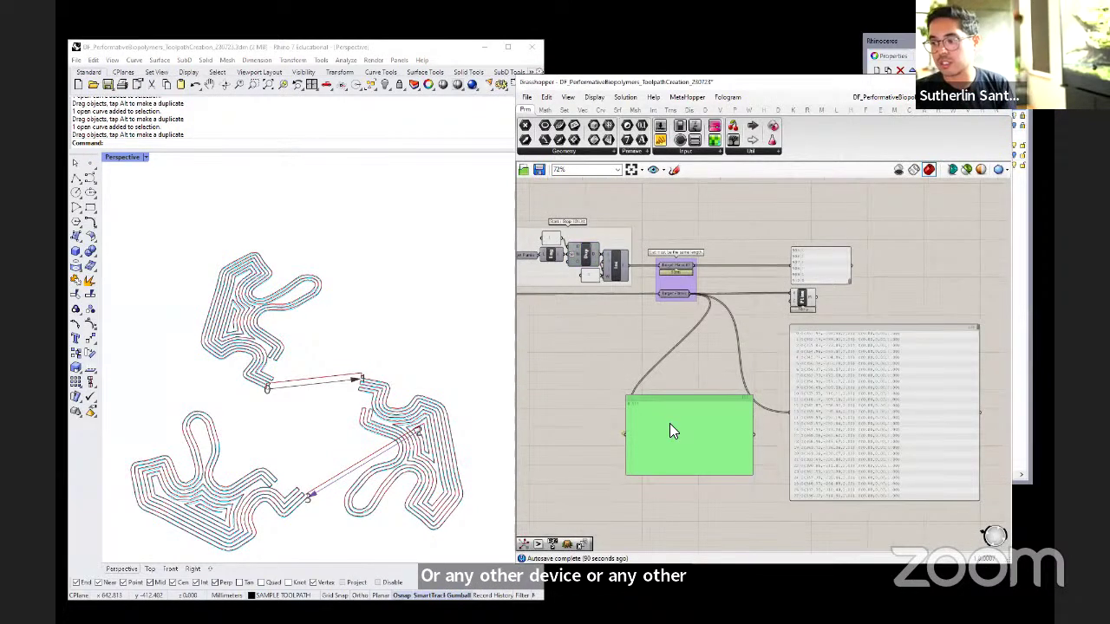
pyautogui.press('Delete')
pyautogui.click(663, 411)
pyautogui.press('Delete')
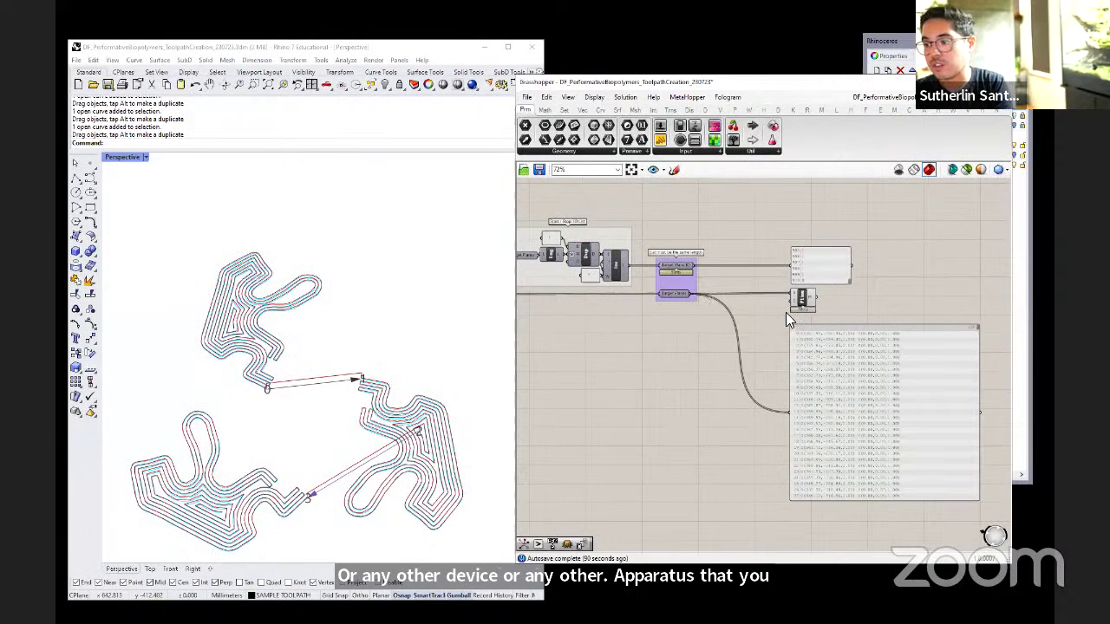
pyautogui.click(793, 270)
pyautogui.press('Delete')
pyautogui.scroll(-2, 661, 396)
pyautogui.moveTo(660, 395)
pyautogui.mouseDown(button='right')
pyautogui.moveTo(873, 390)
pyautogui.moveTo(657, 397)
pyautogui.mouseUp(button='right')
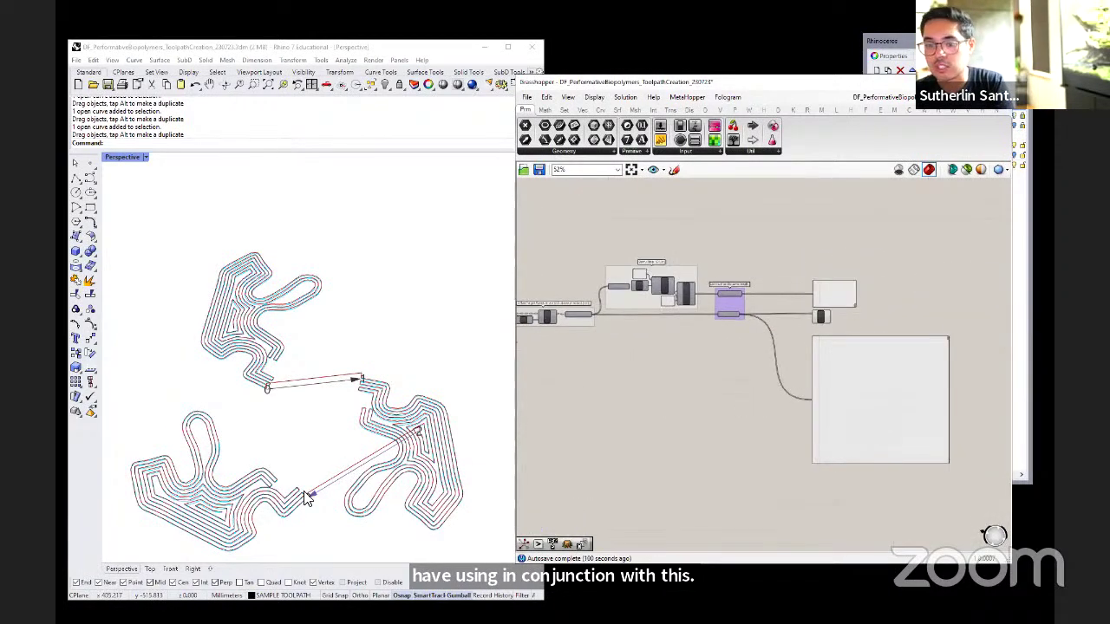
# - Delete the large panel listing the target plane coordinates
pyautogui.moveTo(315, 471); pyautogui.dragTo(317, 338, button='right')
pyautogui.scroll(2, 314, 338)
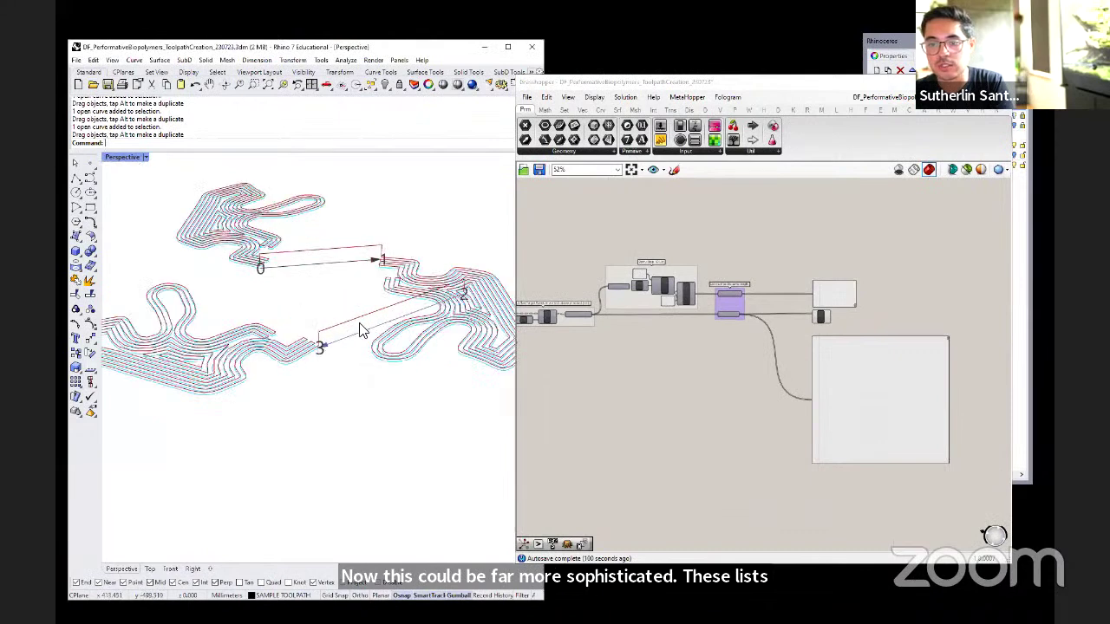
pyautogui.scroll(1, 805, 288)
pyautogui.scroll(2, 804, 293)
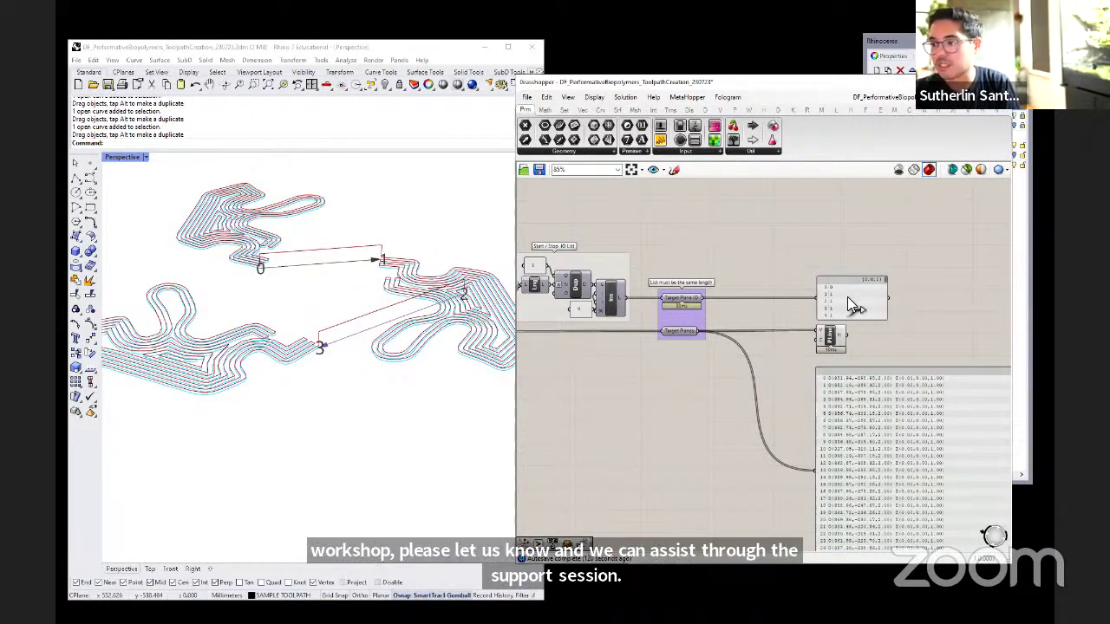
pyautogui.scroll(-3, 870, 302)
pyautogui.click(858, 387)
pyautogui.press('Delete')
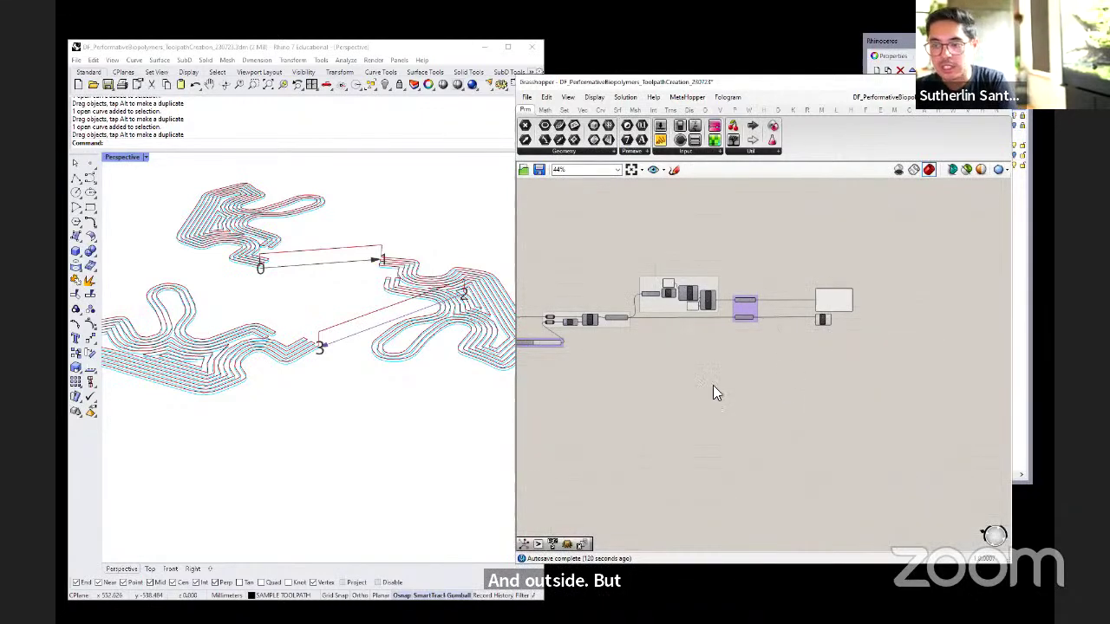
# - Review the planar toolpath definition from its final target plane outputs back to its opening groups
pyautogui.moveTo(724, 382); pyautogui.dragTo(797, 396, button='right')
pyautogui.scroll(1, 807, 330)
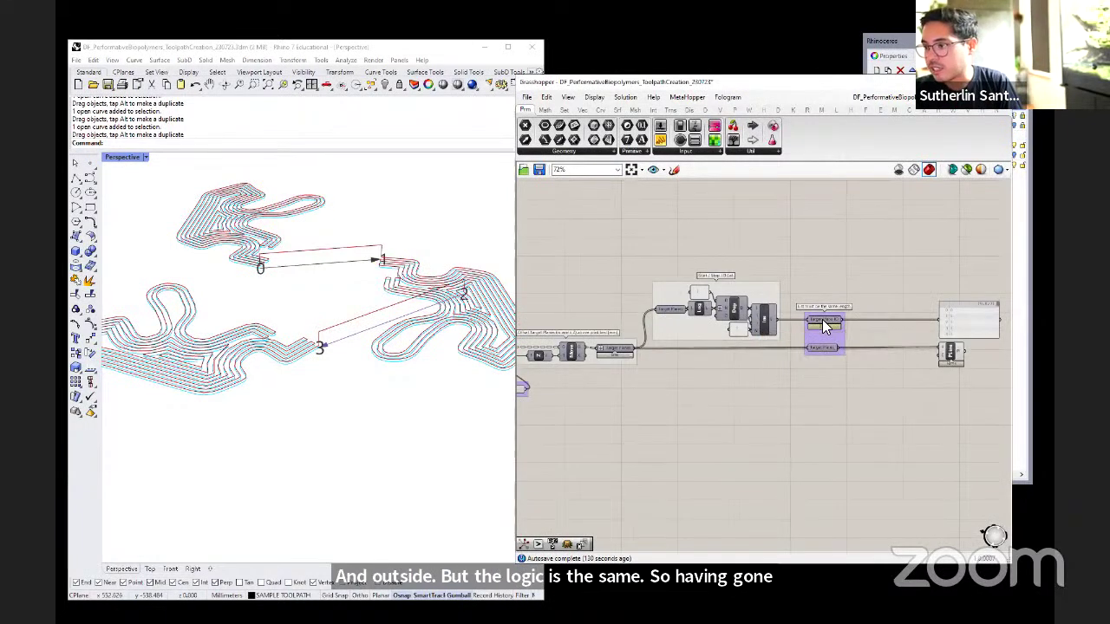
pyautogui.scroll(-3, 862, 336)
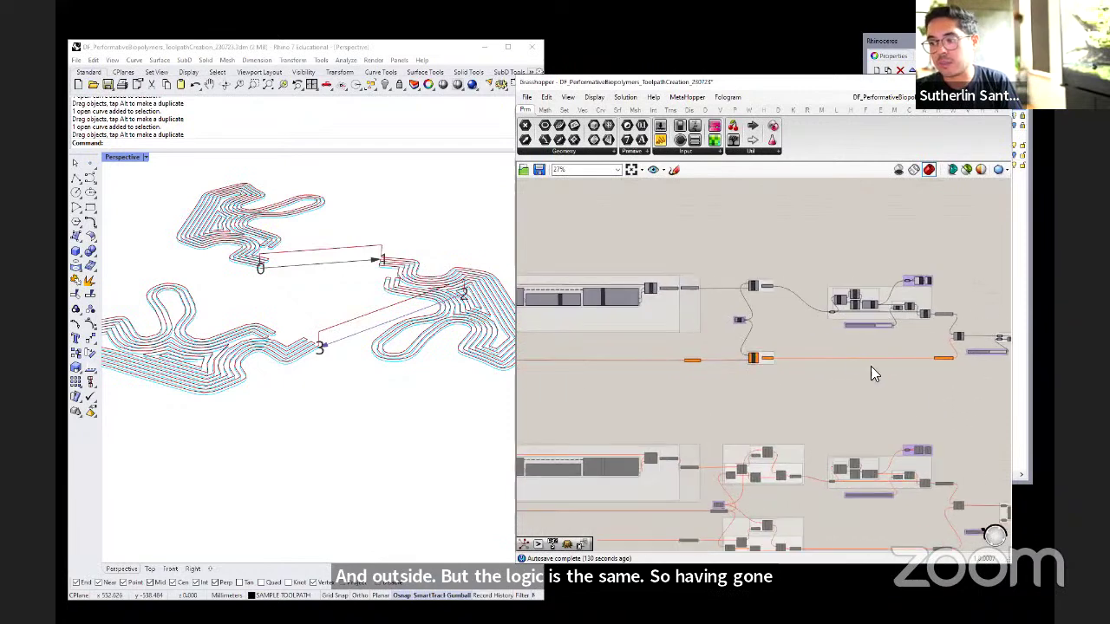
pyautogui.scroll(-2, 659, 389)
pyautogui.moveTo(650, 391); pyautogui.dragTo(768, 384, button='right')
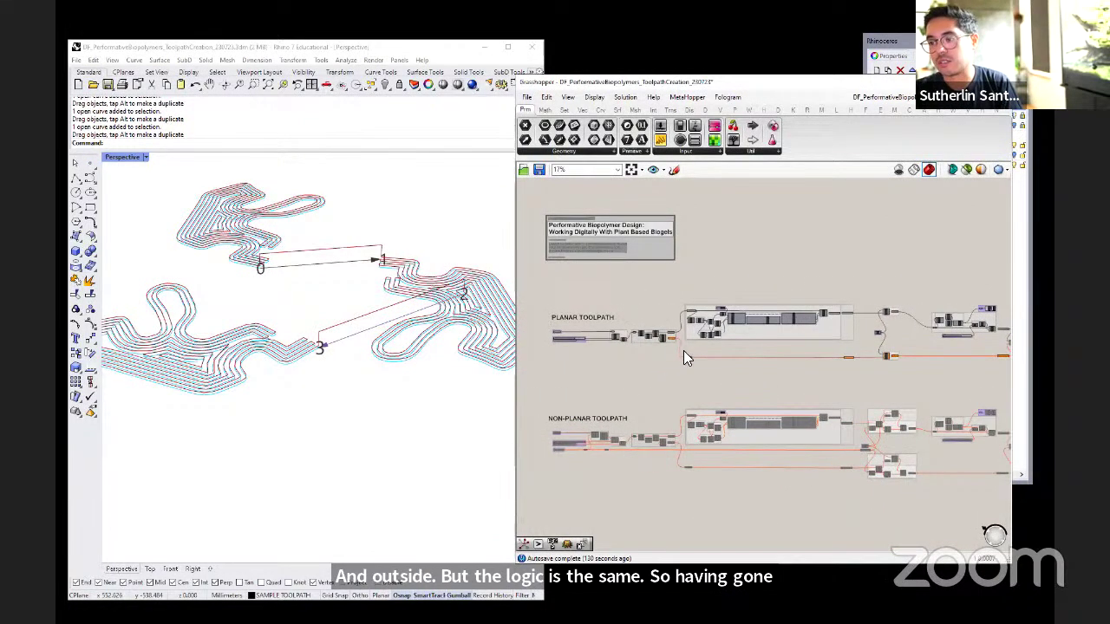
pyautogui.scroll(3, 683, 355)
pyautogui.scroll(2, 681, 356)
pyautogui.scroll(-5, 384, 368)
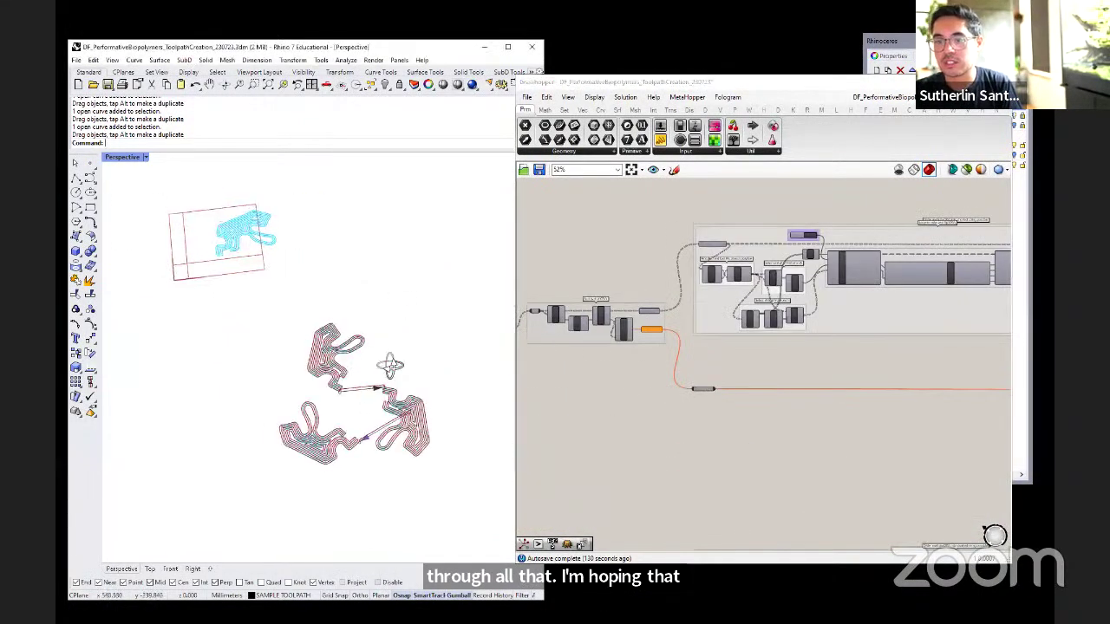
# - Move the single sample toolpath curve fully inside the print bed and assign it to the curves-to-print parameter using Set Multiple Curves
pyautogui.scroll(2, 260, 245)
pyautogui.click(260, 245)
pyautogui.moveTo(260, 248); pyautogui.dragTo(267, 260)
pyautogui.moveTo(612, 342)
pyautogui.mouseDown(button='right')
pyautogui.moveTo(810, 402)
pyautogui.moveTo(612, 337)
pyautogui.mouseUp(button='right')
pyautogui.scroll(3, 612, 336)
pyautogui.rightClick(603, 345)
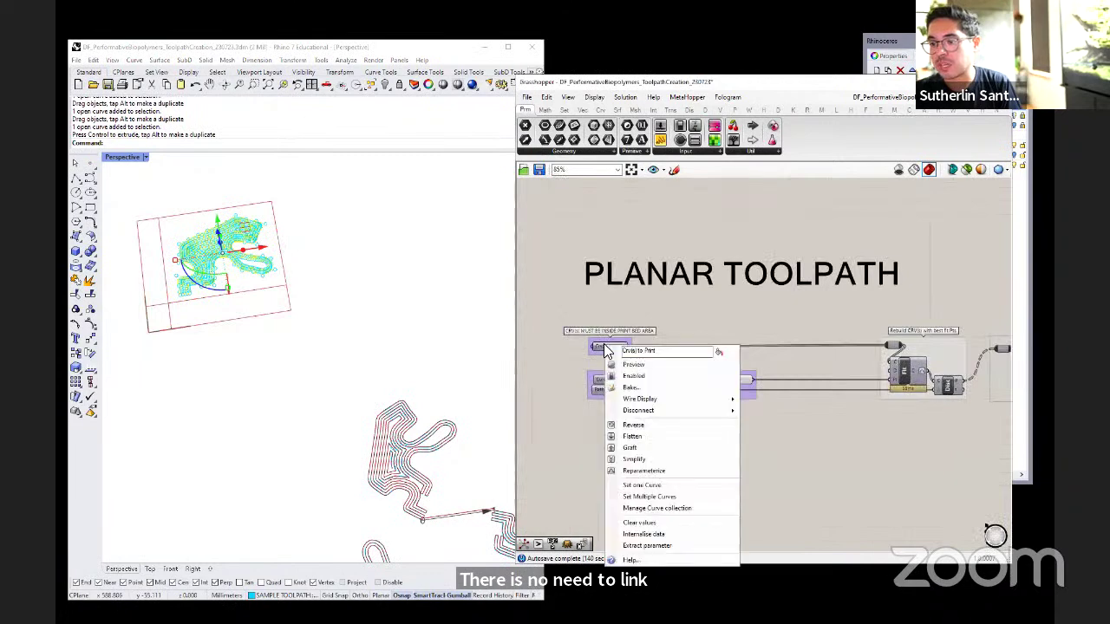
pyautogui.click(649, 496)
pyautogui.press('Return')
# - Examine how the curve-count sorting group and its Dispatch and Clean Tree components route the single curve past the multi-curve loop
pyautogui.scroll(-5, 631, 390)
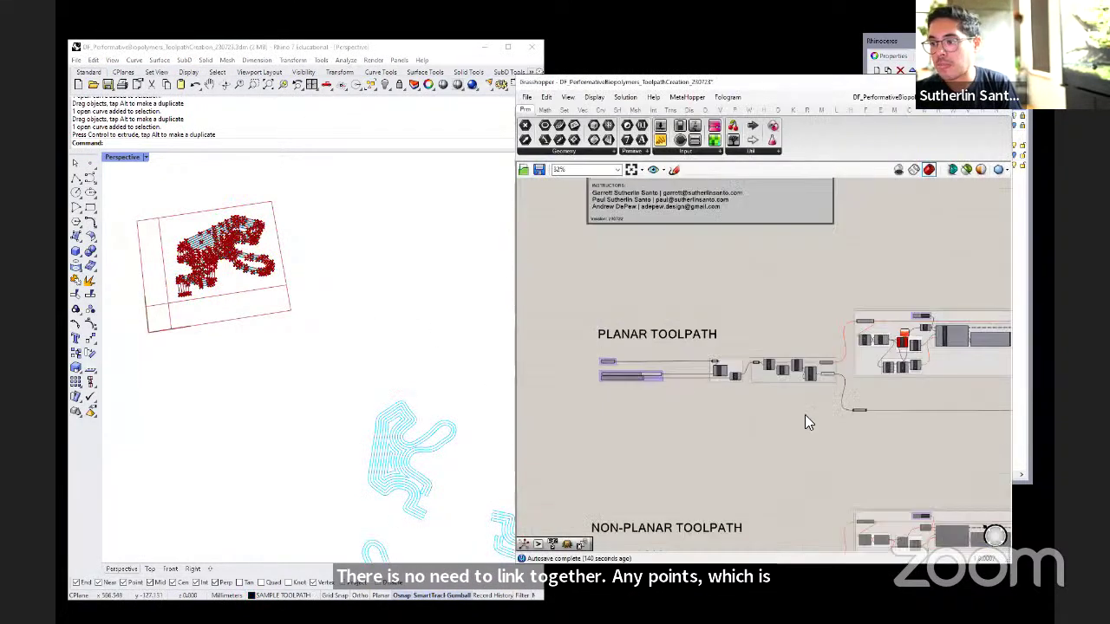
pyautogui.scroll(4, 661, 359)
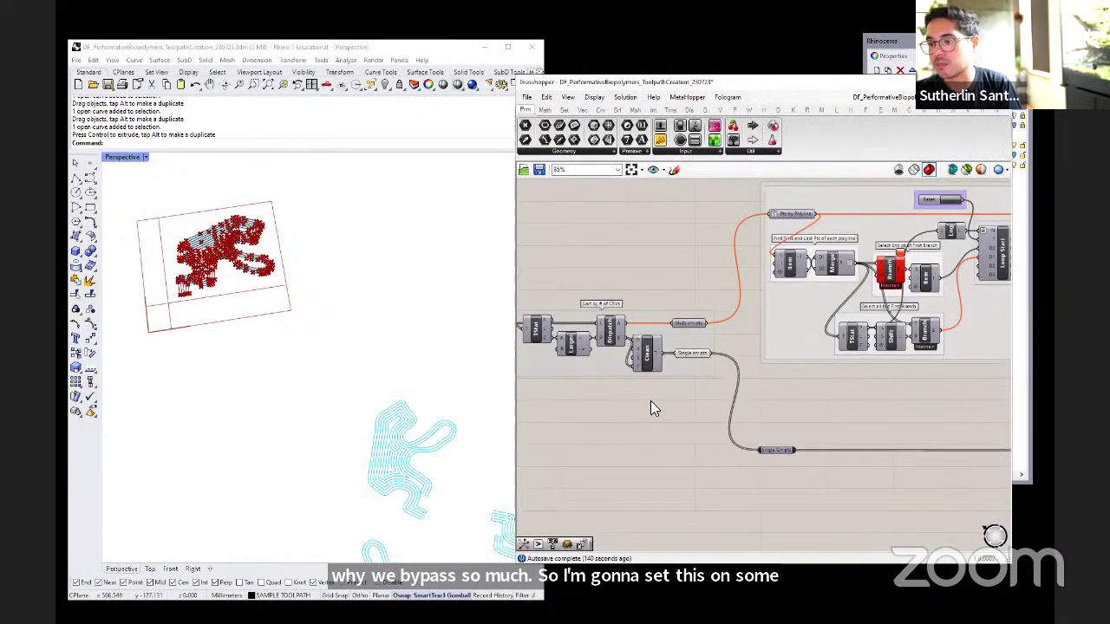
pyautogui.scroll(2, 693, 365)
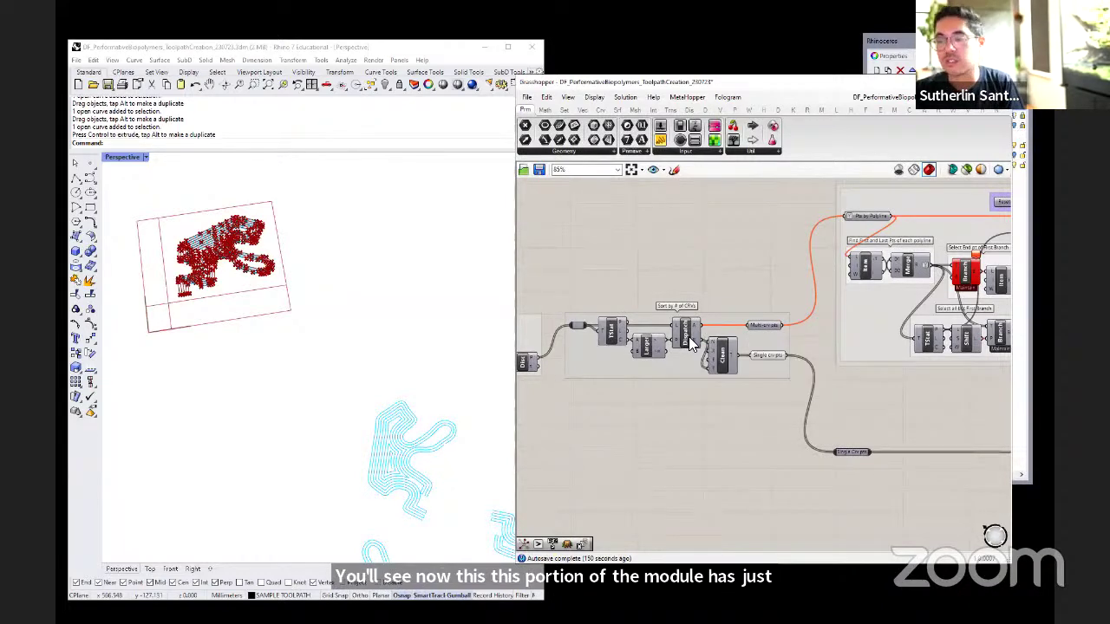
pyautogui.click(722, 353)
pyautogui.click(735, 382)
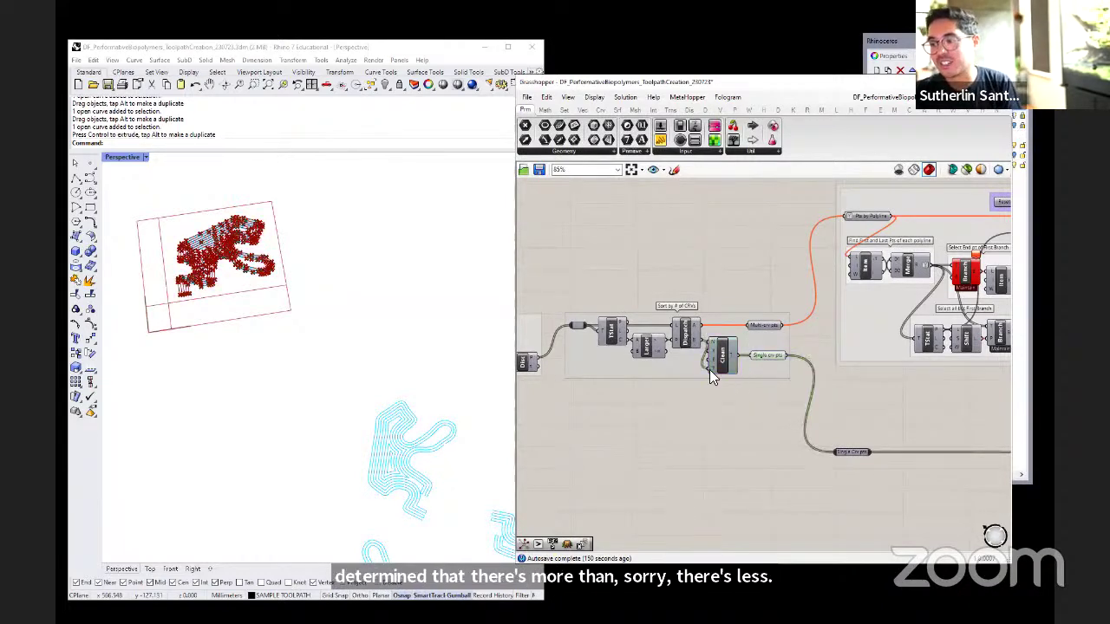
pyautogui.scroll(-2, 735, 381)
pyautogui.scroll(-4, 607, 404)
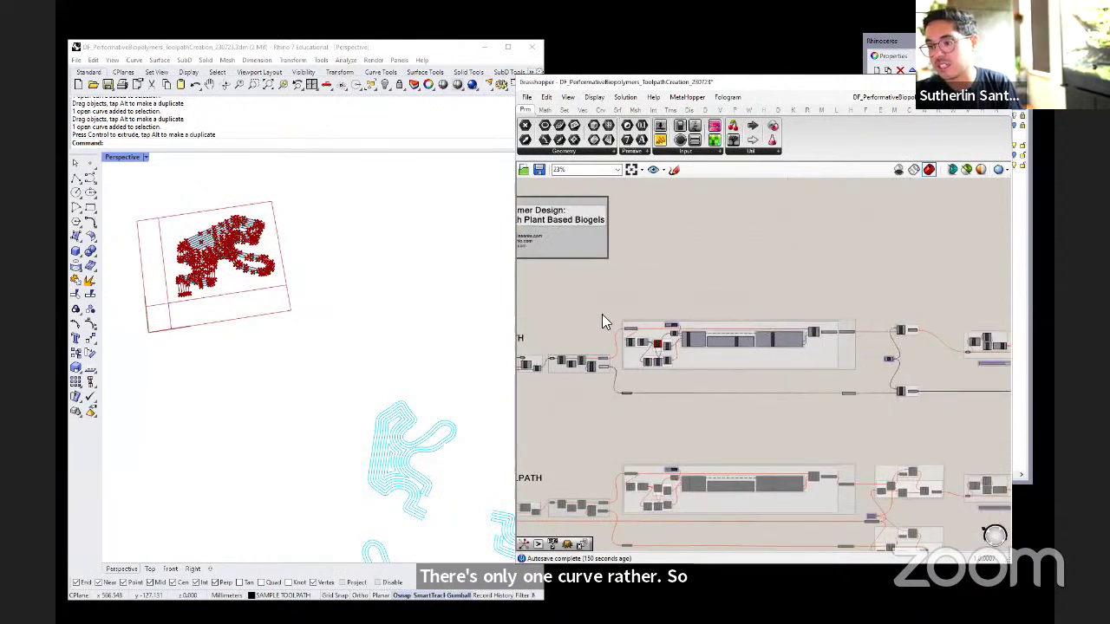
pyautogui.scroll(3, 583, 358)
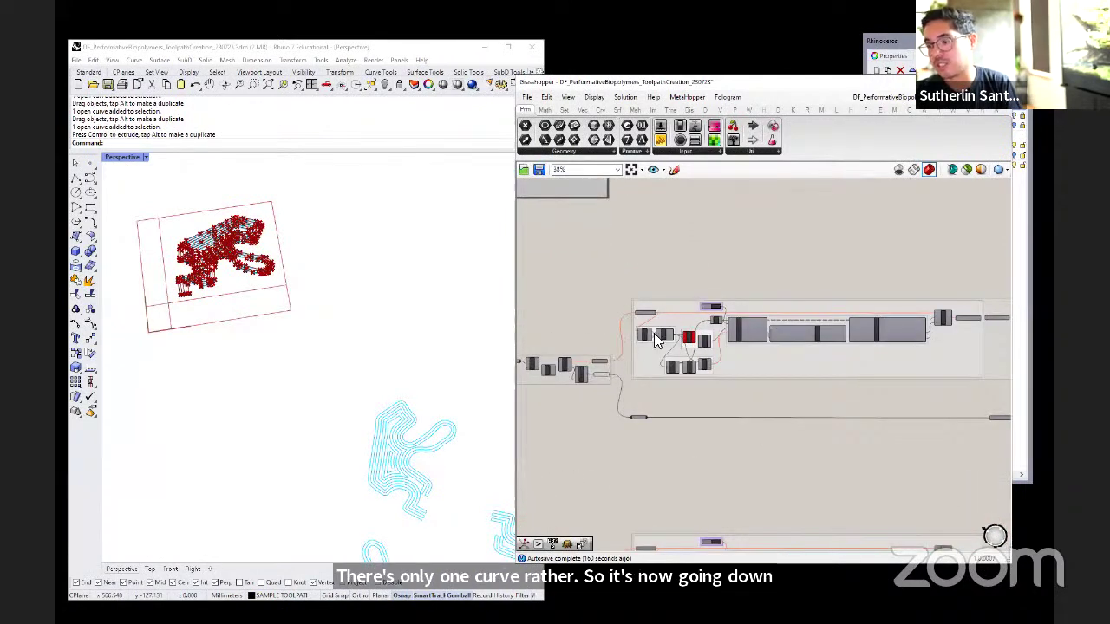
# - Examine how the single curve's lower route gets its target planes and passes on to the first-layer offset above the print bed
pyautogui.scroll(-2, 857, 381)
pyautogui.scroll(5, 668, 396)
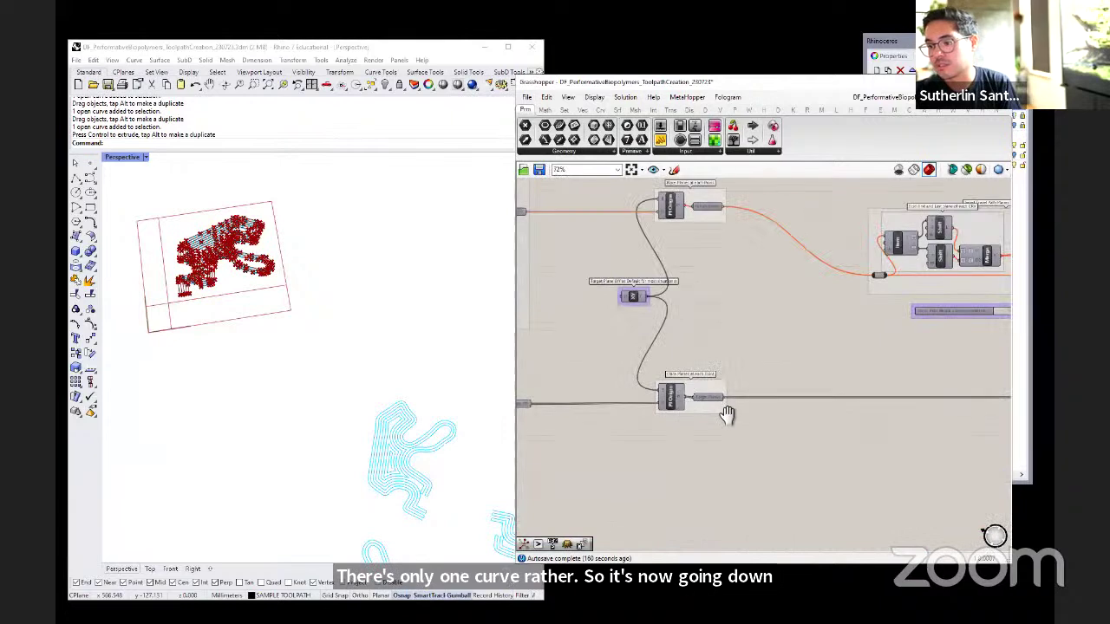
pyautogui.scroll(3, 292, 365)
pyautogui.scroll(-3, 292, 365)
pyautogui.scroll(1, 672, 399)
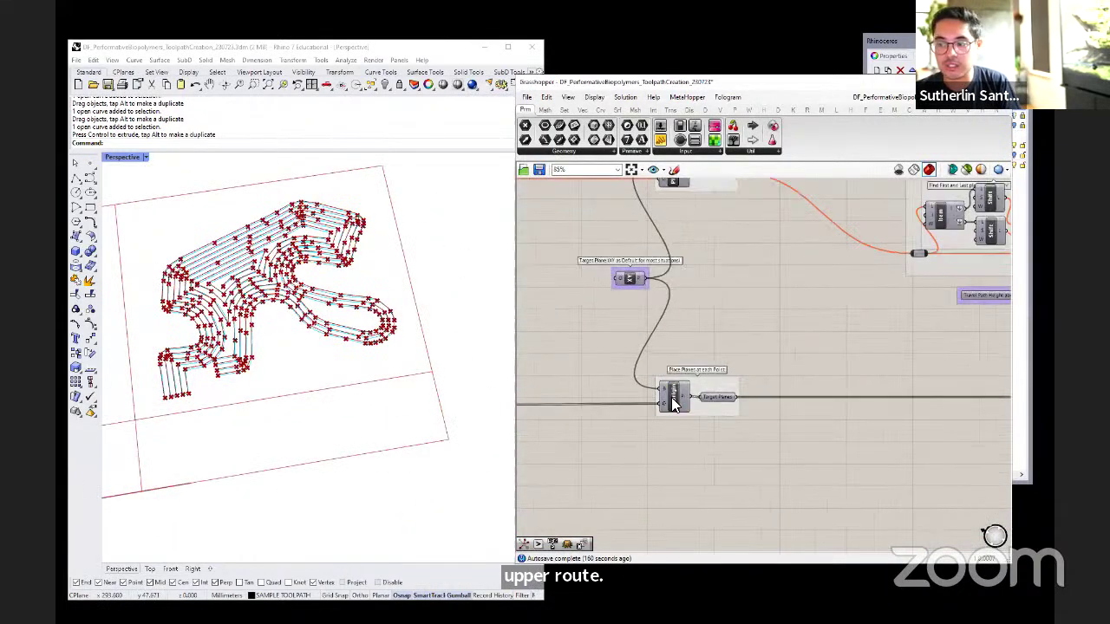
pyautogui.scroll(-3, 745, 430)
pyautogui.scroll(3, 742, 432)
pyautogui.moveTo(320, 366); pyautogui.dragTo(261, 338, button='right')
pyautogui.scroll(-3, 794, 412)
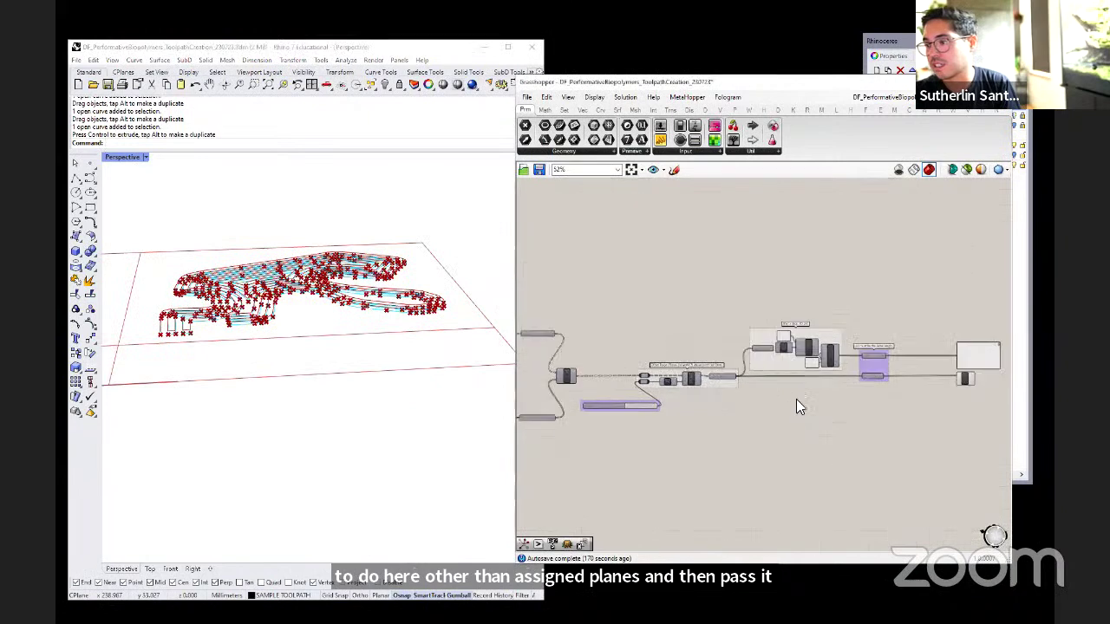
pyautogui.scroll(3, 794, 412)
pyautogui.scroll(-2, 699, 402)
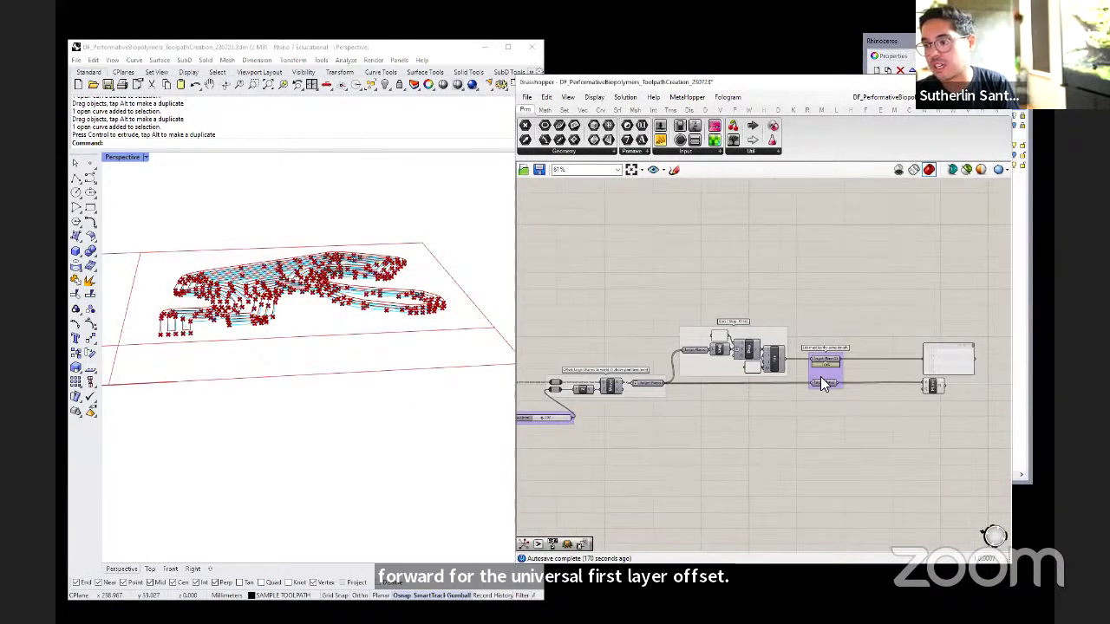
# - Review the Start / Stop IO List group and its equal-length Target Plane IO and Target Planes outputs
pyautogui.scroll(2, 659, 381)
pyautogui.moveTo(645, 385)
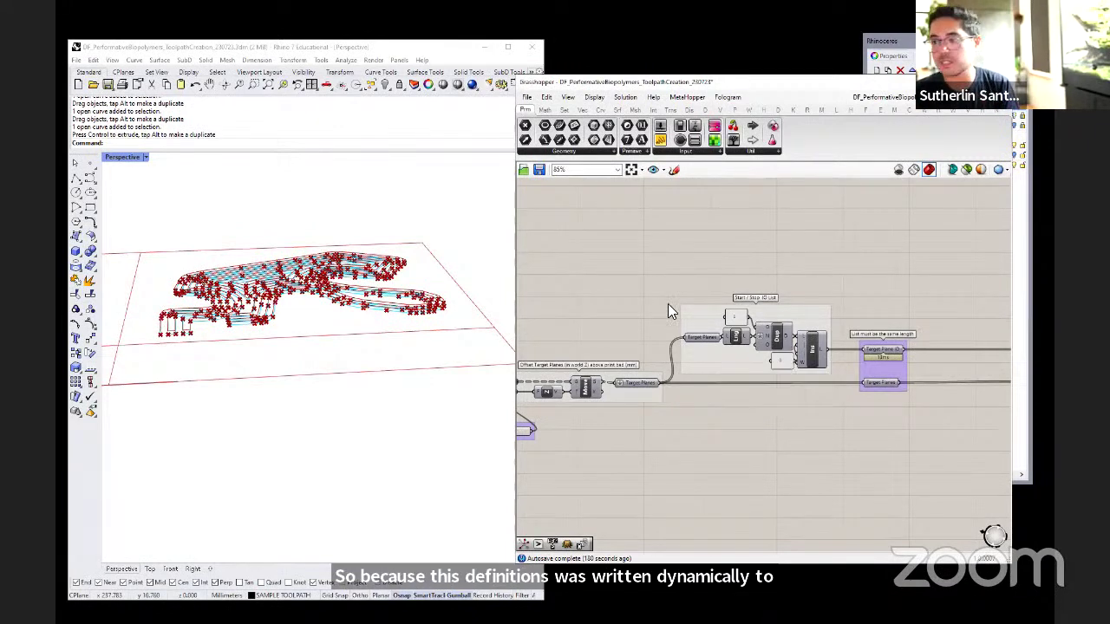
pyautogui.scroll(3, 837, 357)
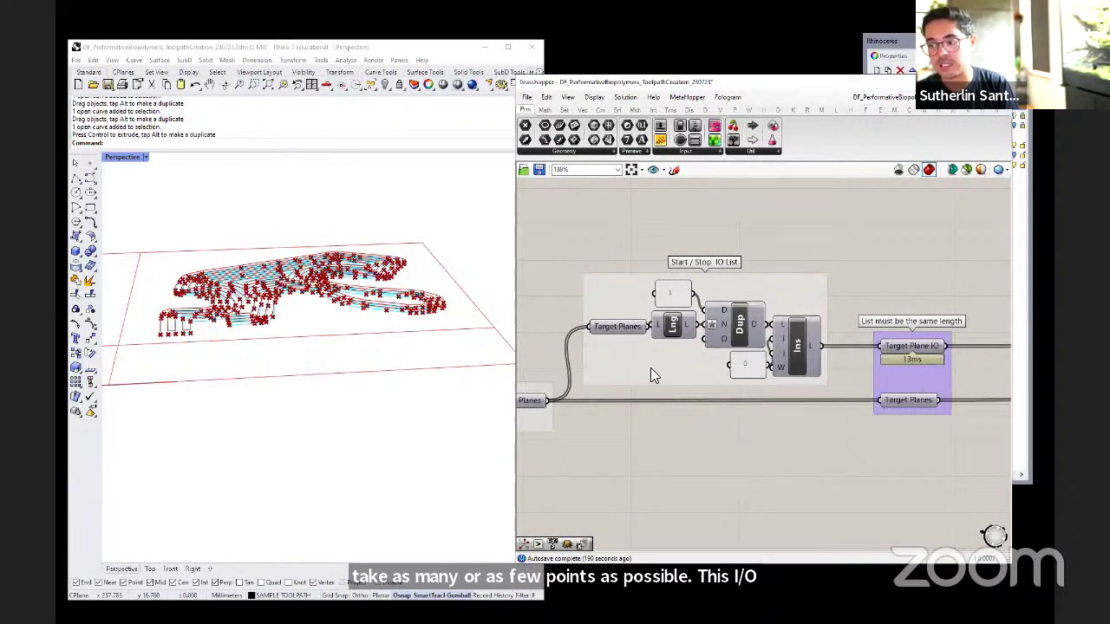
pyautogui.scroll(-3, 651, 373)
pyautogui.moveTo(968, 374); pyautogui.dragTo(873, 373, button='right')
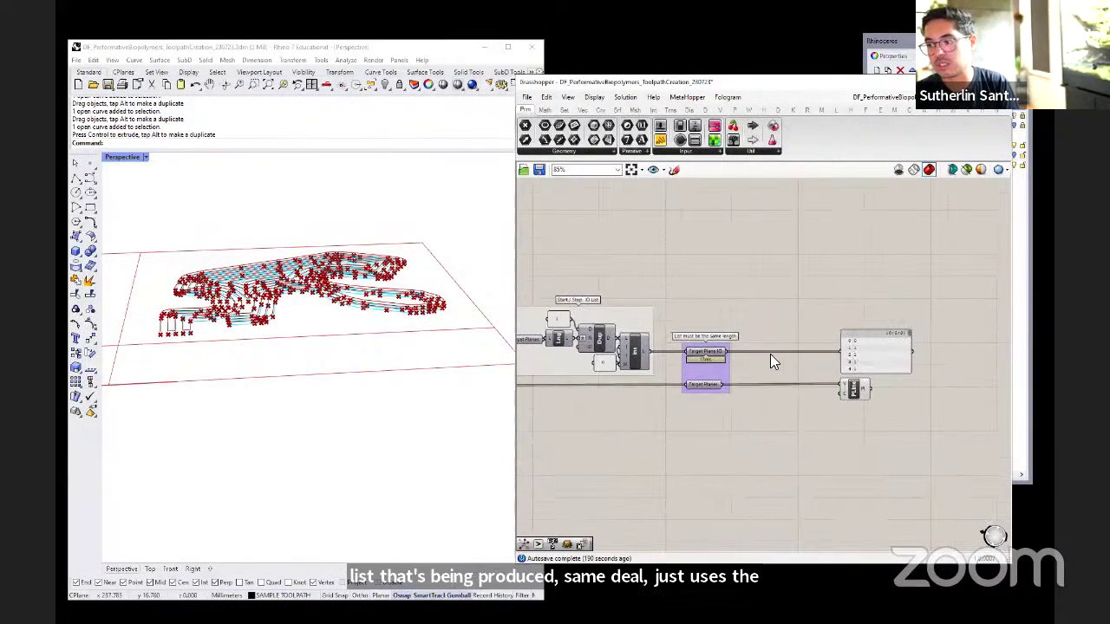
pyautogui.moveTo(724, 356)
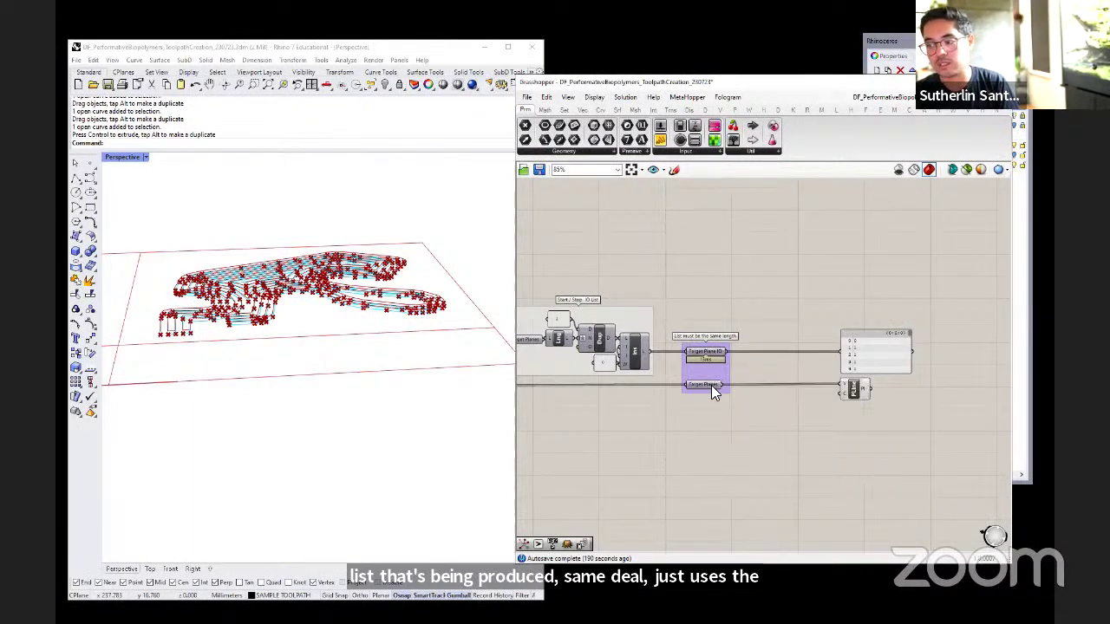
pyautogui.scroll(-4, 896, 359)
pyautogui.scroll(-4, 905, 350)
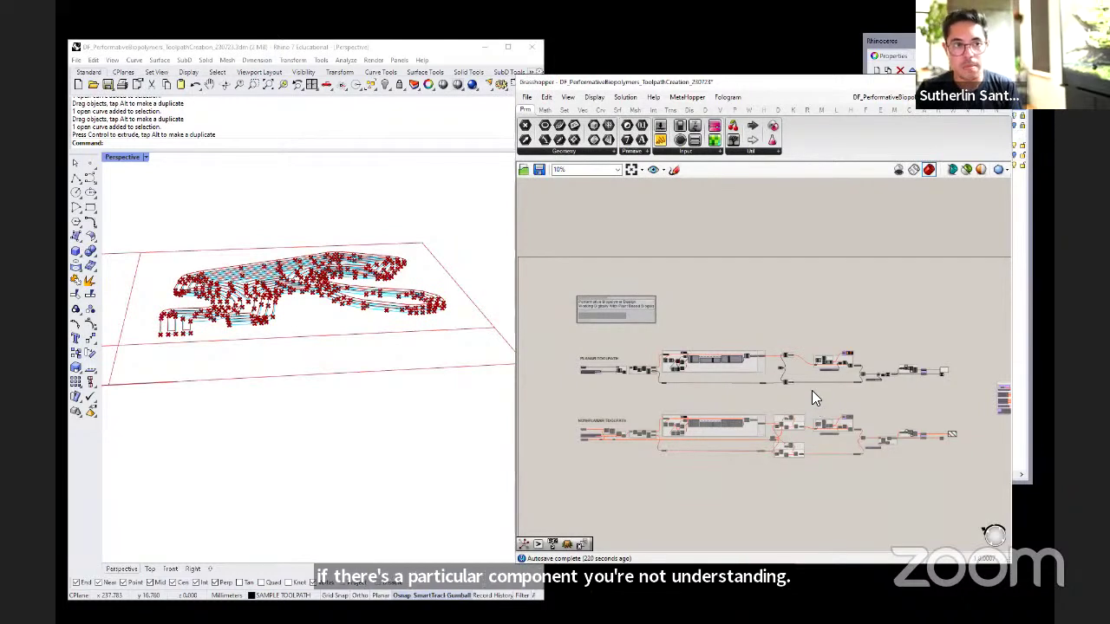
# - Disable all components of the planar toolpath definition
pyautogui.moveTo(973, 345); pyautogui.dragTo(546, 400)
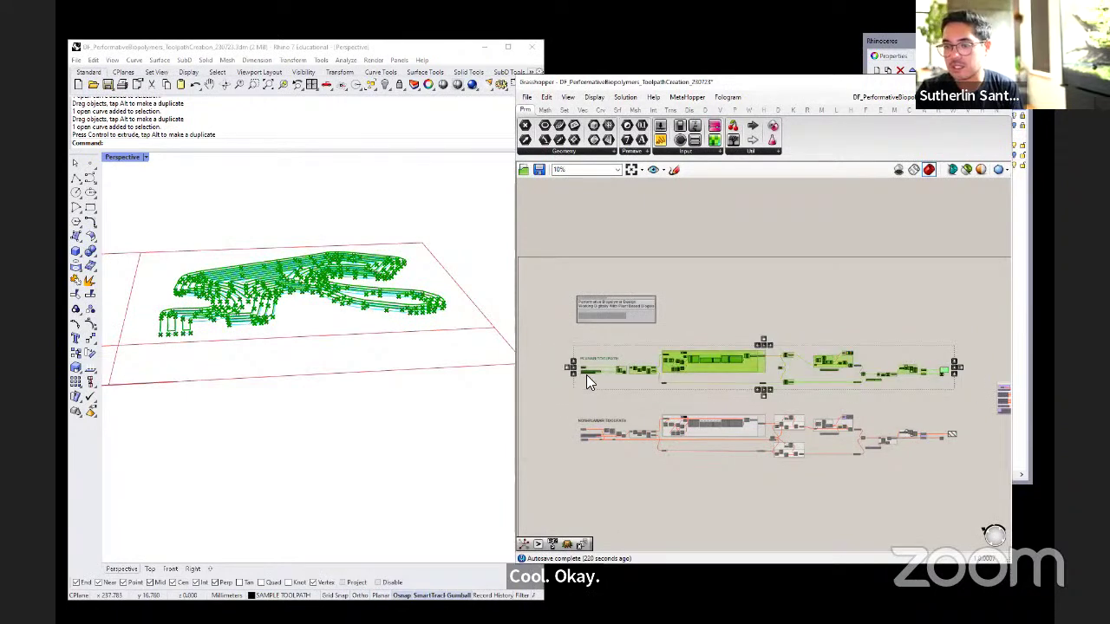
pyautogui.click(641, 395)
pyautogui.moveTo(958, 345); pyautogui.dragTo(560, 397)
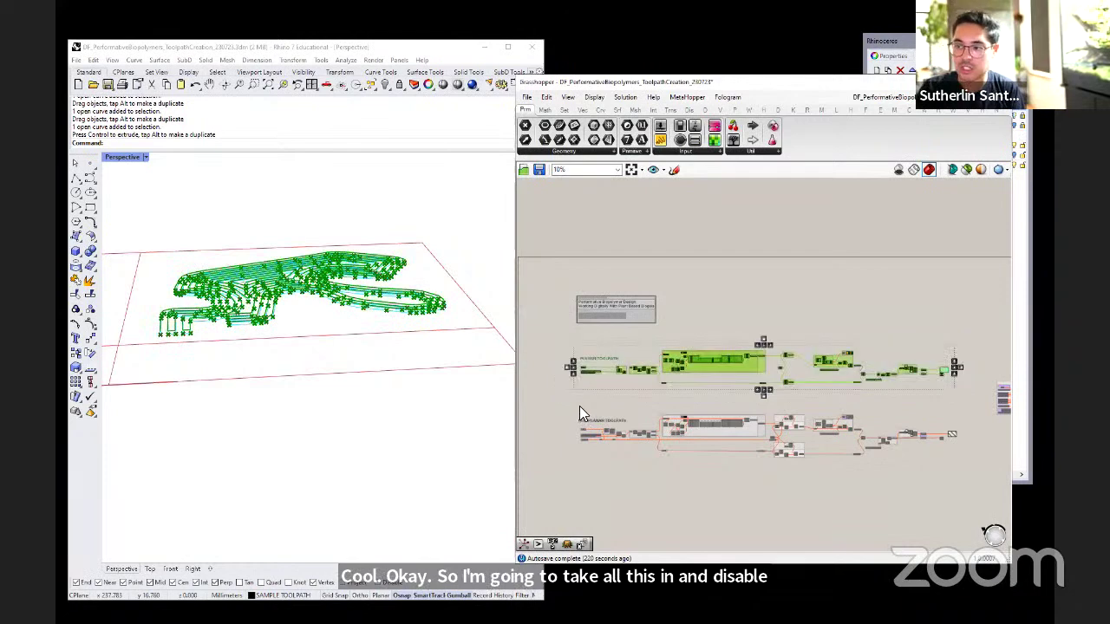
pyautogui.rightClick(732, 305)
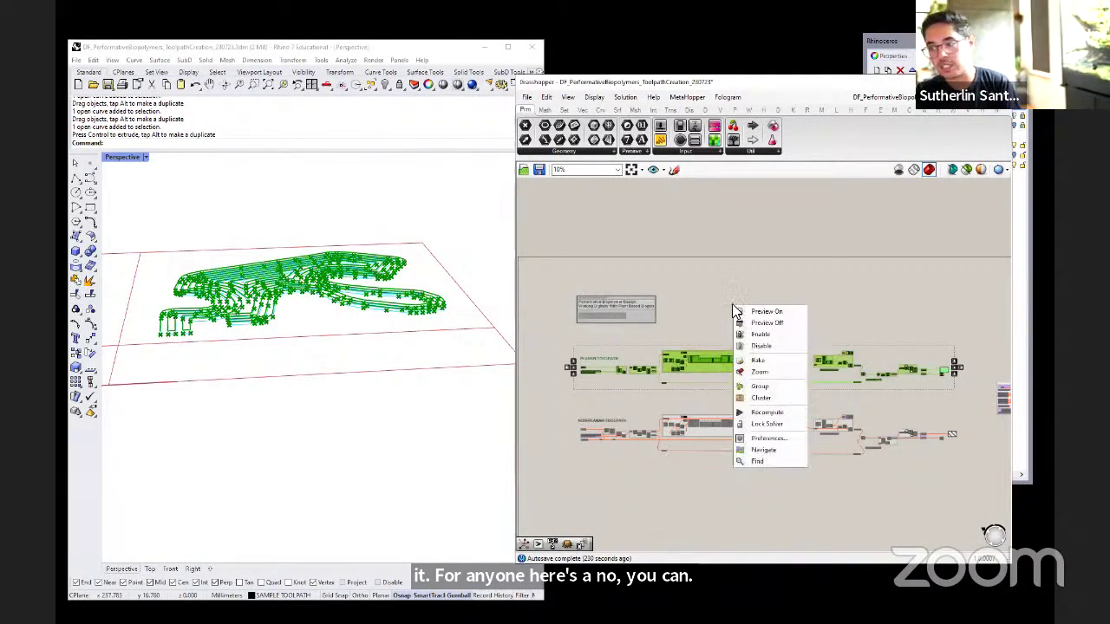
pyautogui.click(772, 345)
pyautogui.click(791, 330)
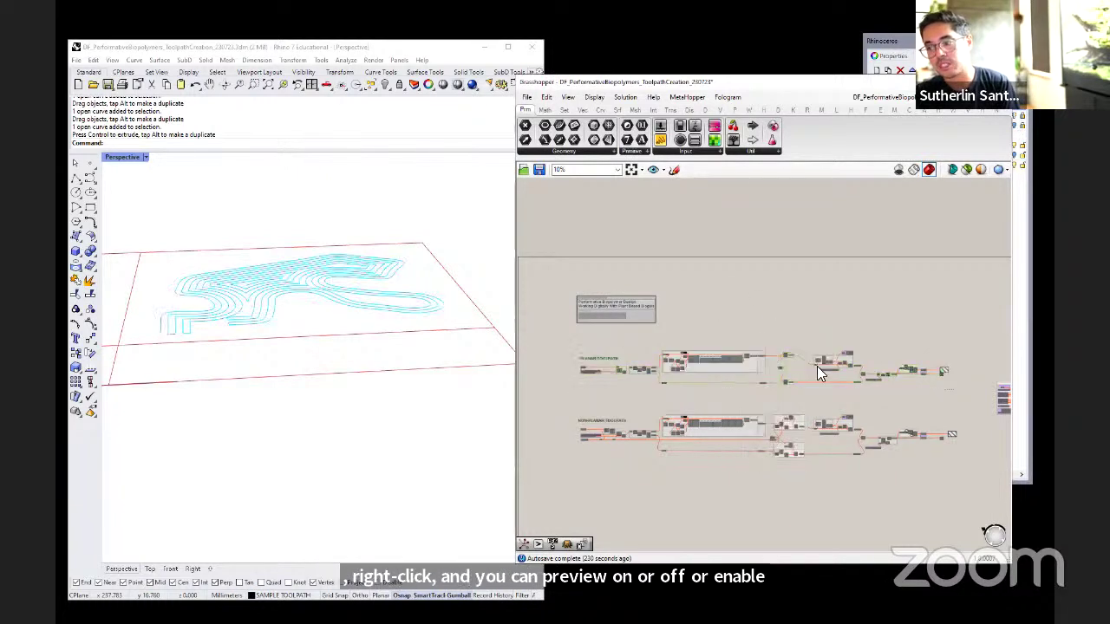
# - Enable all components of the non-planar toolpath definition
pyautogui.moveTo(976, 394); pyautogui.dragTo(607, 478)
pyautogui.rightClick(642, 496)
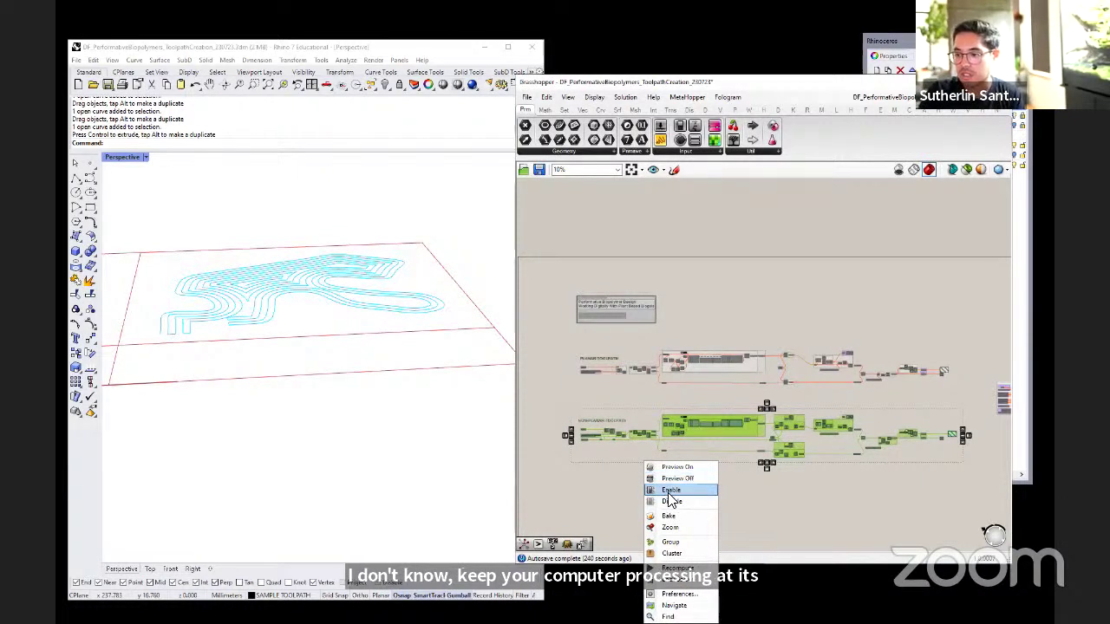
pyautogui.click(671, 491)
pyautogui.click(684, 459)
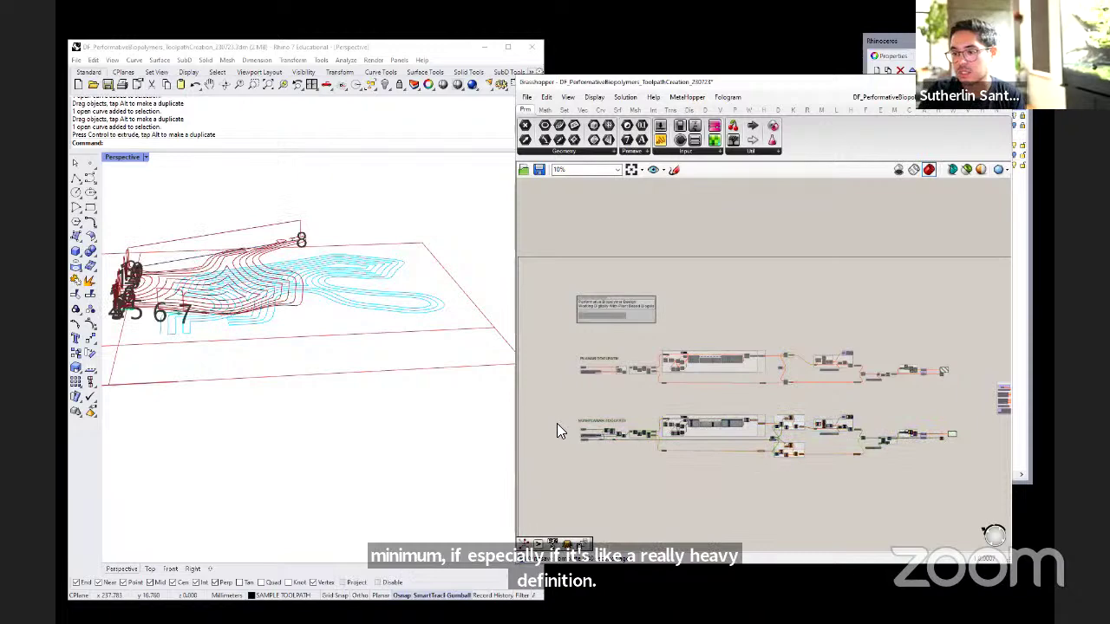
# - Uncover the layer list and turn on the 3D Bed (Print Surface only) and 3D Bed layers
pyautogui.moveTo(292, 414)
pyautogui.mouseDown(button='right')
pyautogui.moveTo(278, 476)
pyautogui.moveTo(270, 429)
pyautogui.moveTo(292, 421)
pyautogui.mouseUp(button='right')
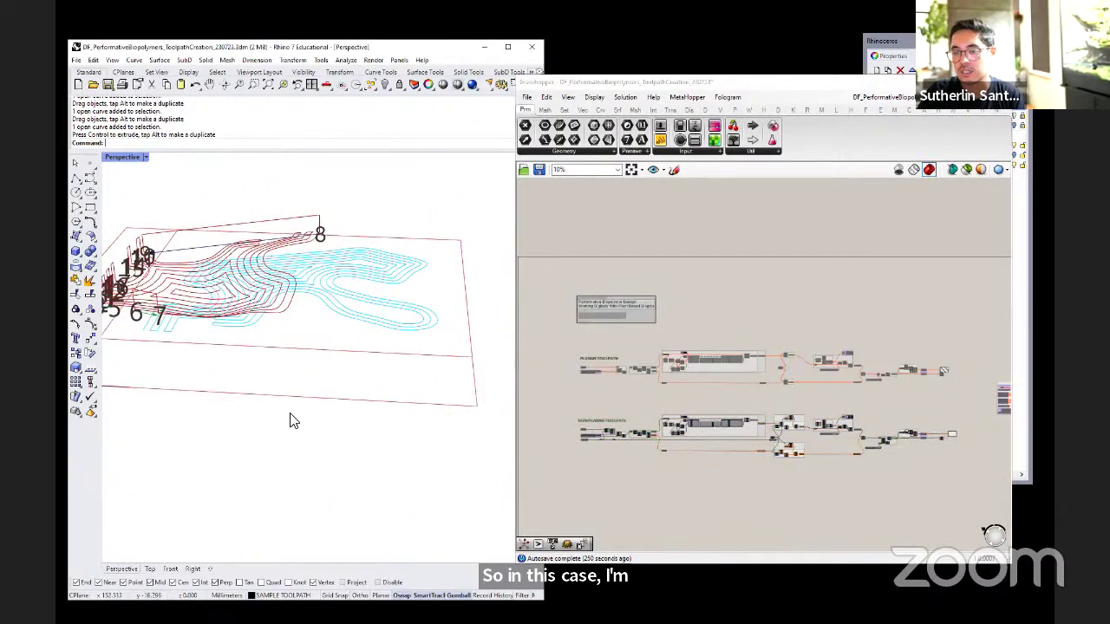
pyautogui.scroll(-3, 292, 420)
pyautogui.moveTo(770, 87); pyautogui.dragTo(637, 264)
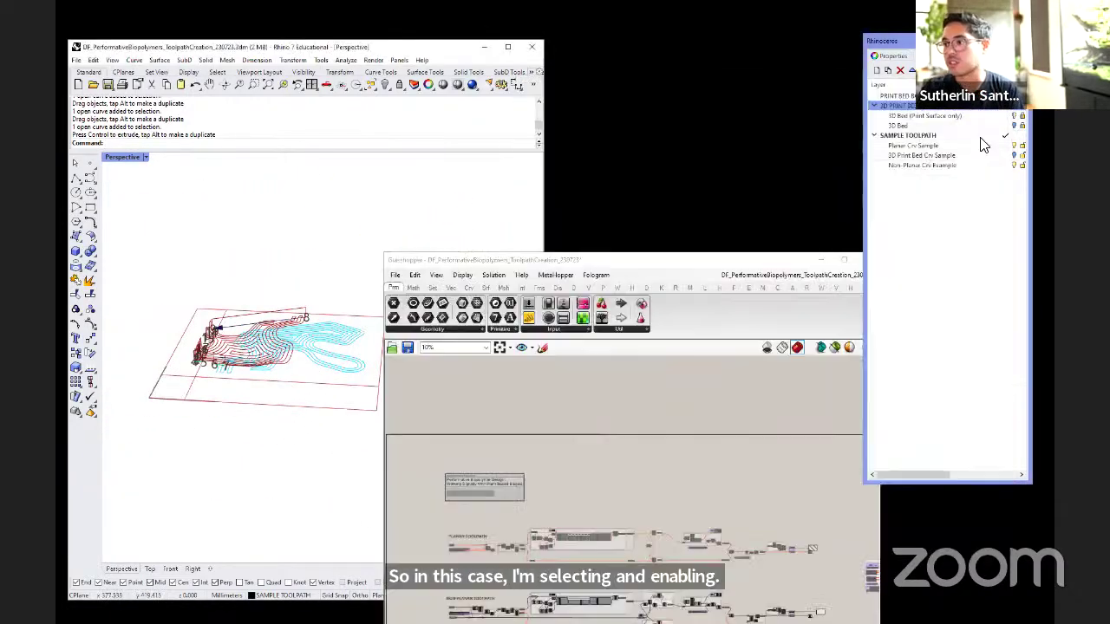
pyautogui.click(1012, 116)
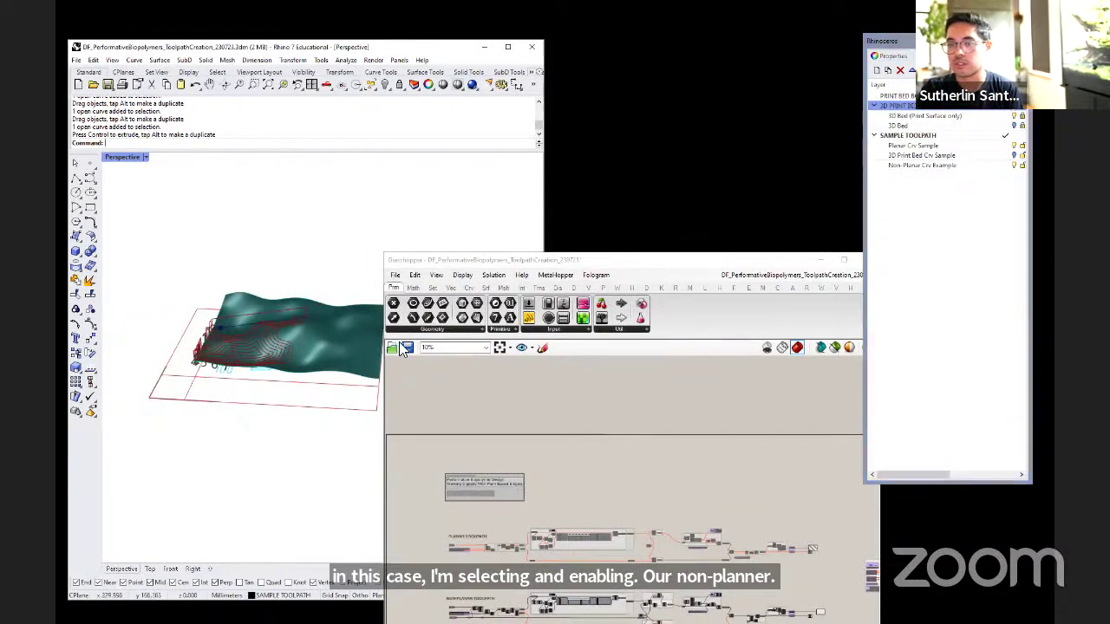
pyautogui.moveTo(532, 258); pyautogui.dragTo(588, 287)
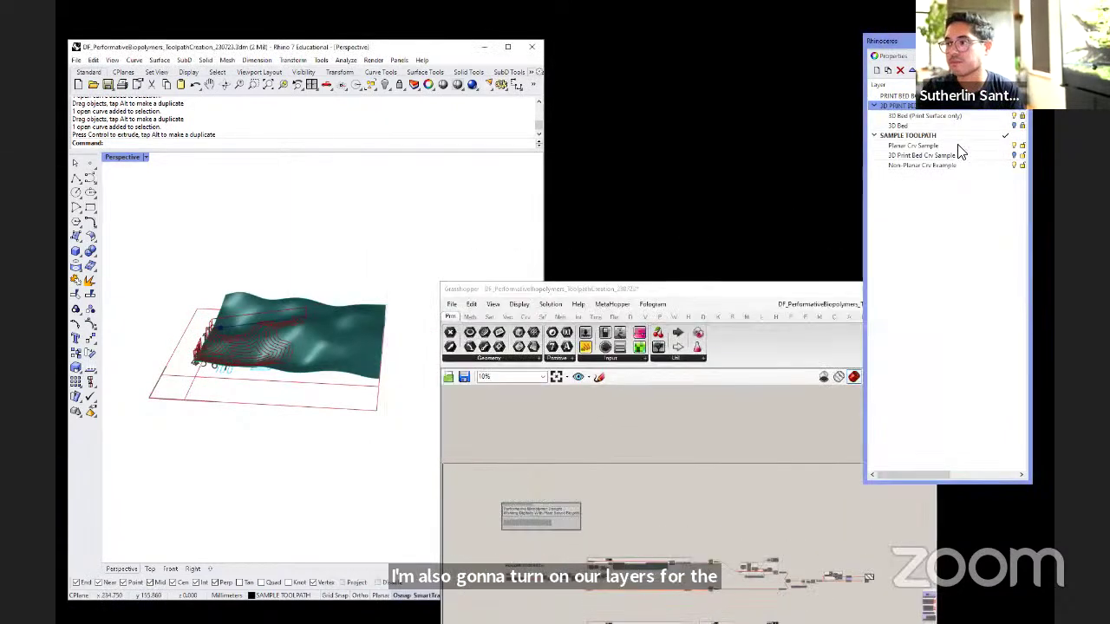
pyautogui.click(1013, 127)
pyautogui.moveTo(298, 482); pyautogui.dragTo(251, 511, button='right')
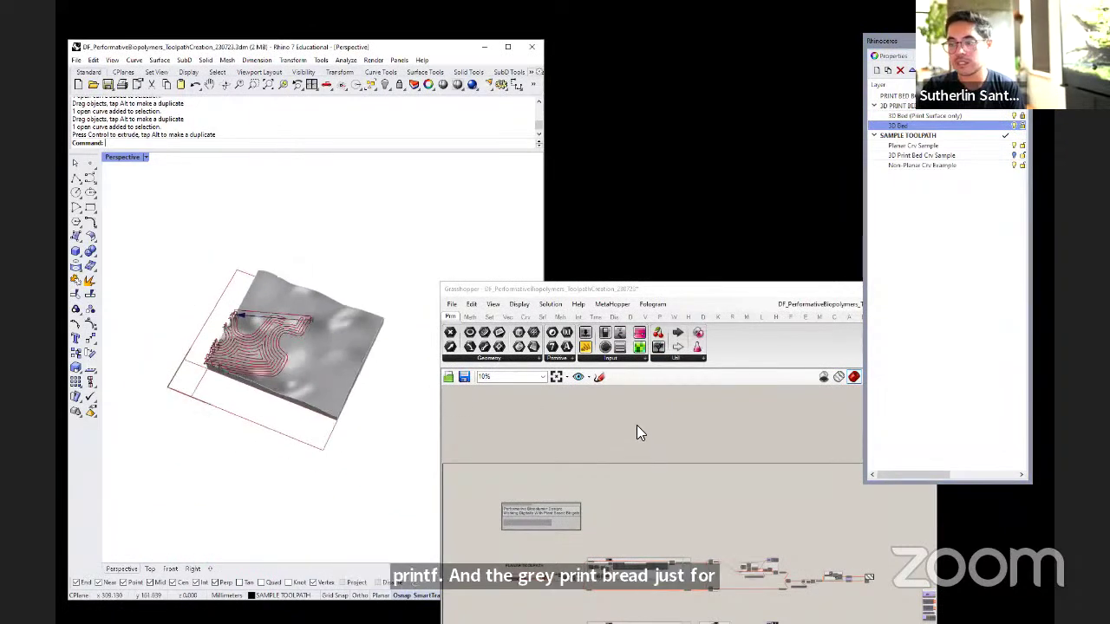
pyautogui.scroll(-1, 637, 433)
pyautogui.moveTo(260, 469); pyautogui.dragTo(271, 449, button='right')
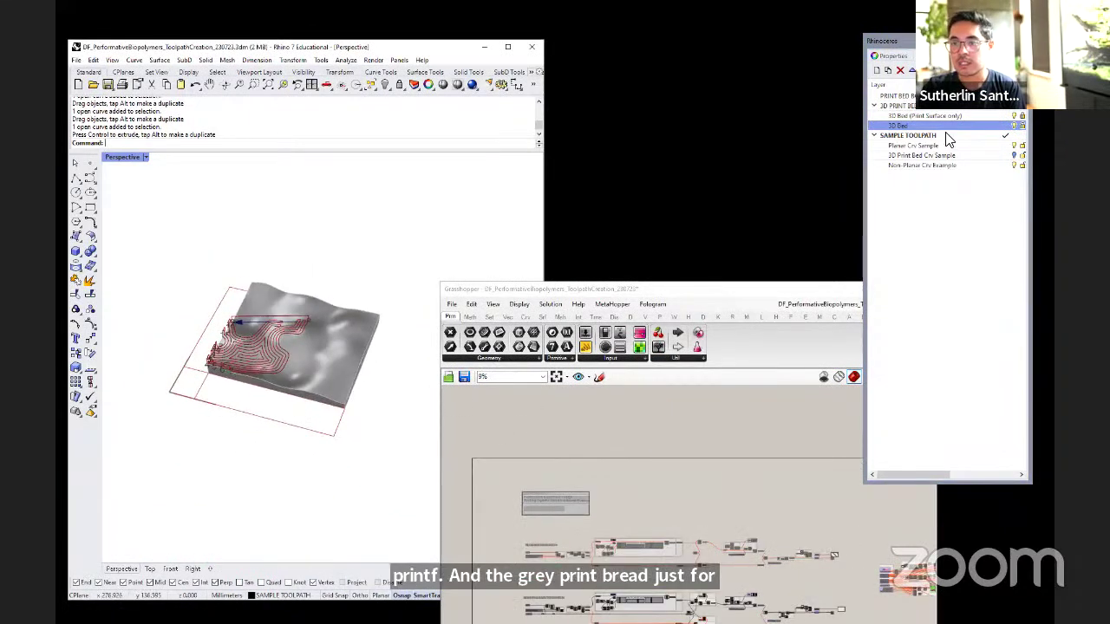
# - Turn on the 3D Print Bed Crv Sample layer and move both of its sample curves off the print bed
pyautogui.click(1012, 157)
pyautogui.click(1013, 158)
pyautogui.moveTo(248, 413); pyautogui.dragTo(172, 367, button='right')
pyautogui.moveTo(191, 349); pyautogui.dragTo(202, 442)
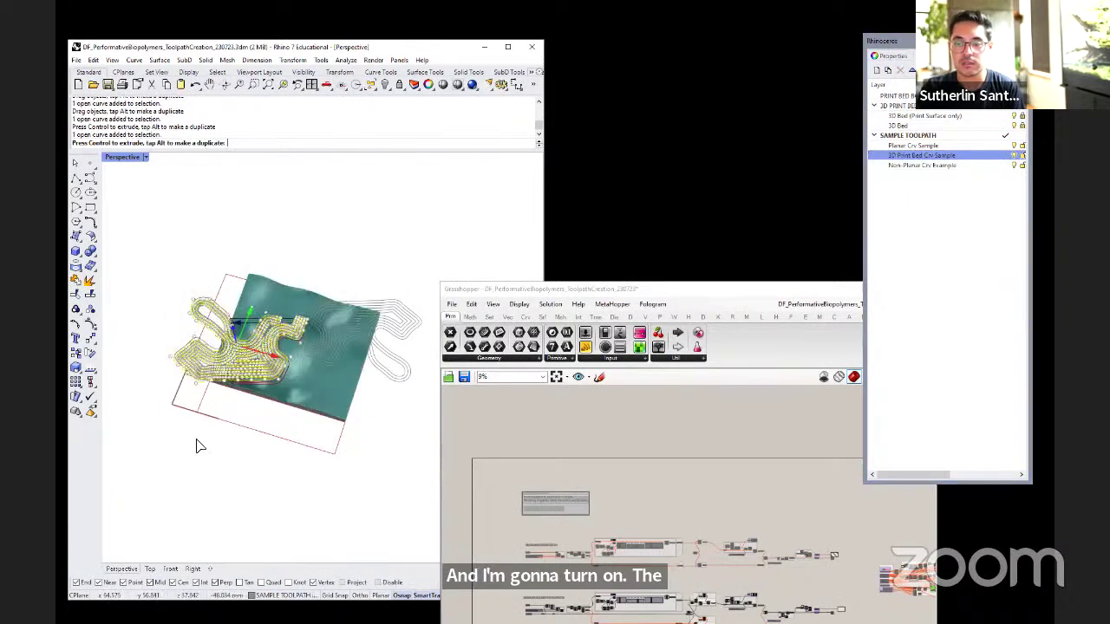
pyautogui.click(368, 330)
pyautogui.moveTo(367, 330); pyautogui.dragTo(358, 461)
pyautogui.click(329, 413)
pyautogui.moveTo(330, 413); pyautogui.dragTo(197, 358, button='right')
# - Examine the non-planar toolpath inputs and the group that projects and clips the curves to the print bed
pyautogui.moveTo(615, 289); pyautogui.dragTo(619, 142)
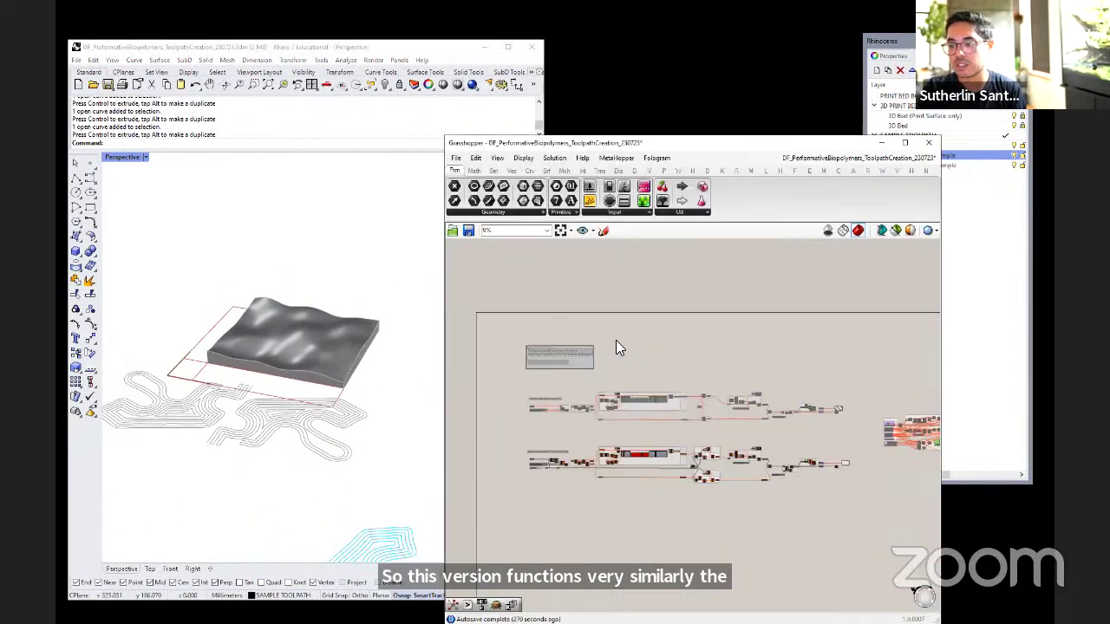
pyautogui.scroll(-2, 589, 408)
pyautogui.scroll(5, 572, 418)
pyautogui.scroll(2, 536, 350)
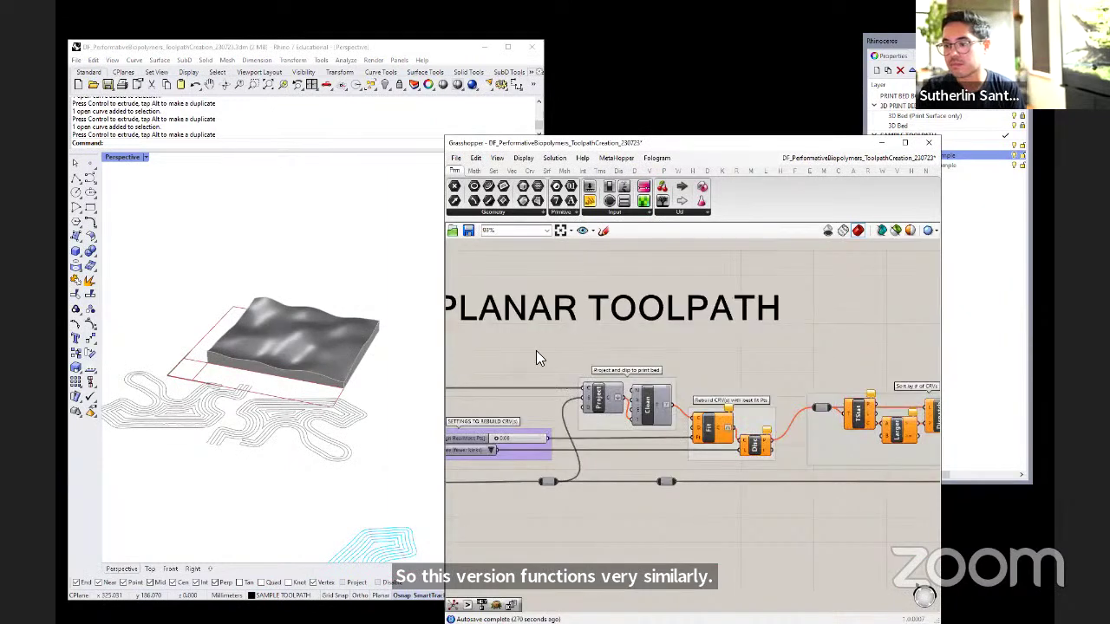
pyautogui.moveTo(535, 350); pyautogui.dragTo(620, 373, button='right')
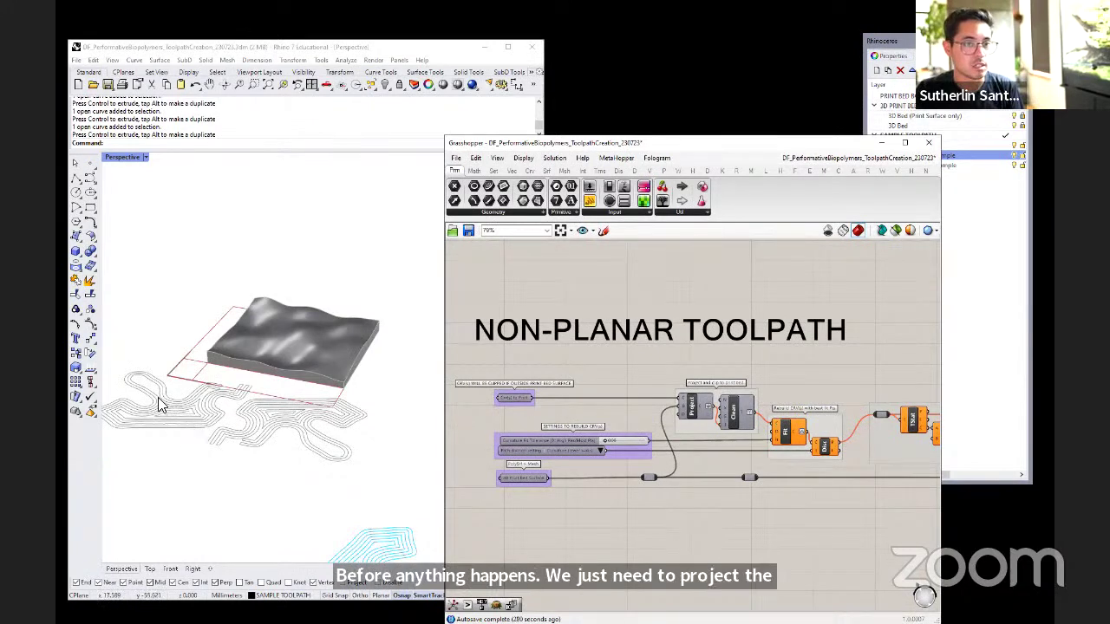
pyautogui.scroll(3, 575, 428)
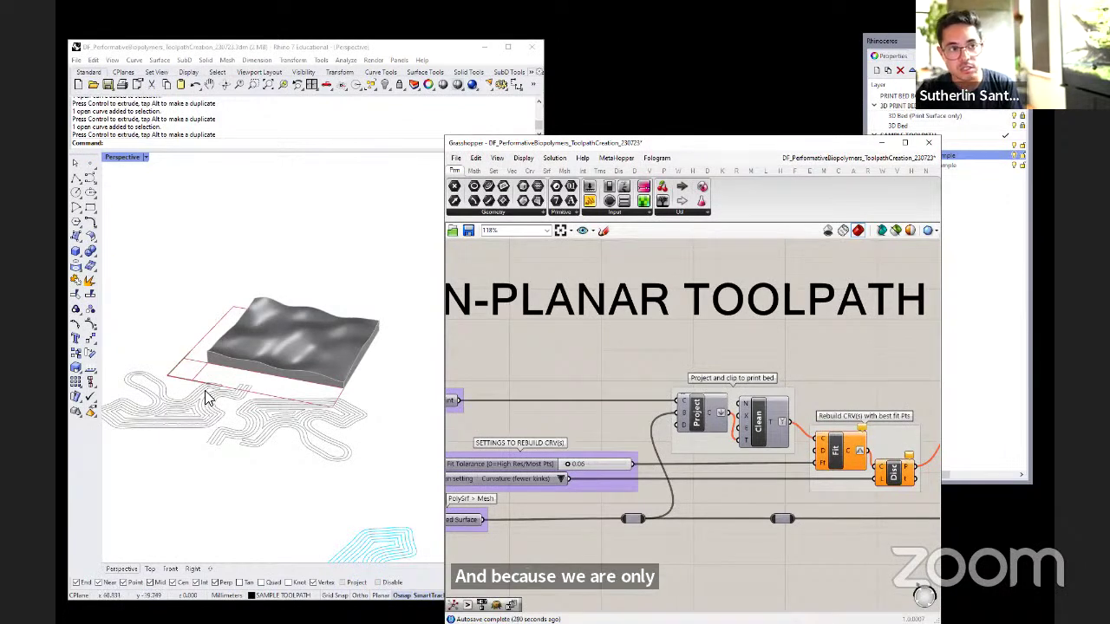
# - Move one sample curve over the 3D bed's edge and then fully above the bed surface to test projection and clipping
pyautogui.moveTo(208, 400); pyautogui.dragTo(185, 442, button='right')
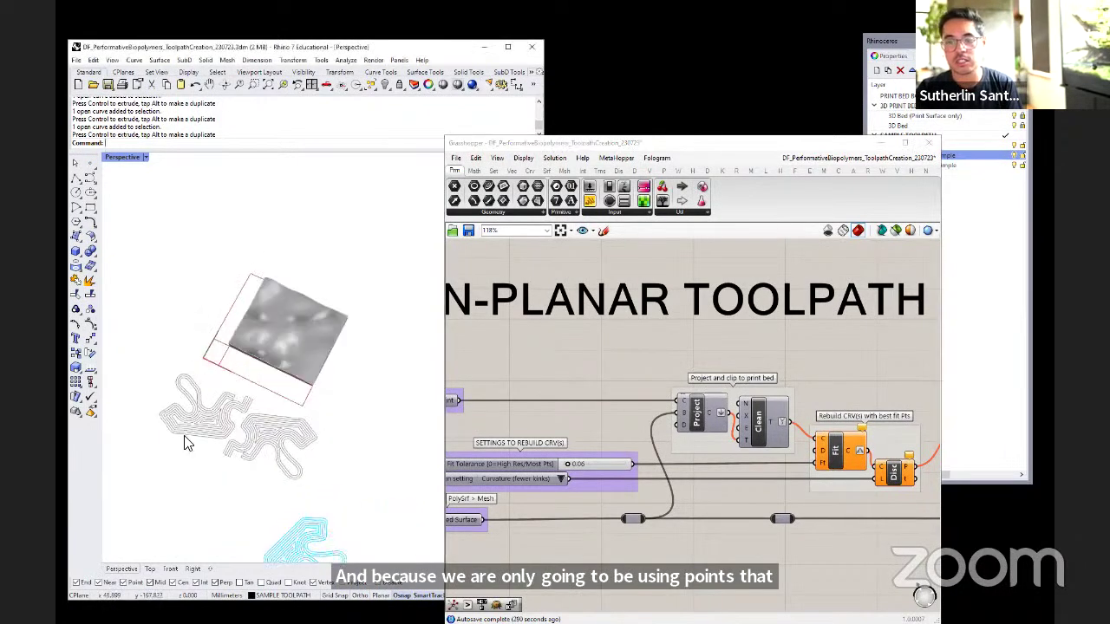
pyautogui.click(209, 395)
pyautogui.moveTo(224, 381); pyautogui.dragTo(260, 319)
pyautogui.moveTo(390, 240); pyautogui.dragTo(307, 268, button='right')
pyautogui.moveTo(170, 303); pyautogui.dragTo(291, 273, button='right')
pyautogui.click(293, 270)
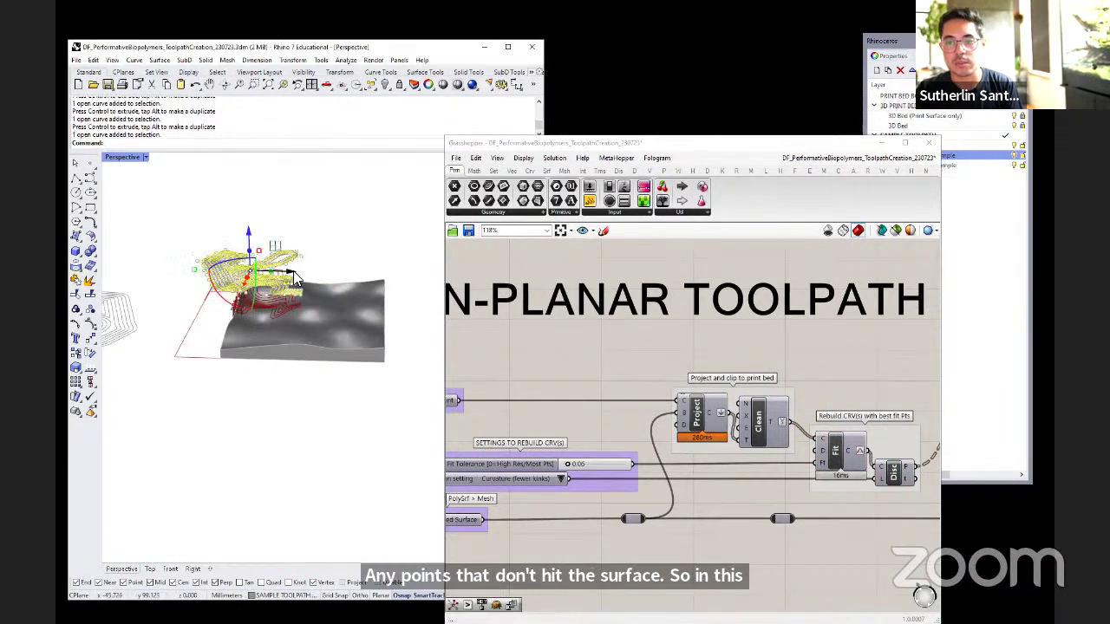
pyautogui.moveTo(292, 271); pyautogui.dragTo(354, 276)
pyautogui.click(364, 216)
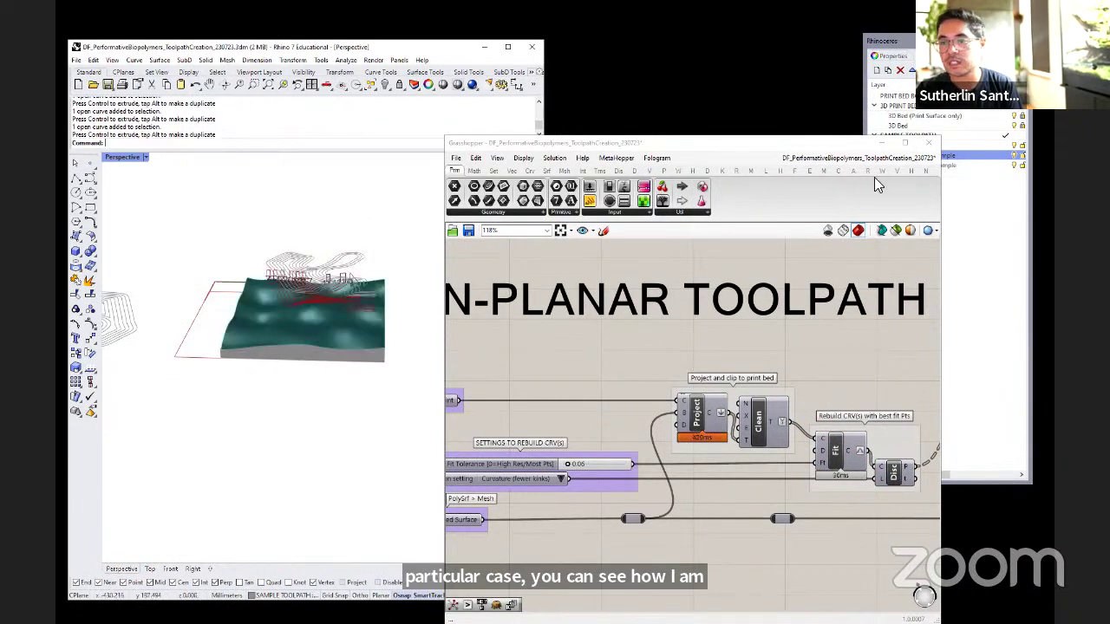
# - Set the 3D Print Bed Crv Sample layer's color to red
pyautogui.moveTo(253, 278); pyautogui.dragTo(408, 260, button='right')
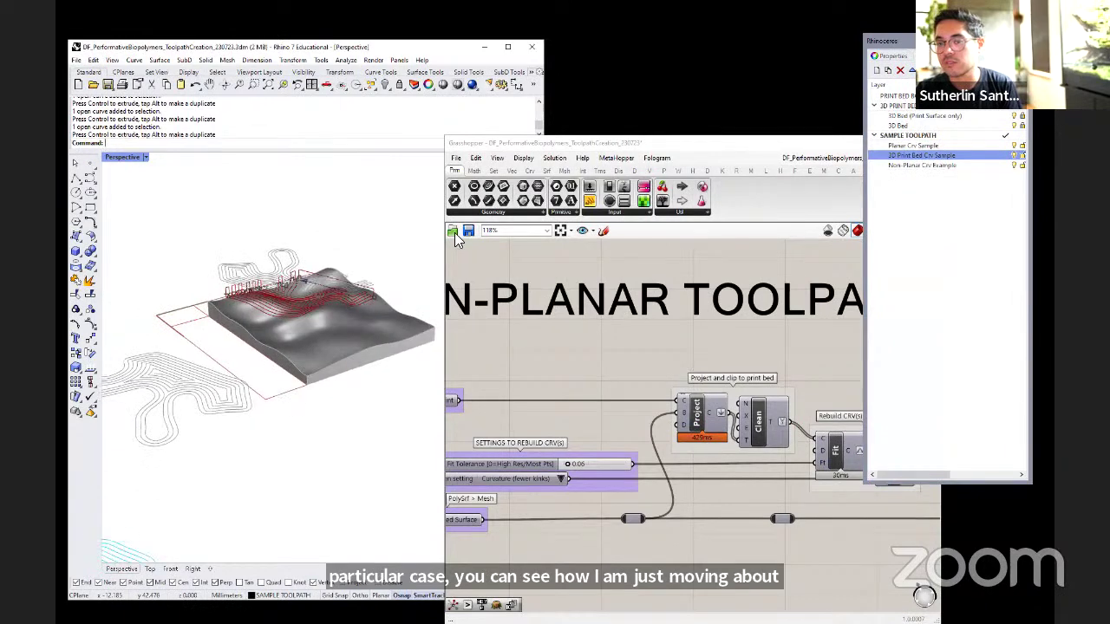
pyautogui.moveTo(908, 475); pyautogui.dragTo(928, 476)
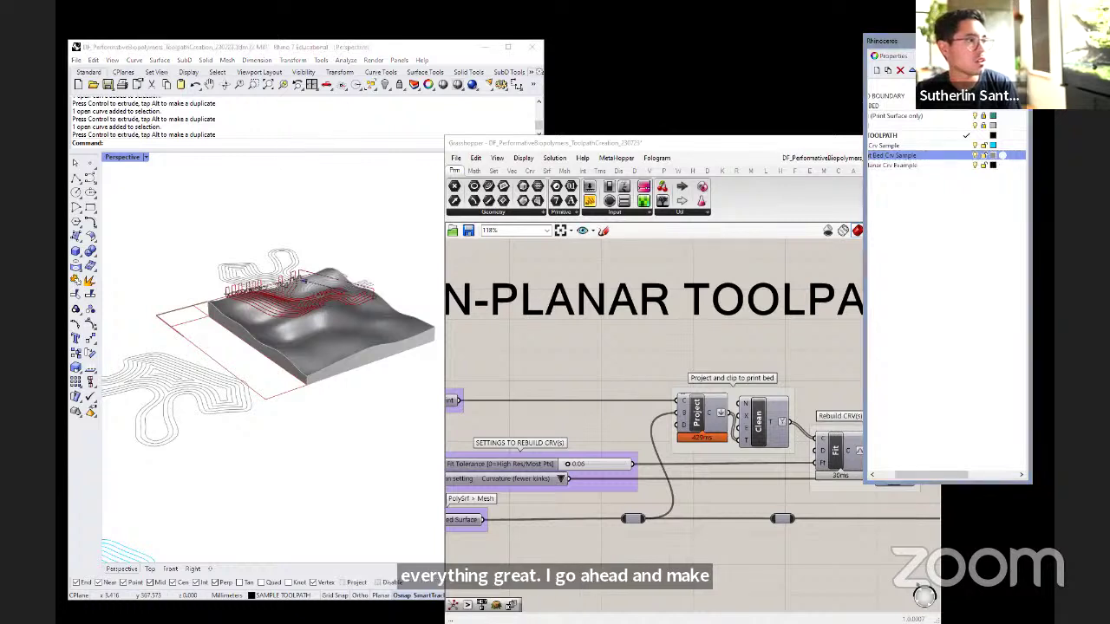
pyautogui.click(307, 297)
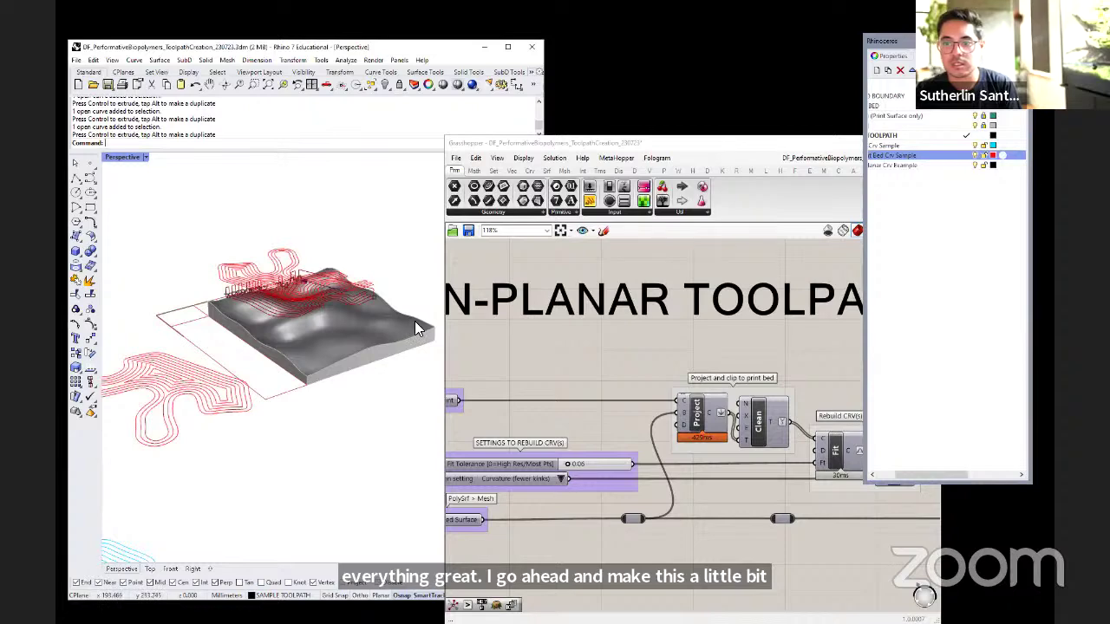
# - Change the 3D Print Bed Crv Sample layer's color to magenta
pyautogui.moveTo(307, 296); pyautogui.dragTo(288, 301, button='right')
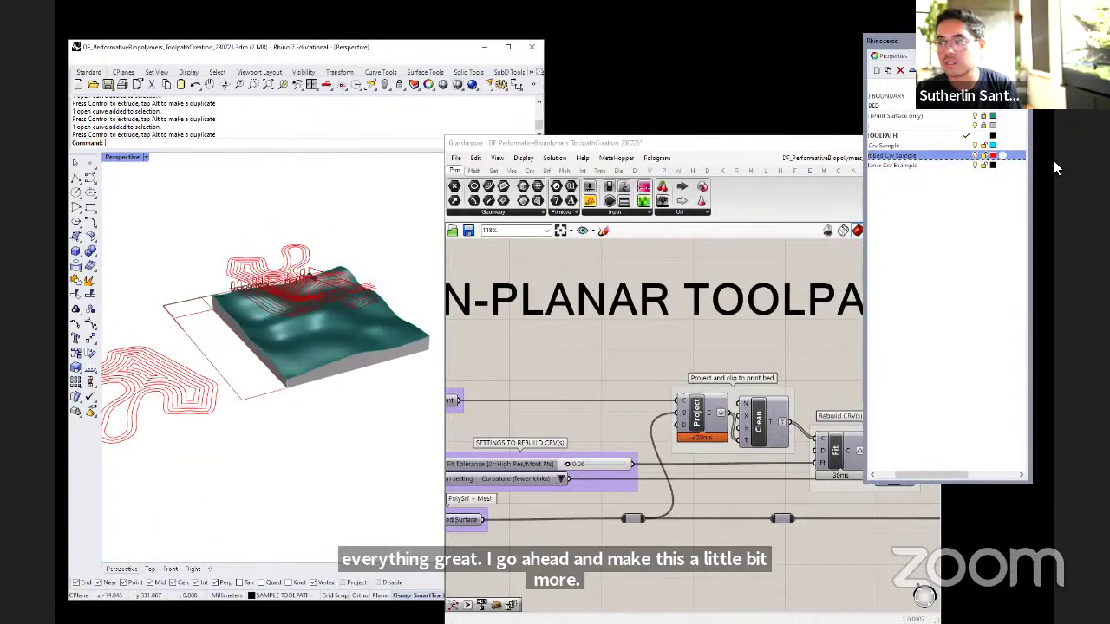
pyautogui.click(992, 158)
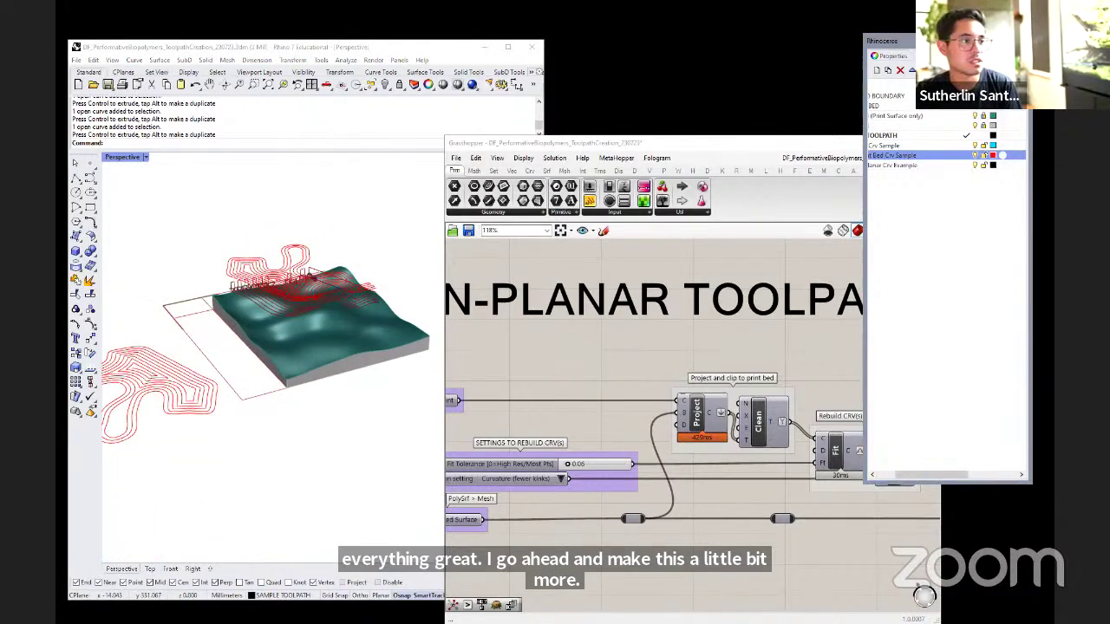
pyautogui.click(307, 293)
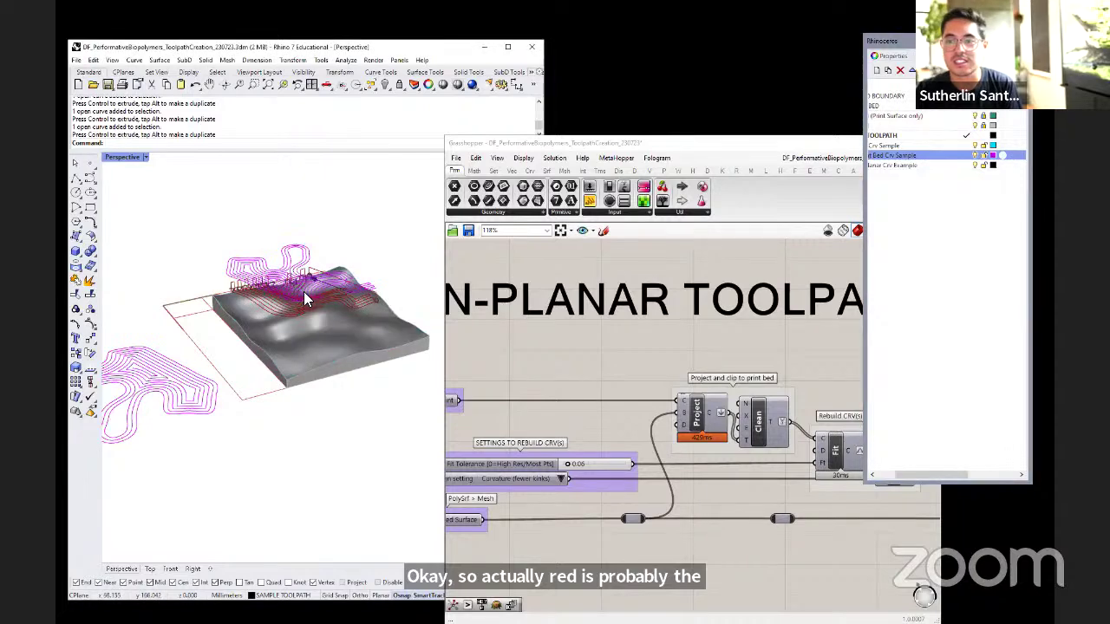
# - Move the magenta sample curve above the 3D print bed further up in Z, well clear of the surface
pyautogui.scroll(5, 307, 293)
pyautogui.scroll(-3, 322, 274)
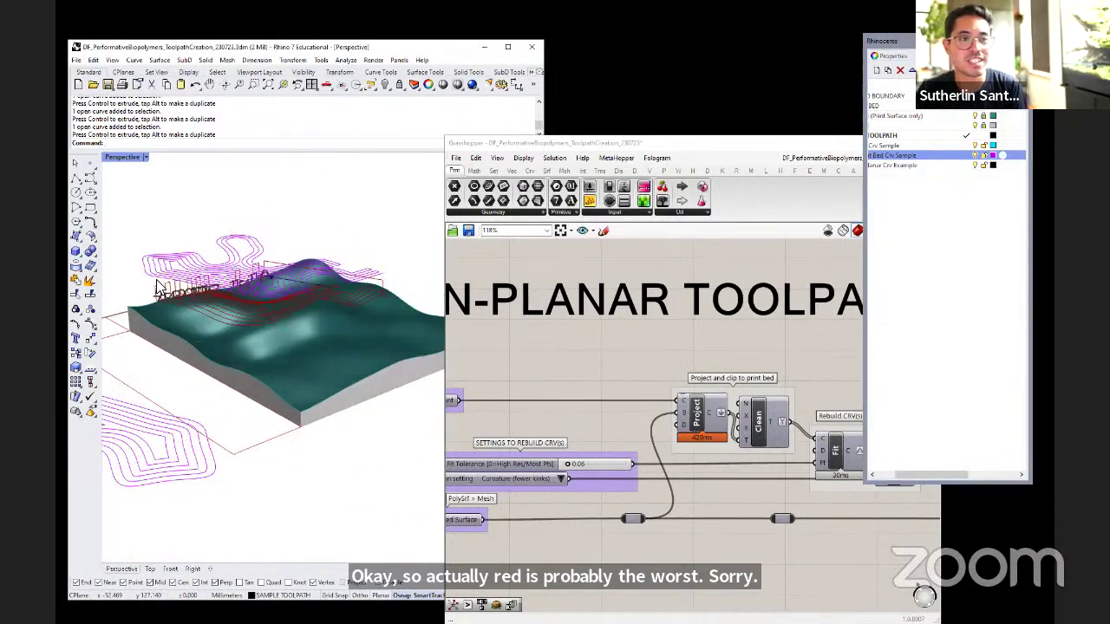
pyautogui.click(242, 254)
pyautogui.moveTo(250, 223); pyautogui.dragTo(247, 176)
pyautogui.moveTo(247, 176); pyautogui.dragTo(260, 285, button='right')
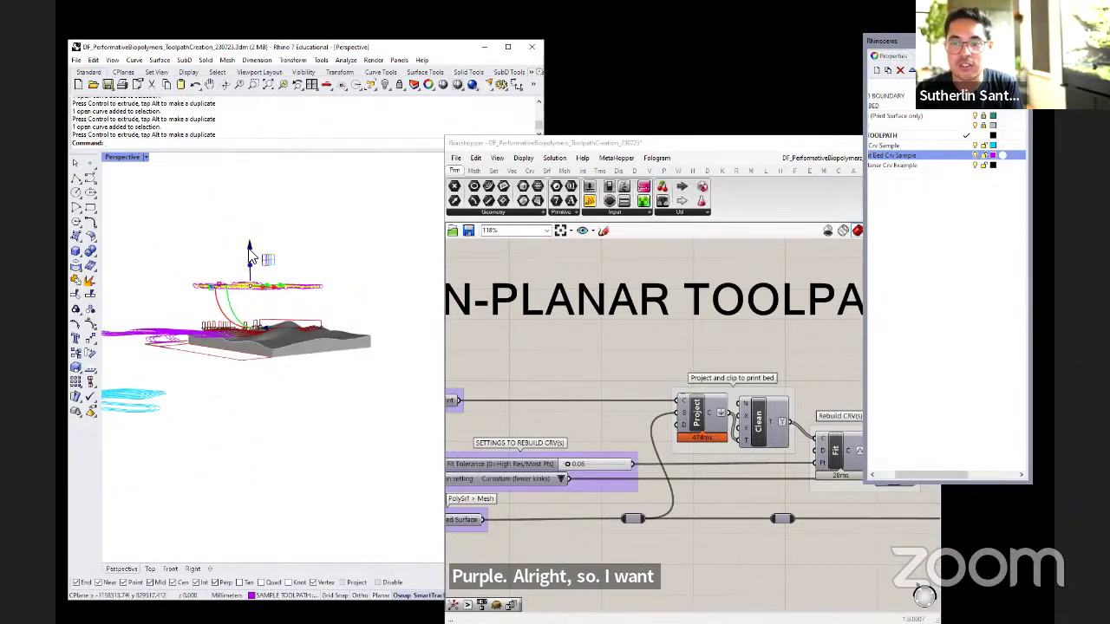
pyautogui.moveTo(248, 254); pyautogui.dragTo(272, 191)
pyautogui.click(338, 309)
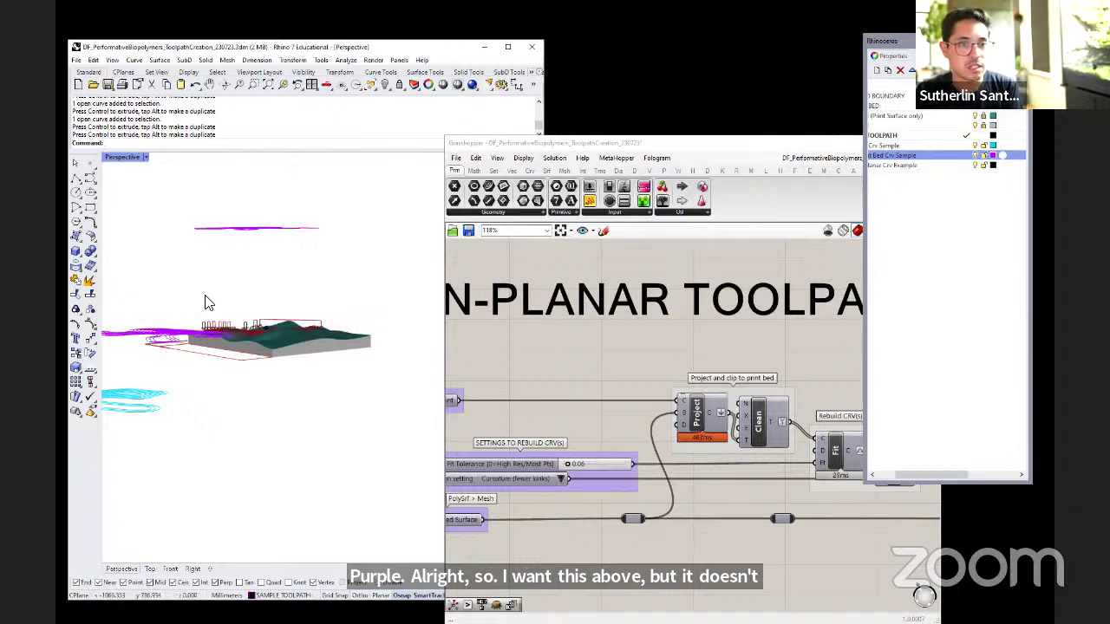
pyautogui.moveTo(292, 330); pyautogui.dragTo(248, 312, button='right')
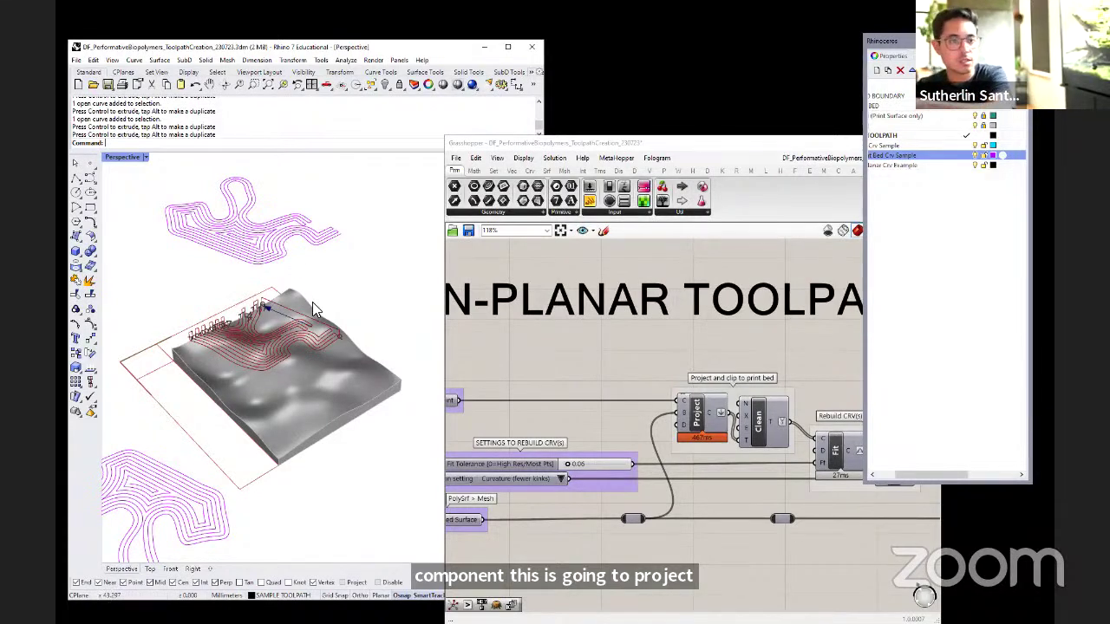
# - Examine the non-planar toolpath definition alongside how the projected curves follow the print bed's surface
pyautogui.click(602, 345)
pyautogui.scroll(-5, 609, 359)
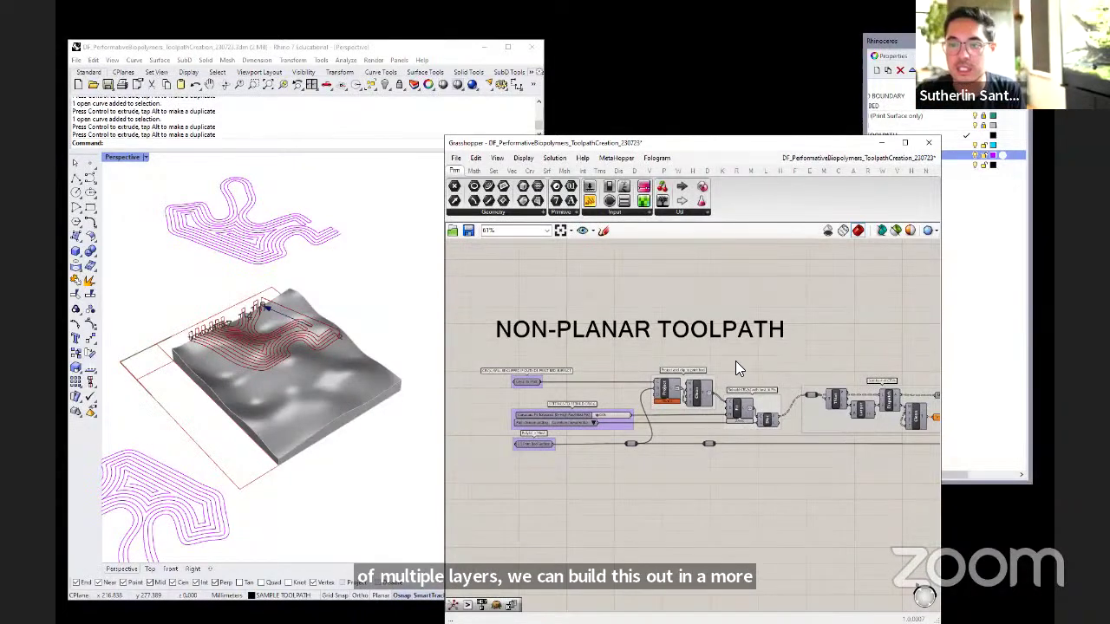
pyautogui.scroll(-2, 602, 300)
pyautogui.moveTo(602, 299); pyautogui.dragTo(576, 364, button='right')
pyautogui.scroll(1, 586, 413)
pyautogui.moveTo(234, 381)
pyautogui.mouseDown(button='right')
pyautogui.moveTo(272, 352)
pyautogui.moveTo(304, 381)
pyautogui.moveTo(283, 364)
pyautogui.moveTo(269, 369)
pyautogui.mouseUp(button='right')
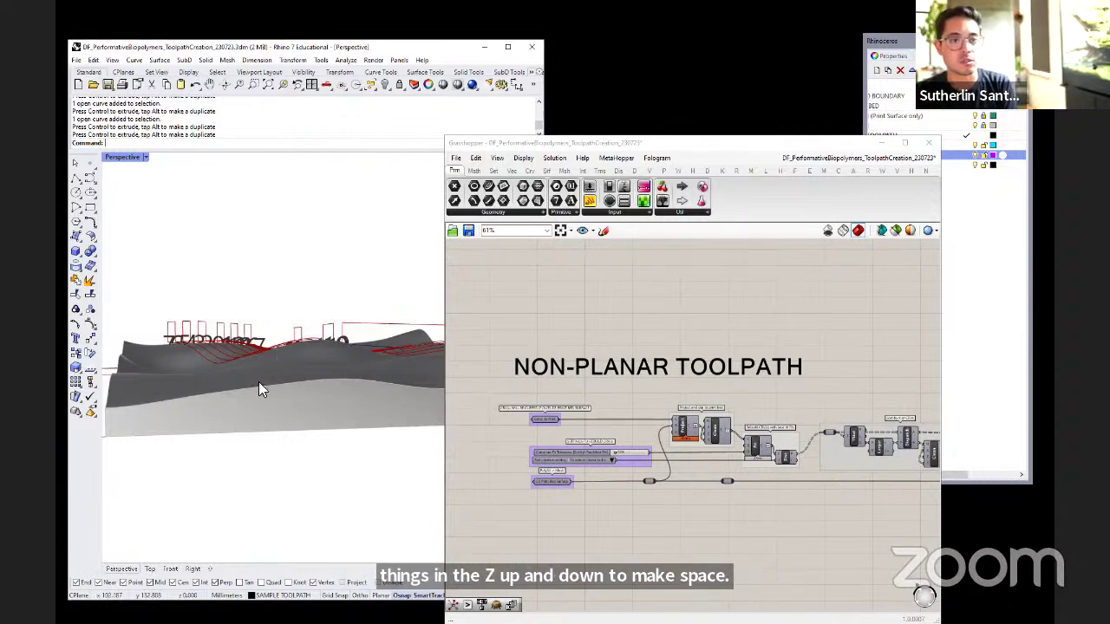
pyautogui.moveTo(267, 371); pyautogui.dragTo(330, 391, button='right')
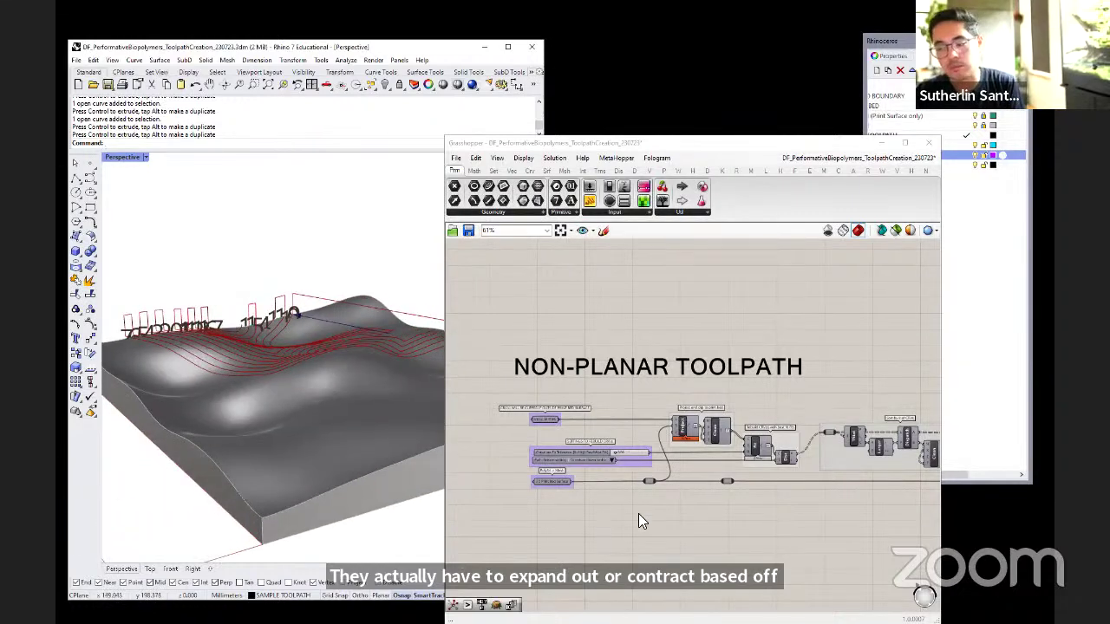
pyautogui.scroll(3, 671, 444)
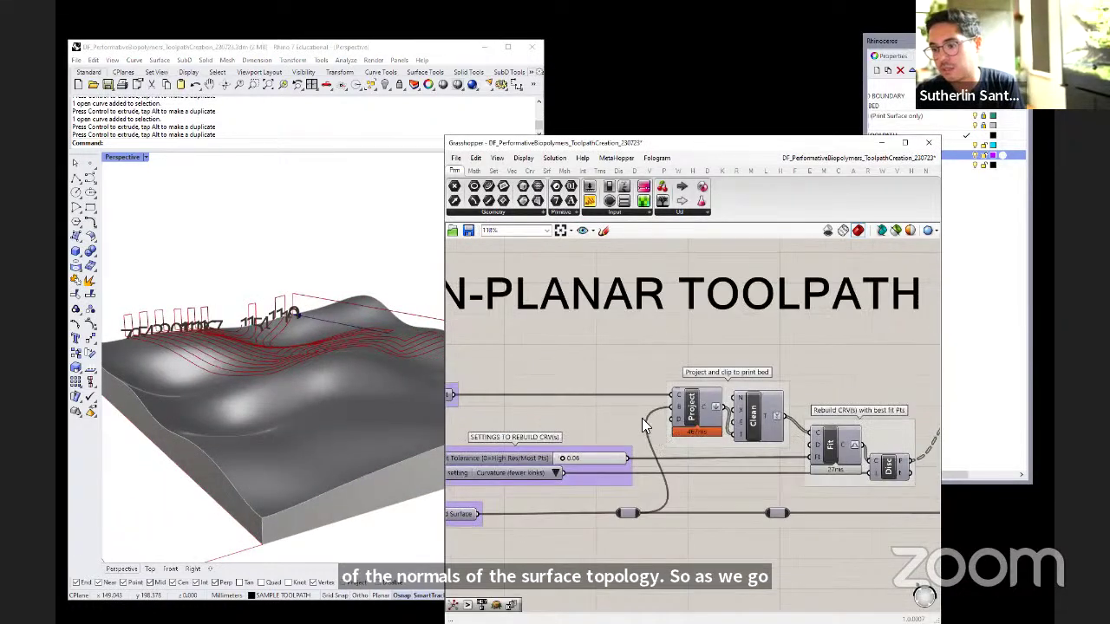
pyautogui.scroll(-1, 625, 419)
pyautogui.moveTo(239, 399); pyautogui.dragTo(303, 355, button='right')
pyautogui.scroll(-3, 302, 354)
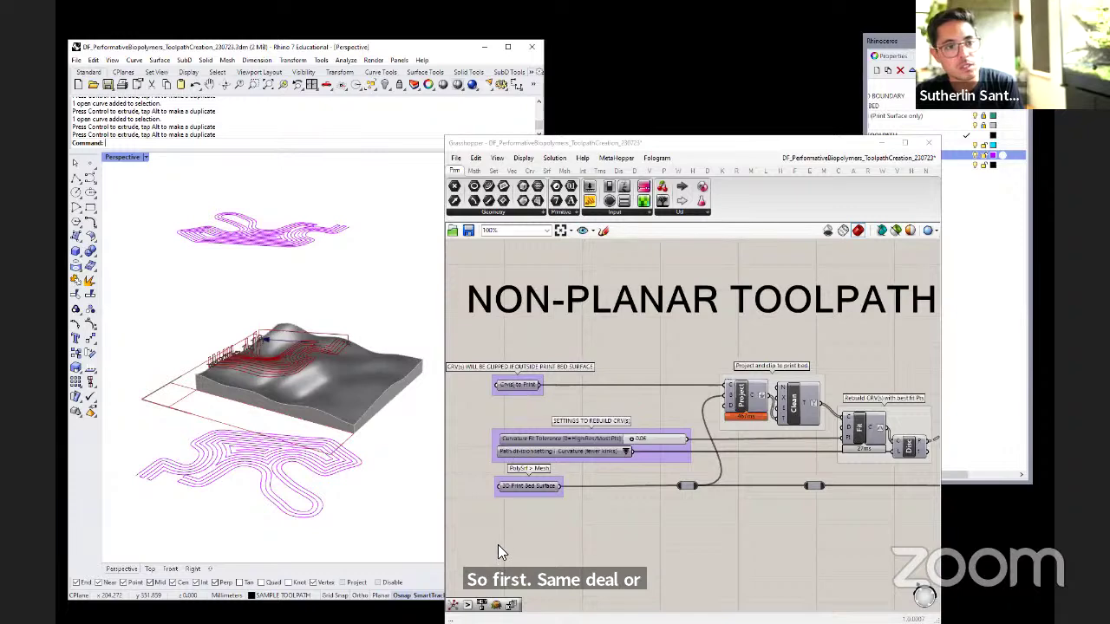
# - Compare the non-planar toolpath components with the planar ones, including the project, rebuild and sort groups
pyautogui.scroll(-3, 466, 472)
pyautogui.scroll(-3, 520, 437)
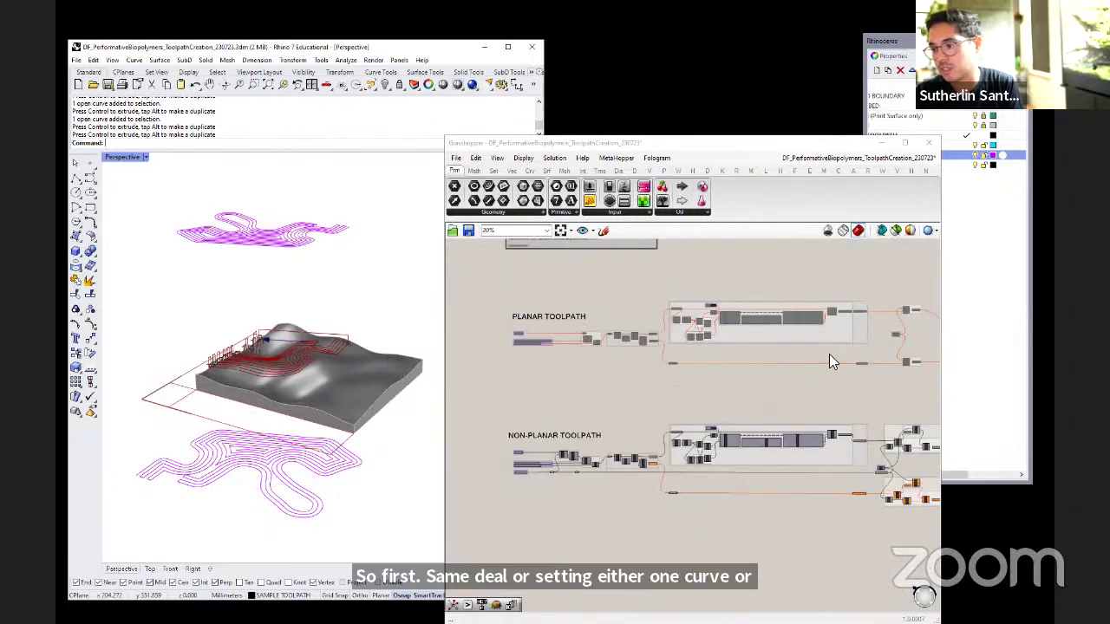
pyautogui.scroll(5, 533, 456)
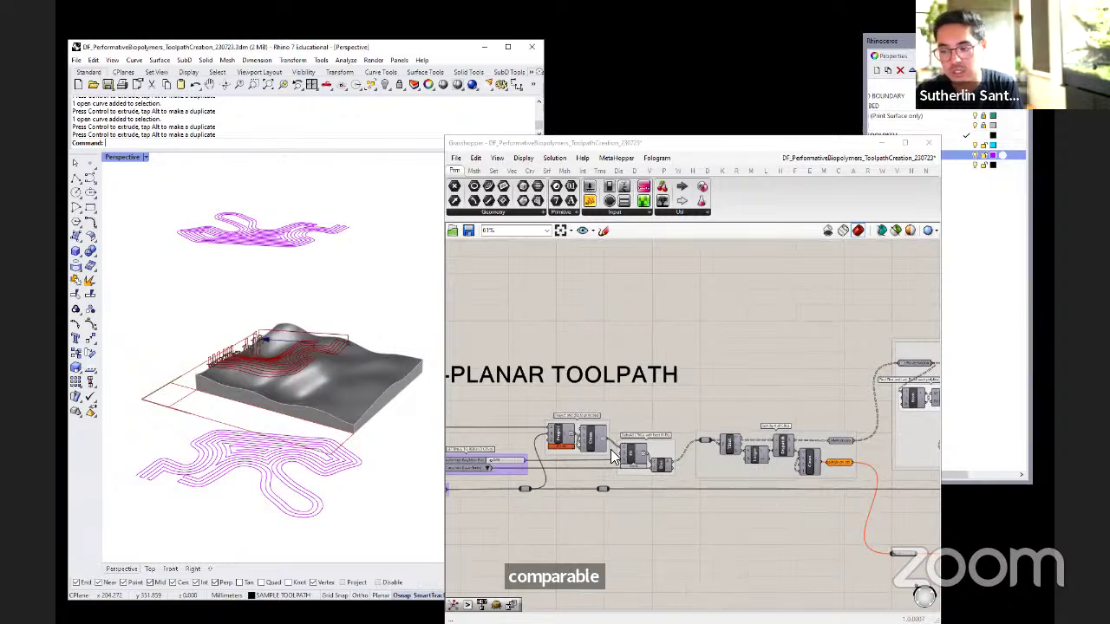
pyautogui.scroll(3, 551, 449)
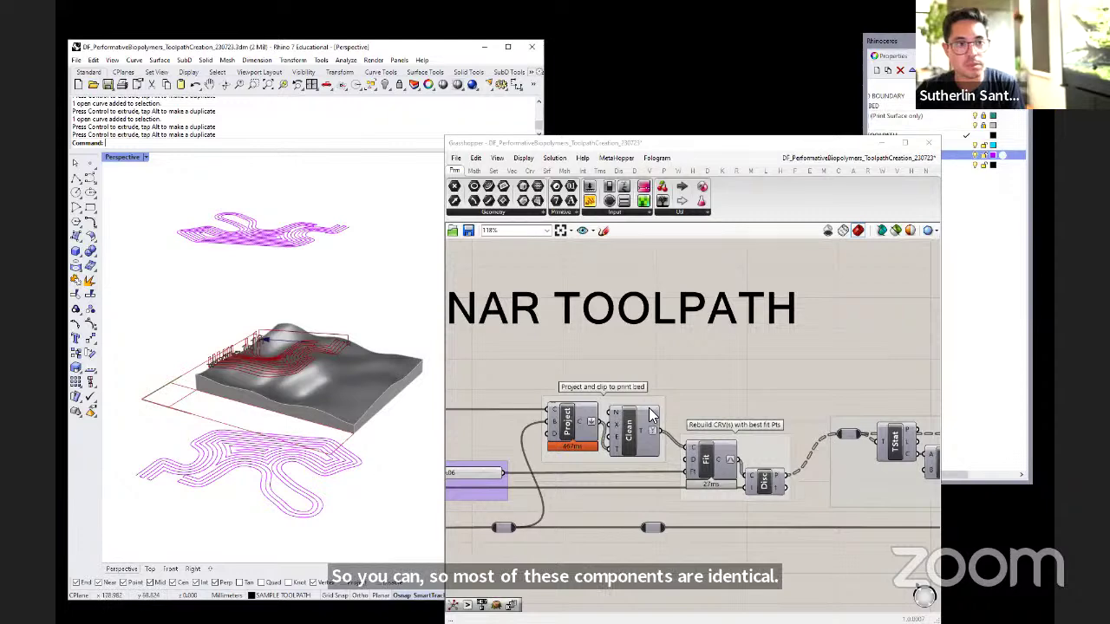
pyautogui.scroll(-4, 646, 414)
pyautogui.scroll(2, 569, 392)
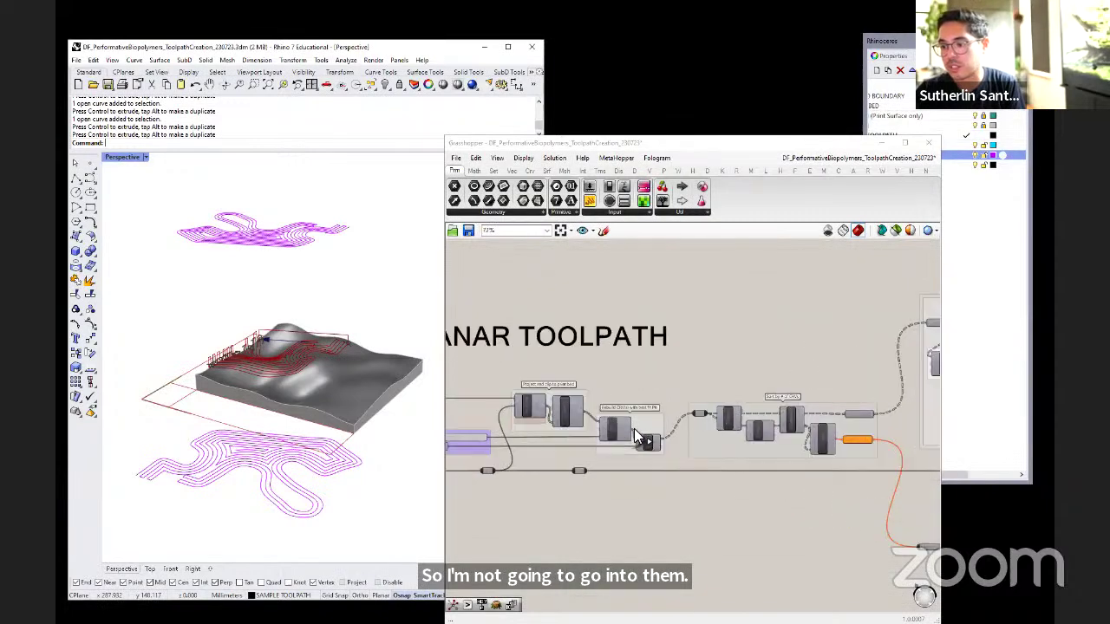
pyautogui.moveTo(468, 498); pyautogui.dragTo(652, 485, button='right')
pyautogui.scroll(4, 612, 487)
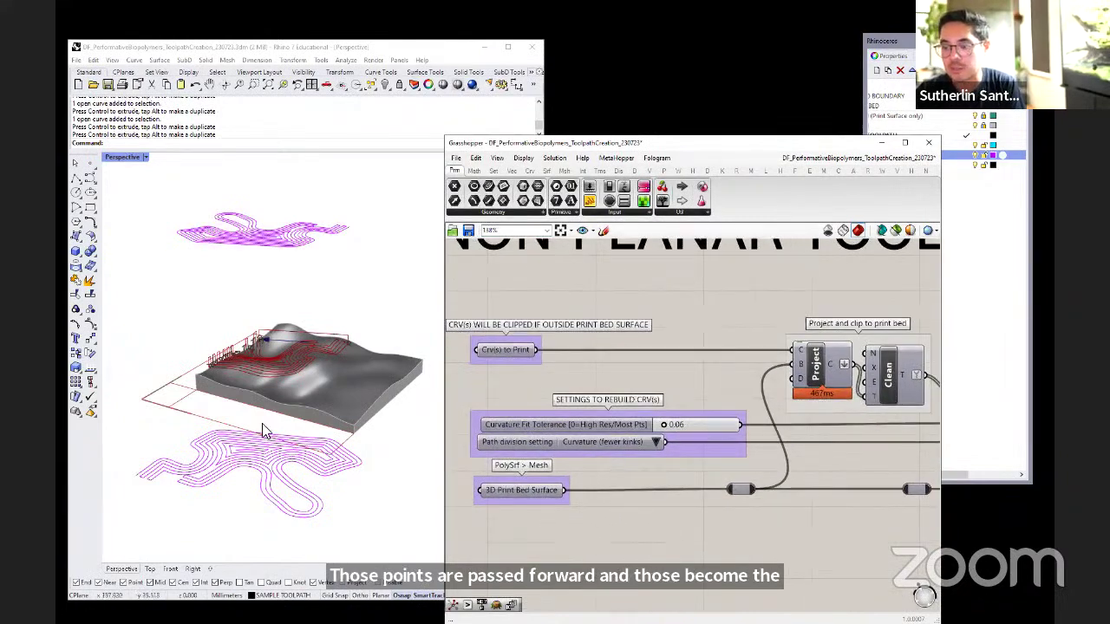
# - Turn on the preview of the multi-curve points output in the Sort by # of CRVs group
pyautogui.moveTo(270, 426); pyautogui.dragTo(265, 407, button='right')
pyautogui.scroll(5, 263, 388)
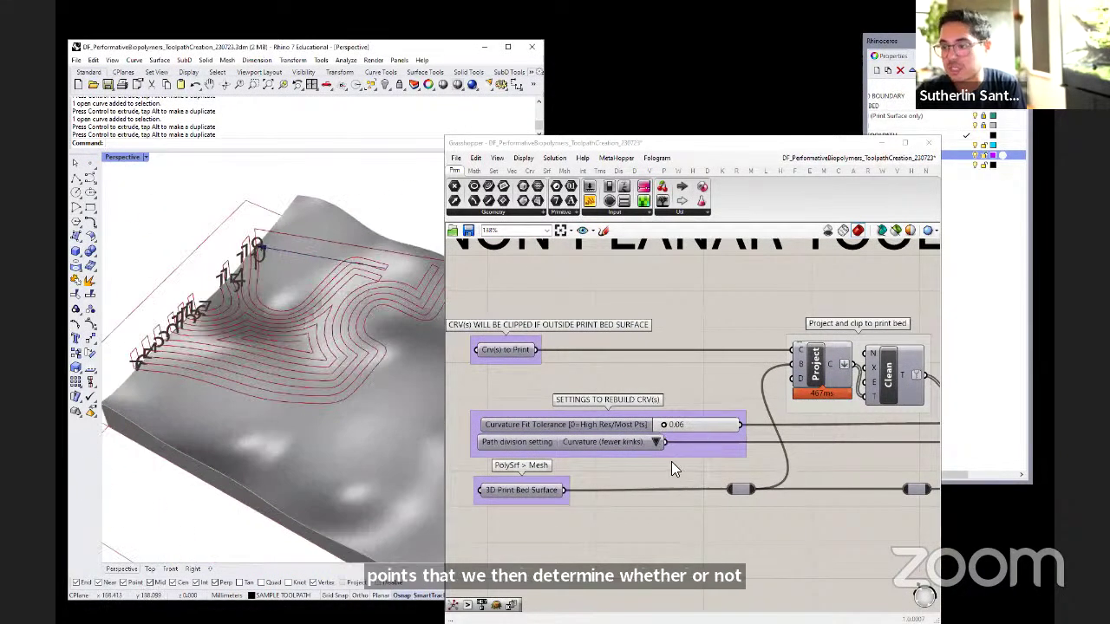
pyautogui.scroll(-4, 671, 461)
pyautogui.scroll(1, 806, 425)
pyautogui.scroll(1, 805, 438)
pyautogui.click(807, 401)
pyautogui.rightClick(806, 401)
pyautogui.click(834, 425)
pyautogui.click(800, 359)
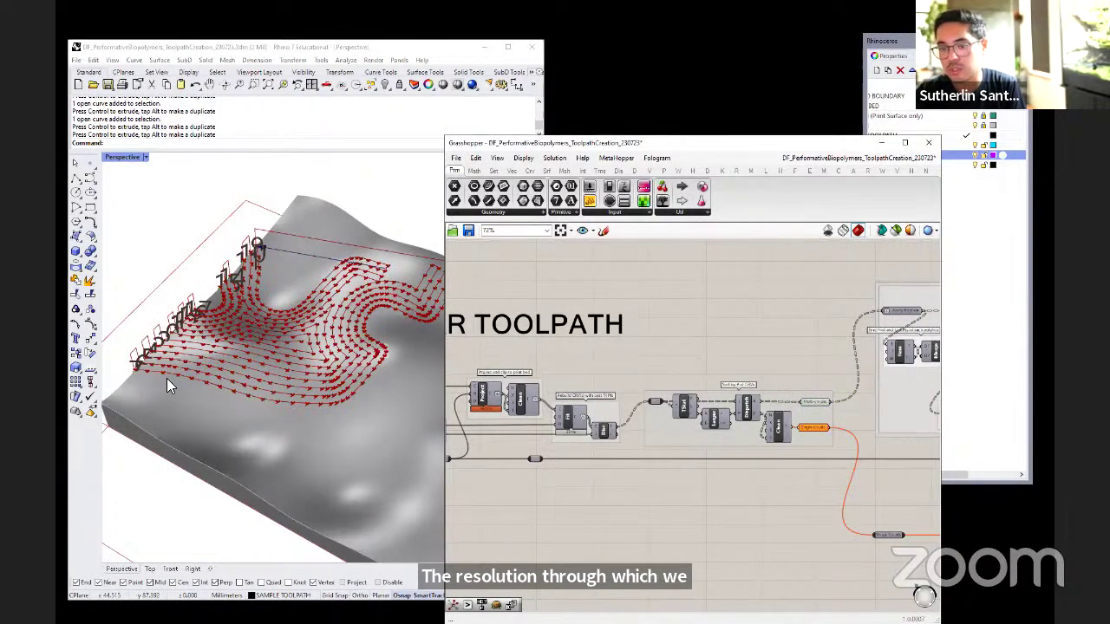
pyautogui.scroll(-5, 236, 397)
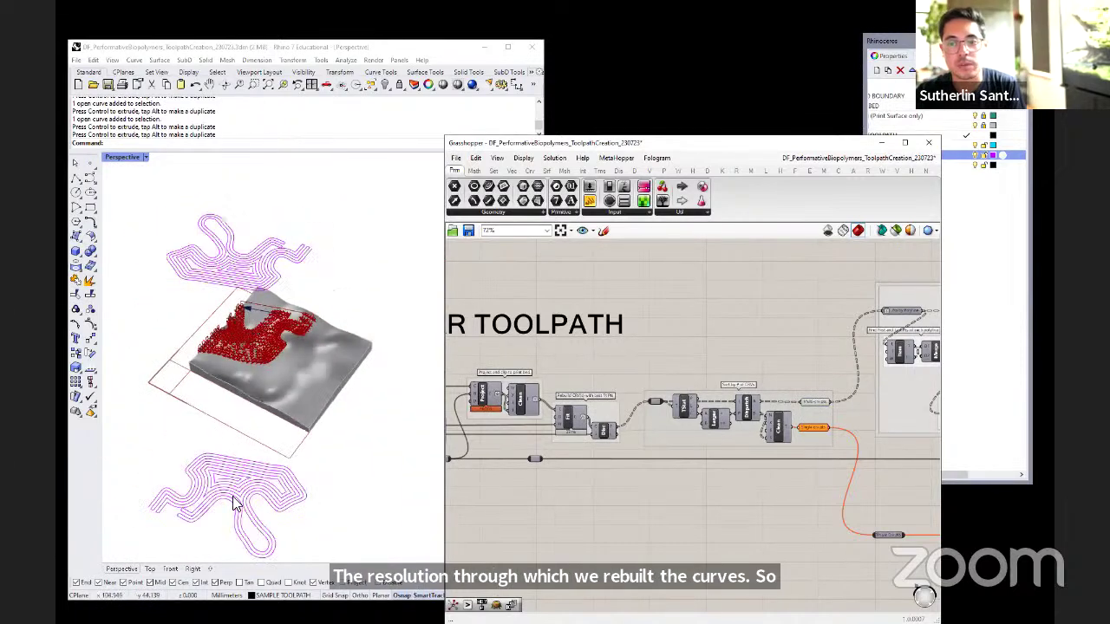
# - Inspect the sample curve above the bed and the points along its separate clipped projected segments
pyautogui.click(247, 479)
pyautogui.click(282, 381)
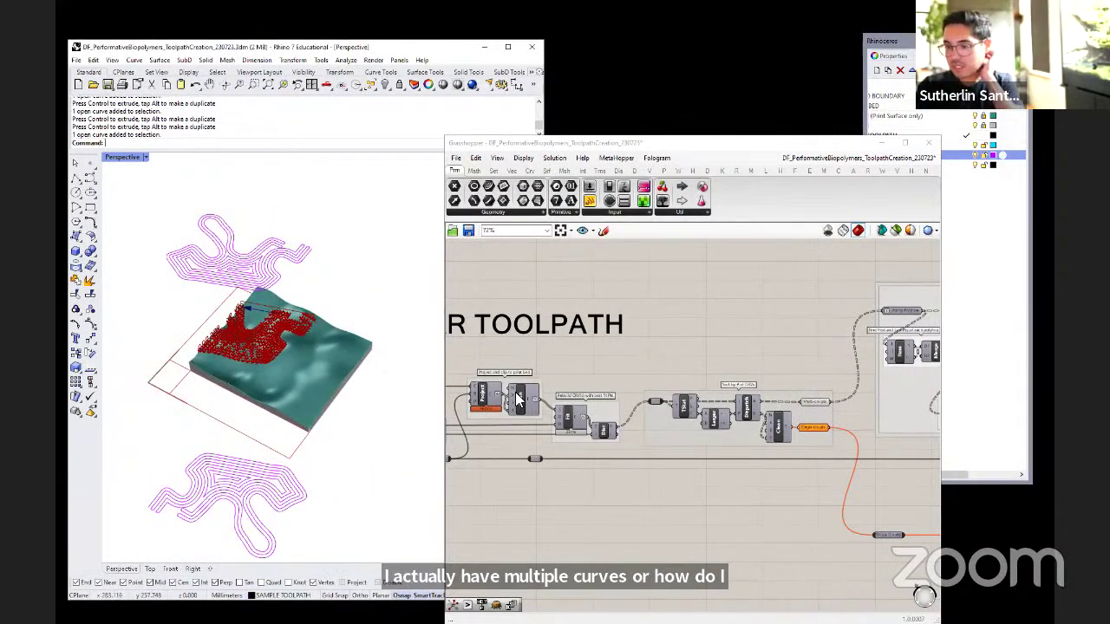
pyautogui.moveTo(704, 358); pyautogui.dragTo(822, 348, button='right')
pyautogui.click(239, 267)
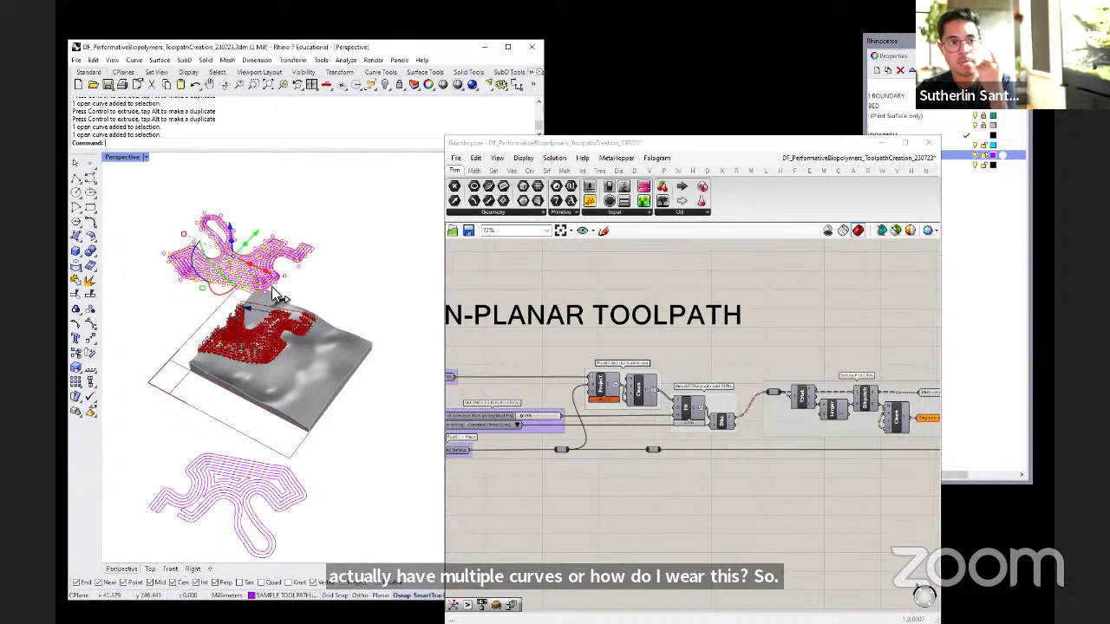
pyautogui.click(280, 359)
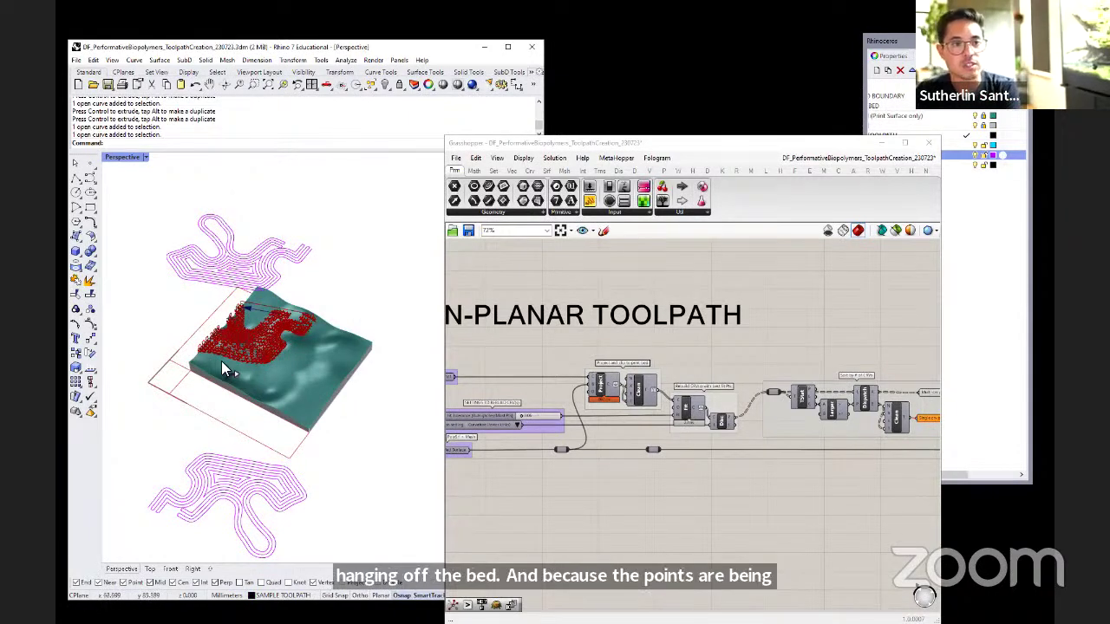
pyautogui.scroll(5, 218, 347)
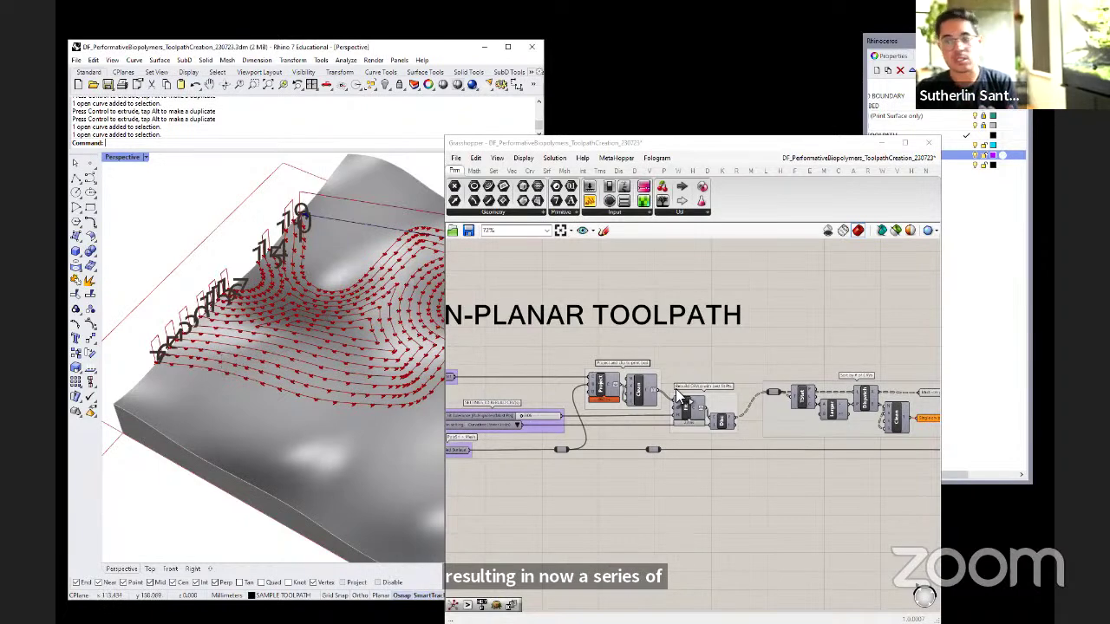
pyautogui.scroll(-2, 611, 418)
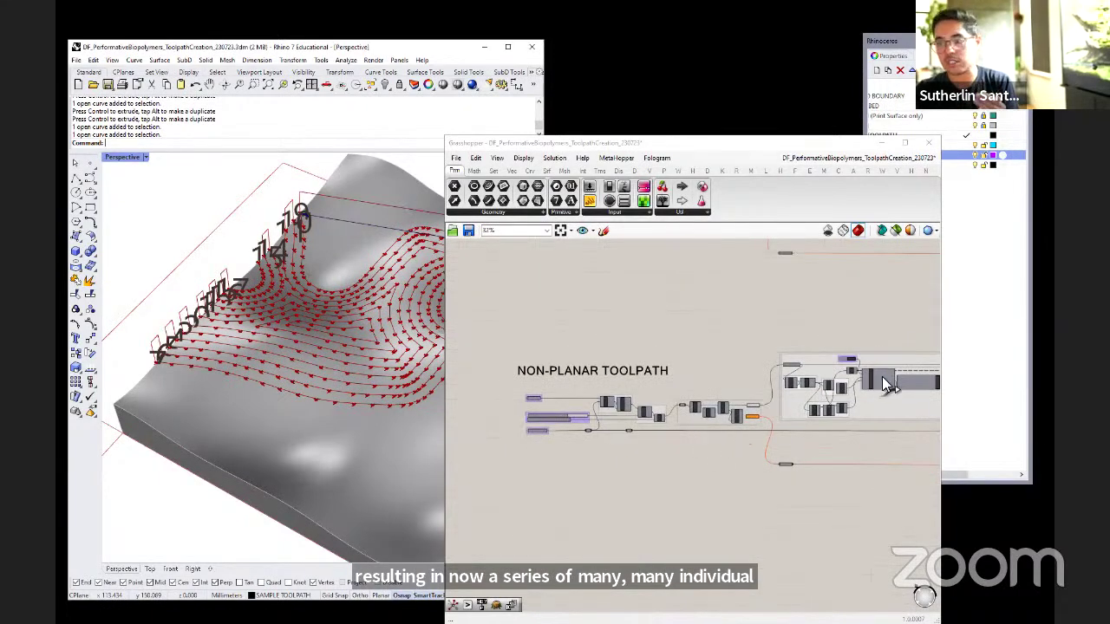
pyautogui.scroll(-5, 228, 343)
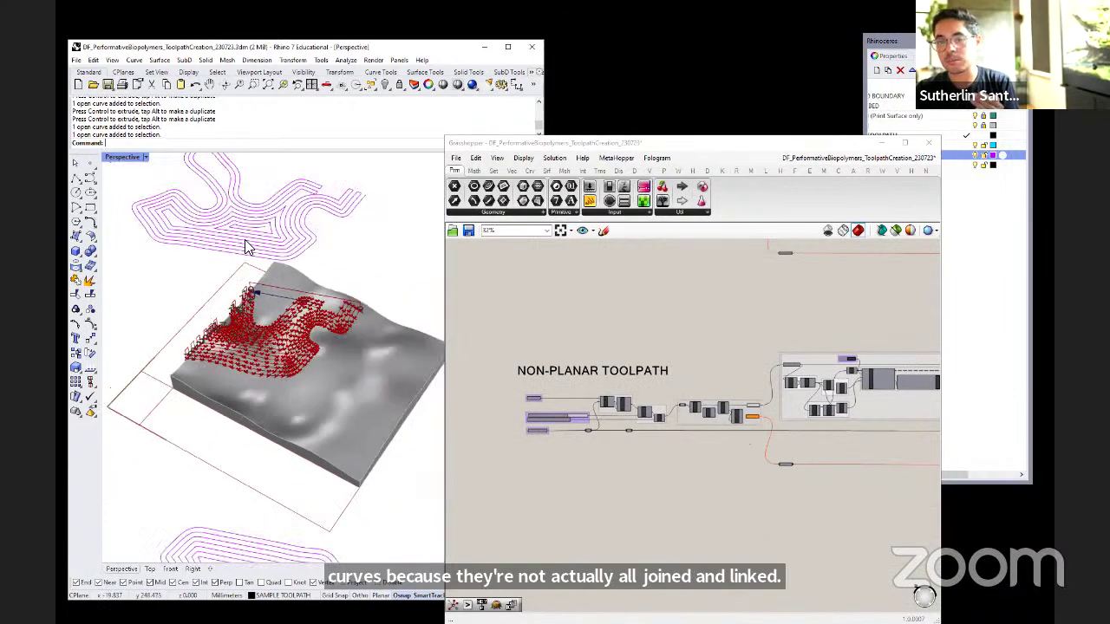
# - Move the raised sample curve sideways so its whole projection lies inside the 3D print bed
pyautogui.click(270, 274)
pyautogui.moveTo(270, 302); pyautogui.dragTo(352, 316, button='right')
pyautogui.click(733, 496)
pyautogui.moveTo(806, 443); pyautogui.dragTo(706, 452, button='right')
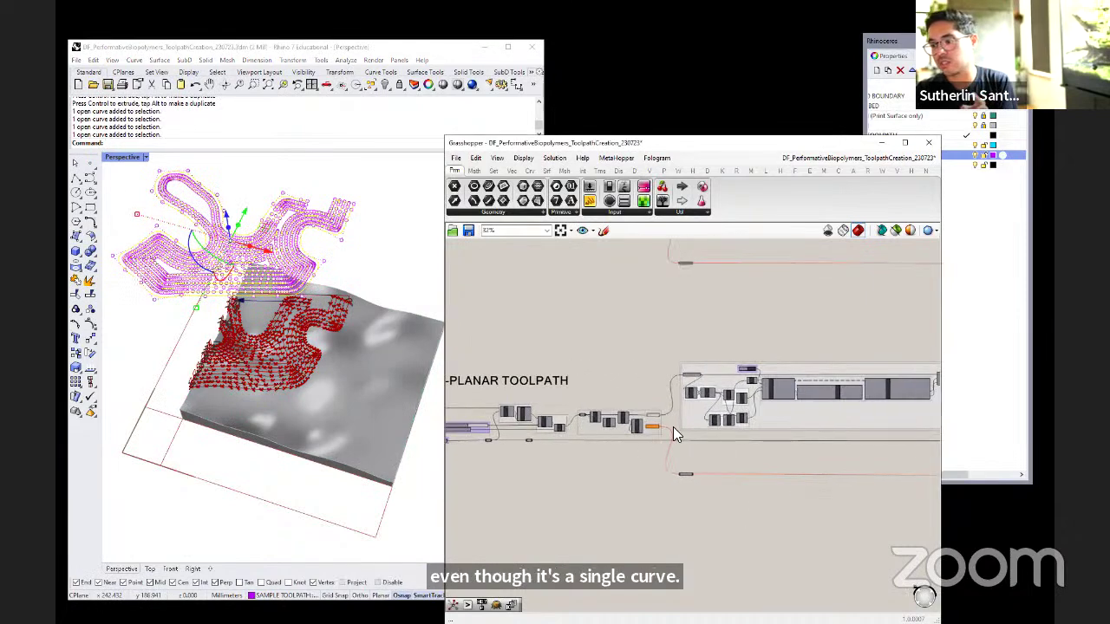
pyautogui.moveTo(205, 285); pyautogui.dragTo(277, 343, button='right')
pyautogui.moveTo(277, 342)
pyautogui.mouseDown()
pyautogui.moveTo(307, 343)
pyautogui.moveTo(295, 346)
pyautogui.mouseUp()
pyautogui.moveTo(278, 351); pyautogui.dragTo(267, 381, button='right')
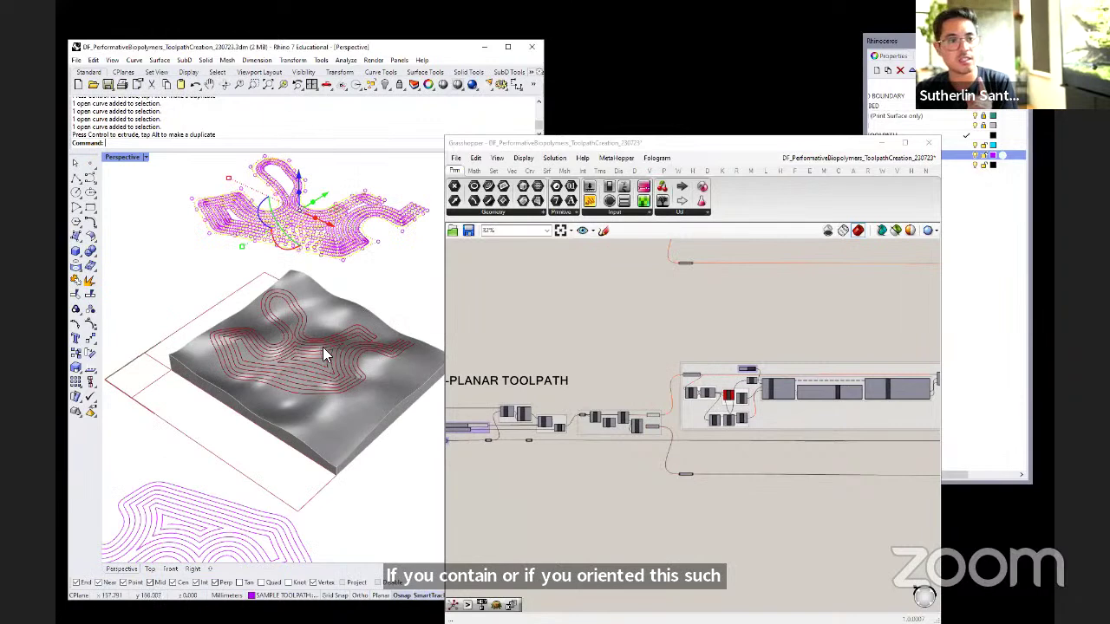
pyautogui.scroll(2, 347, 329)
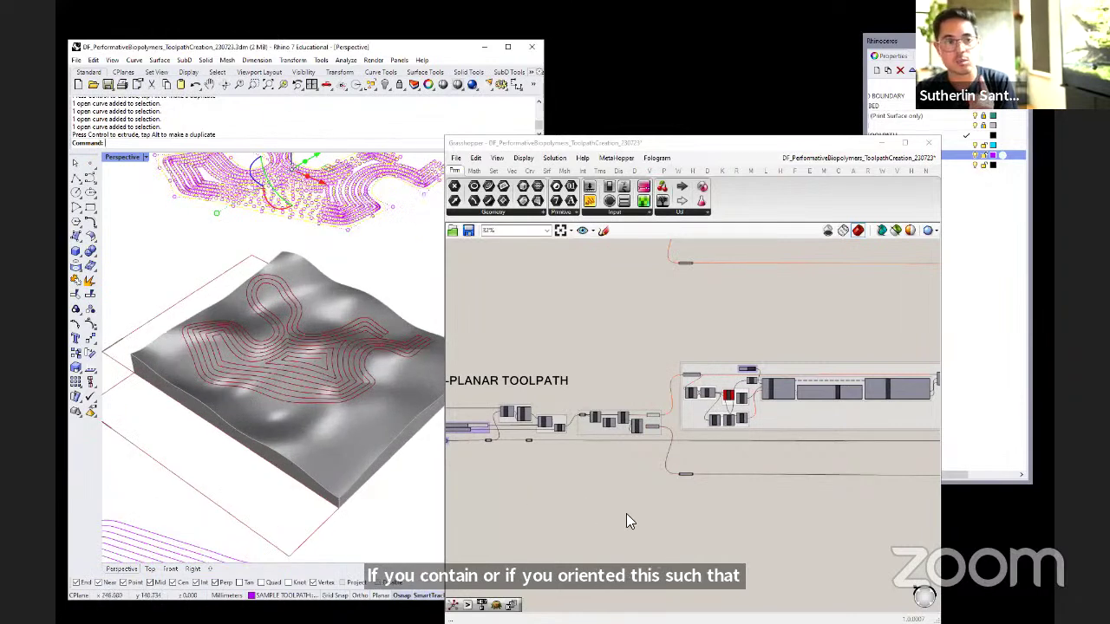
# - Turn on the preview of the single-curve points output in the non-planar Sort by # of CRVs group
pyautogui.scroll(2, 630, 518)
pyautogui.scroll(2, 596, 383)
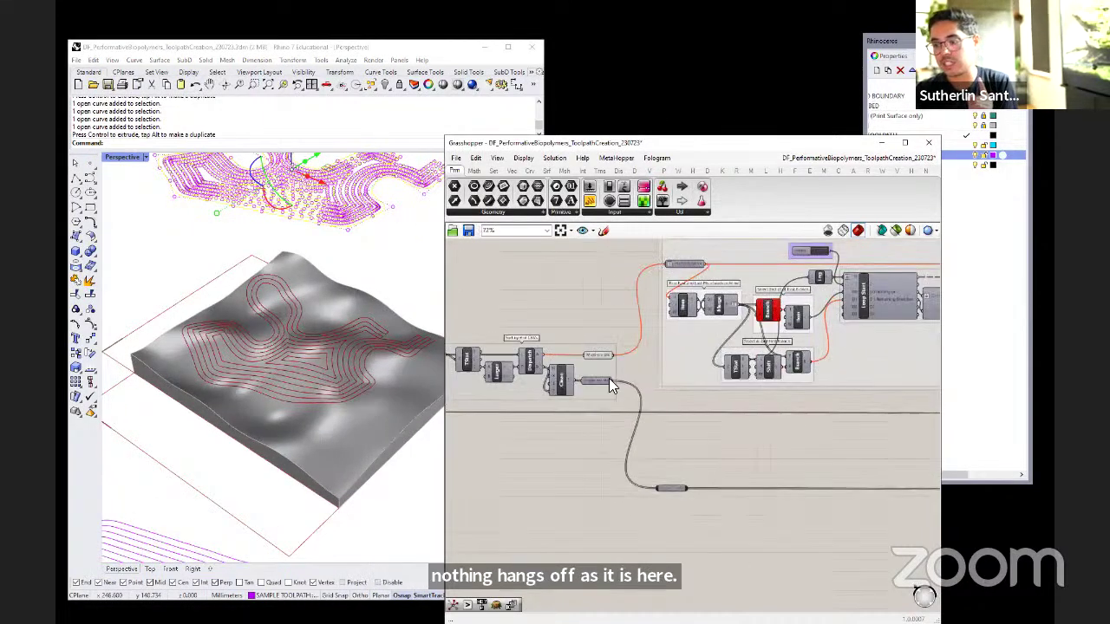
pyautogui.scroll(-2, 722, 515)
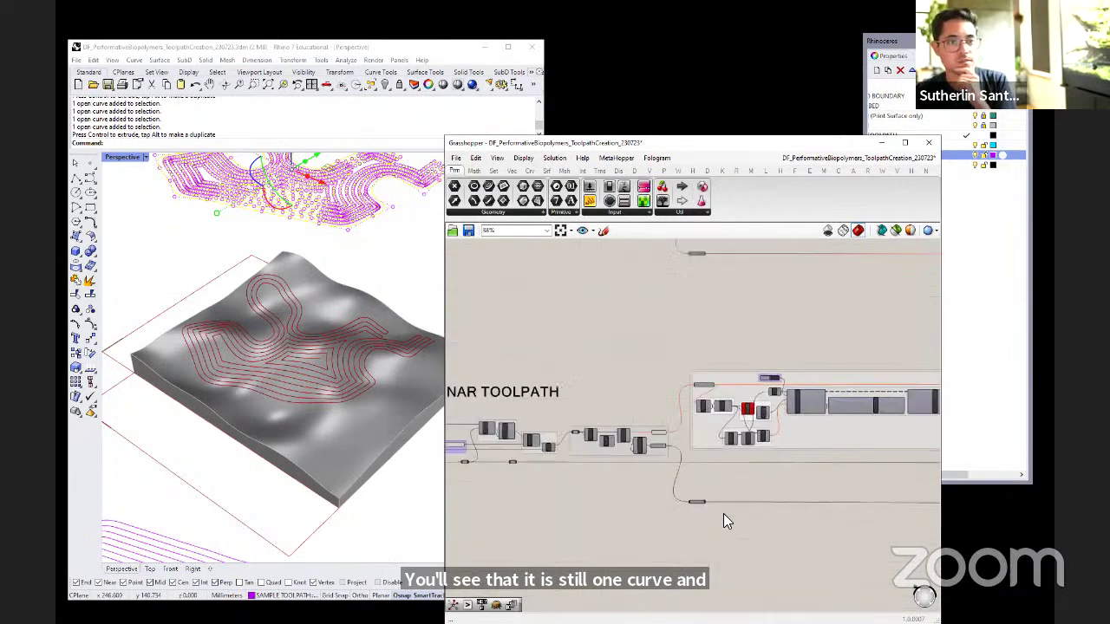
pyautogui.moveTo(549, 540); pyautogui.dragTo(664, 532, button='right')
pyautogui.scroll(5, 669, 459)
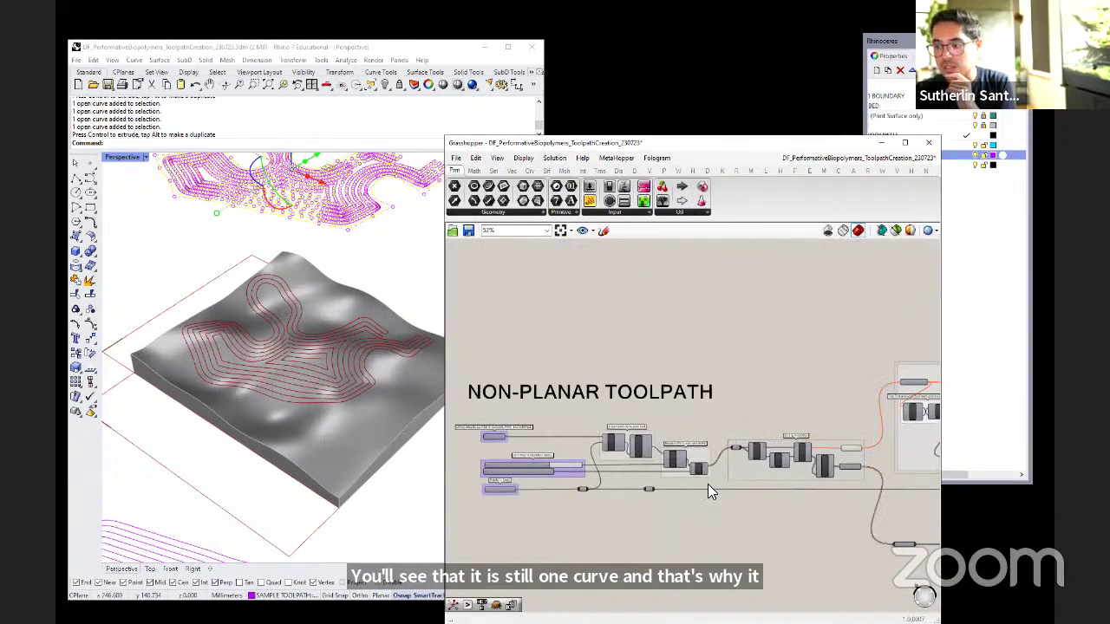
pyautogui.moveTo(485, 470); pyautogui.dragTo(587, 445, button='right')
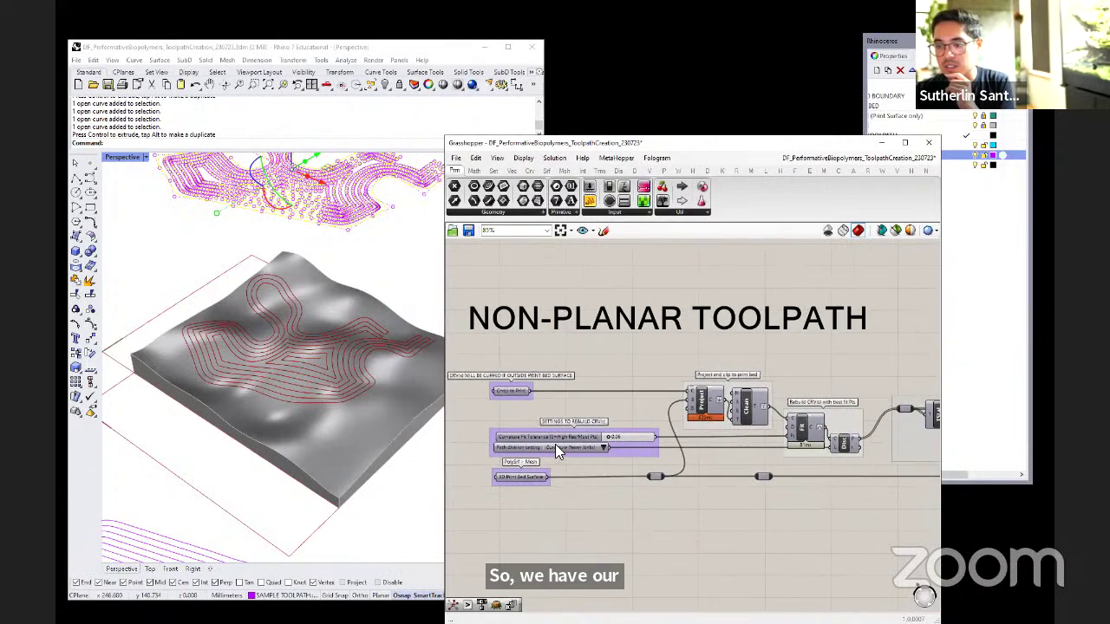
pyautogui.hscroll(6, 557, 445)
pyautogui.click(808, 446)
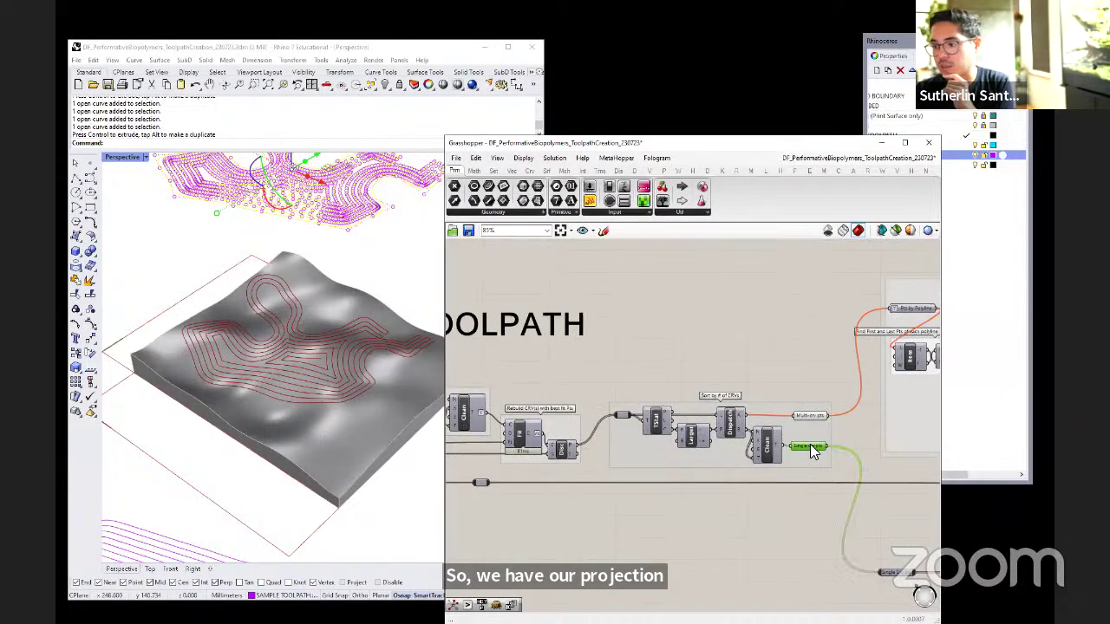
pyautogui.rightClick(809, 445)
pyautogui.click(828, 424)
pyautogui.click(797, 531)
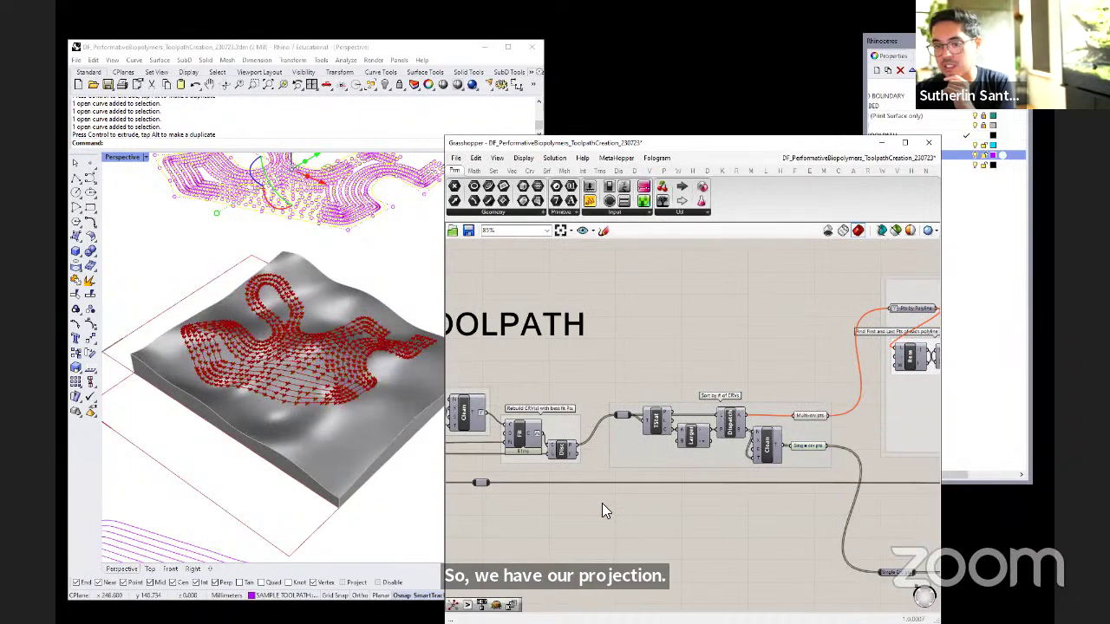
pyautogui.moveTo(286, 407); pyautogui.dragTo(335, 419, button='right')
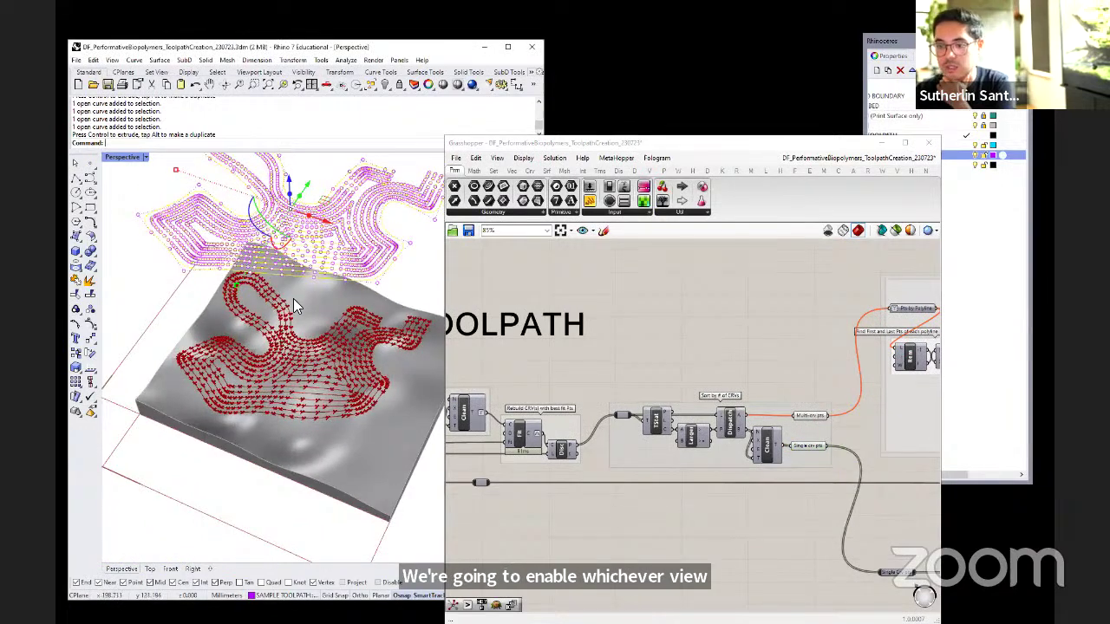
pyautogui.scroll(3, 351, 410)
pyautogui.scroll(-3, 754, 460)
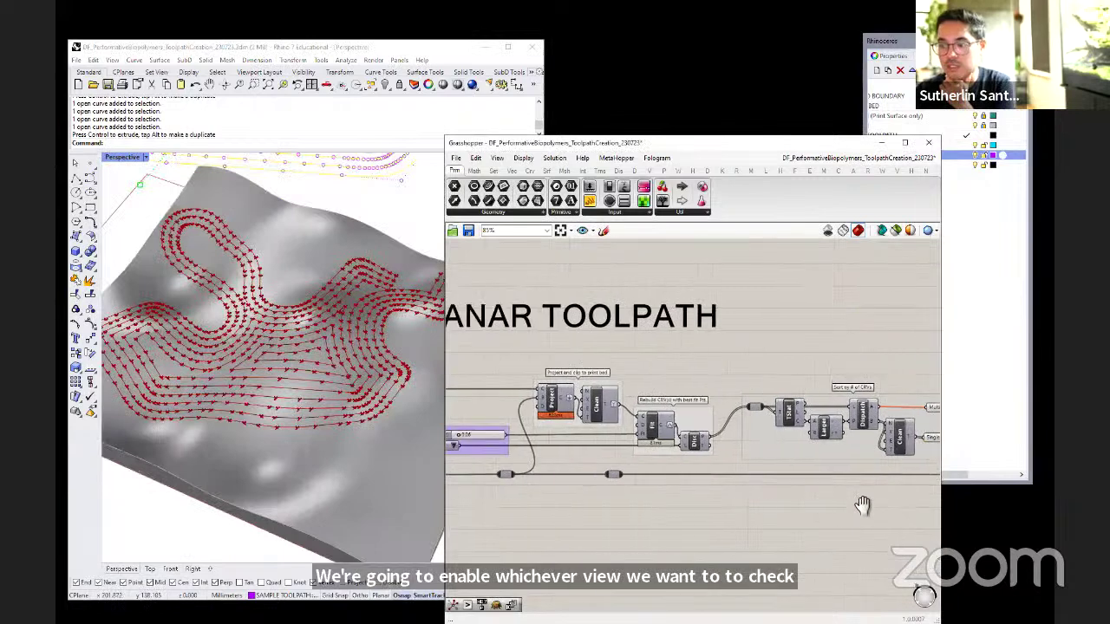
# - Check the path division options for rebuilding the curves, using Curvature (fewer kinks), and inspect the points on the bed
pyautogui.scroll(5, 543, 465)
pyautogui.click(661, 423)
pyautogui.click(678, 431)
pyautogui.click(661, 423)
pyautogui.click(689, 436)
pyautogui.moveTo(310, 408); pyautogui.dragTo(304, 327, button='right')
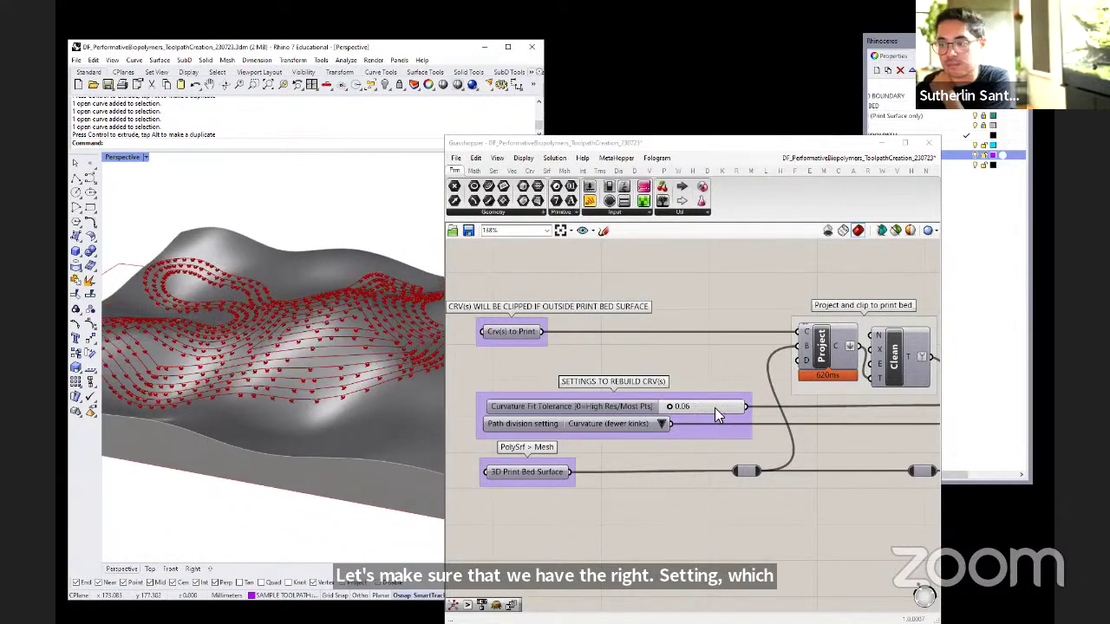
# - Move the Grasshopper window clear of the Rhino viewport and inspect the spacing of the projected curve's points on the bed
pyautogui.click(665, 523)
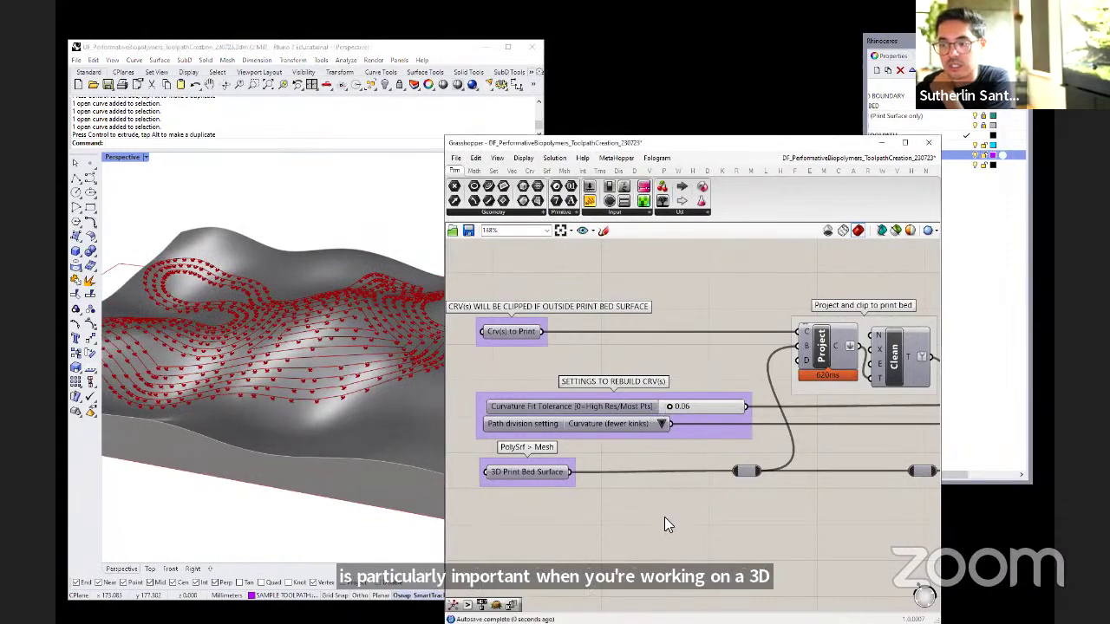
pyautogui.moveTo(598, 146); pyautogui.dragTo(700, 125)
pyautogui.moveTo(217, 330); pyautogui.dragTo(311, 329, button='right')
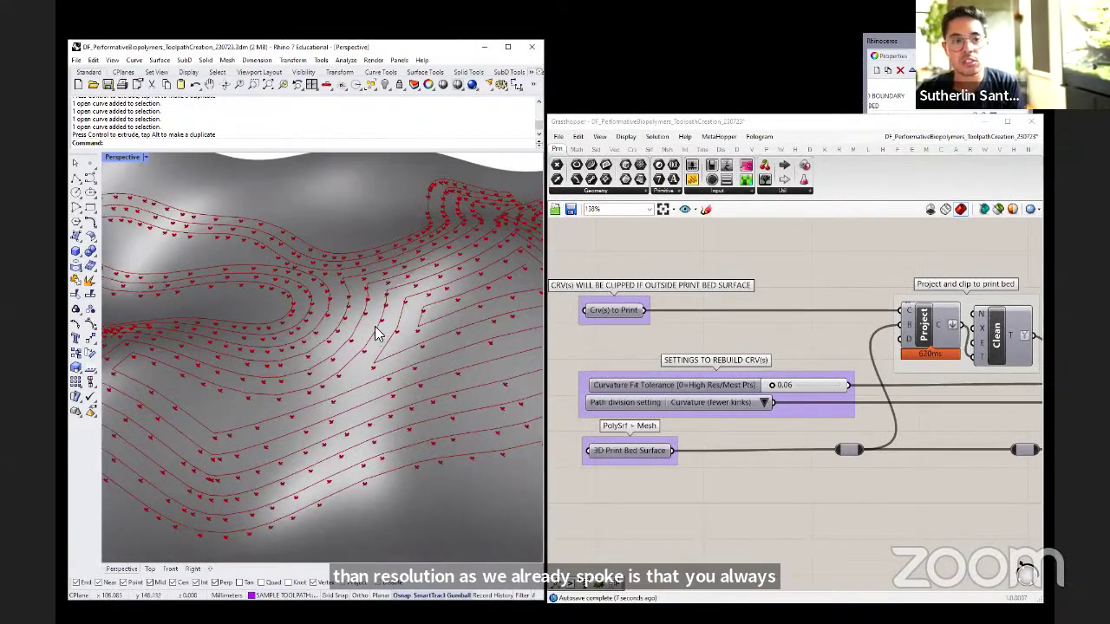
pyautogui.scroll(-5, 309, 321)
pyautogui.scroll(3, 404, 318)
# - Set the Curvature Fit Tolerance to 1.00 and inspect the coarsely rebuilt toolpath on the bed surface
pyautogui.moveTo(767, 385); pyautogui.dragTo(846, 382)
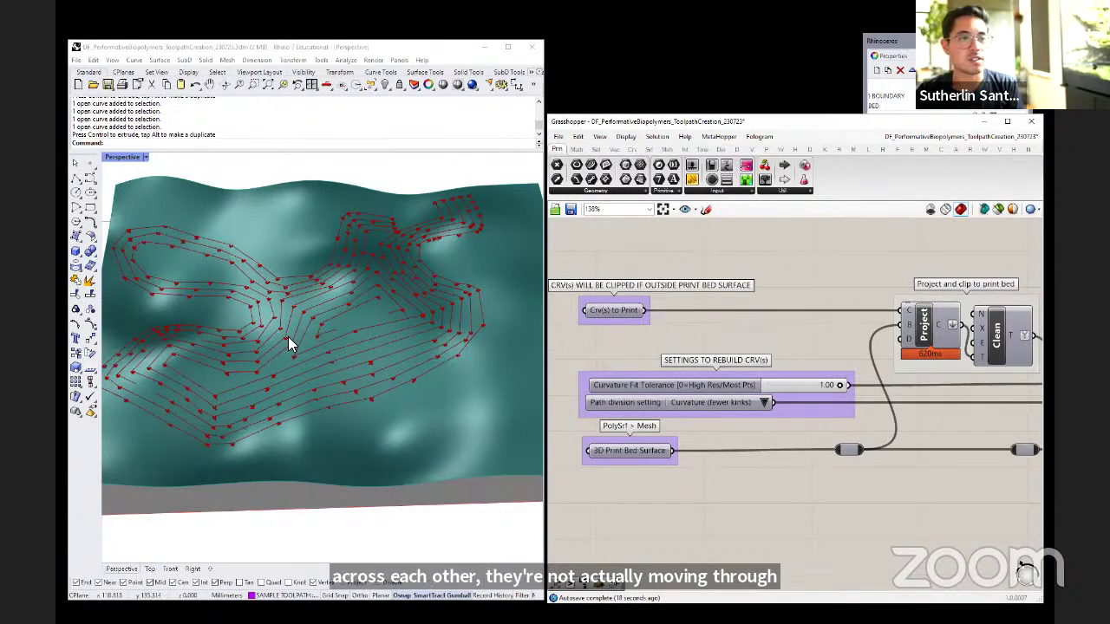
pyautogui.moveTo(366, 354); pyautogui.dragTo(295, 364, button='right')
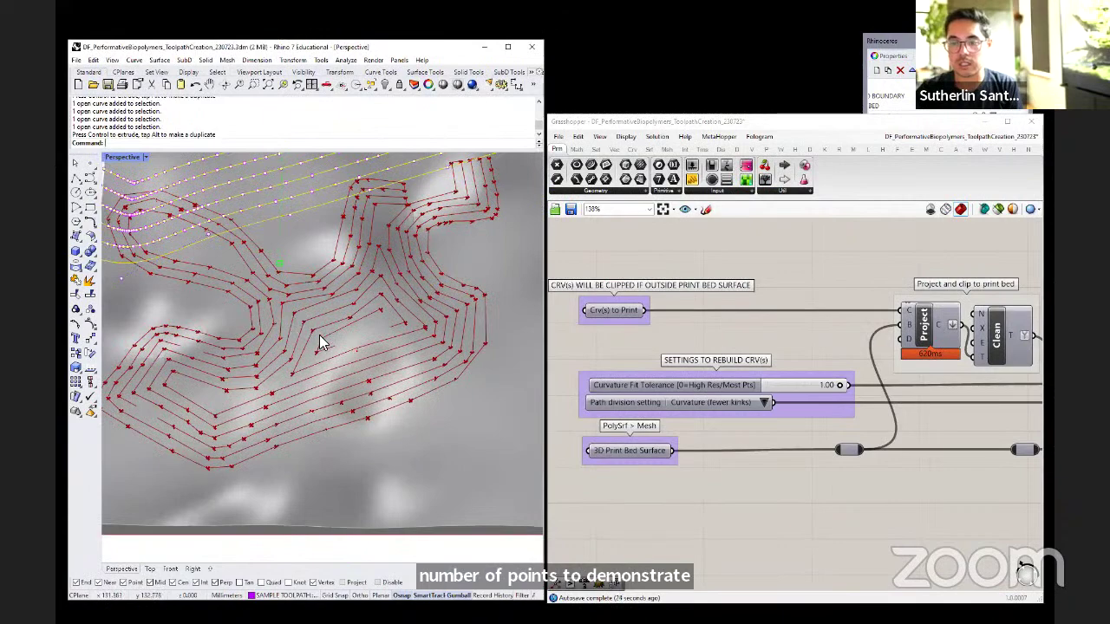
pyautogui.scroll(3, 319, 337)
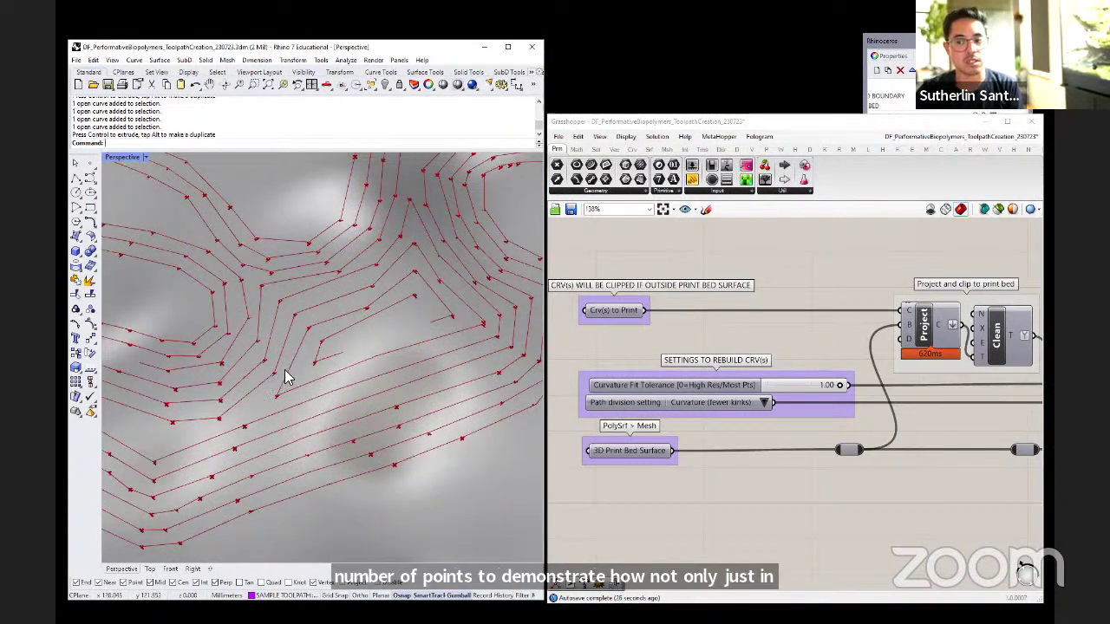
pyautogui.moveTo(386, 343); pyautogui.dragTo(384, 287, button='right')
pyautogui.scroll(3, 420, 260)
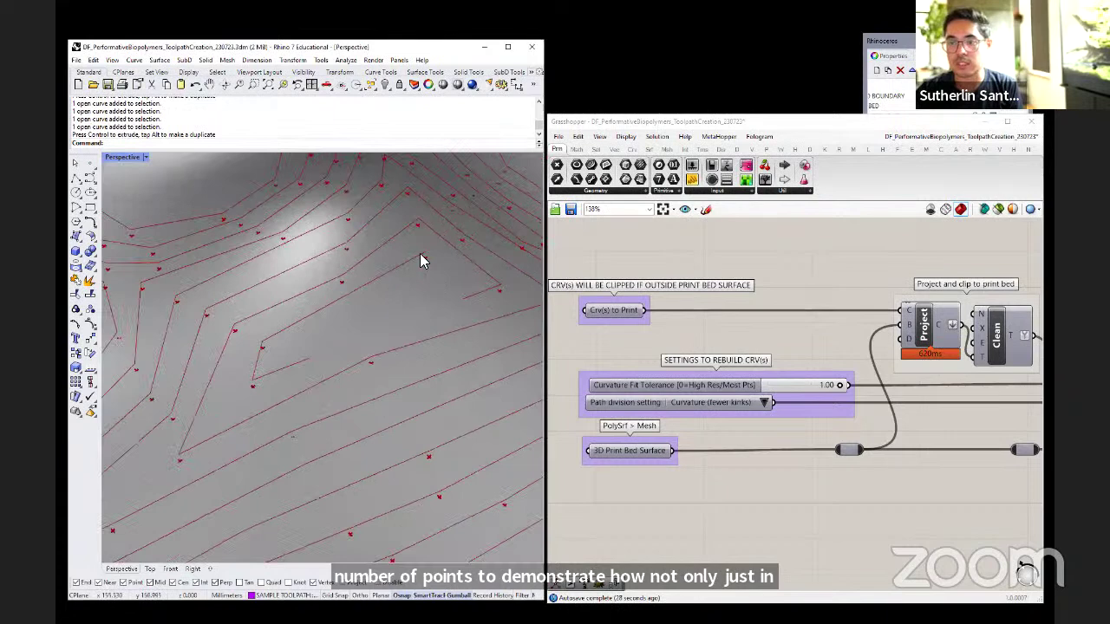
# - Switch the Perspective viewport to Ghosted display and examine where the coarse toolpath passes through the print bed
pyautogui.click(118, 156)
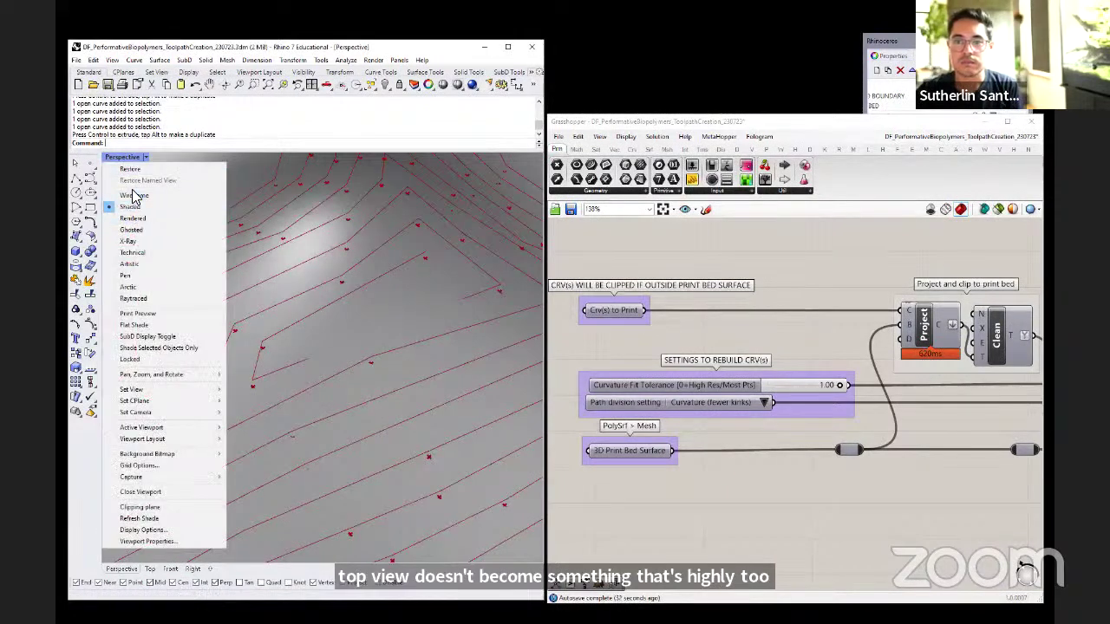
pyautogui.click(131, 229)
pyautogui.moveTo(360, 357); pyautogui.dragTo(351, 394, button='right')
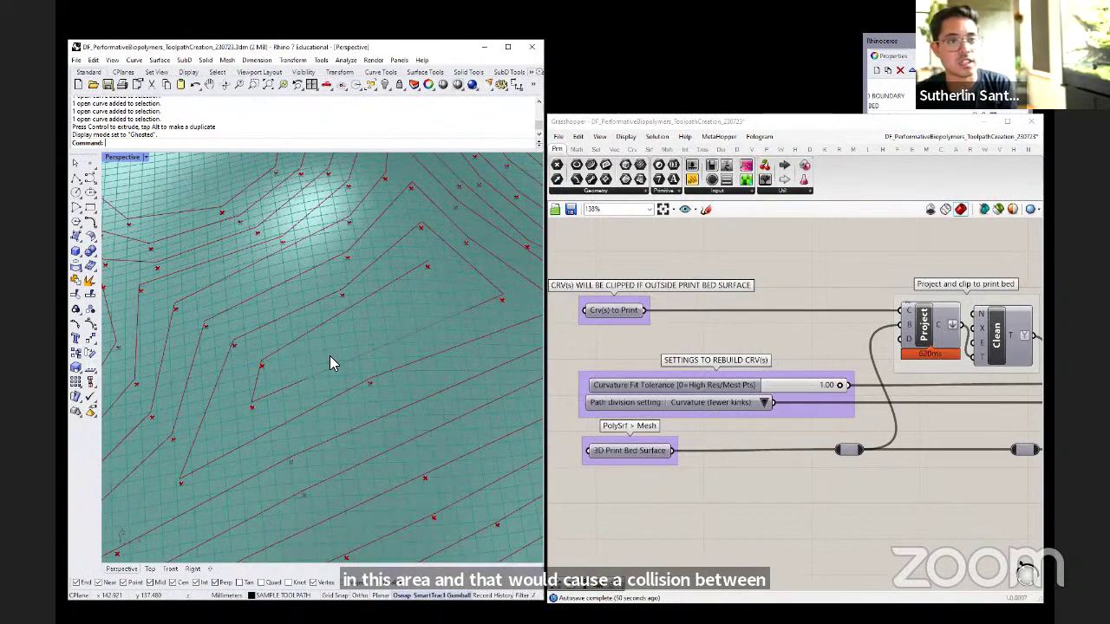
pyautogui.moveTo(338, 362); pyautogui.dragTo(674, 460, button='right')
# - Try a Curvature Fit Tolerance of 0.00, set it to 0.05, and check the rebuilt toolpath against the bed
pyautogui.moveTo(840, 387); pyautogui.dragTo(770, 386)
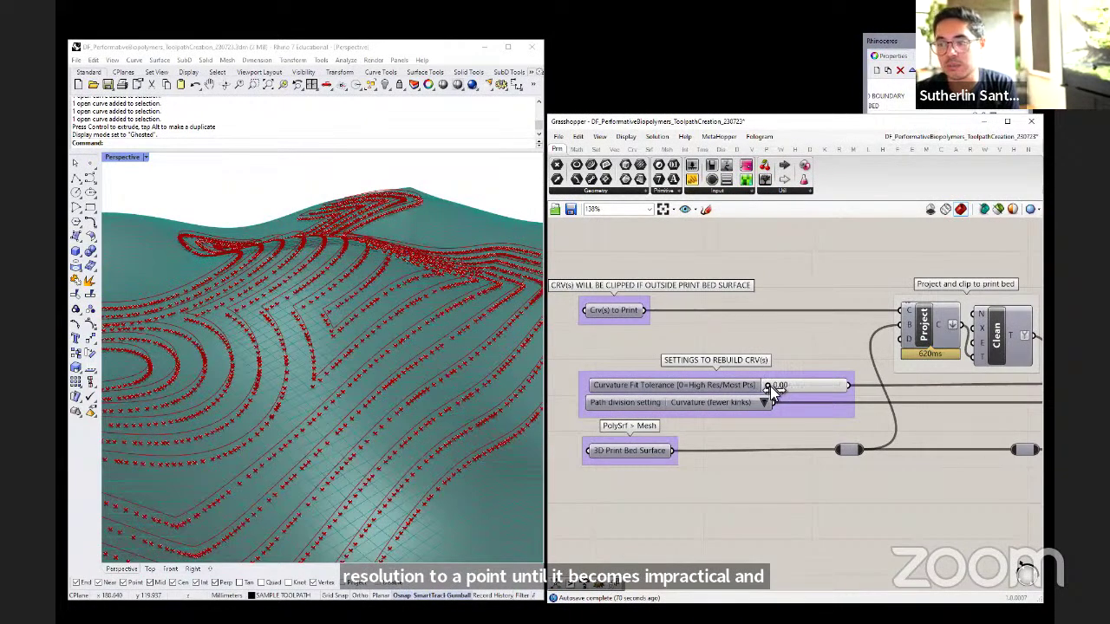
pyautogui.moveTo(771, 386); pyautogui.dragTo(775, 389)
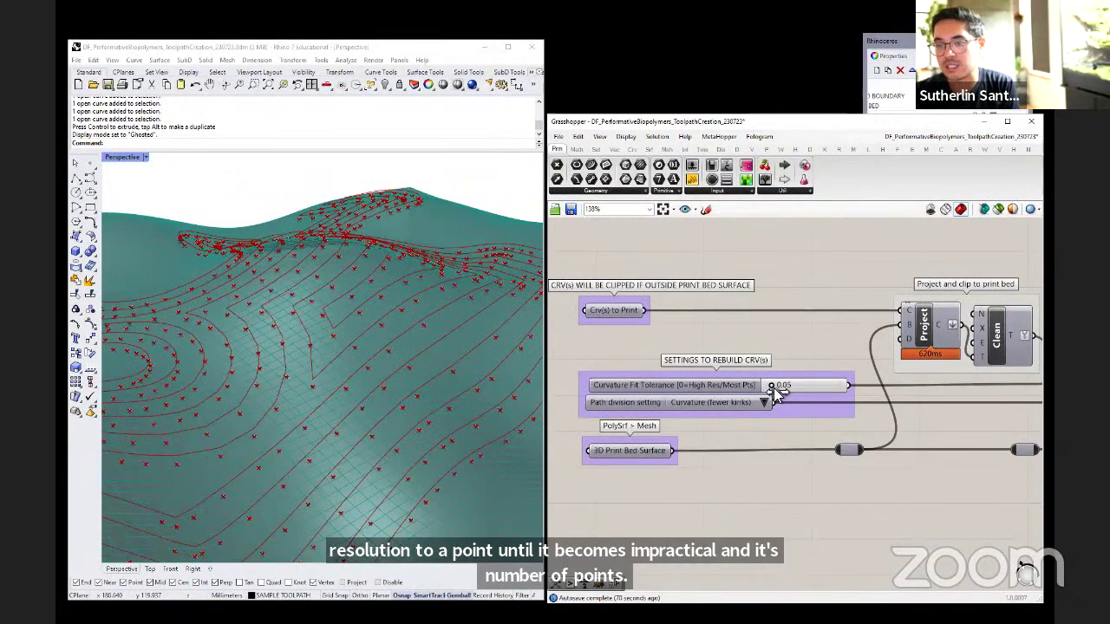
pyautogui.moveTo(350, 341); pyautogui.dragTo(296, 347, button='right')
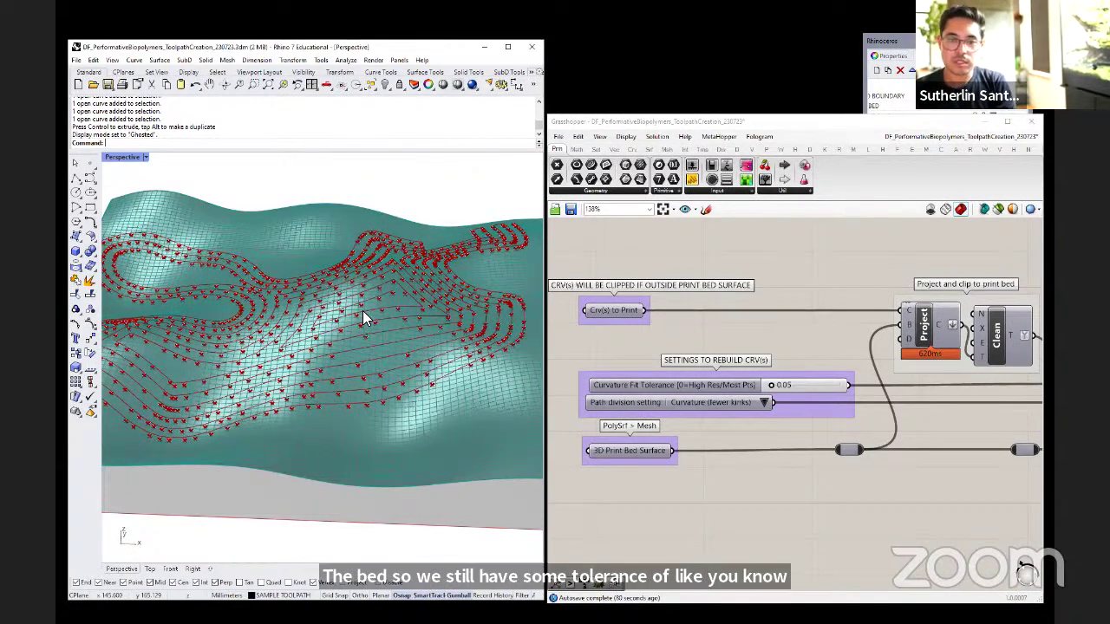
# - Turn off the previews of the single-curve and multi-curve points outputs in the Sort by # of CRVs group
pyautogui.moveTo(348, 321); pyautogui.dragTo(381, 364, button='right')
pyautogui.scroll(-2, 735, 430)
pyautogui.moveTo(901, 417); pyautogui.dragTo(835, 401, button='right')
pyautogui.click(836, 403)
pyautogui.rightClick(836, 403)
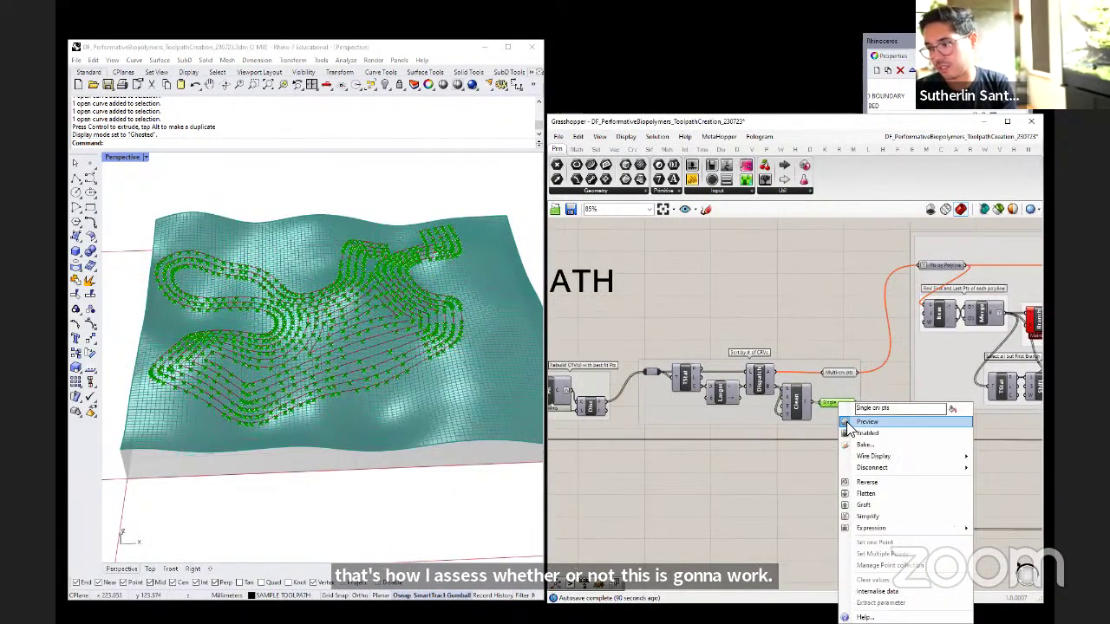
pyautogui.click(787, 503)
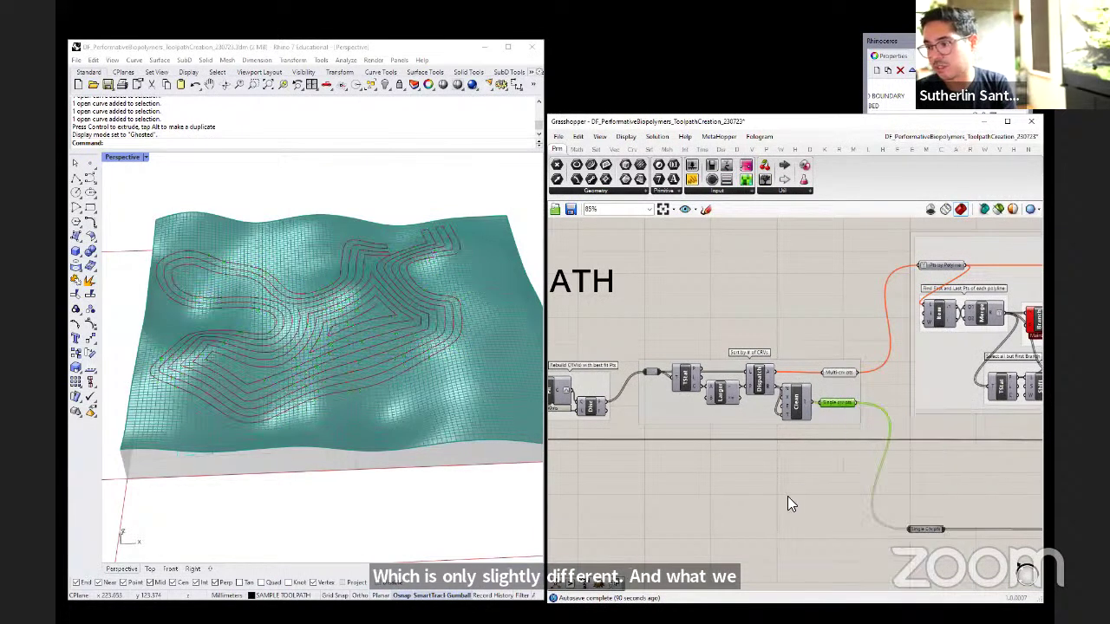
pyautogui.rightClick(842, 378)
pyautogui.click(824, 443)
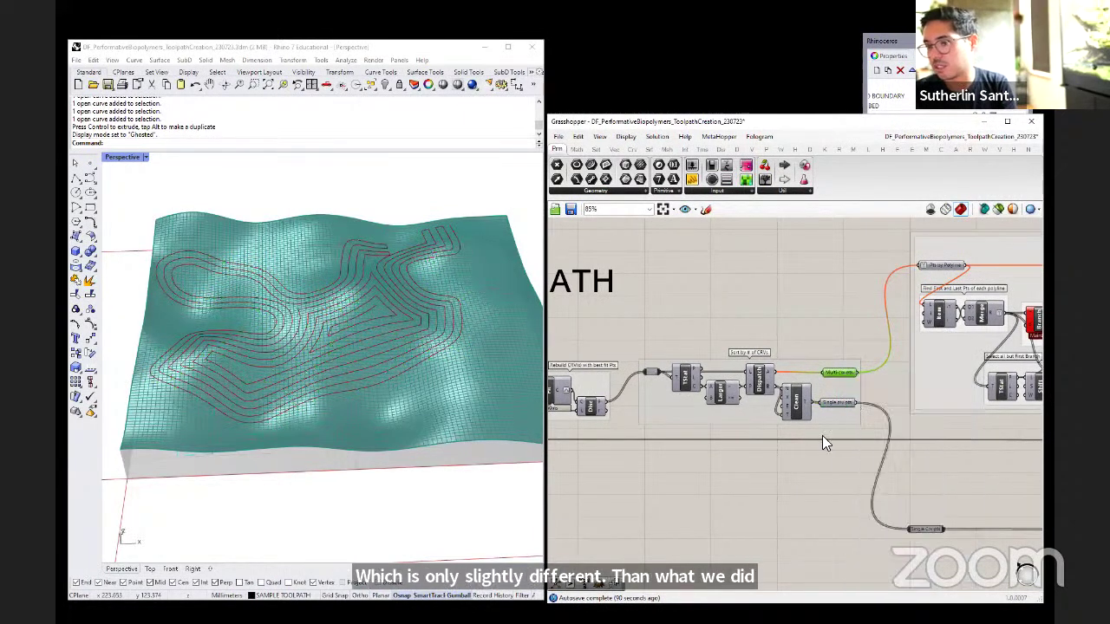
# - Move the raised sample curve sideways so it extends partly beyond the print bed edge
pyautogui.scroll(-5, 706, 403)
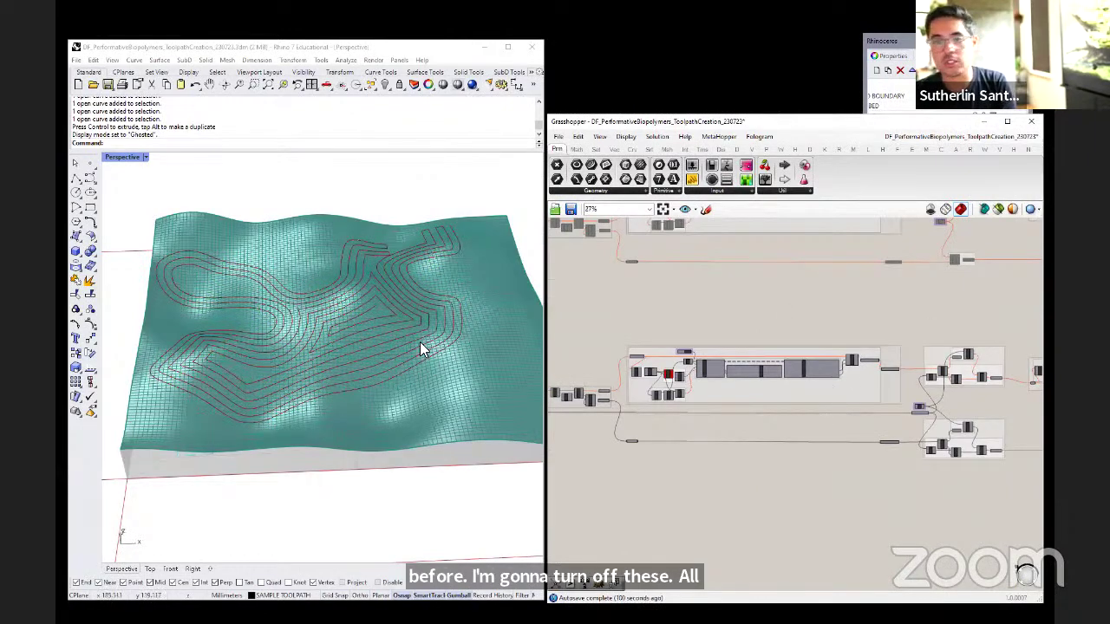
pyautogui.scroll(-5, 336, 350)
pyautogui.click(369, 297)
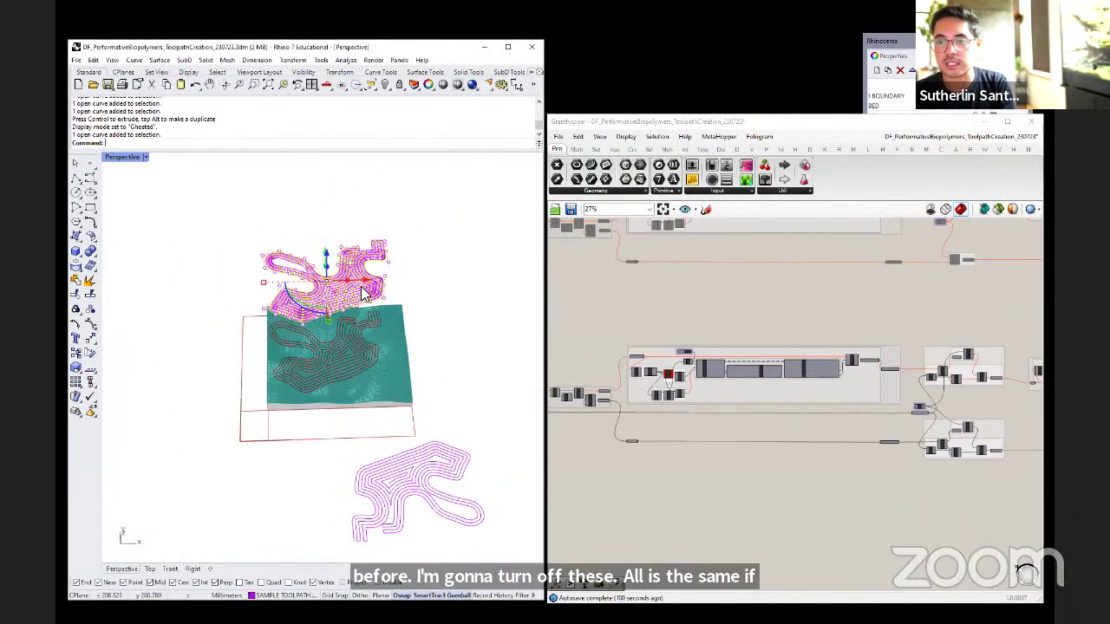
pyautogui.moveTo(365, 283); pyautogui.dragTo(421, 279)
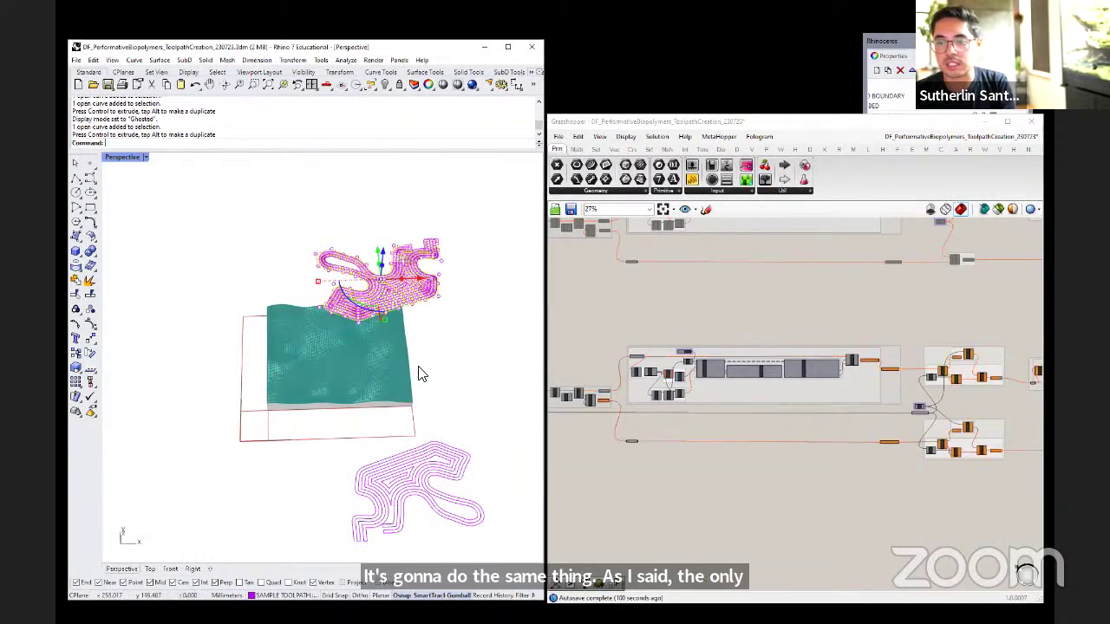
pyautogui.press('Escape')
# - Move the second sample curve from in front of the print bed to over it and raise it above the surface
pyautogui.click(432, 484)
pyautogui.moveTo(412, 453); pyautogui.dragTo(396, 322)
pyautogui.moveTo(396, 322)
pyautogui.mouseDown(button='right')
pyautogui.moveTo(428, 303)
pyautogui.moveTo(402, 304)
pyautogui.mouseUp(button='right')
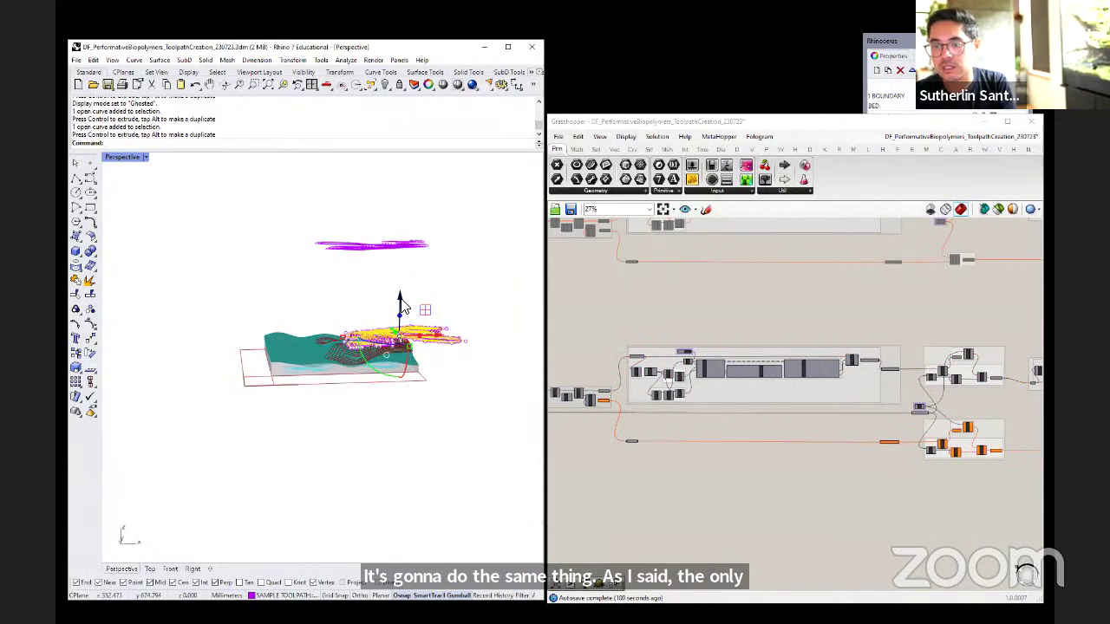
pyautogui.moveTo(402, 303); pyautogui.dragTo(402, 275)
pyautogui.moveTo(401, 276); pyautogui.dragTo(446, 355, button='right')
# - Select both raised sample curves and assign them as multiple curves to the non-planar Crv(s) to Print parameter
pyautogui.click(401, 252)
pyautogui.moveTo(401, 251)
pyautogui.mouseDown(button='right')
pyautogui.moveTo(397, 277)
pyautogui.moveTo(381, 248)
pyautogui.mouseUp(button='right')
pyautogui.moveTo(382, 248); pyautogui.dragTo(475, 305)
pyautogui.moveTo(475, 306); pyautogui.dragTo(451, 286, button='right')
pyautogui.click(407, 239)
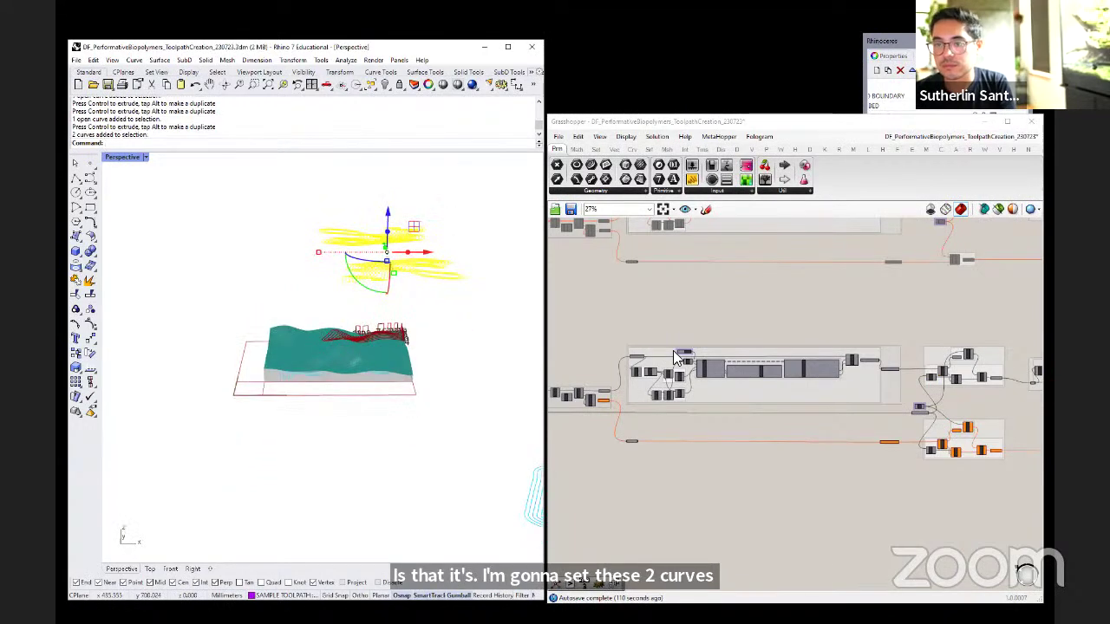
pyautogui.scroll(8, 610, 383)
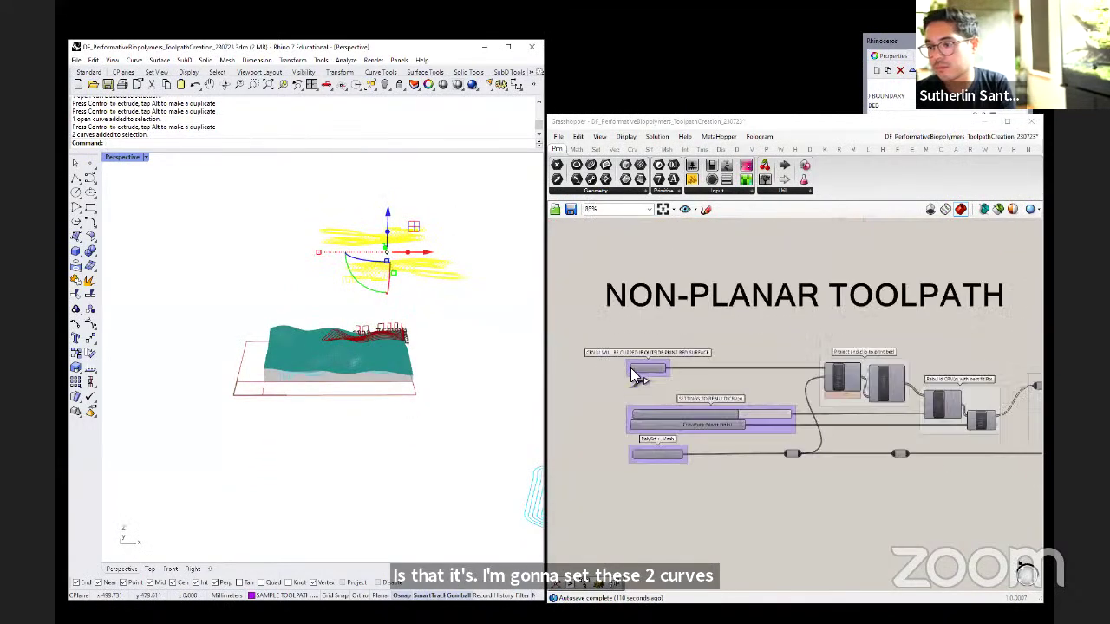
pyautogui.rightClick(640, 369)
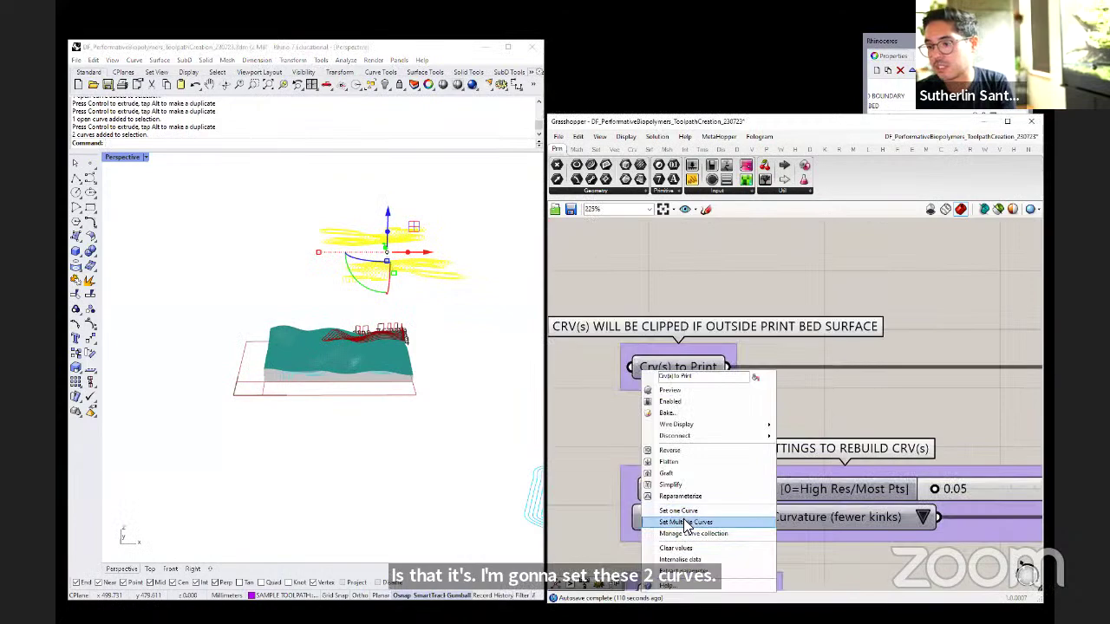
pyautogui.click(681, 522)
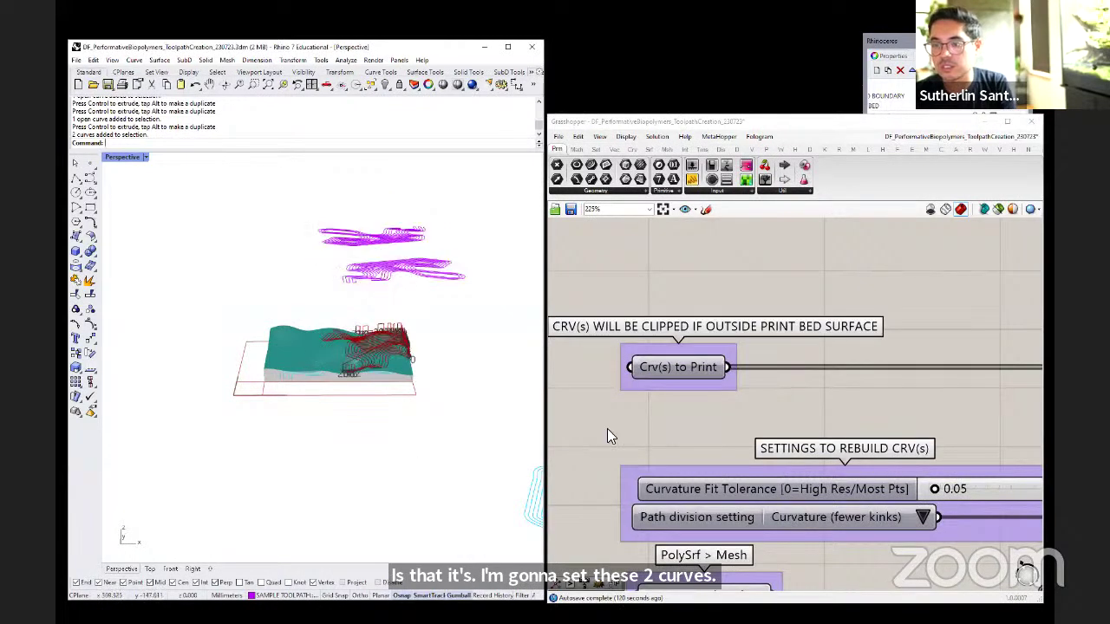
# - Move one of the two raised curves so the pair projects onto separate, opposite areas of the print bed
pyautogui.moveTo(471, 440); pyautogui.dragTo(295, 295, button='right')
pyautogui.click(353, 215)
pyautogui.moveTo(354, 215); pyautogui.dragTo(381, 189, button='right')
pyautogui.moveTo(382, 189); pyautogui.dragTo(375, 387)
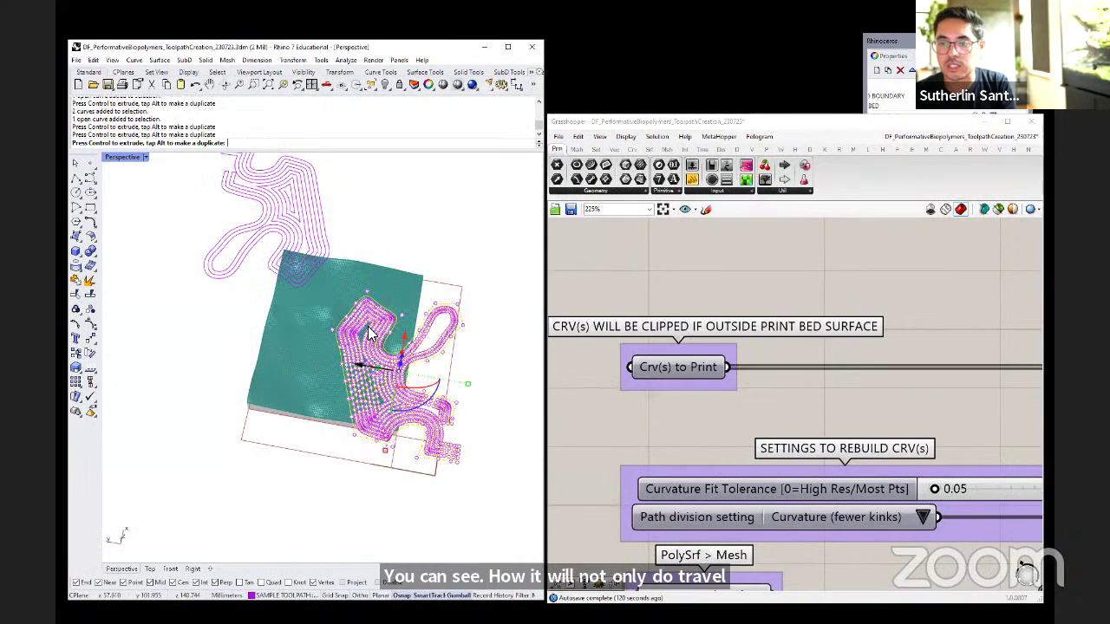
pyautogui.moveTo(411, 244); pyautogui.dragTo(434, 355, button='right')
# - Inspect the numbered travel paths between the clipped offset segments and between the two projected curves
pyautogui.scroll(5, 433, 356)
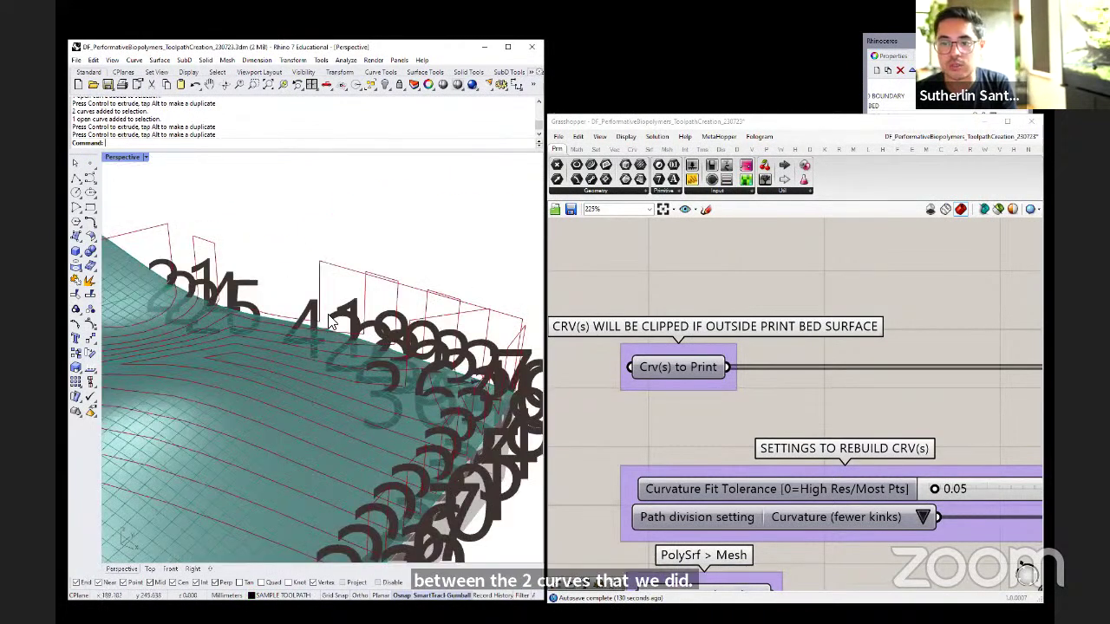
pyautogui.moveTo(282, 324); pyautogui.dragTo(298, 345, button='right')
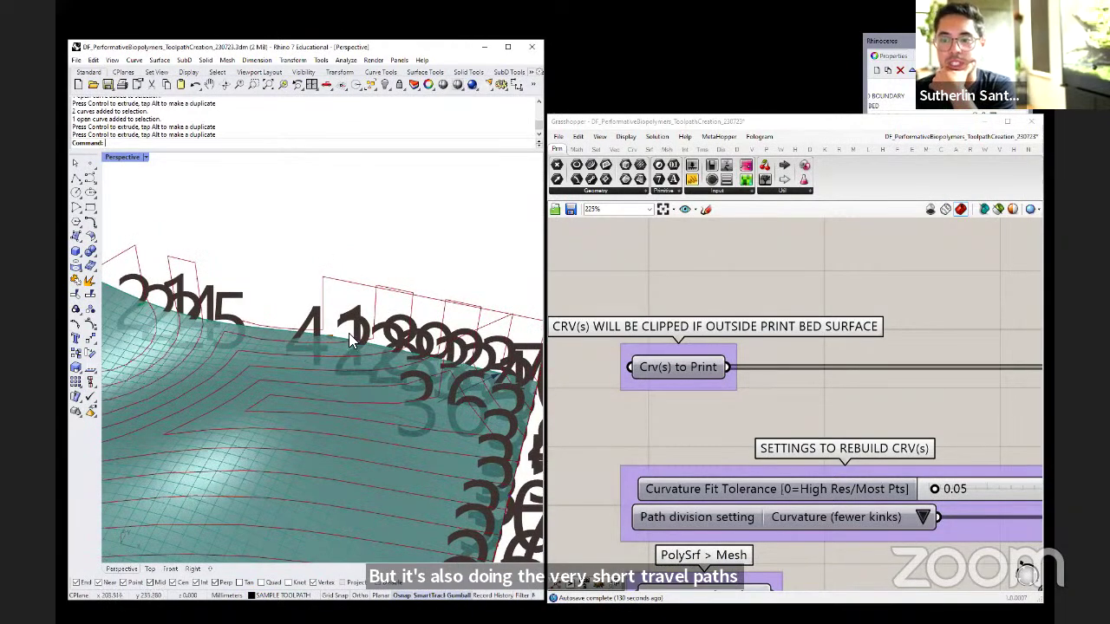
pyautogui.scroll(-8, 314, 310)
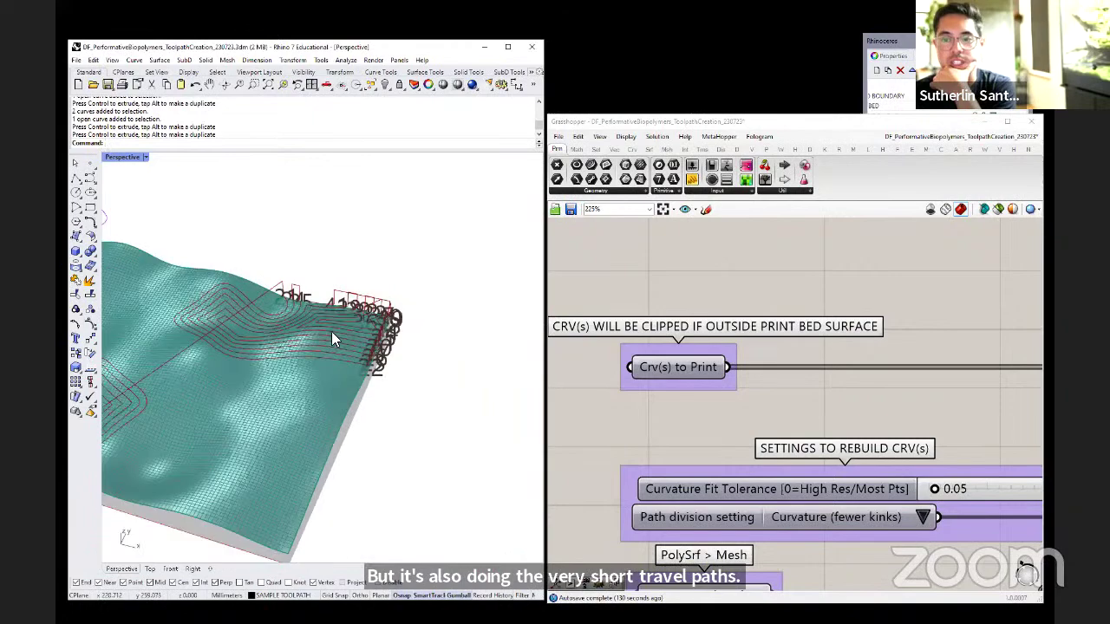
pyautogui.moveTo(399, 328); pyautogui.dragTo(163, 336, button='right')
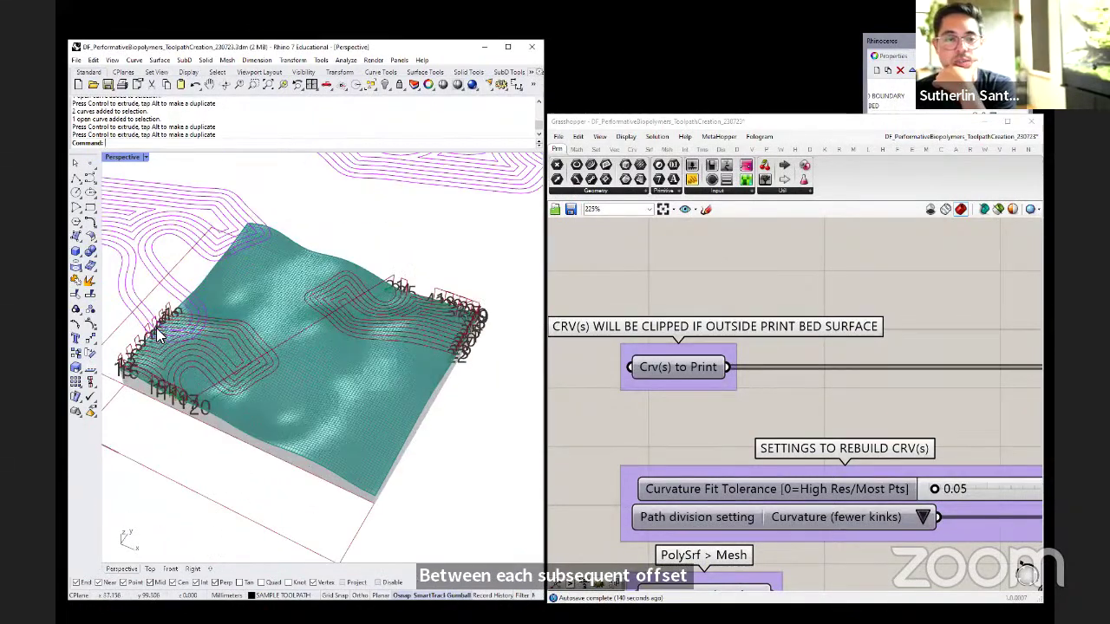
pyautogui.moveTo(260, 423); pyautogui.dragTo(486, 312, button='right')
# - Examine the groups that place target planes and orient them to the bed mesh normals, and view the travel paths side-on
pyautogui.scroll(-6, 650, 302)
pyautogui.moveTo(825, 449); pyautogui.dragTo(817, 475, button='right')
pyautogui.scroll(-3, 676, 495)
pyautogui.scroll(5, 837, 421)
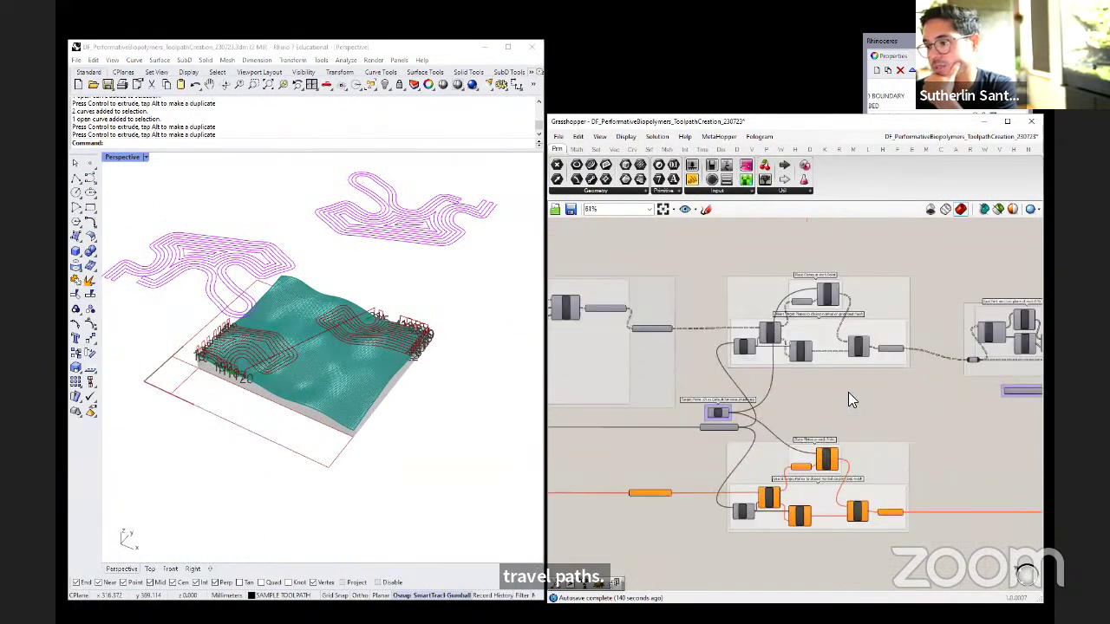
pyautogui.moveTo(842, 402); pyautogui.dragTo(798, 404, button='right')
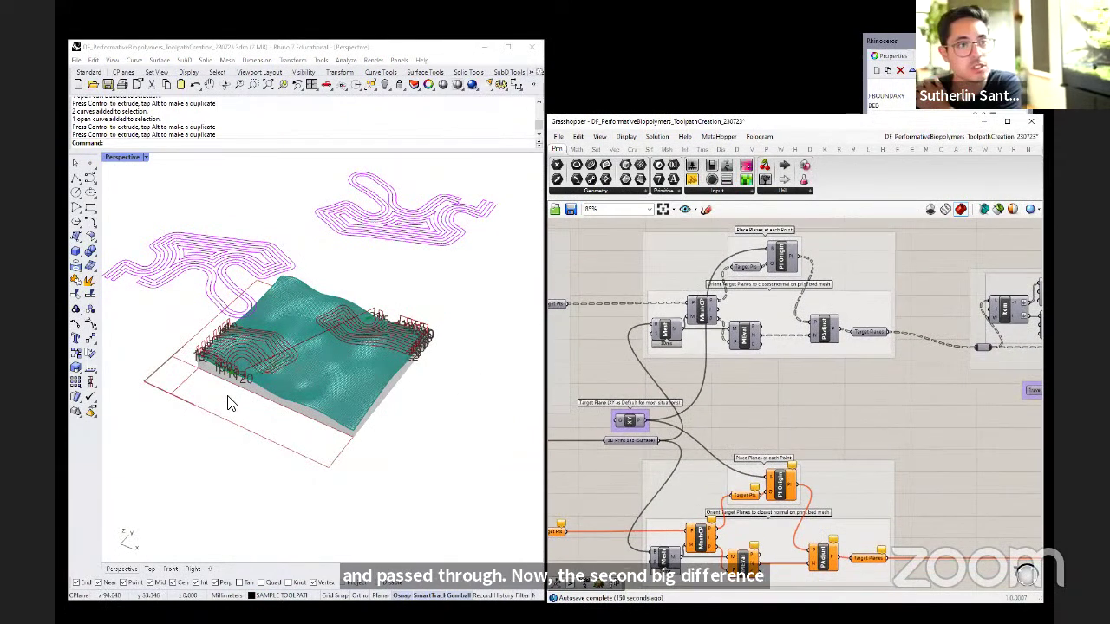
pyautogui.scroll(-2, 729, 374)
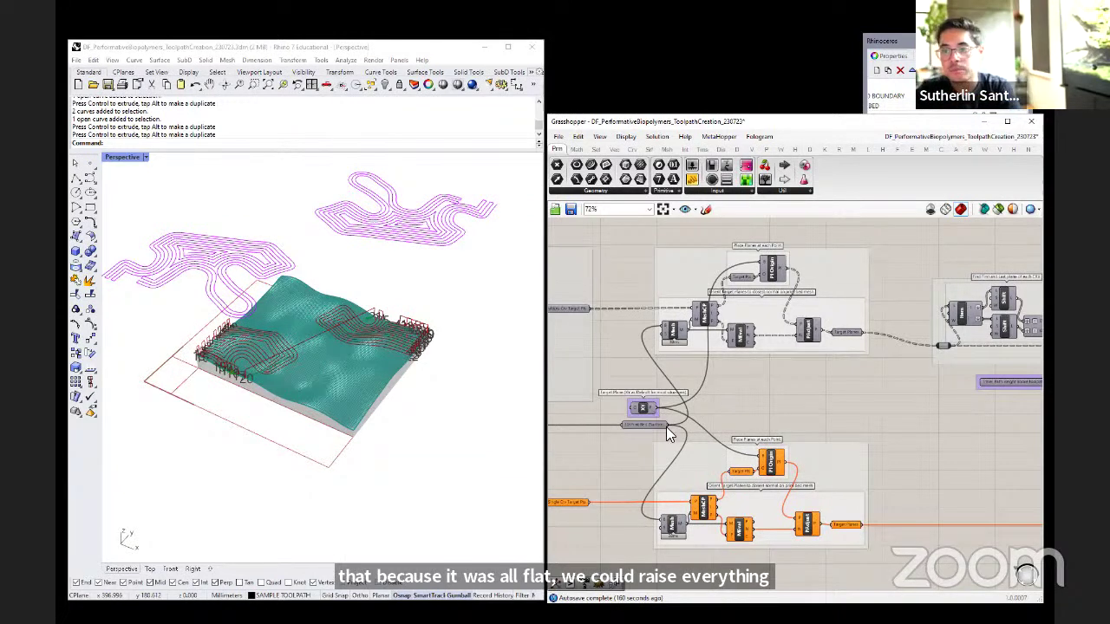
pyautogui.moveTo(309, 408); pyautogui.dragTo(444, 305, button='right')
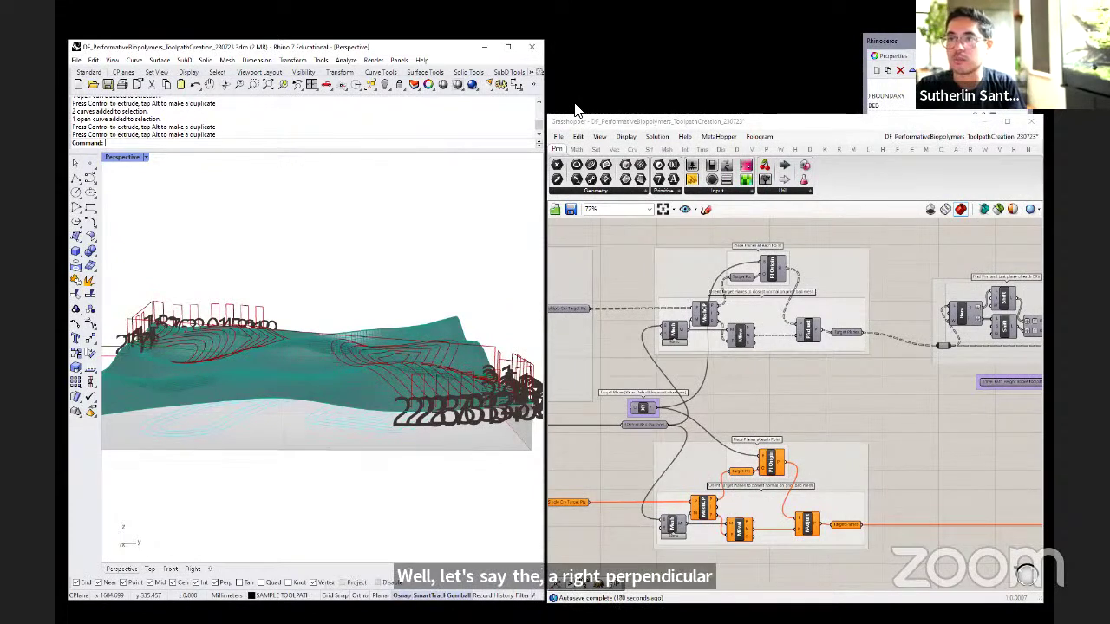
# - Annotate the Perspective view with a flat red line and a circle, plus orange arrows radiating outward from the circle
pyautogui.moveTo(215, 217); pyautogui.dragTo(477, 217)
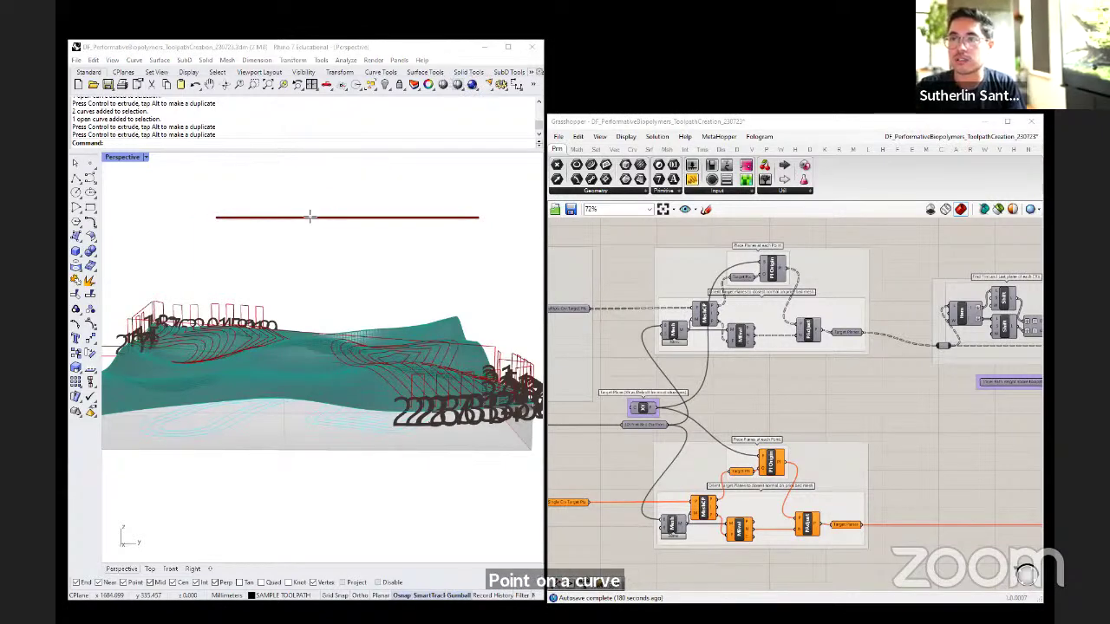
pyautogui.click(372, 304)
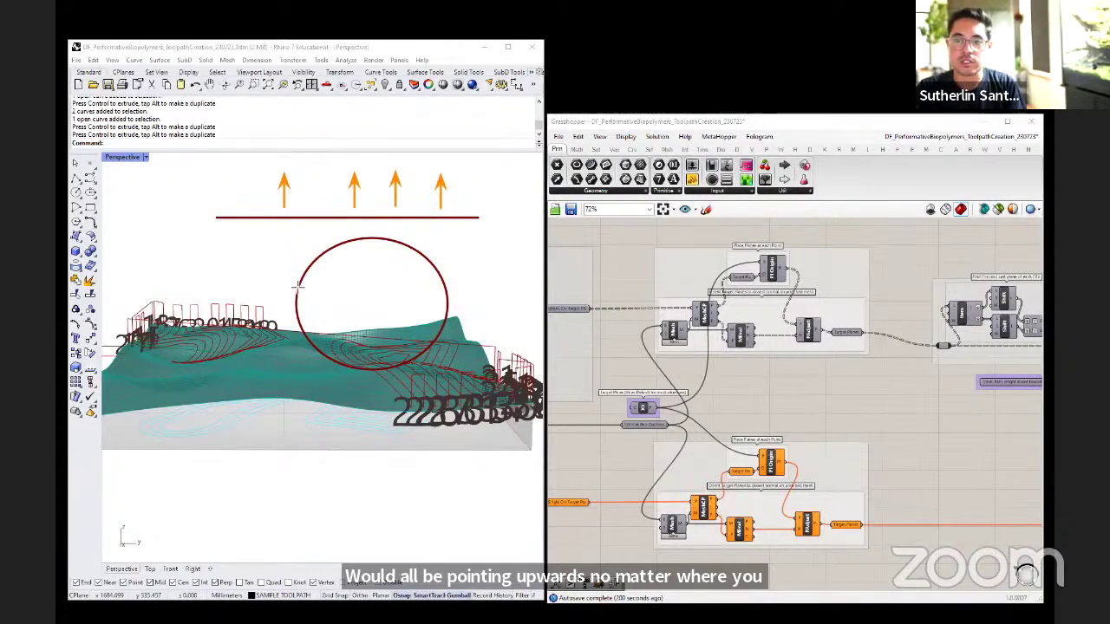
pyautogui.moveTo(312, 253); pyautogui.dragTo(260, 215)
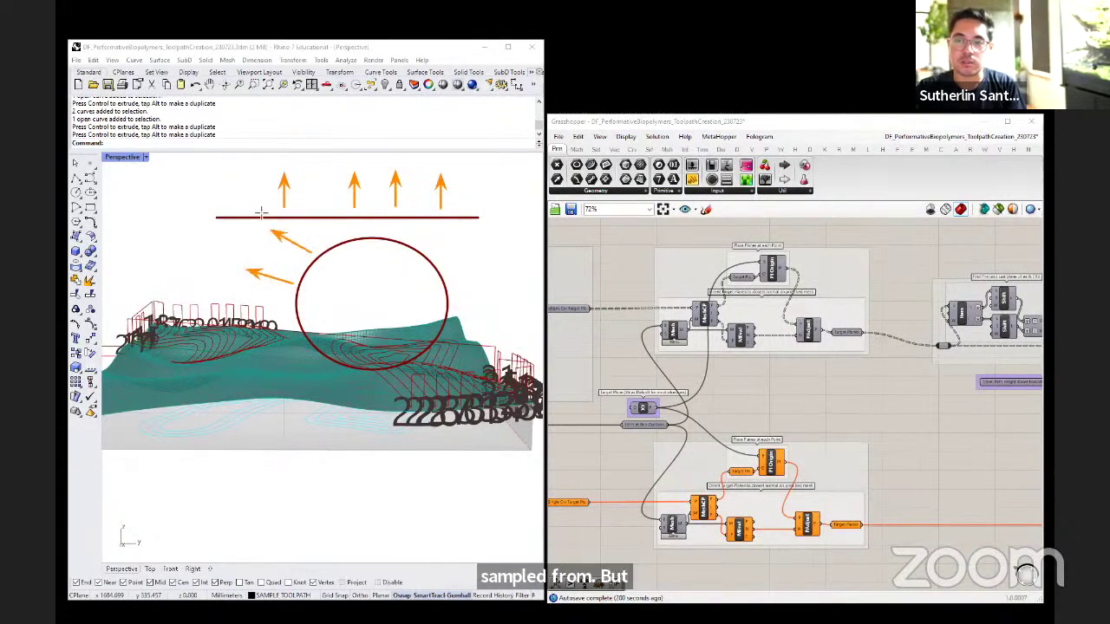
pyautogui.moveTo(343, 236); pyautogui.dragTo(327, 179)
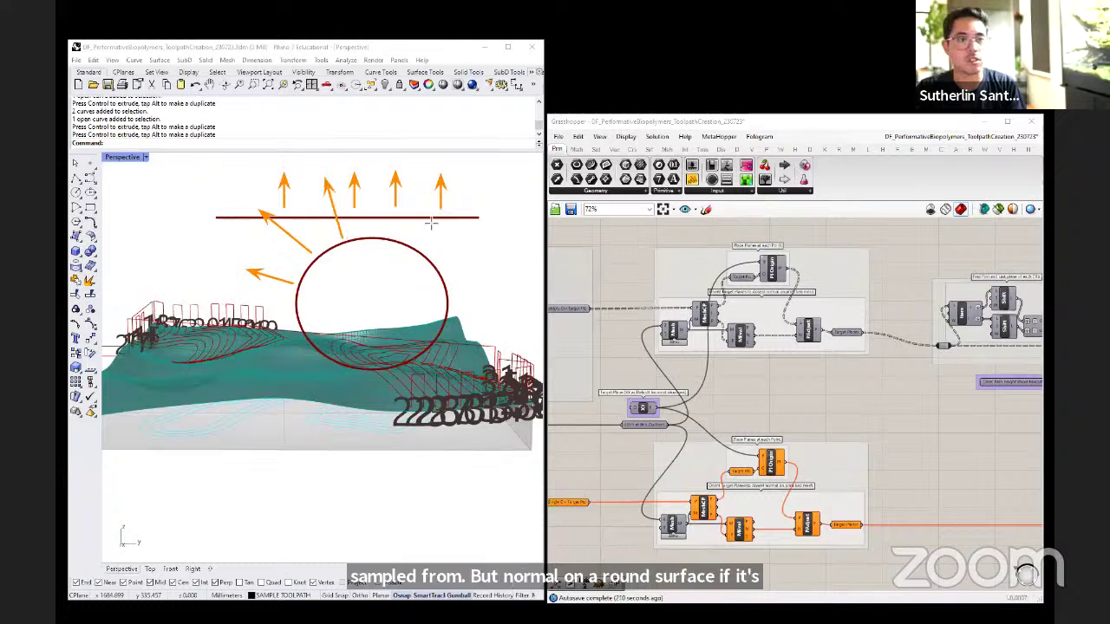
pyautogui.moveTo(493, 245); pyautogui.dragTo(506, 232)
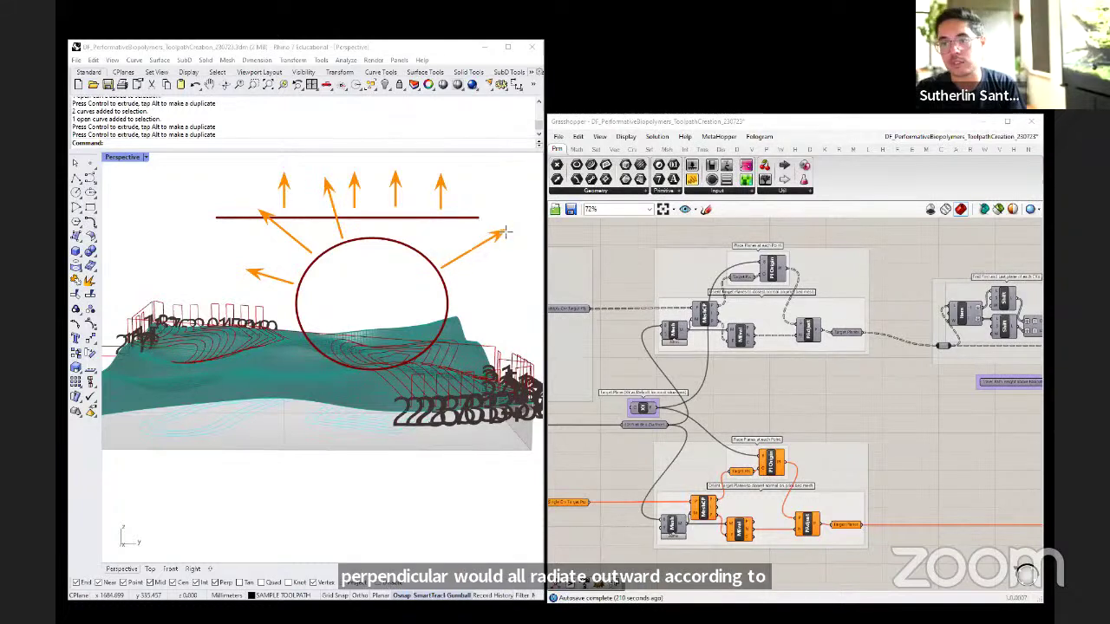
pyautogui.moveTo(407, 244); pyautogui.dragTo(438, 163)
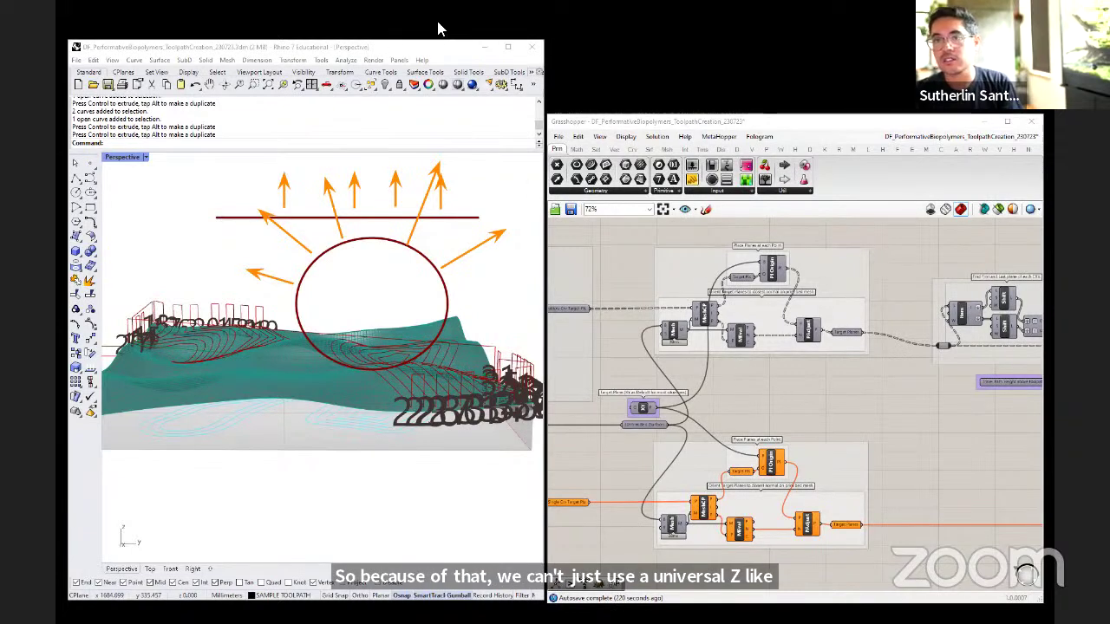
# - Turn on the preview of the Target Planes parameter after PAdjust and examine the oriented planes on the print bed
pyautogui.click(431, 257)
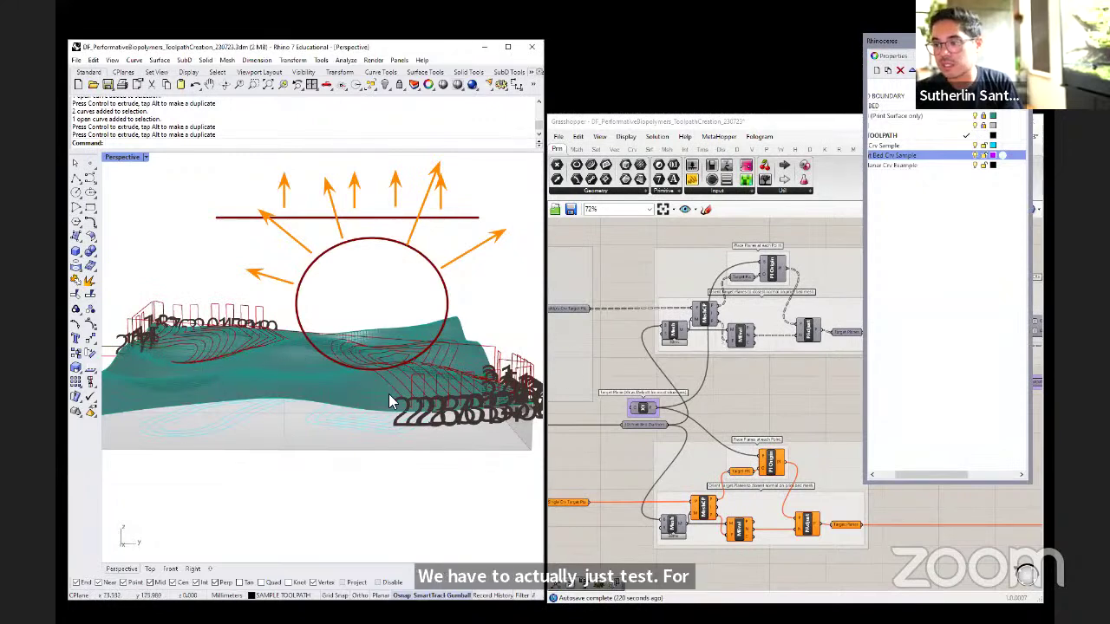
pyautogui.click(765, 385)
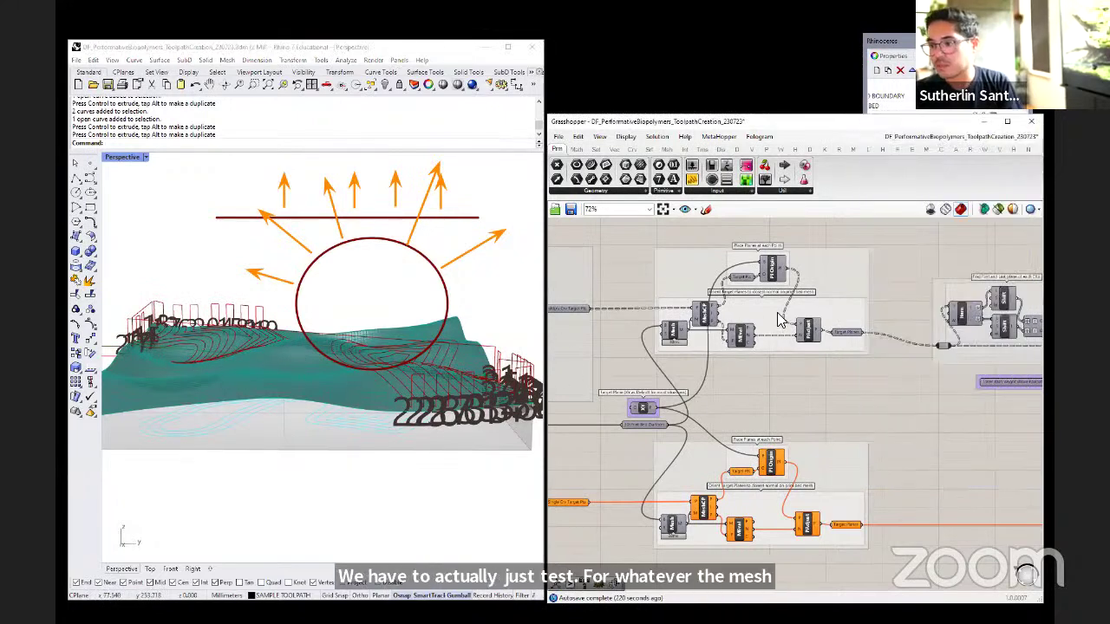
pyautogui.scroll(2, 768, 293)
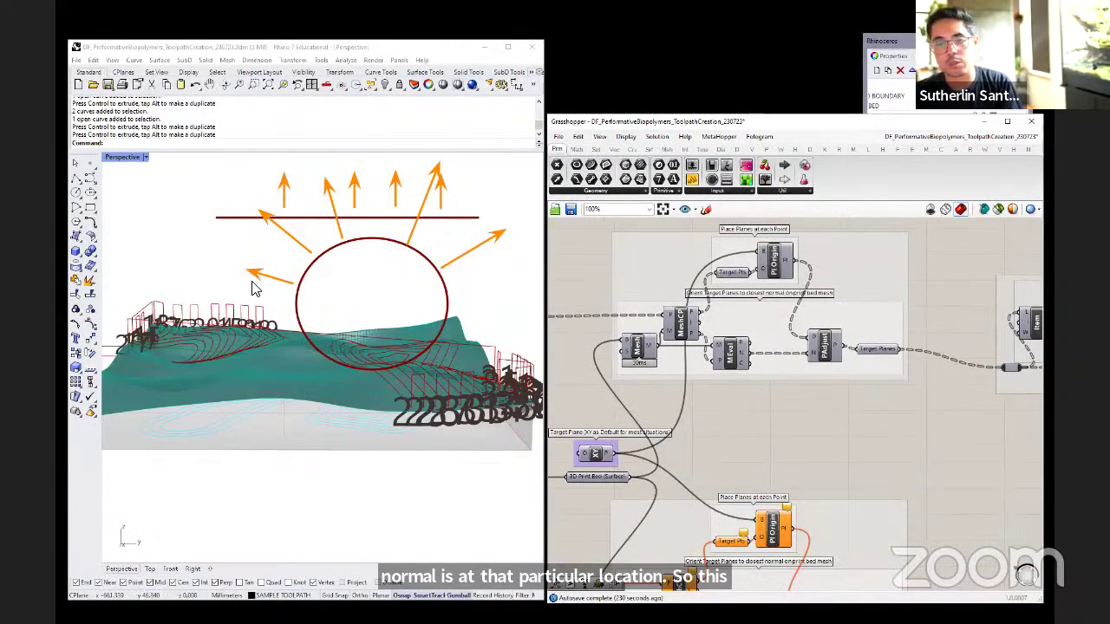
pyautogui.click(884, 355)
pyautogui.rightClick(884, 356)
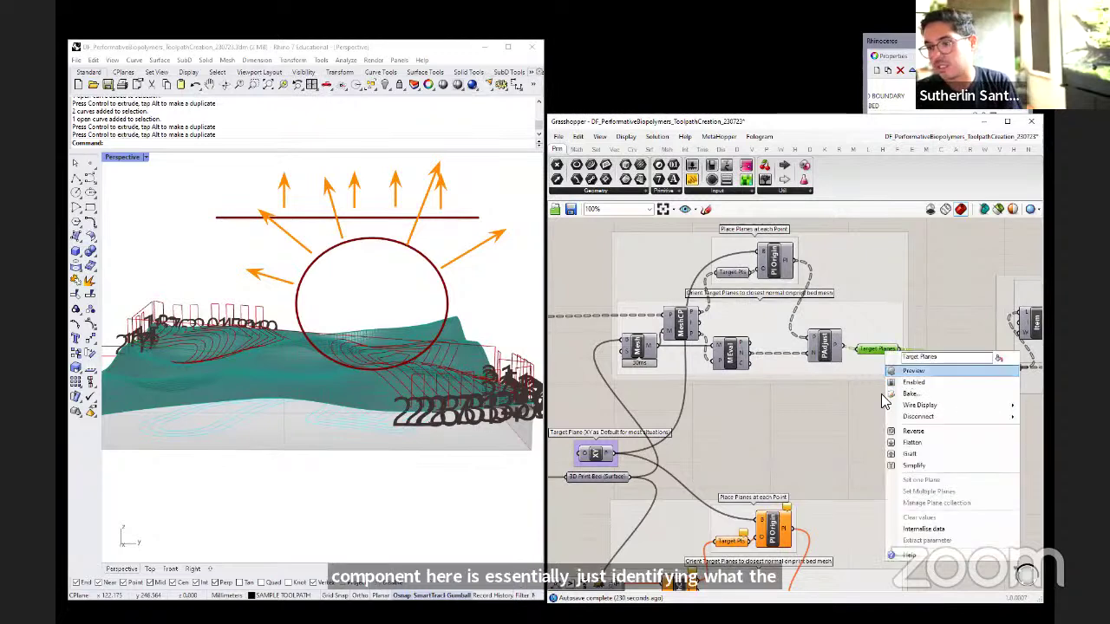
pyautogui.click(904, 378)
pyautogui.click(767, 384)
pyautogui.moveTo(468, 287); pyautogui.dragTo(852, 396, button='right')
pyautogui.moveTo(166, 329); pyautogui.dragTo(392, 390, button='right')
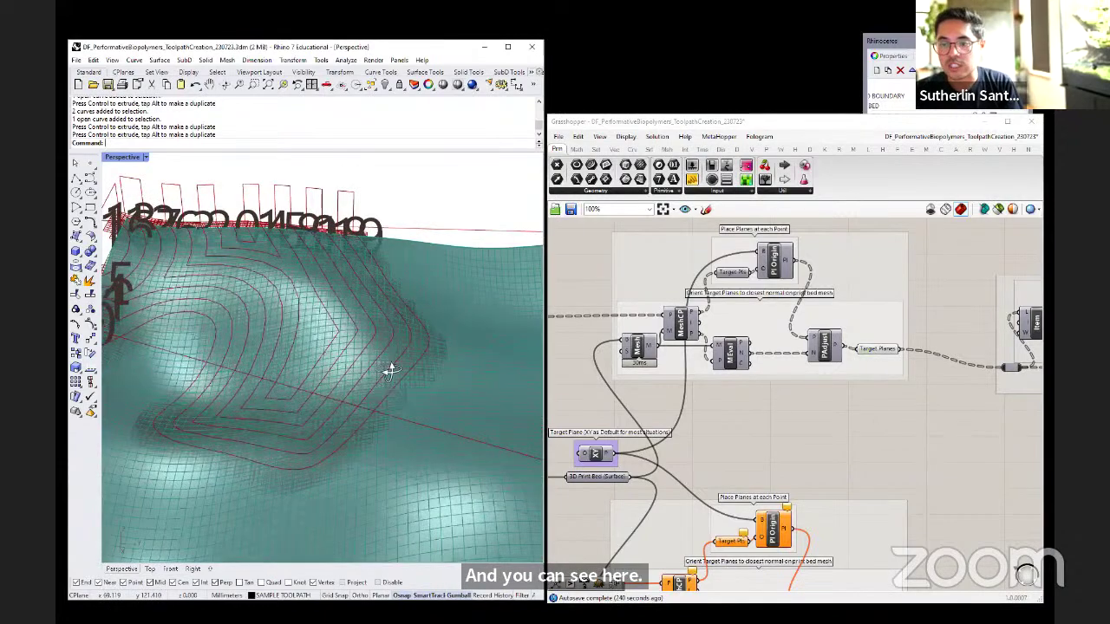
pyautogui.scroll(-6, 328, 373)
pyautogui.moveTo(323, 371); pyautogui.dragTo(379, 397, button='right')
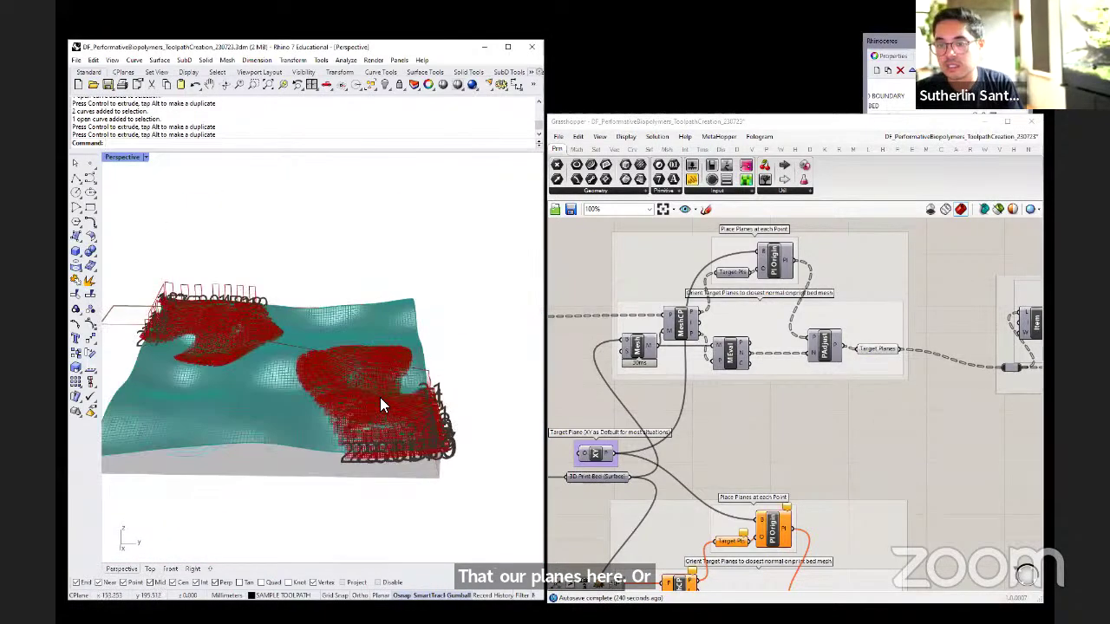
# - Hide the Print Surface only layer and the grey print bed mesh layer below it to expose the planes
pyautogui.click(889, 86)
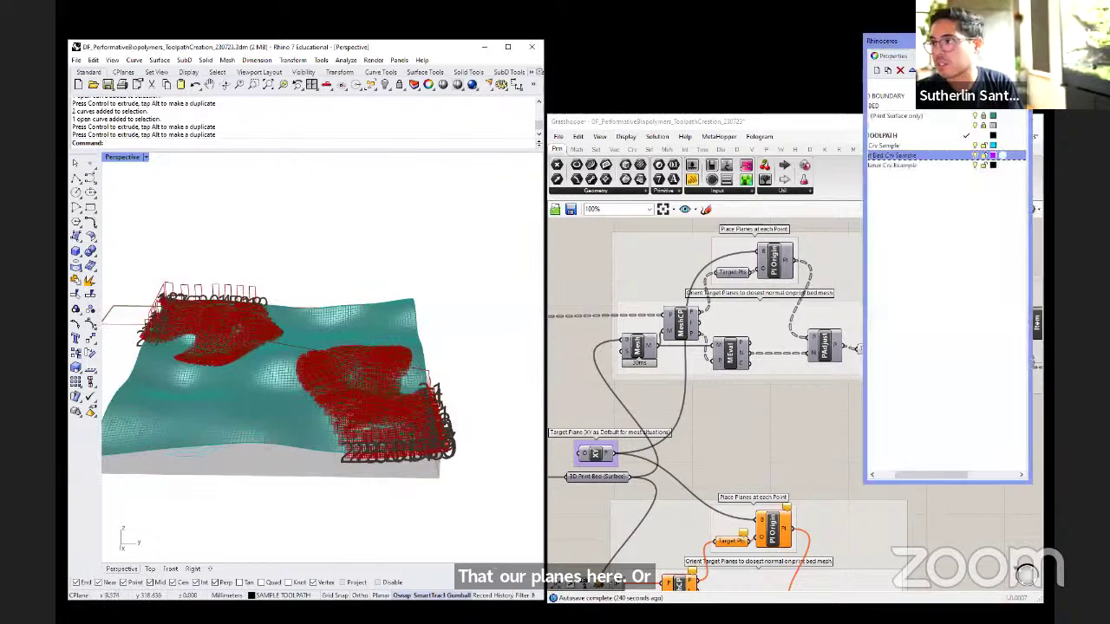
pyautogui.click(982, 116)
pyautogui.moveTo(283, 446); pyautogui.dragTo(252, 282, button='right')
pyautogui.click(977, 126)
pyautogui.click(974, 126)
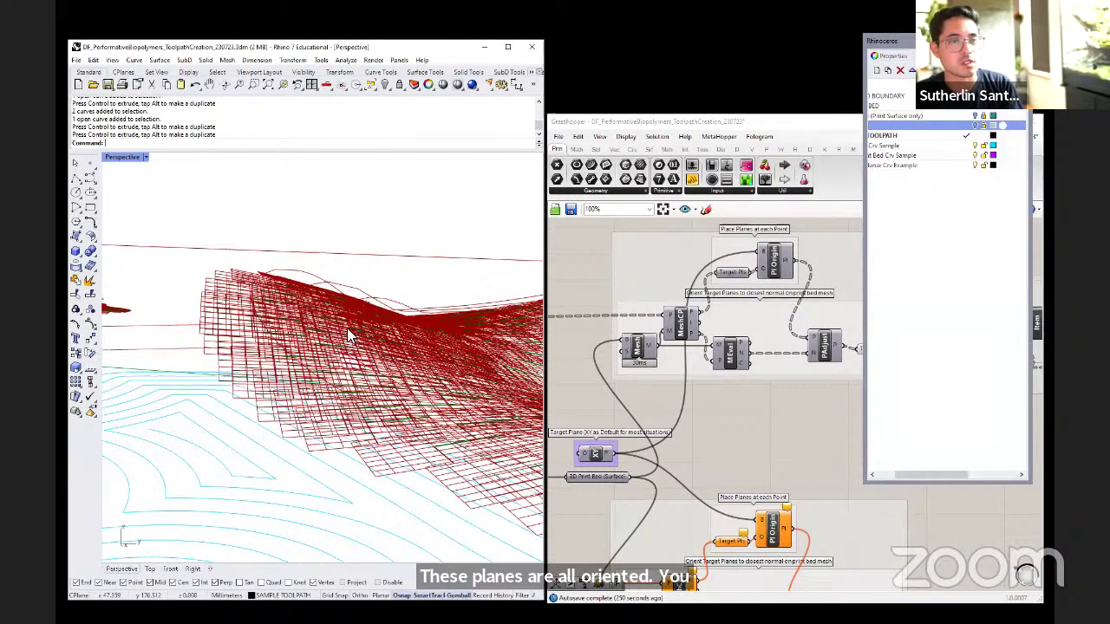
pyautogui.moveTo(354, 323); pyautogui.dragTo(368, 357, button='right')
pyautogui.scroll(-3, 712, 414)
# - Turn off the preview of the Target Planes parameter in the upper plane-orientation group
pyautogui.moveTo(761, 425); pyautogui.dragTo(673, 347, button='right')
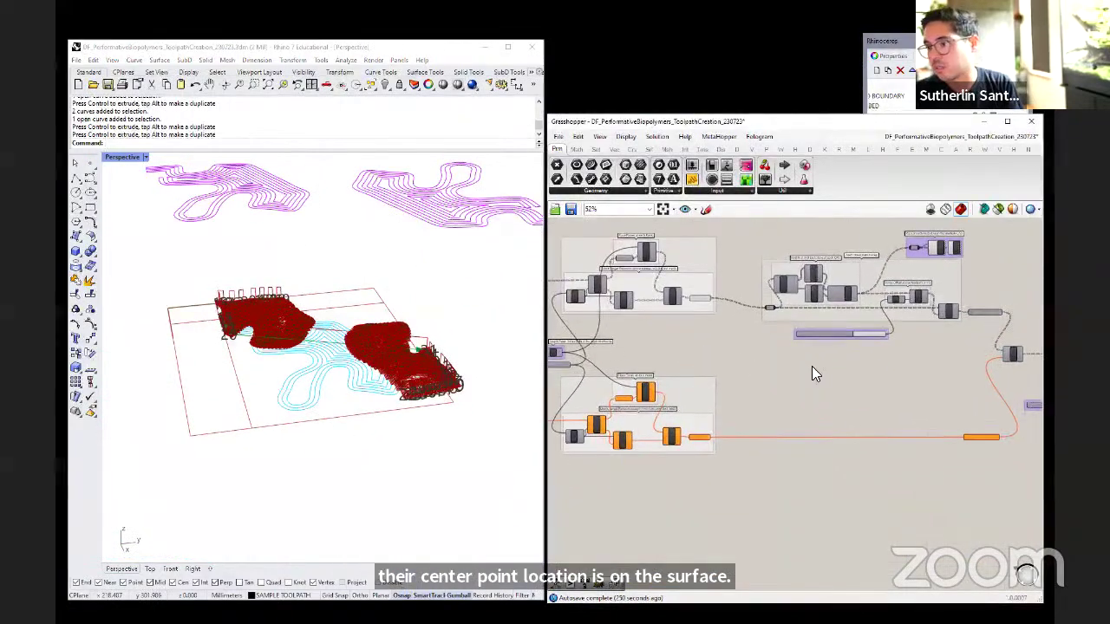
pyautogui.scroll(5, 763, 364)
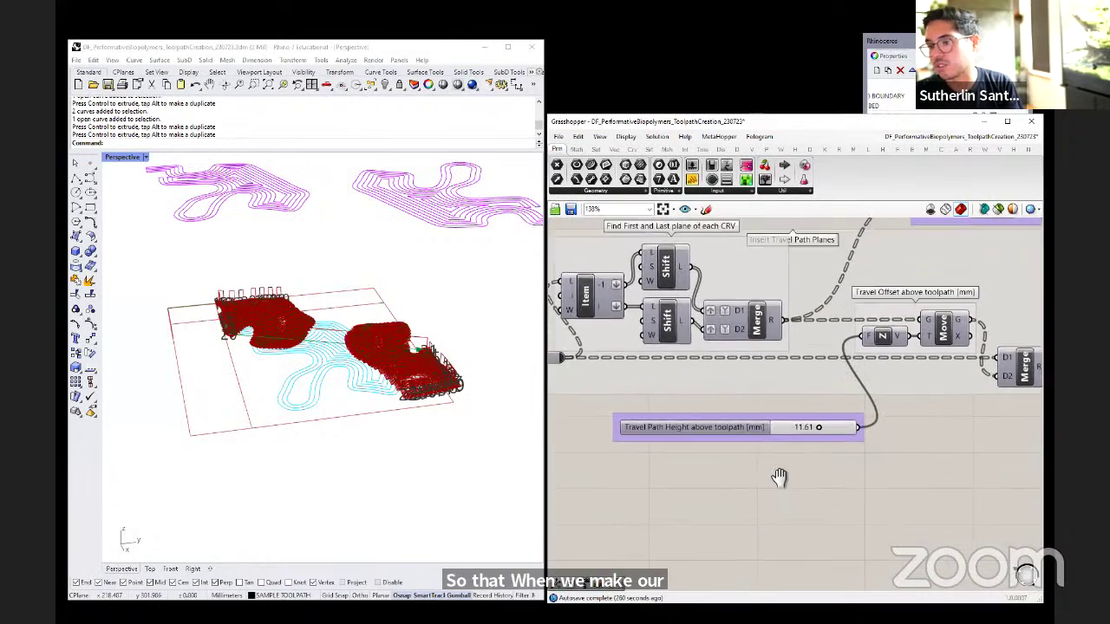
pyautogui.moveTo(431, 443); pyautogui.dragTo(421, 368, button='right')
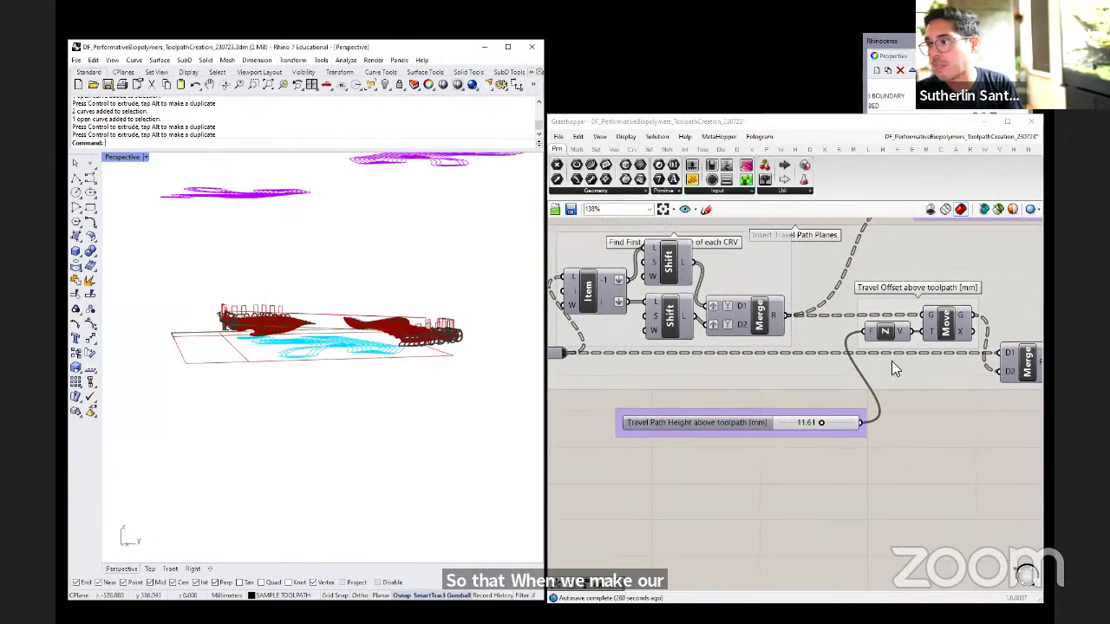
pyautogui.scroll(-5, 764, 470)
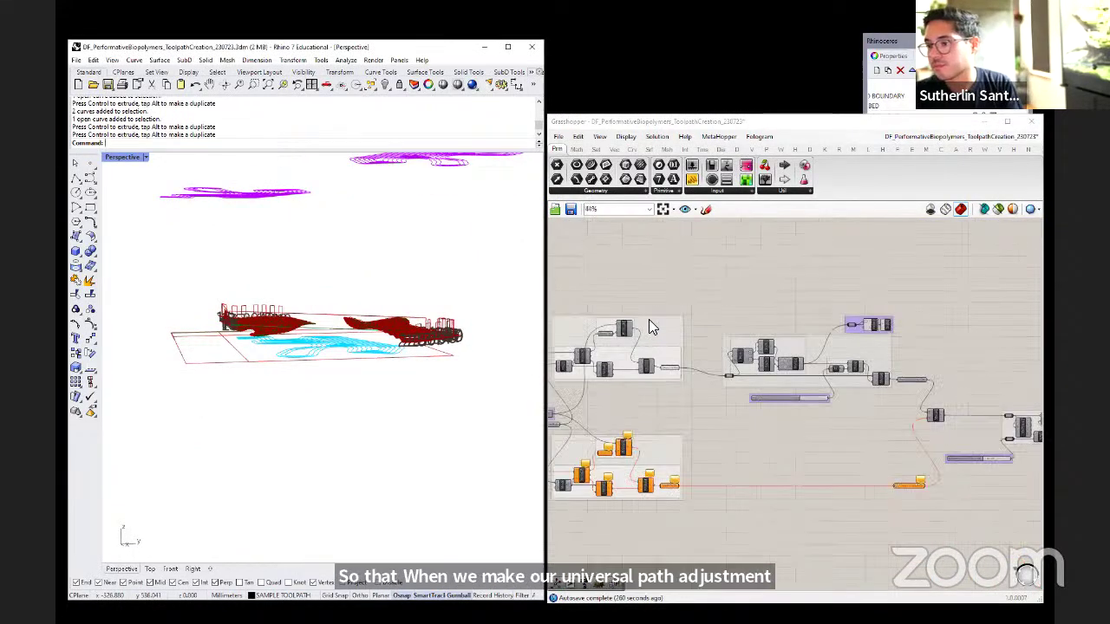
pyautogui.scroll(2, 659, 347)
pyautogui.rightClick(673, 371)
pyautogui.press('Escape')
# - Set Travel Path Height above toolpath to 5.65 mm and Offset Above Print Bed to 0.60 mm
pyautogui.scroll(5, 823, 407)
pyautogui.moveTo(851, 413); pyautogui.dragTo(818, 413)
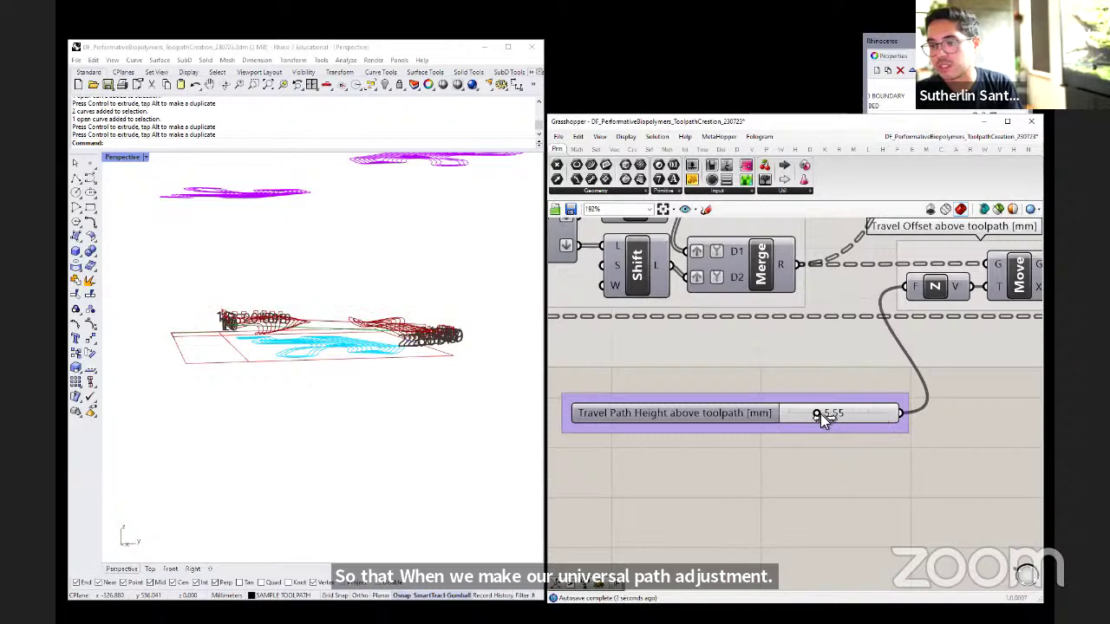
pyautogui.scroll(-4, 819, 413)
pyautogui.moveTo(732, 354); pyautogui.dragTo(627, 384, button='right')
pyautogui.scroll(5, 893, 444)
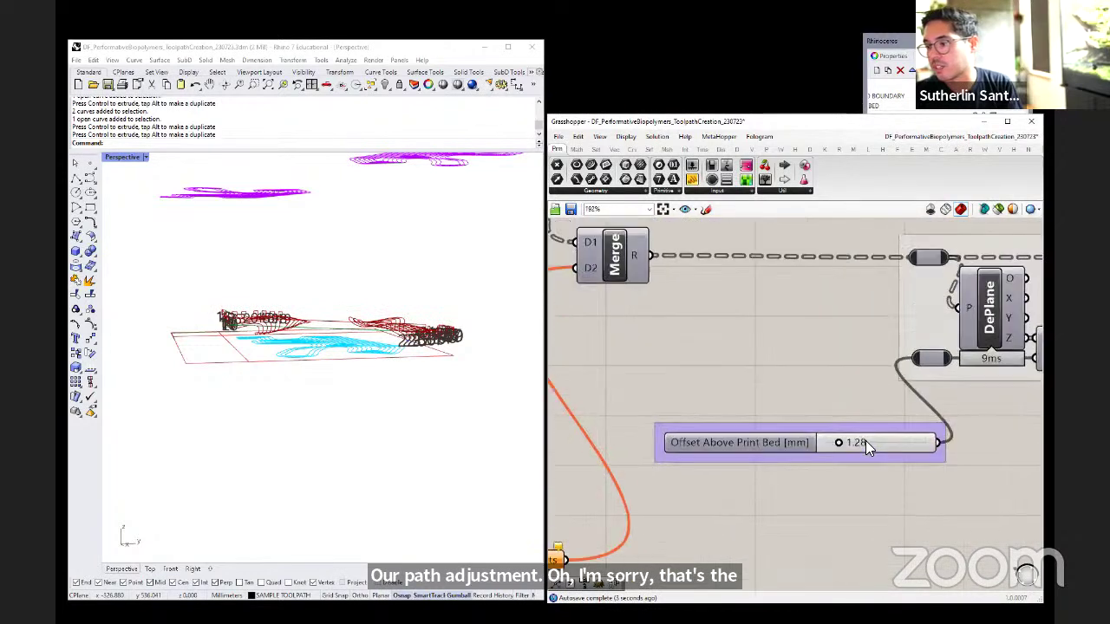
pyautogui.scroll(2, 846, 444)
pyautogui.moveTo(855, 434)
pyautogui.mouseDown()
pyautogui.moveTo(903, 429)
pyautogui.moveTo(836, 433)
pyautogui.mouseUp()
# - Move one purple sample toolpath curve closer to the other, shifting its projected toolpath across the print bed
pyautogui.scroll(5, 416, 335)
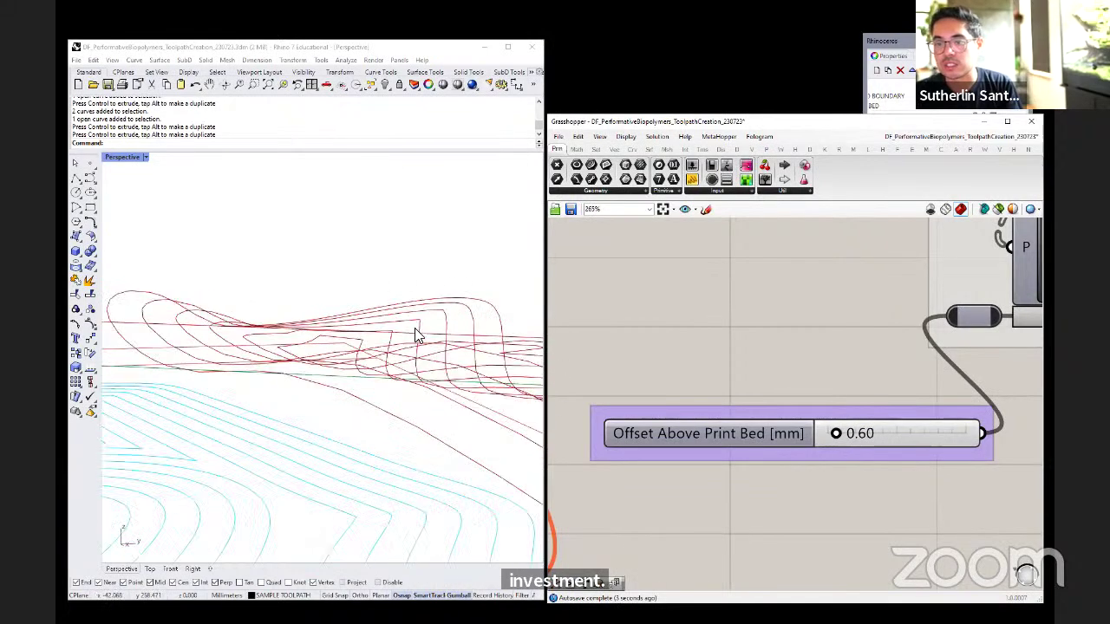
pyautogui.rightClick(389, 338)
pyautogui.click(392, 254)
pyautogui.scroll(-5, 362, 327)
pyautogui.moveTo(362, 328); pyautogui.dragTo(218, 241, button='right')
pyautogui.click(274, 239)
pyautogui.moveTo(216, 241); pyautogui.dragTo(412, 465)
pyautogui.click(413, 464)
pyautogui.moveTo(389, 468); pyautogui.dragTo(323, 331, button='right')
# - Raise the Offset Above Print Bed to its maximum, then settle it at 4.07 mm
pyautogui.moveTo(836, 434); pyautogui.dragTo(988, 436)
pyautogui.moveTo(889, 449); pyautogui.dragTo(880, 447)
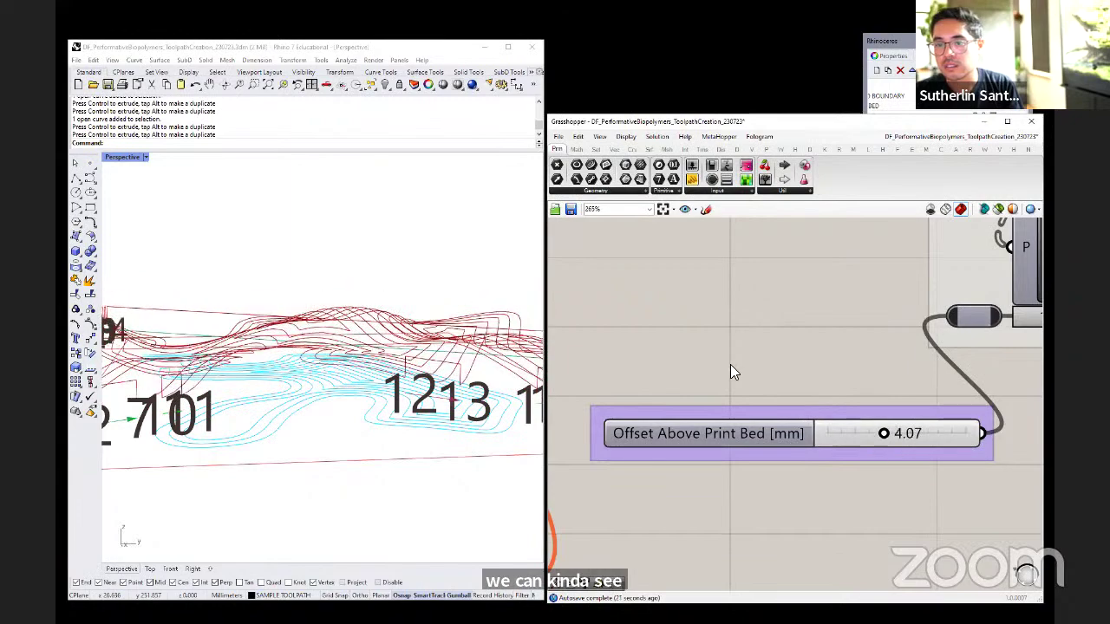
pyautogui.scroll(-6, 733, 373)
pyautogui.scroll(-10, 321, 364)
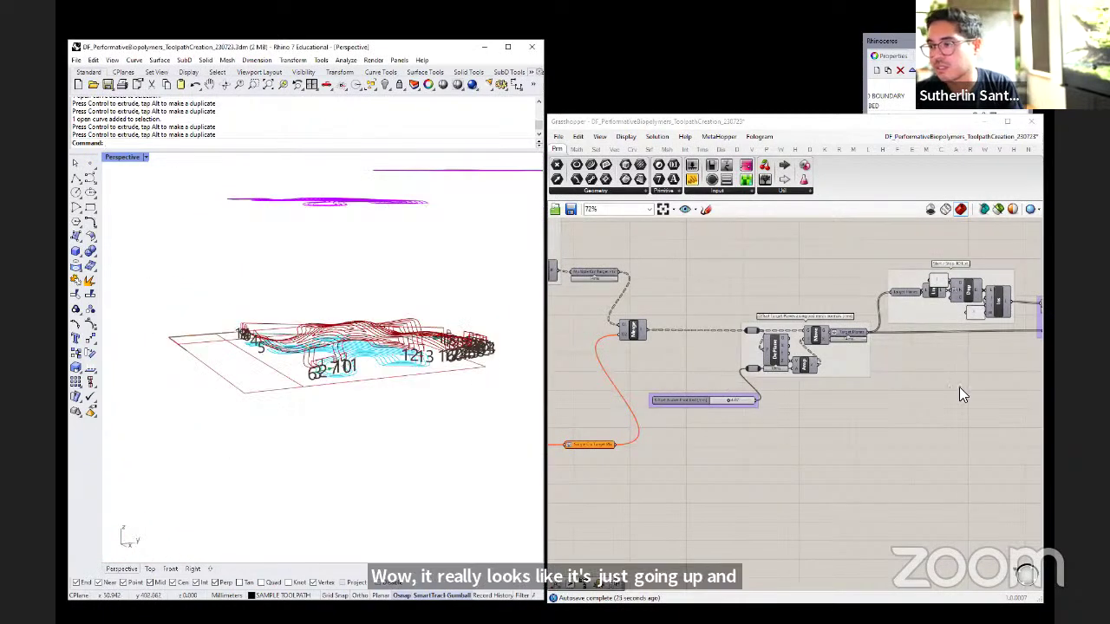
pyautogui.scroll(2, 819, 331)
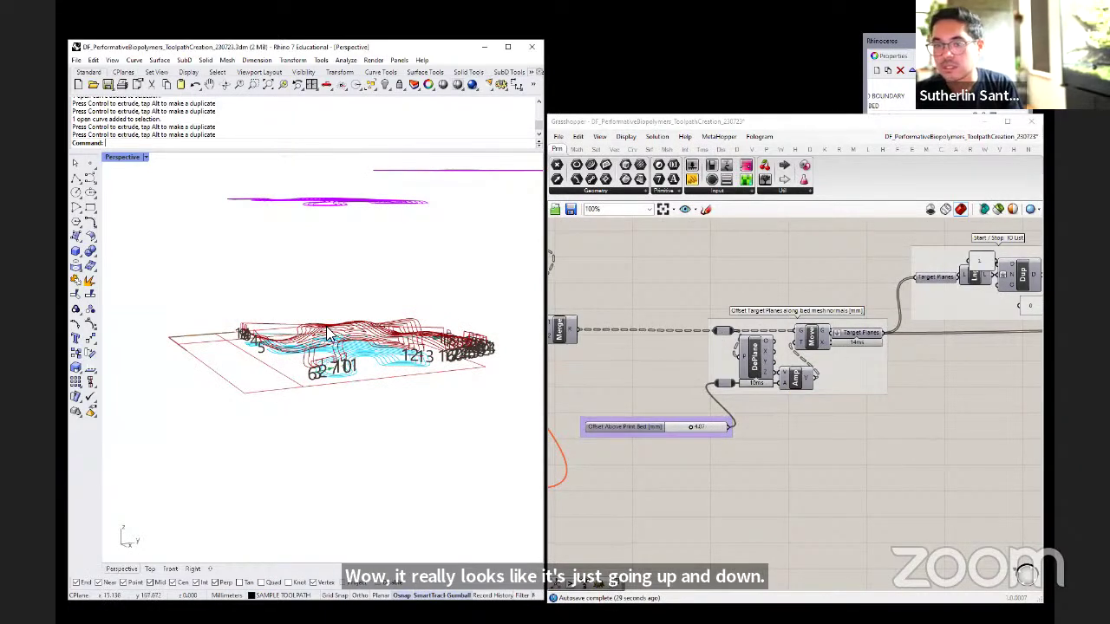
# - Show the grey print bed mesh layer again to compare the raised toolpath with the bed surface
pyautogui.scroll(5, 327, 359)
pyautogui.click(871, 234)
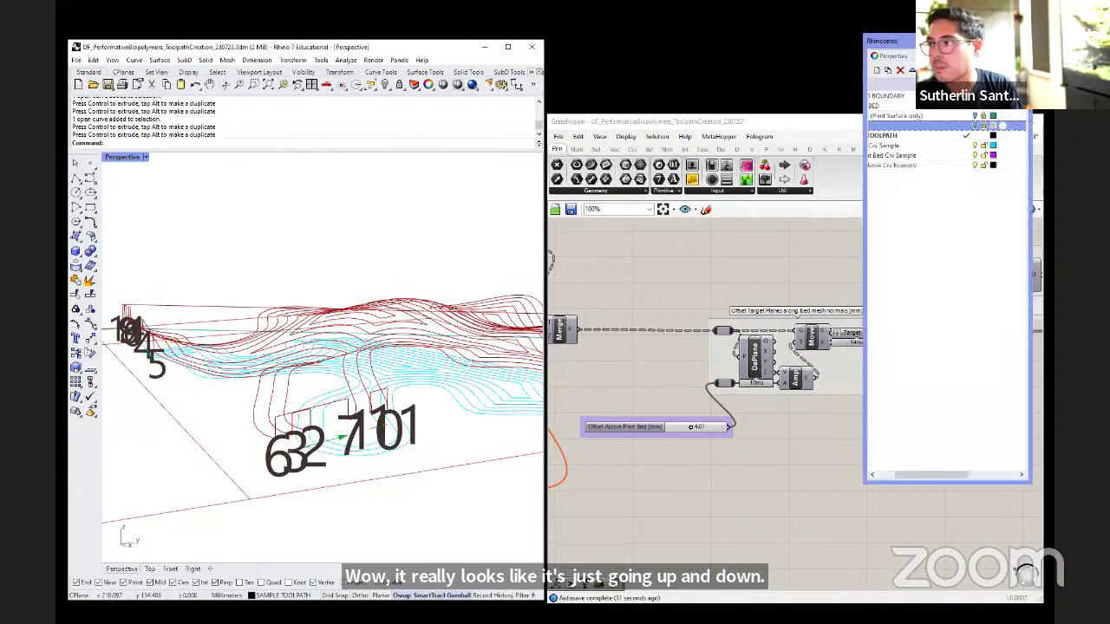
pyautogui.click(975, 127)
pyautogui.moveTo(338, 386); pyautogui.dragTo(462, 310, button='right')
pyautogui.scroll(3, 461, 310)
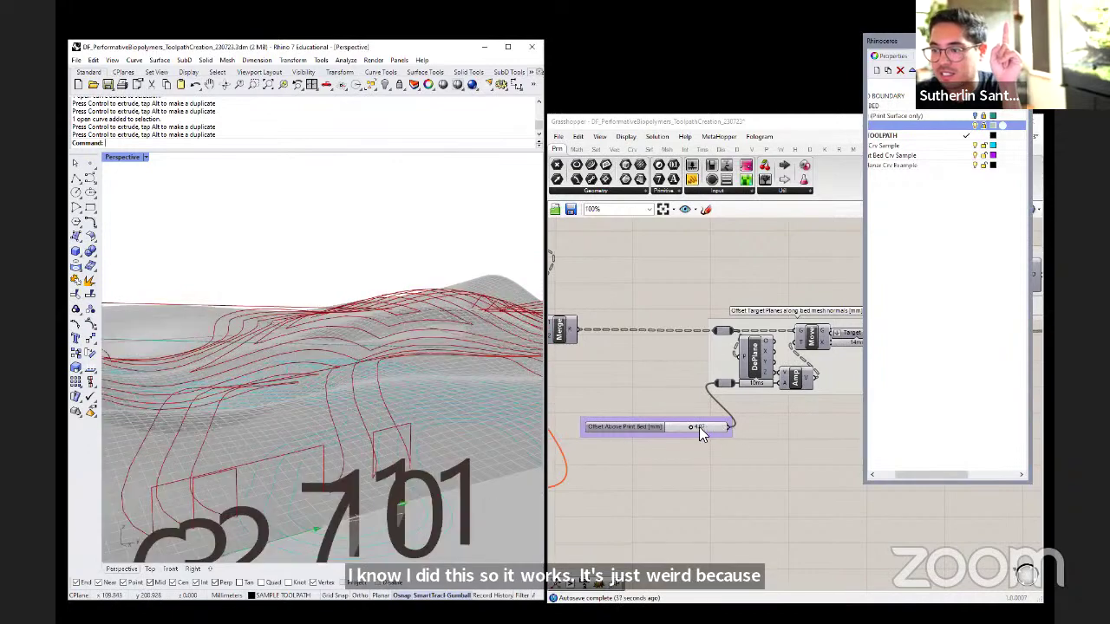
# - Lower the Offset Above Print Bed to about 2 mm while checking the toolpath against the bed mesh
pyautogui.moveTo(692, 429)
pyautogui.mouseDown()
pyautogui.moveTo(669, 424)
pyautogui.moveTo(728, 439)
pyautogui.moveTo(680, 439)
pyautogui.mouseUp()
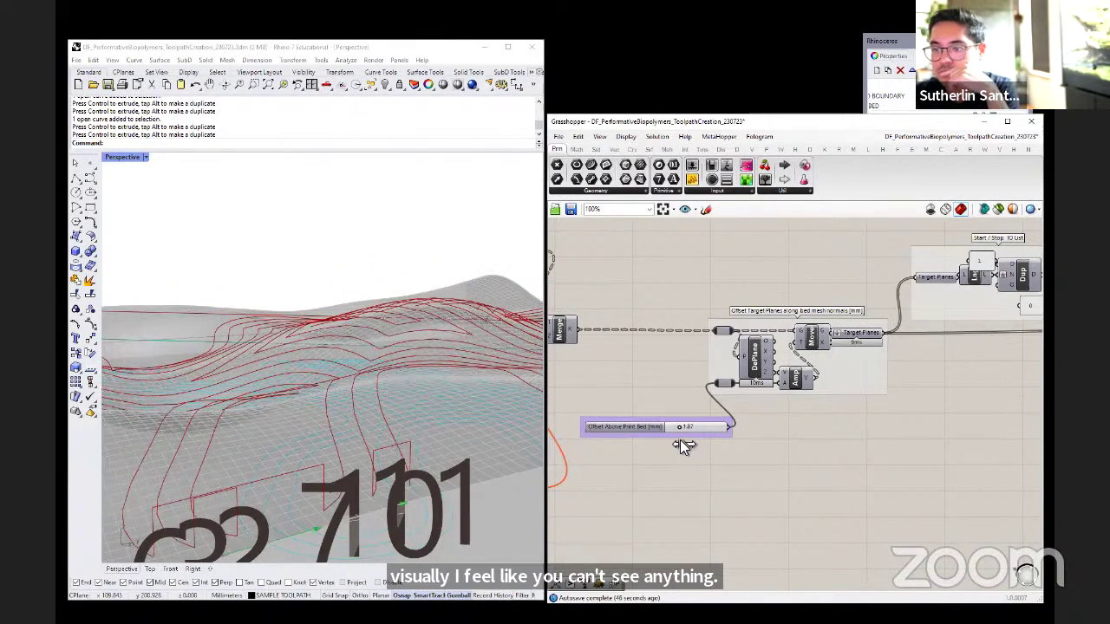
pyautogui.scroll(-5, 353, 327)
pyautogui.moveTo(354, 328); pyautogui.dragTo(338, 359, button='right')
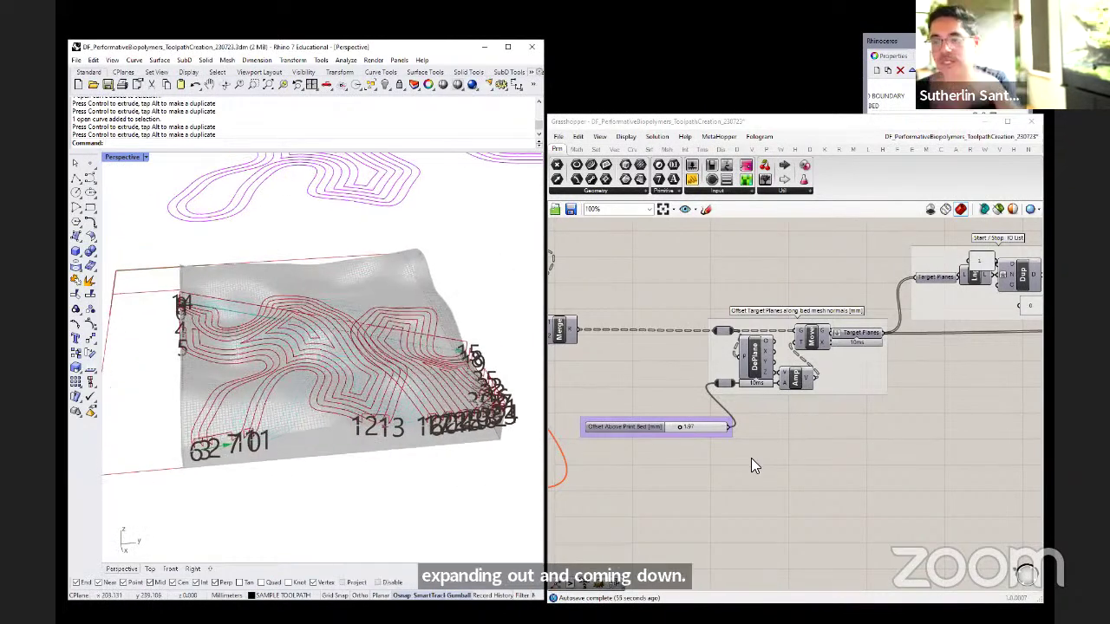
pyautogui.moveTo(681, 429); pyautogui.dragTo(680, 430)
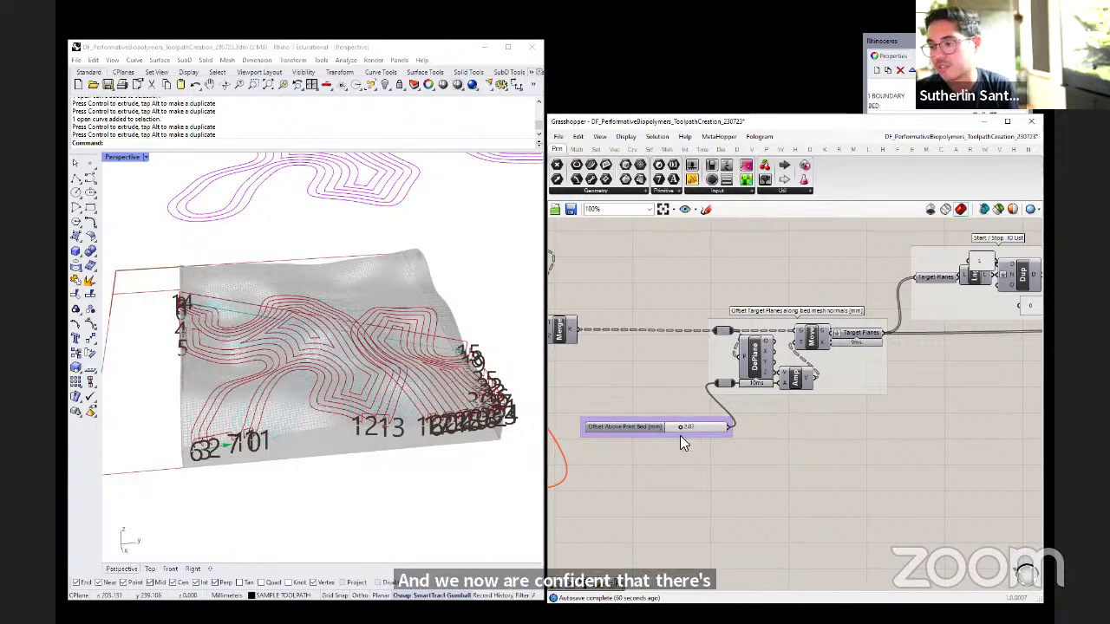
# - Move the second purple sample toolpath curve over the print bed so that it overlaps the first curve
pyautogui.scroll(-4, 711, 404)
pyautogui.scroll(2, 841, 357)
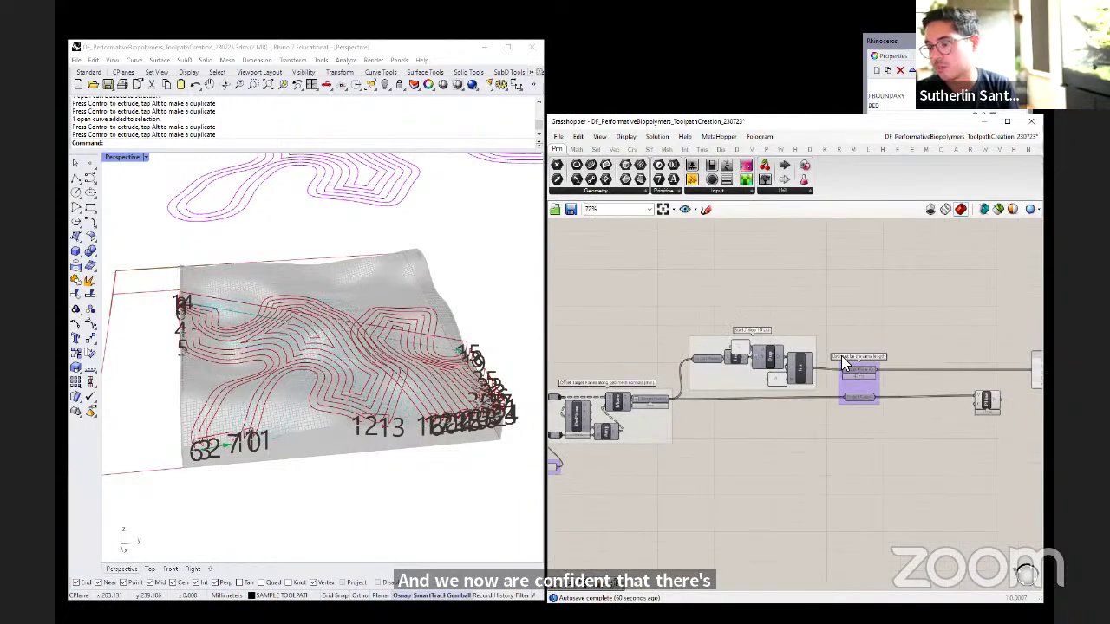
pyautogui.scroll(-2, 704, 402)
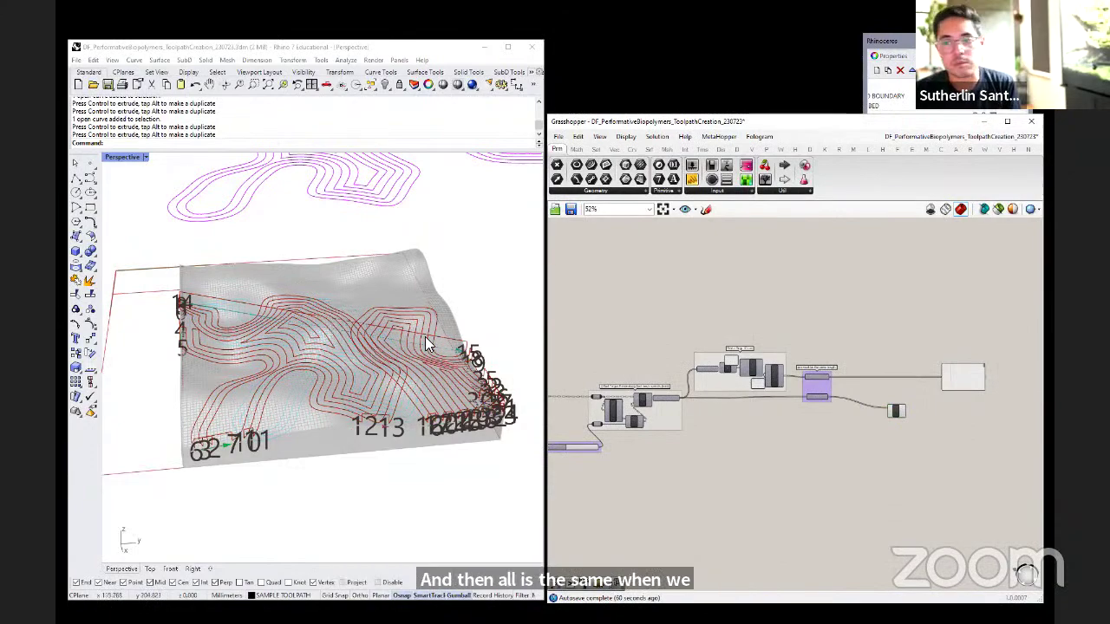
pyautogui.scroll(-2, 426, 333)
pyautogui.moveTo(395, 333); pyautogui.dragTo(409, 303, button='right')
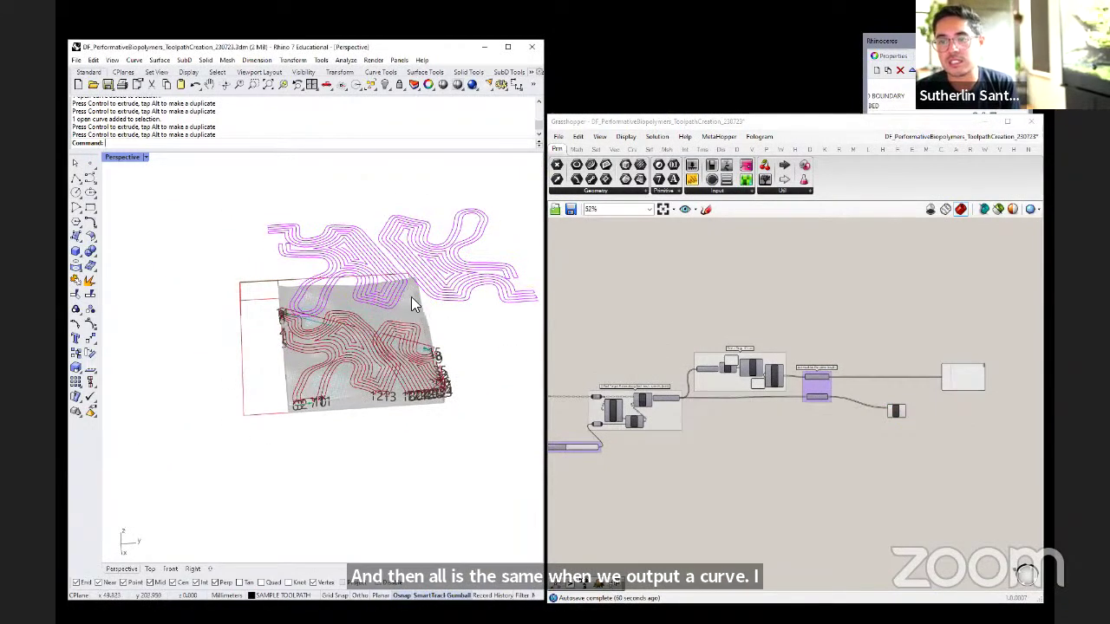
pyautogui.click(457, 277)
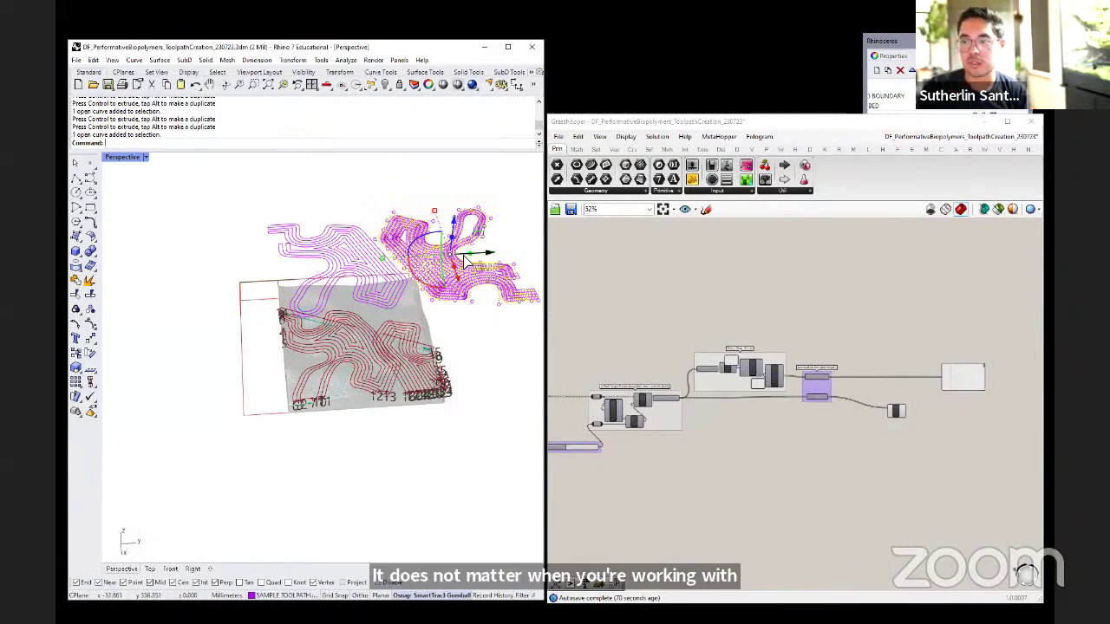
pyautogui.moveTo(491, 255); pyautogui.dragTo(482, 314)
pyautogui.moveTo(484, 356); pyautogui.dragTo(378, 336)
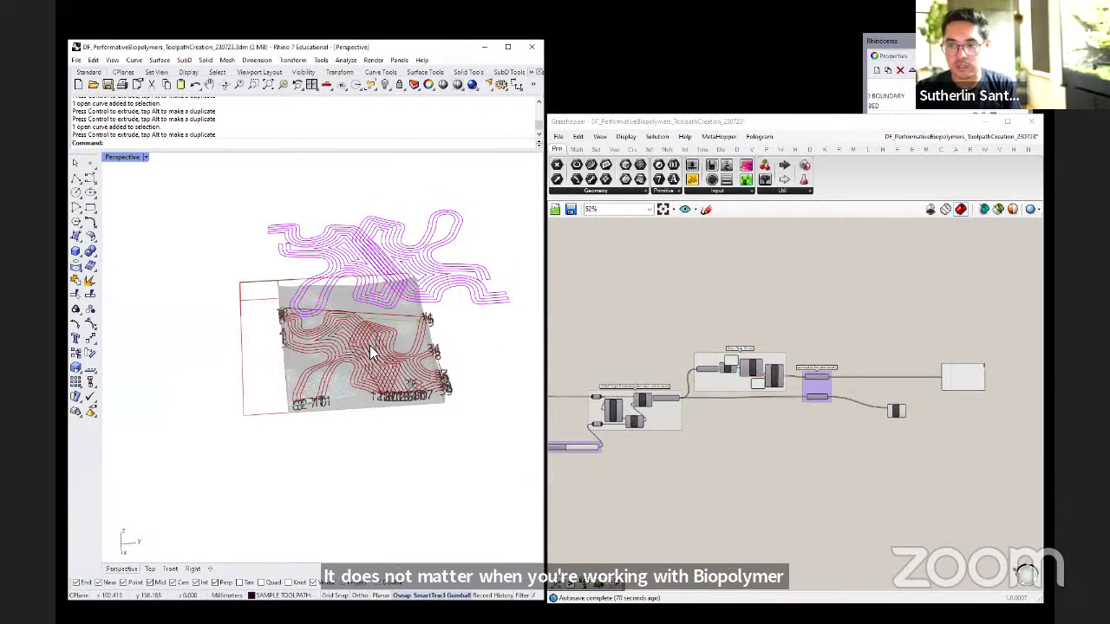
pyautogui.scroll(4, 366, 378)
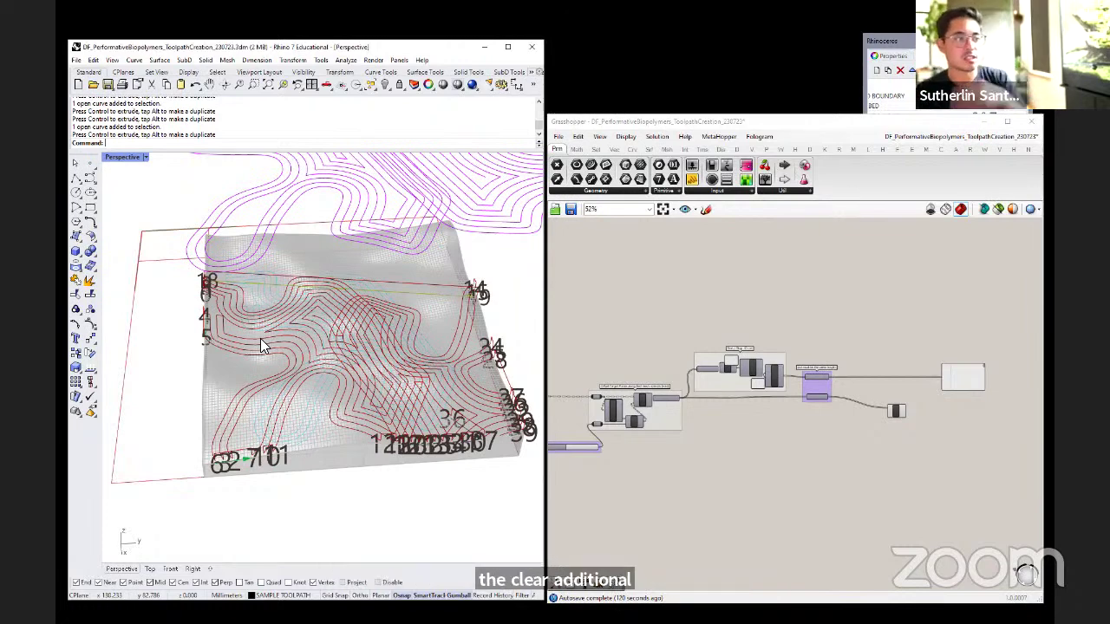
# - Examine the matching Target Plane IO and Target Planes outputs at the end of the non-planar toolpath definition
pyautogui.scroll(-5, 347, 338)
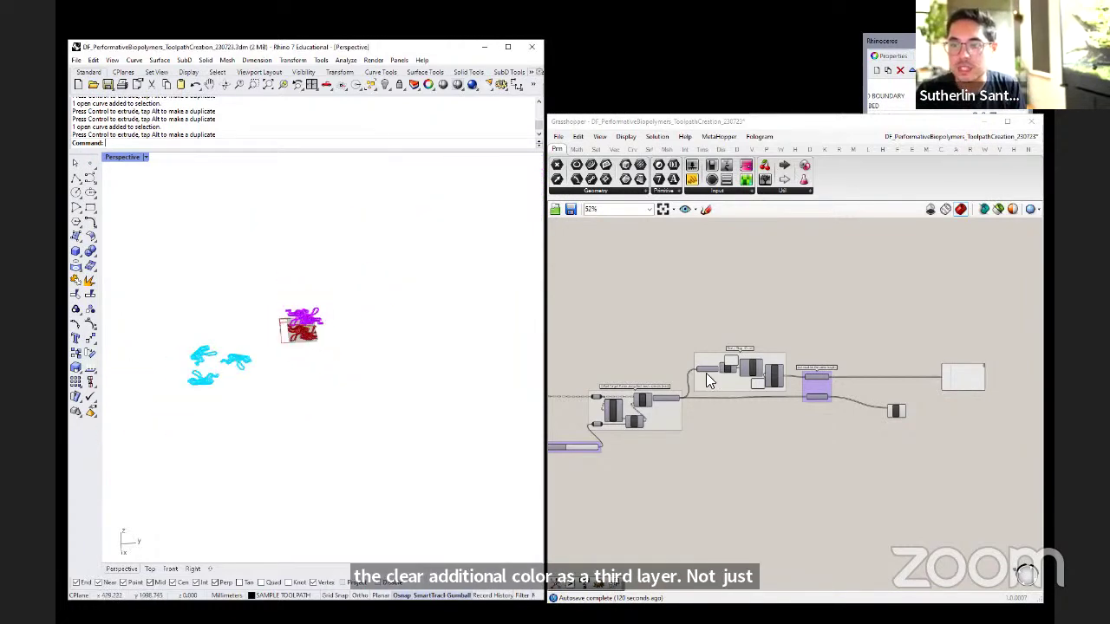
pyautogui.moveTo(765, 123); pyautogui.dragTo(519, 111)
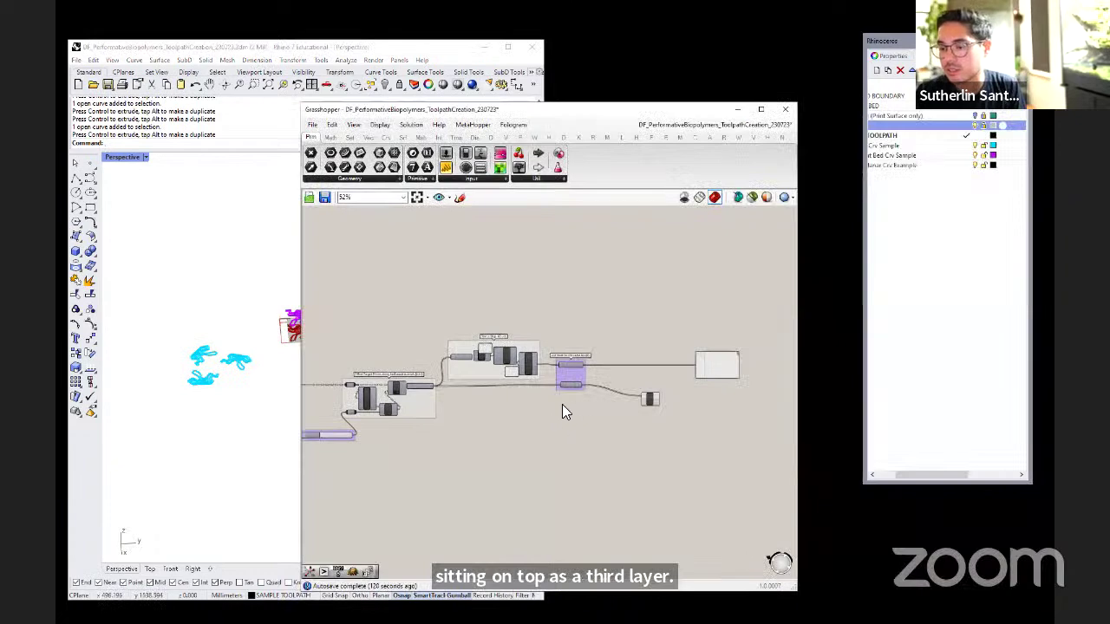
pyautogui.scroll(-6, 572, 412)
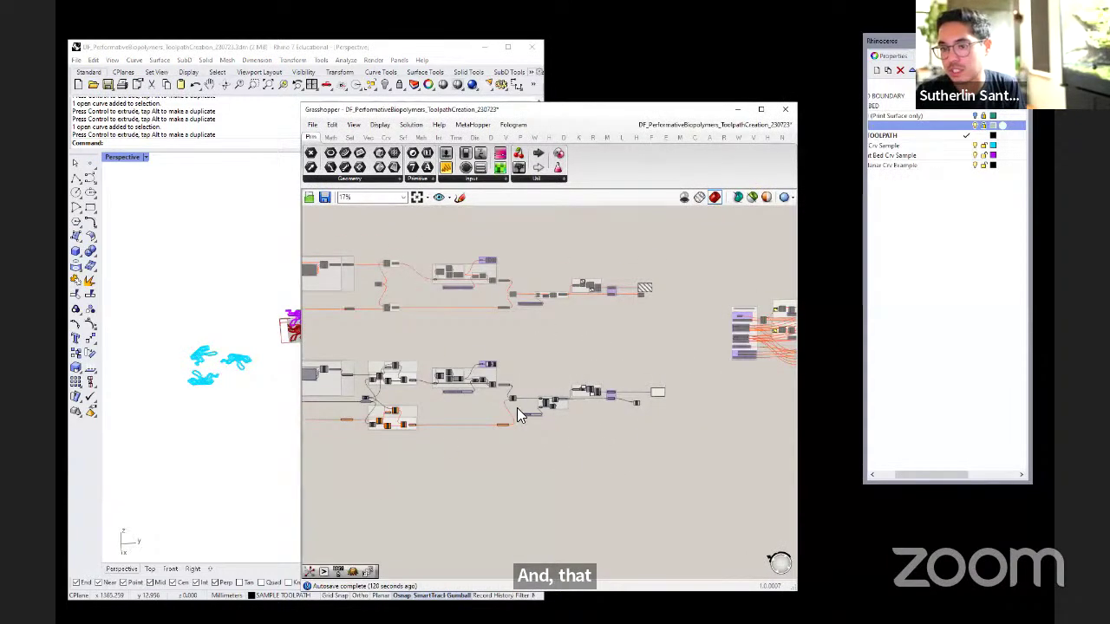
pyautogui.scroll(8, 650, 433)
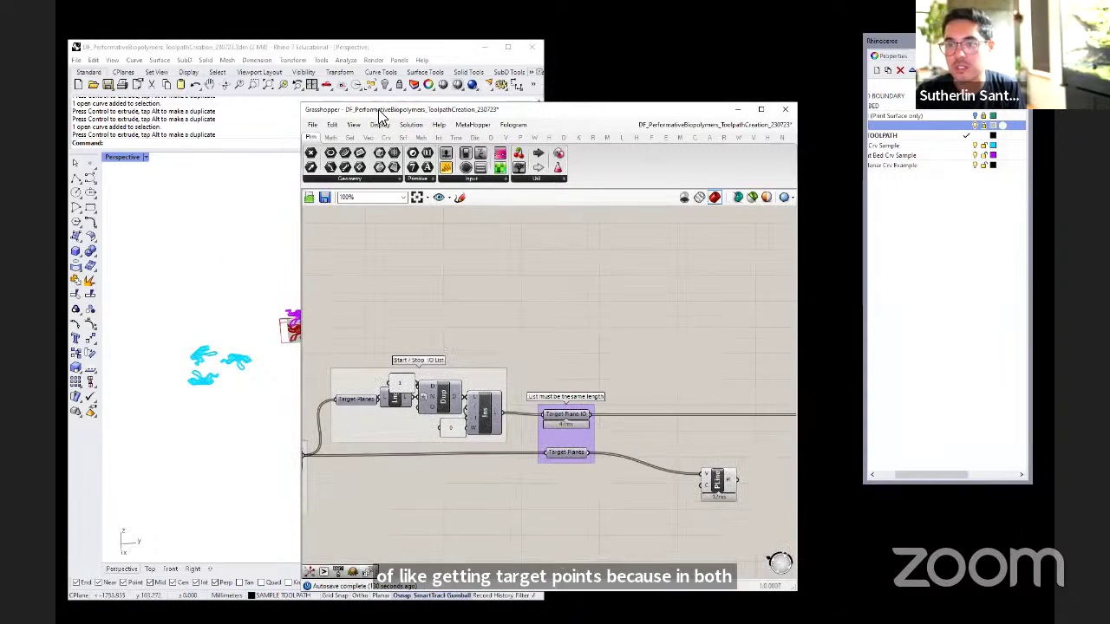
pyautogui.moveTo(380, 116); pyautogui.dragTo(424, 97)
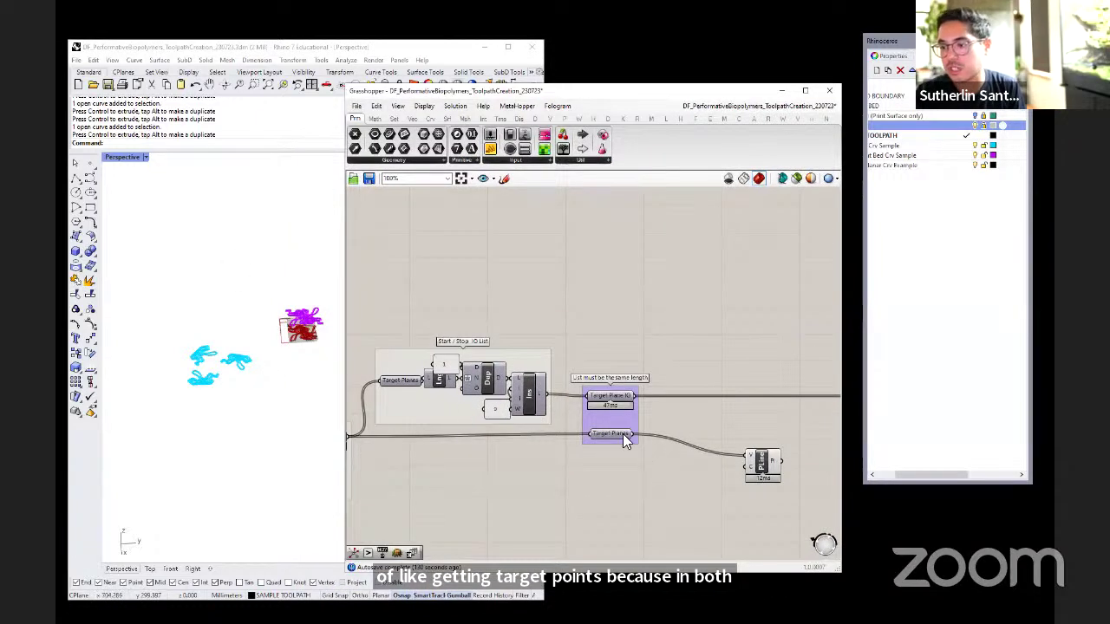
pyautogui.scroll(-2, 761, 400)
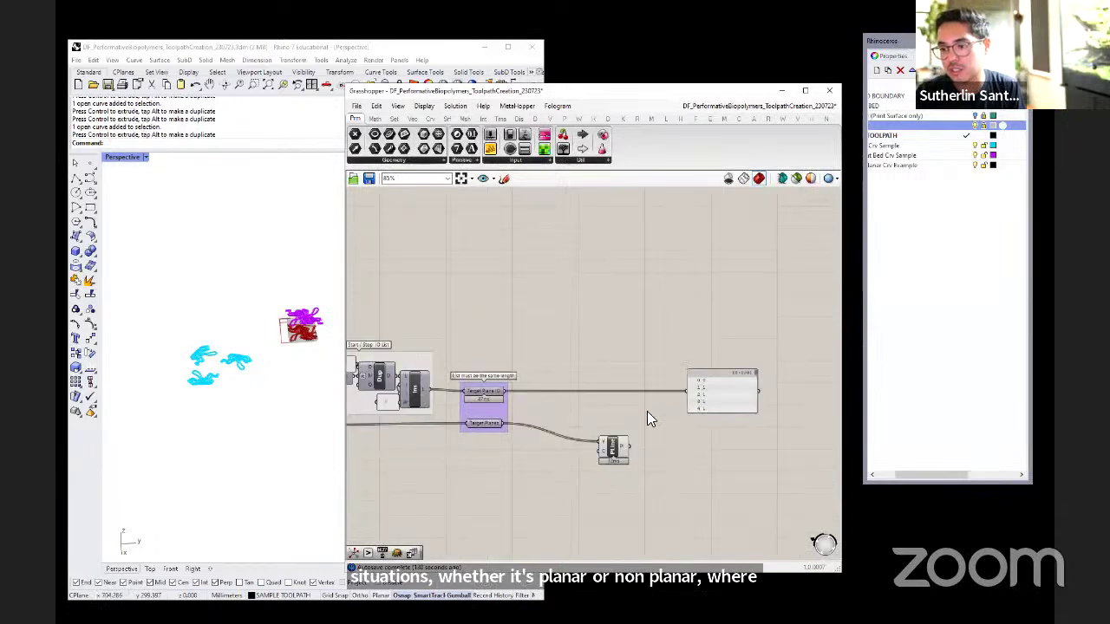
pyautogui.click(488, 393)
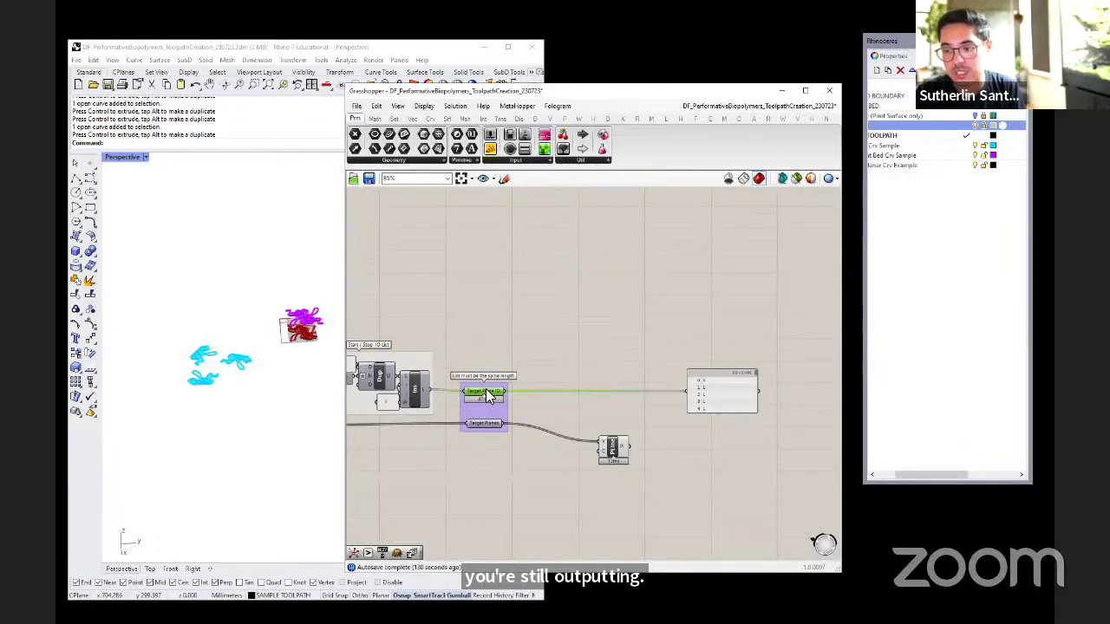
pyautogui.scroll(-6, 680, 400)
pyautogui.moveTo(624, 393); pyautogui.dragTo(746, 362, button='right')
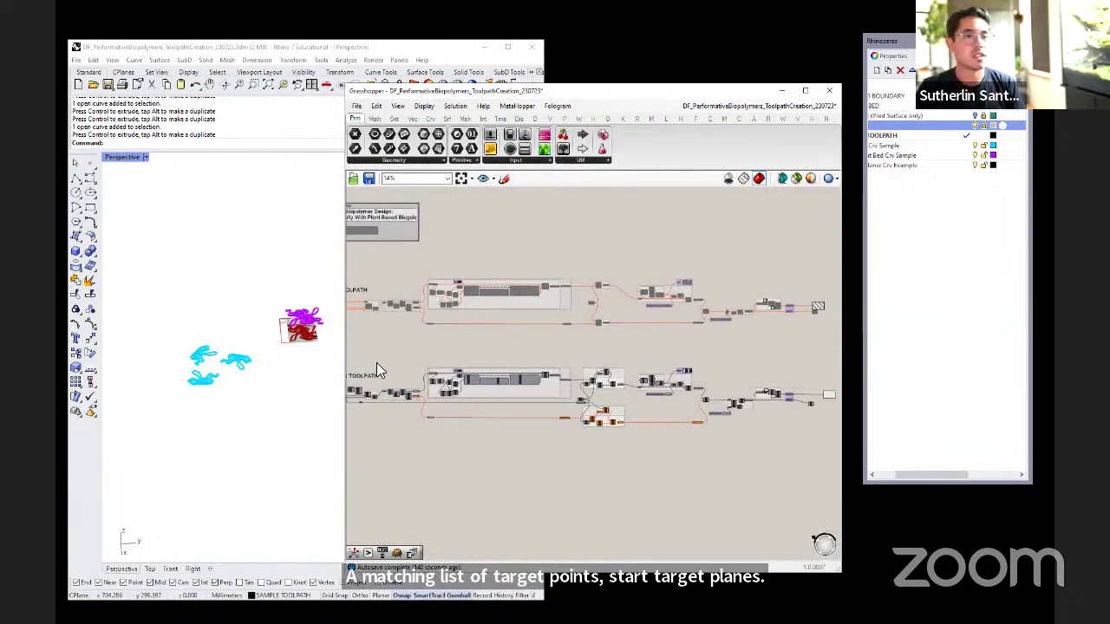
pyautogui.scroll(5, 313, 328)
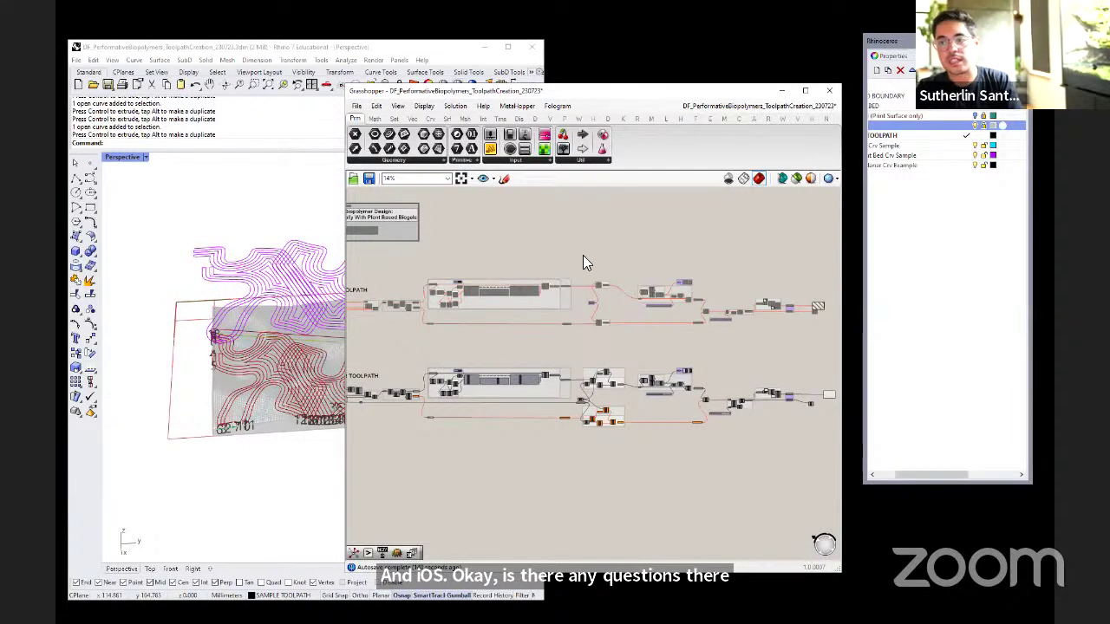
pyautogui.scroll(-2, 560, 312)
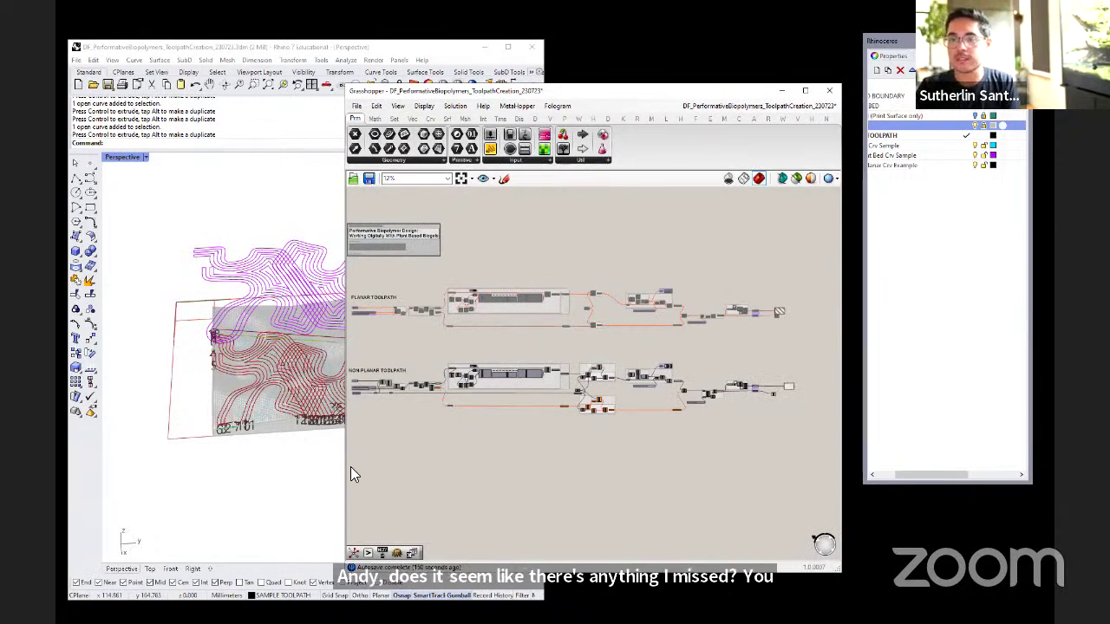
pyautogui.moveTo(203, 404); pyautogui.dragTo(241, 358, button='right')
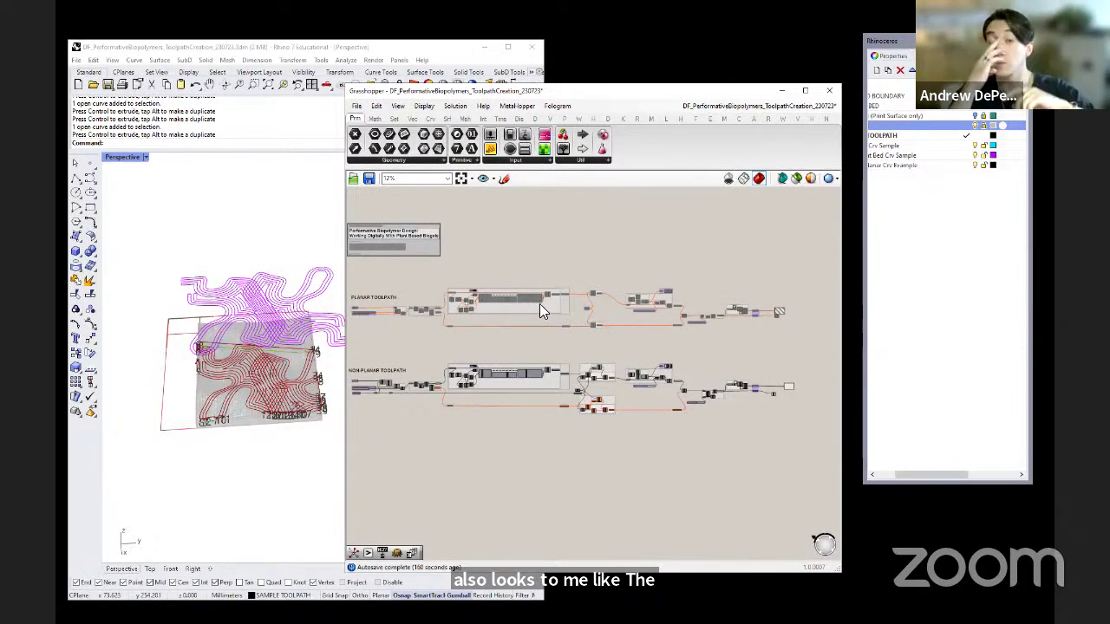
# - Inspect the non-planar group that offsets target planes along bed mesh normals, together with its Offset Above Print Bed input
pyautogui.scroll(6, 717, 404)
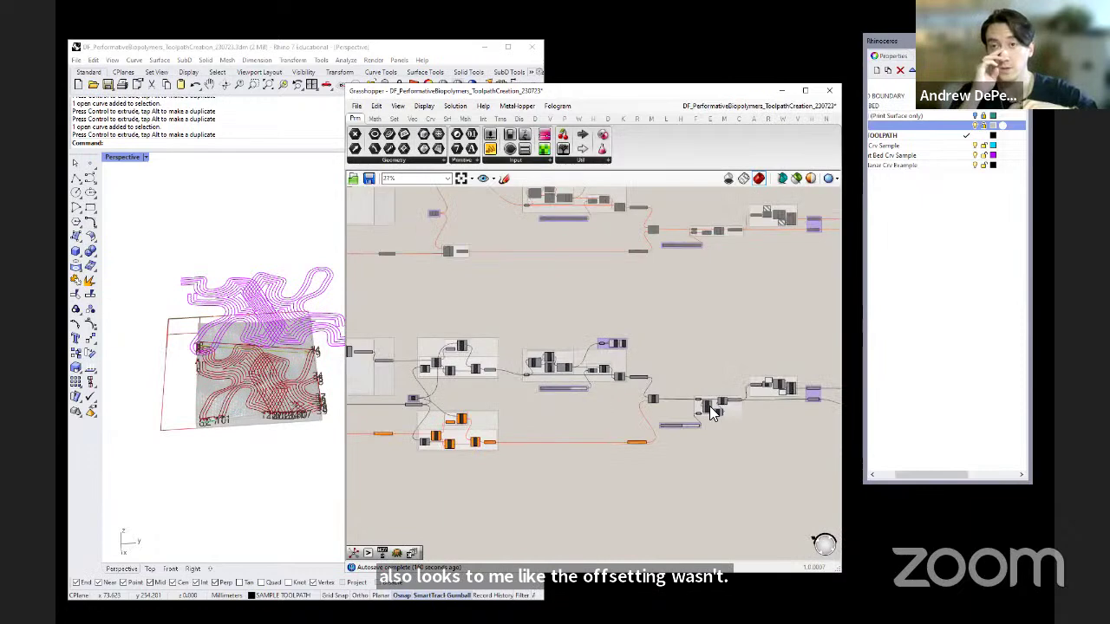
pyautogui.scroll(3, 721, 392)
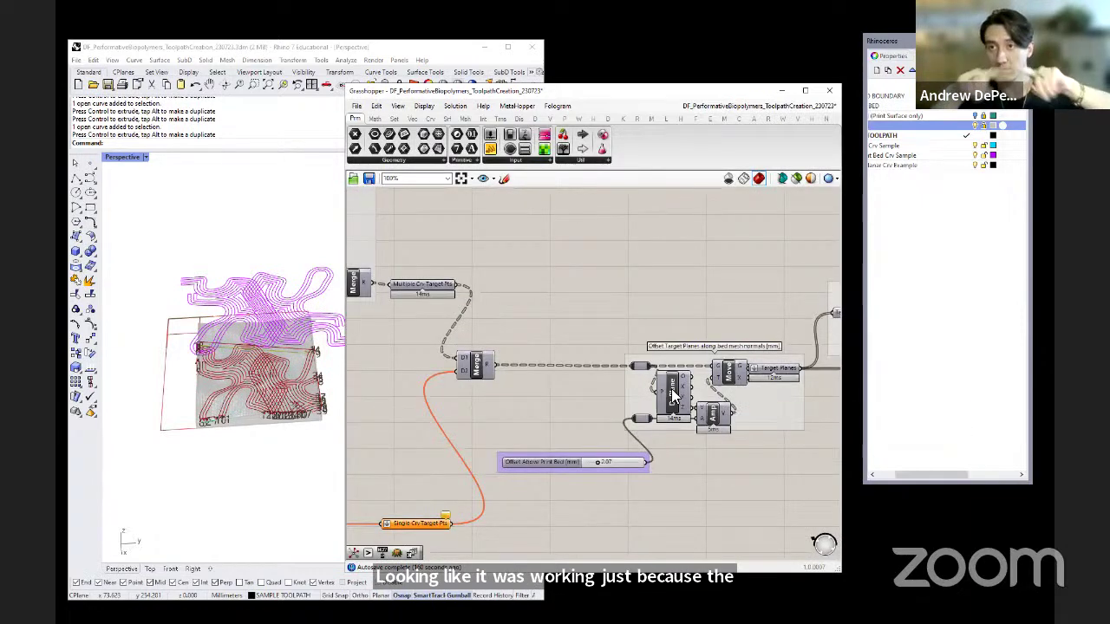
pyautogui.moveTo(666, 390); pyautogui.dragTo(607, 377, button='right')
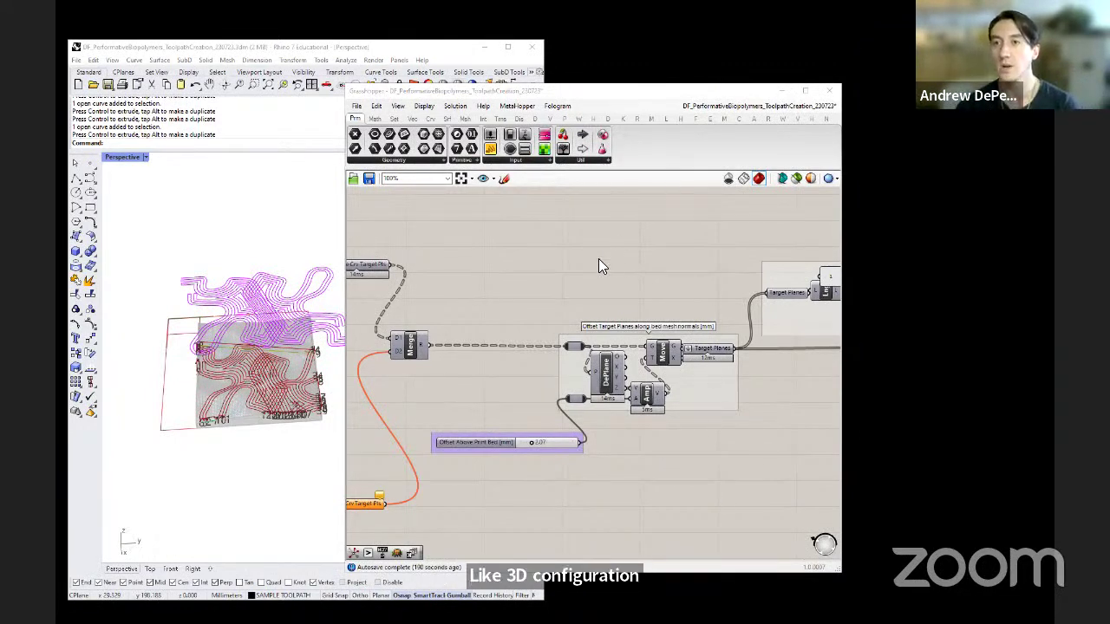
pyautogui.click(657, 90)
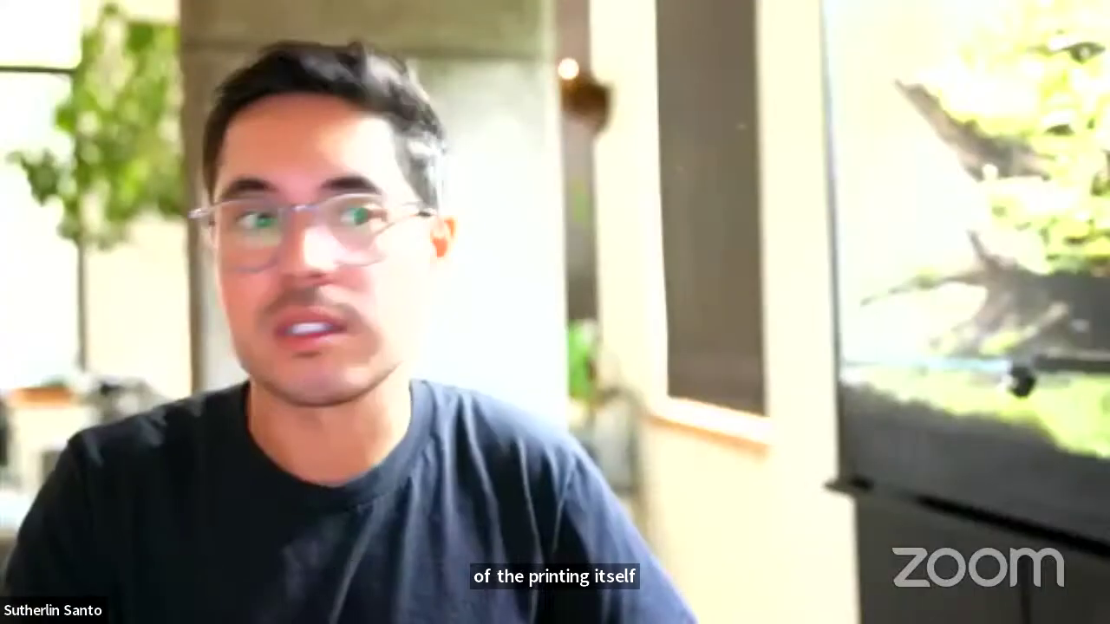
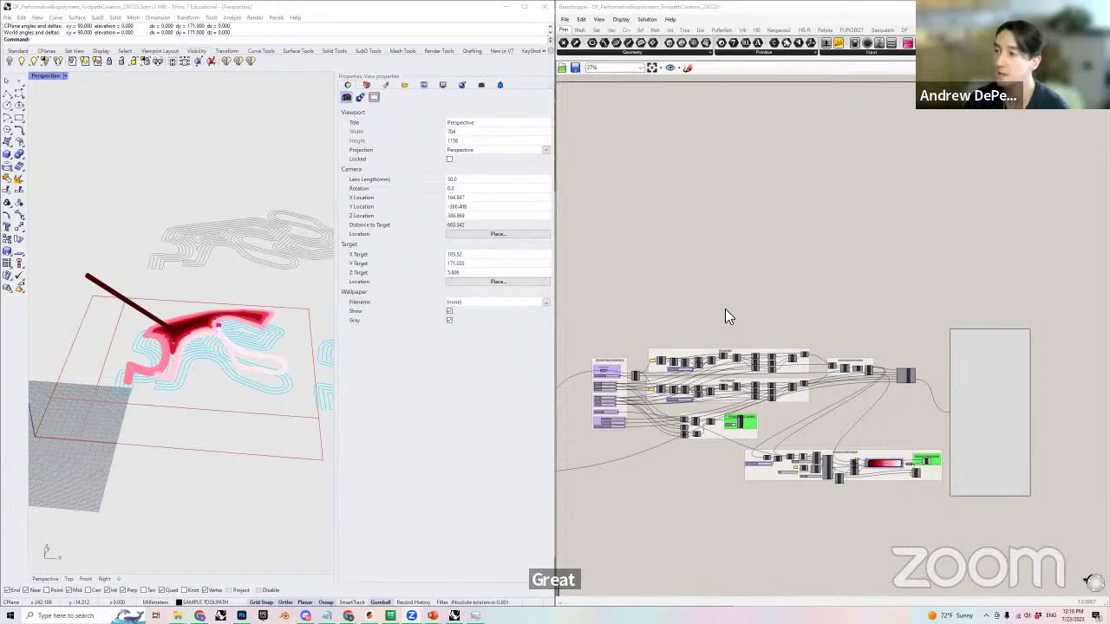
# - Trace how the planar or non-planar toolpath polyline feeds the TOOLPATH curve parameter in the Starting Inputs group
pyautogui.moveTo(723, 305); pyautogui.dragTo(971, 228, button='right')
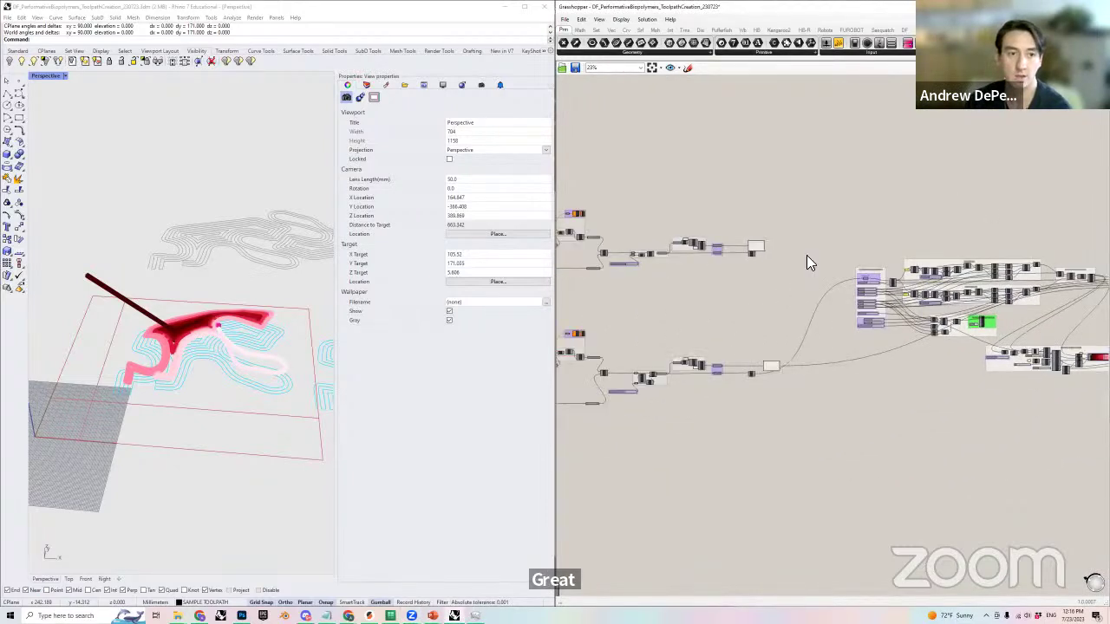
pyautogui.scroll(8, 843, 416)
pyautogui.moveTo(778, 426); pyautogui.dragTo(818, 440, button='right')
pyautogui.scroll(-2, 805, 439)
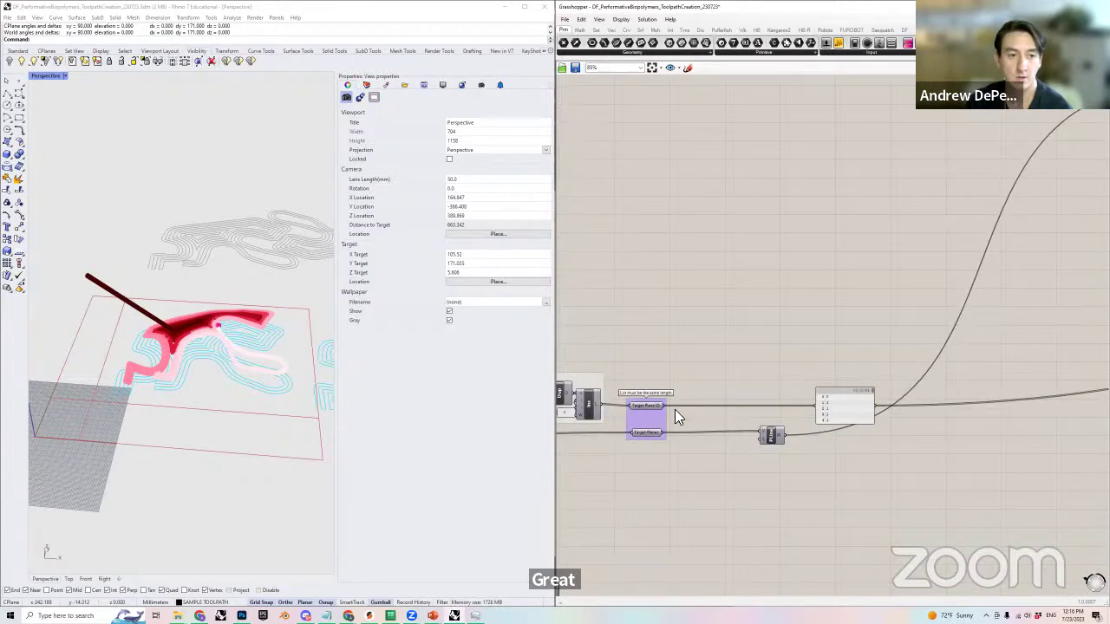
pyautogui.scroll(-4, 736, 418)
pyautogui.scroll(5, 723, 262)
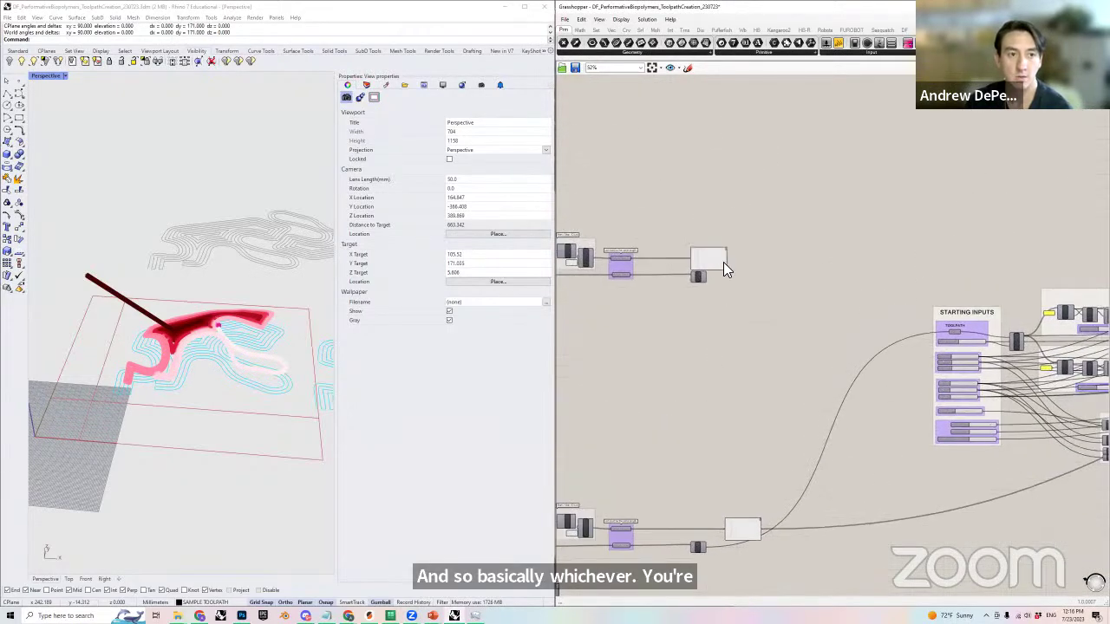
pyautogui.scroll(-3, 721, 266)
pyautogui.scroll(3, 652, 326)
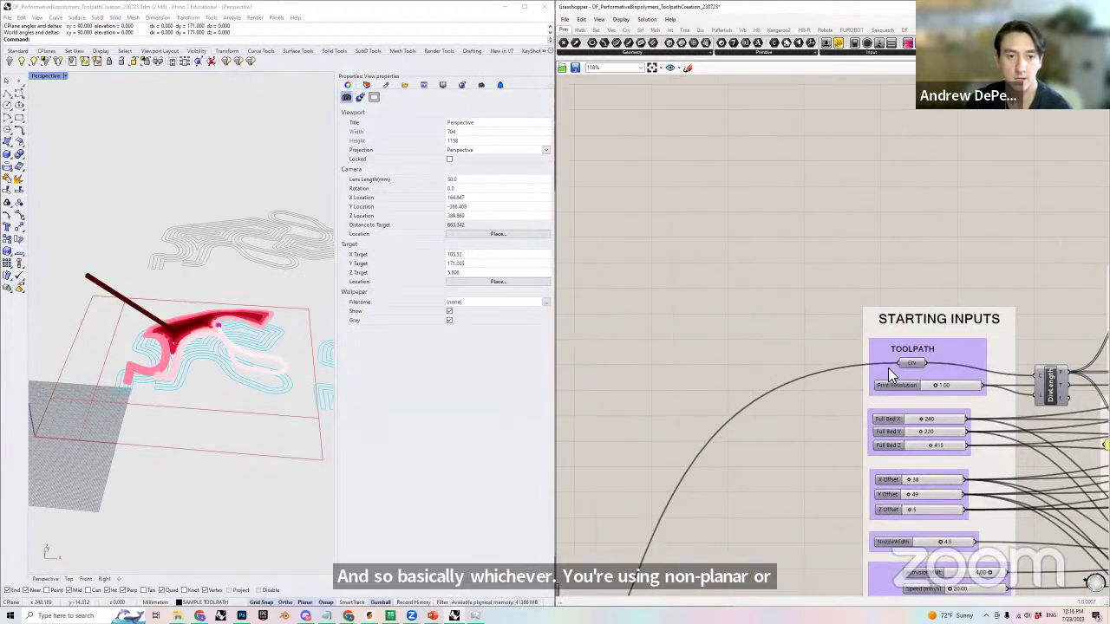
pyautogui.click(908, 369)
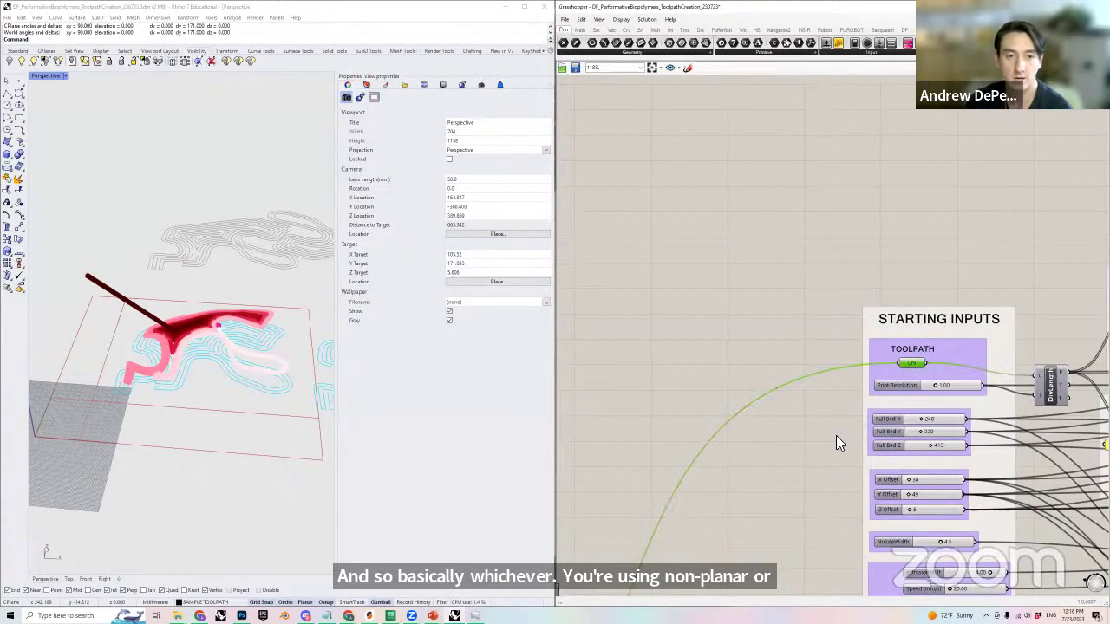
pyautogui.scroll(-3, 797, 383)
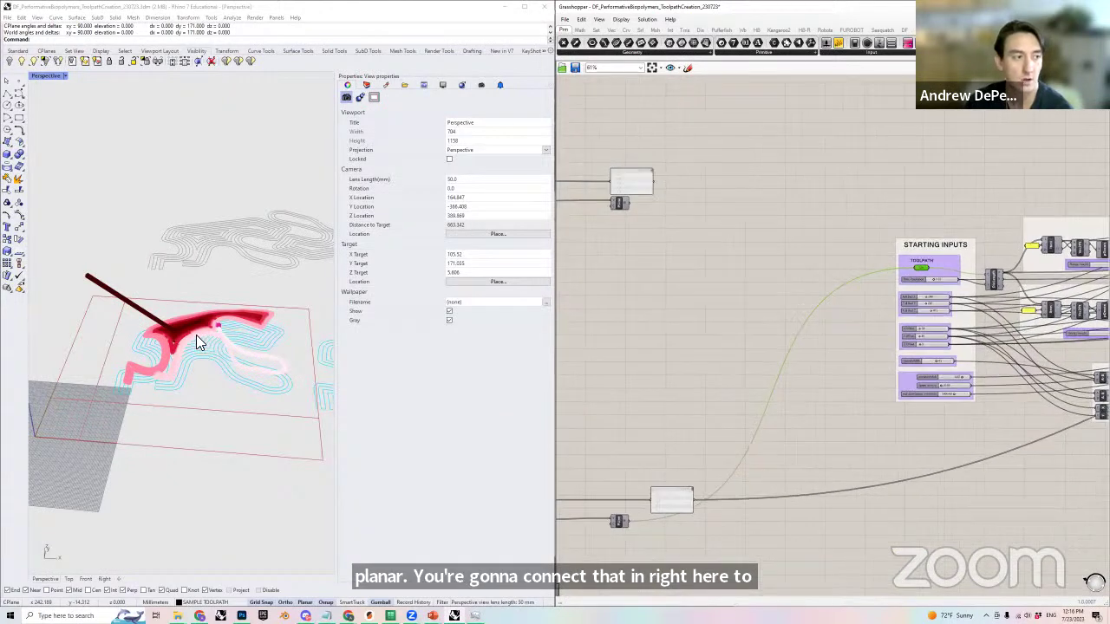
# - Inspect the simulated print along the cyan sample toolpath curves in the Rhino perspective view
pyautogui.scroll(1, 138, 349)
pyautogui.scroll(2, 138, 349)
pyautogui.moveTo(309, 434); pyautogui.dragTo(141, 384, button='right')
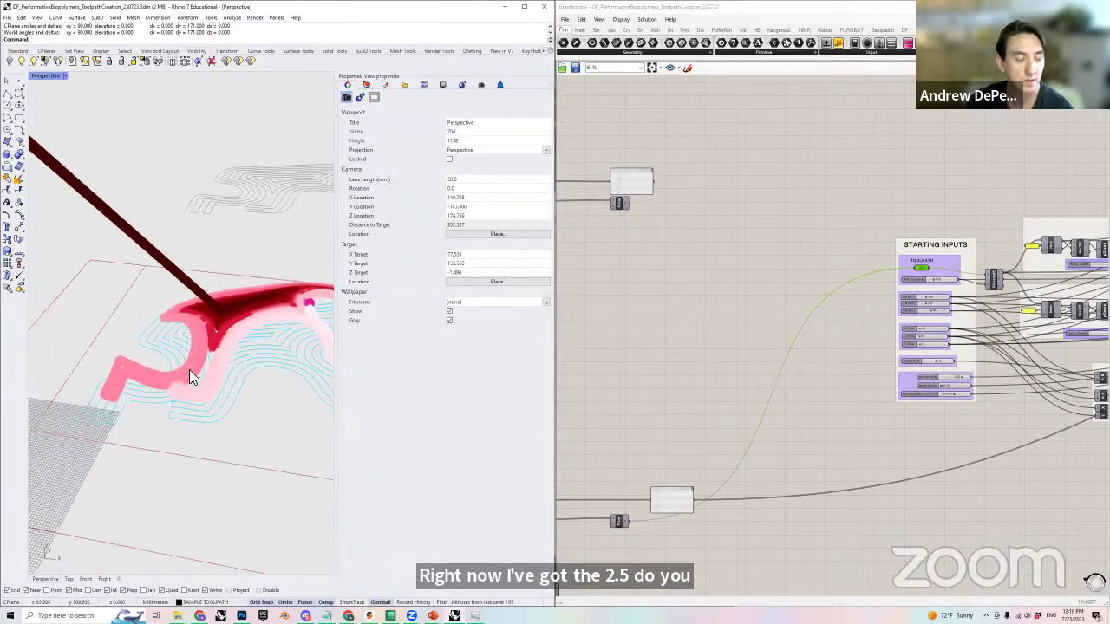
pyautogui.scroll(-1, 189, 369)
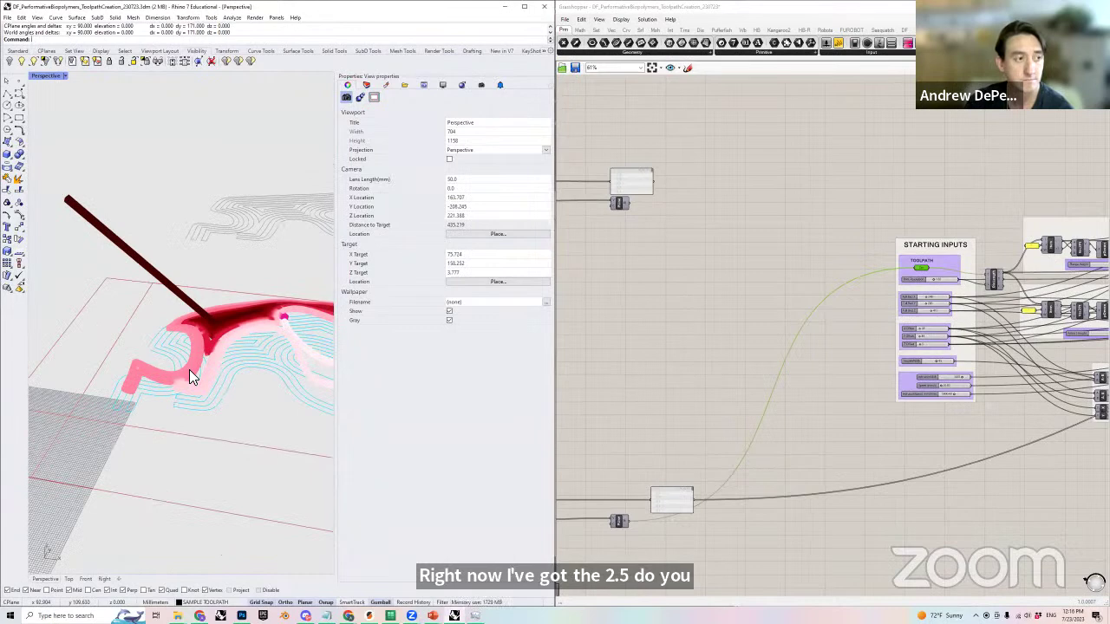
# - Examine how the Print Resolution slider drives the Divide Length component that splits the toolpath curve
pyautogui.moveTo(797, 339); pyautogui.dragTo(644, 323, button='right')
pyautogui.scroll(1, 793, 267)
pyautogui.scroll(2, 792, 267)
pyautogui.scroll(2, 855, 260)
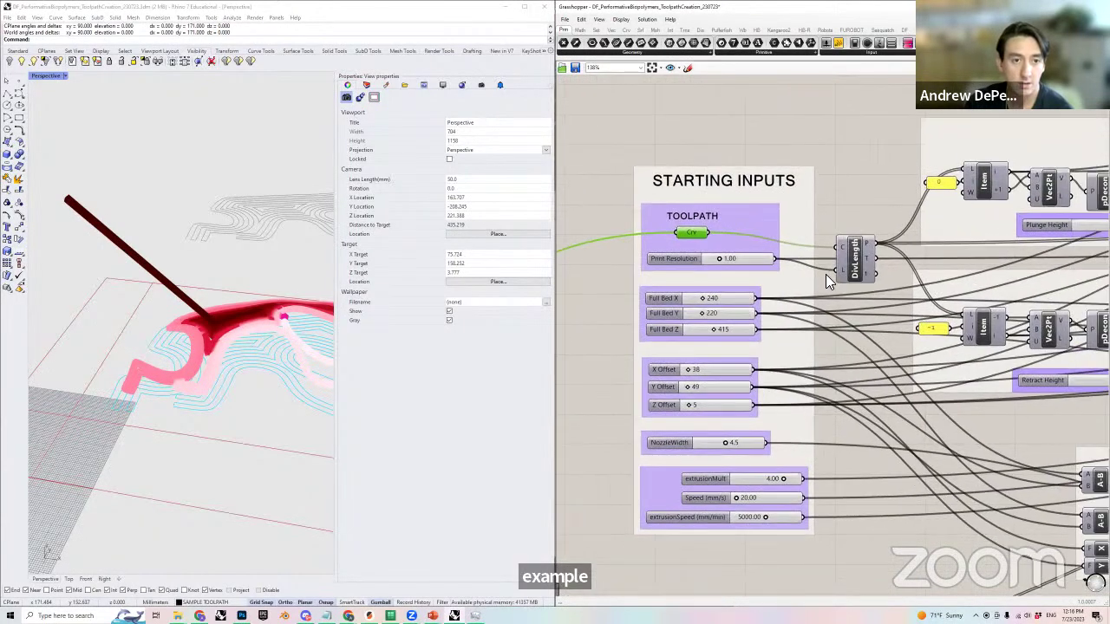
pyautogui.click(855, 260)
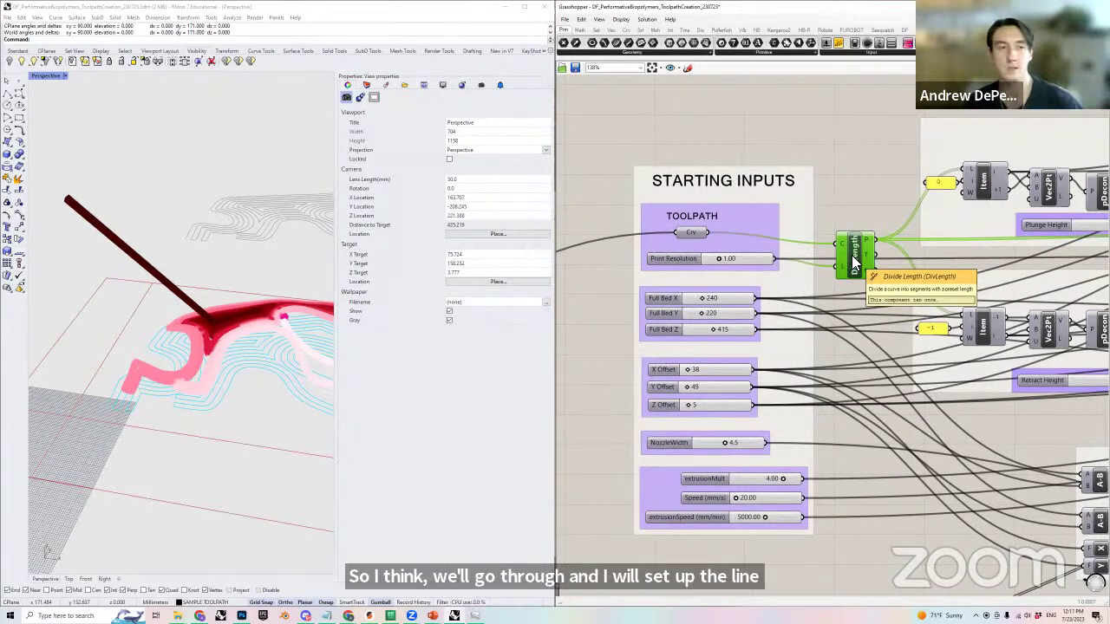
pyautogui.click(695, 258)
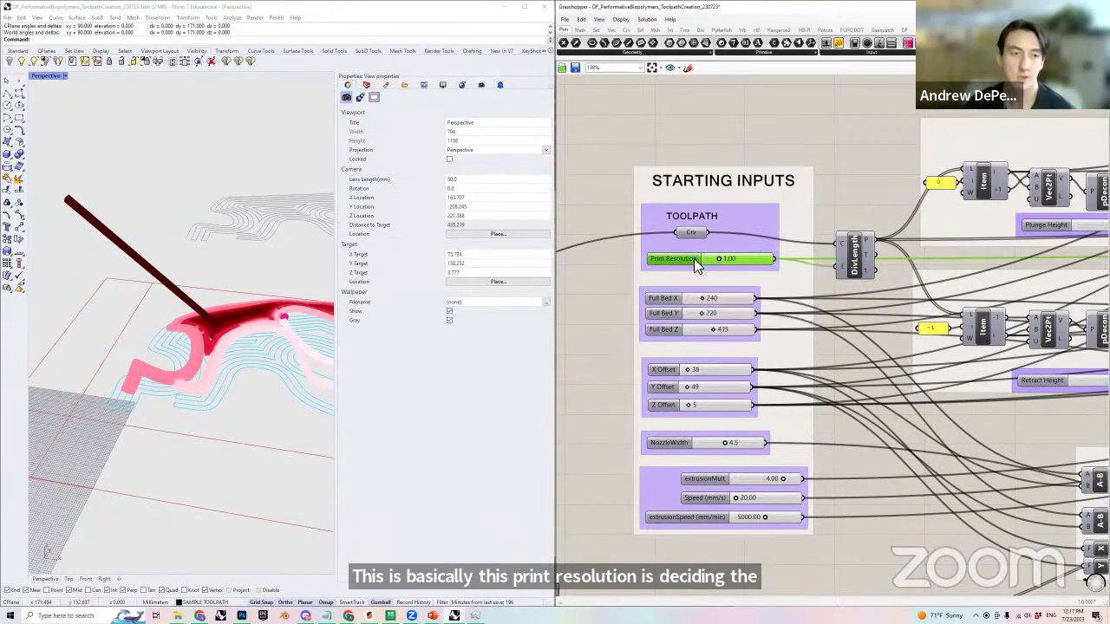
pyautogui.moveTo(817, 277); pyautogui.dragTo(790, 251, button='right')
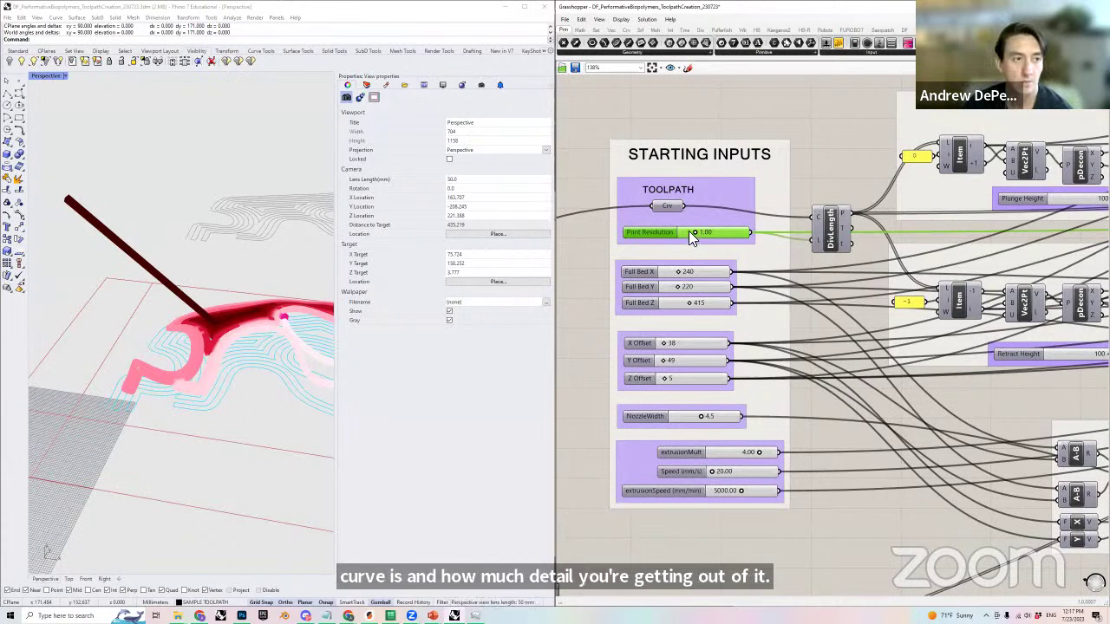
pyautogui.moveTo(756, 250); pyautogui.dragTo(783, 238, button='right')
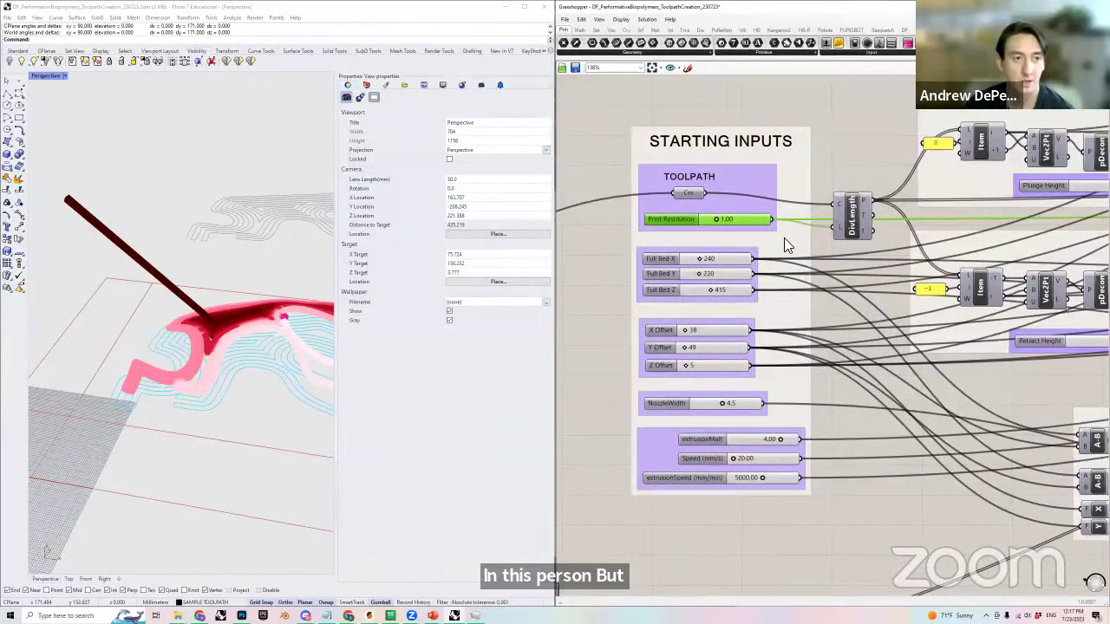
# - Review the Full Bed X, Y and Z sliders and the X, Y and Z Offset sliders against the print bed outline in Rhino
pyautogui.click(721, 251)
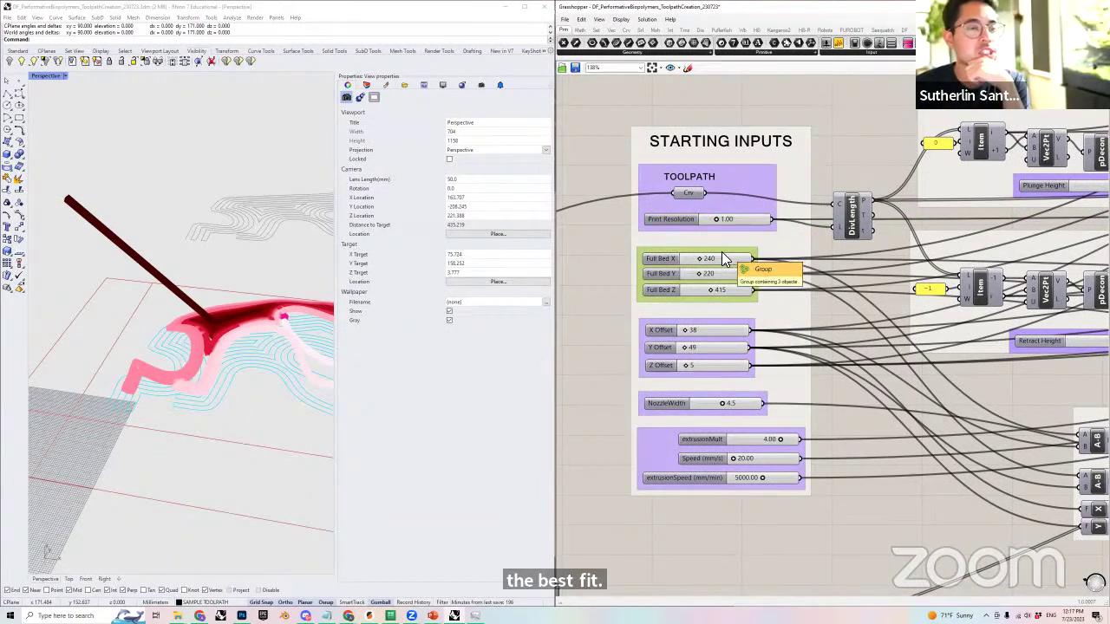
pyautogui.click(591, 276)
pyautogui.moveTo(598, 275); pyautogui.dragTo(623, 274, button='right')
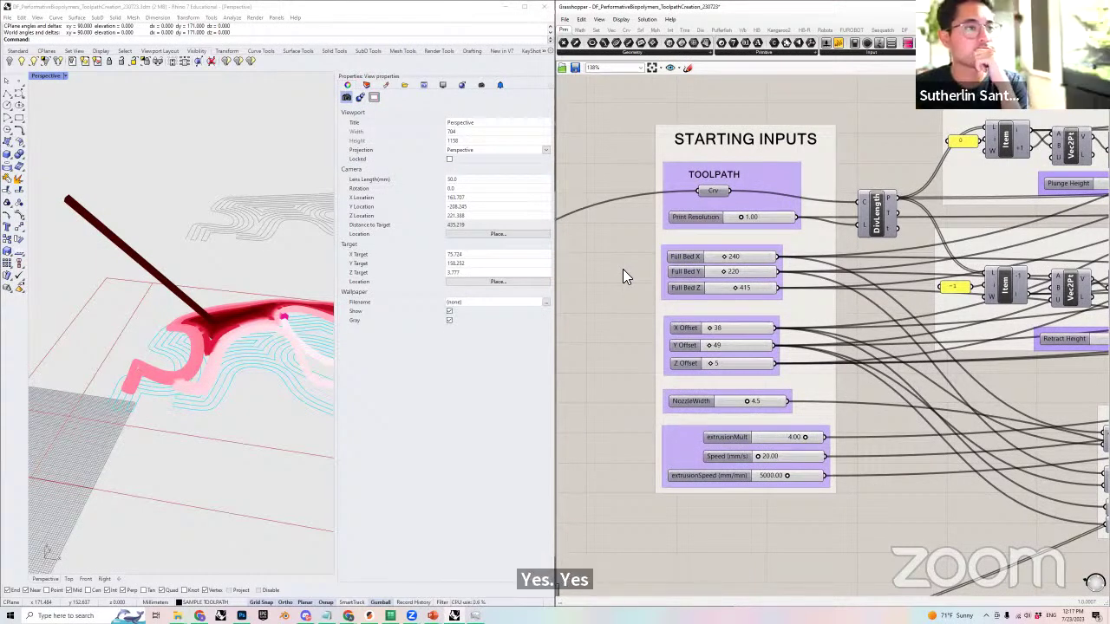
pyautogui.scroll(1, 730, 255)
pyautogui.scroll(3, 735, 238)
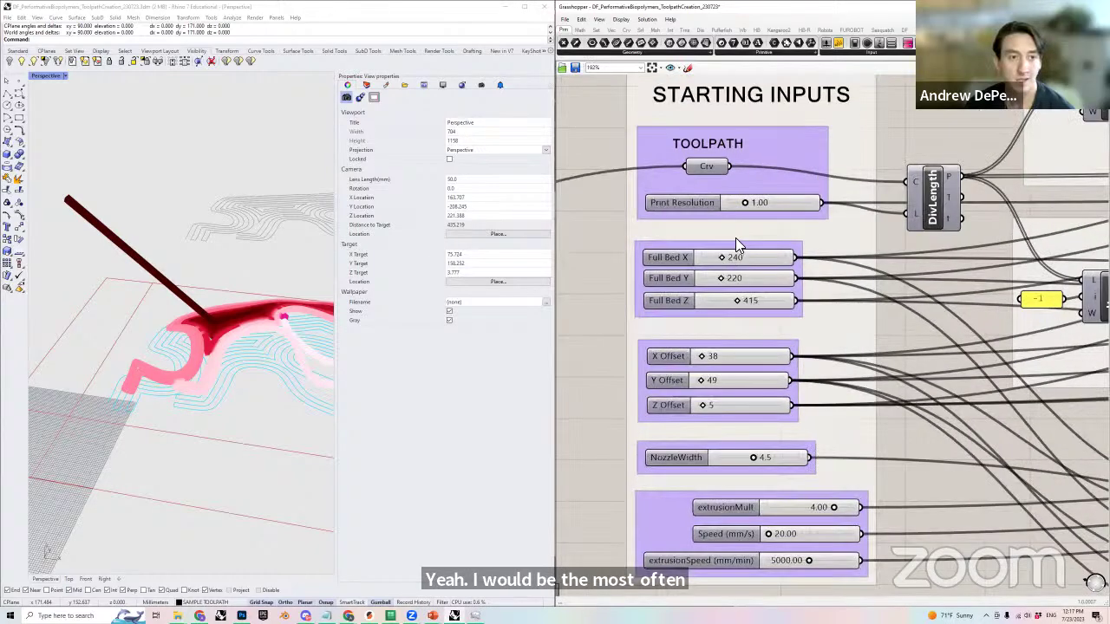
pyautogui.click(737, 250)
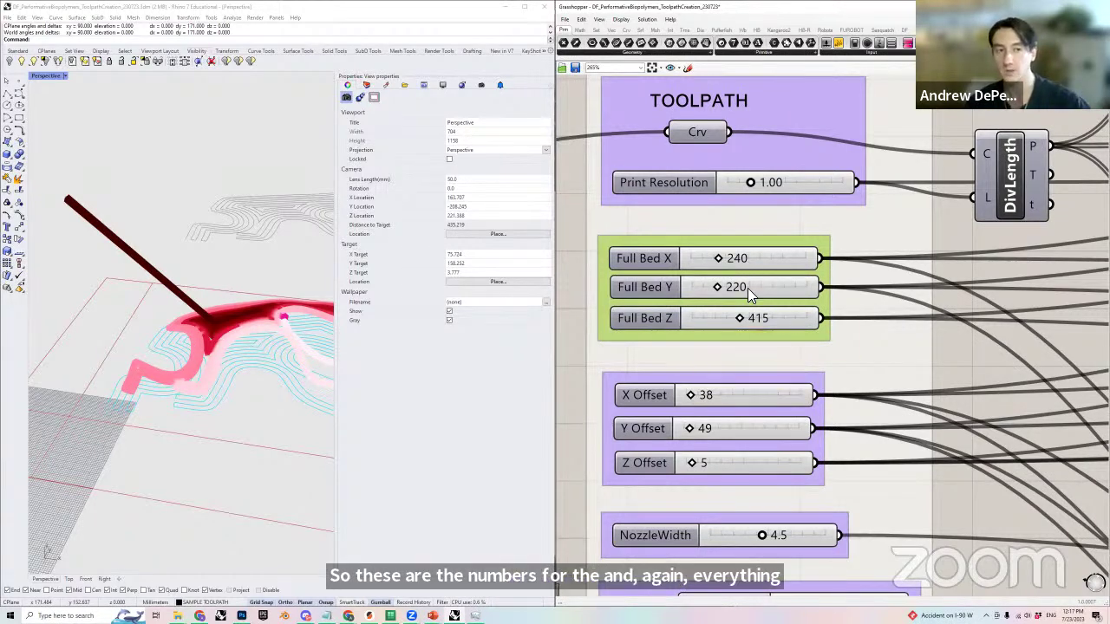
pyautogui.moveTo(256, 271); pyautogui.dragTo(203, 386, button='right')
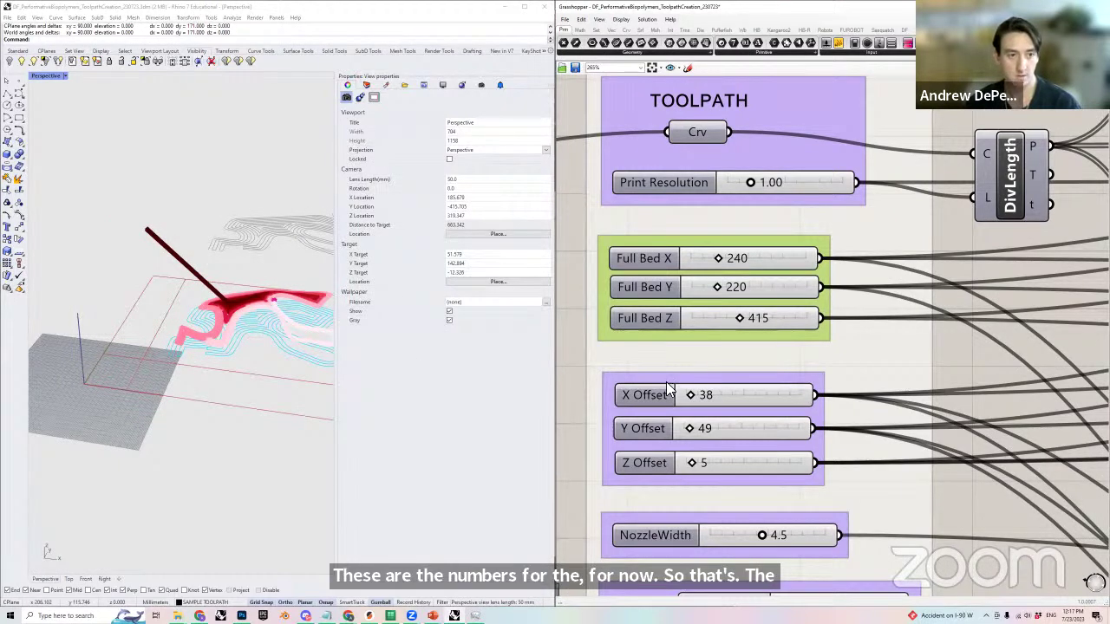
pyautogui.moveTo(789, 362); pyautogui.dragTo(782, 323, button='right')
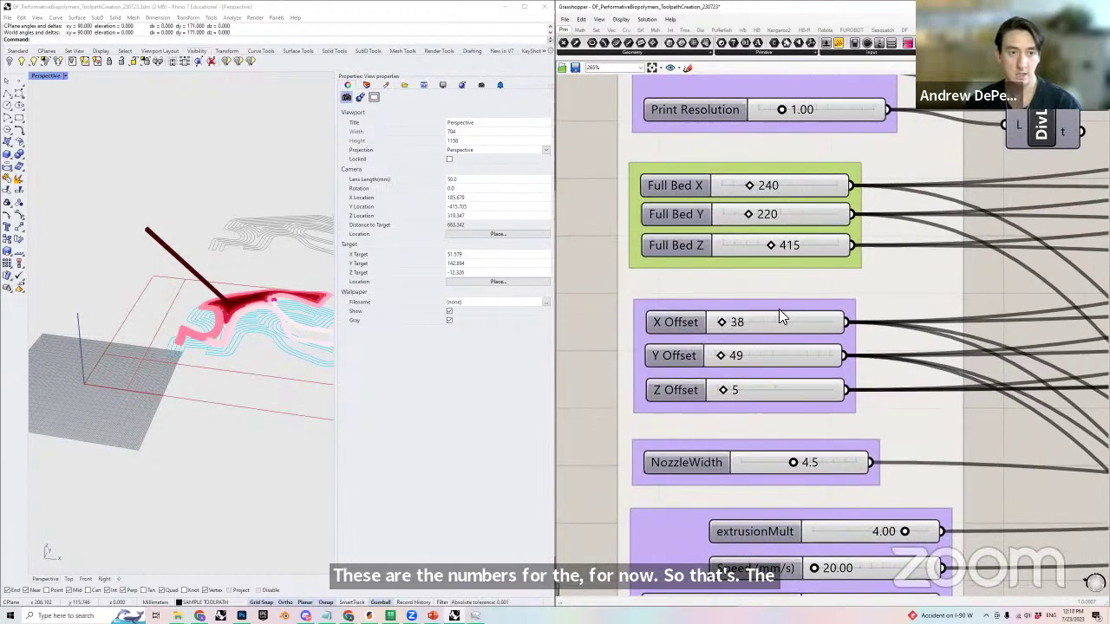
# - Review the X, Y and Z Offset sliders and the NozzleWidth slider against the sample toolpath and print bed in Rhino
pyautogui.click(785, 341)
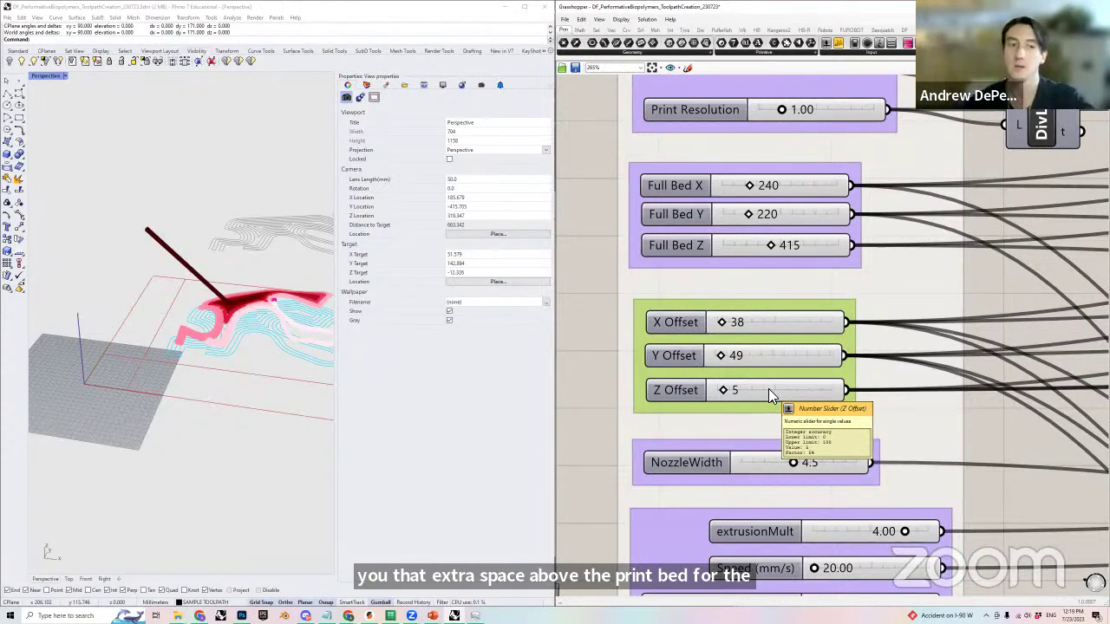
pyautogui.moveTo(898, 408); pyautogui.dragTo(869, 347, button='right')
pyautogui.click(822, 398)
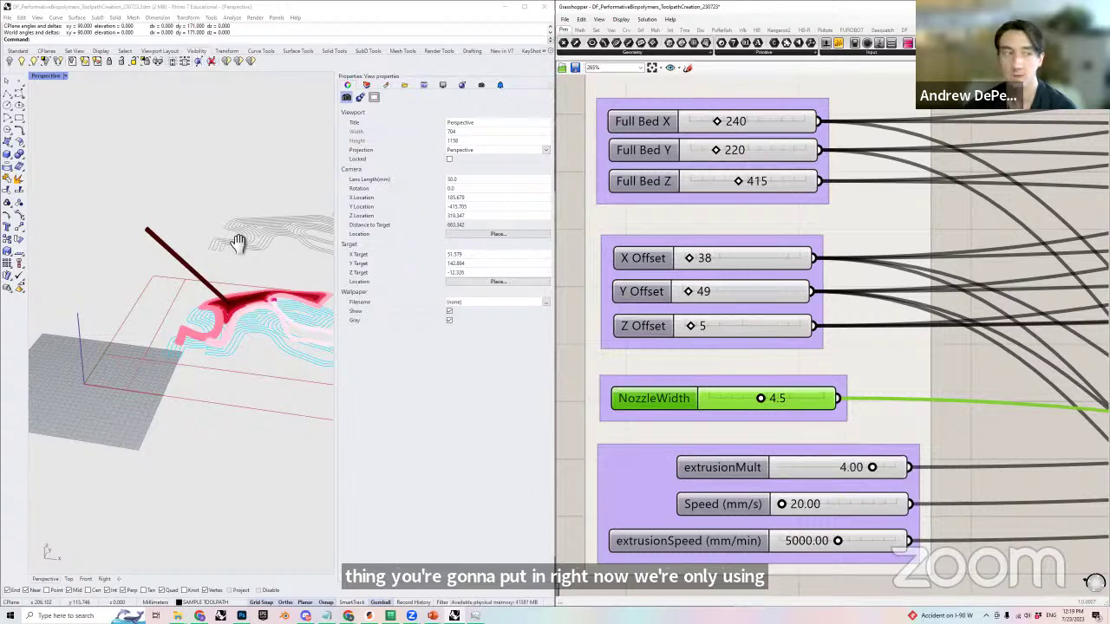
pyautogui.moveTo(246, 345); pyautogui.dragTo(208, 360, button='right')
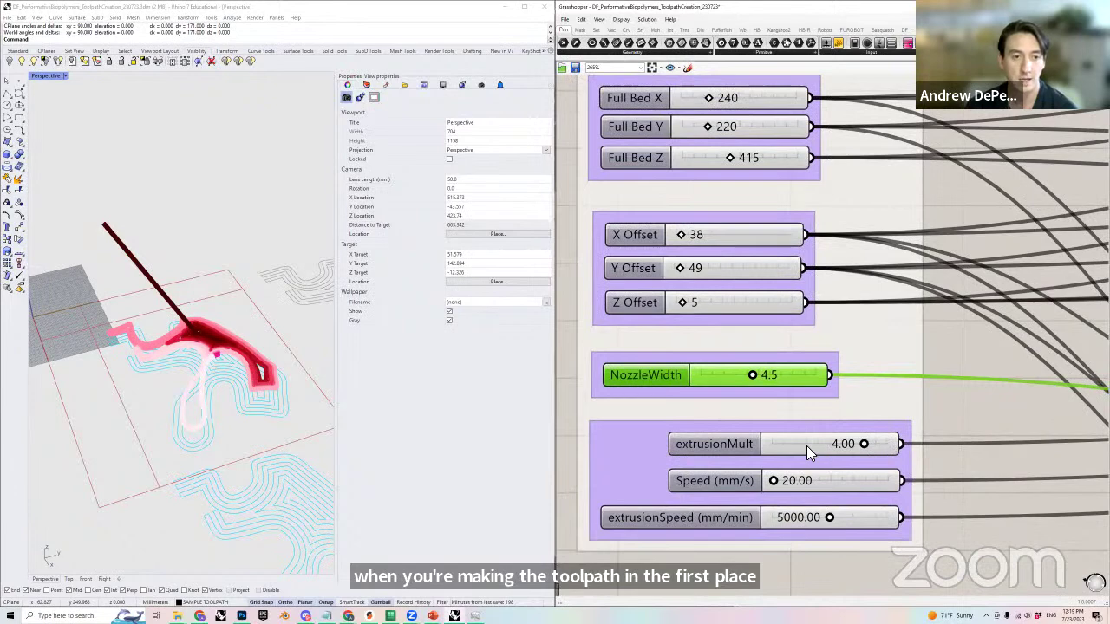
# - Review the extrusionMult, Speed and extrusionSpeed sliders in the Starting Inputs group
pyautogui.click(806, 444)
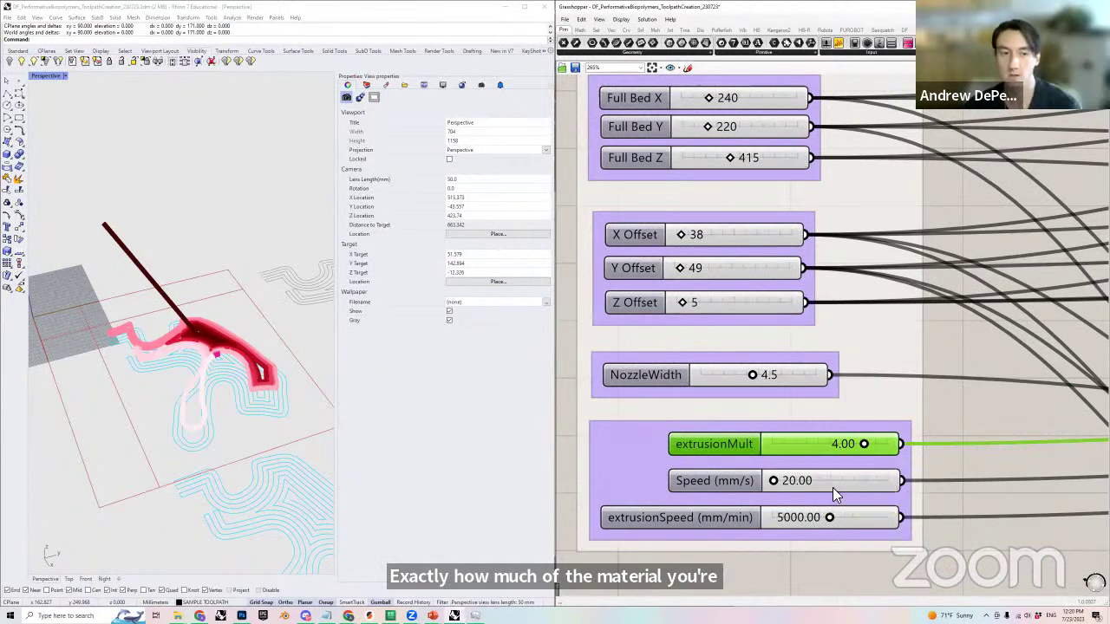
pyautogui.click(836, 484)
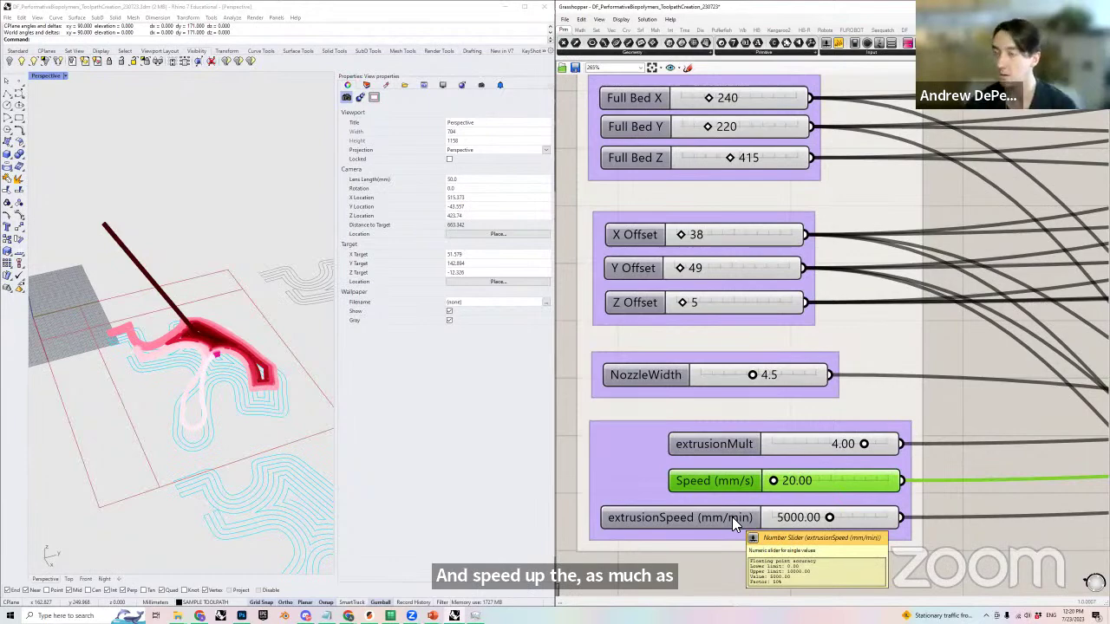
pyautogui.scroll(-5, 737, 426)
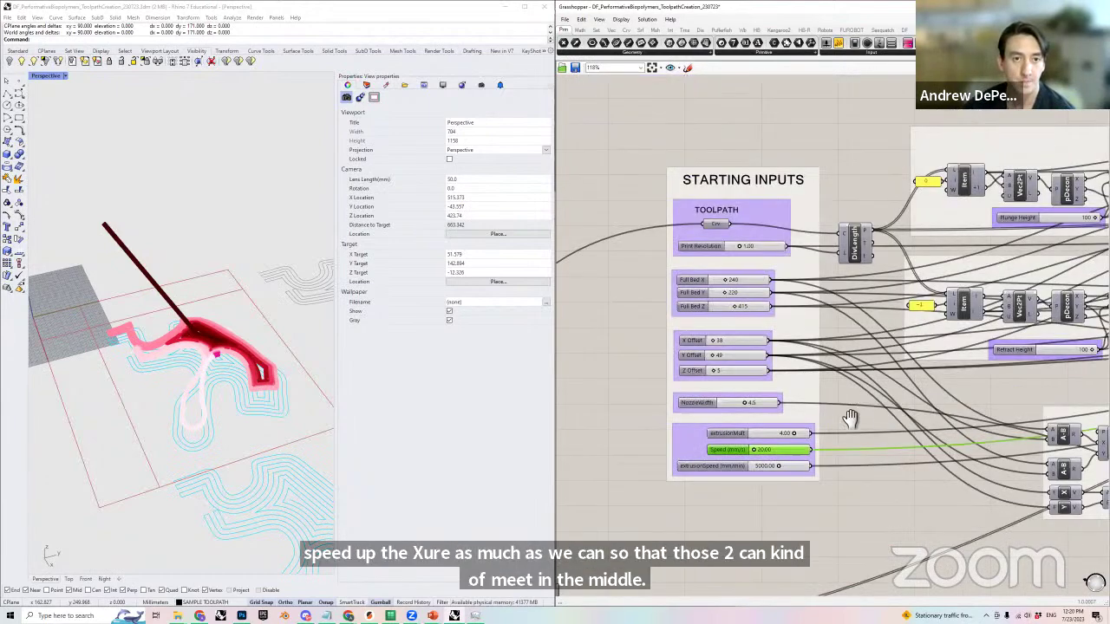
# - Examine the PLUNGE and RETRACT groups and follow their wires towards the Connect All Lines and Print Preview groups
pyautogui.scroll(-1, 771, 409)
pyautogui.moveTo(902, 397); pyautogui.dragTo(758, 415, button='right')
pyautogui.scroll(-1, 757, 415)
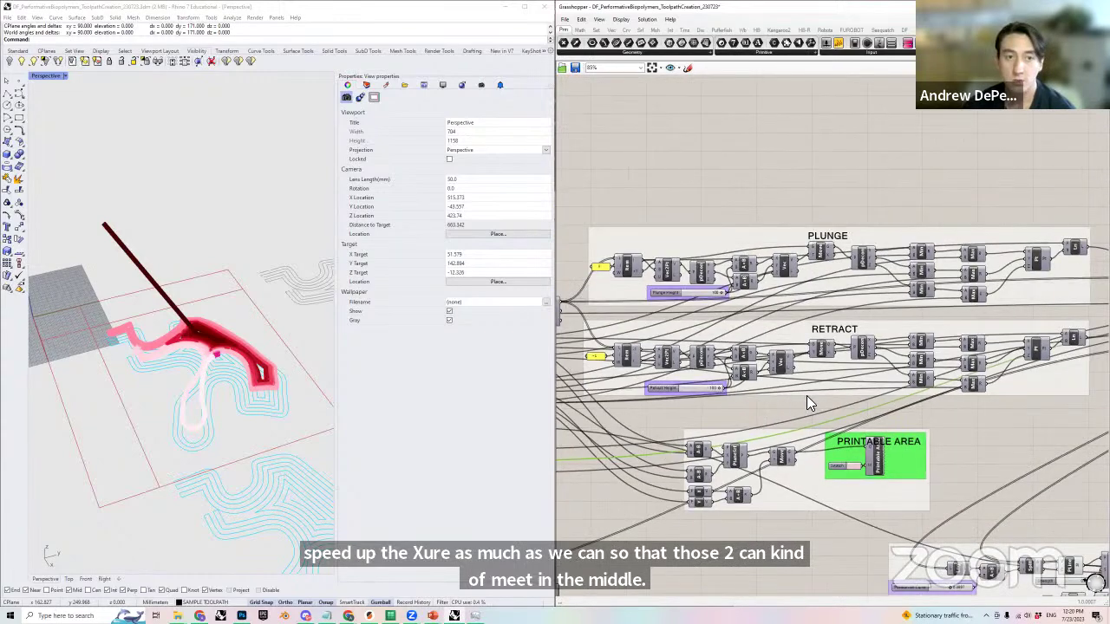
pyautogui.moveTo(944, 289); pyautogui.dragTo(904, 291, button='right')
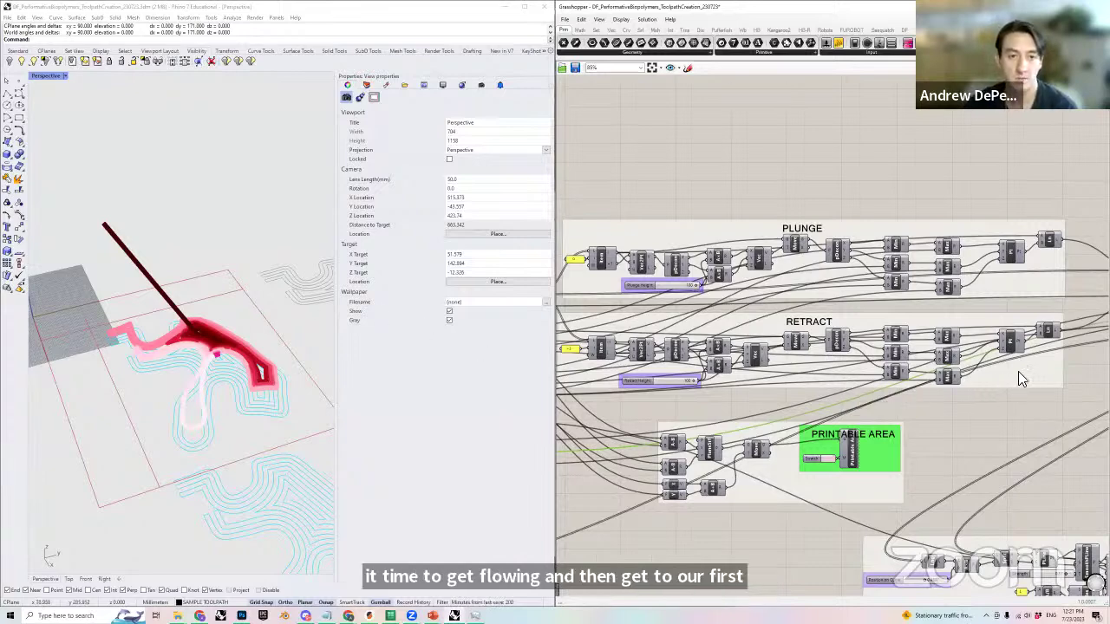
pyautogui.moveTo(1021, 377); pyautogui.dragTo(986, 361, button='right')
pyautogui.scroll(-3, 867, 416)
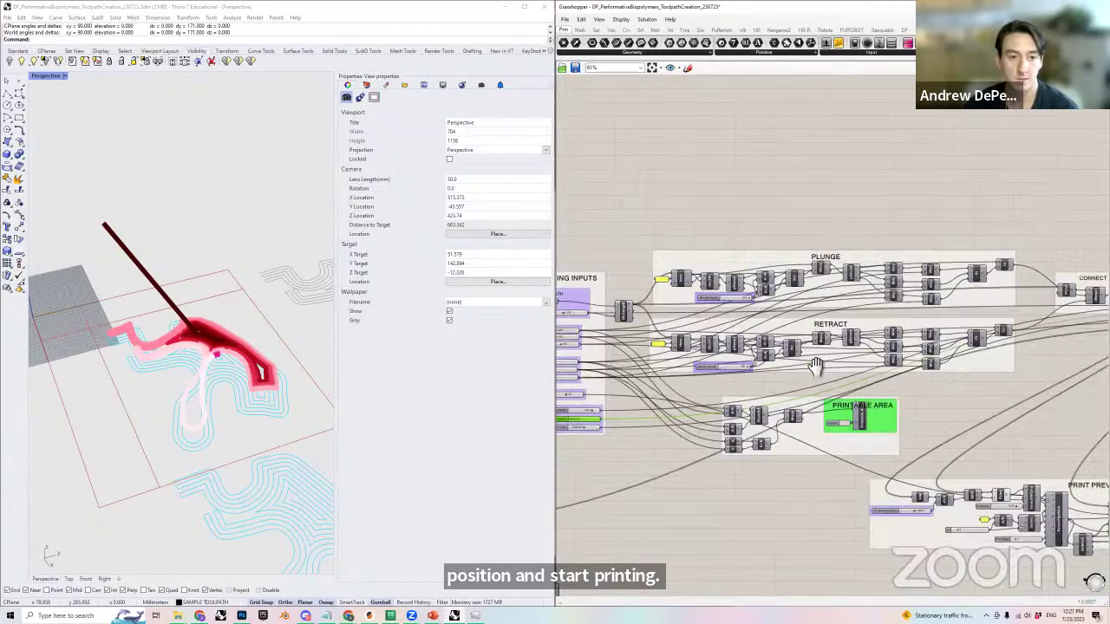
pyautogui.moveTo(839, 460); pyautogui.dragTo(807, 455, button='right')
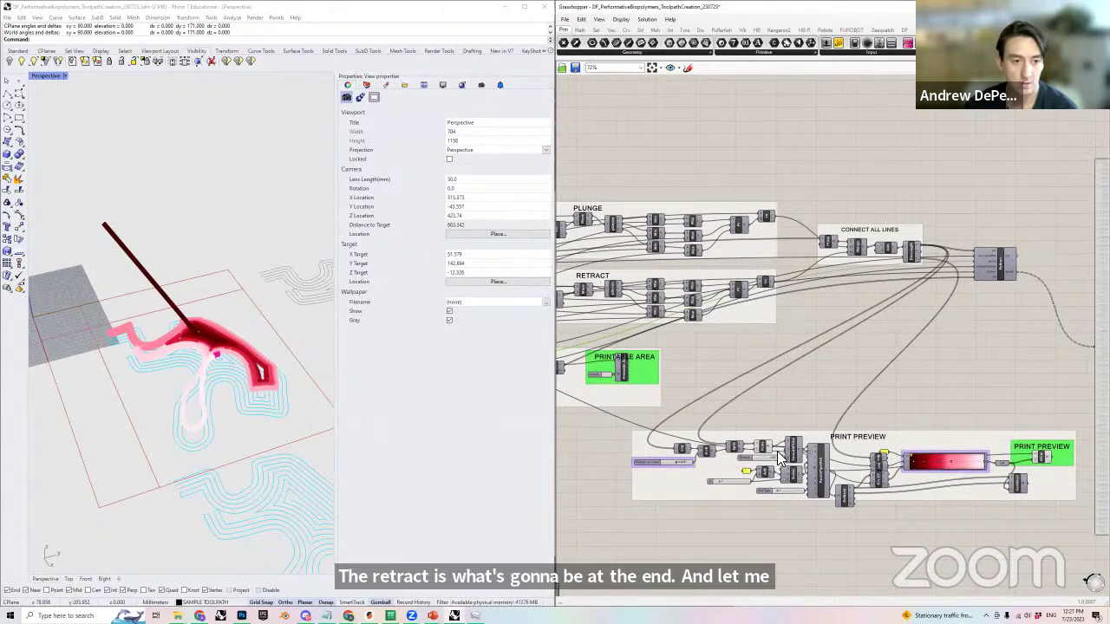
# - Disable the ParamPipeMesh component in the Print Preview group
pyautogui.scroll(2, 787, 452)
pyautogui.scroll(2, 866, 481)
pyautogui.rightClick(866, 482)
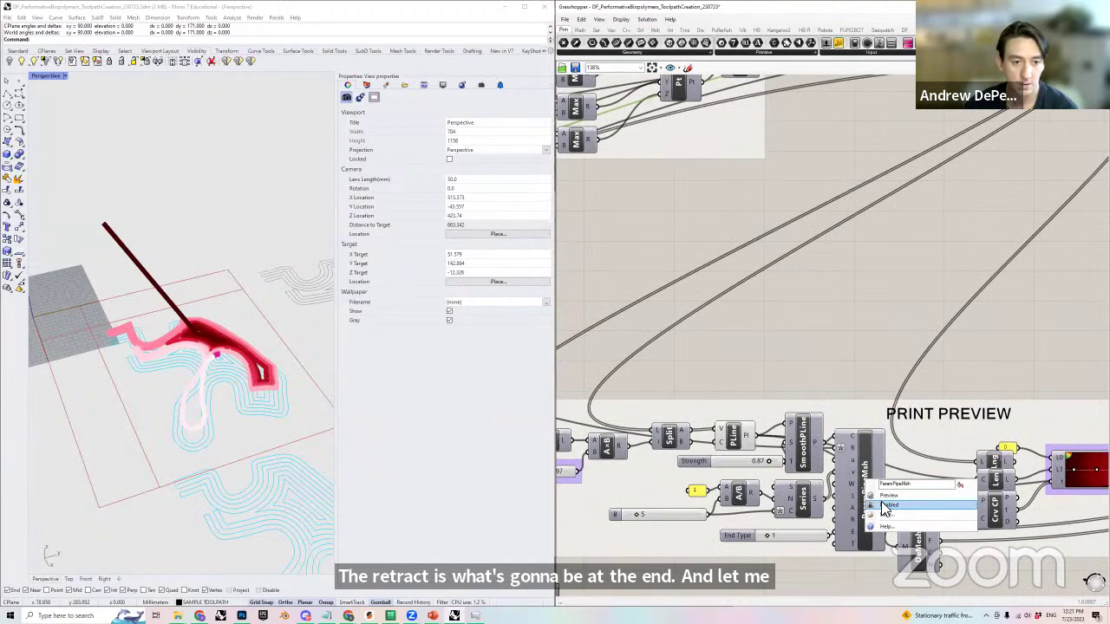
pyautogui.click(889, 509)
pyautogui.scroll(-3, 889, 510)
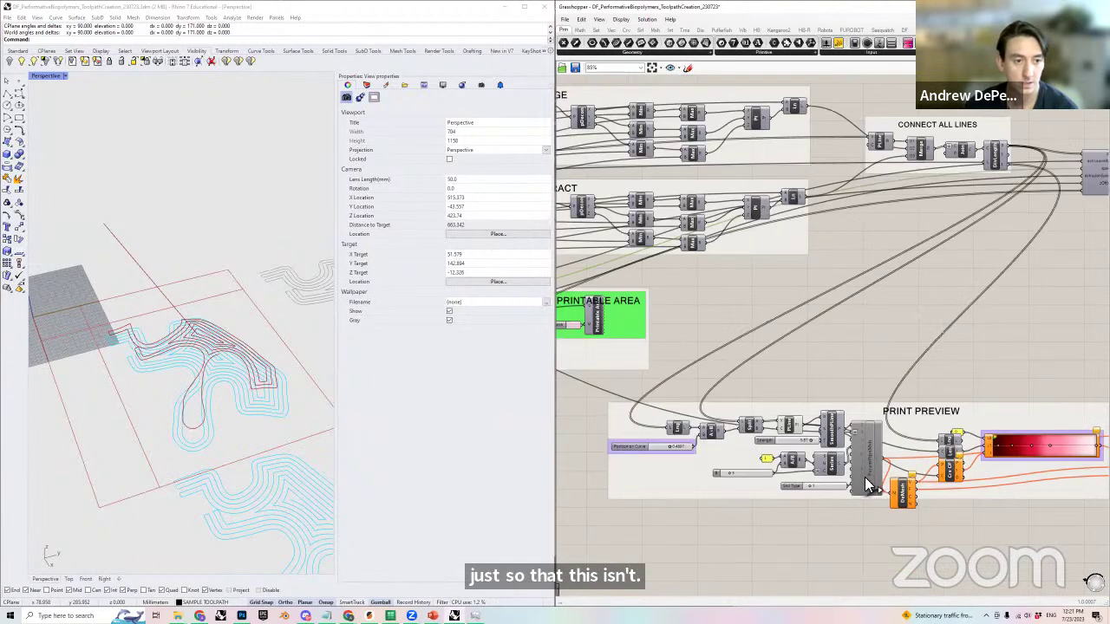
# - Highlight the Print Preview group's polyline component and set the Position on Curve slider to 1.0000
pyautogui.press('super')
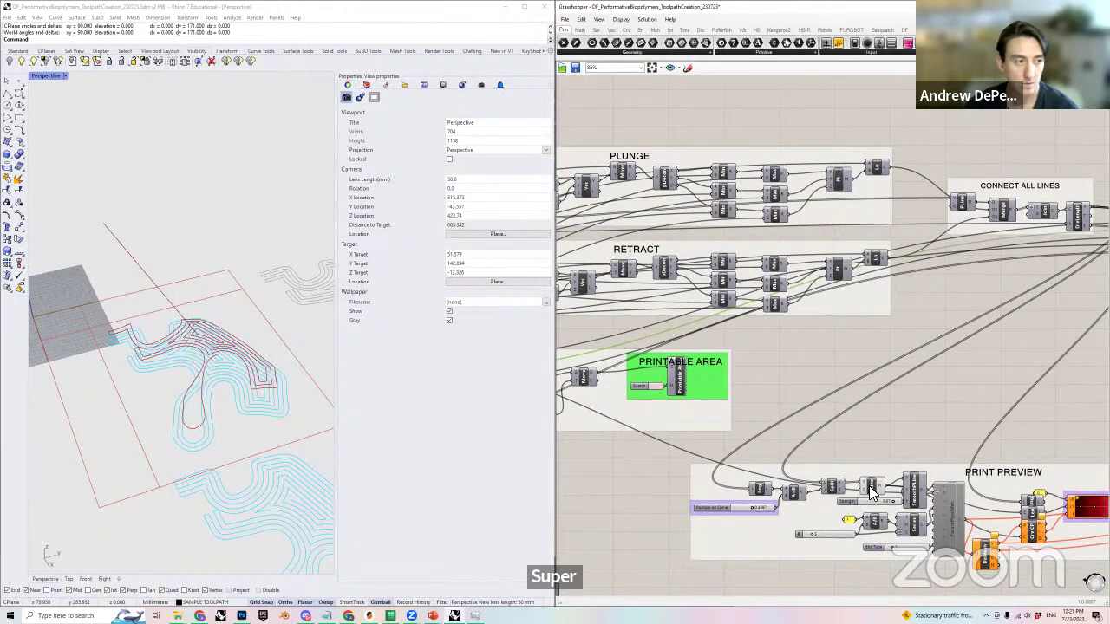
pyautogui.click(870, 488)
pyautogui.moveTo(756, 509); pyautogui.dragTo(782, 513)
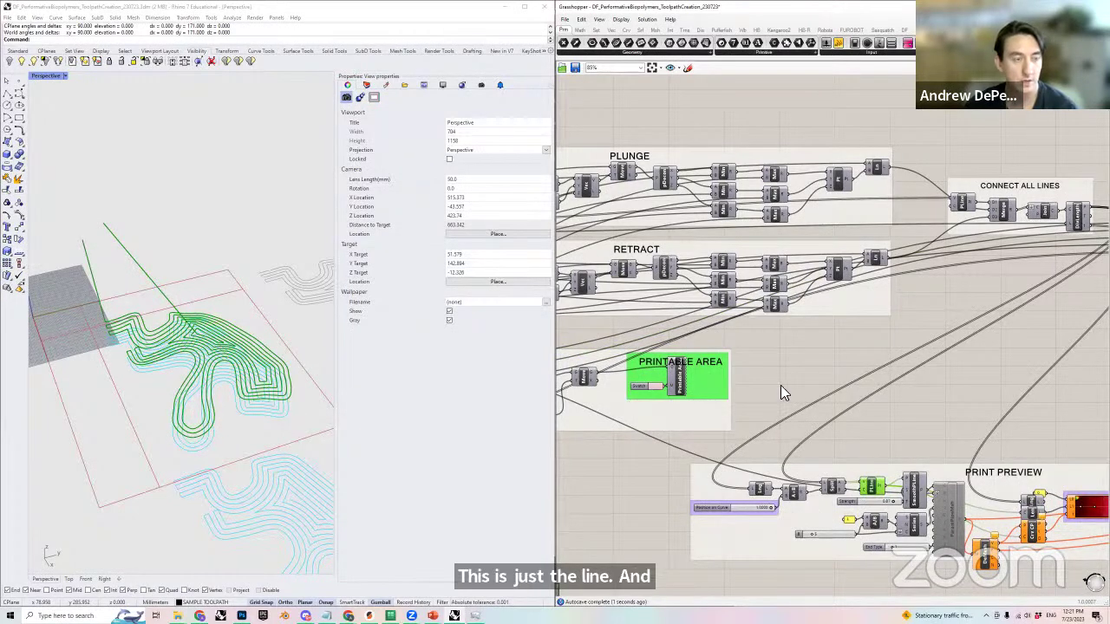
# - Inspect the plunge and retract lines in the Rhino view and their height sliders in the PLUNGE and RETRACT groups
pyautogui.moveTo(208, 350); pyautogui.dragTo(228, 390, button='right')
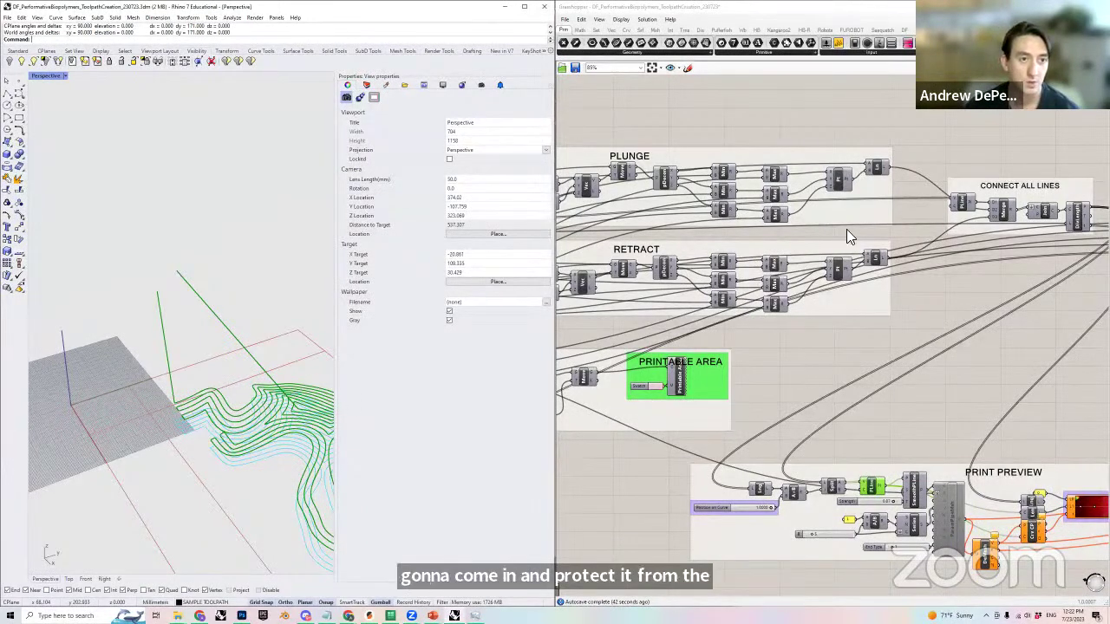
pyautogui.moveTo(638, 201); pyautogui.dragTo(818, 229, button='right')
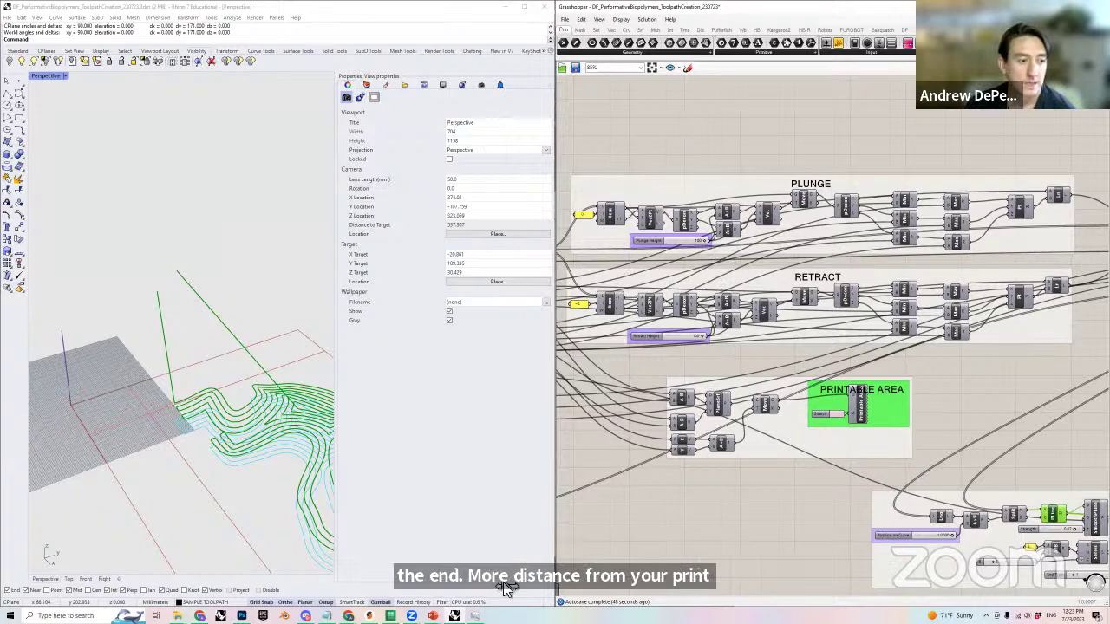
pyautogui.moveTo(454, 614)
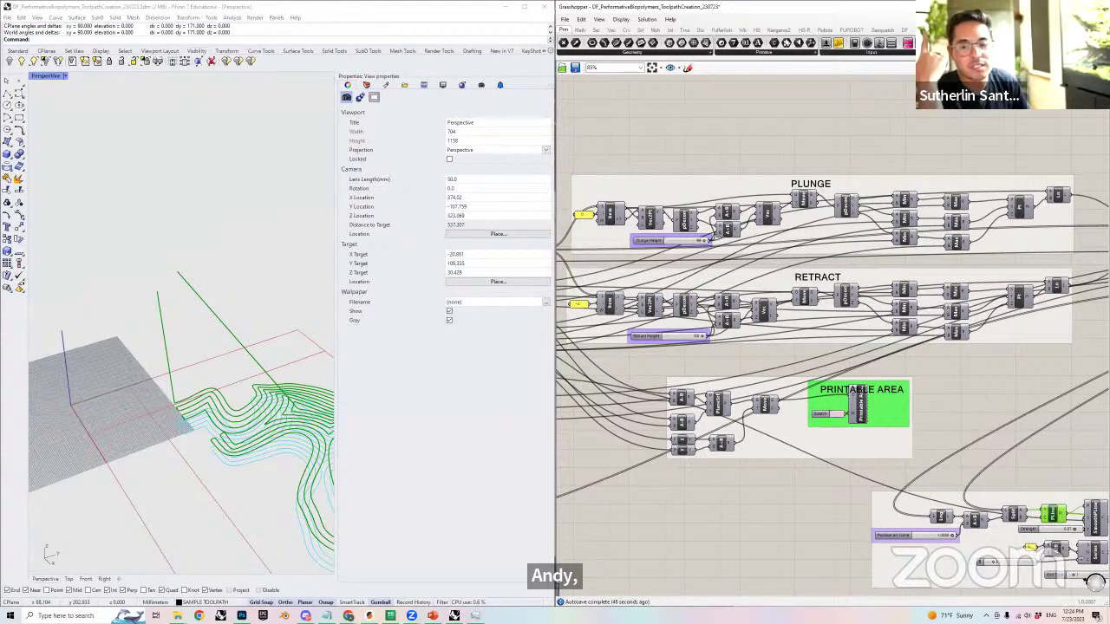
pyautogui.press('super+e')
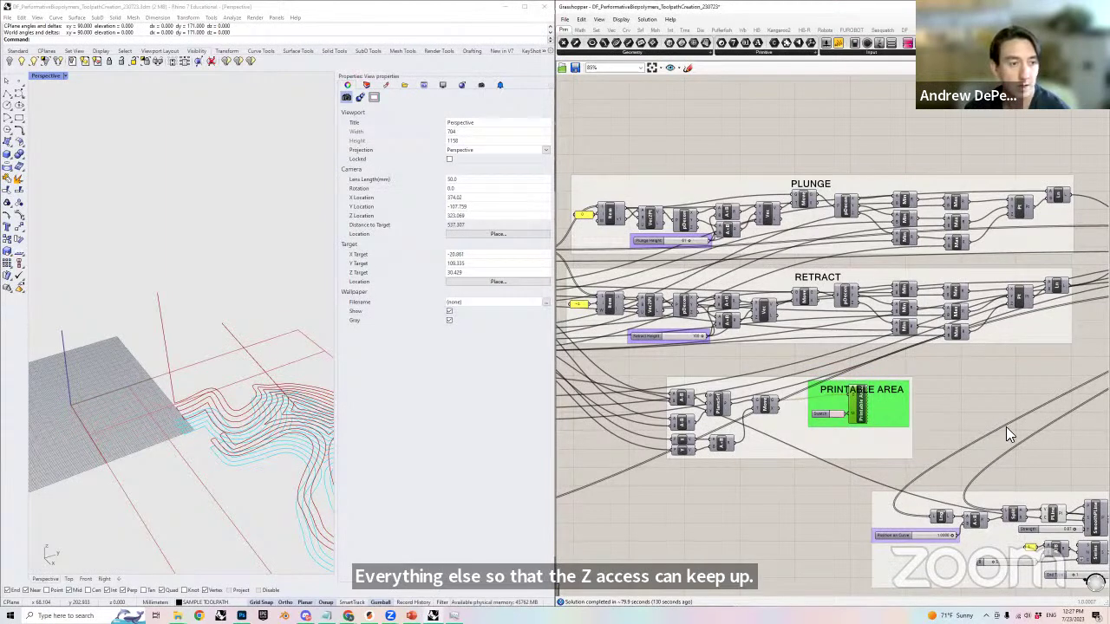
# - Turn on the preview of the Printable Area component and view the whole area in Rhino
pyautogui.moveTo(922, 408); pyautogui.dragTo(768, 381, button='right')
pyautogui.rightClick(766, 388)
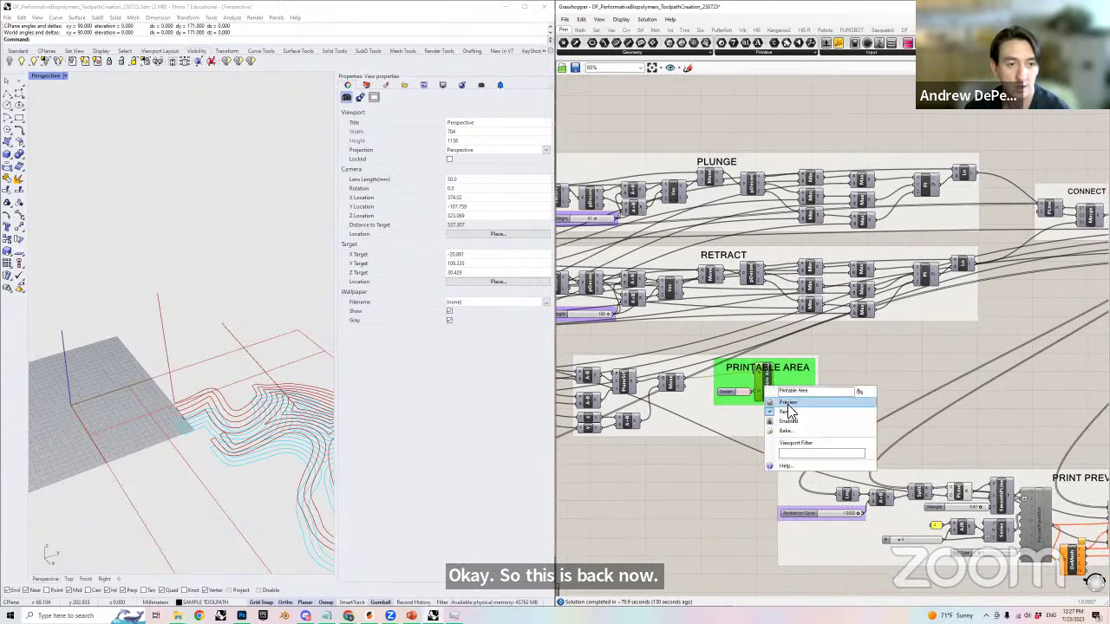
pyautogui.click(787, 404)
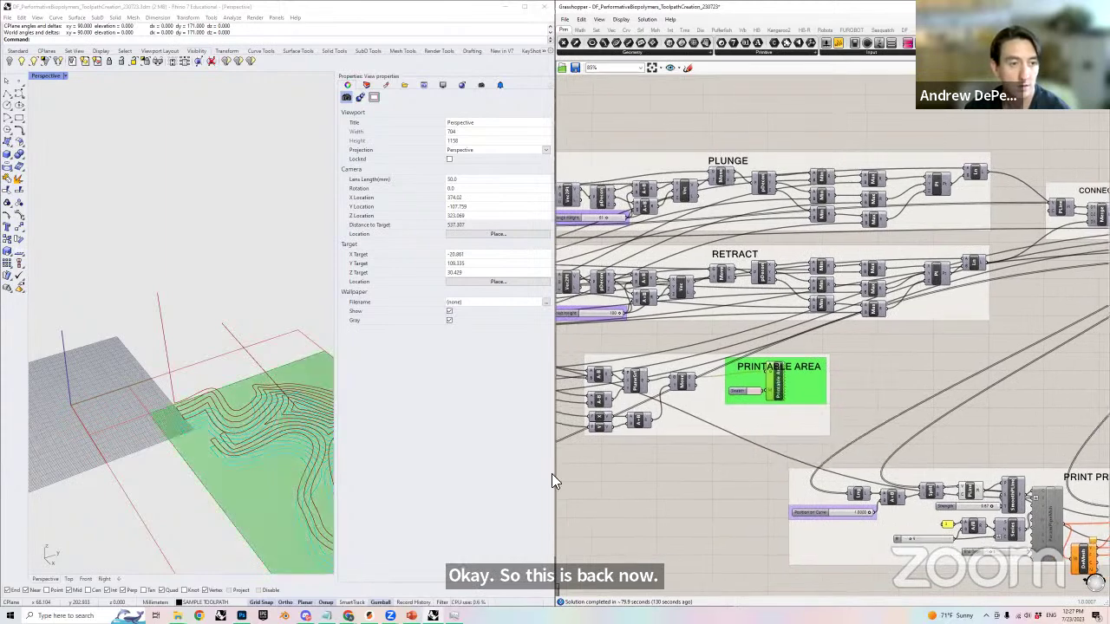
pyautogui.moveTo(178, 421); pyautogui.dragTo(139, 442, button='right')
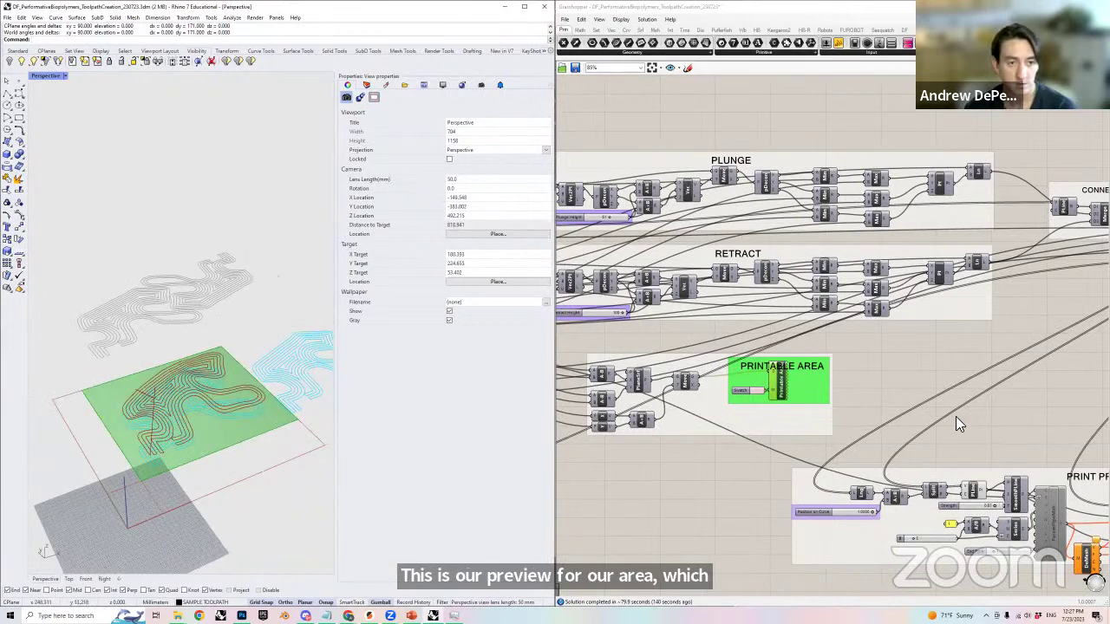
# - Examine how the Connect All Lines group joins the plunge, toolpath and retract lines, comparing it with the path in Rhino
pyautogui.moveTo(934, 396); pyautogui.dragTo(858, 387, button='right')
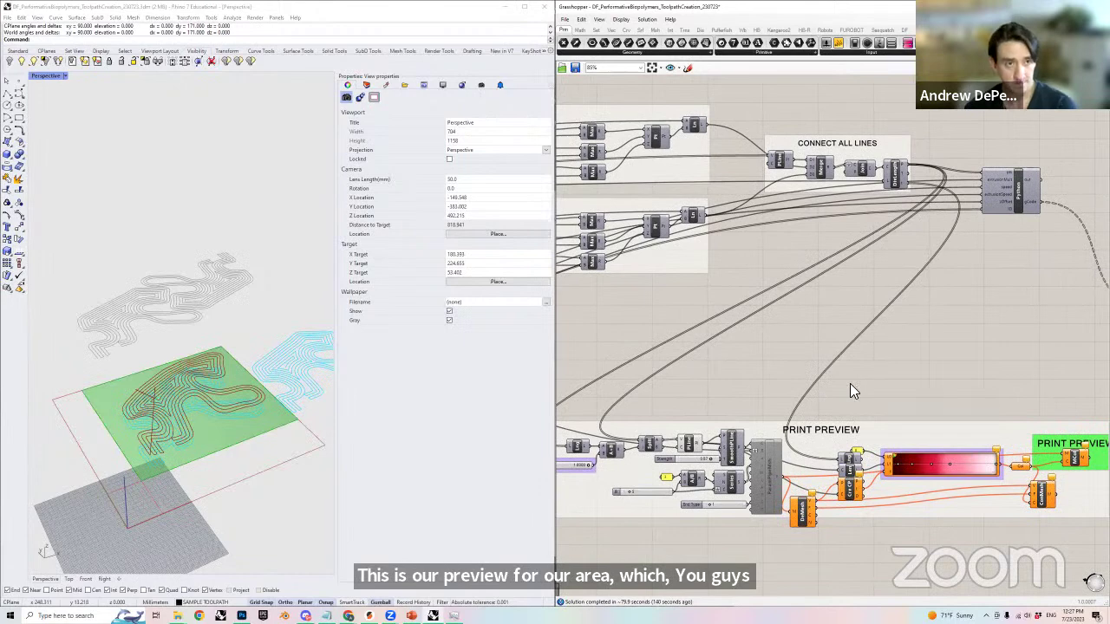
pyautogui.moveTo(699, 253); pyautogui.dragTo(818, 385, button='right')
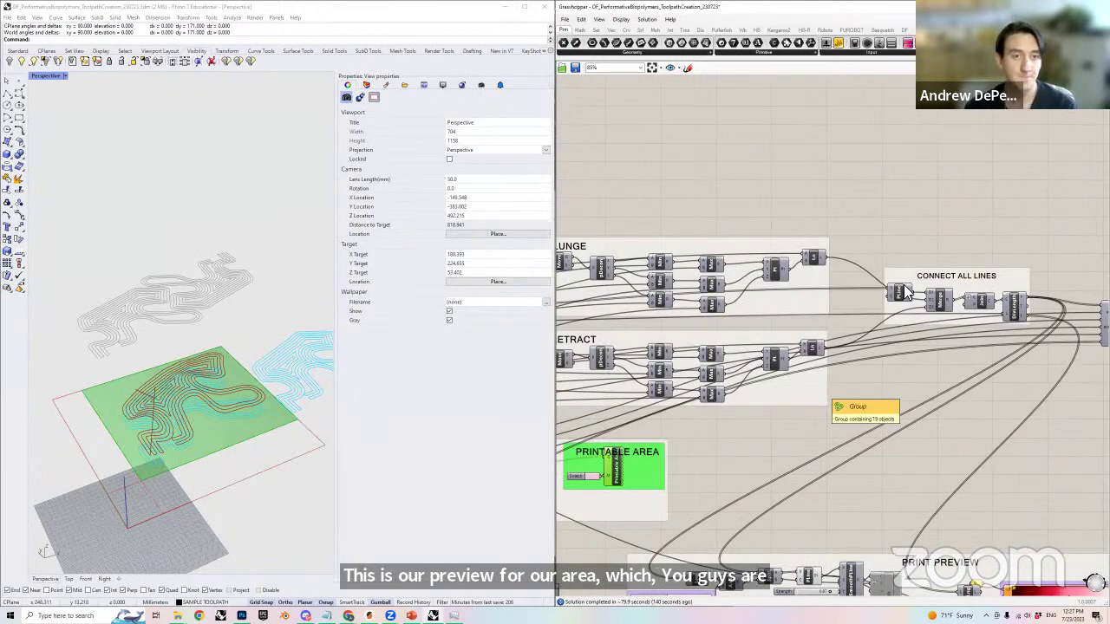
pyautogui.moveTo(936, 377); pyautogui.dragTo(856, 382, button='right')
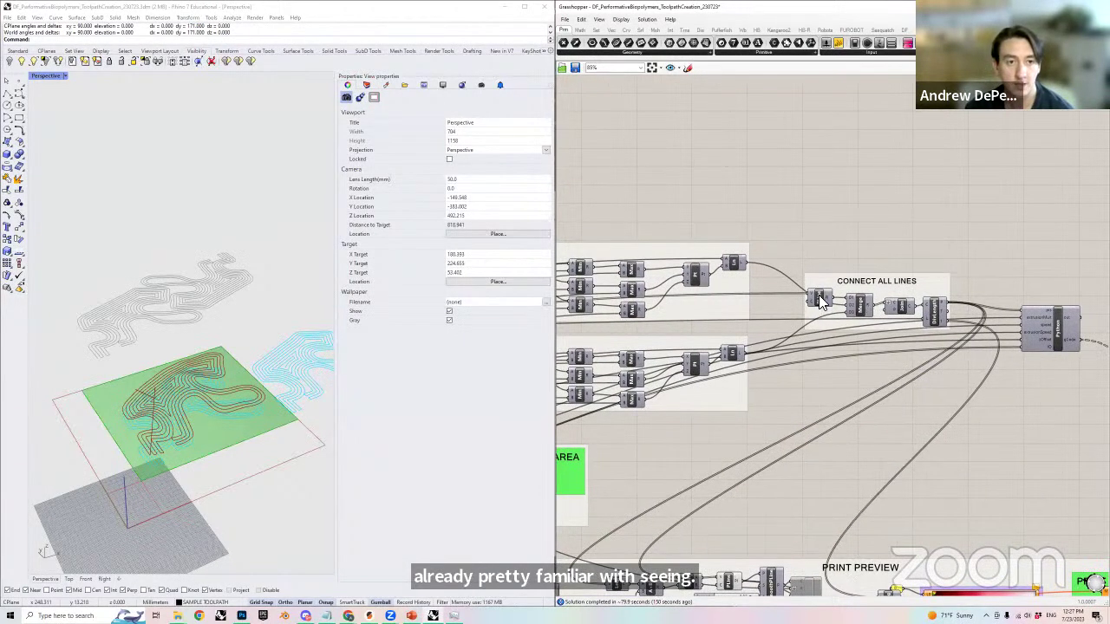
pyautogui.moveTo(267, 443); pyautogui.dragTo(113, 402, button='right')
pyautogui.scroll(5, 99, 397)
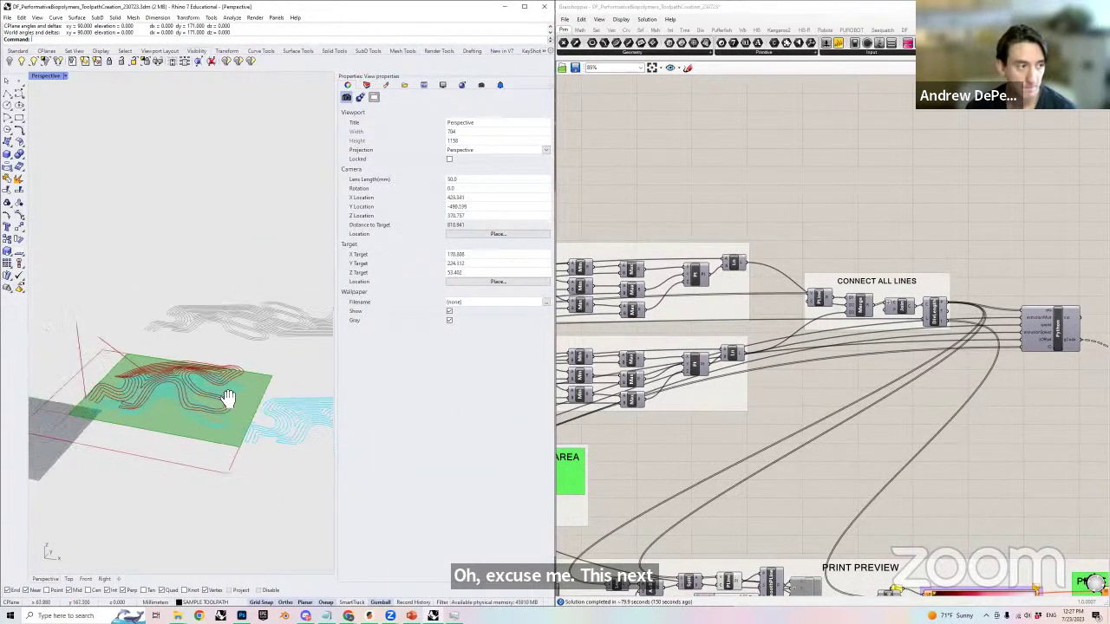
pyautogui.scroll(-1, 702, 355)
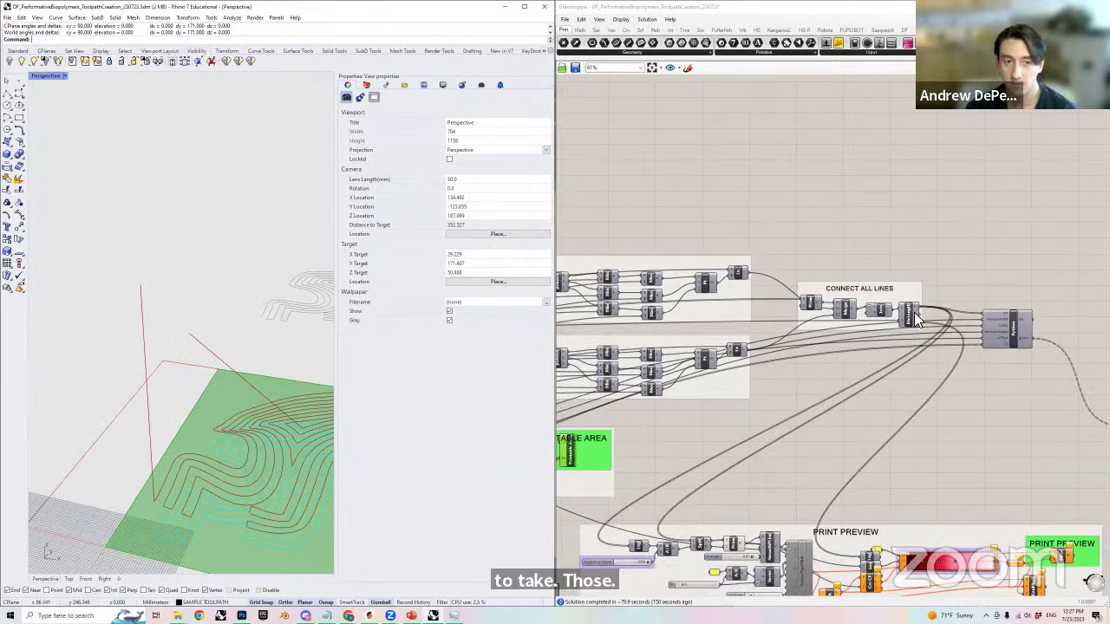
pyautogui.moveTo(912, 313); pyautogui.dragTo(920, 269, button='right')
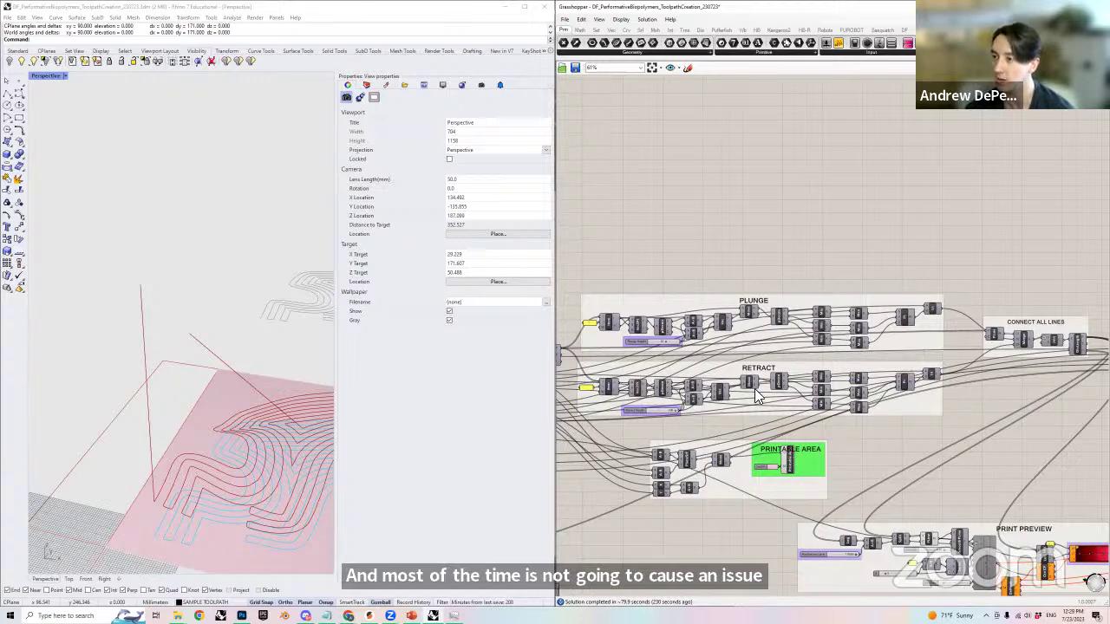
# - Examine the GhPython component fed by the connected lines, including its pts and extrusionMult inputs
pyautogui.moveTo(1033, 433); pyautogui.dragTo(891, 312, button='right')
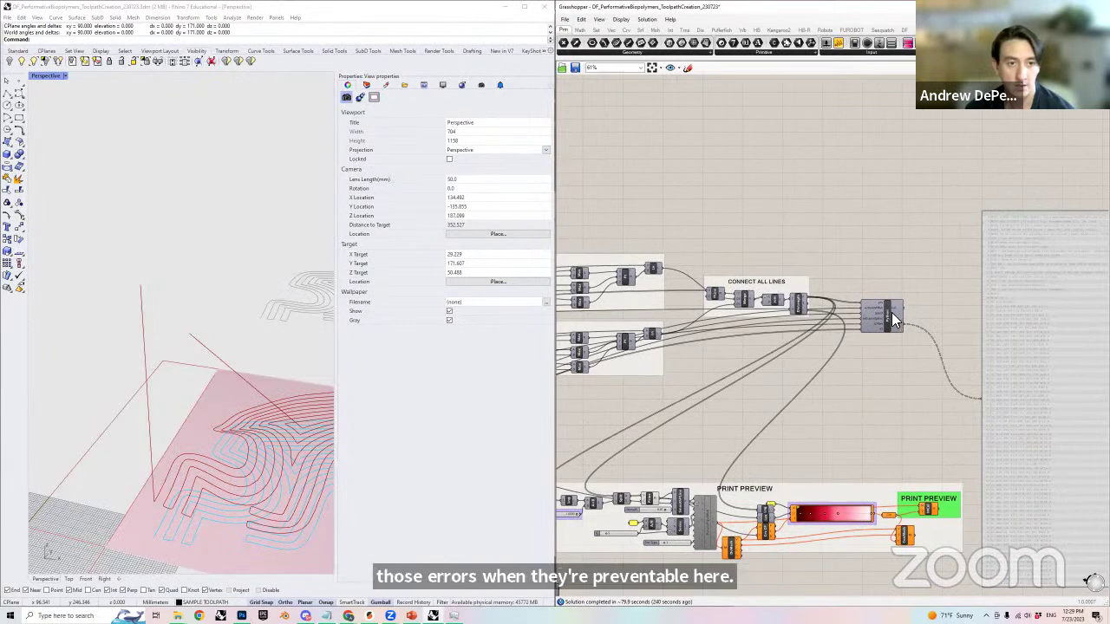
pyautogui.click(891, 312)
pyautogui.moveTo(879, 376); pyautogui.dragTo(848, 394, button='right')
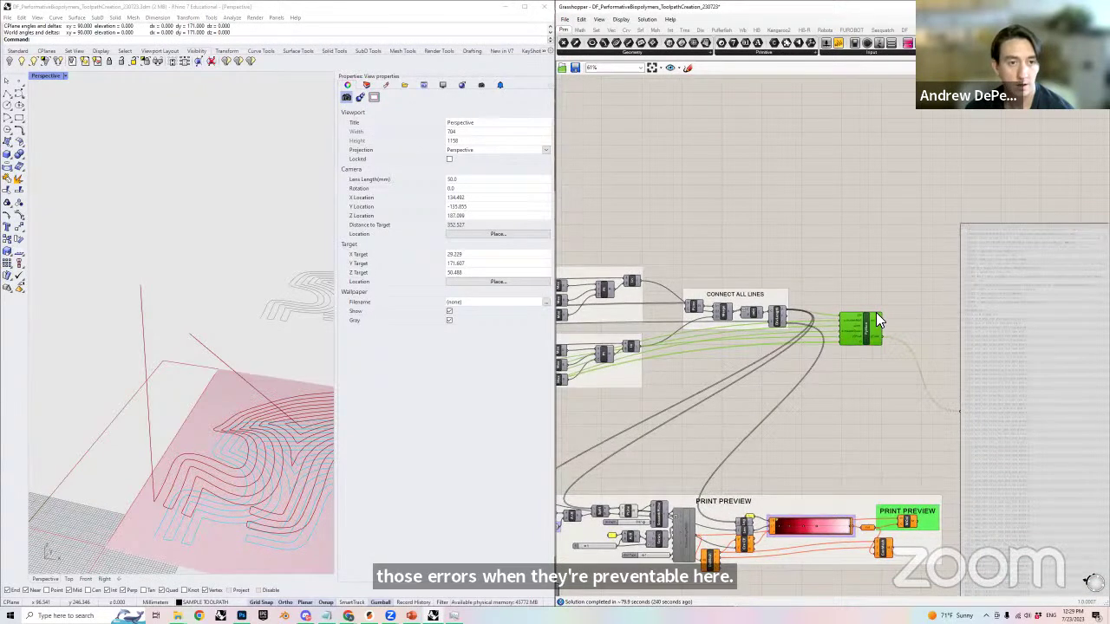
pyautogui.scroll(1, 876, 312)
pyautogui.moveTo(245, 443); pyautogui.dragTo(221, 455, button='right')
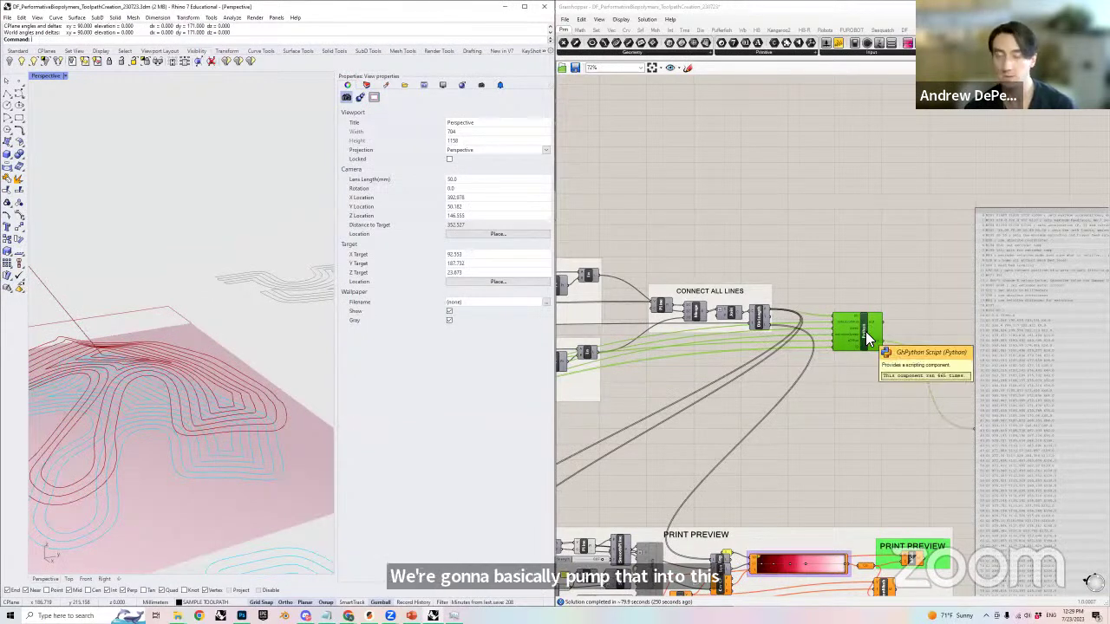
pyautogui.scroll(5, 863, 328)
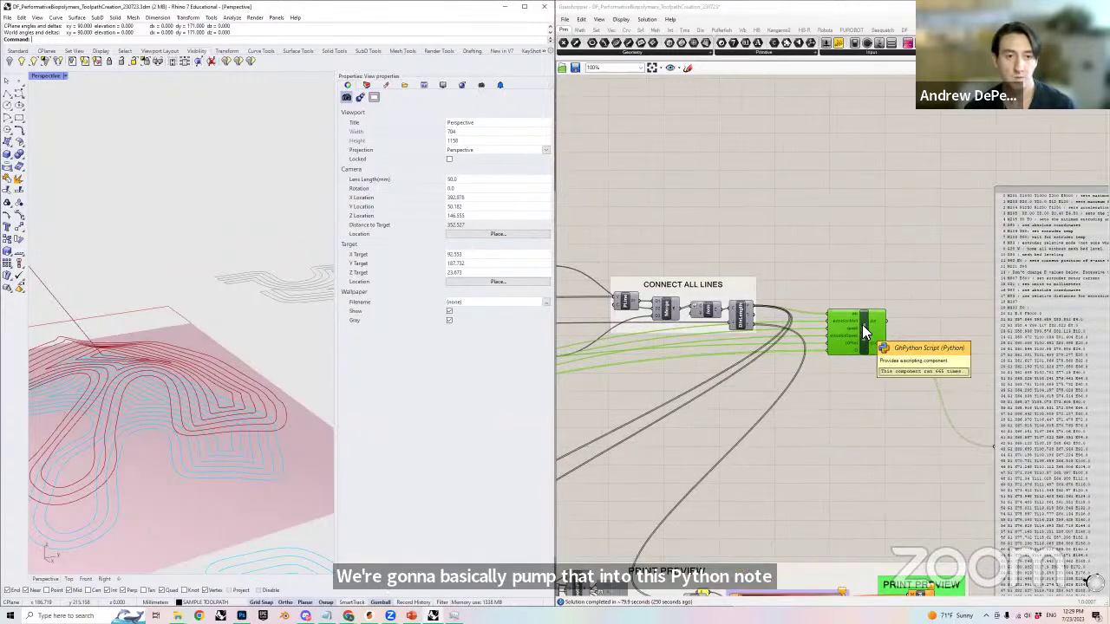
pyautogui.scroll(3, 857, 321)
pyautogui.moveTo(846, 293)
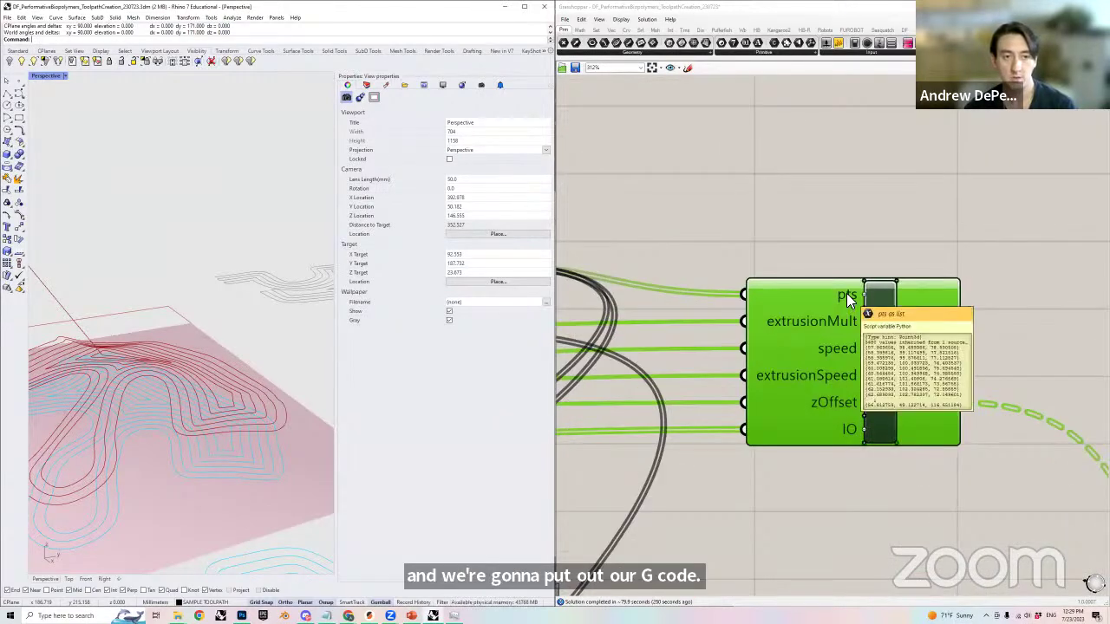
pyautogui.moveTo(835, 321)
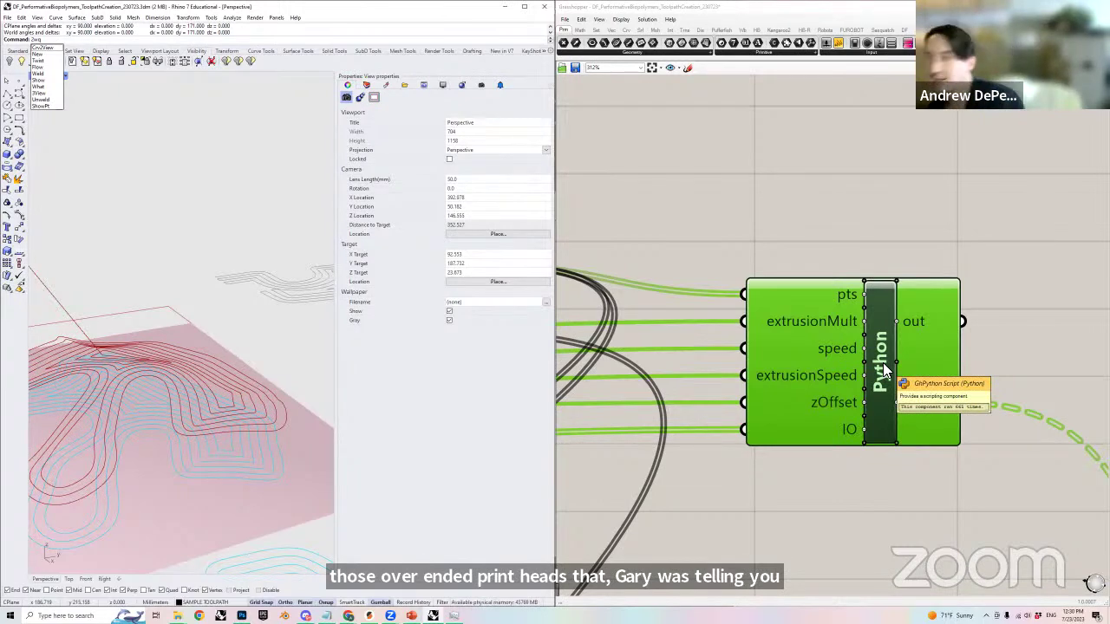
# - Open the GhPython component's script editor, move it over the Grasshopper canvas and enlarge it to show more code
pyautogui.doubleClick(879, 363)
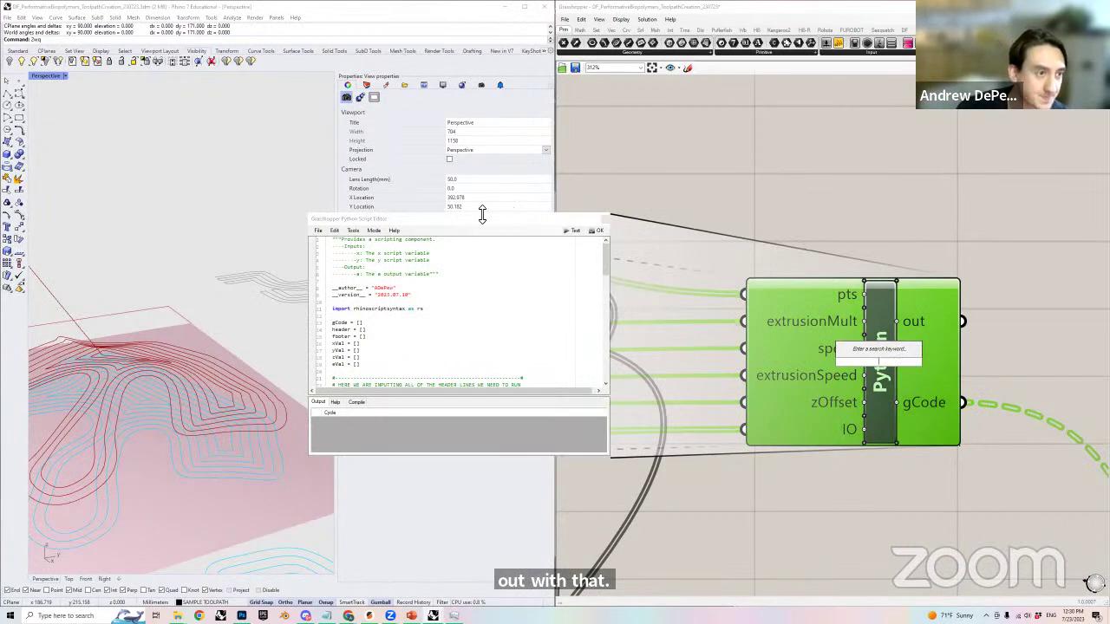
pyautogui.moveTo(853, 184); pyautogui.dragTo(853, 180)
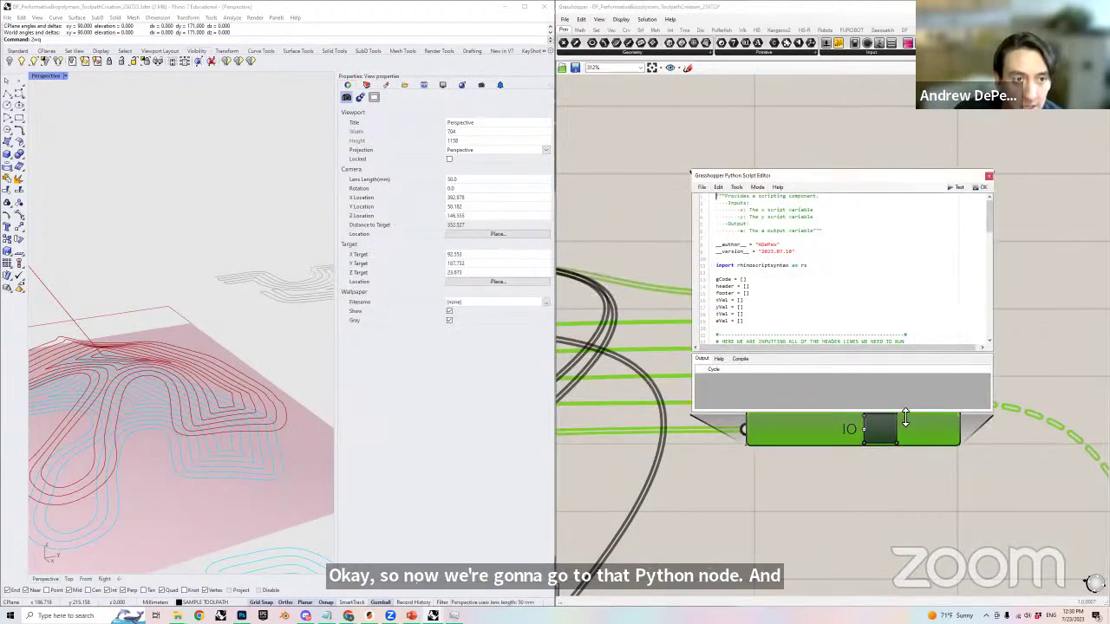
pyautogui.moveTo(905, 418); pyautogui.dragTo(909, 485)
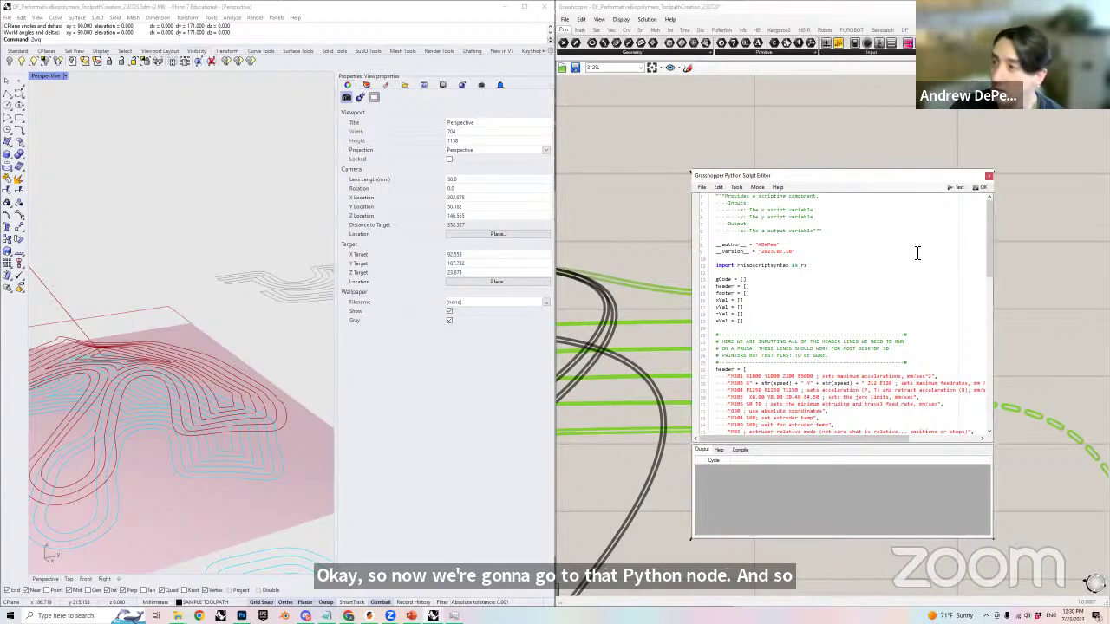
pyautogui.moveTo(875, 180); pyautogui.dragTo(855, 149)
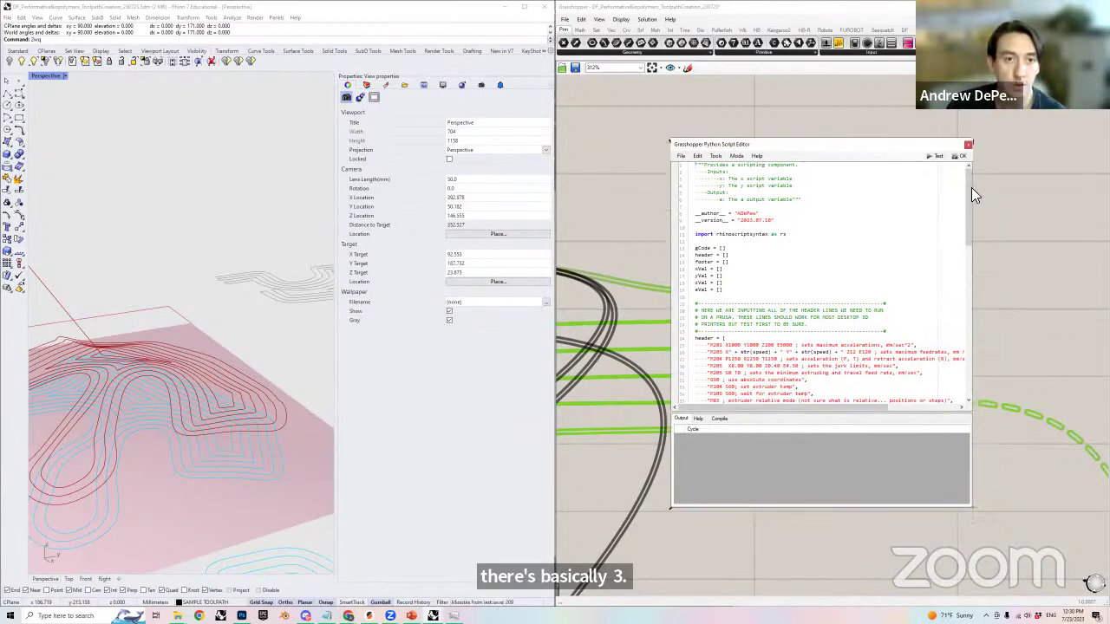
# - Bring the G-code output panel into view on the canvas and place the script editor beside it for comparison
pyautogui.moveTo(972, 192); pyautogui.dragTo(935, 301, button='right')
pyautogui.scroll(-5, 1031, 312)
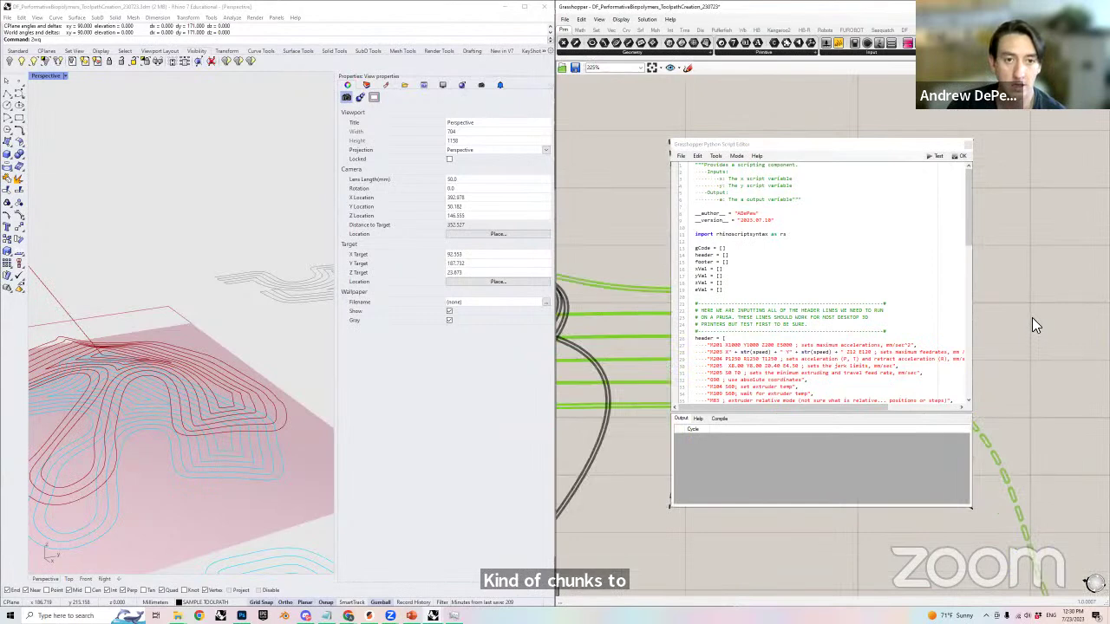
pyautogui.moveTo(1049, 336); pyautogui.dragTo(935, 332, button='right')
pyautogui.click(840, 150)
pyautogui.moveTo(841, 150); pyautogui.dragTo(790, 149)
pyautogui.scroll(1, 1035, 227)
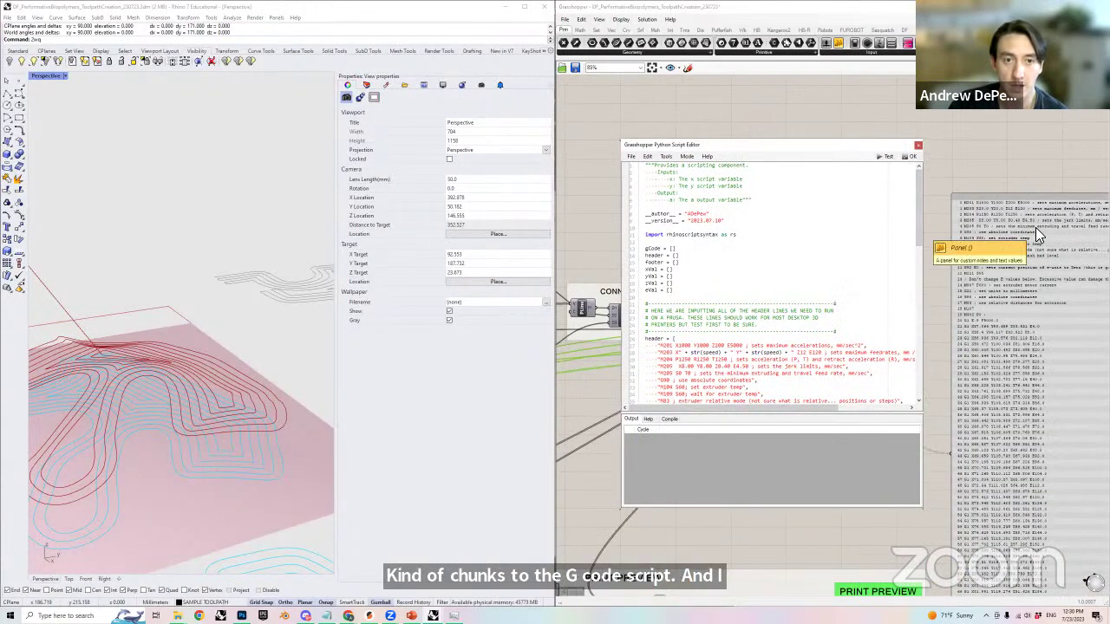
pyautogui.scroll(1, 1040, 241)
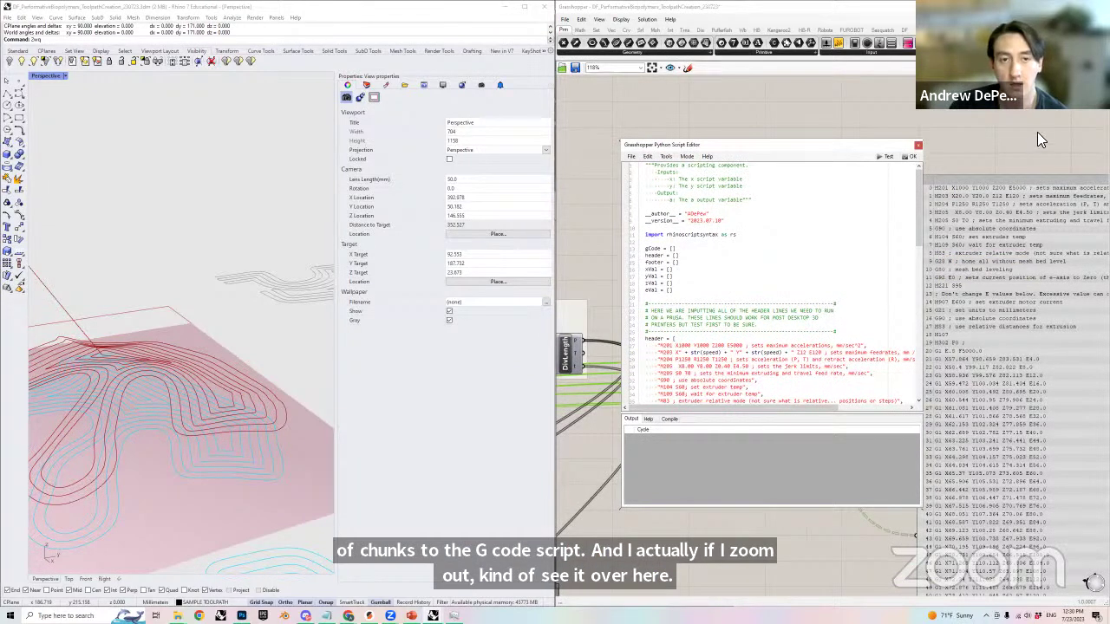
pyautogui.moveTo(1036, 132); pyautogui.dragTo(1004, 134, button='right')
pyautogui.moveTo(872, 143); pyautogui.dragTo(809, 149)
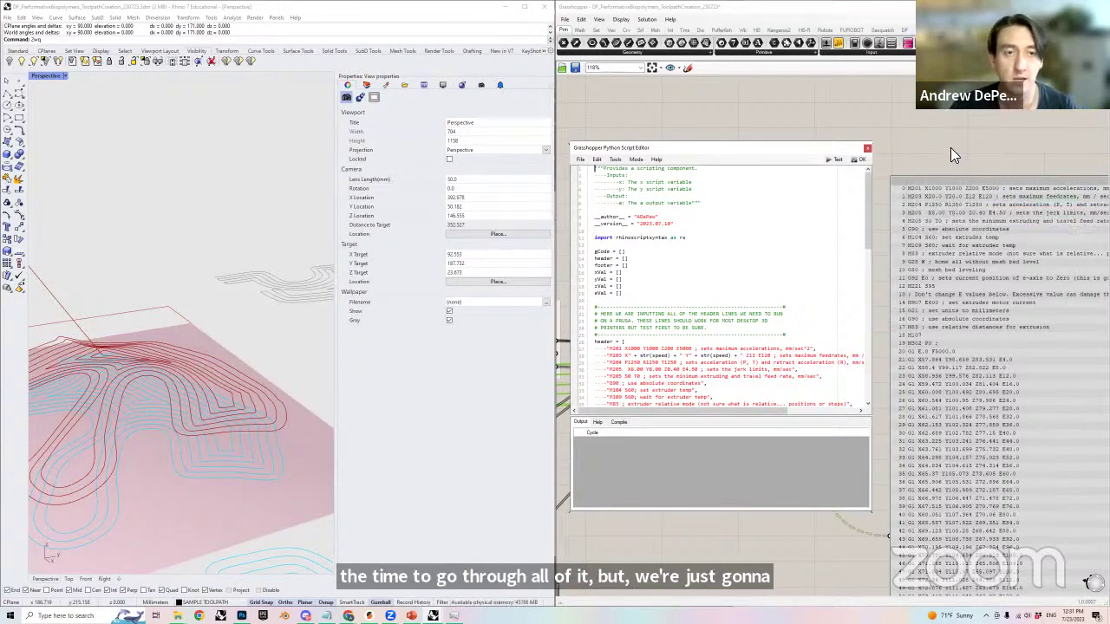
# - Examine the script's header list, including the M203 line with the speed input and the E120 maximum feedrate
pyautogui.scroll(-2, 950, 148)
pyautogui.scroll(-3, 752, 334)
pyautogui.scroll(-2, 752, 334)
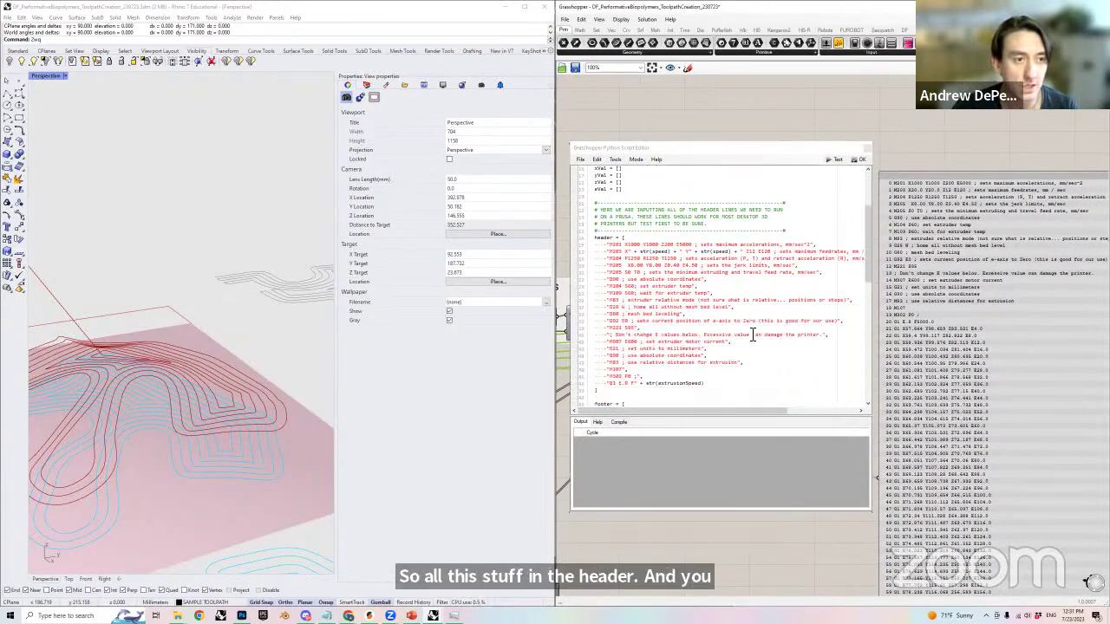
pyautogui.click(733, 411)
pyautogui.moveTo(739, 411); pyautogui.dragTo(735, 410)
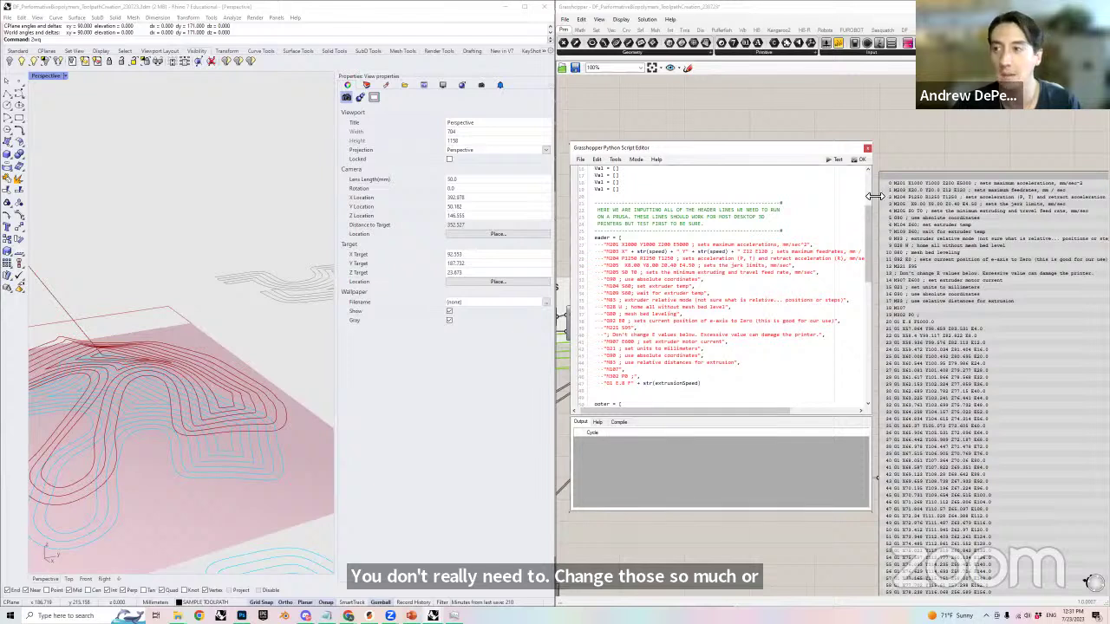
pyautogui.moveTo(874, 196); pyautogui.dragTo(884, 196)
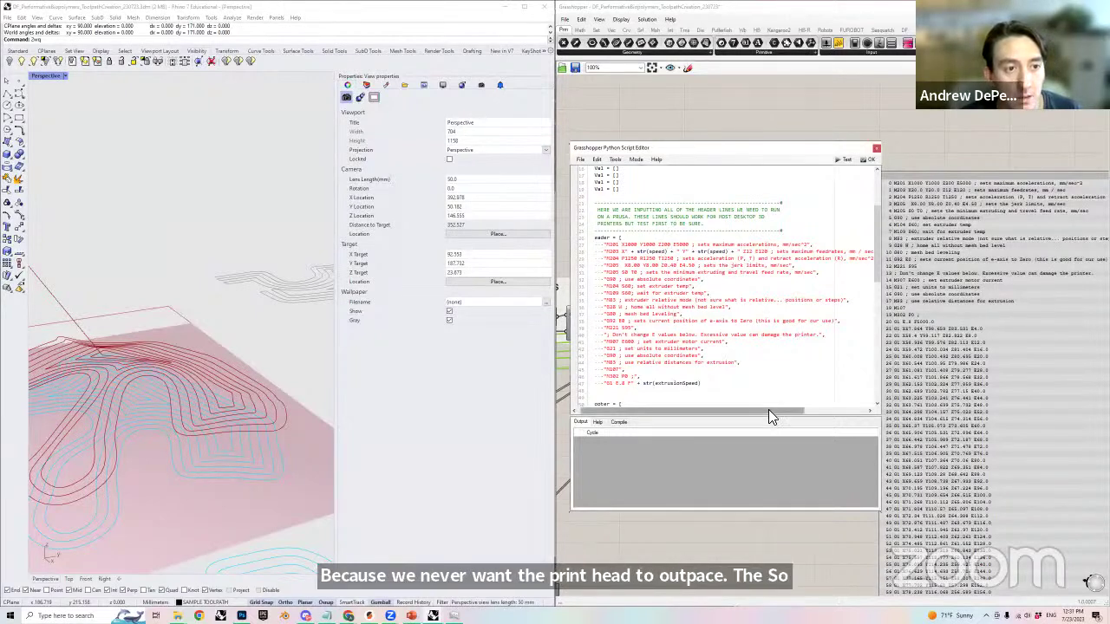
pyautogui.moveTo(768, 410); pyautogui.dragTo(773, 410)
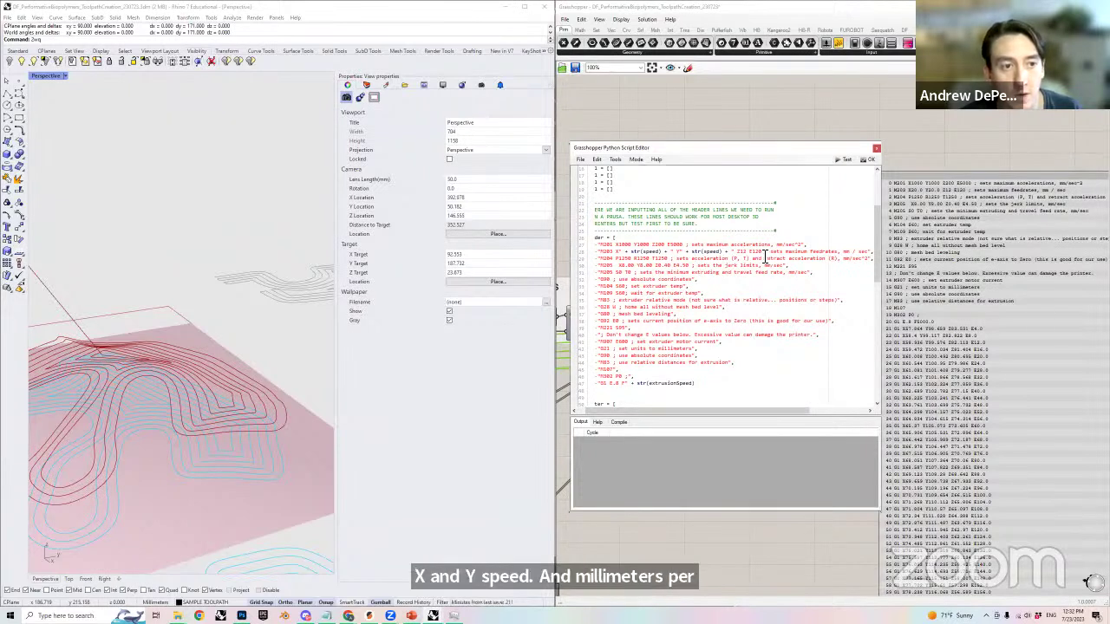
pyautogui.doubleClick(755, 252)
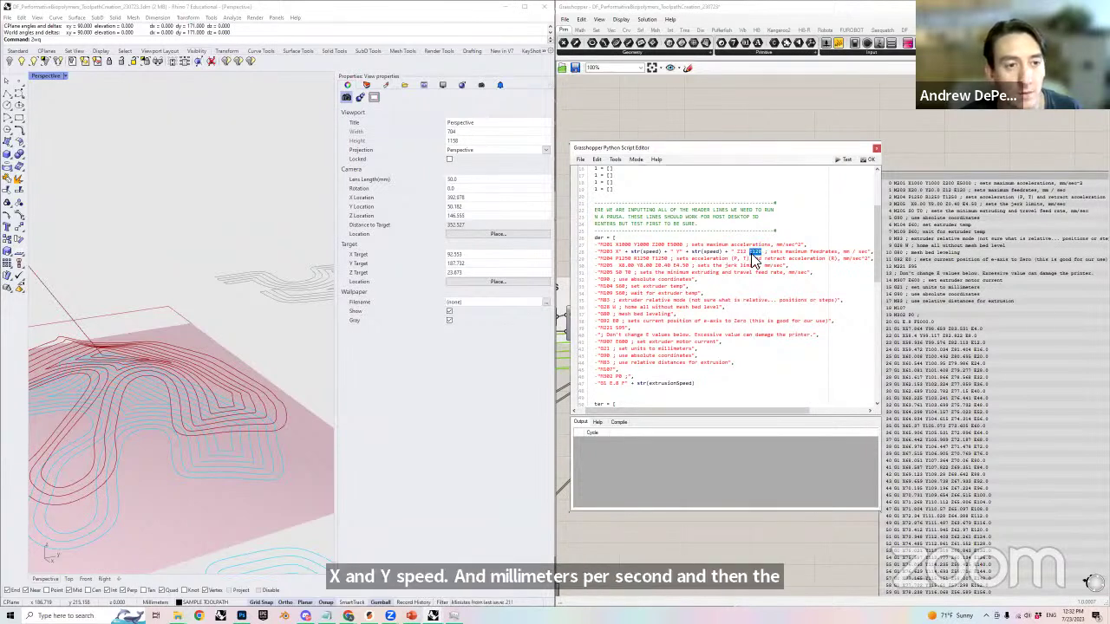
pyautogui.click(754, 253)
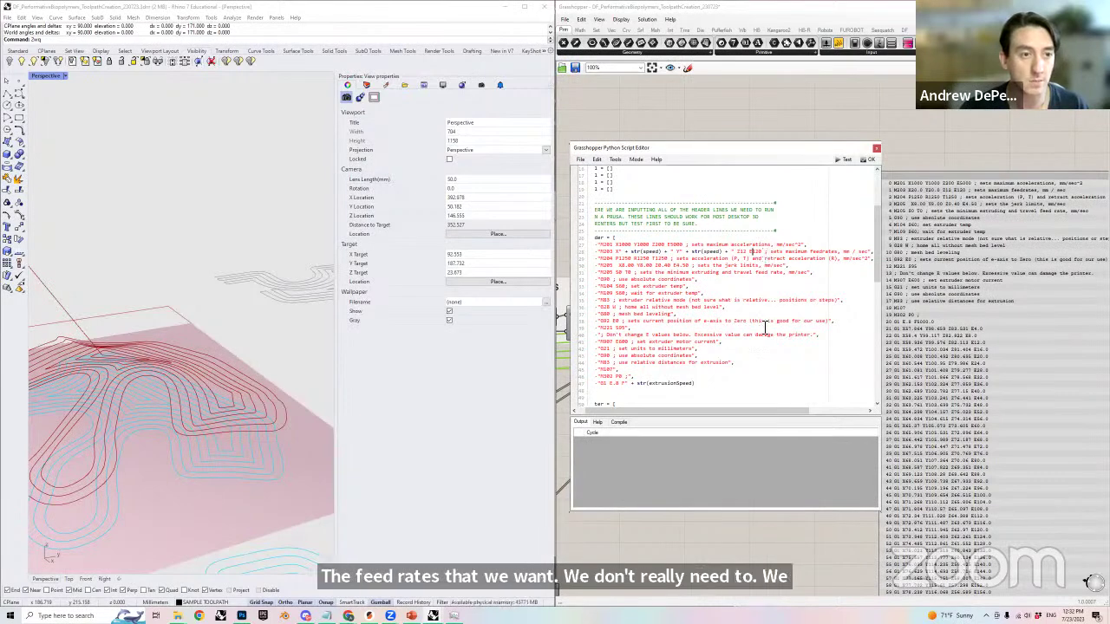
# - Examine the mesh bed leveling and positioning lines of the header and highlight the extruder motor current comment
pyautogui.moveTo(716, 413); pyautogui.dragTo(718, 412)
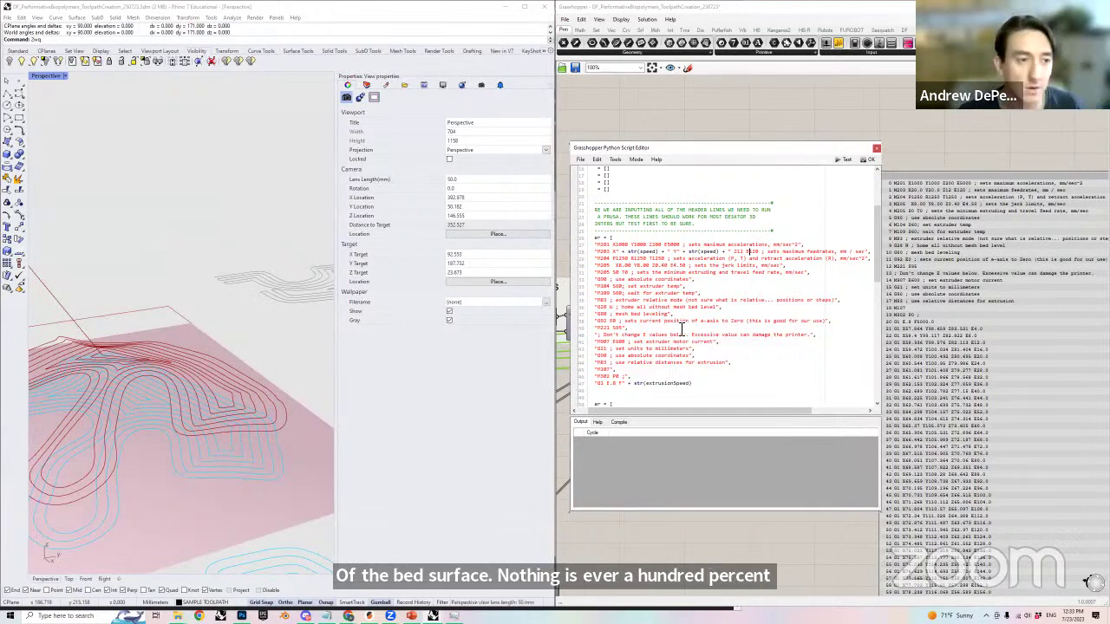
pyautogui.scroll(-2, 667, 332)
pyautogui.moveTo(664, 413); pyautogui.dragTo(653, 413)
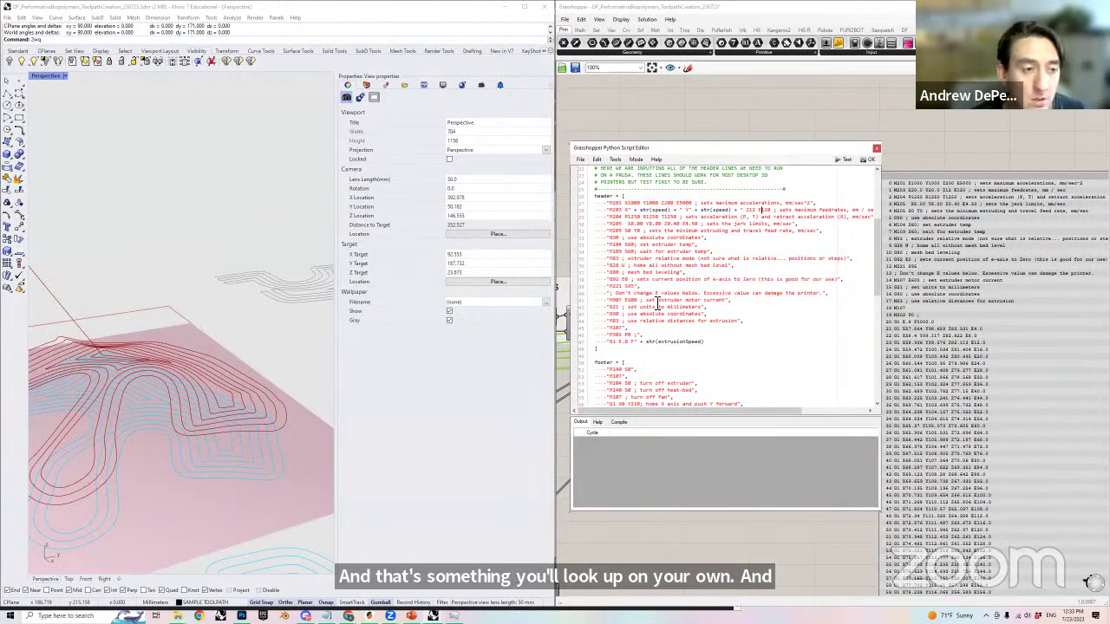
pyautogui.moveTo(655, 302); pyautogui.dragTo(726, 307)
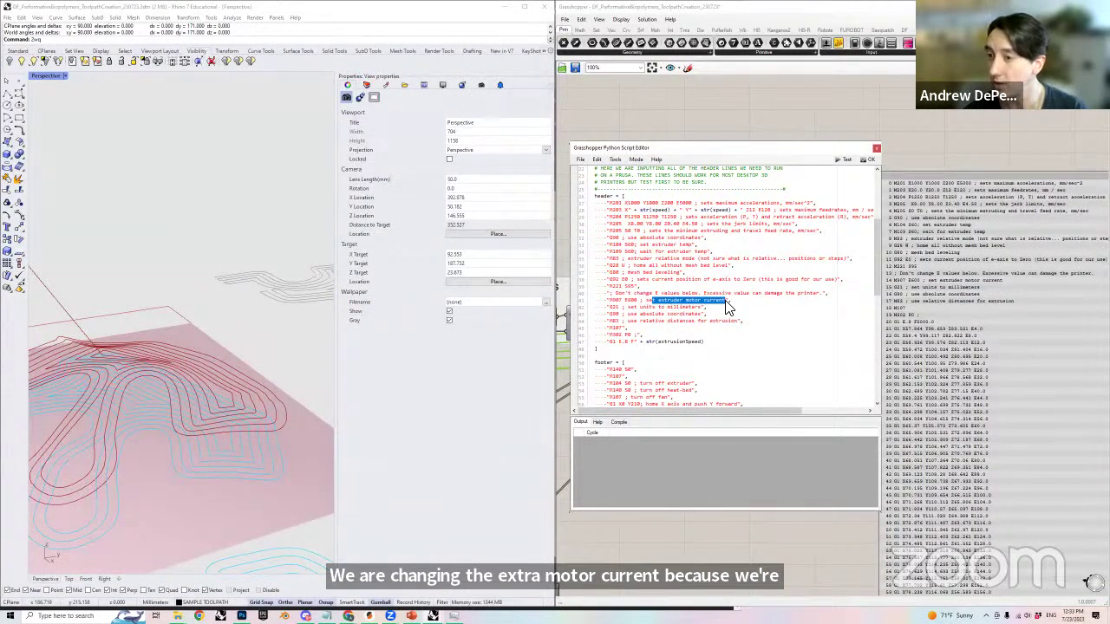
pyautogui.click(631, 323)
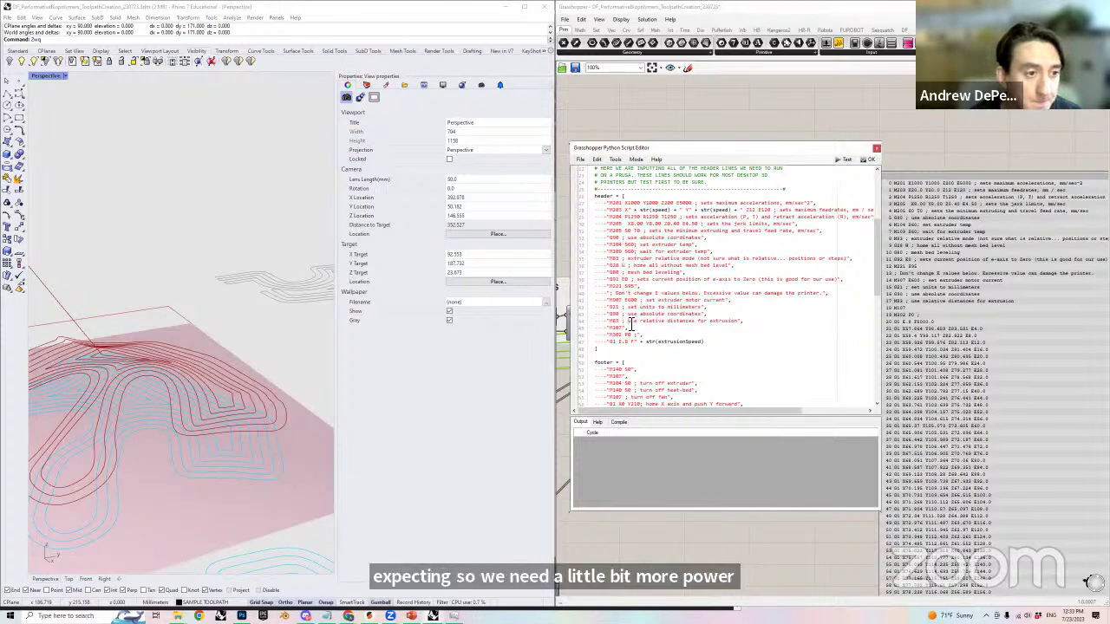
# - Examine the header's last line, which builds the first G1 command from extrusionSpeed, and highlight it
pyautogui.scroll(-2, 683, 354)
pyautogui.scroll(-1, 683, 354)
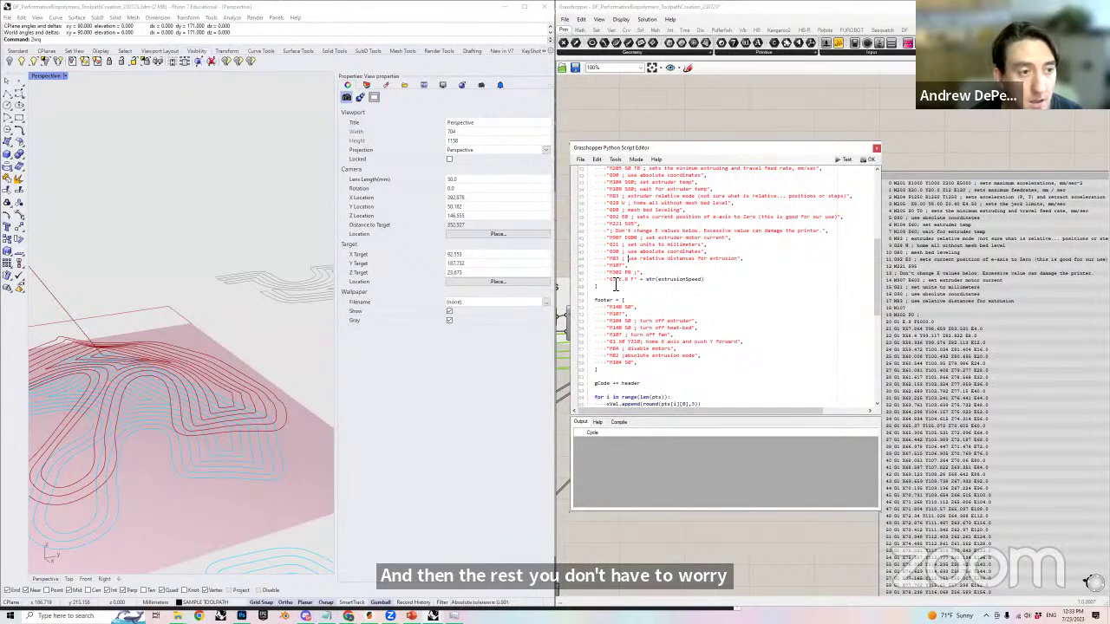
pyautogui.scroll(2, 672, 281)
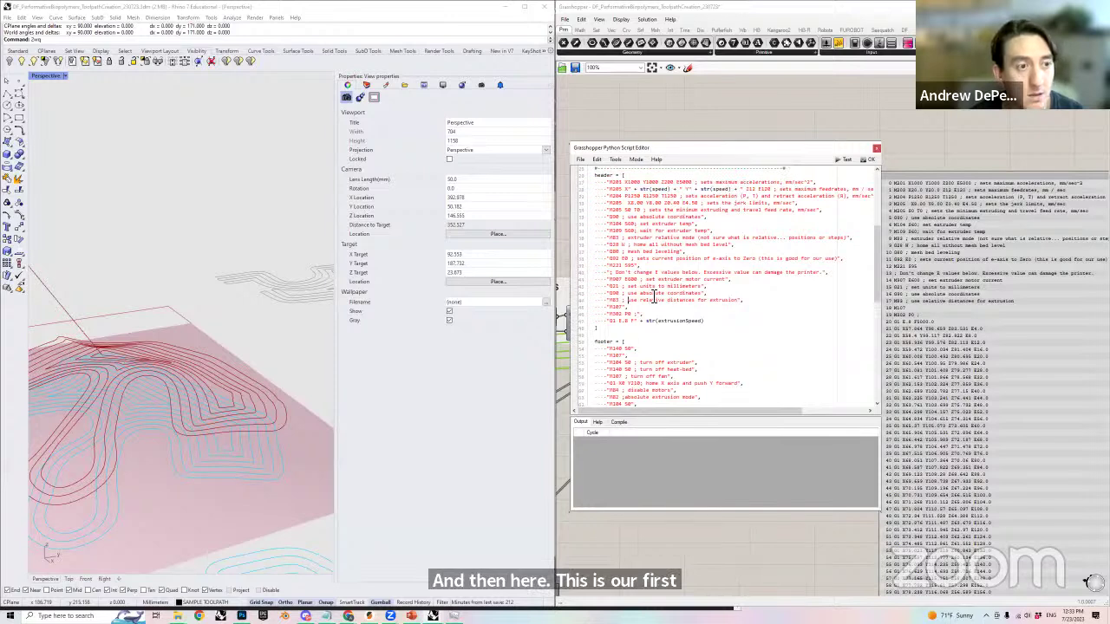
pyautogui.moveTo(714, 325); pyautogui.dragTo(607, 323)
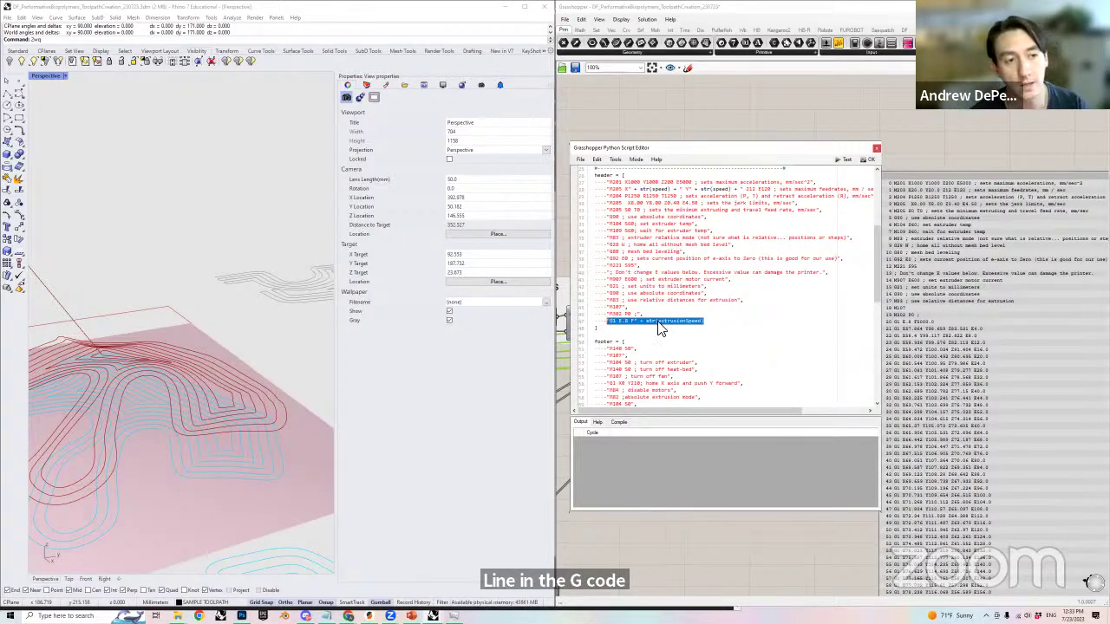
pyautogui.click(708, 325)
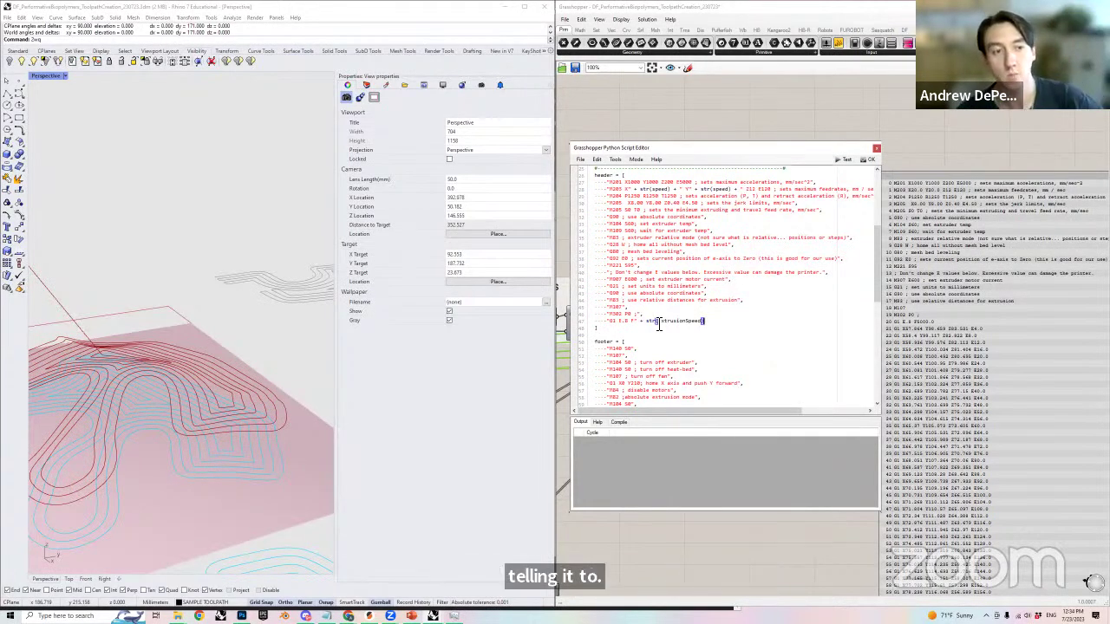
pyautogui.moveTo(657, 322); pyautogui.dragTo(678, 321)
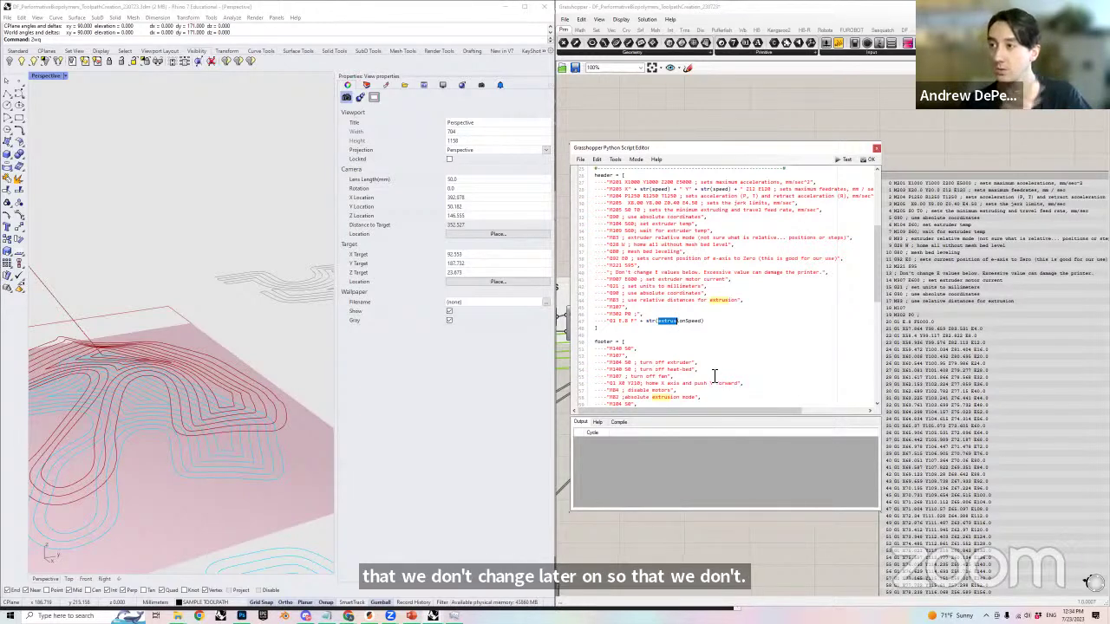
# - Read through the script's footer list and on to the loops that build the G-code from the points
pyautogui.scroll(-3, 707, 364)
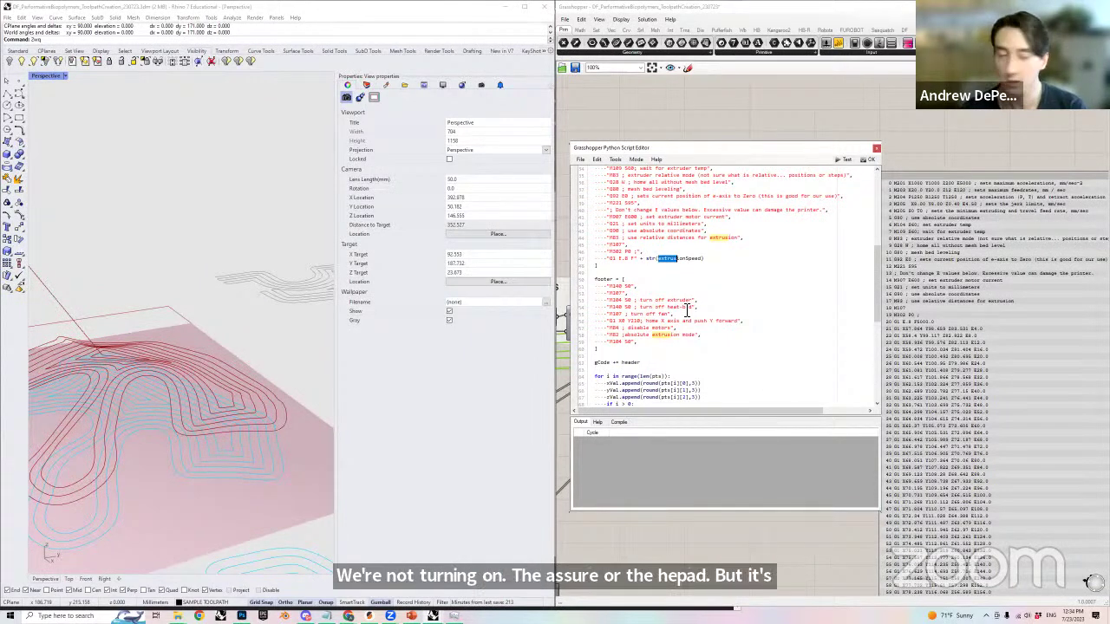
pyautogui.scroll(-1, 699, 338)
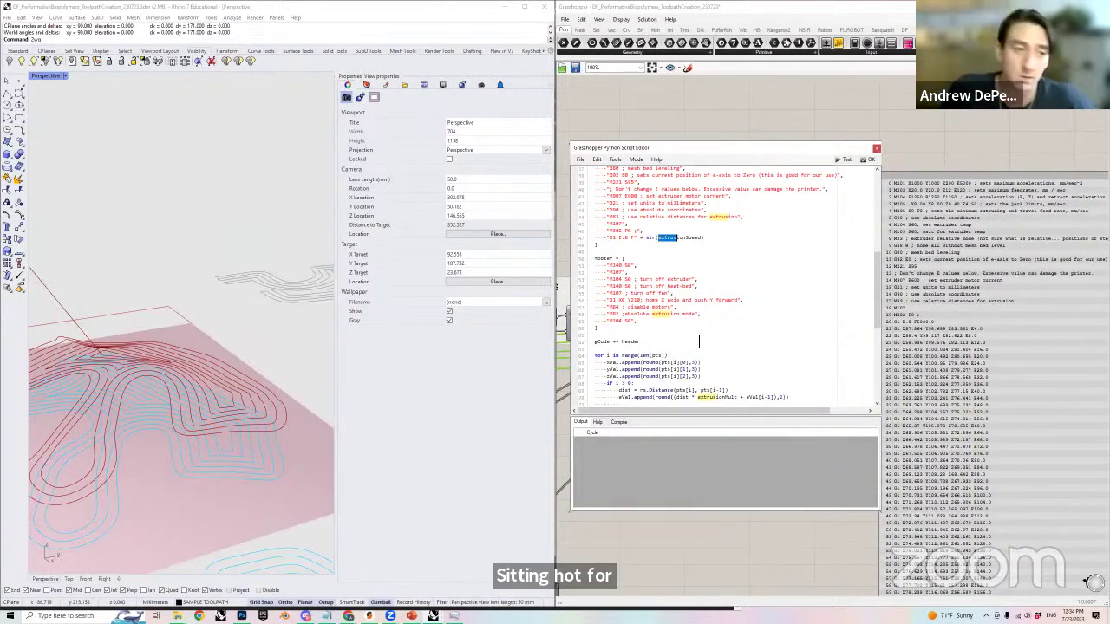
pyautogui.scroll(-4, 705, 337)
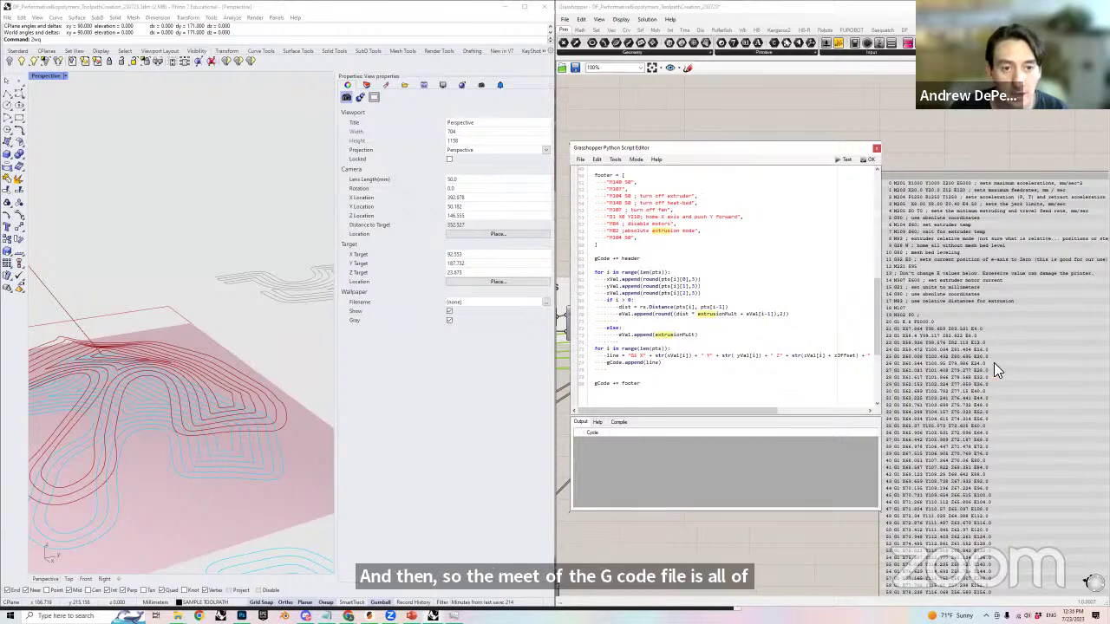
# - Move the script editor over the Rhino window and examine the G1 move lines in the G-code output panel
pyautogui.scroll(2, 997, 373)
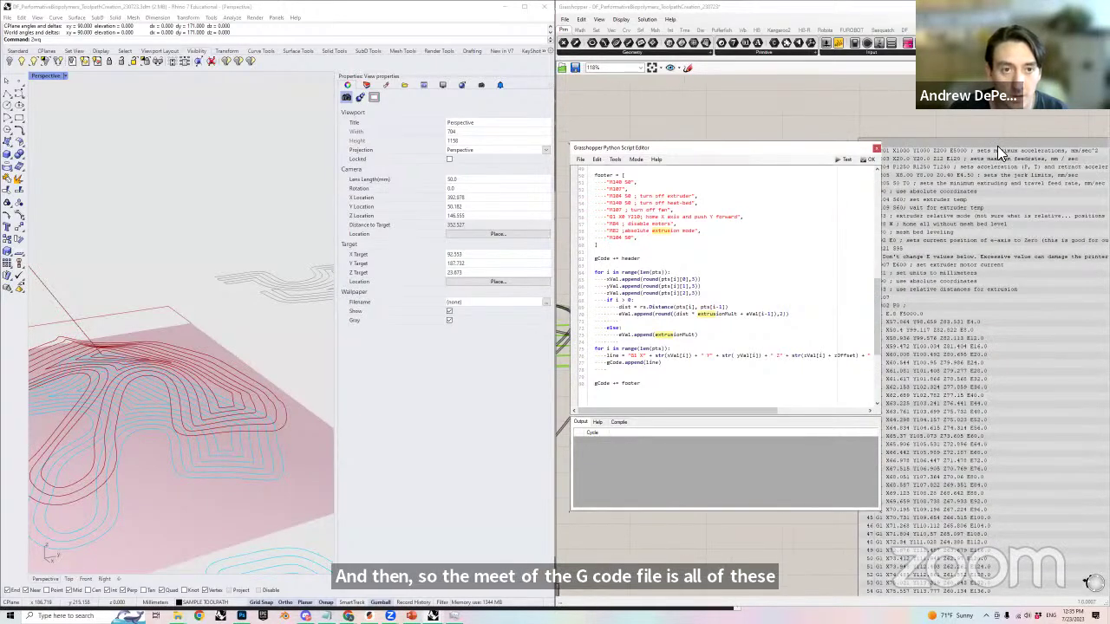
pyautogui.click(997, 142)
pyautogui.scroll(-2, 946, 382)
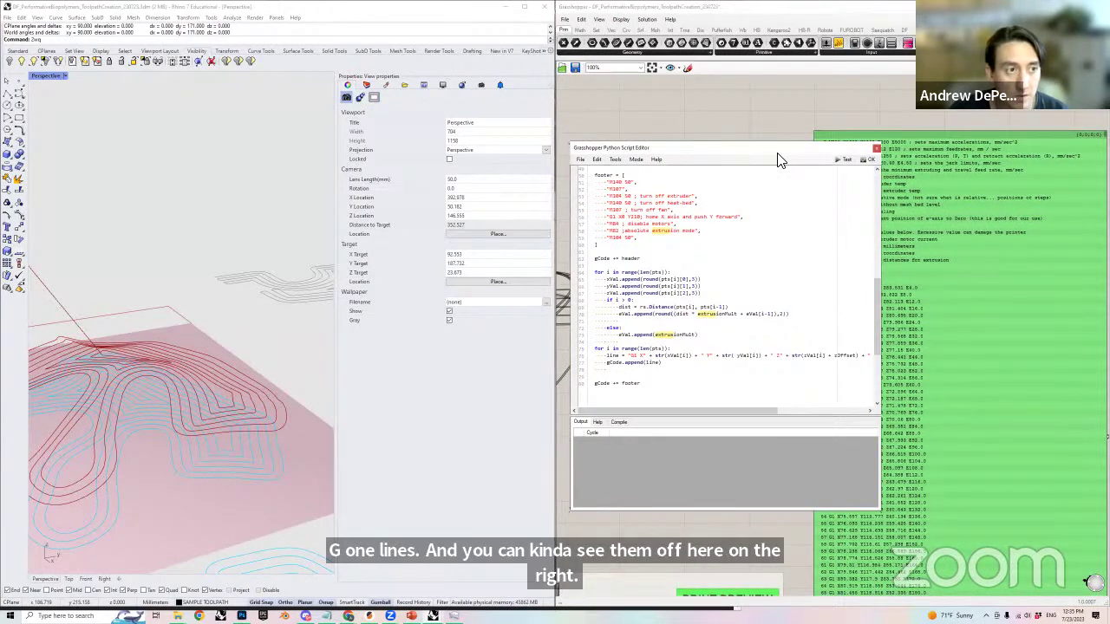
pyautogui.moveTo(778, 161); pyautogui.dragTo(413, 195)
pyautogui.scroll(2, 920, 409)
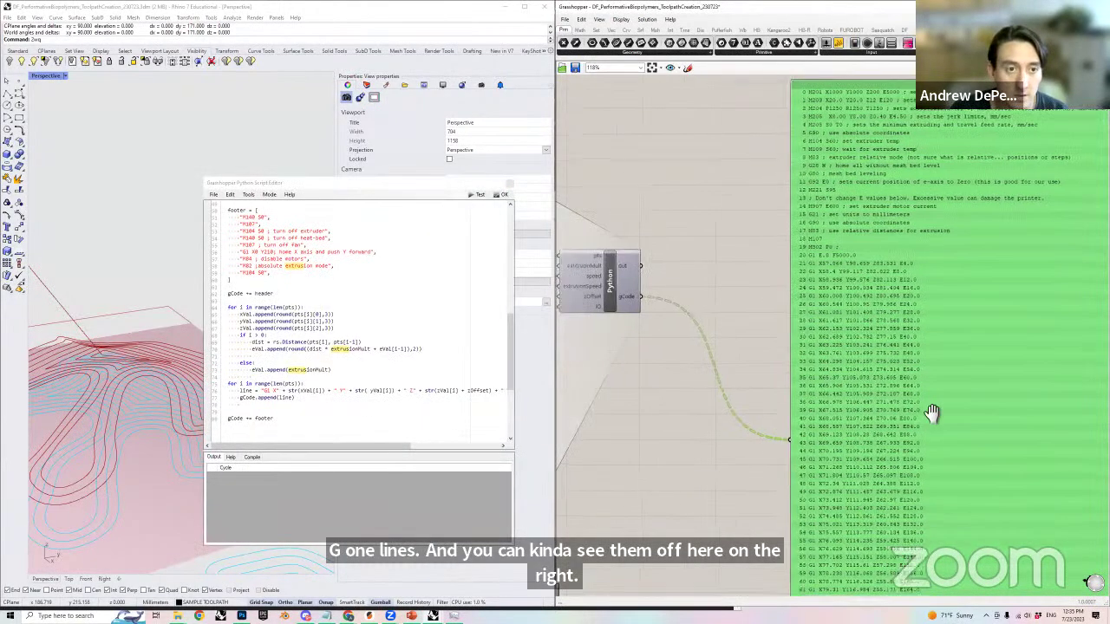
pyautogui.moveTo(931, 413); pyautogui.dragTo(802, 406, button='right')
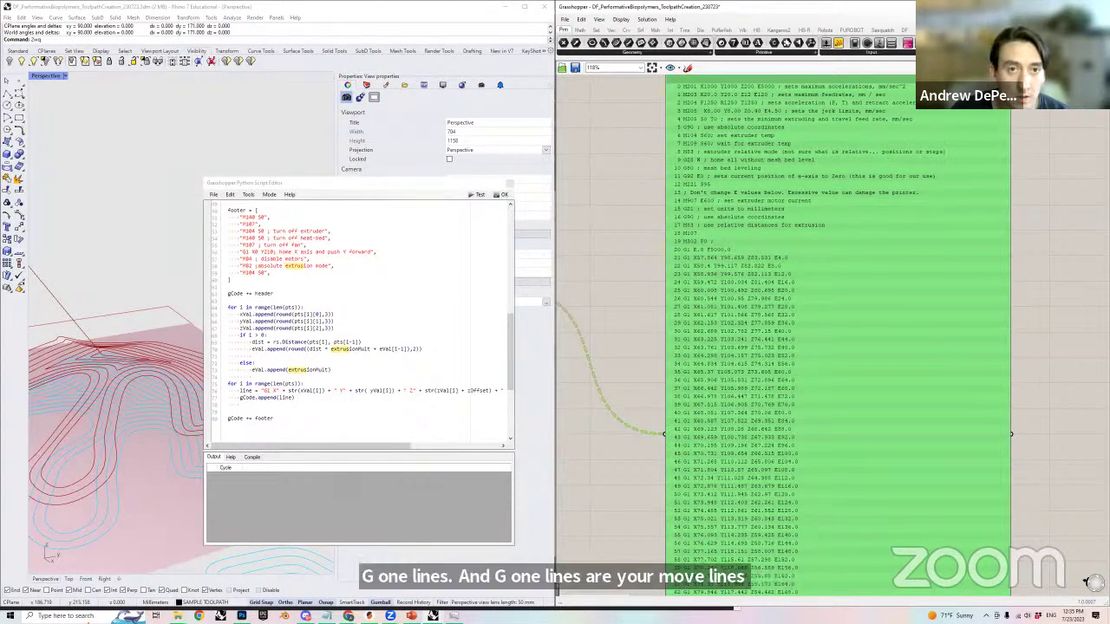
pyautogui.click(1004, 119)
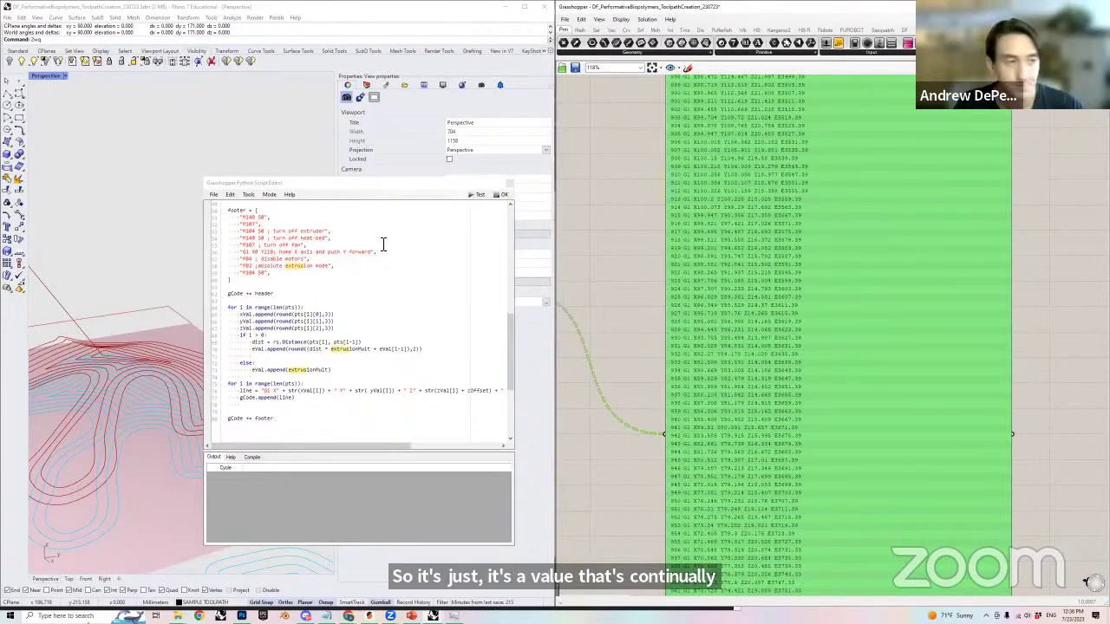
# - Widen the script editor and examine the point loop, highlighting the rs.Distance line and the extrusionMult factor in the eVal calculation
pyautogui.click(517, 253)
pyautogui.moveTo(517, 253); pyautogui.dragTo(535, 287)
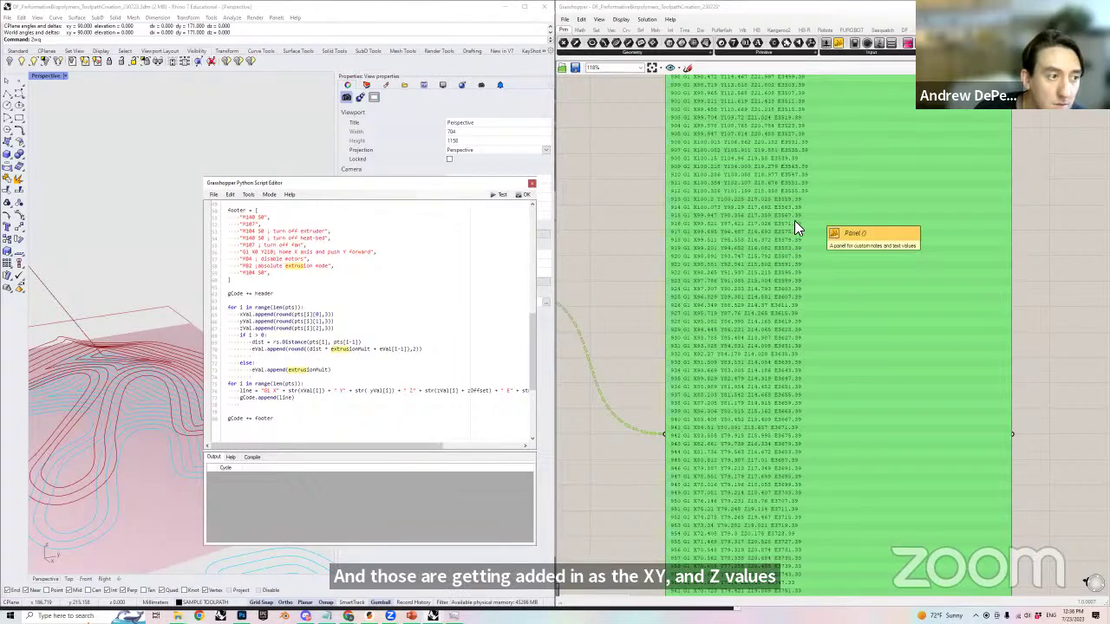
pyautogui.click(253, 345)
pyautogui.keyDown('shift'); pyautogui.click(350, 345); pyautogui.keyUp('shift')
pyautogui.keyDown('shift'); pyautogui.click(362, 344); pyautogui.keyUp('shift')
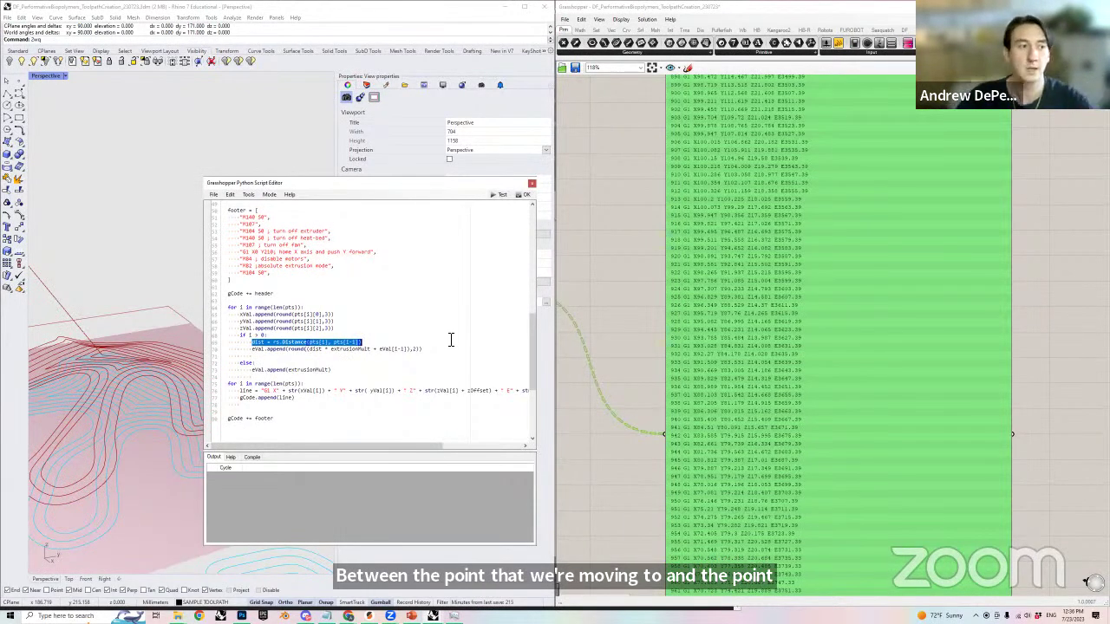
pyautogui.moveTo(373, 350); pyautogui.dragTo(336, 354)
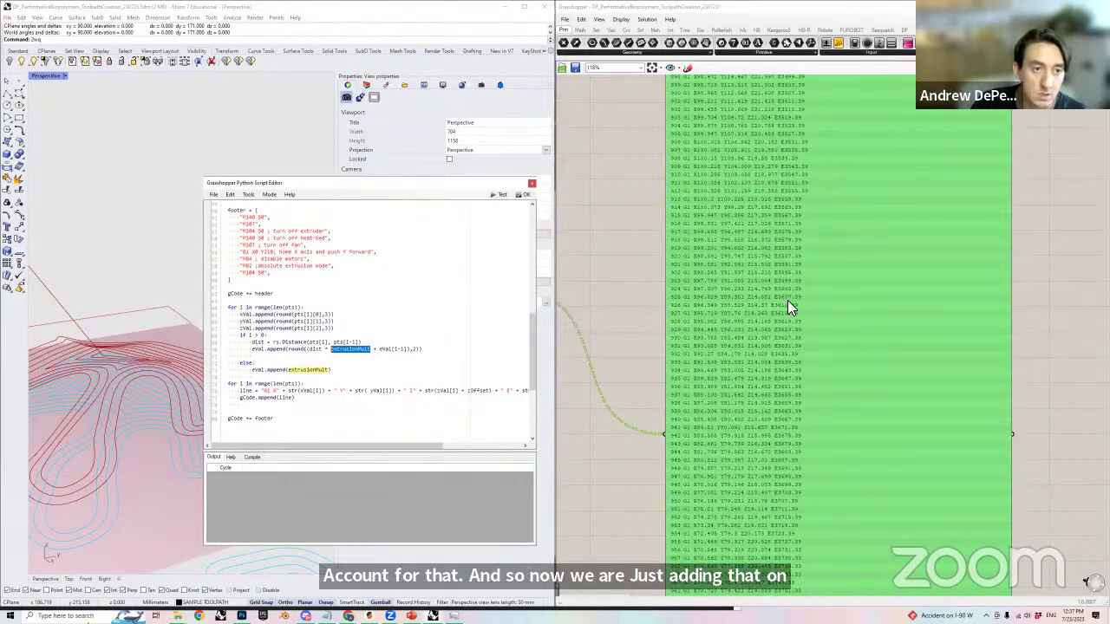
pyautogui.moveTo(334, 447); pyautogui.dragTo(338, 449)
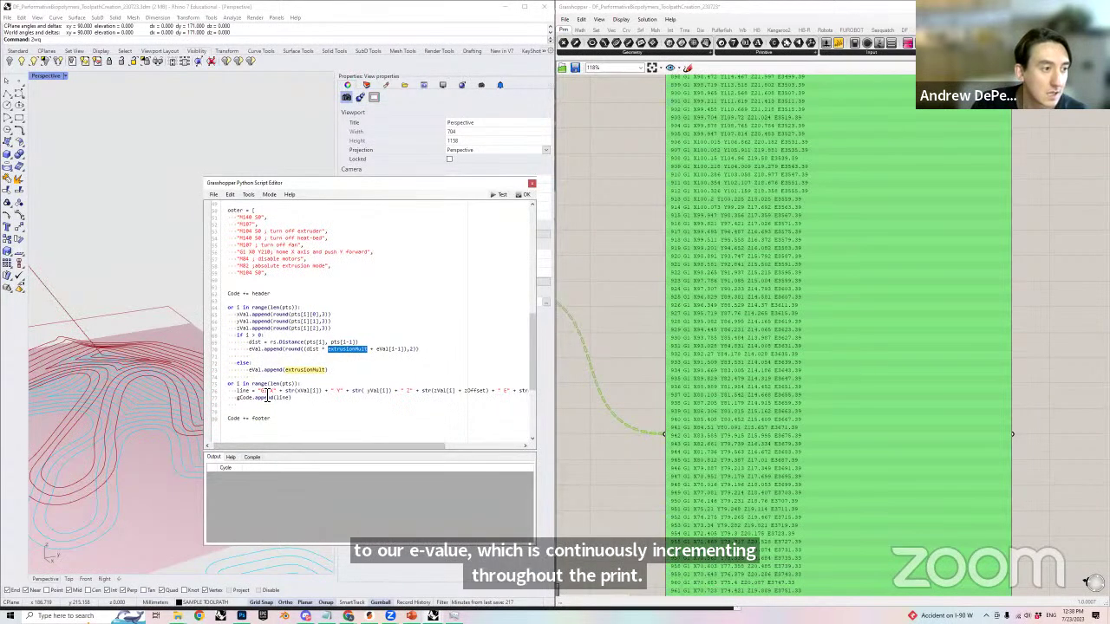
# - Leave the Python script editor and close the two open Chrome browser windows
pyautogui.moveTo(363, 444); pyautogui.dragTo(355, 447)
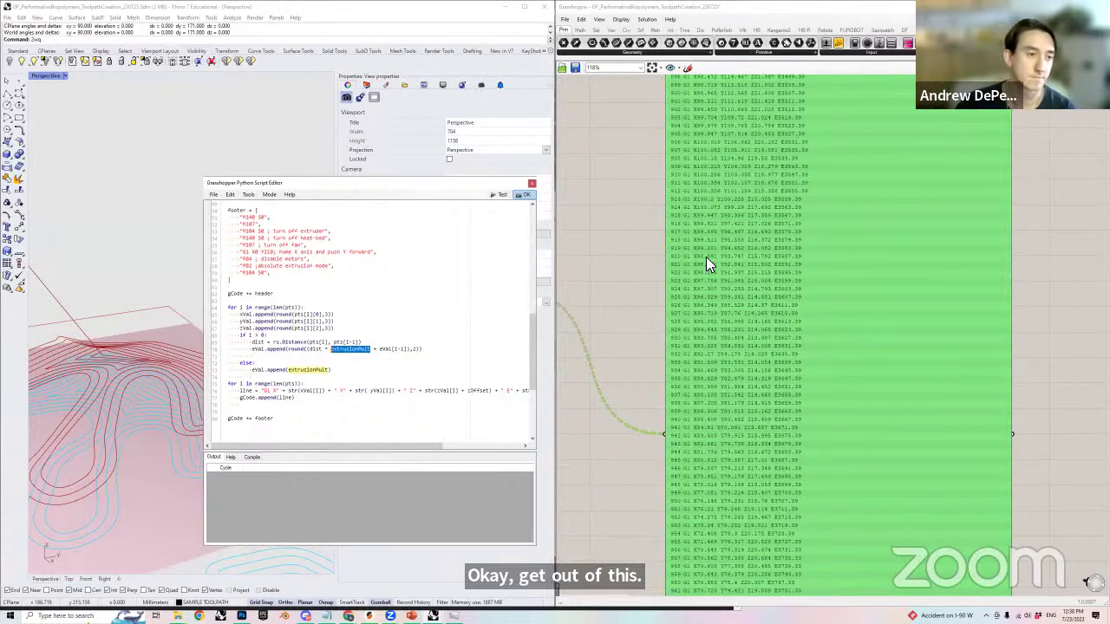
pyautogui.moveTo(431, 614)
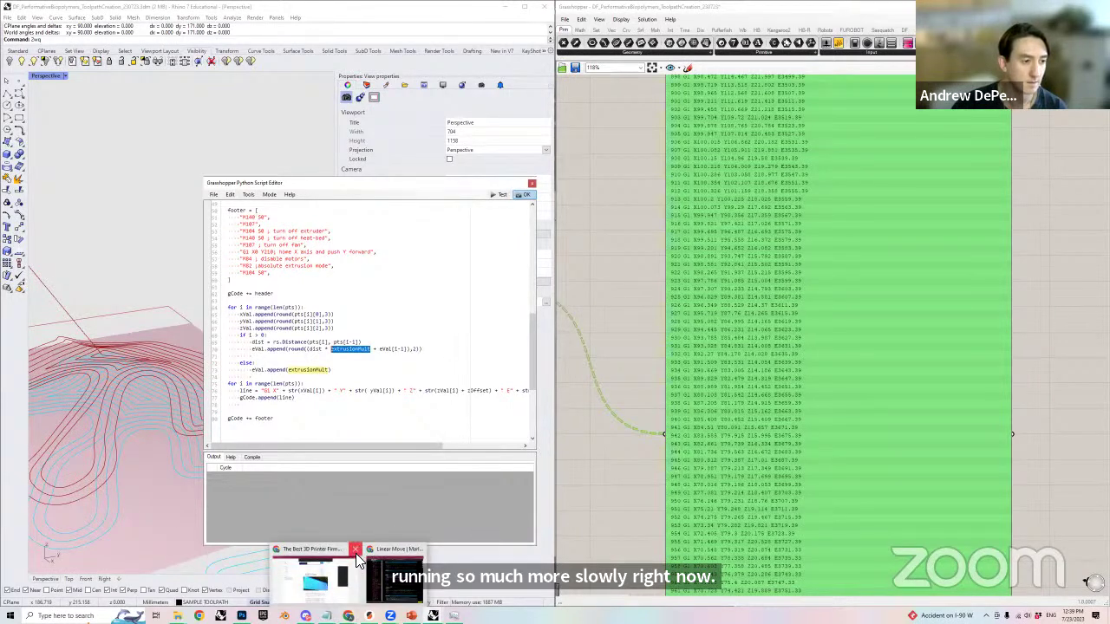
pyautogui.moveTo(347, 615)
pyautogui.click(356, 550)
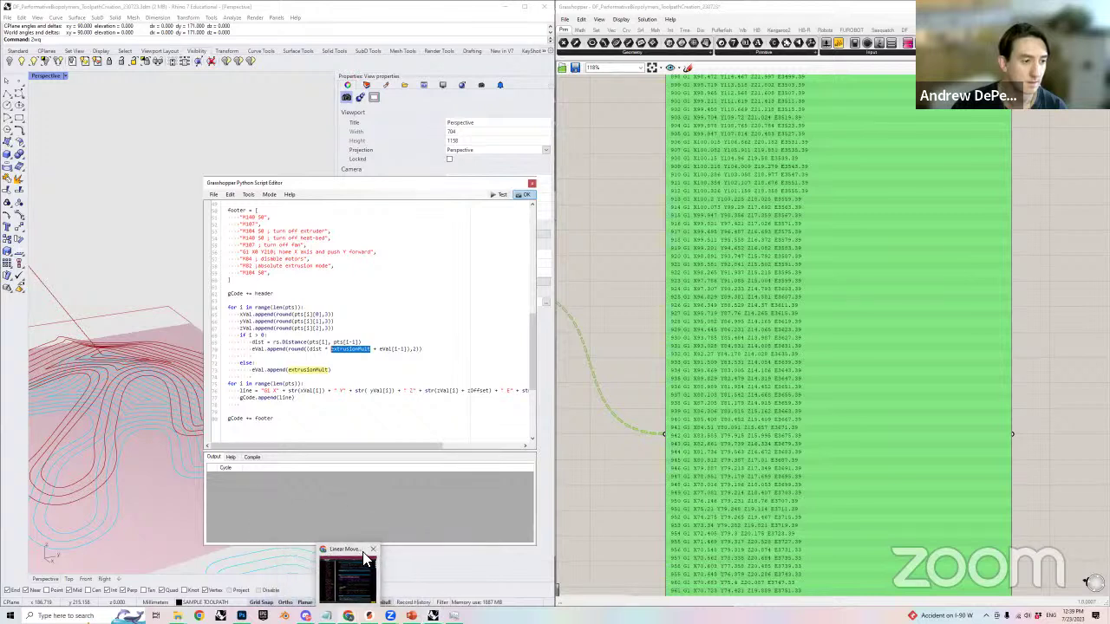
pyautogui.click(372, 551)
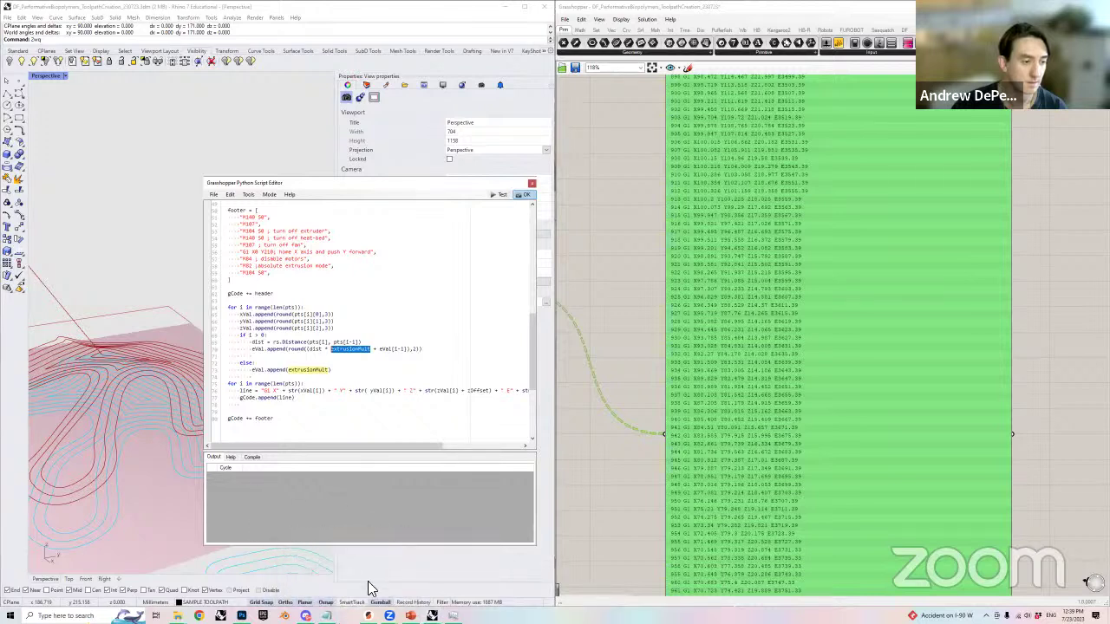
pyautogui.moveTo(382, 553)
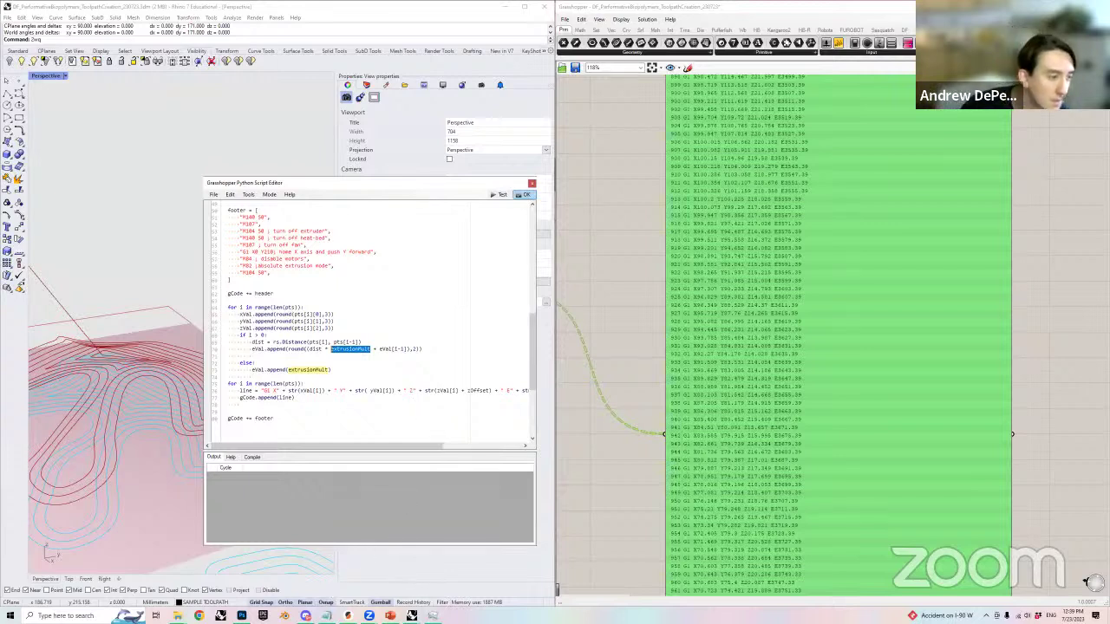
# - End the Adobe Photoshop process in Task Manager and minimize Task Manager
pyautogui.moveTo(263, 582)
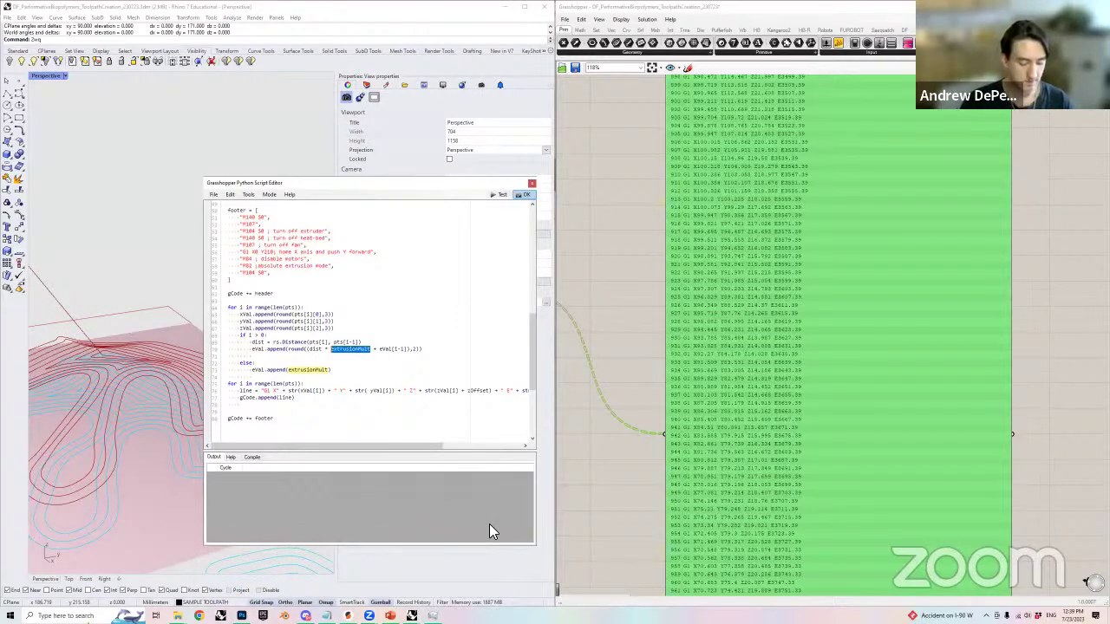
pyautogui.hotkey('ctrl', 'shift', 'Escape')
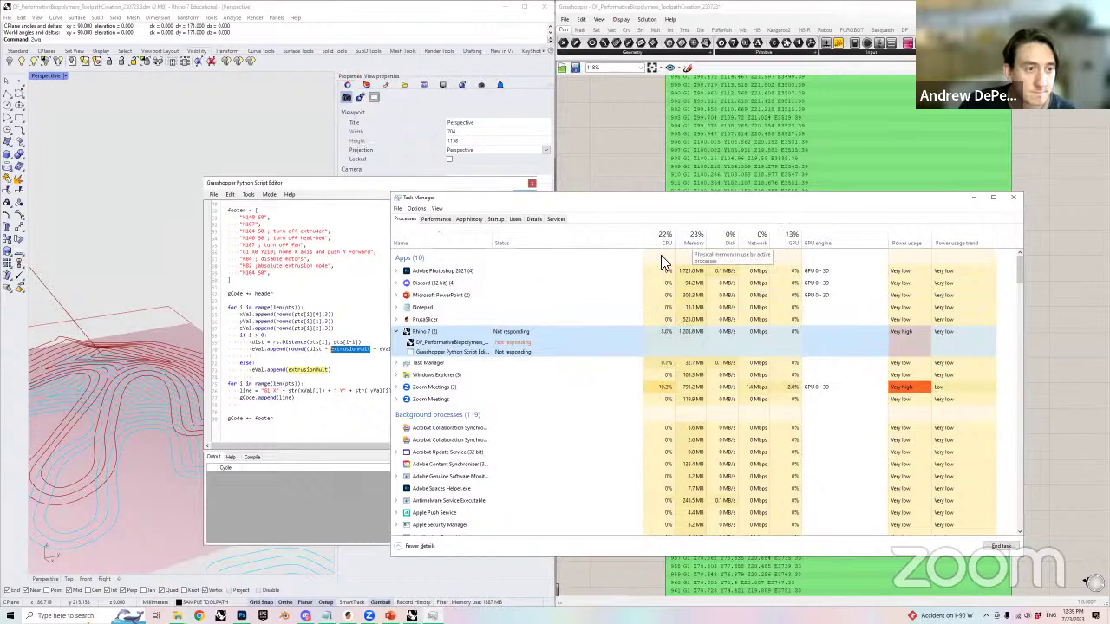
pyautogui.rightClick(474, 272)
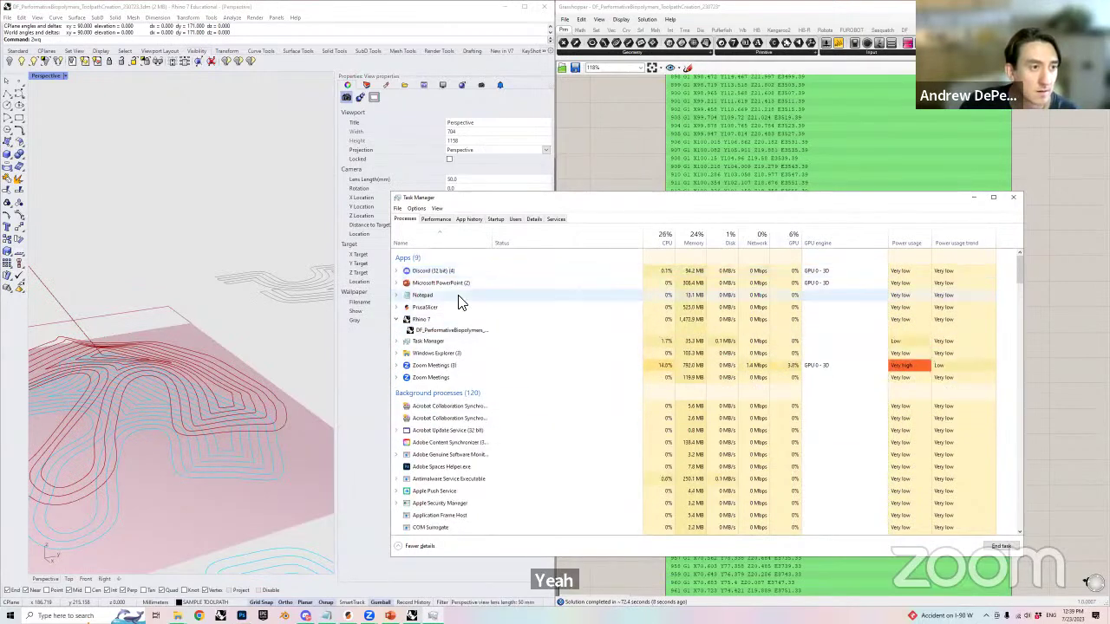
pyautogui.click(973, 198)
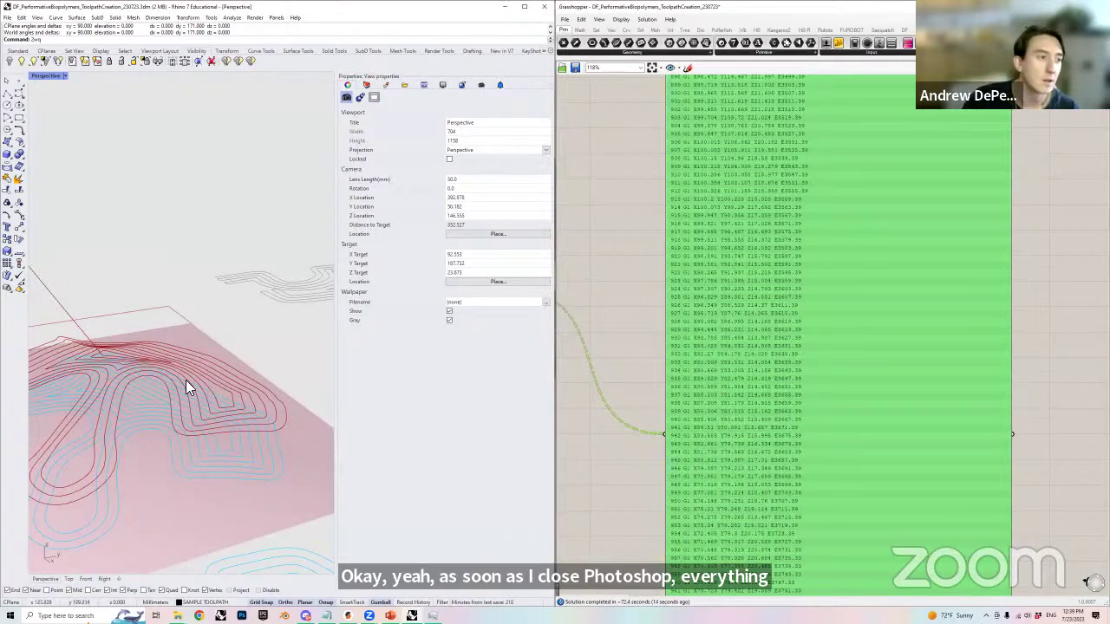
# - Examine the Print Preview group's Position on Curve slider together with the whole toolpath in the Rhino viewport
pyautogui.scroll(-3, 818, 340)
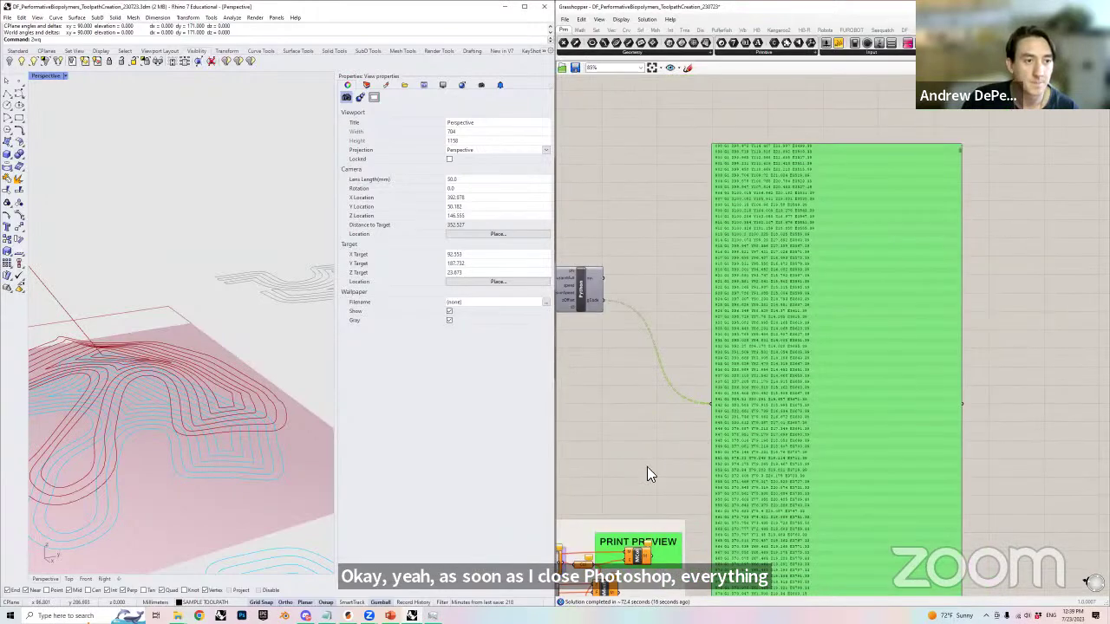
pyautogui.scroll(-2, 821, 329)
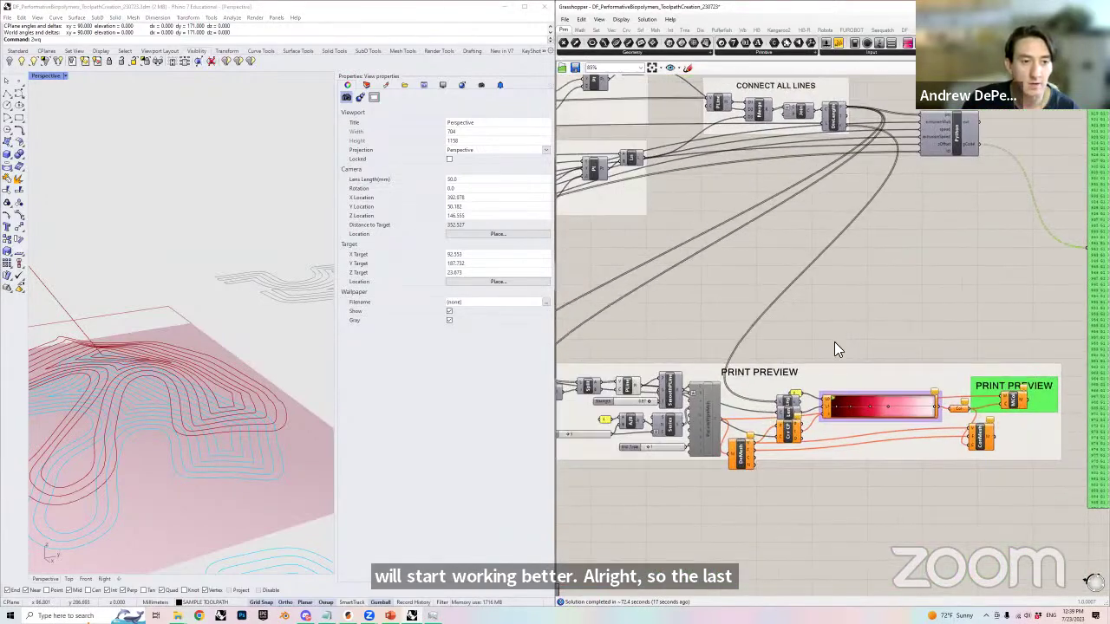
pyautogui.moveTo(919, 331); pyautogui.dragTo(903, 338, button='right')
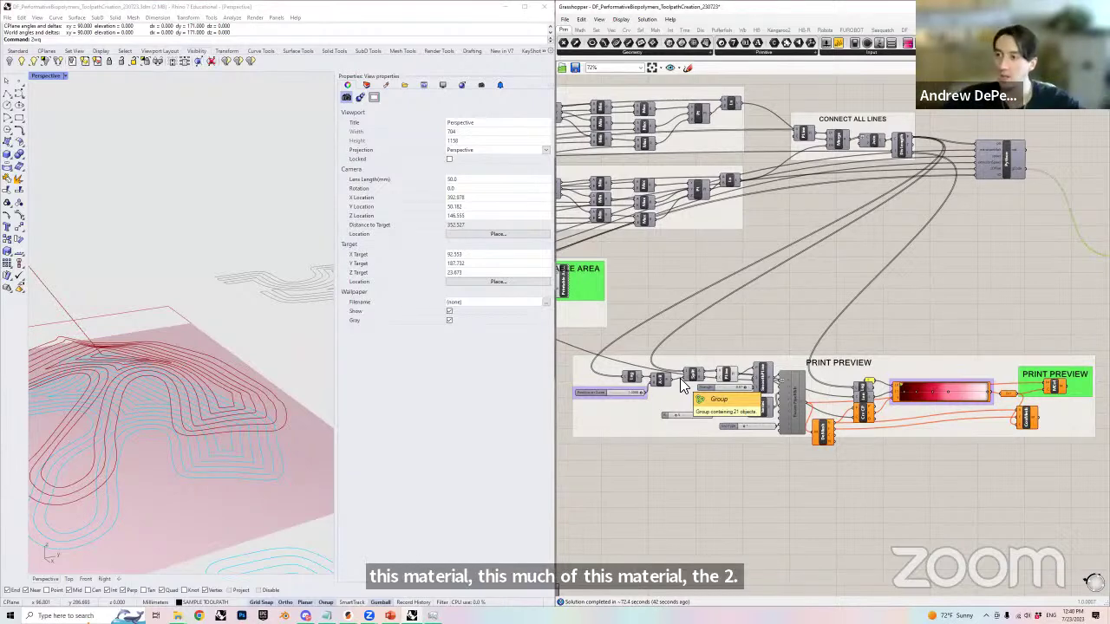
pyautogui.scroll(5, 682, 412)
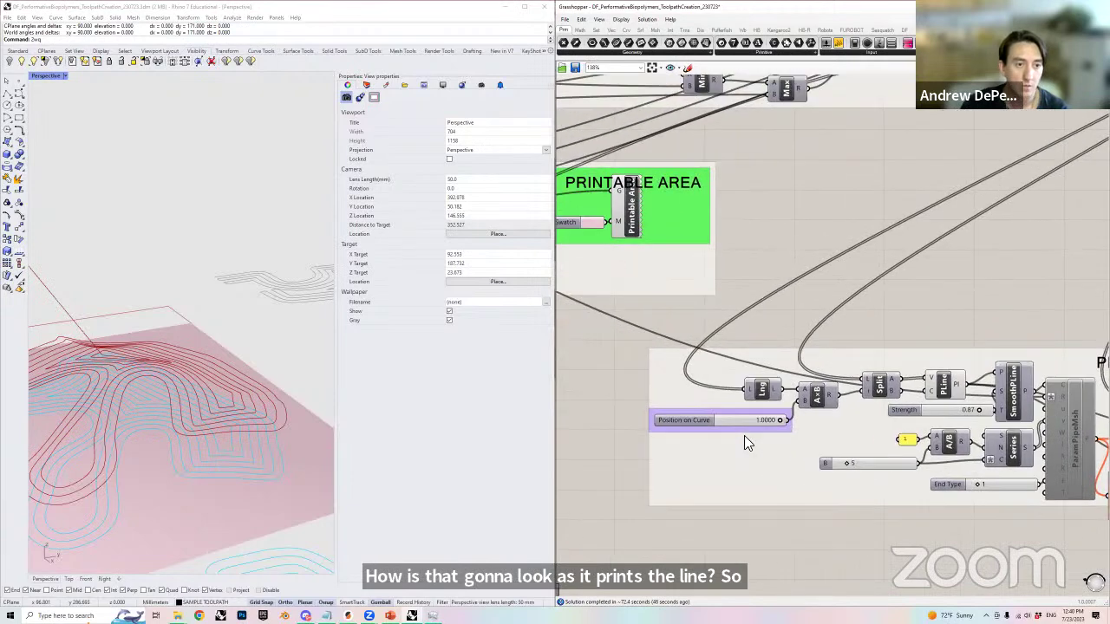
pyautogui.moveTo(250, 378); pyautogui.dragTo(472, 402, button='right')
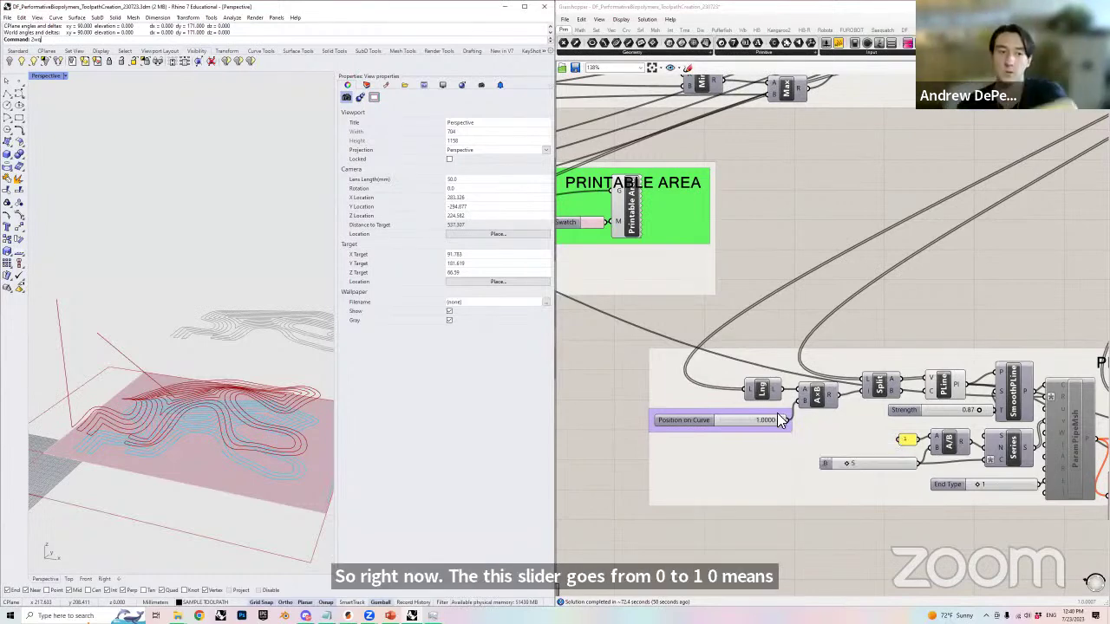
pyautogui.moveTo(783, 421)
pyautogui.mouseDown()
pyautogui.moveTo(721, 422)
pyautogui.moveTo(787, 417)
pyautogui.mouseUp()
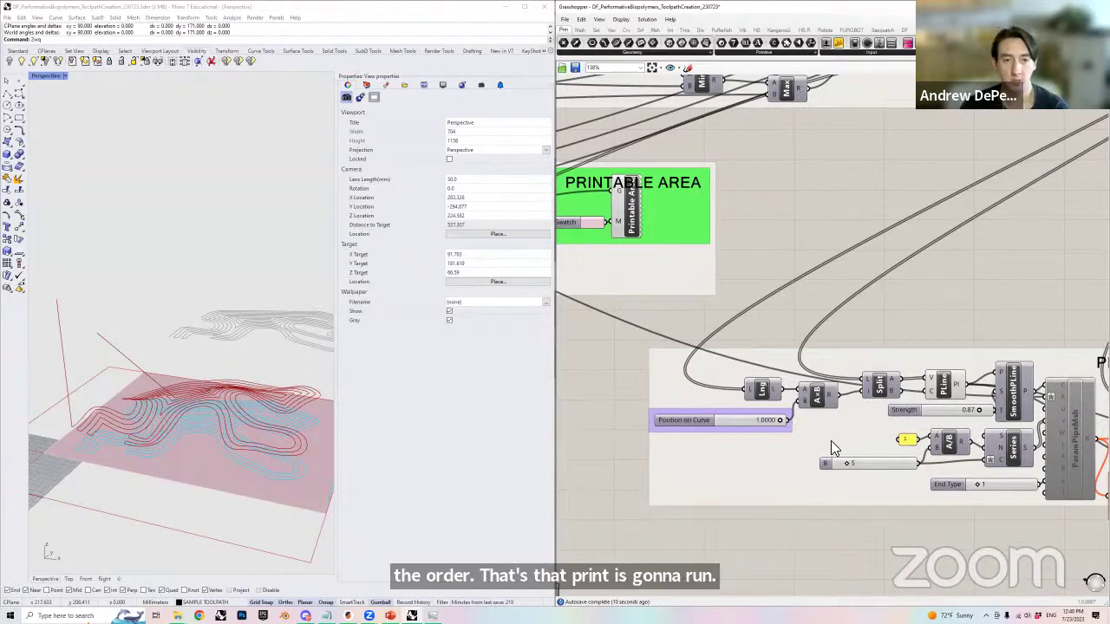
# - Enable the ParamPipeMsh component in the Print Preview group to display the toolpath as a thick mesh
pyautogui.moveTo(995, 444); pyautogui.dragTo(854, 379, button='right')
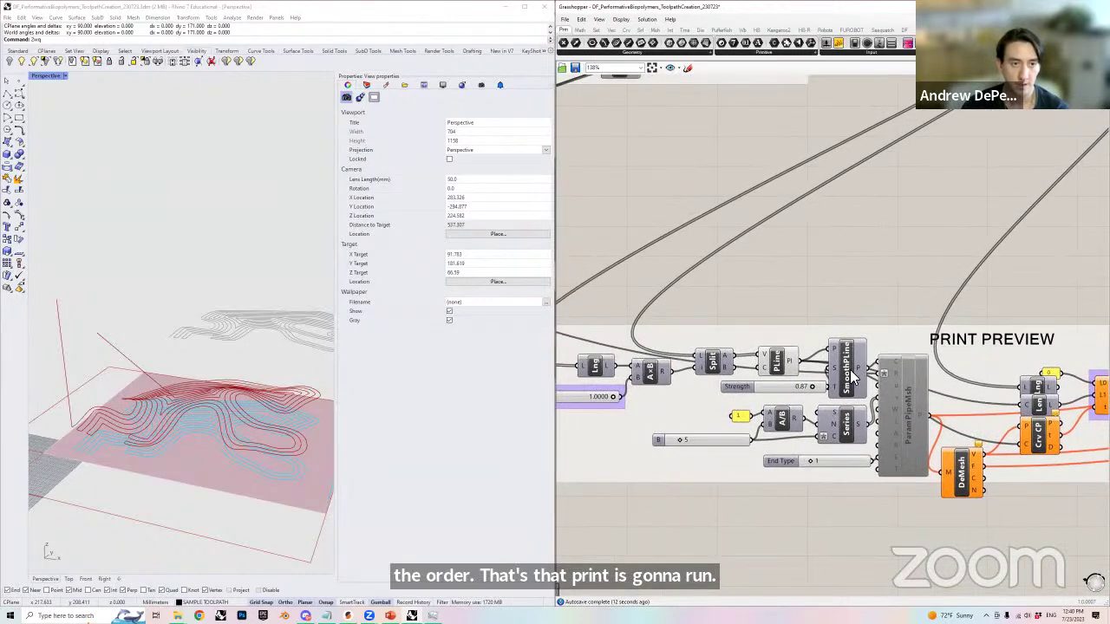
pyautogui.click(912, 414)
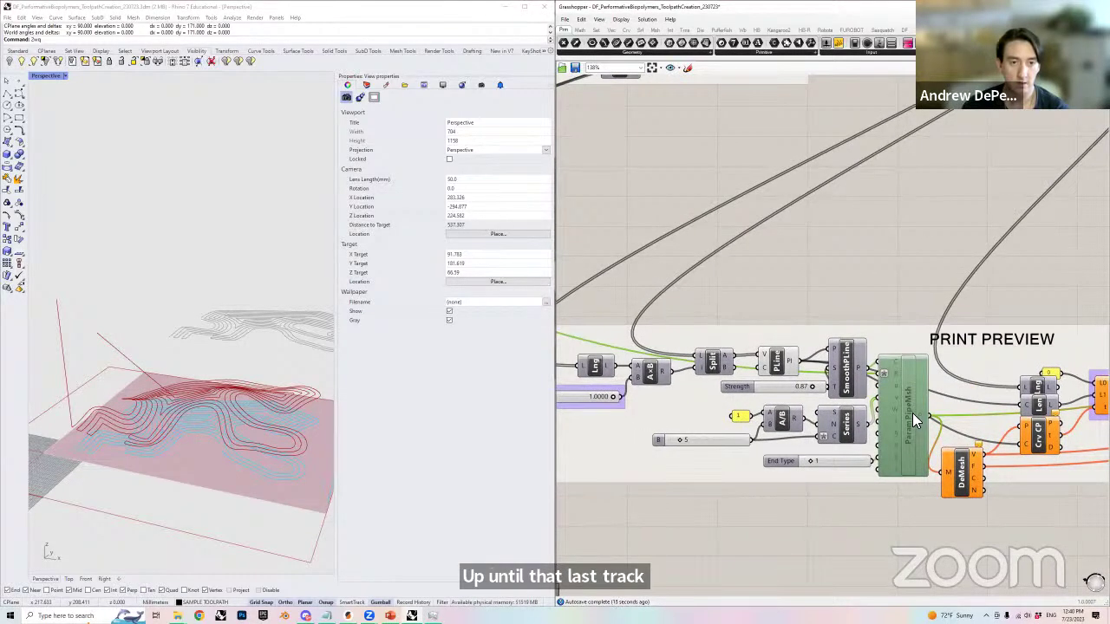
pyautogui.rightClick(912, 412)
pyautogui.click(934, 442)
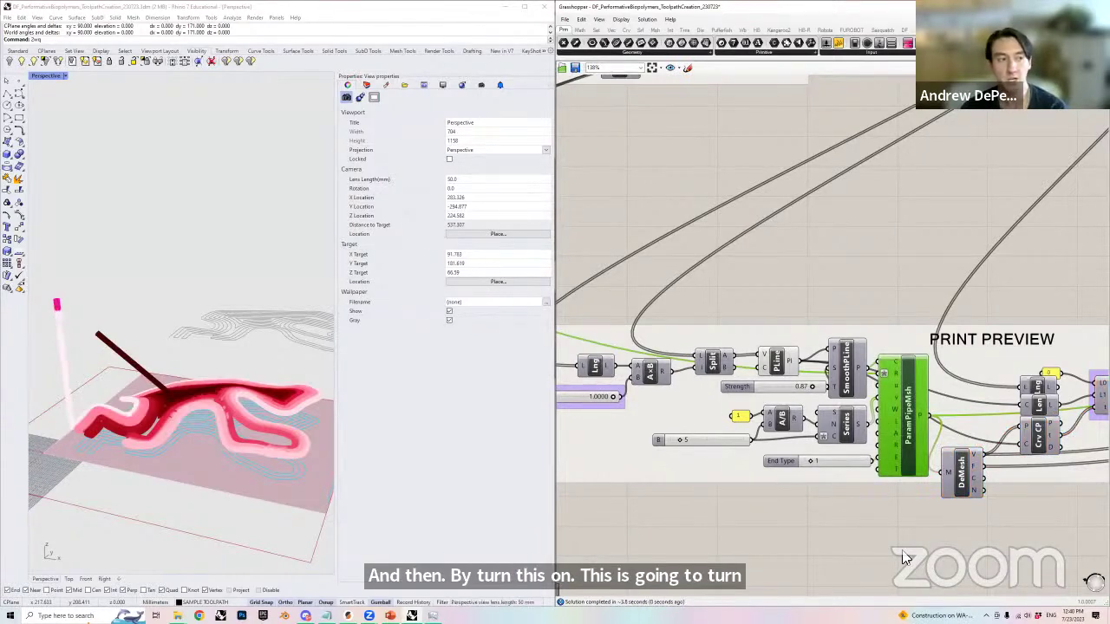
# - Inspect the previewed print mesh from above and up close for overlap between layers and for holes
pyautogui.scroll(-1, 923, 492)
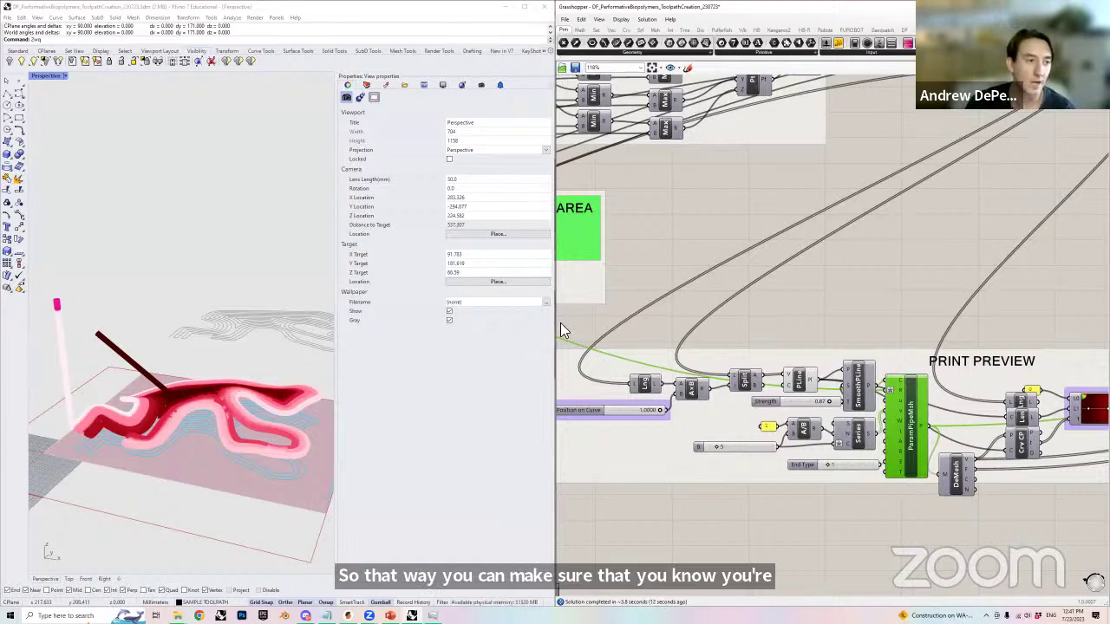
pyautogui.moveTo(171, 387); pyautogui.dragTo(231, 414, button='right')
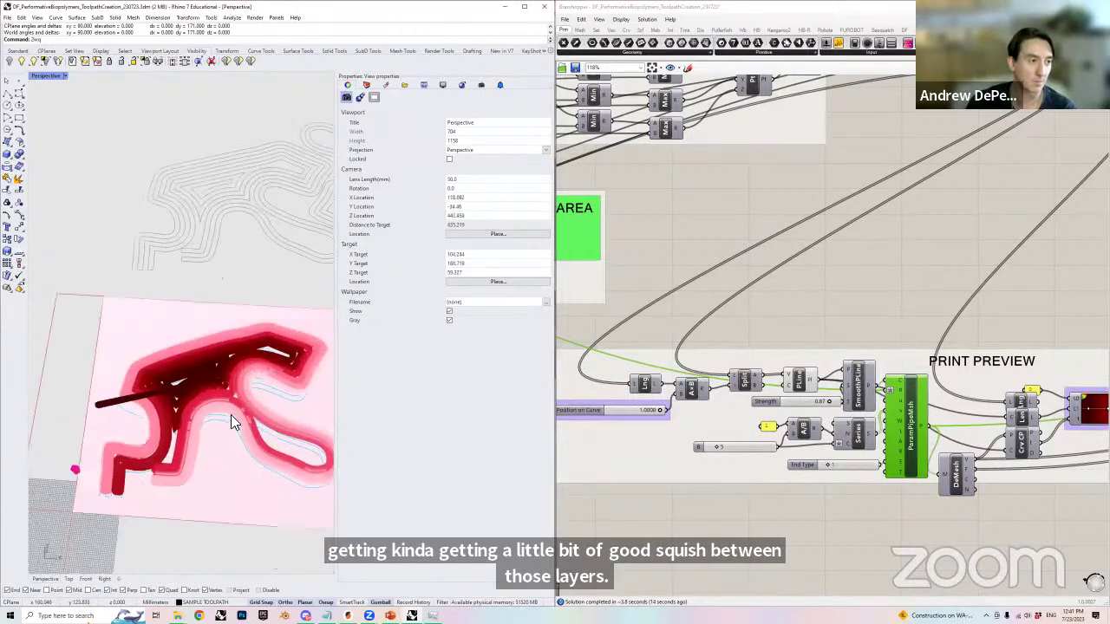
pyautogui.scroll(3, 197, 359)
pyautogui.moveTo(199, 373); pyautogui.dragTo(175, 385, button='right')
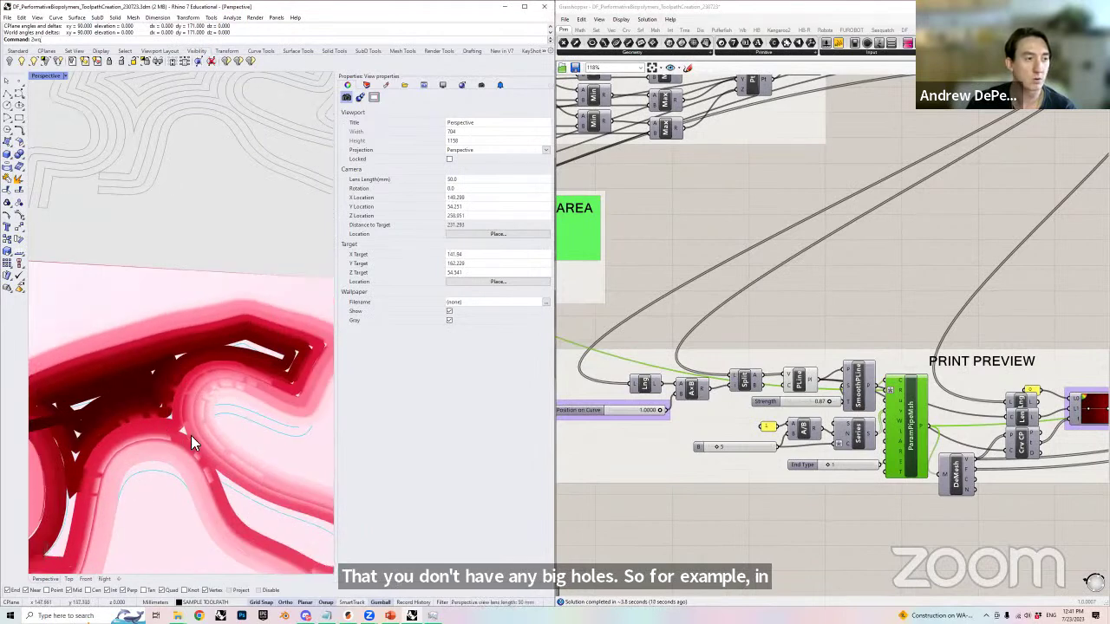
pyautogui.keyDown('shift'); pyautogui.moveTo(247, 465); pyautogui.dragTo(273, 359, button='right'); pyautogui.keyUp('shift')
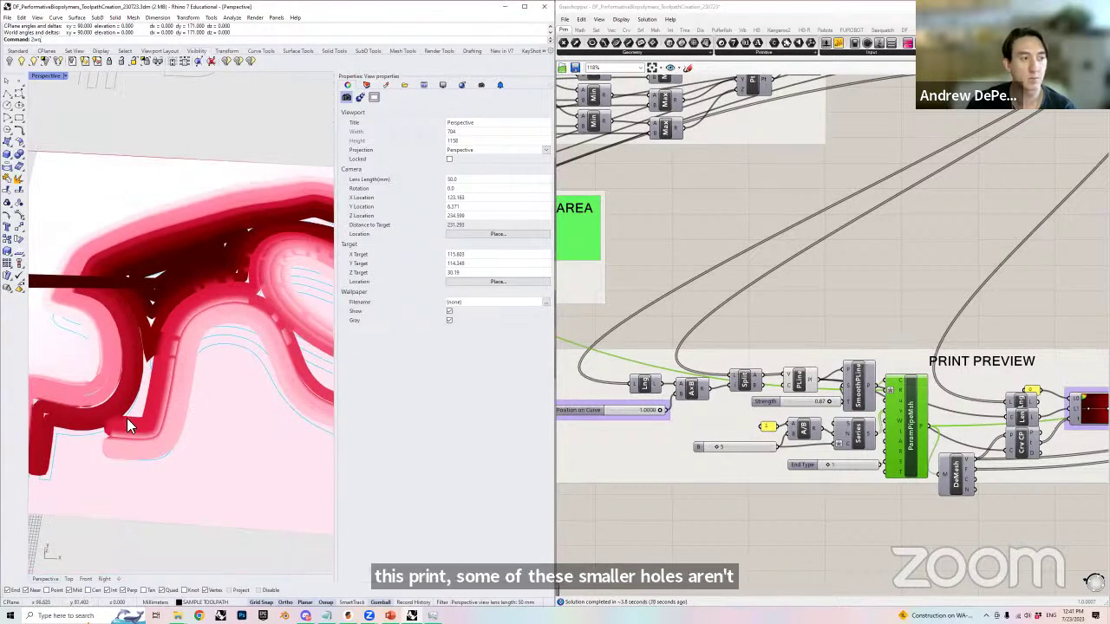
pyautogui.keyDown('shift'); pyautogui.moveTo(280, 387); pyautogui.dragTo(228, 375, button='right'); pyautogui.keyUp('shift')
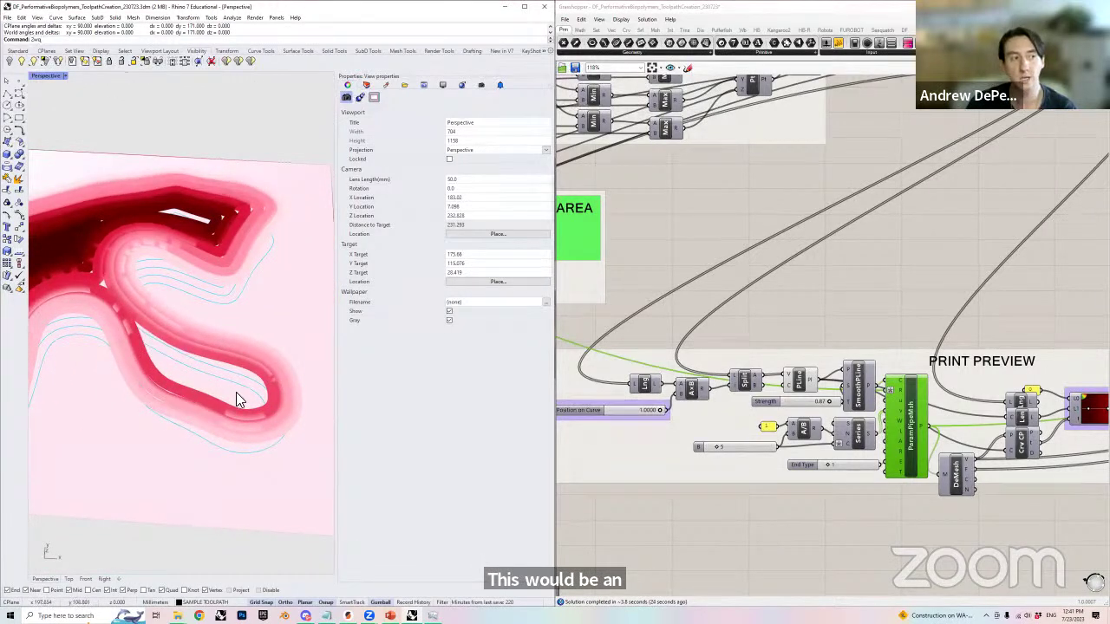
pyautogui.keyDown('shift'); pyautogui.moveTo(198, 256); pyautogui.dragTo(275, 341, button='right'); pyautogui.keyUp('shift')
pyautogui.scroll(5, 286, 334)
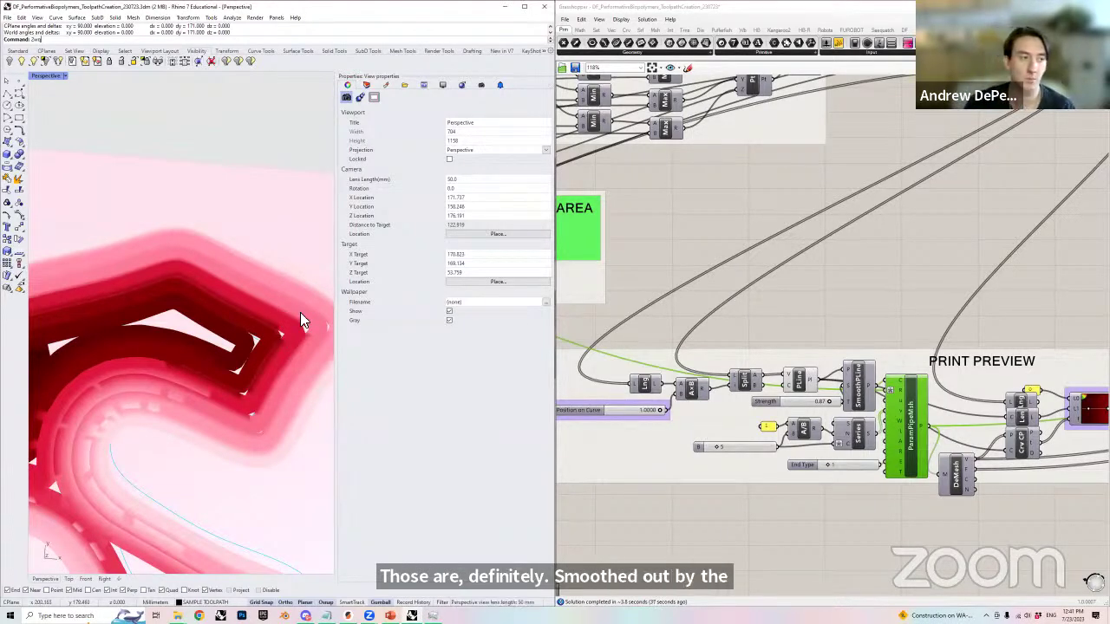
pyautogui.scroll(-5, 225, 317)
pyautogui.moveTo(227, 322); pyautogui.dragTo(217, 343, button='right')
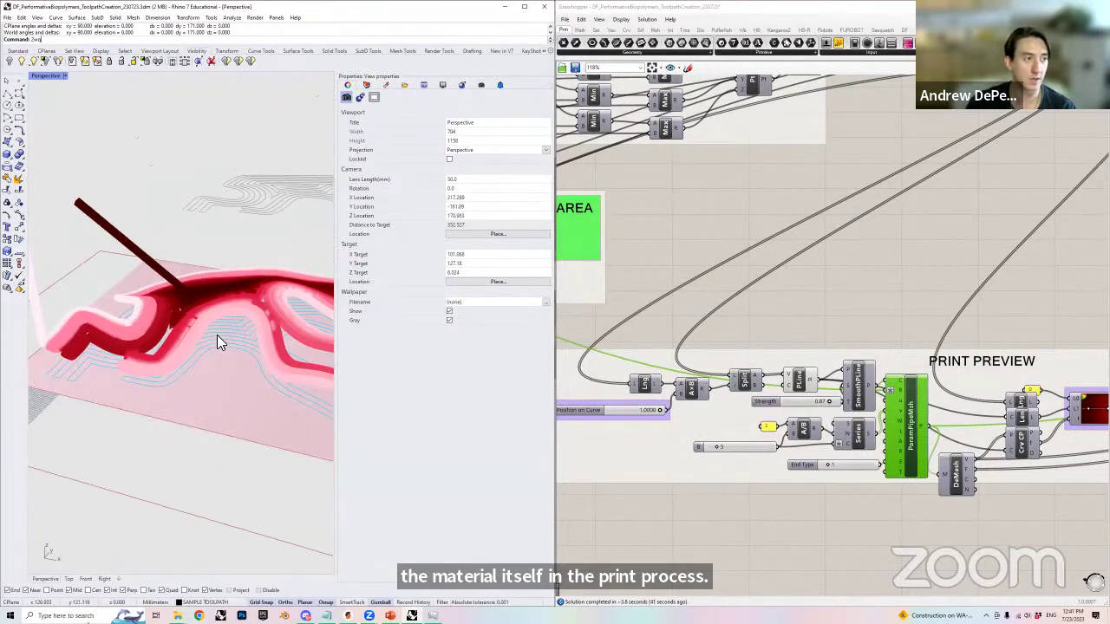
# - Examine the gradient component in the Print Preview group and how its colours run along the previewed print
pyautogui.scroll(-2, 223, 340)
pyautogui.moveTo(1044, 316); pyautogui.dragTo(766, 316, button='right')
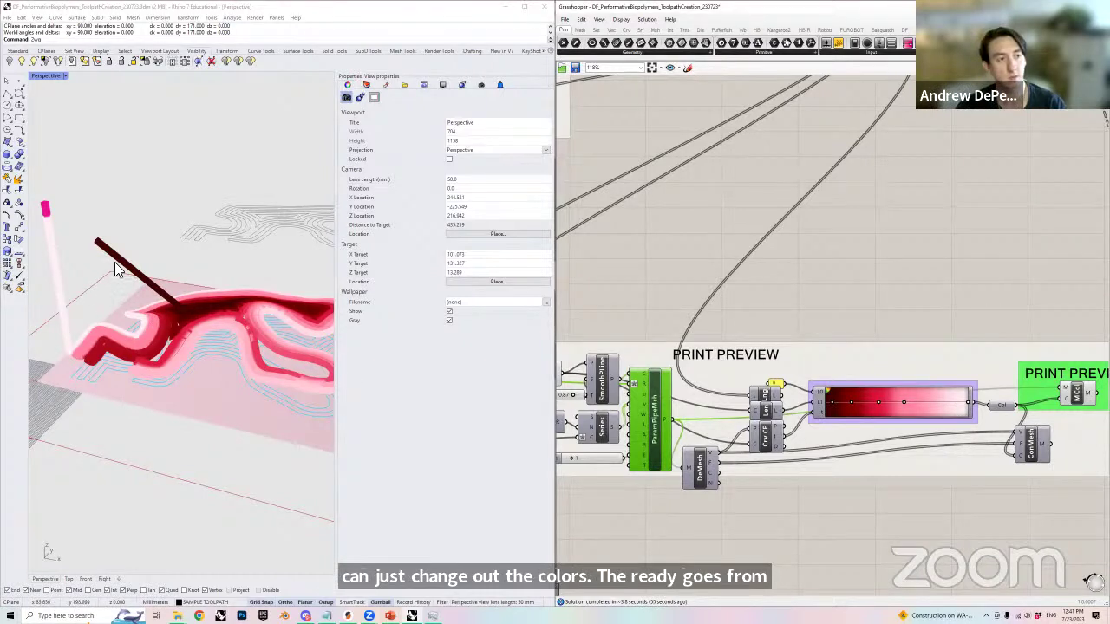
pyautogui.moveTo(225, 321); pyautogui.dragTo(217, 341, button='right')
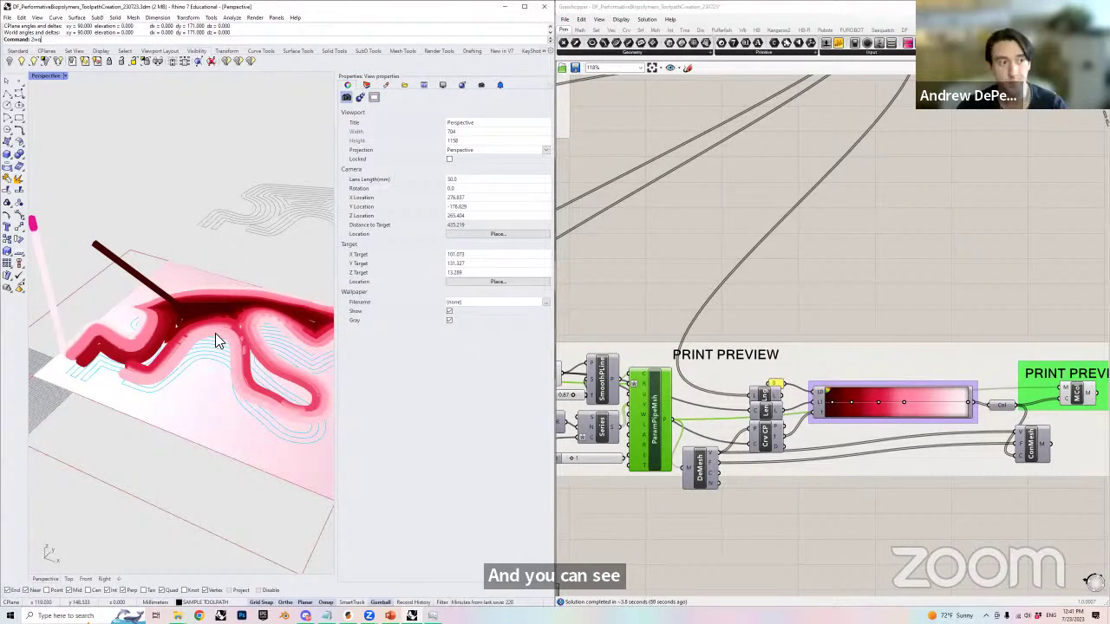
# - Set the Position on Curve slider to 0.7129 and view the partly printed mesh in the Rhino viewport
pyautogui.moveTo(726, 346); pyautogui.dragTo(853, 322, button='right')
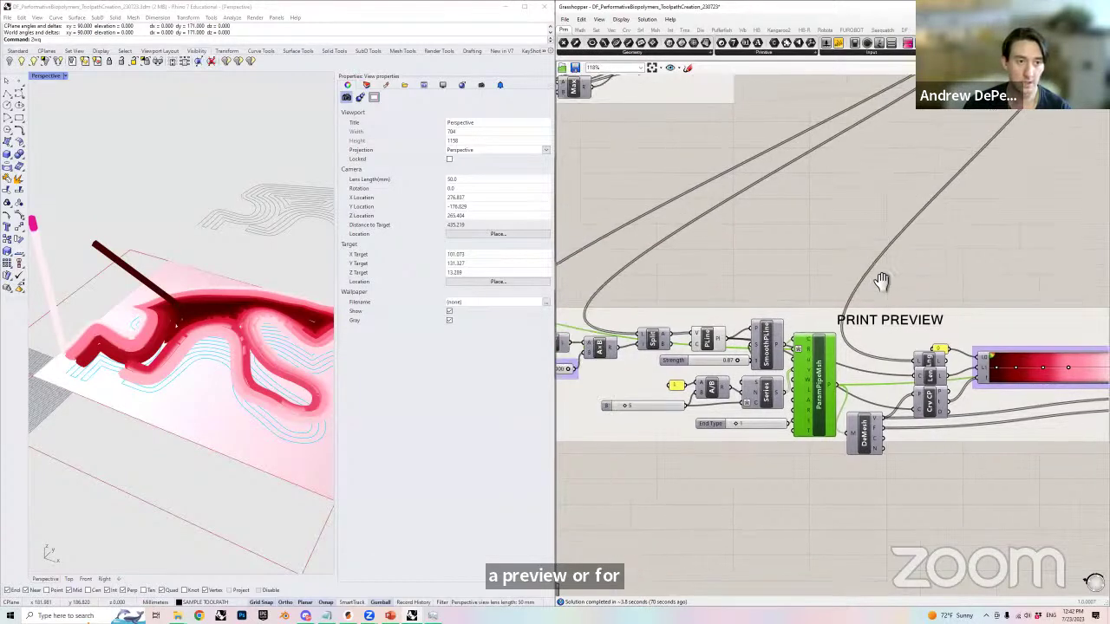
pyautogui.scroll(4, 736, 347)
pyautogui.scroll(2, 730, 373)
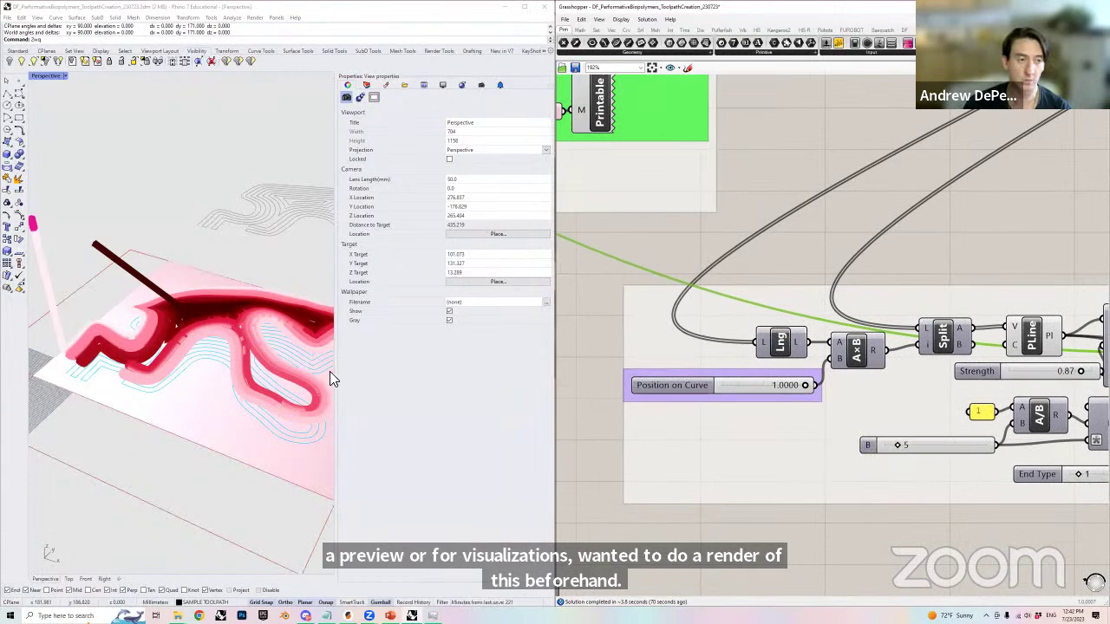
pyautogui.moveTo(266, 383); pyautogui.dragTo(269, 453, button='right')
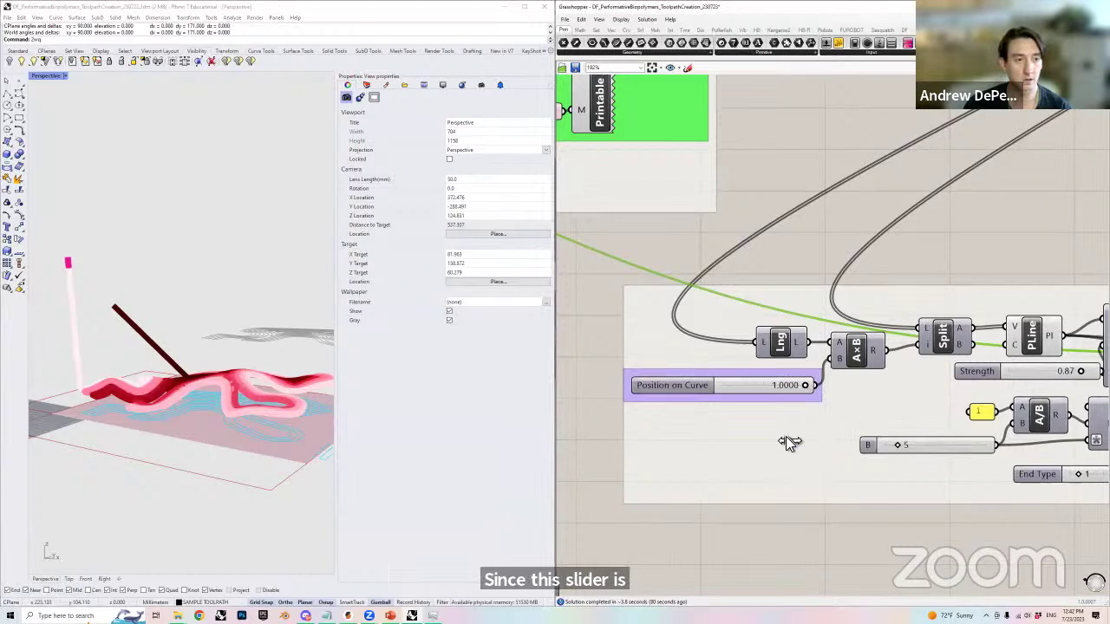
pyautogui.moveTo(786, 442); pyautogui.dragTo(733, 403)
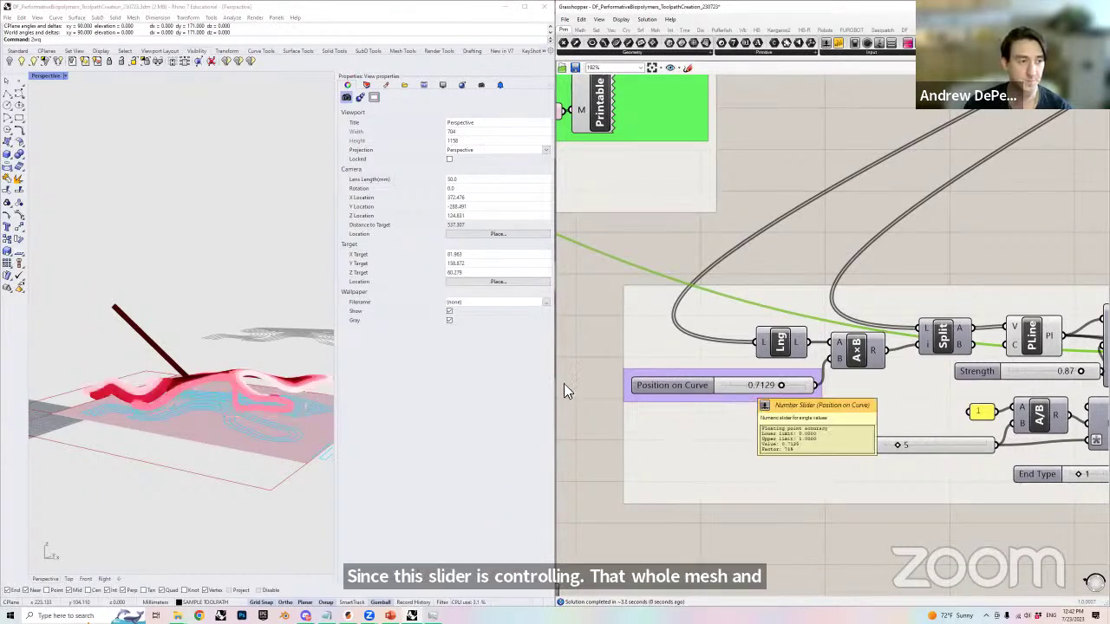
pyautogui.moveTo(194, 316); pyautogui.dragTo(116, 437, button='right')
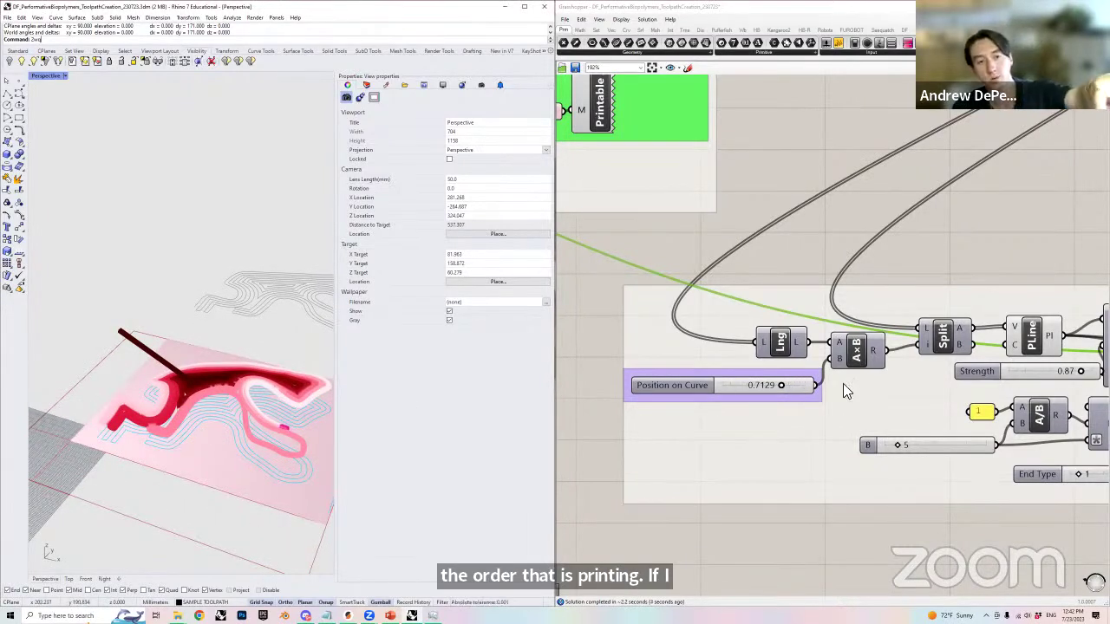
# - Animate the Position on Curve slider in the Perspective viewport with 100 frames at 1983 x 1167, without frame tags
pyautogui.rightClick(742, 384)
pyautogui.click(786, 466)
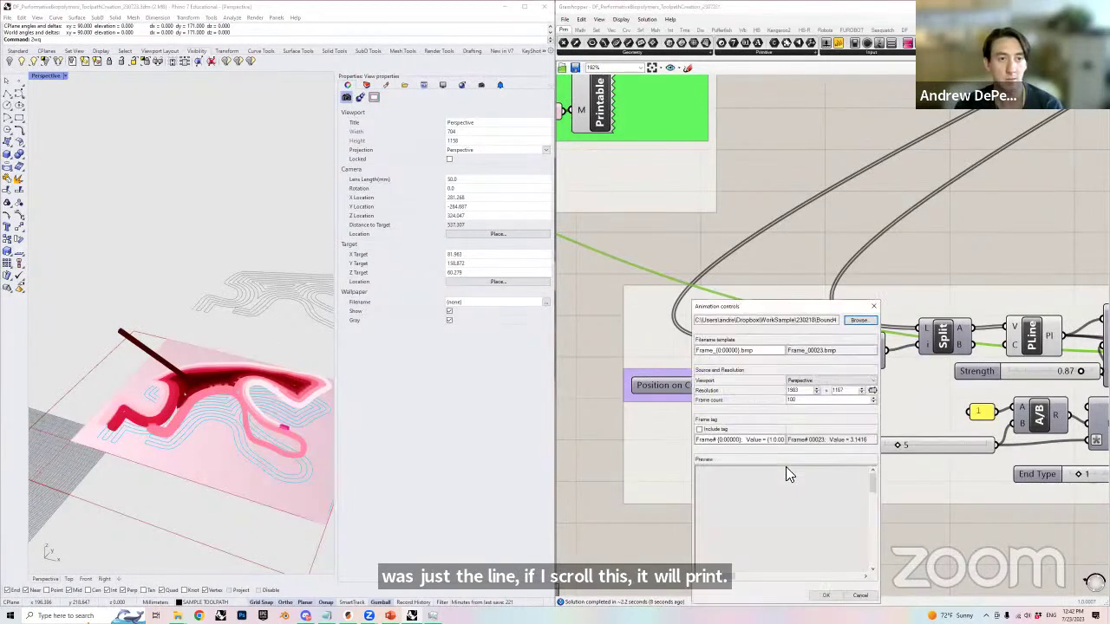
pyautogui.moveTo(791, 307); pyautogui.dragTo(872, 162)
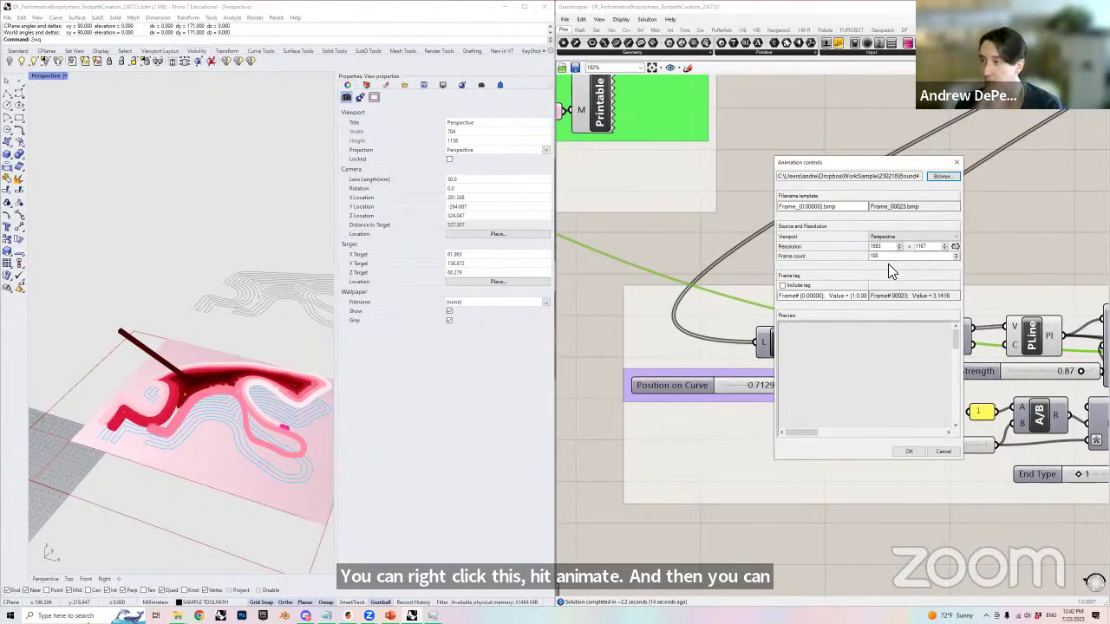
pyautogui.click(903, 450)
pyautogui.scroll(-2, 791, 429)
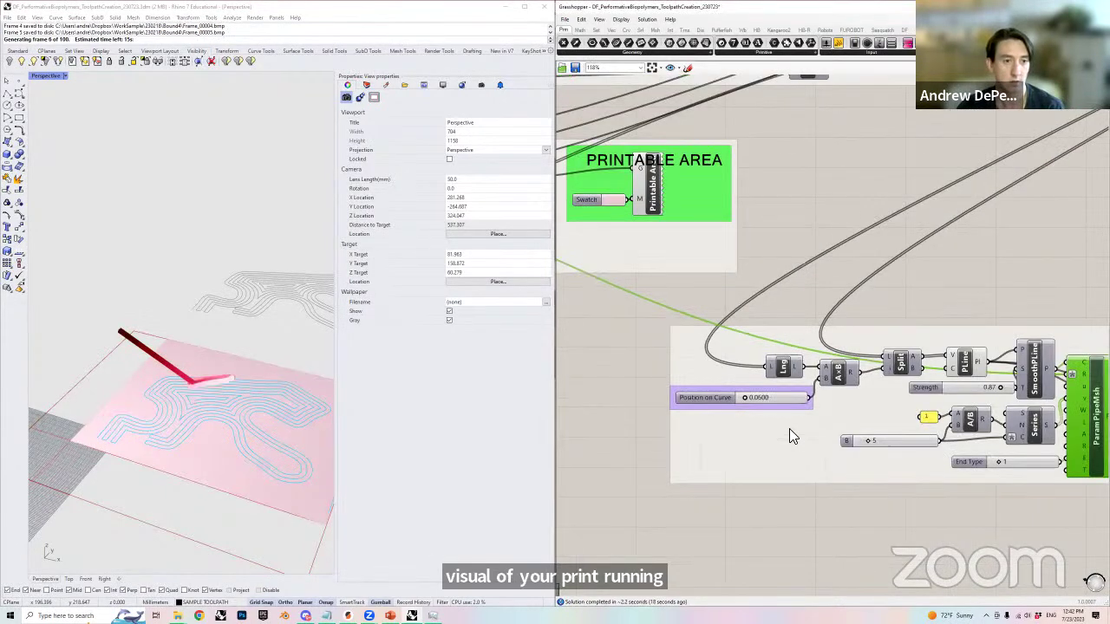
pyautogui.scroll(-1, 789, 430)
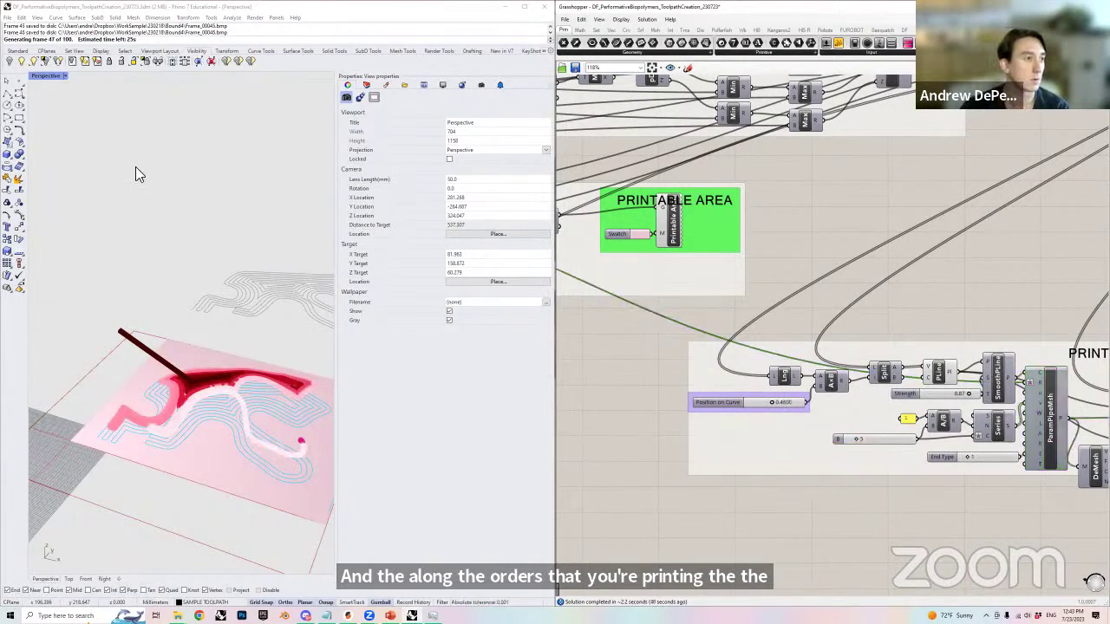
pyautogui.press('Escape')
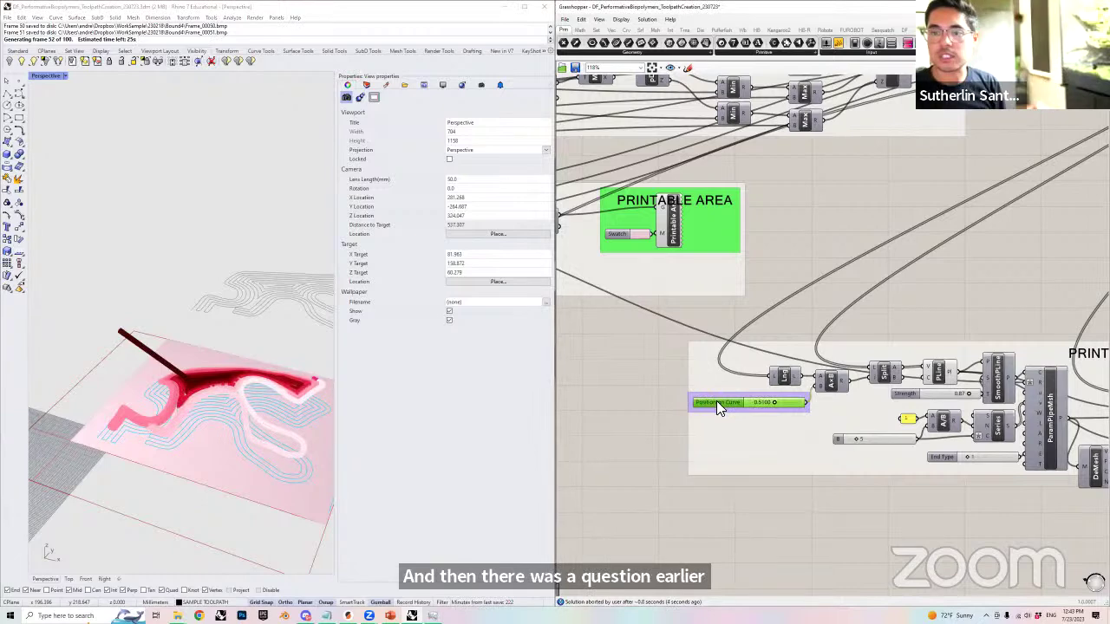
pyautogui.rightClick(716, 402)
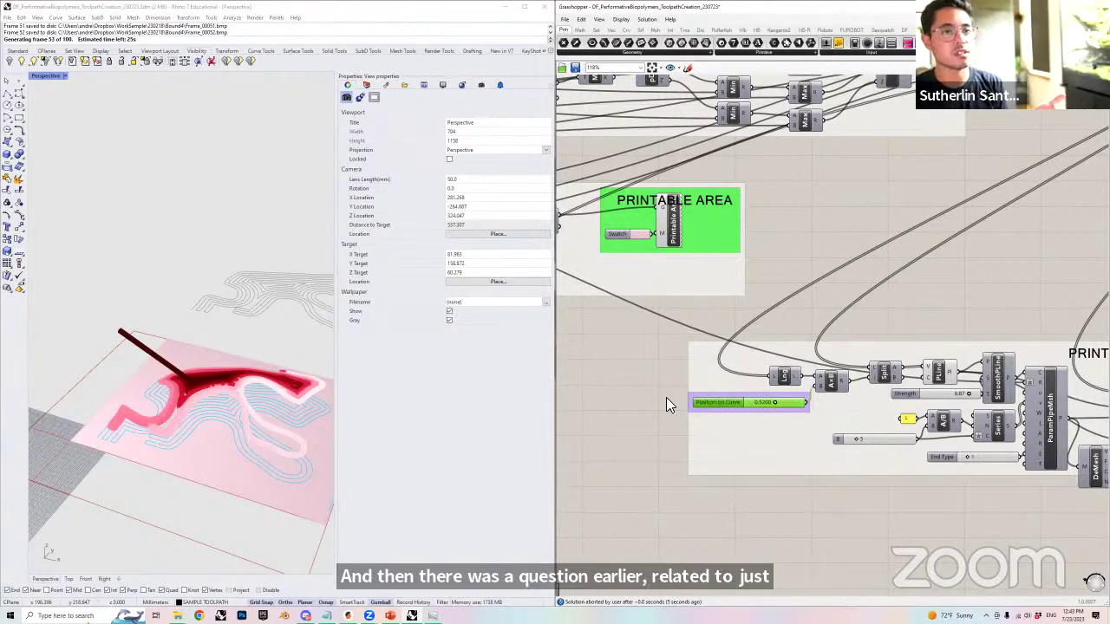
pyautogui.click(643, 439)
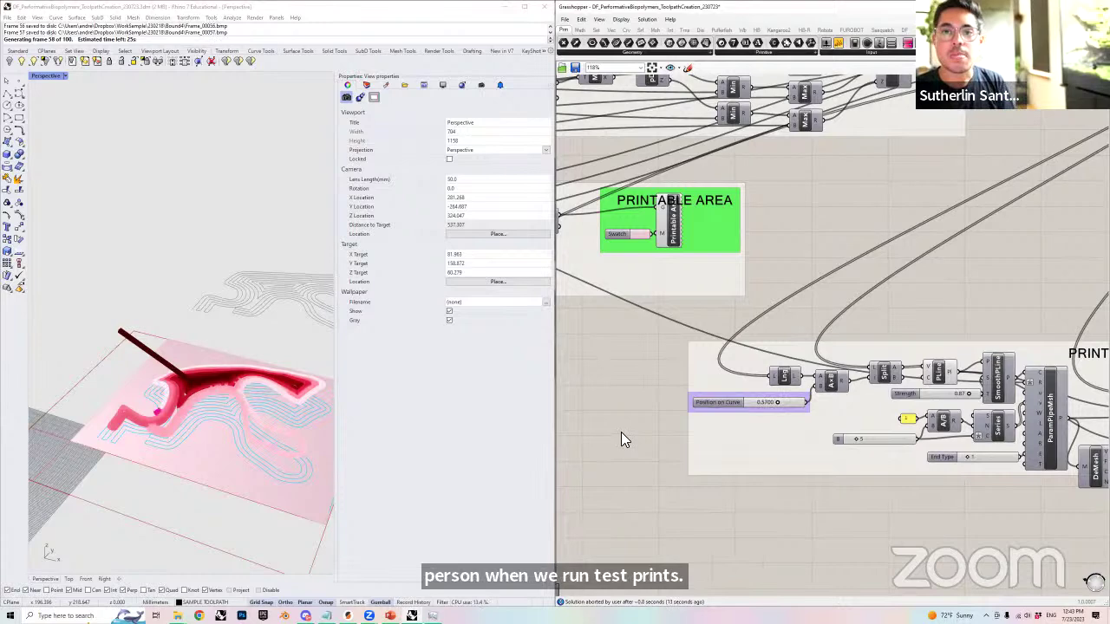
pyautogui.scroll(-2, 621, 432)
pyautogui.scroll(-1, 621, 432)
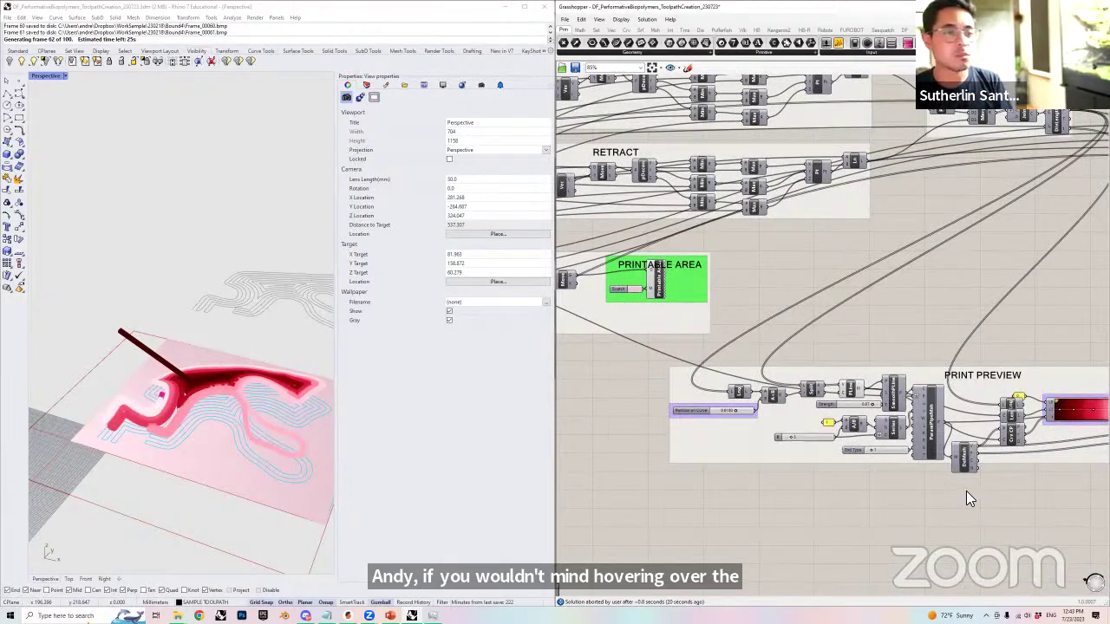
# - Inspect the first colour grips of the Print Preview gradient in the Gradient Editor and close it without changes
pyautogui.moveTo(990, 494); pyautogui.dragTo(876, 494, button='right')
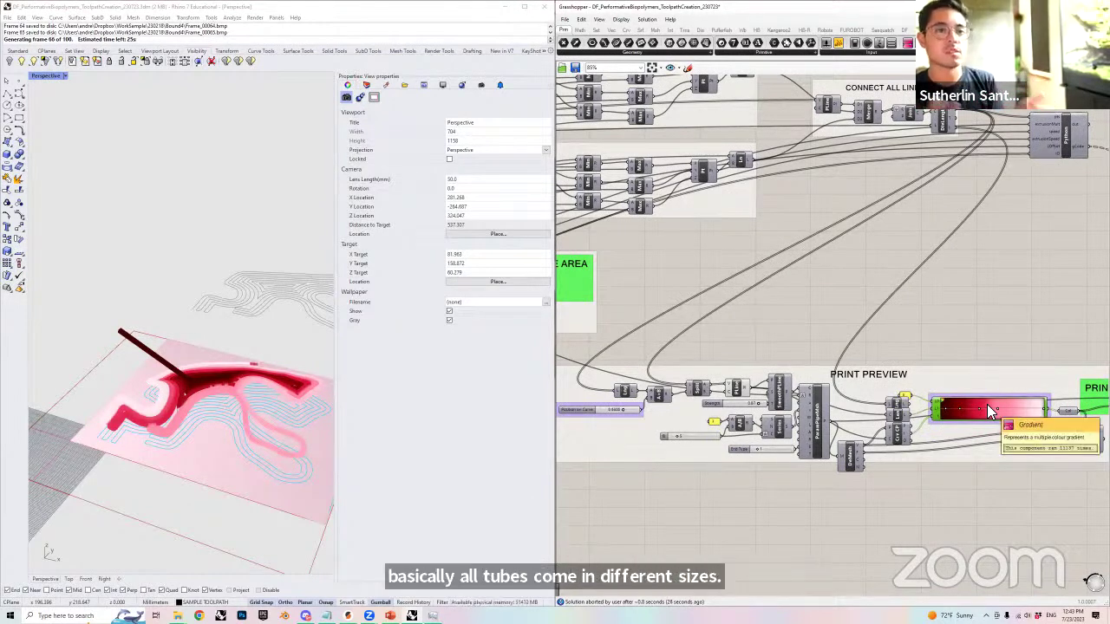
pyautogui.doubleClick(988, 406)
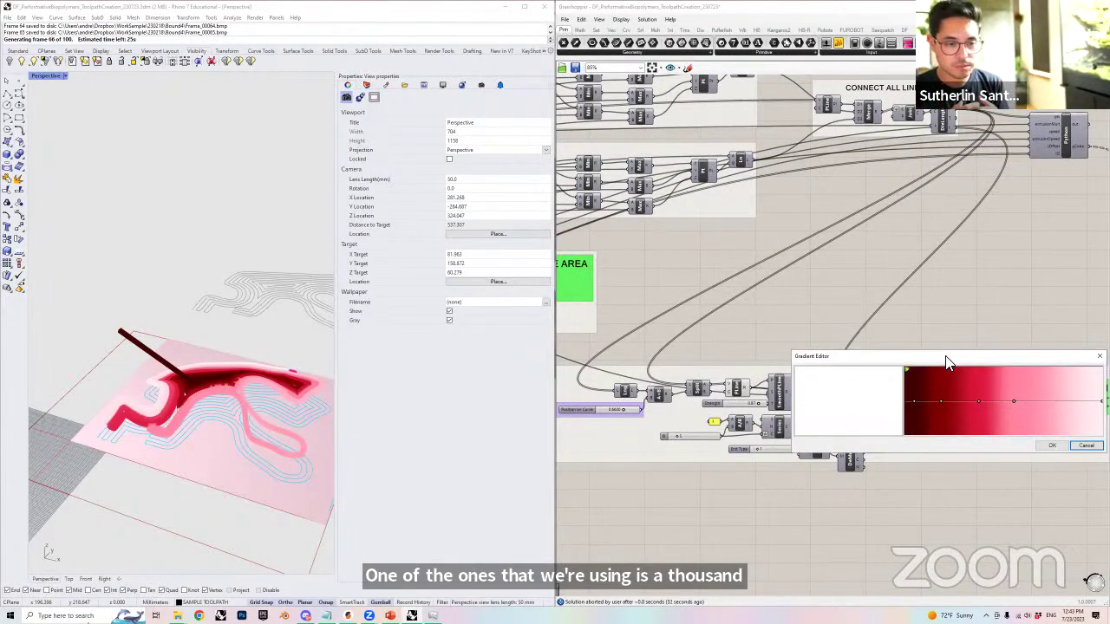
pyautogui.moveTo(952, 359); pyautogui.dragTo(879, 355)
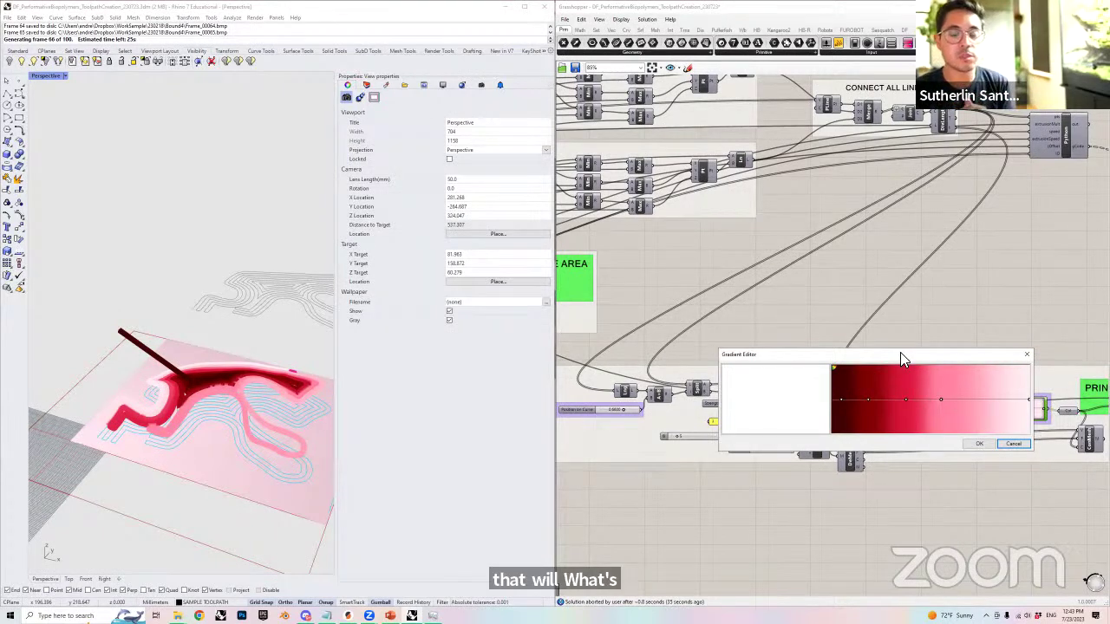
pyautogui.moveTo(900, 352); pyautogui.dragTo(943, 288)
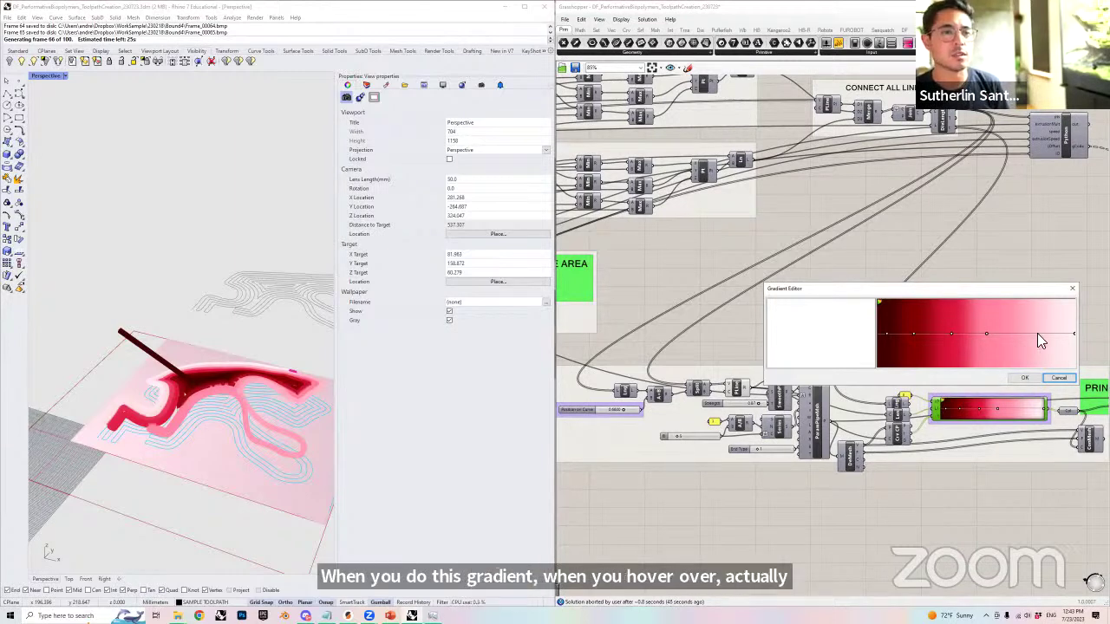
pyautogui.click(886, 333)
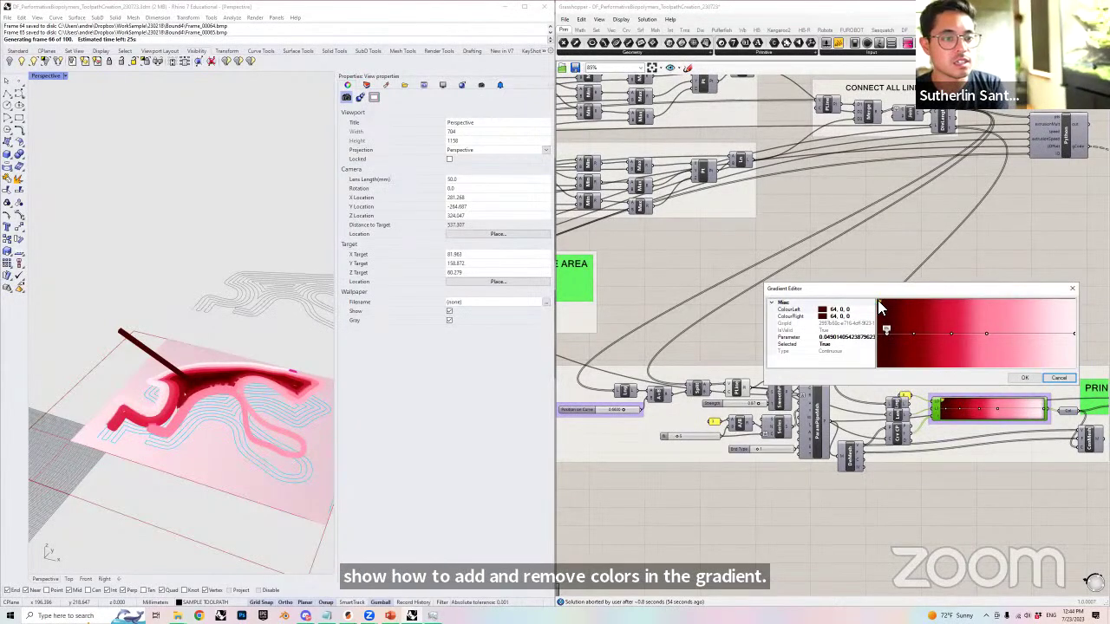
pyautogui.click(878, 300)
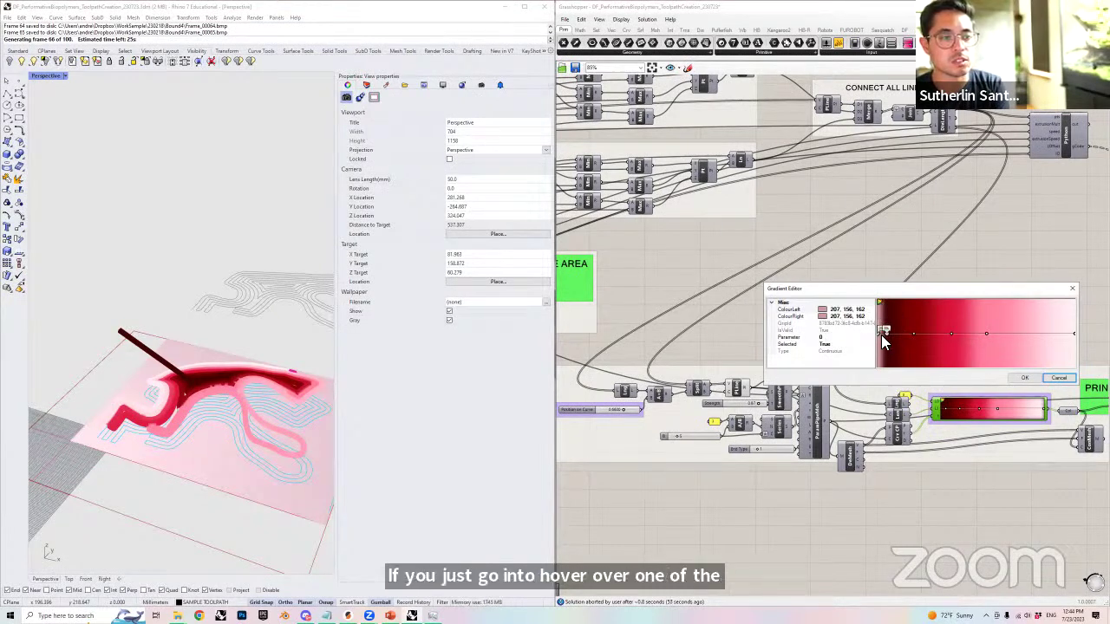
pyautogui.click(1056, 378)
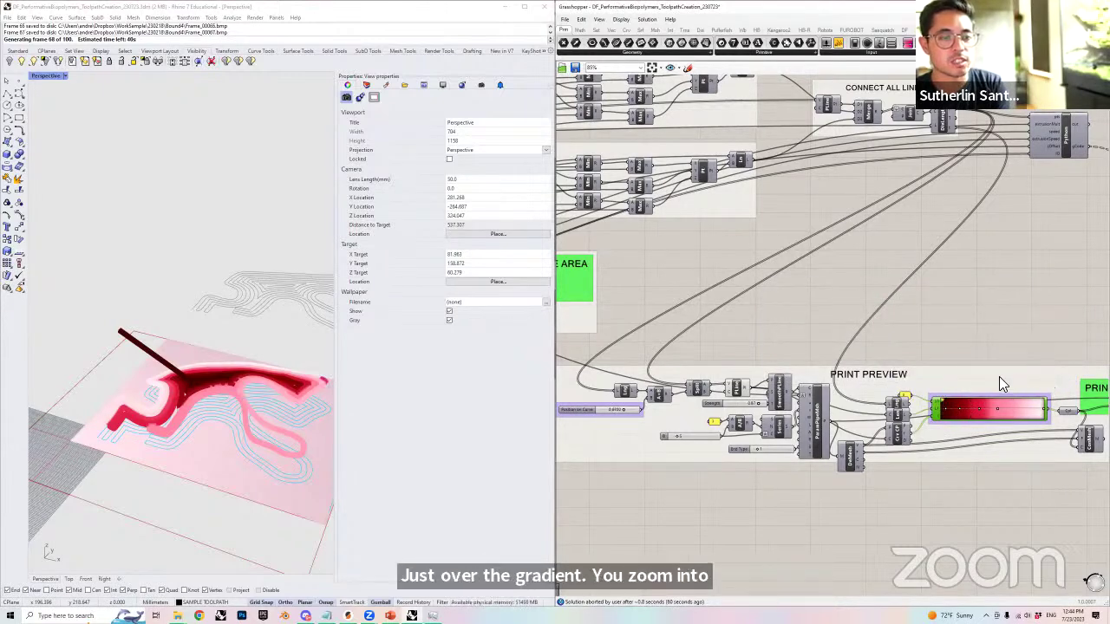
# - Examine the gradient's first colour grip up close on the canvas and look through the available gradient presets
pyautogui.scroll(2, 997, 382)
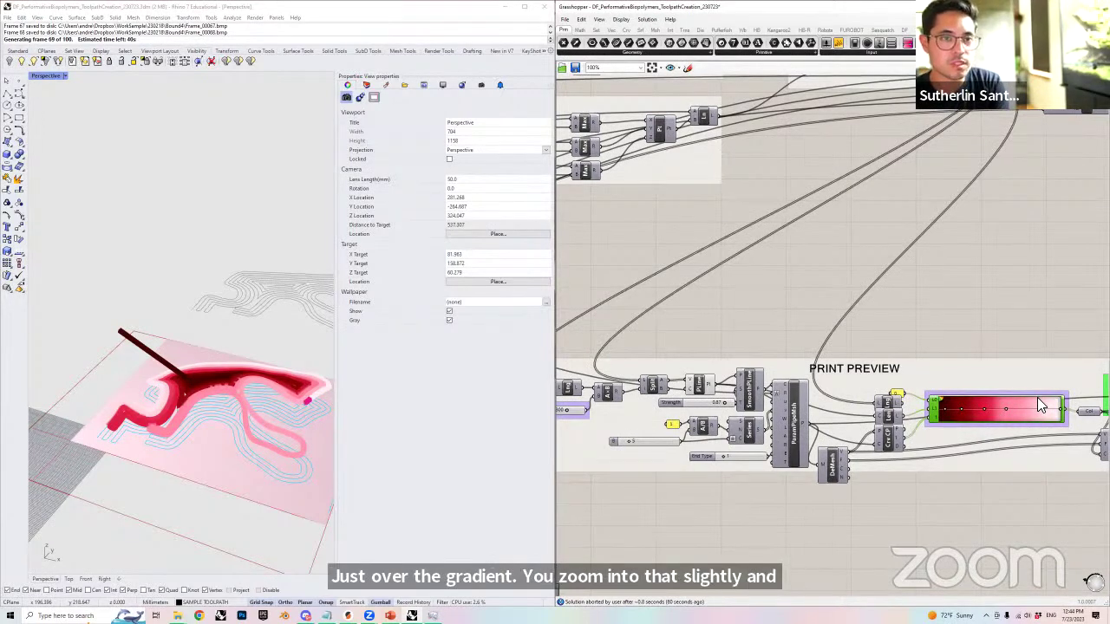
pyautogui.scroll(4, 1041, 405)
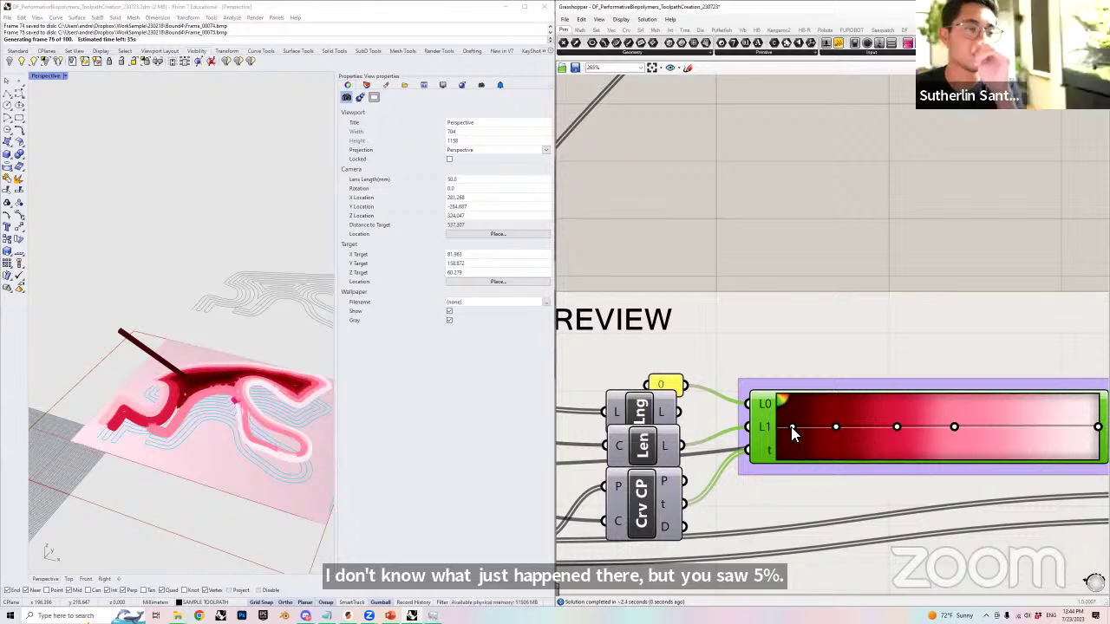
pyautogui.click(790, 426)
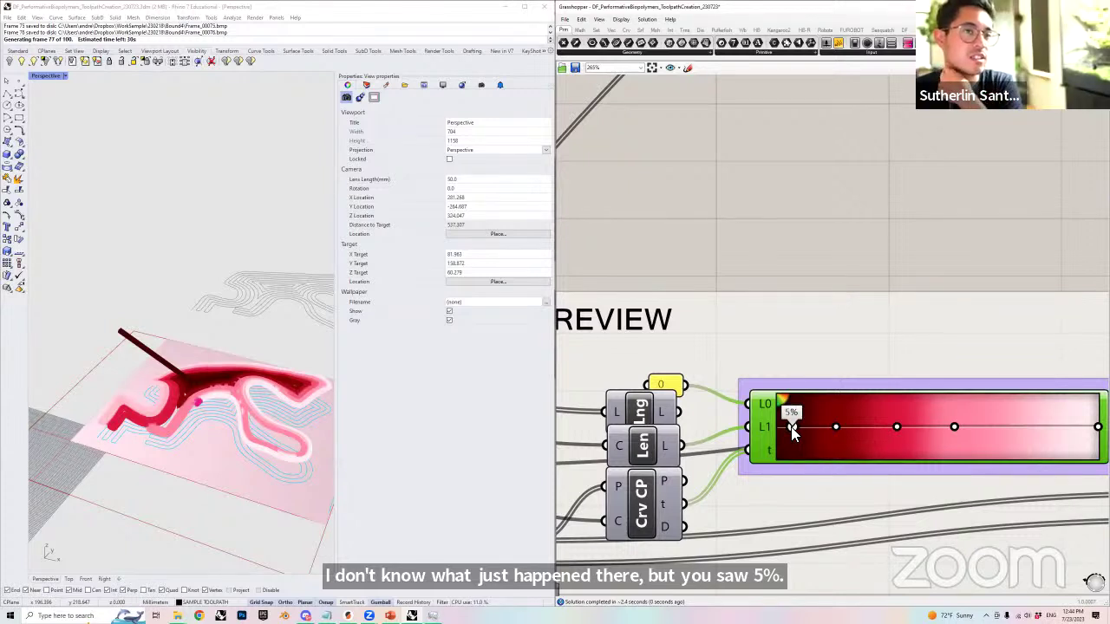
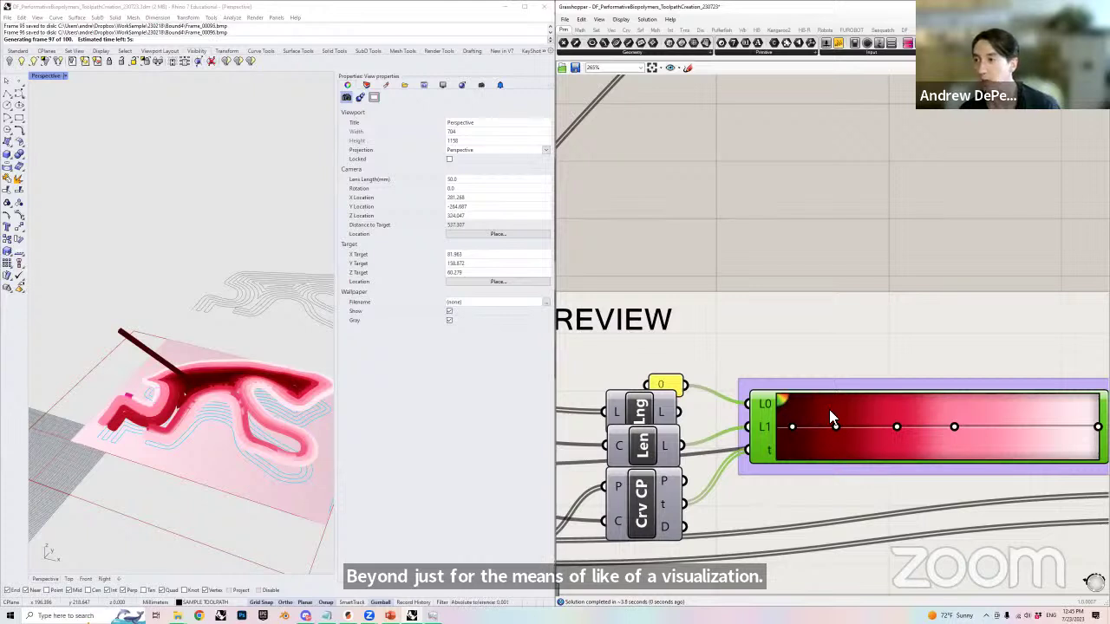
pyautogui.rightClick(782, 406)
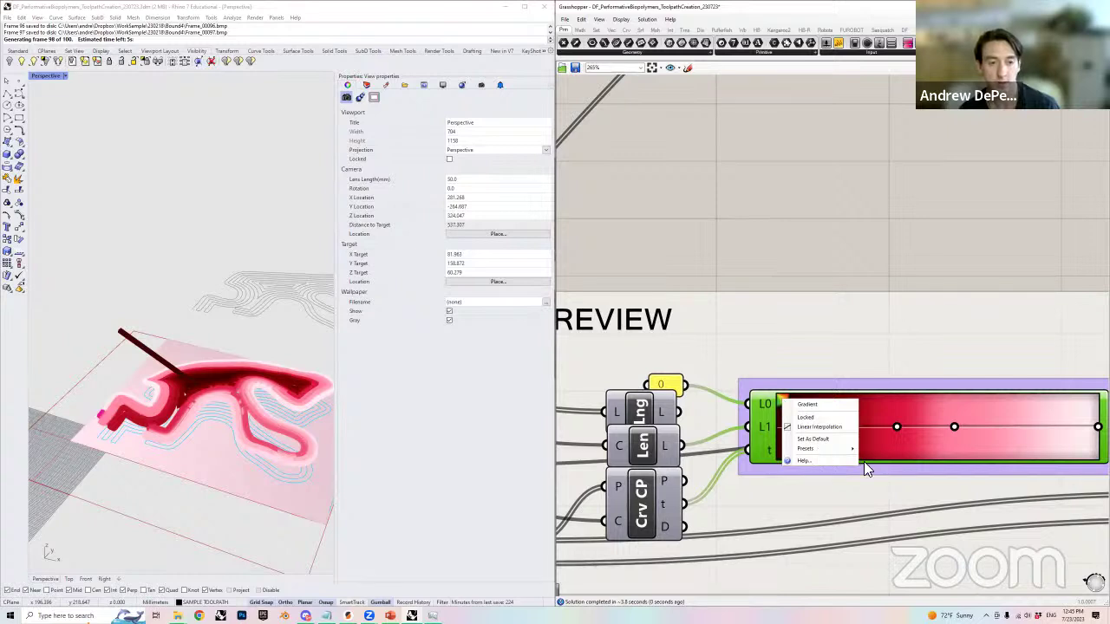
pyautogui.moveTo(854, 449)
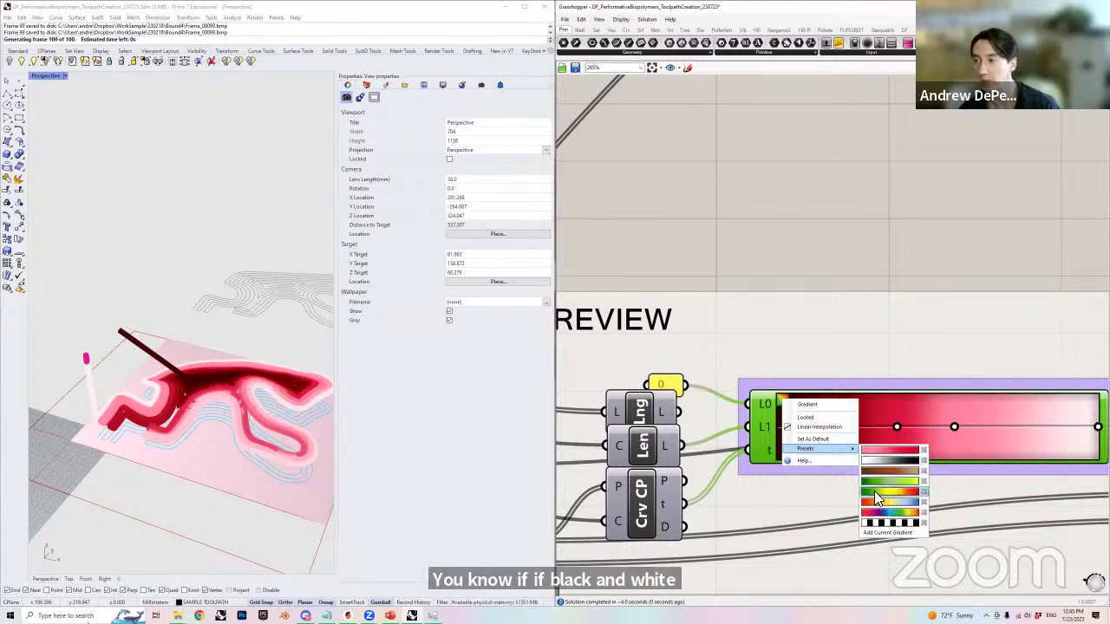
pyautogui.click(938, 236)
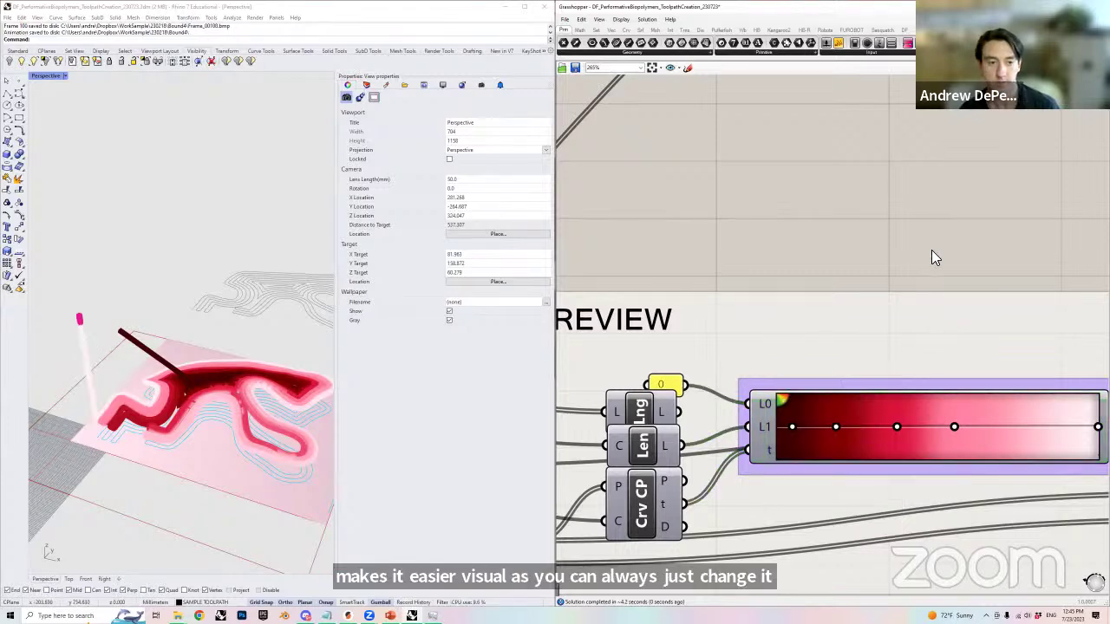
# - Inspect the fully printed mesh in the Perspective viewport from other angles and up close
pyautogui.scroll(-5, 792, 315)
pyautogui.moveTo(879, 302); pyautogui.dragTo(822, 300, button='right')
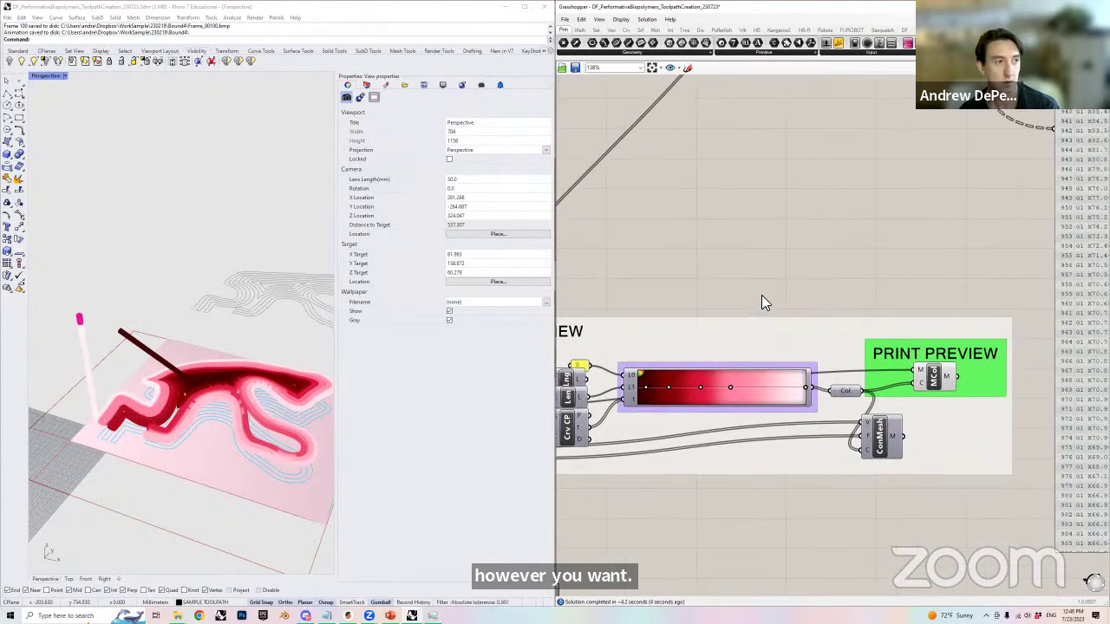
pyautogui.moveTo(193, 463); pyautogui.dragTo(217, 468, button='right')
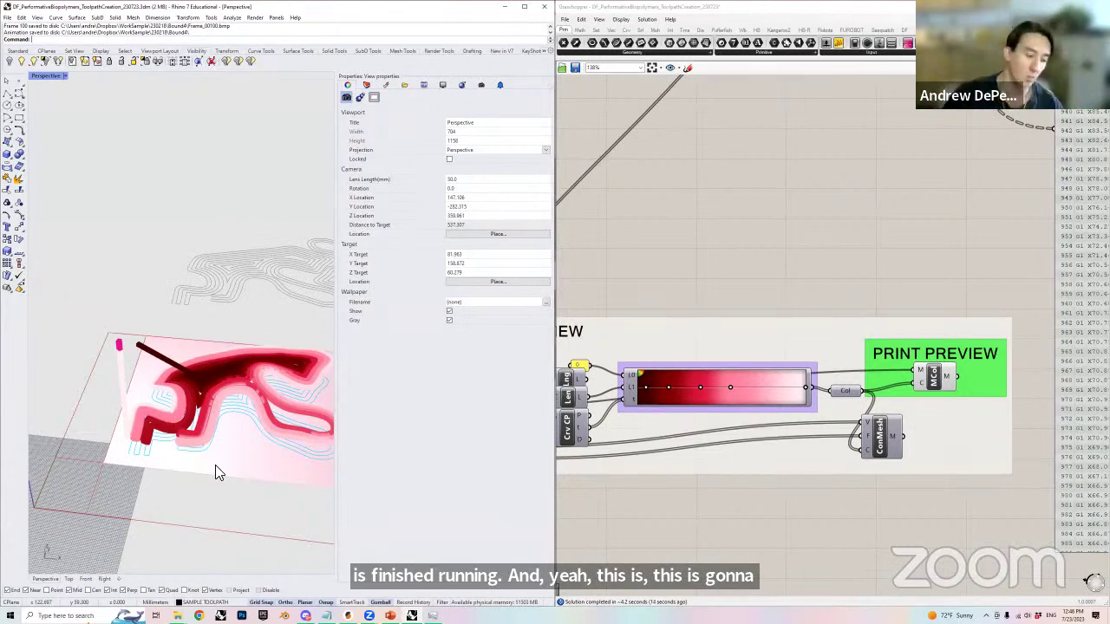
pyautogui.scroll(5, 260, 394)
pyautogui.moveTo(257, 403); pyautogui.dragTo(260, 441, button='right')
pyautogui.scroll(-5, 690, 452)
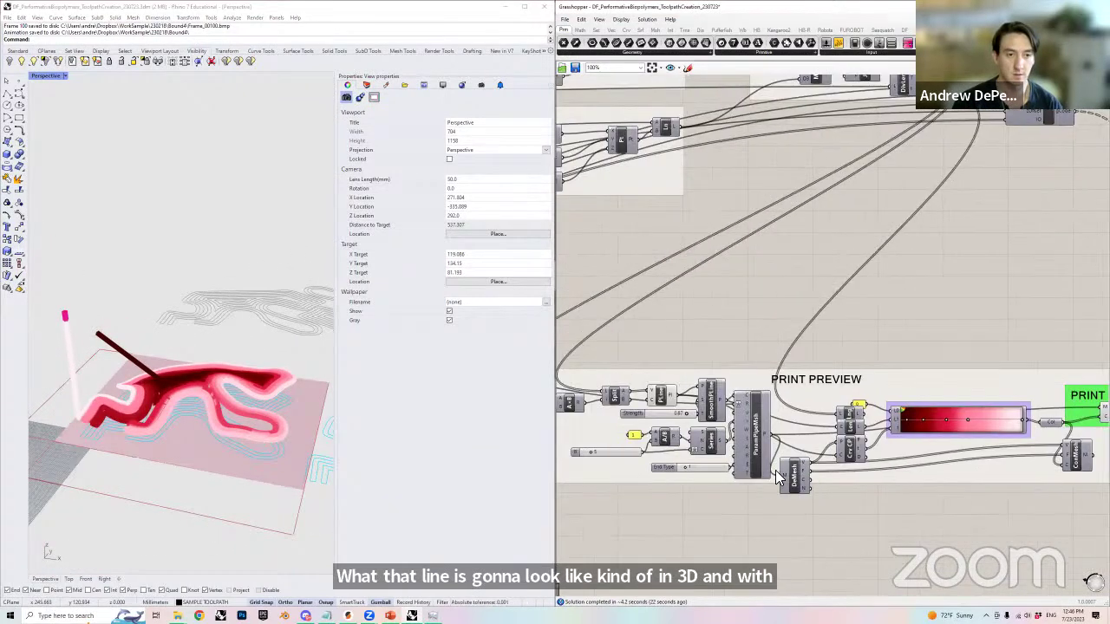
# - Copy only the data, without Grasshopper formatting, from the G-code panel connected to the Python component
pyautogui.scroll(-2, 745, 442)
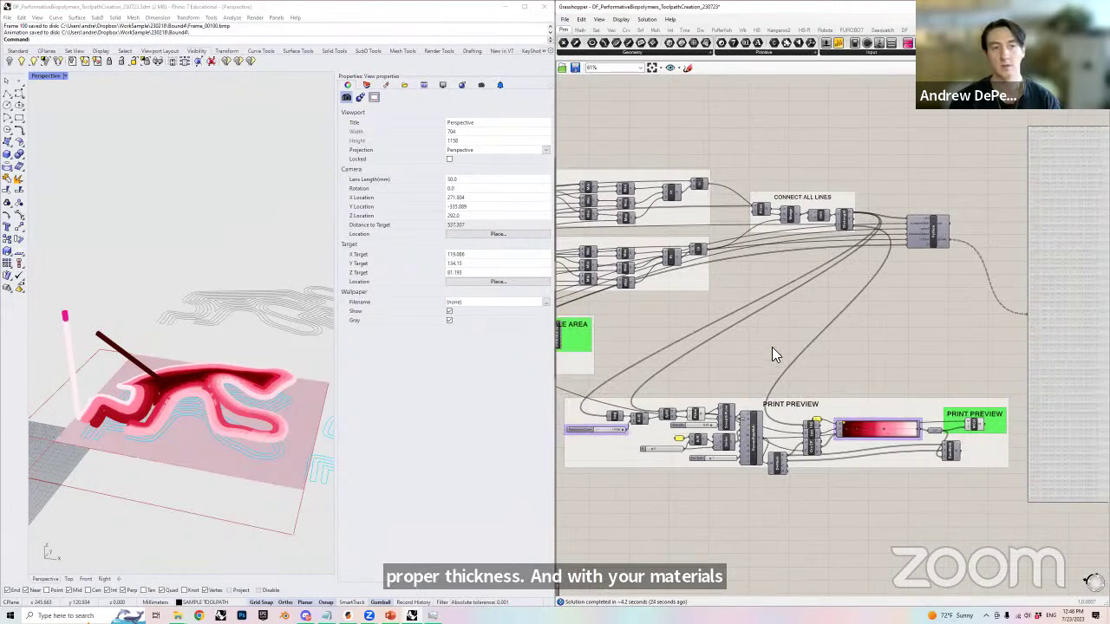
pyautogui.moveTo(768, 345)
pyautogui.mouseDown(button='right')
pyautogui.moveTo(806, 333)
pyautogui.moveTo(921, 341)
pyautogui.moveTo(783, 330)
pyautogui.mouseUp(button='right')
pyautogui.scroll(-2, 806, 340)
pyautogui.scroll(4, 863, 336)
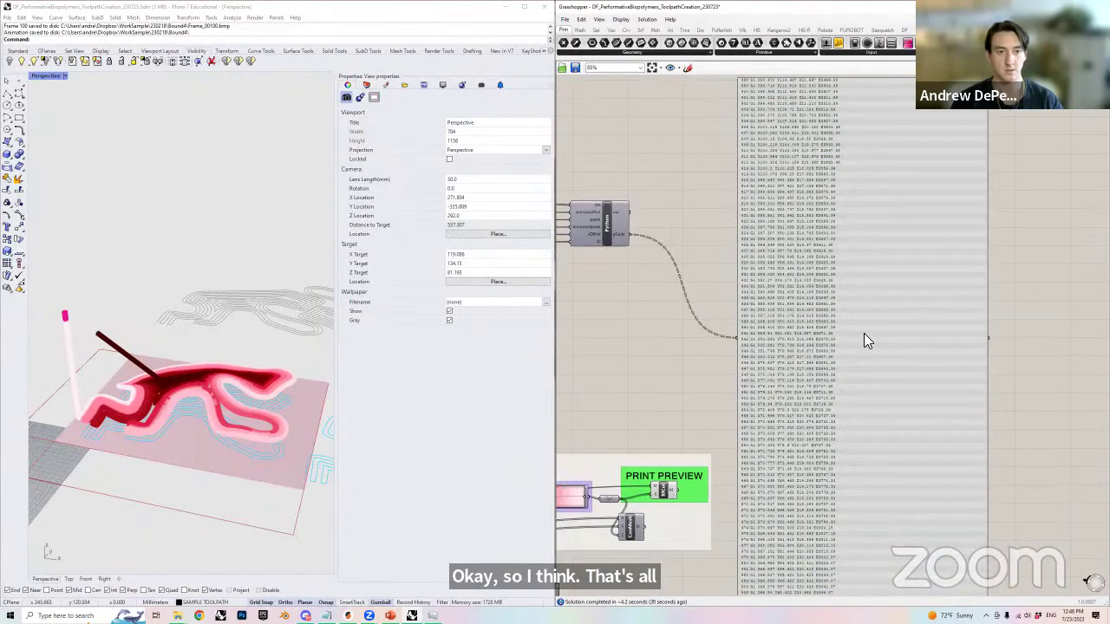
pyautogui.rightClick(864, 340)
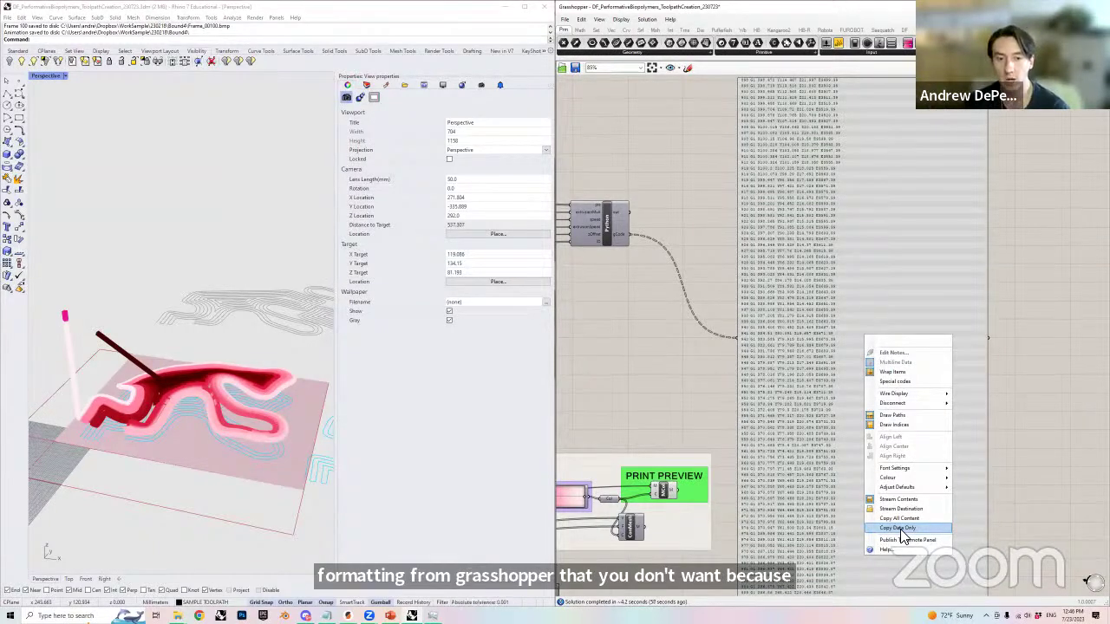
pyautogui.click(900, 529)
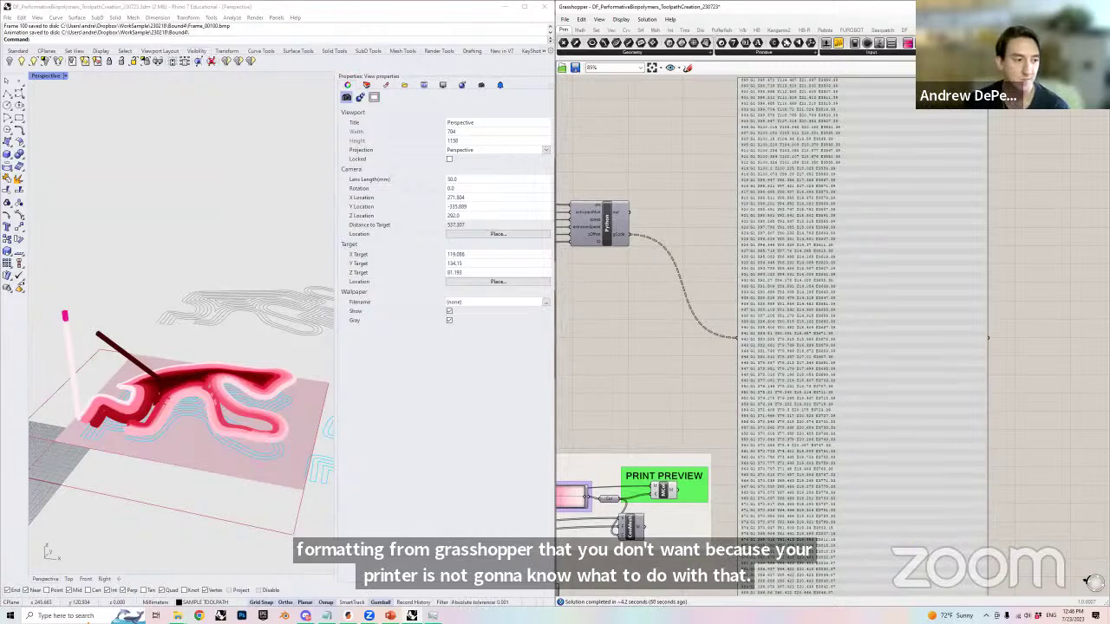
# - Switch to a new, empty Notepad document and paste the copied G-code into it
pyautogui.moveTo(326, 615)
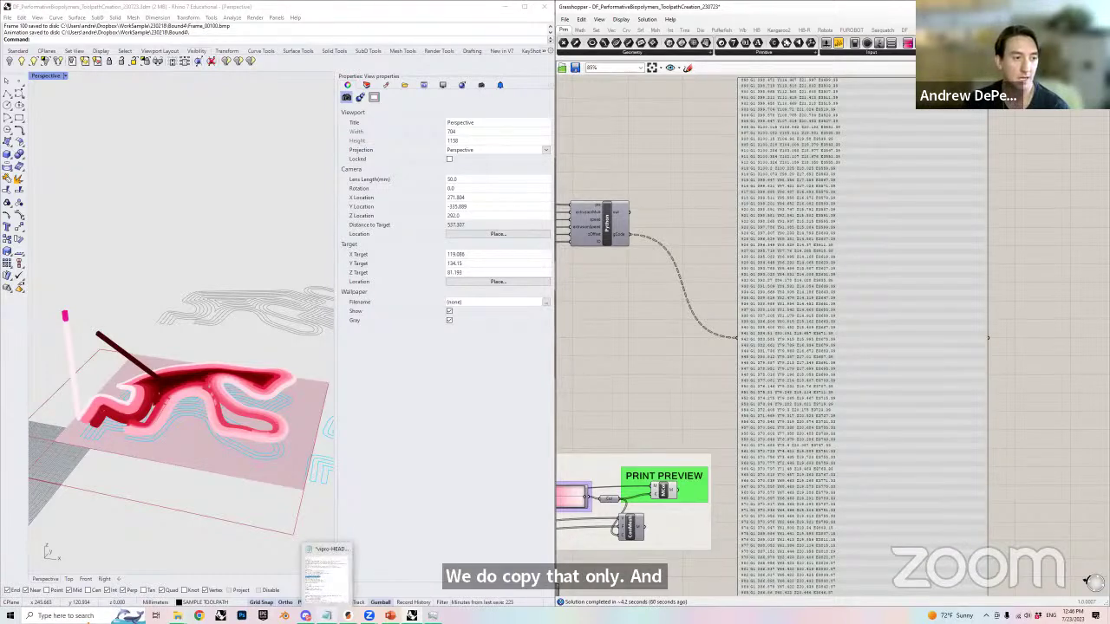
pyautogui.click(87, 616)
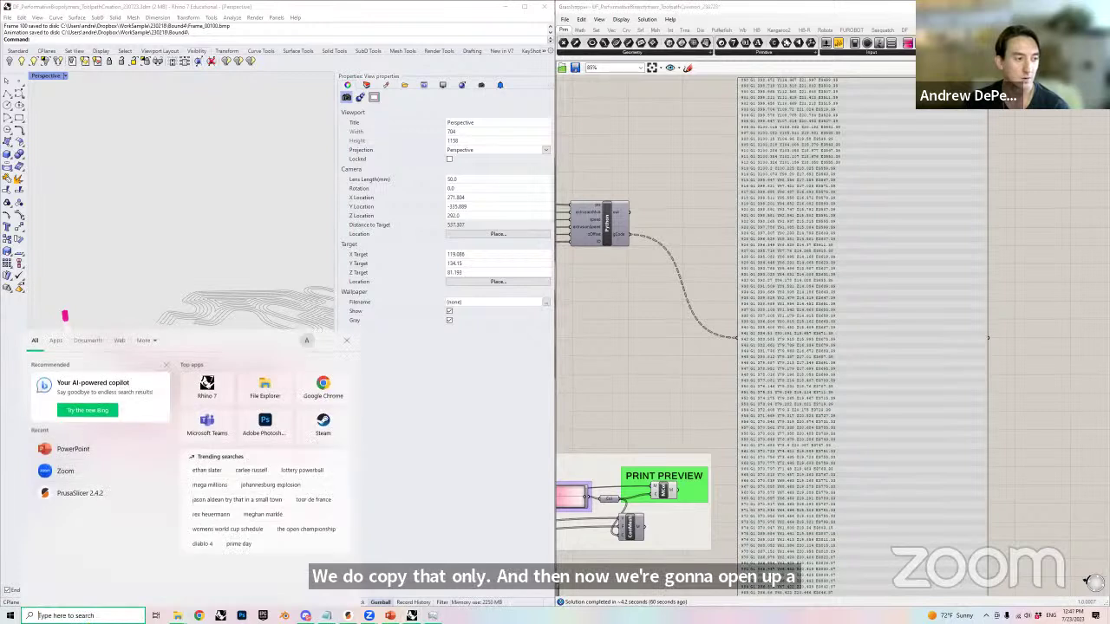
pyautogui.write('notepad')
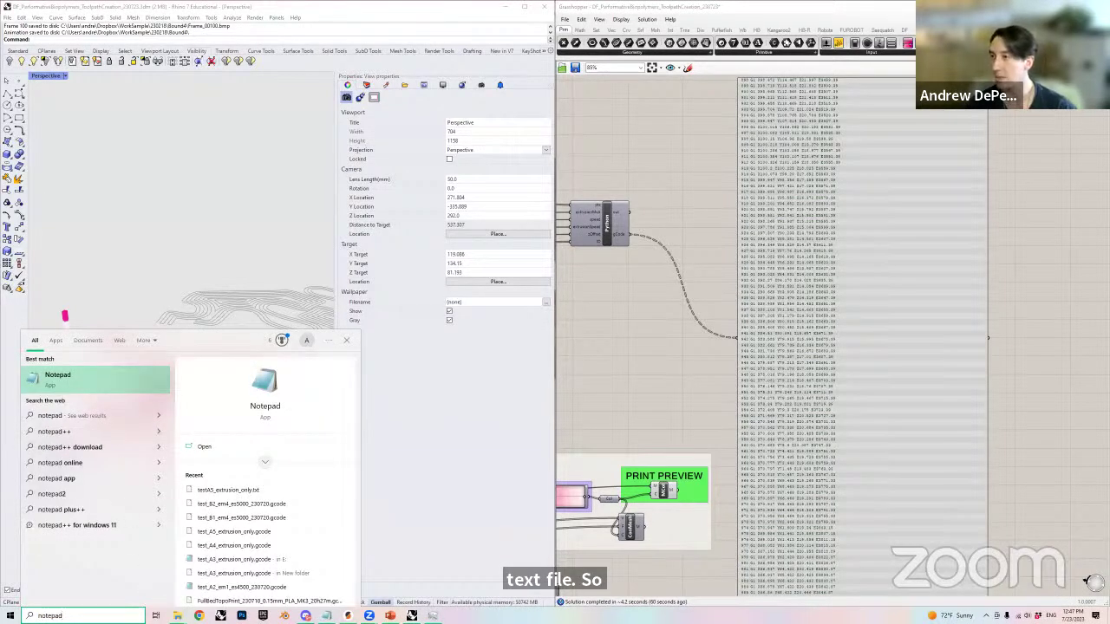
pyautogui.press('Return')
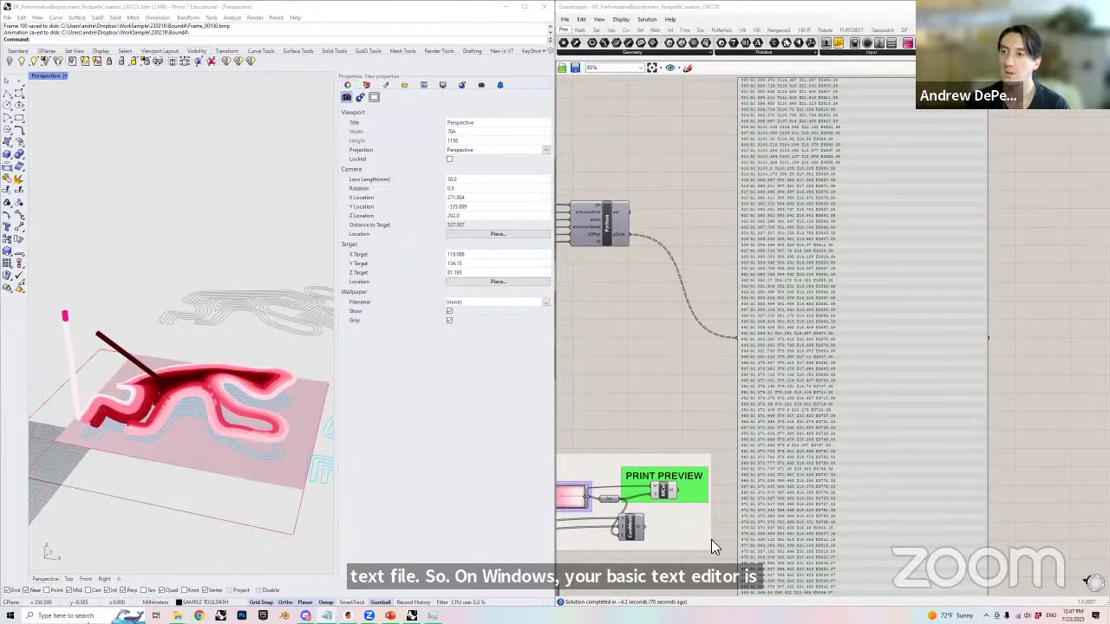
pyautogui.click(691, 491)
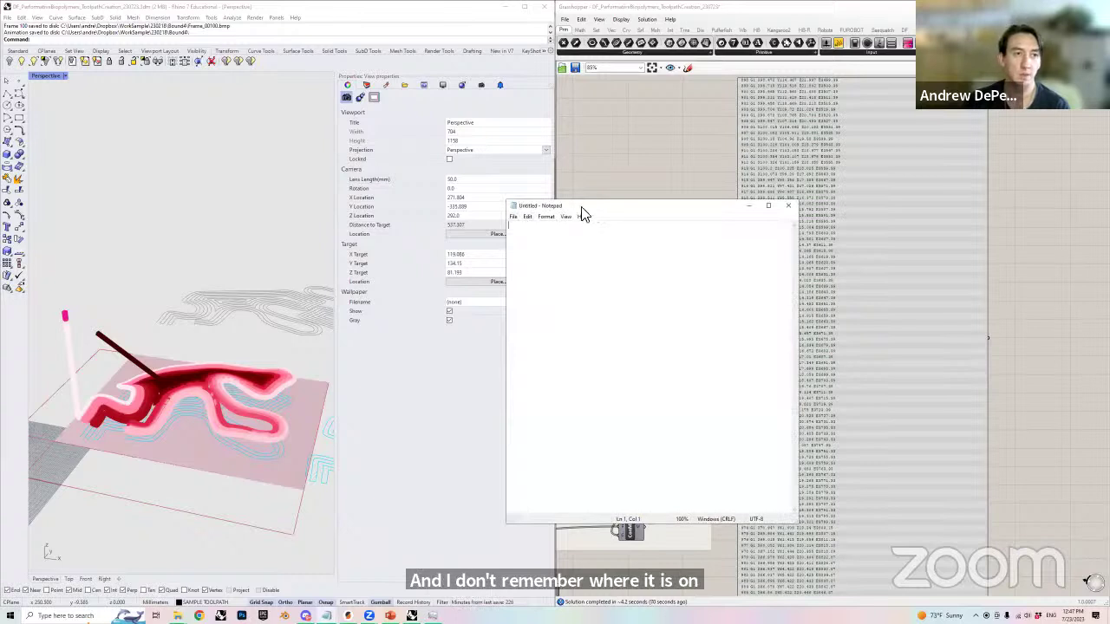
pyautogui.moveTo(580, 208); pyautogui.dragTo(577, 206)
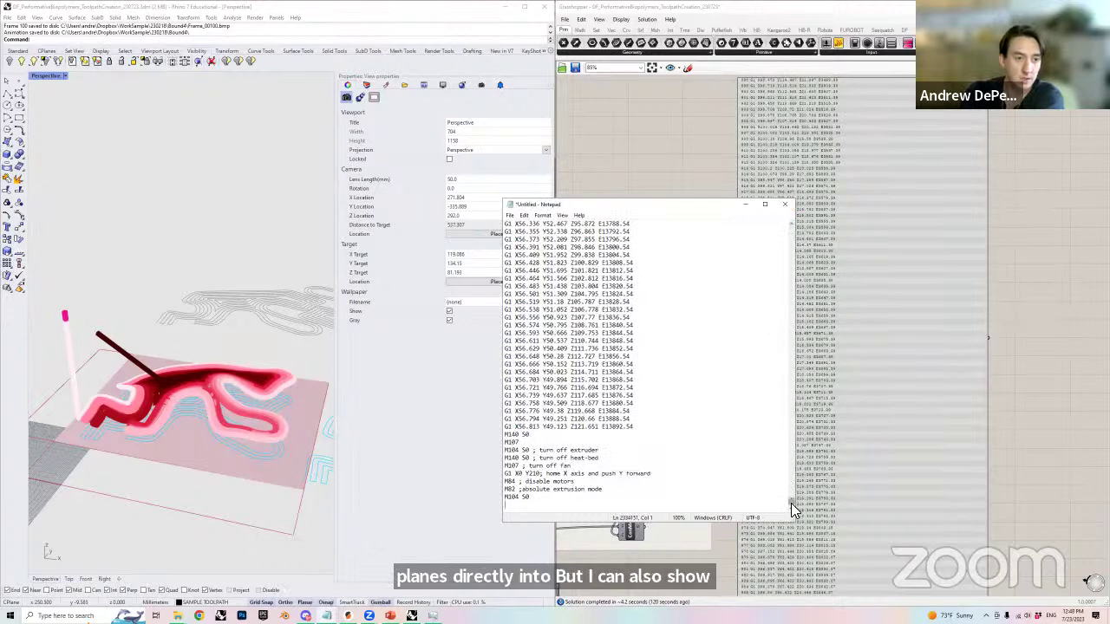
# - Review the pasted G-code from the start commands through the G1 moves to the closing commands
pyautogui.moveTo(791, 501); pyautogui.dragTo(739, 223)
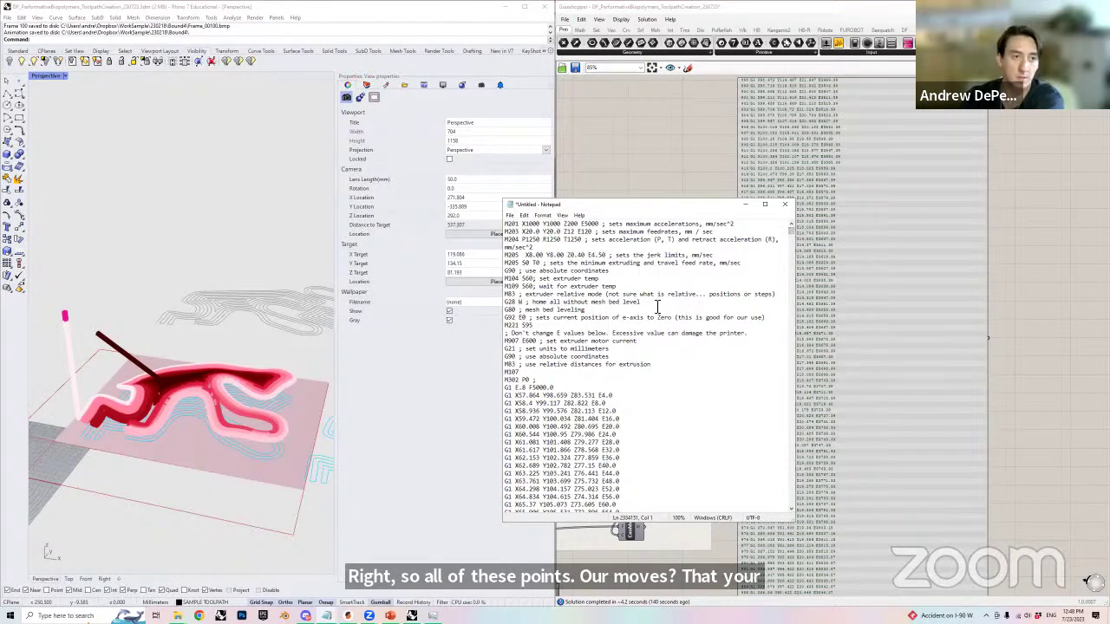
pyautogui.moveTo(789, 231); pyautogui.dragTo(789, 234)
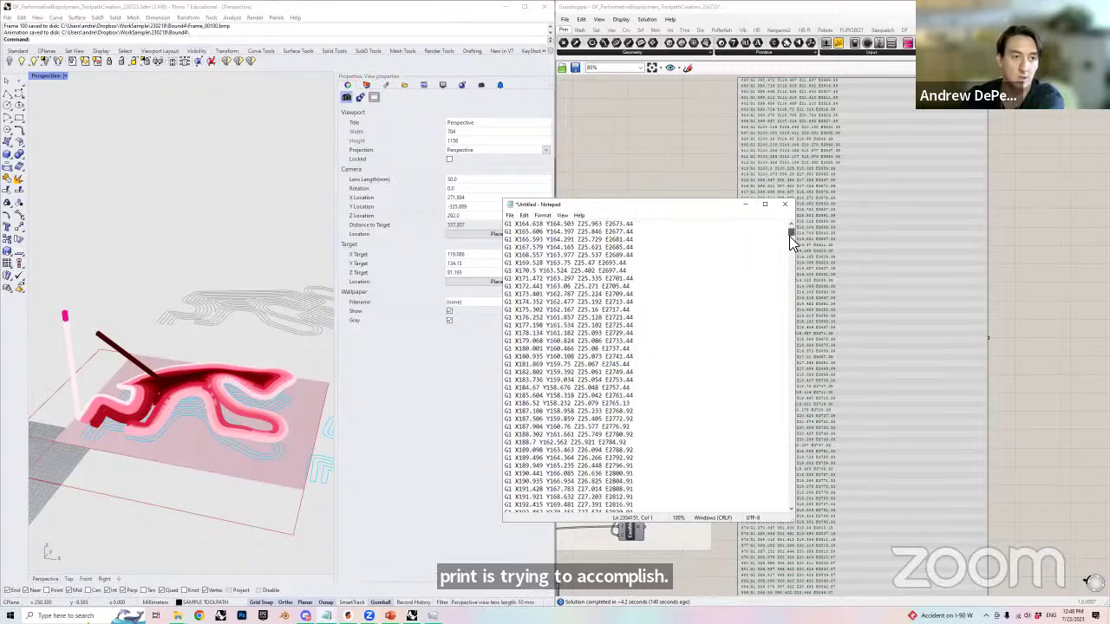
pyautogui.moveTo(802, 317); pyautogui.dragTo(790, 511)
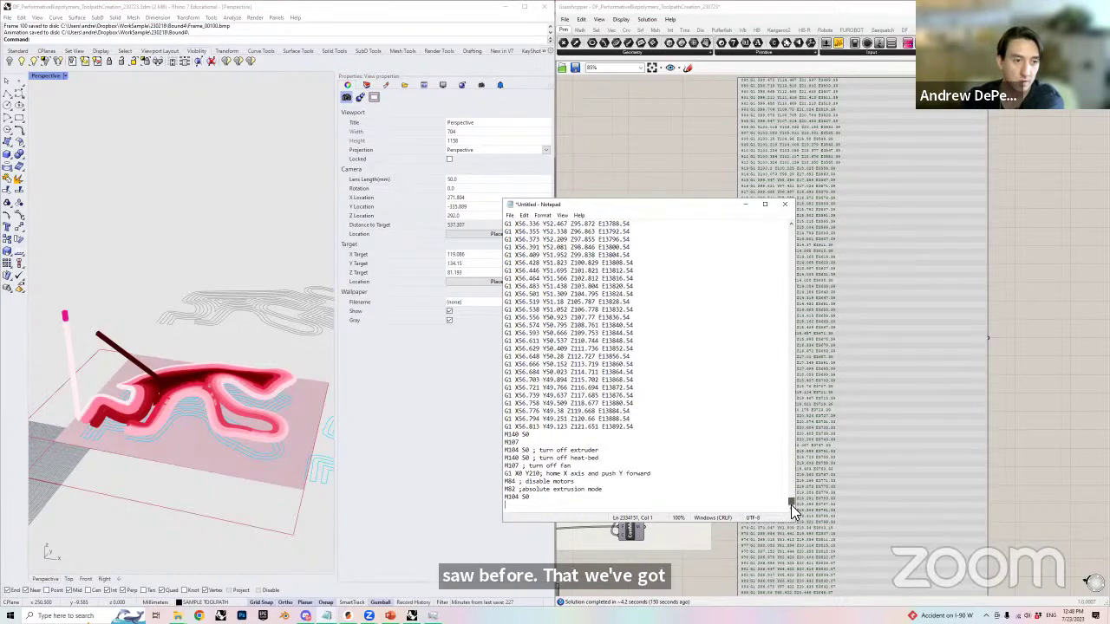
# - Recheck the last G1 moves with their extrusion values just above the closing commands in the G-code text
pyautogui.scroll(3, 718, 397)
pyautogui.scroll(1, 718, 397)
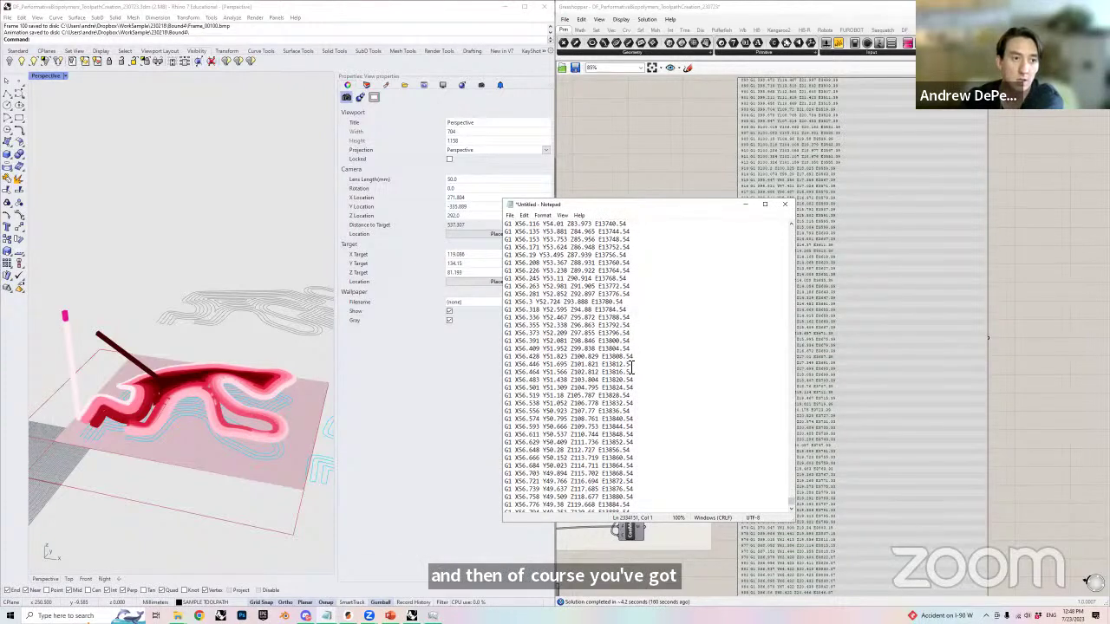
pyautogui.scroll(-2, 631, 368)
pyautogui.scroll(-1, 631, 367)
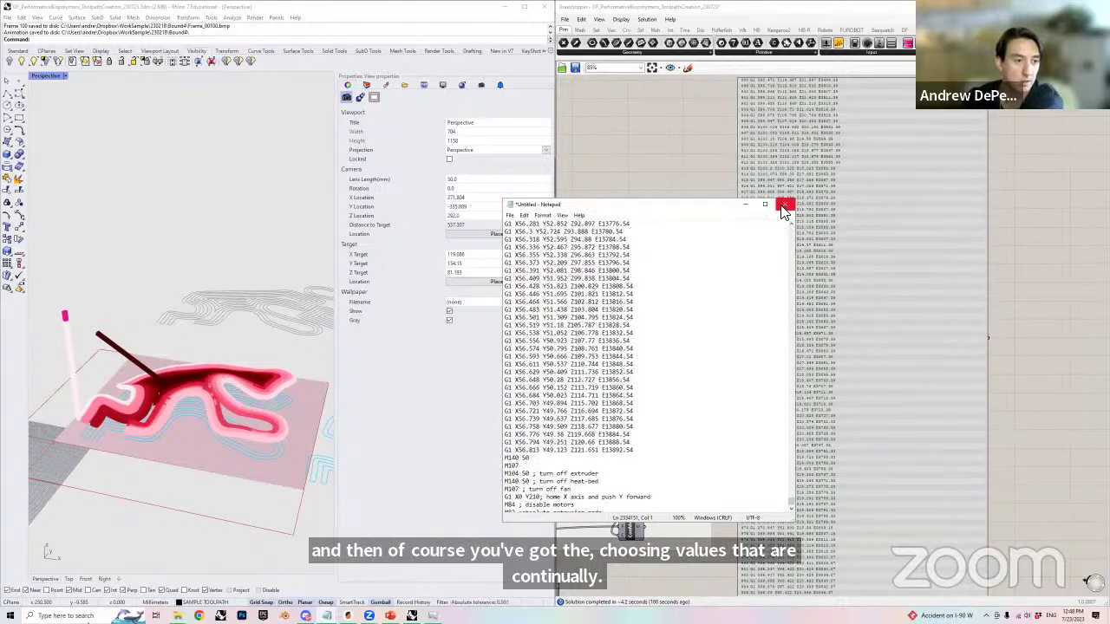
# - Save the G-code document in the 3D folder as testPrint1.gcode with the file type All Files, and close it
pyautogui.click(510, 216)
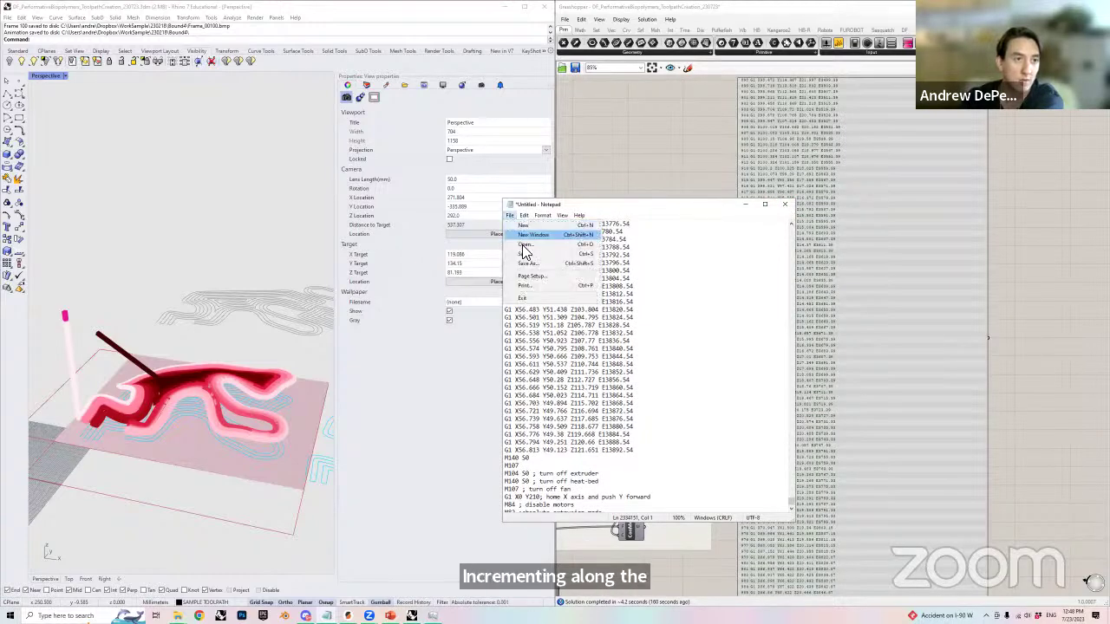
pyautogui.click(633, 258)
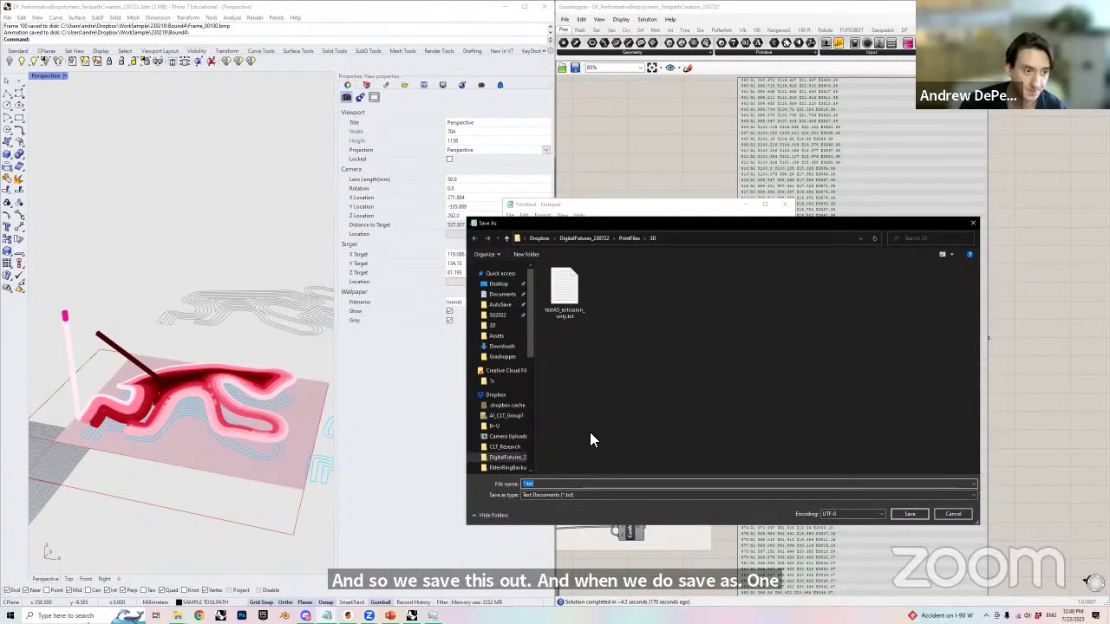
pyautogui.click(579, 494)
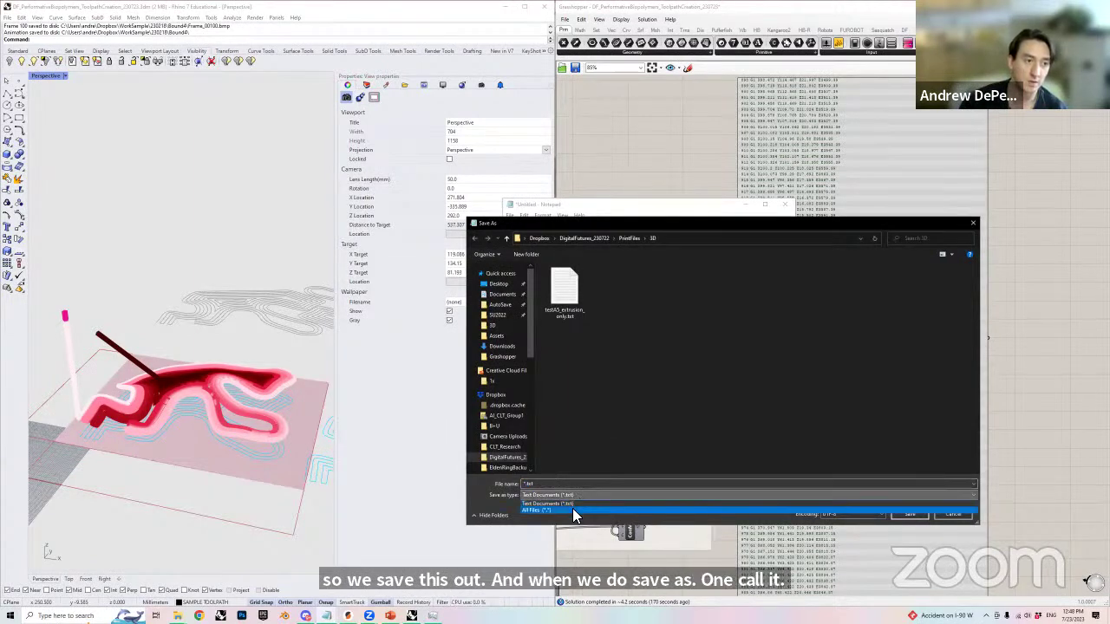
pyautogui.click(572, 509)
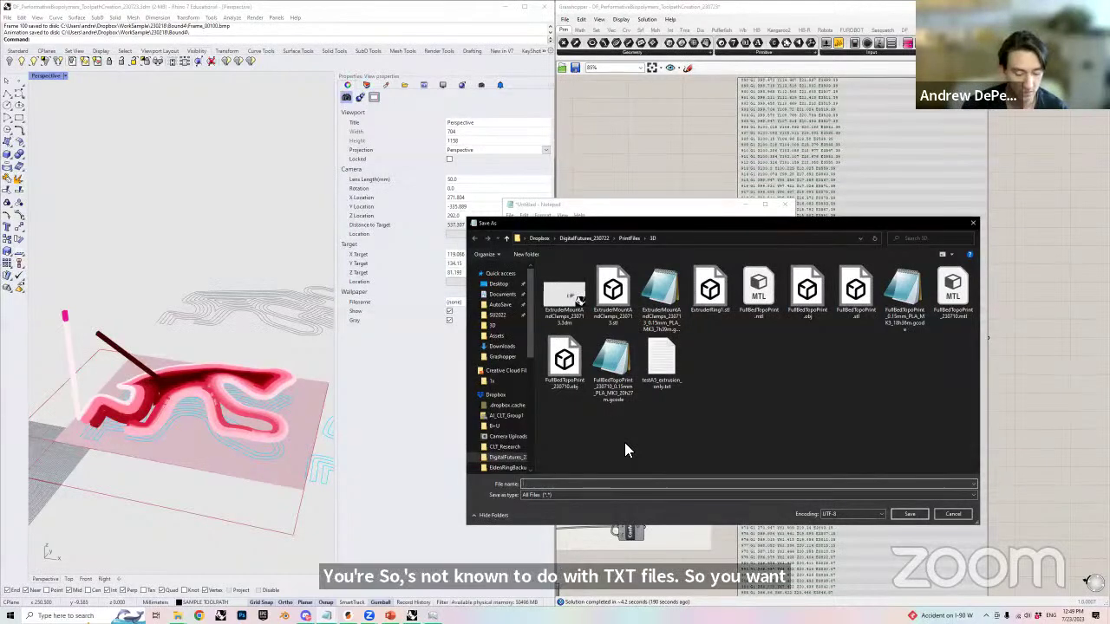
pyautogui.write('testPrint')
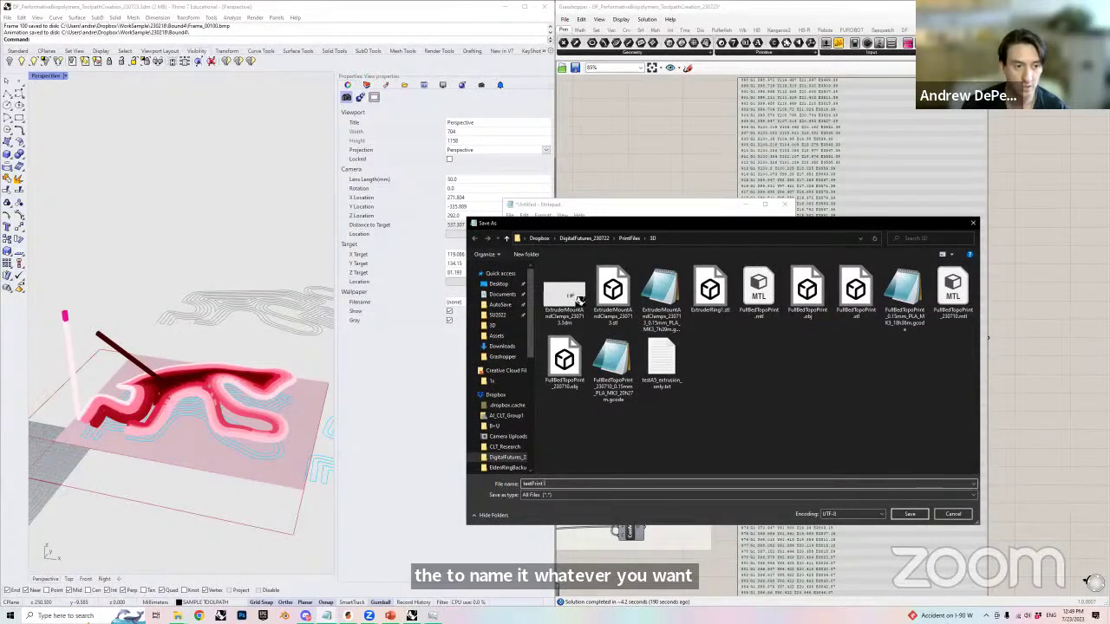
pyautogui.write('1.gcode')
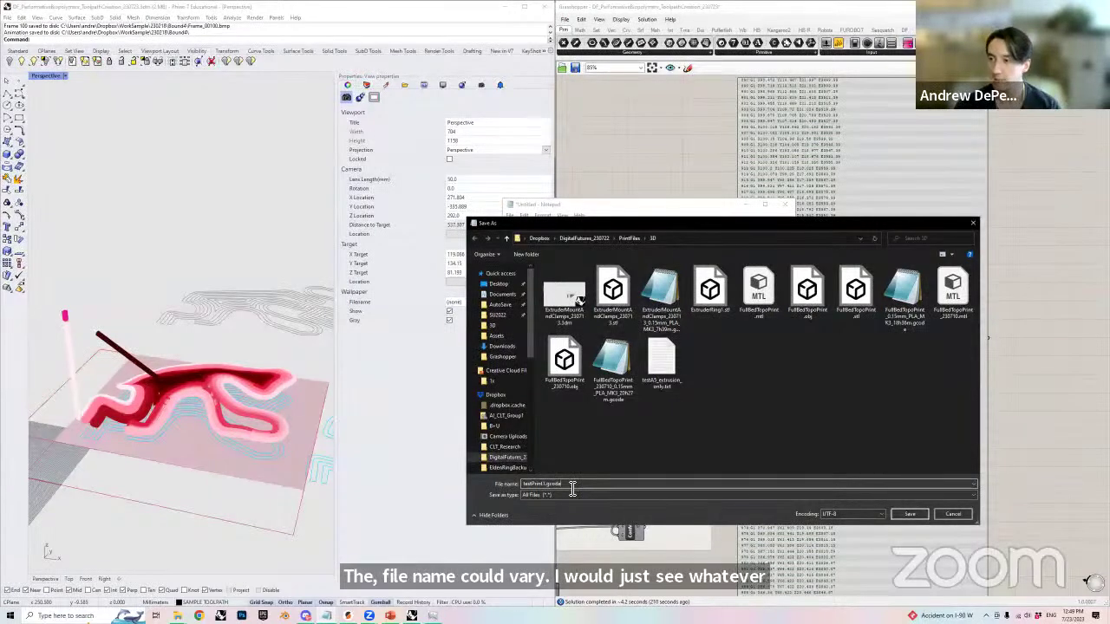
pyautogui.moveTo(530, 483); pyautogui.dragTo(589, 483)
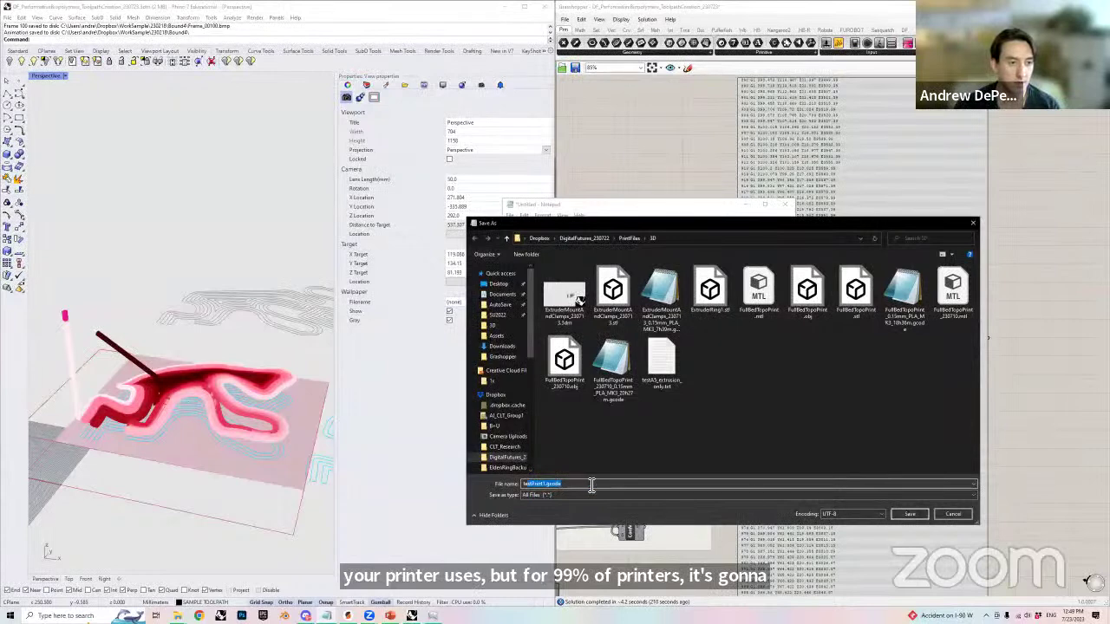
pyautogui.click(907, 511)
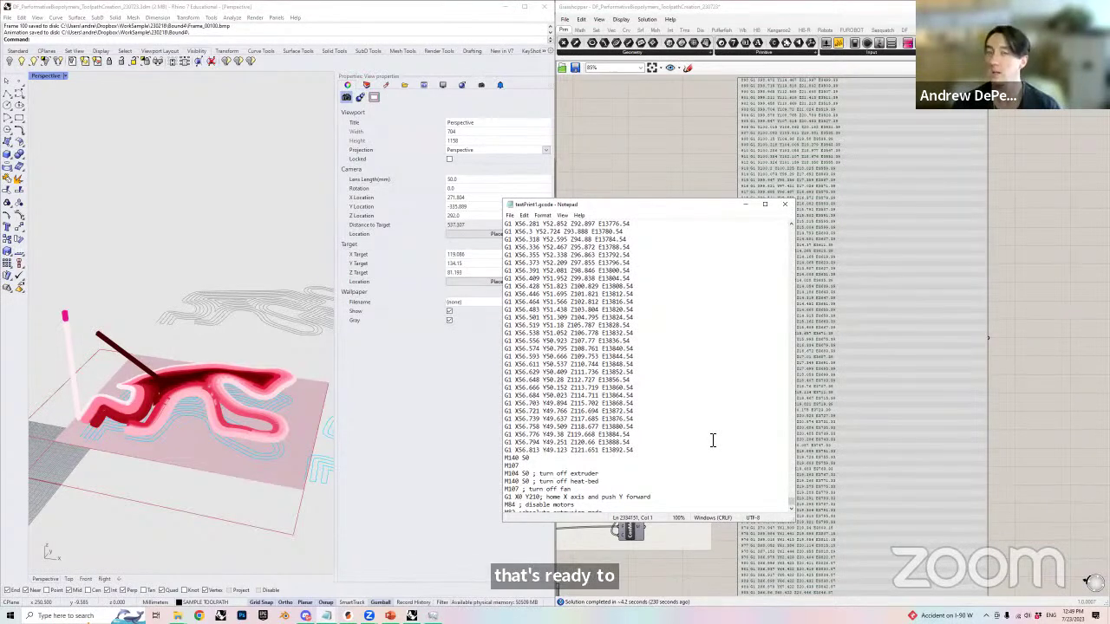
pyautogui.click(784, 204)
# - Set the stream destination of the Grasshopper G-code panel to currentTest.gcode in New folder
pyautogui.click(848, 354)
pyautogui.rightClick(848, 354)
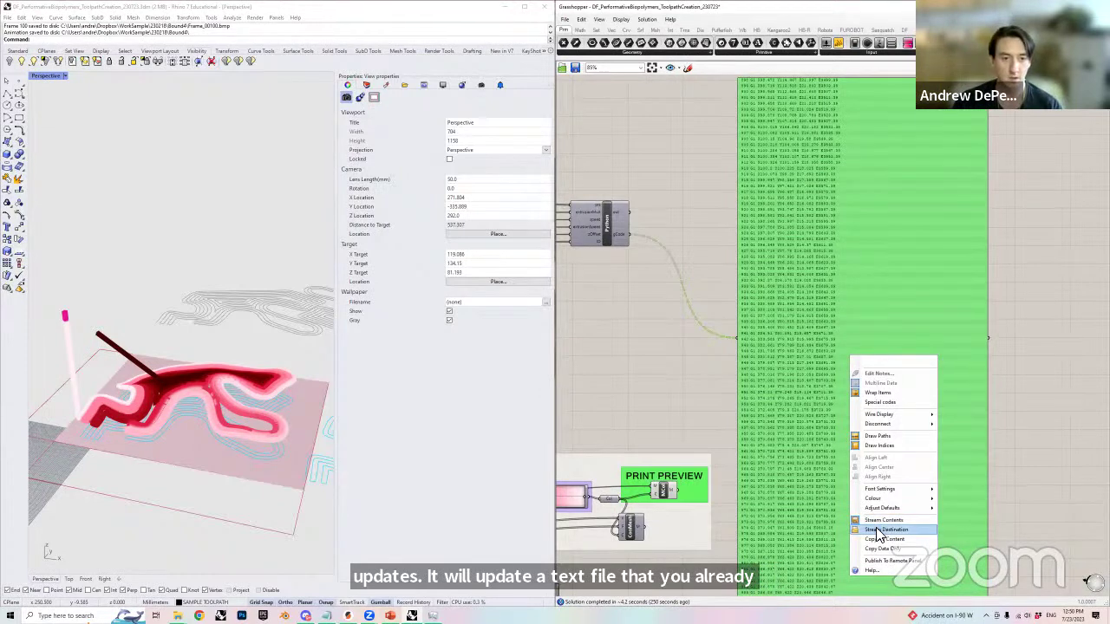
pyautogui.click(876, 529)
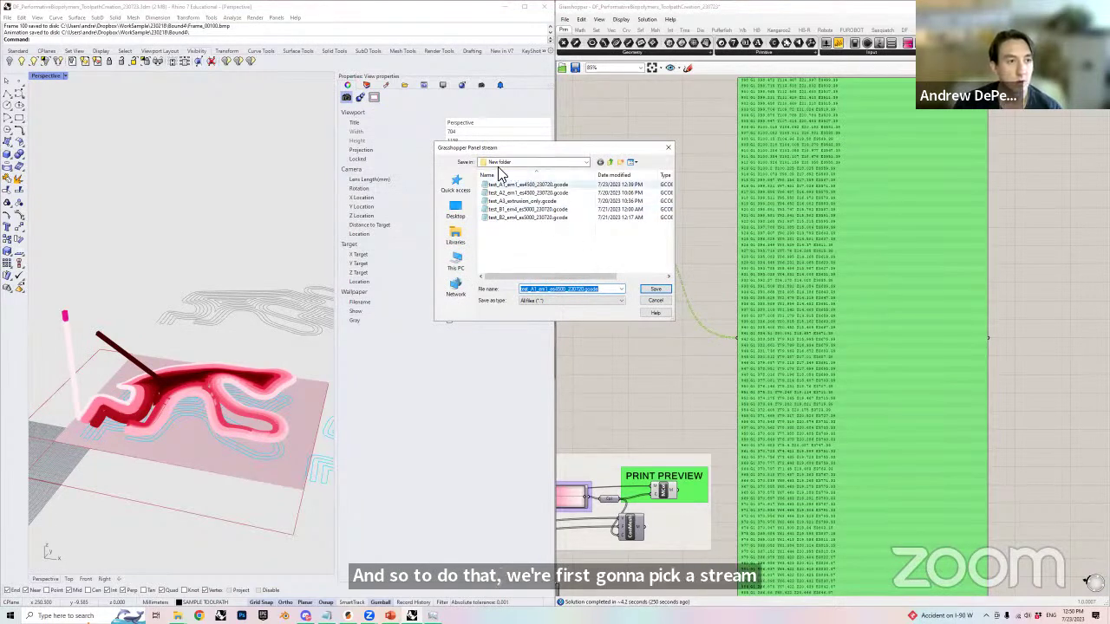
pyautogui.click(576, 291)
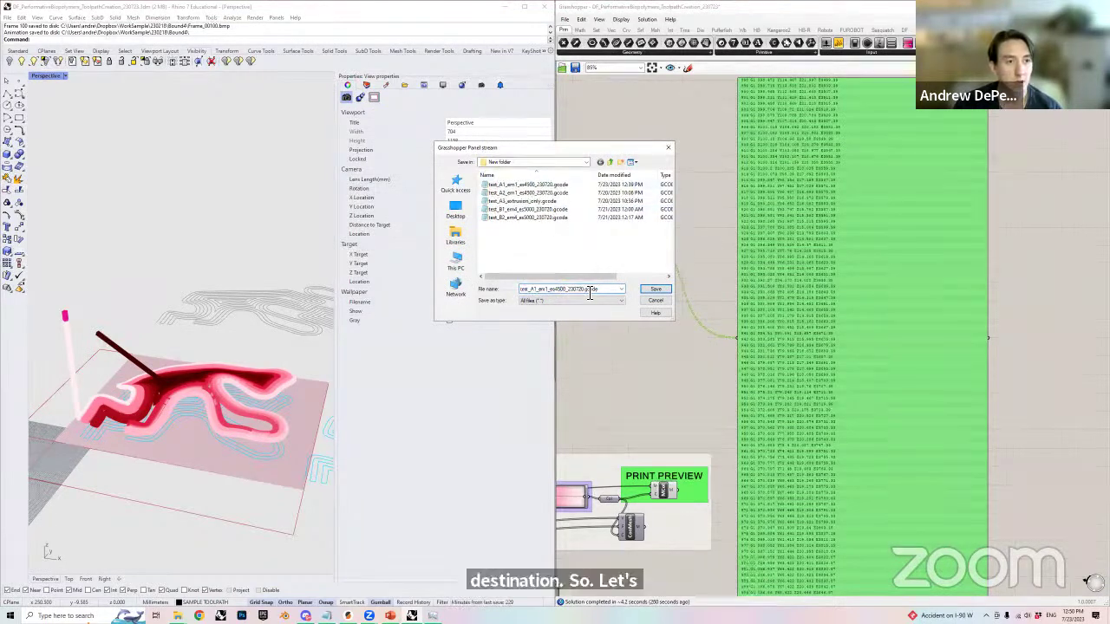
pyautogui.doubleClick(573, 292)
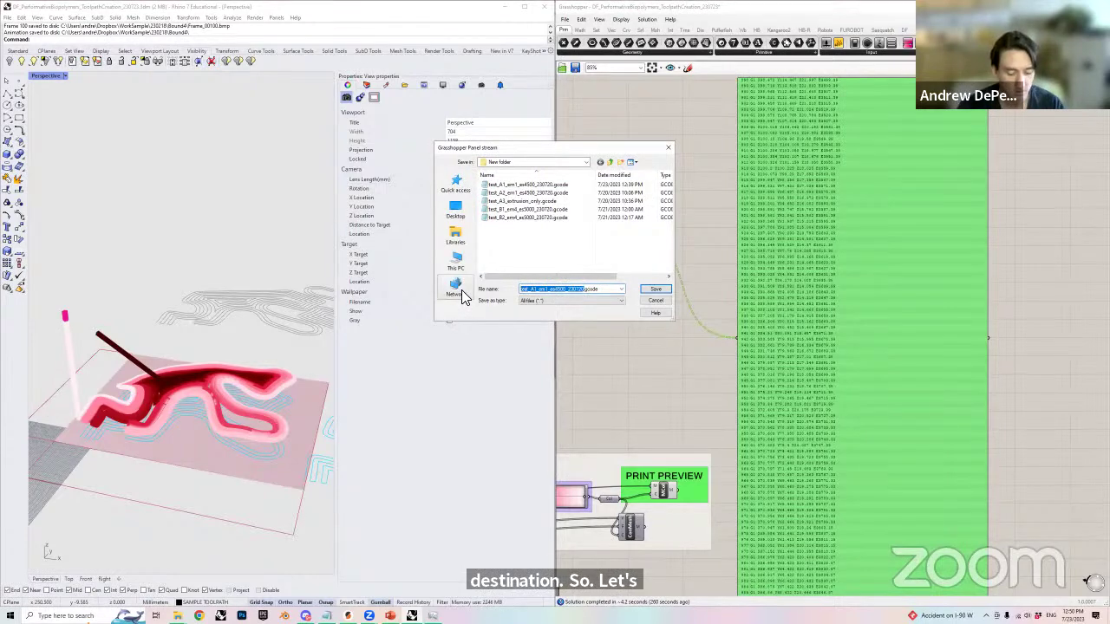
pyautogui.write('out')
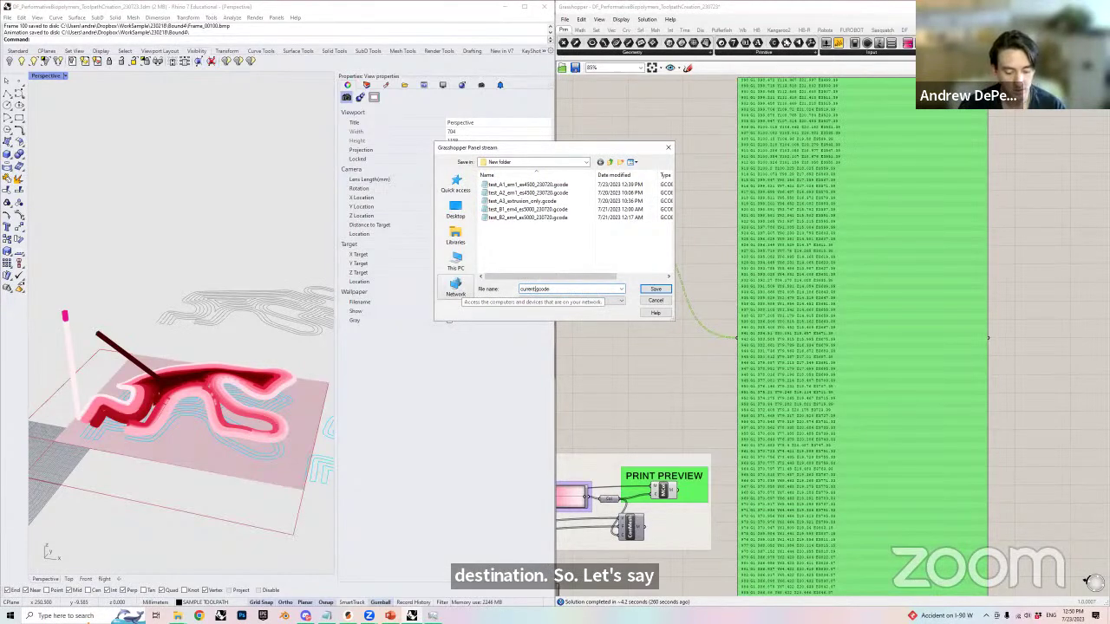
pyautogui.write('Test')
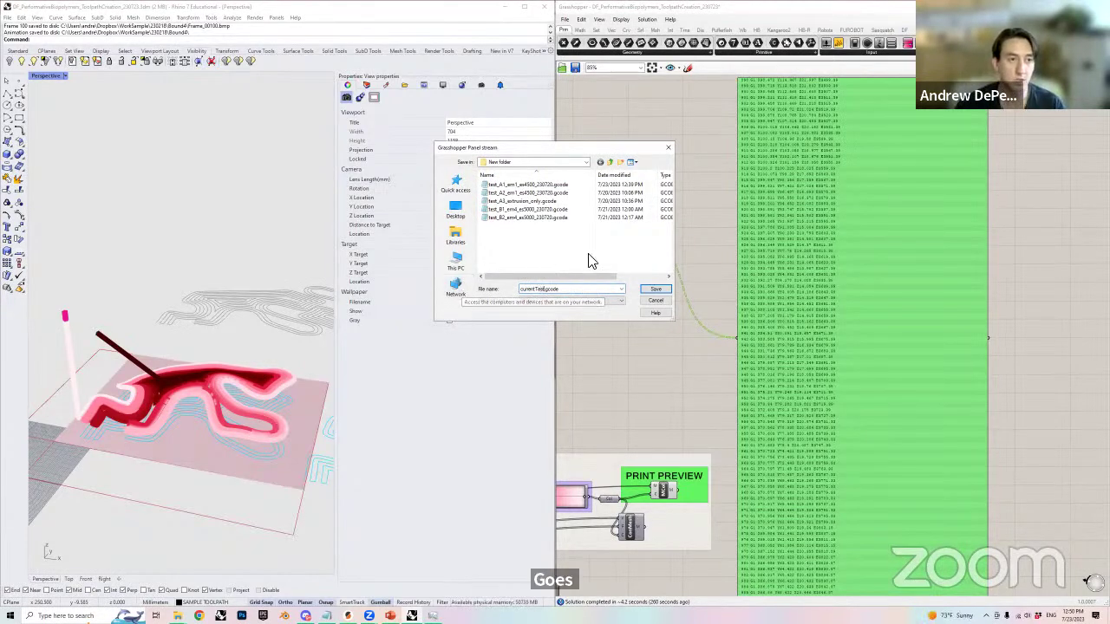
pyautogui.click(656, 290)
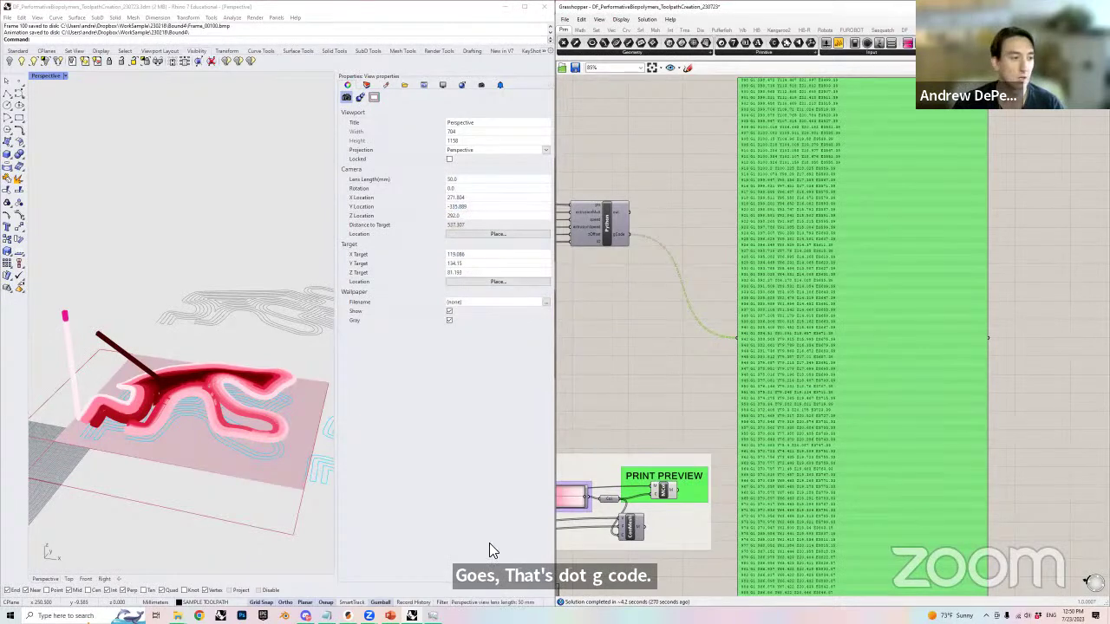
# - Switch to File Explorer and look for the streamed file in New folder under DigitalFutures_230722 > PrintFiles
pyautogui.moveTo(177, 616)
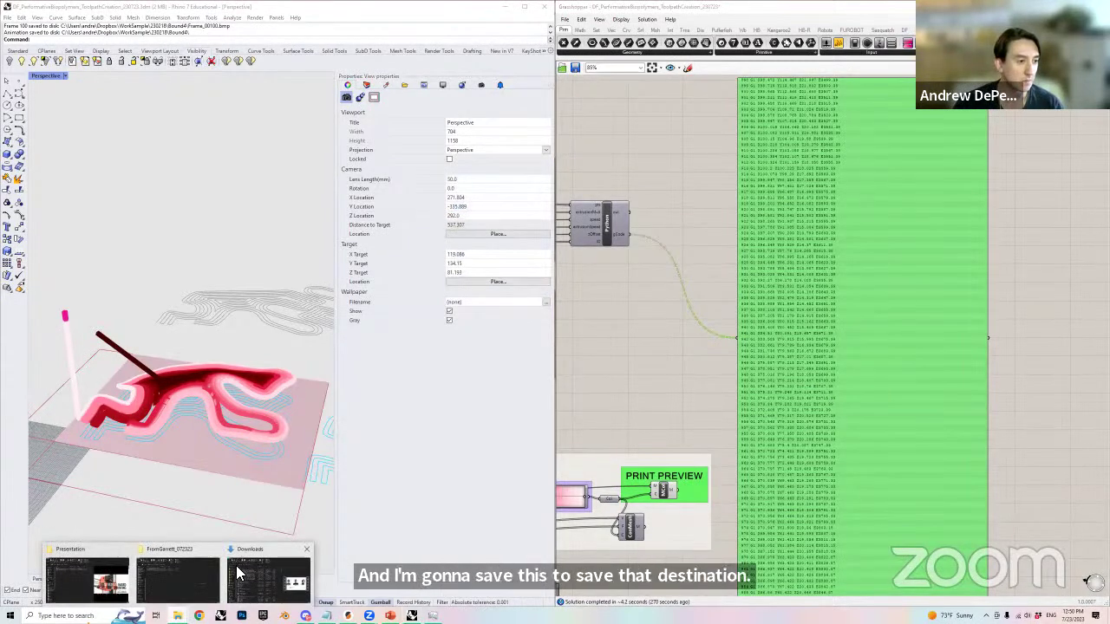
pyautogui.click(102, 579)
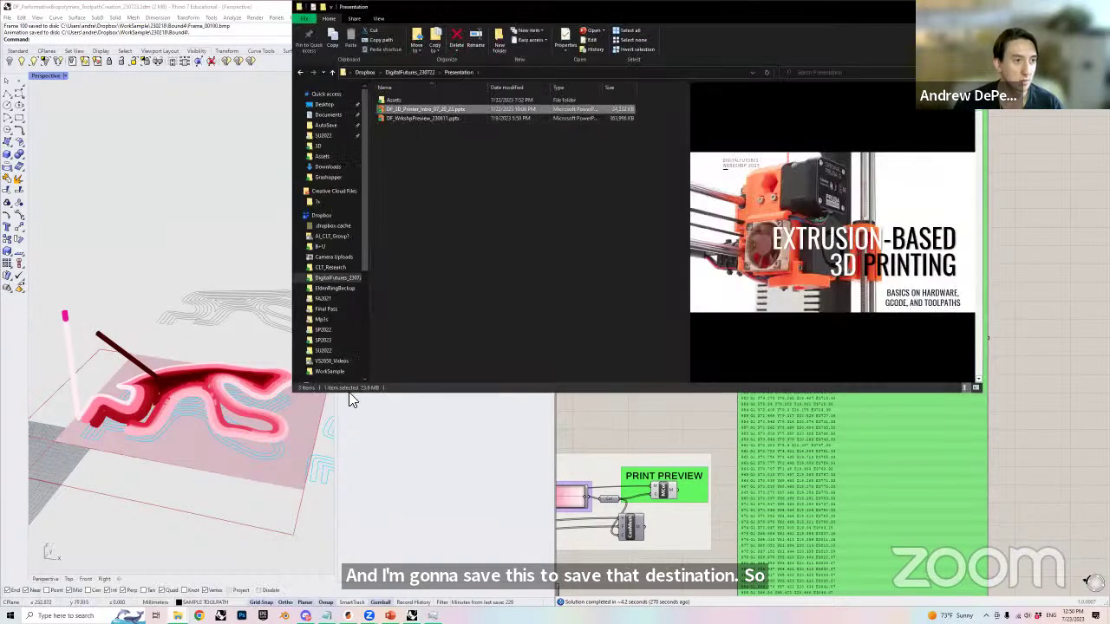
pyautogui.click(411, 74)
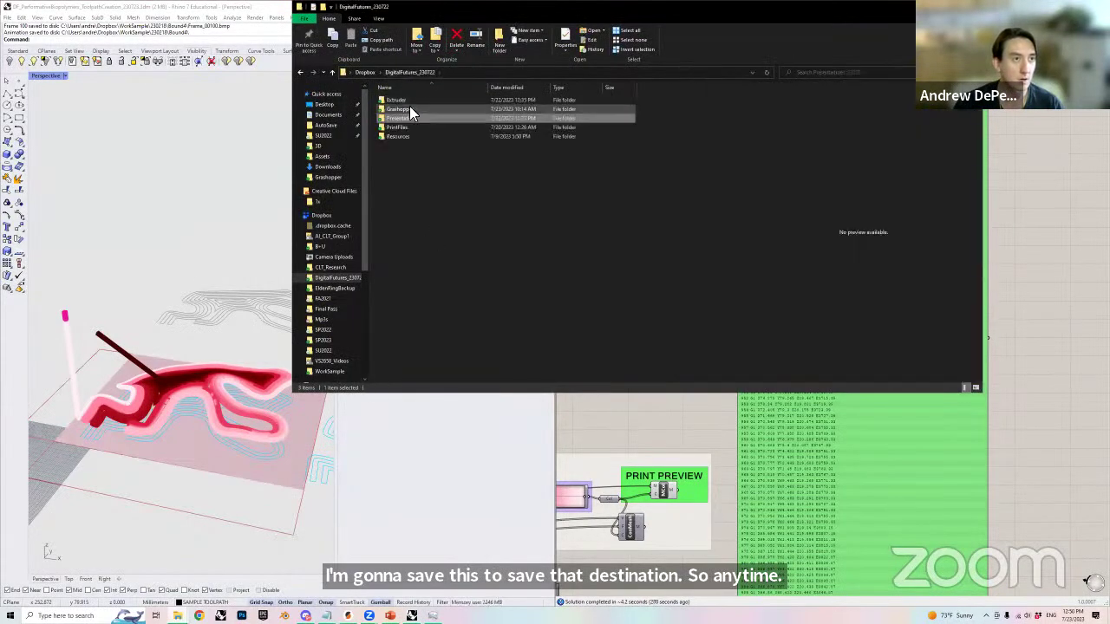
pyautogui.doubleClick(409, 107)
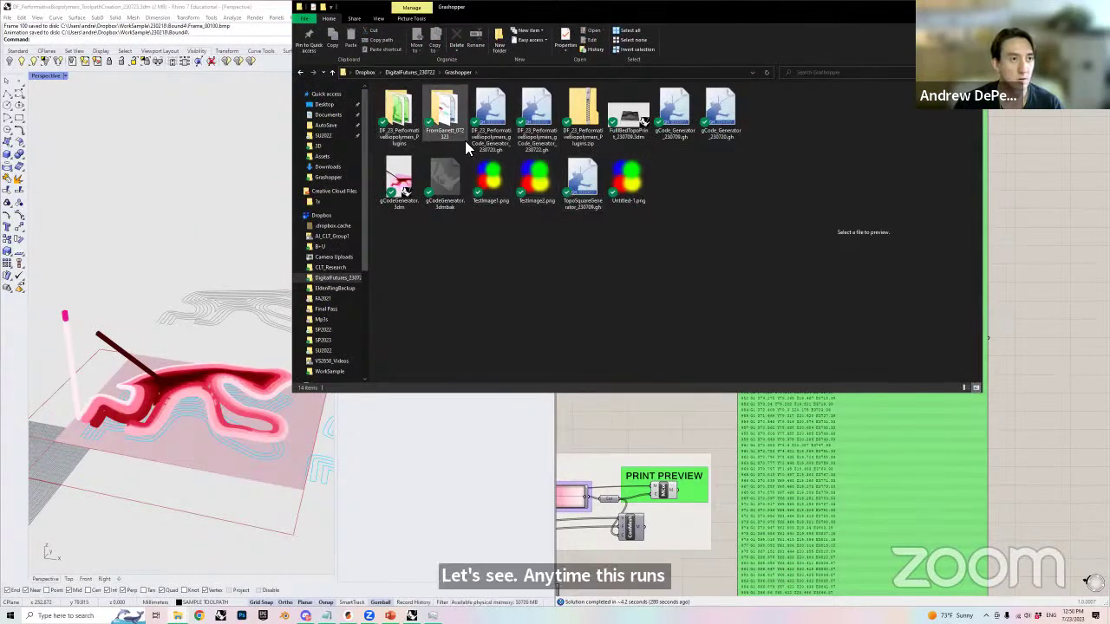
pyautogui.click(417, 70)
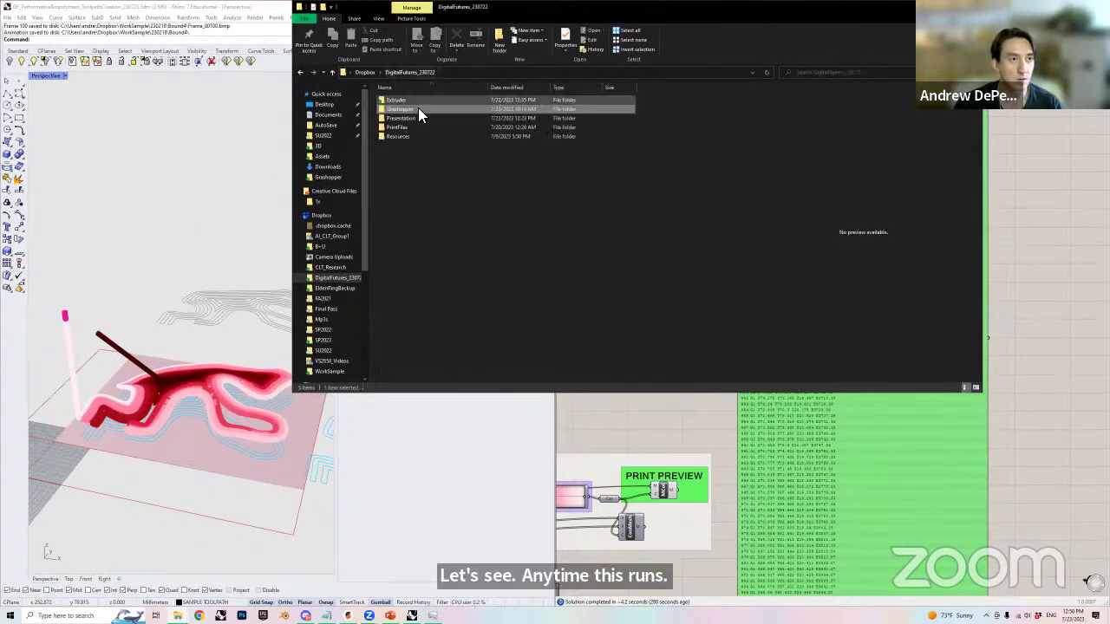
pyautogui.doubleClick(416, 126)
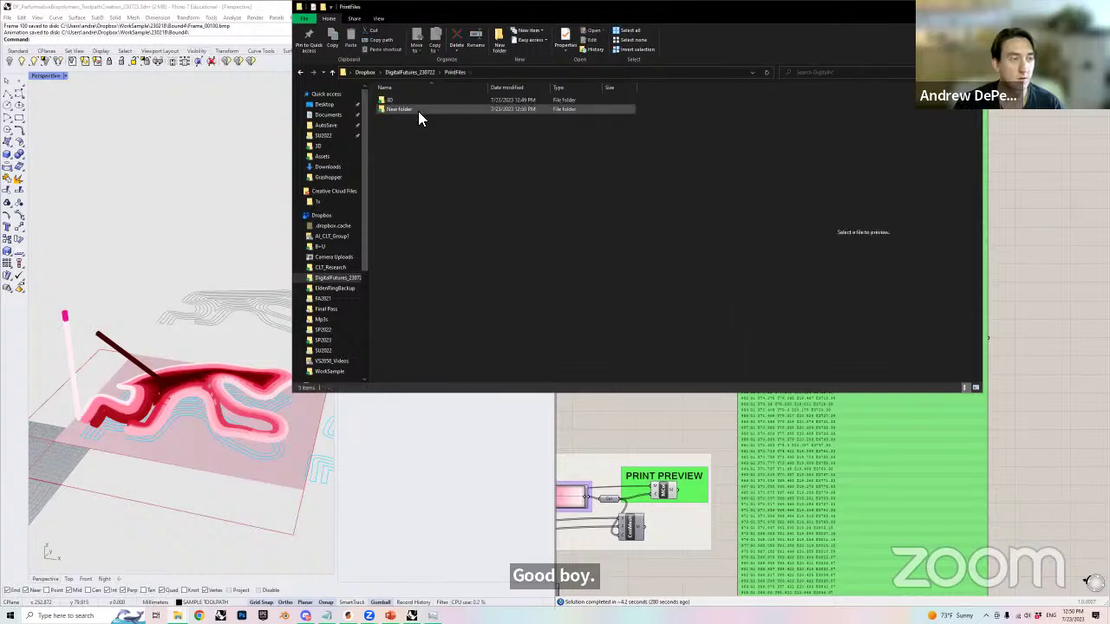
pyautogui.doubleClick(418, 111)
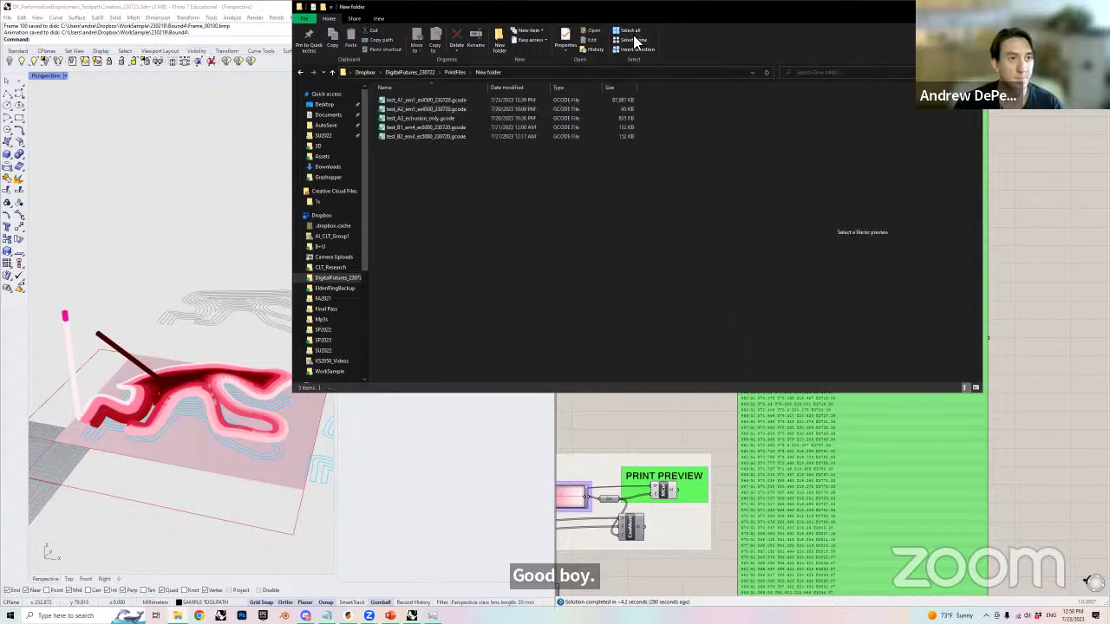
# - Return to Grasshopper and reopen the G-code panel's stream destination to check its file name and folder
pyautogui.click(877, 415)
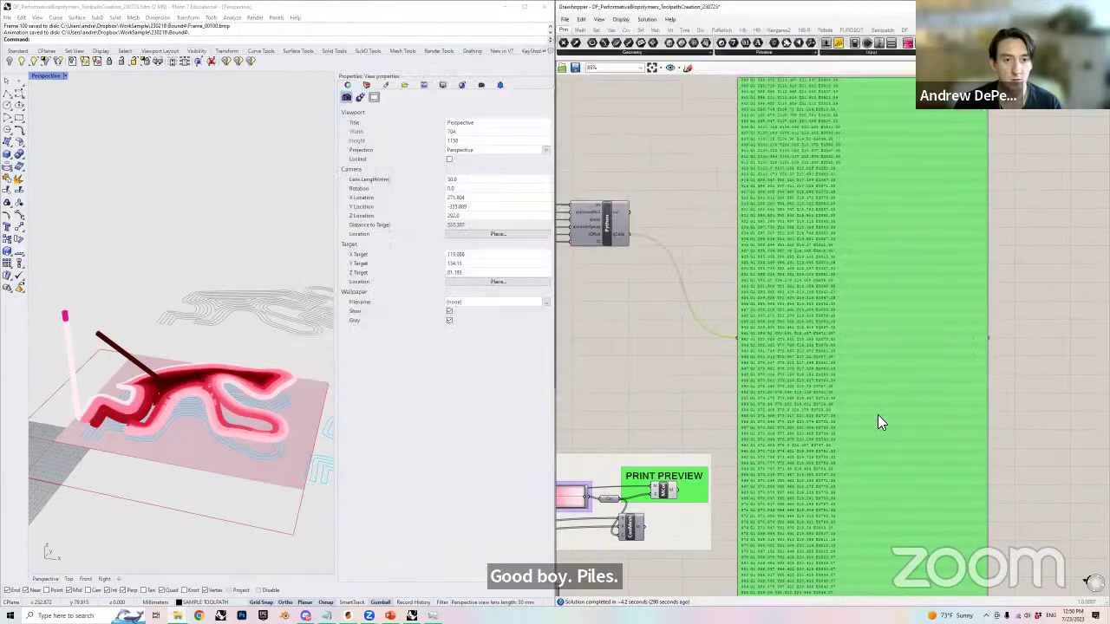
pyautogui.rightClick(855, 366)
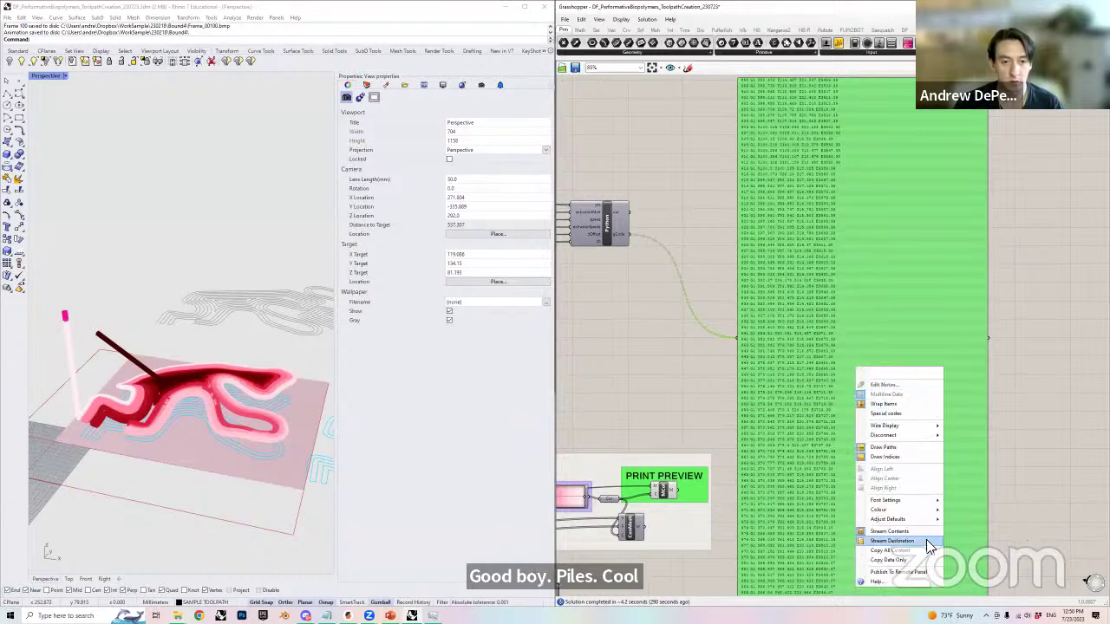
pyautogui.click(891, 541)
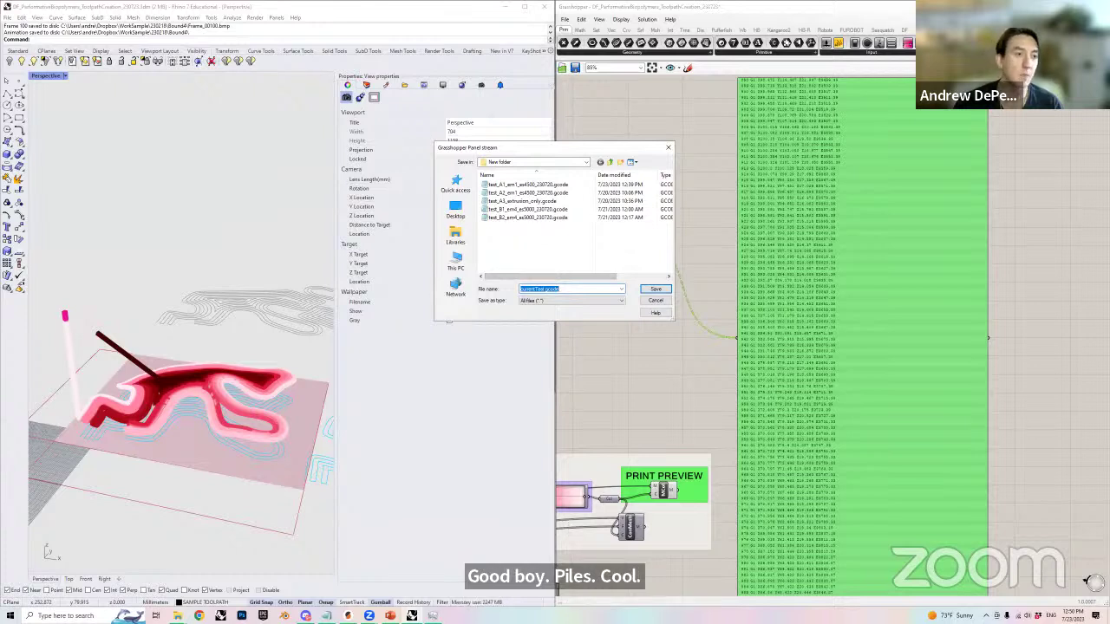
# - Switch back to File Explorer and create a new plain text file in the PrintFiles New folder
pyautogui.click(177, 615)
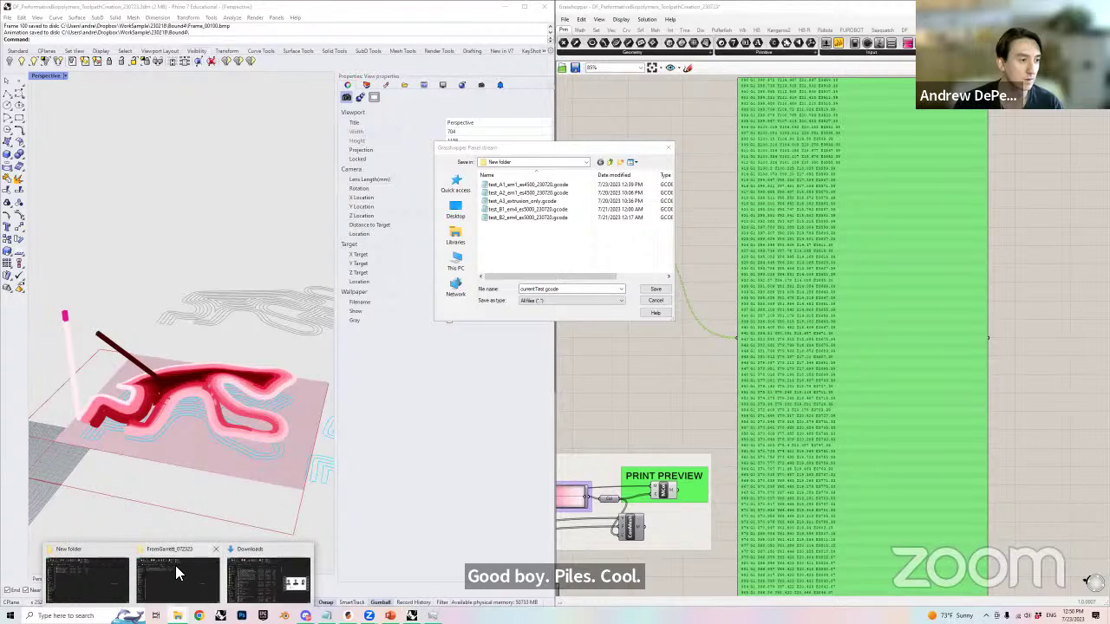
pyautogui.click(107, 572)
pyautogui.rightClick(451, 325)
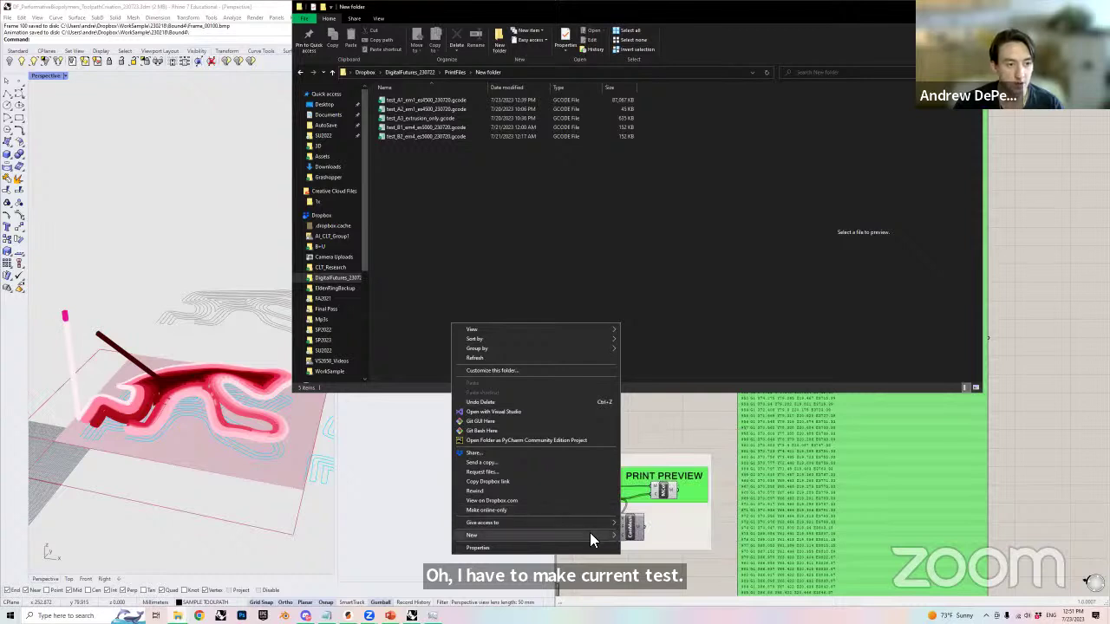
pyautogui.moveTo(589, 532)
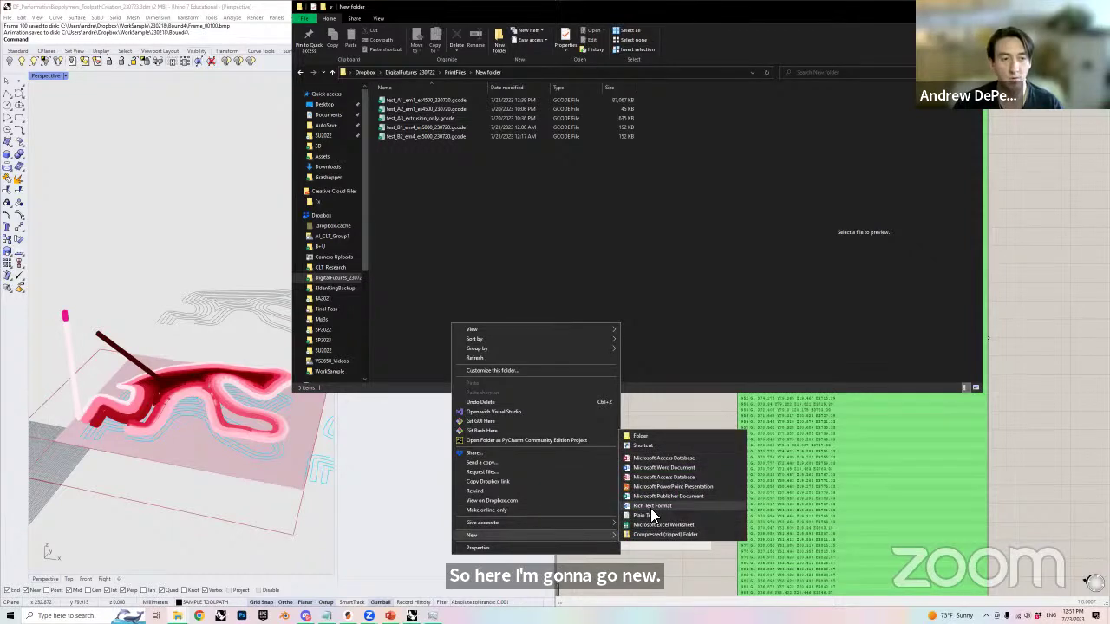
pyautogui.click(646, 513)
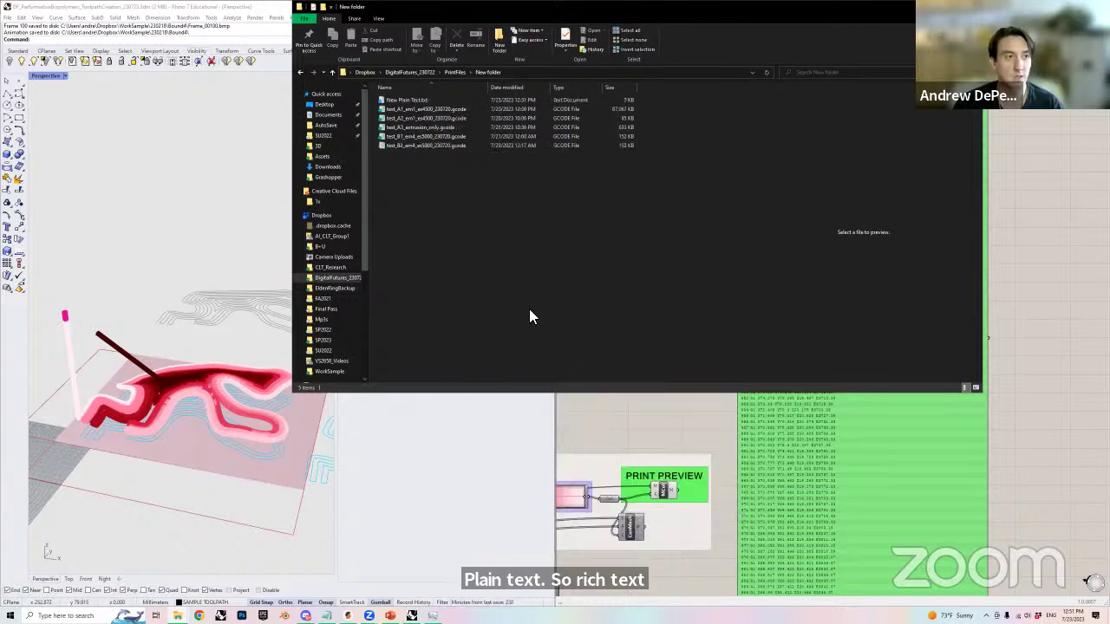
# - Rename the new plain text file in the PrintFiles New folder as currentTest.gcode, accepting the file extension change
pyautogui.click(402, 98)
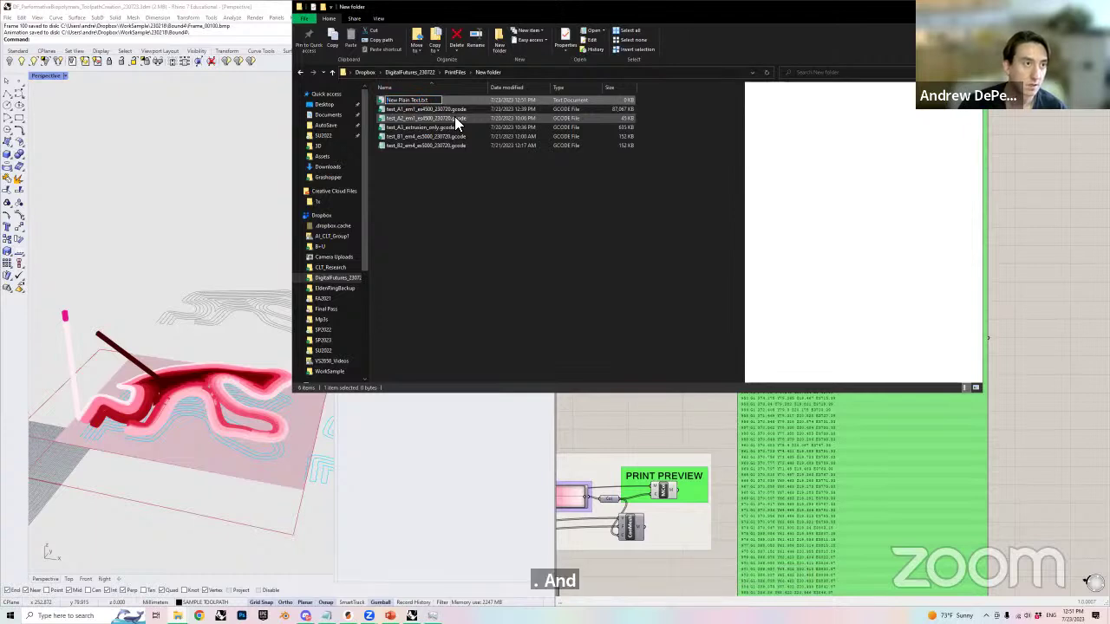
pyautogui.moveTo(441, 102); pyautogui.dragTo(382, 104)
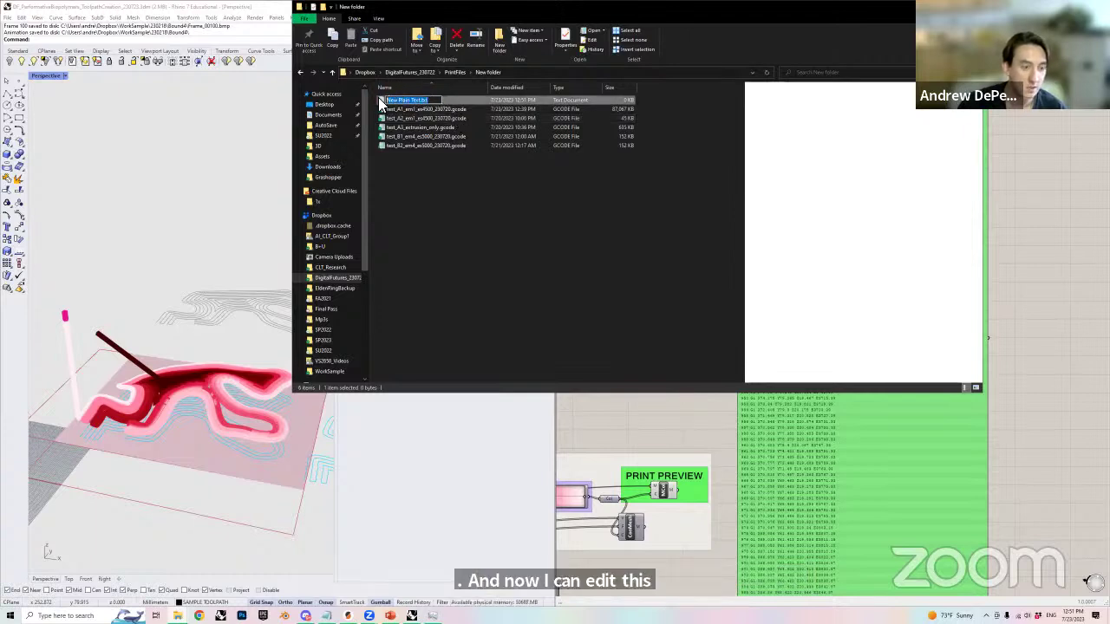
pyautogui.write('custom')
pyautogui.write('Test.gcode')
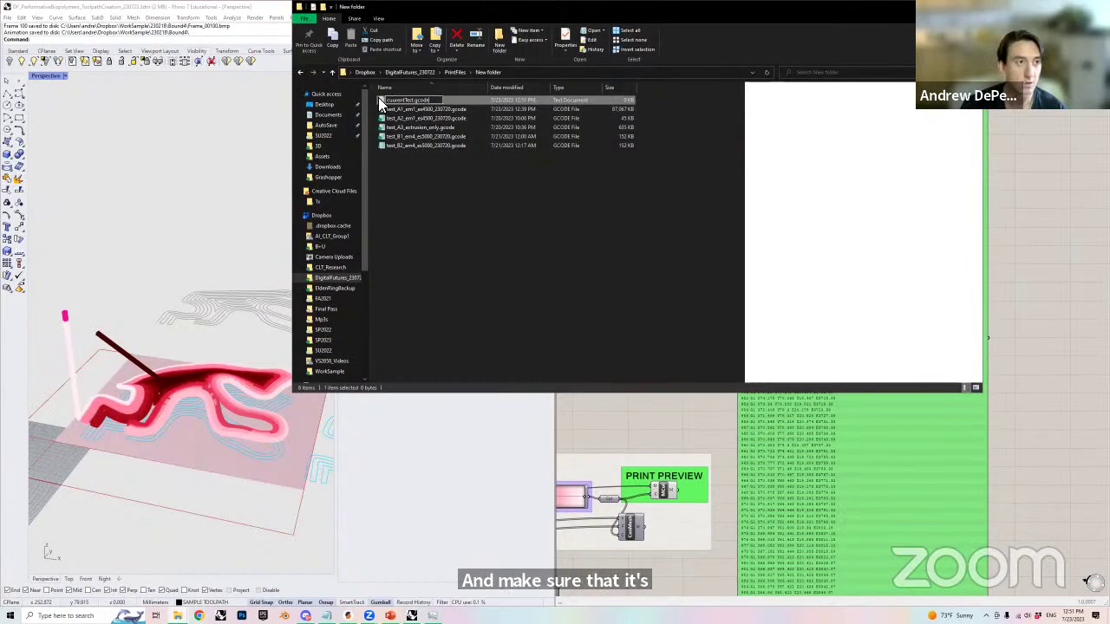
pyautogui.click(458, 197)
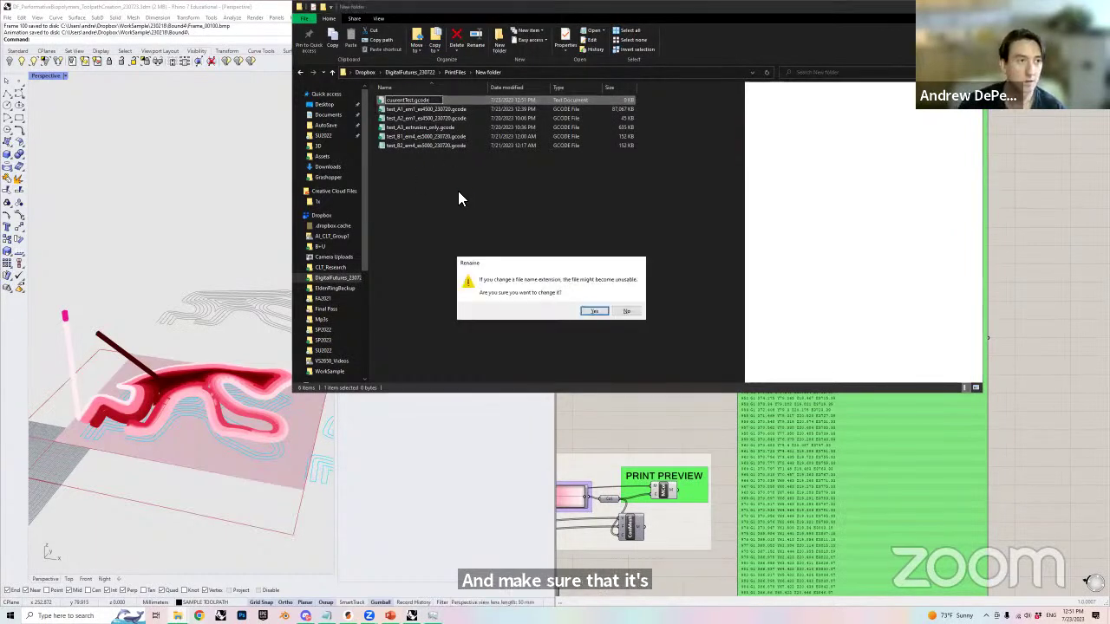
pyautogui.click(591, 311)
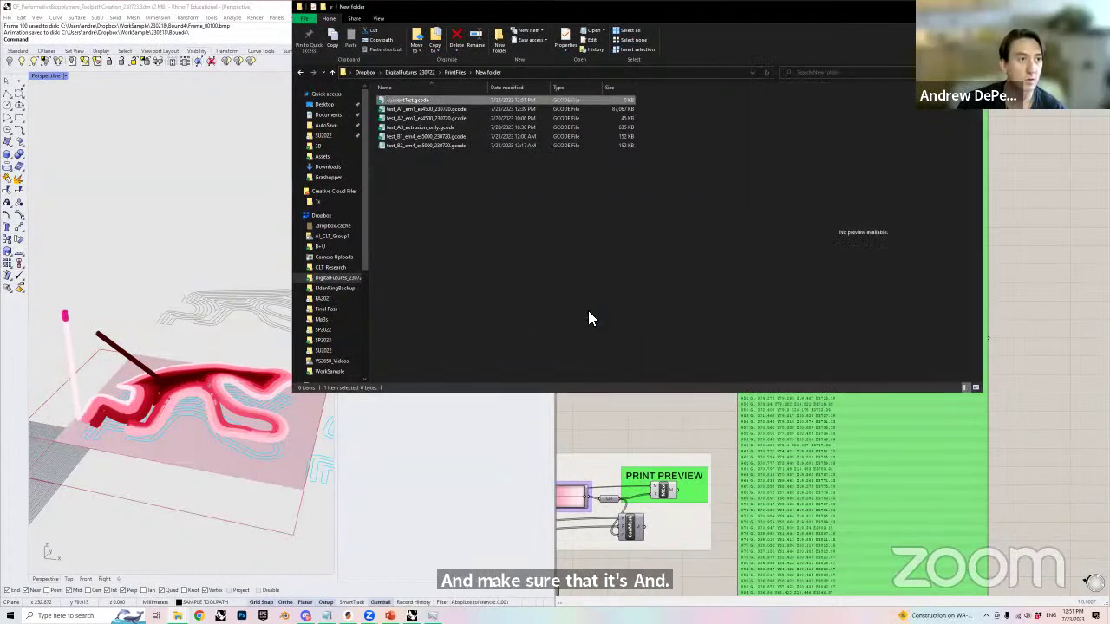
pyautogui.click(412, 102)
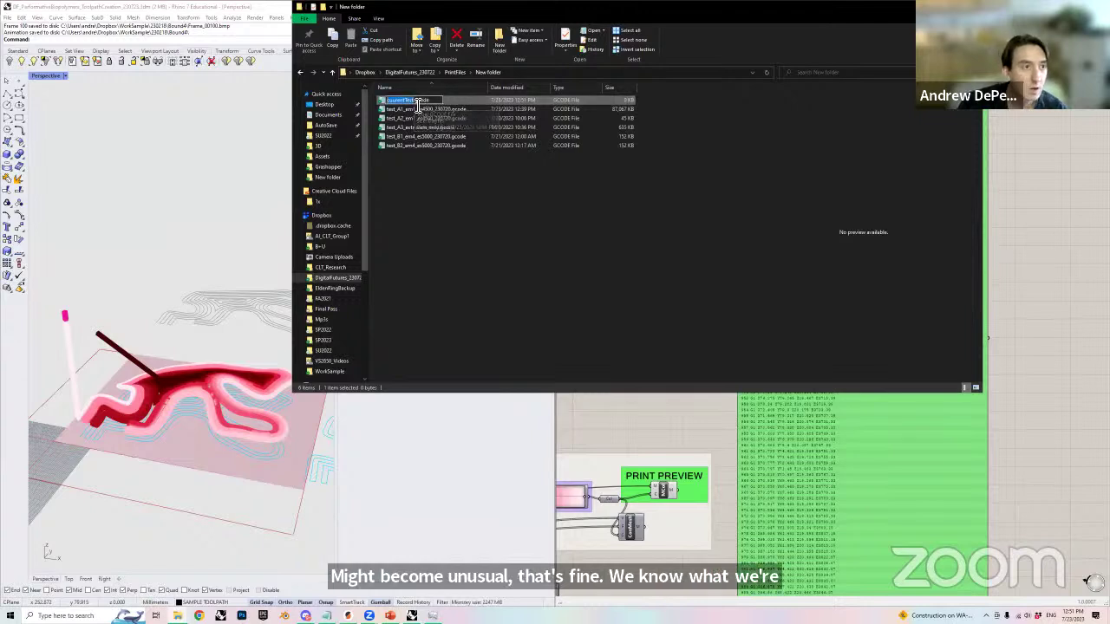
pyautogui.press('Return')
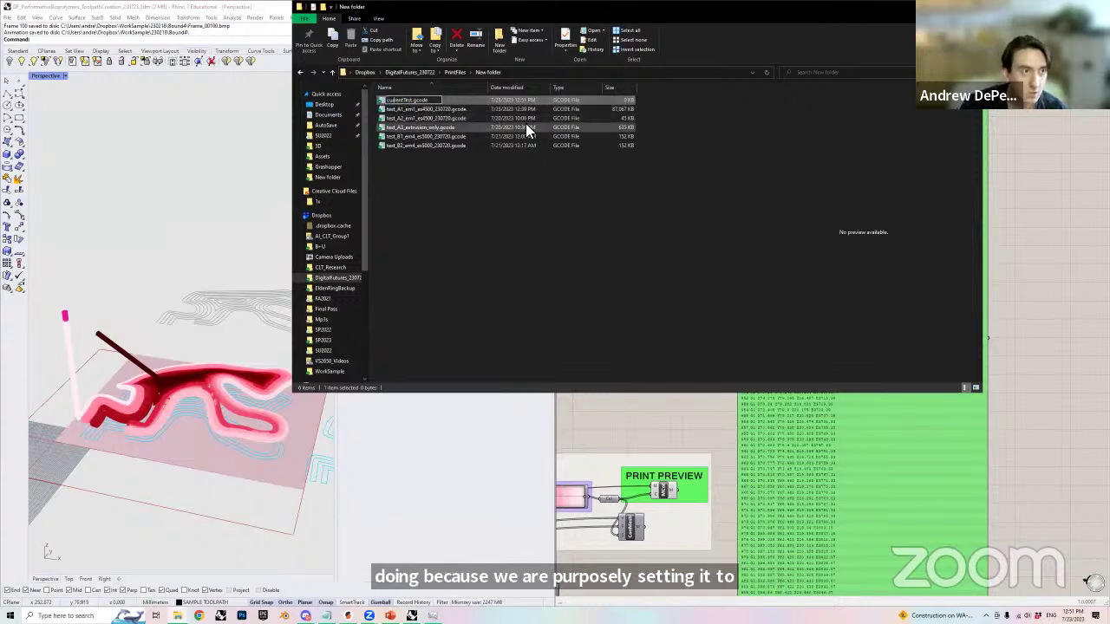
pyautogui.click(538, 223)
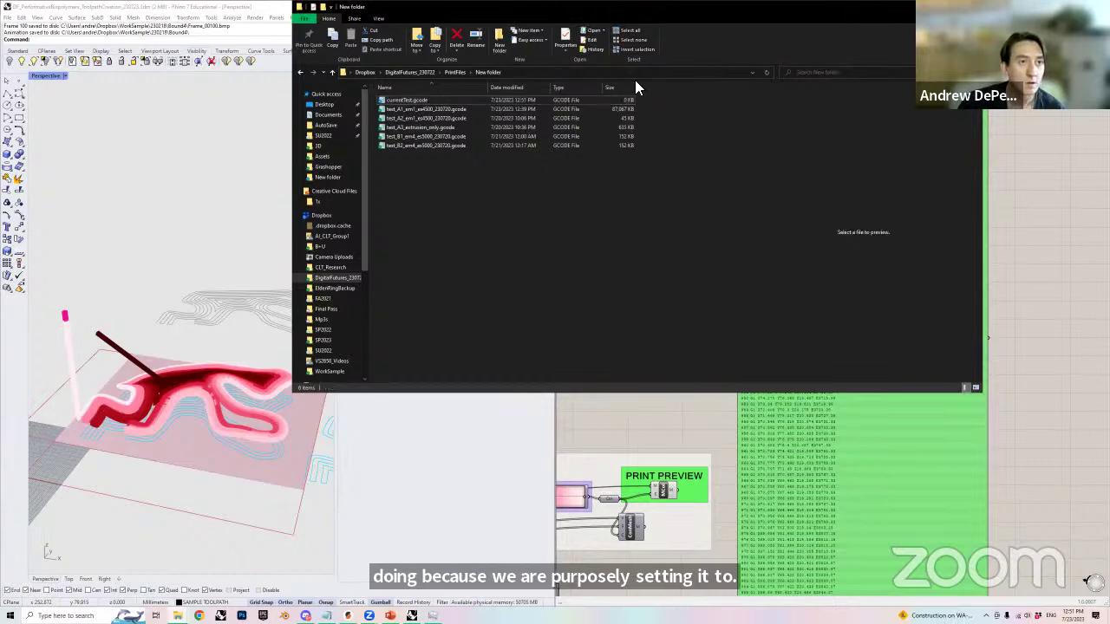
# - Switch to Grasshopper and set the G-code panel's stream destination to the existing currentTest.gcode, allowing it to be replaced
pyautogui.hotkey('alt', 'Tab')
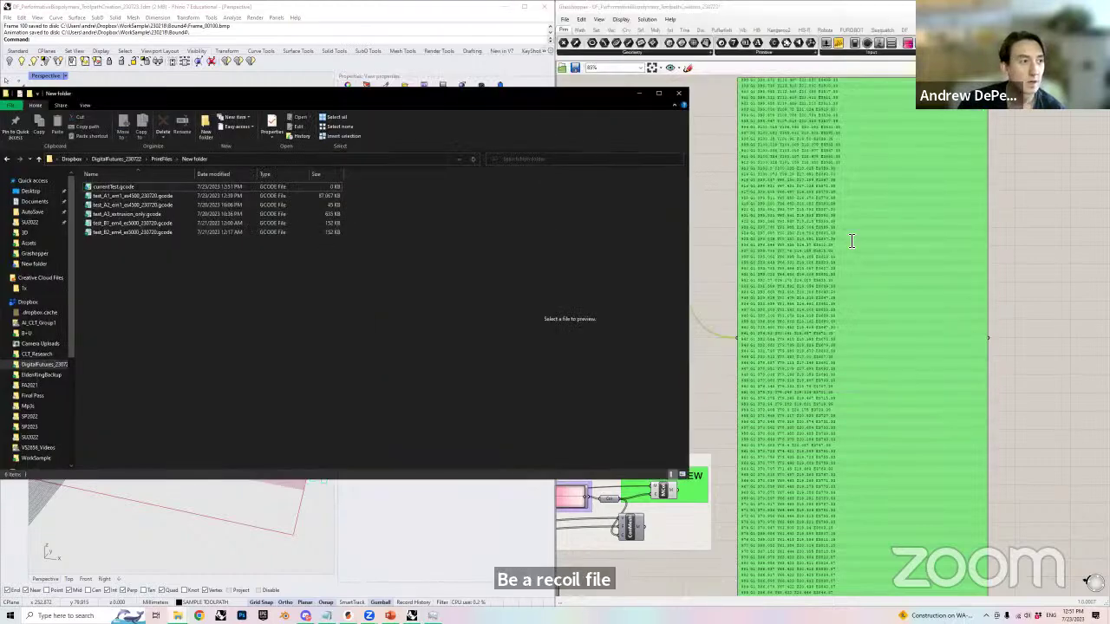
pyautogui.click(520, 185)
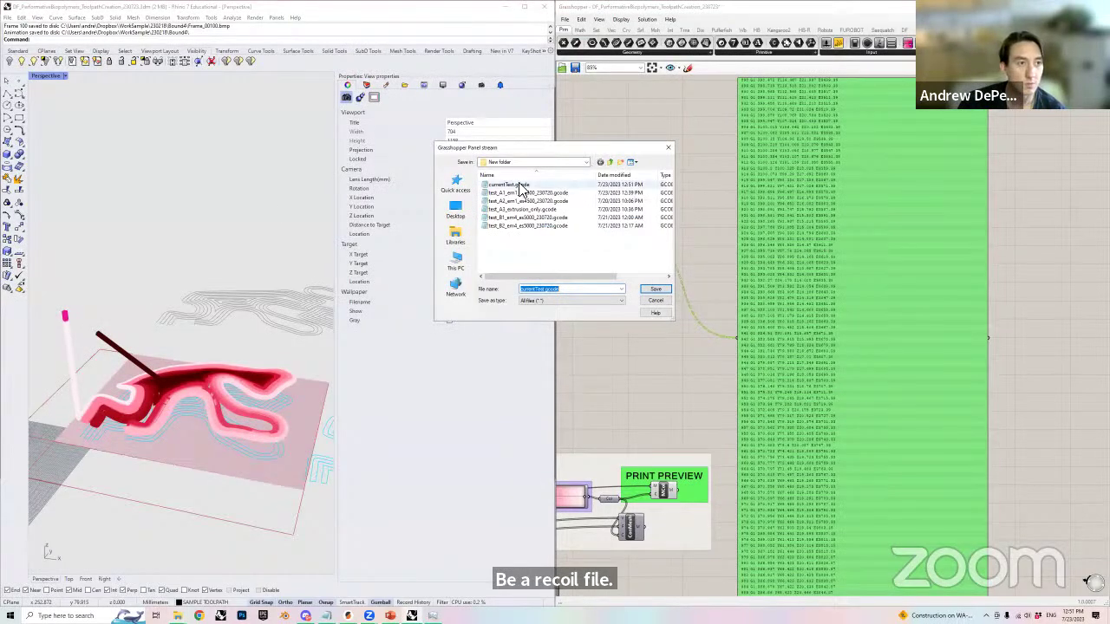
pyautogui.click(655, 291)
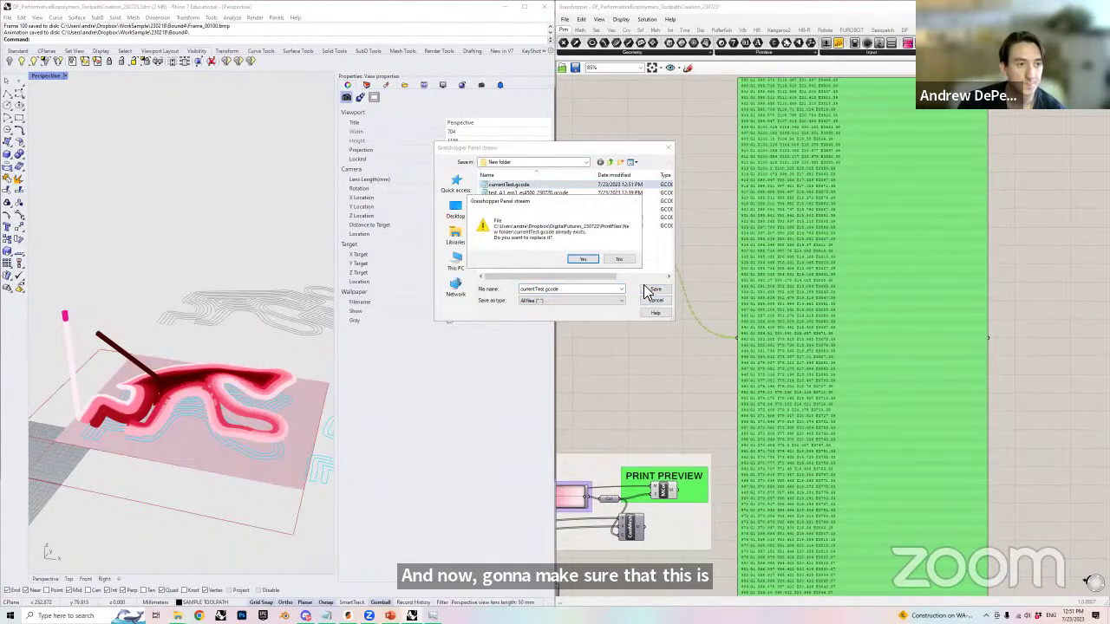
pyautogui.click(581, 258)
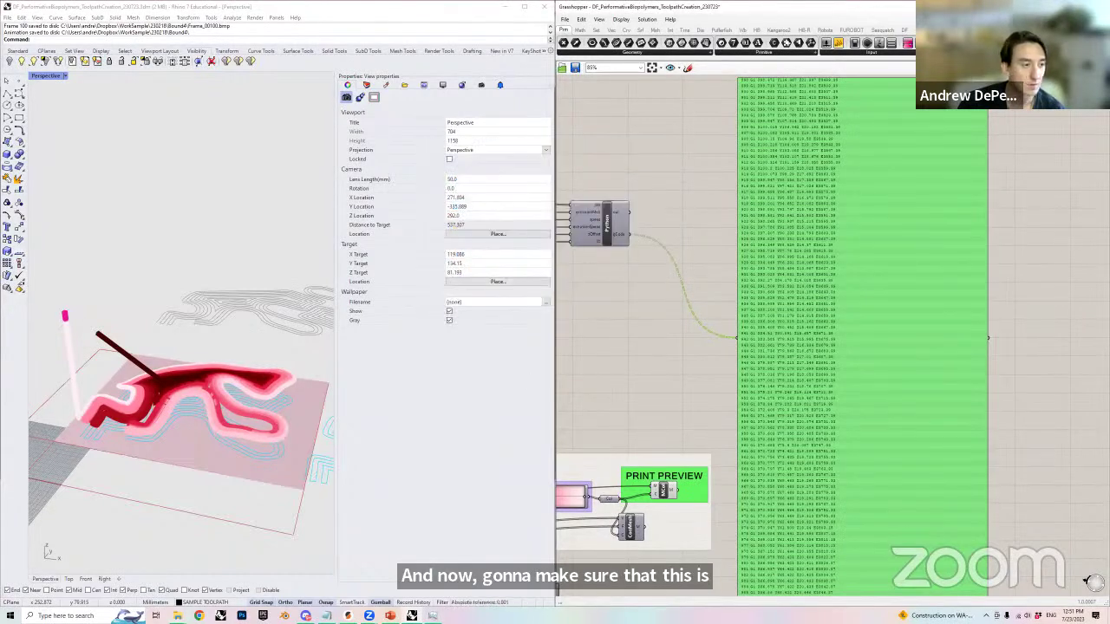
# - Switch to File Explorer and open currentTest.gcode from New folder in Notepad to check its contents
pyautogui.moveTo(177, 615)
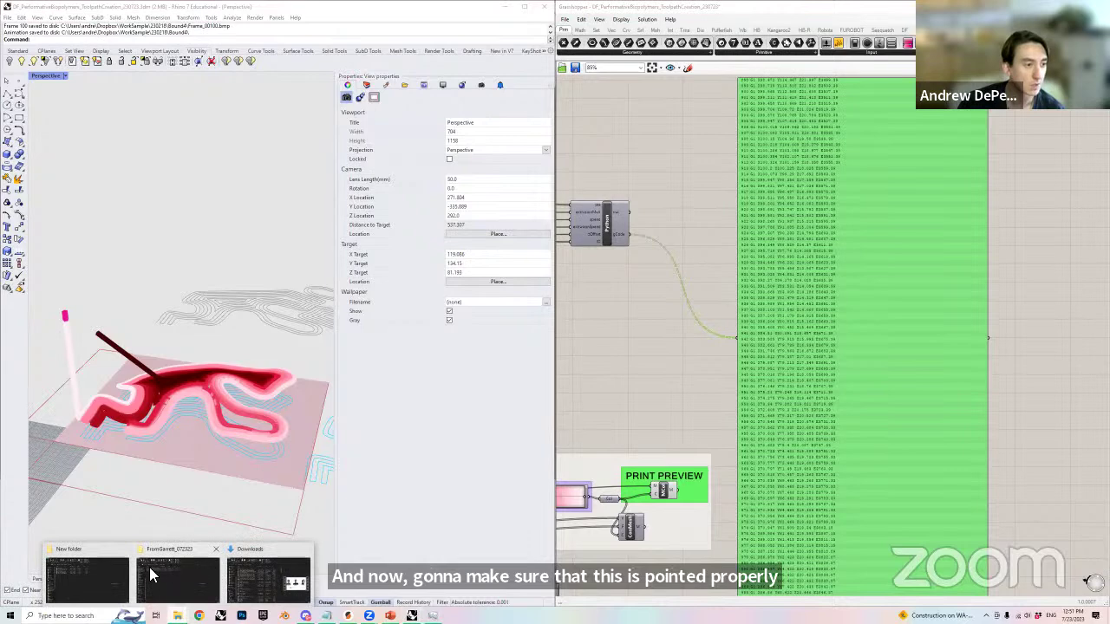
pyautogui.click(97, 568)
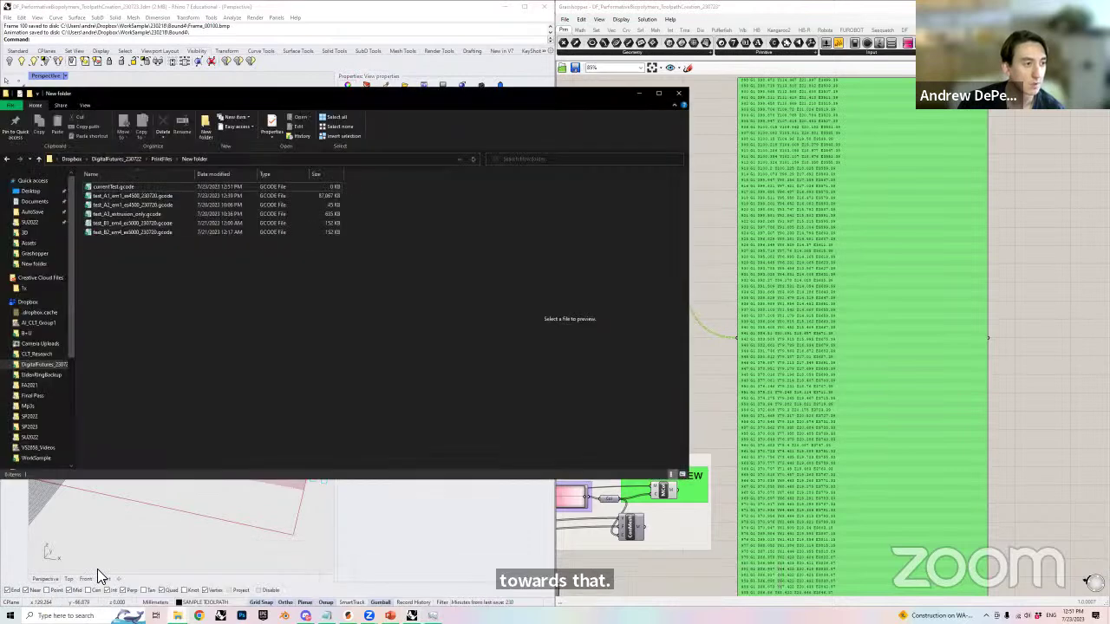
pyautogui.doubleClick(118, 187)
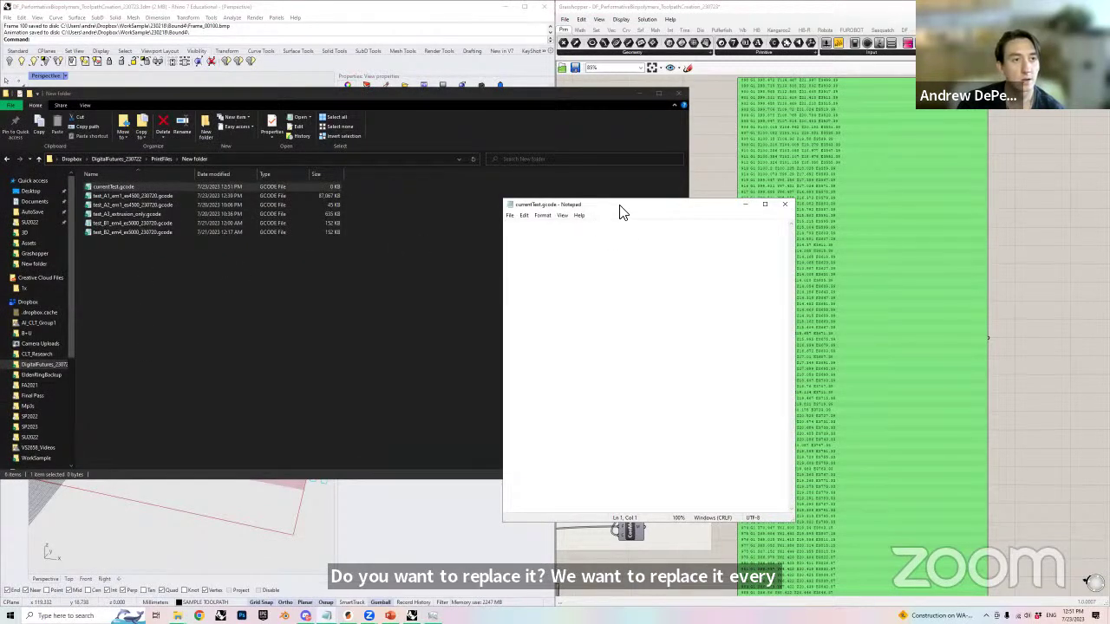
pyautogui.moveTo(623, 212); pyautogui.dragTo(429, 212)
# - Return to Grasshopper and disconnect the panel feeding the IO input of the Python G-code component
pyautogui.click(750, 232)
pyautogui.moveTo(794, 388); pyautogui.dragTo(864, 381, button='right')
pyautogui.scroll(2, 836, 317)
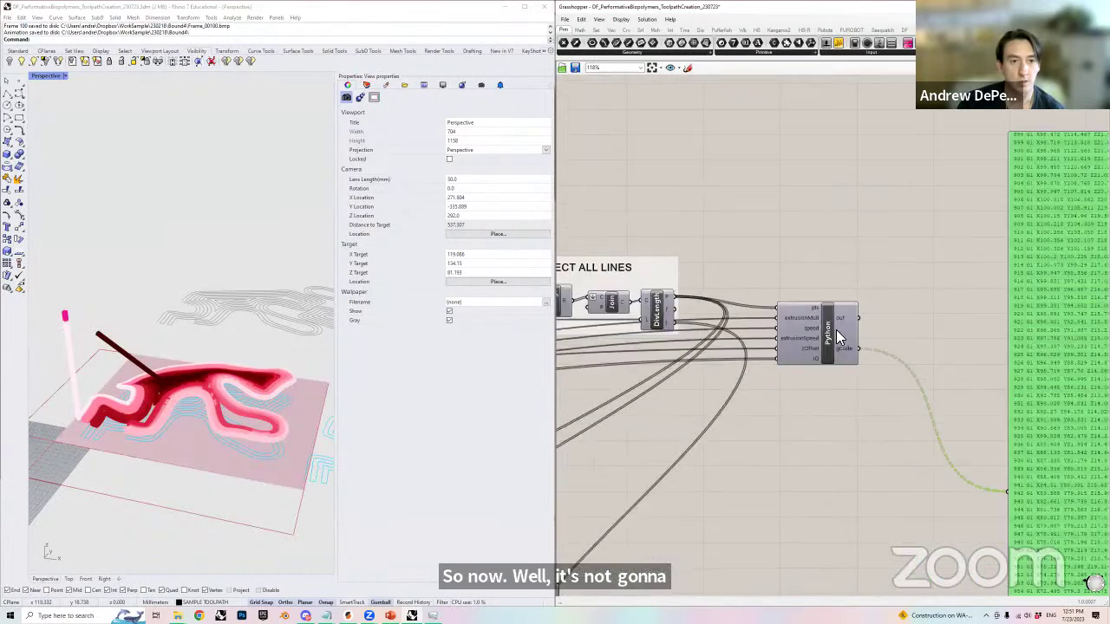
pyautogui.moveTo(778, 362); pyautogui.dragTo(736, 365)
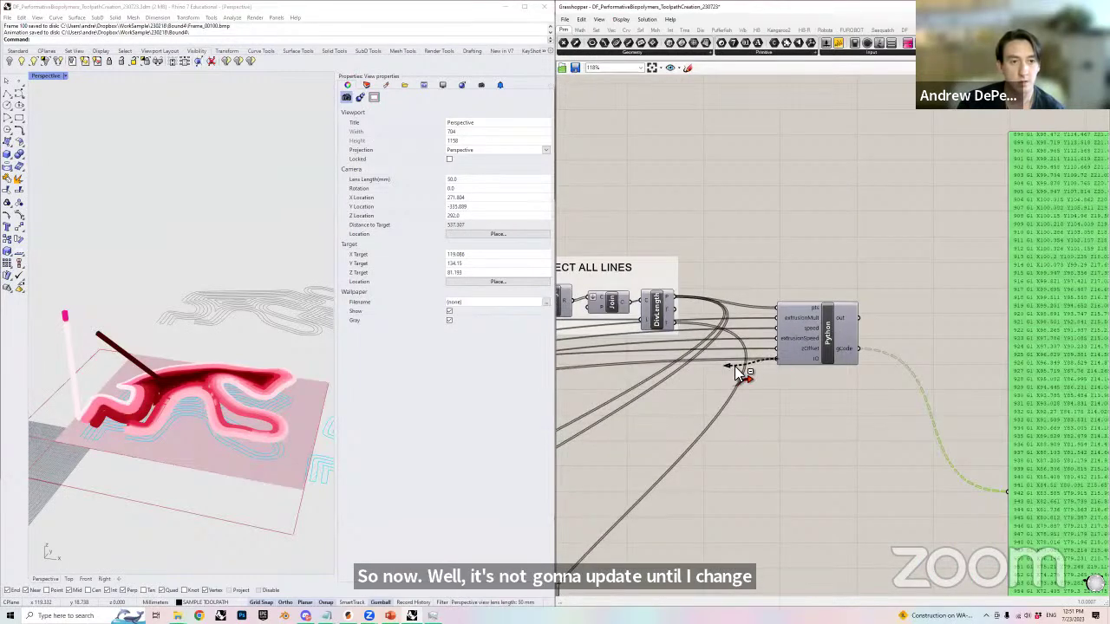
pyautogui.rightClick(791, 360)
pyautogui.moveTo(824, 397)
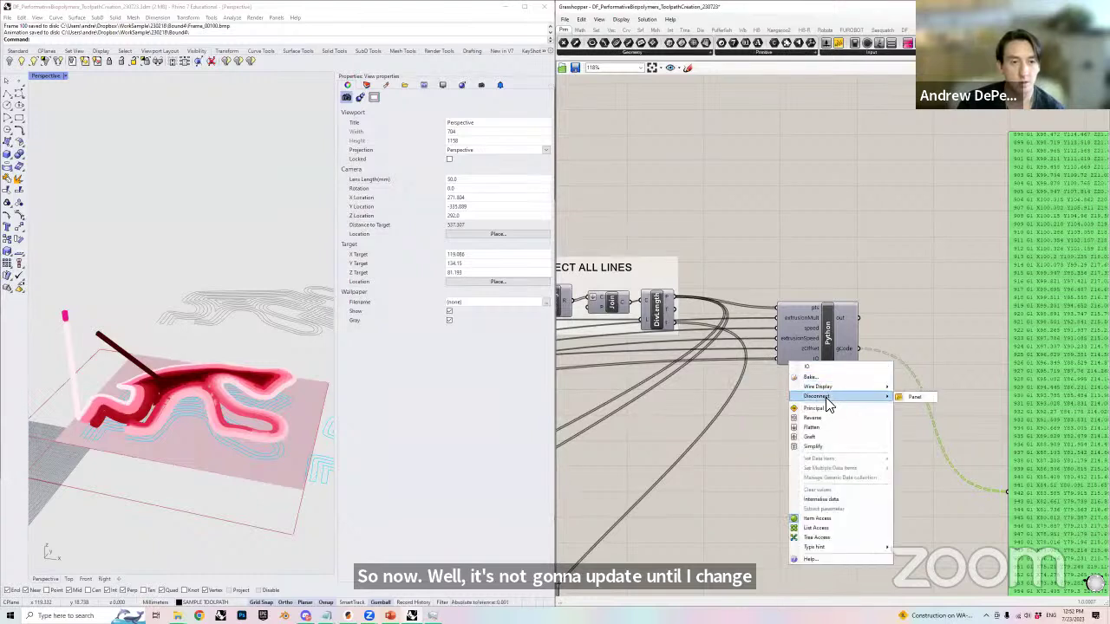
pyautogui.click(913, 399)
# - Examine the G-code panel's output and bring up currentTest.gcode in Notepad to check for streamed content
pyautogui.moveTo(879, 406); pyautogui.dragTo(631, 366, button='right')
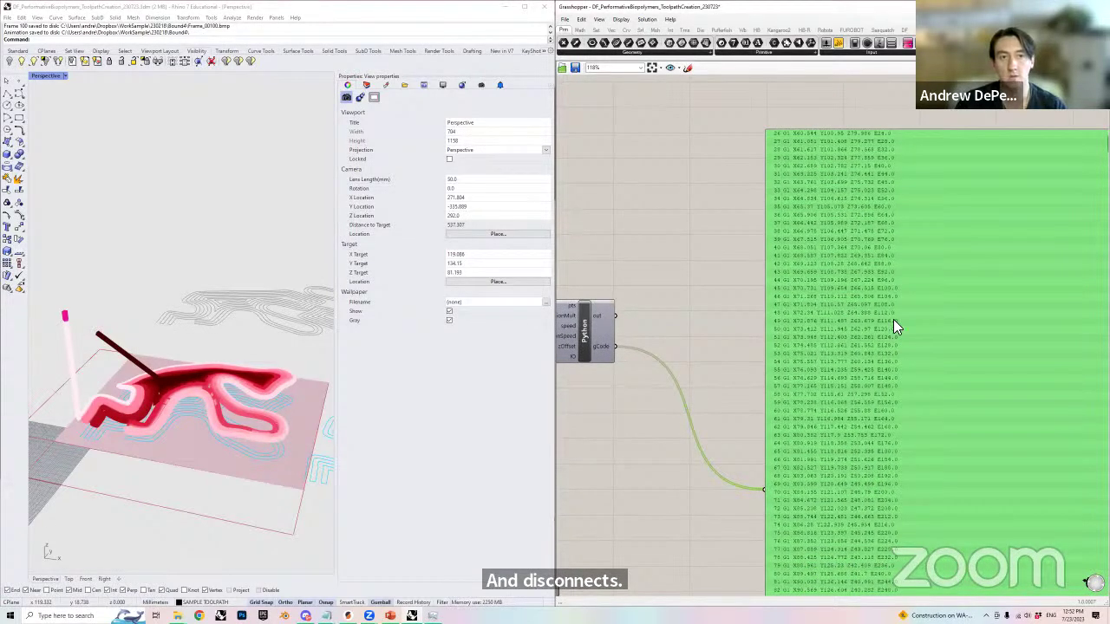
pyautogui.scroll(-2, 906, 327)
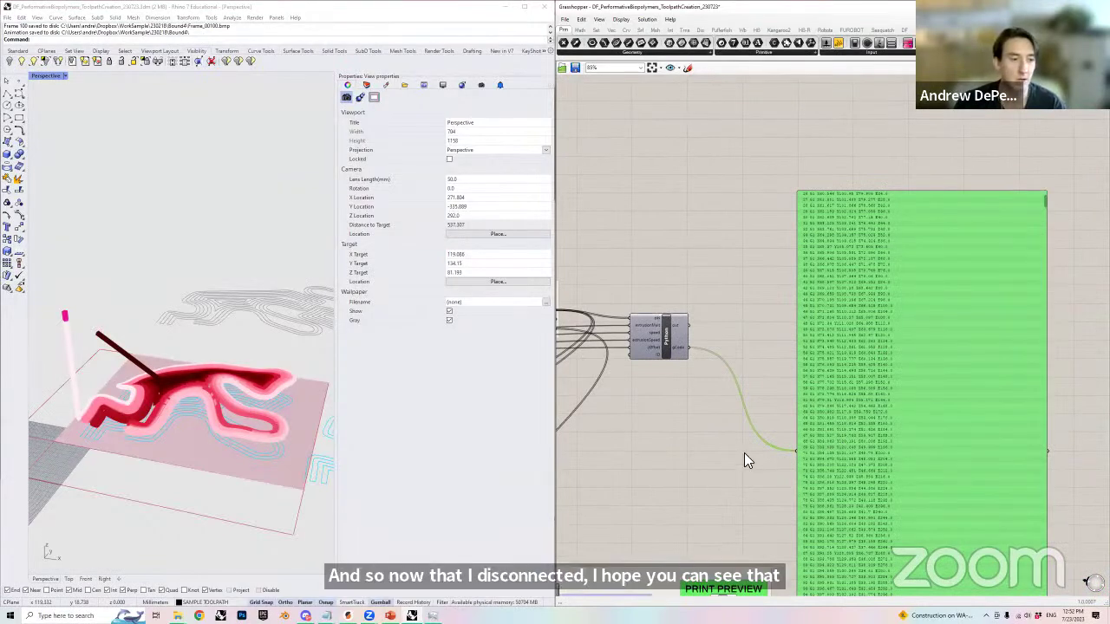
pyautogui.moveTo(326, 615)
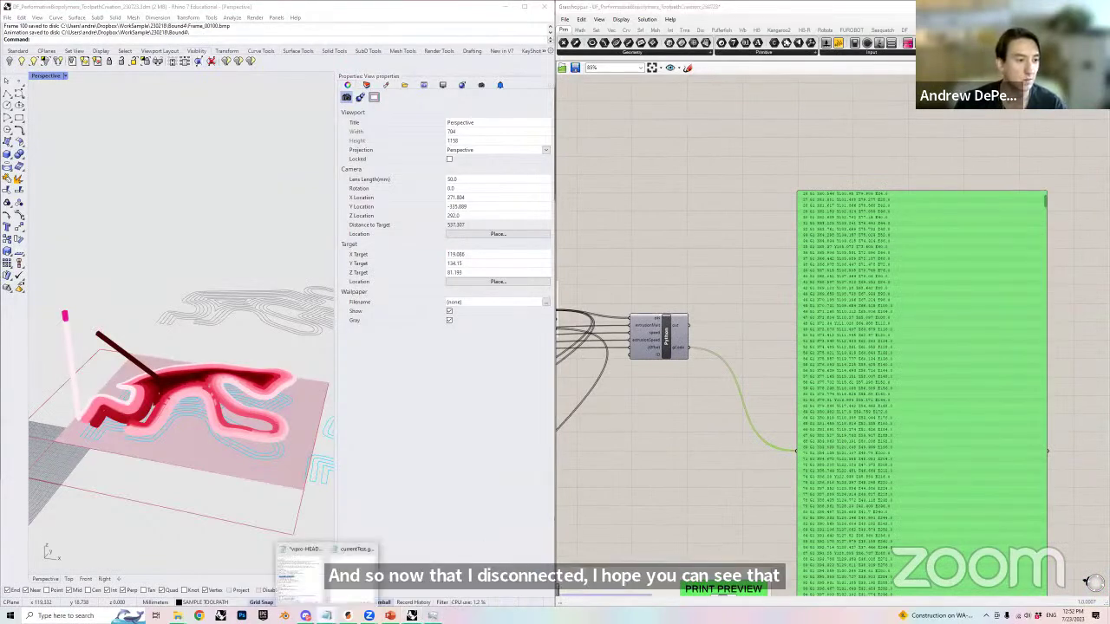
pyautogui.click(355, 585)
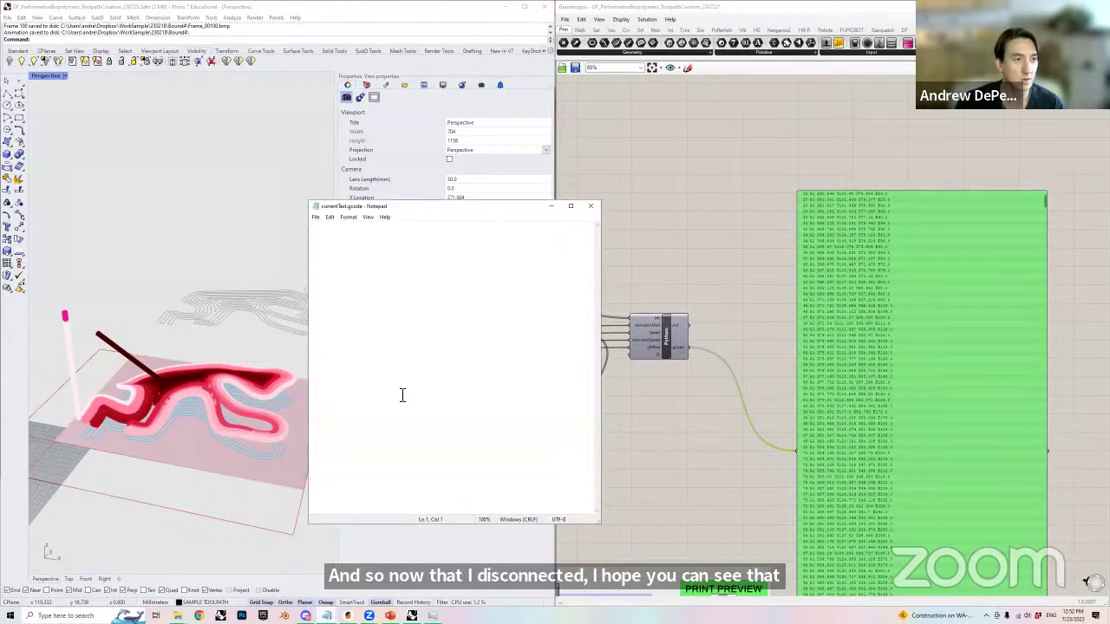
# - Set the G-code panel's stream destination to currentTest.gcode again, replacing the file, and check it in Notepad
pyautogui.click(803, 350)
pyautogui.rightClick(894, 350)
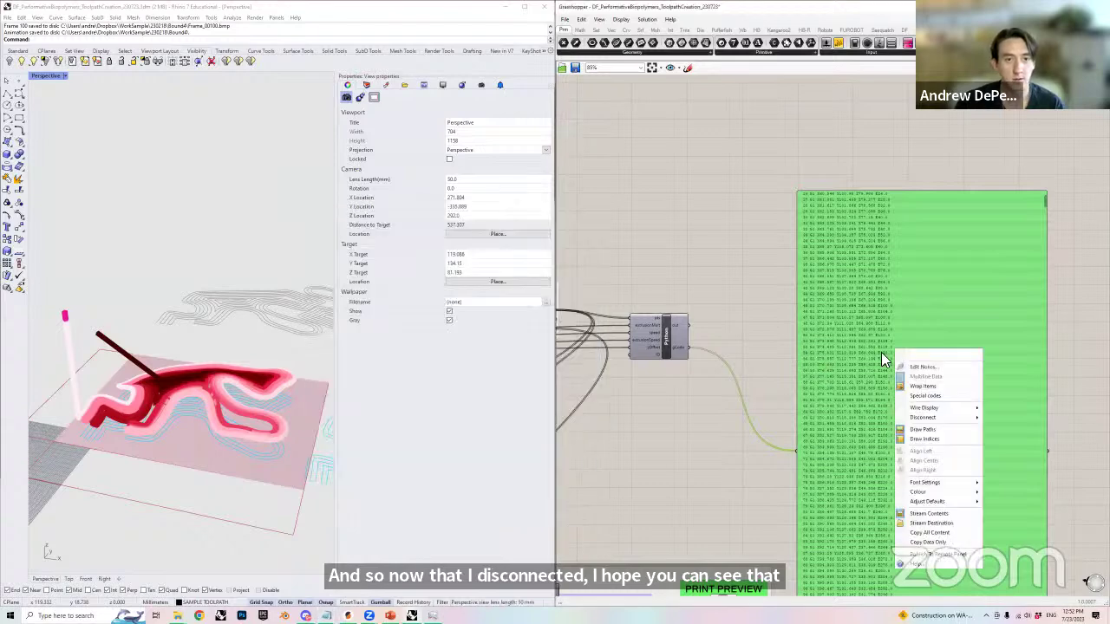
pyautogui.click(926, 523)
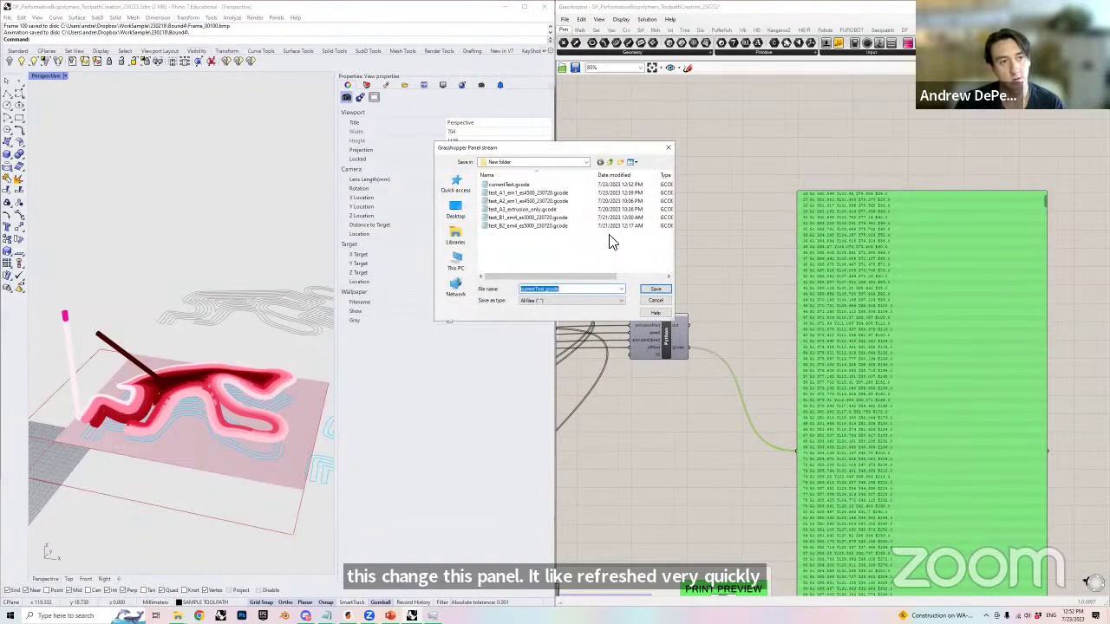
pyautogui.click(655, 288)
pyautogui.click(581, 259)
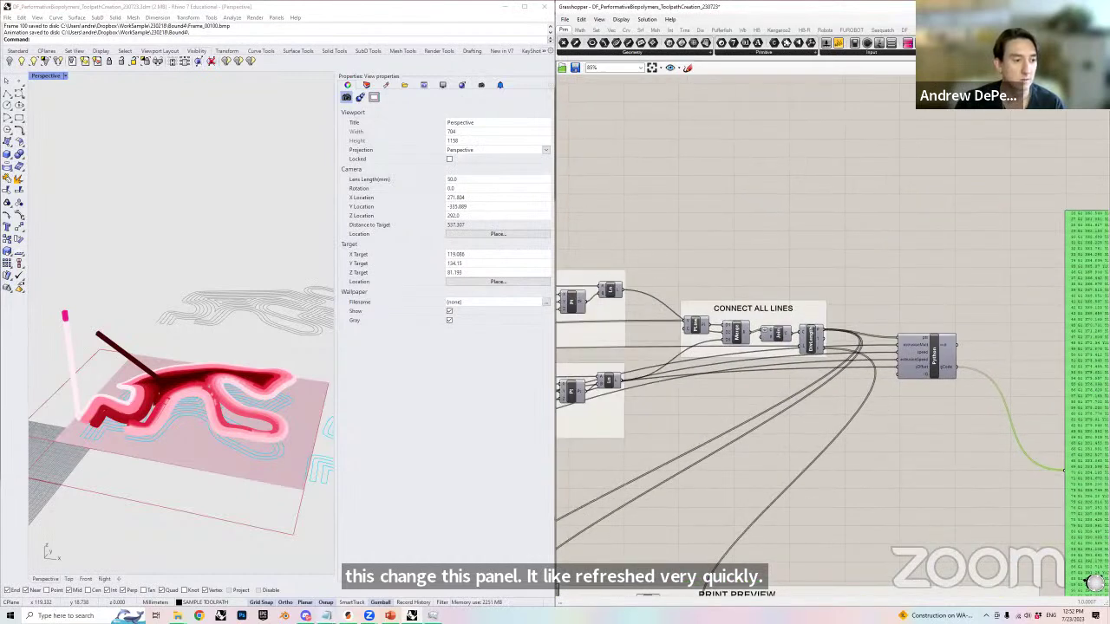
pyautogui.click(327, 572)
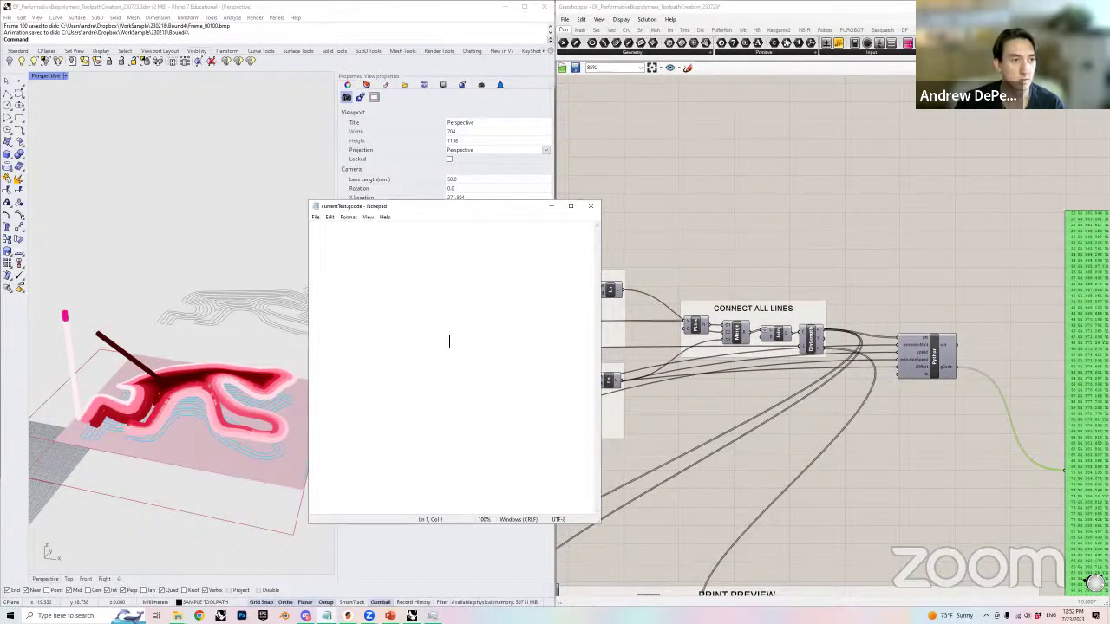
# - Disconnect the wire feeding the extrusionMult input of the Python G-code component in Grasshopper
pyautogui.click(749, 291)
pyautogui.scroll(3, 884, 346)
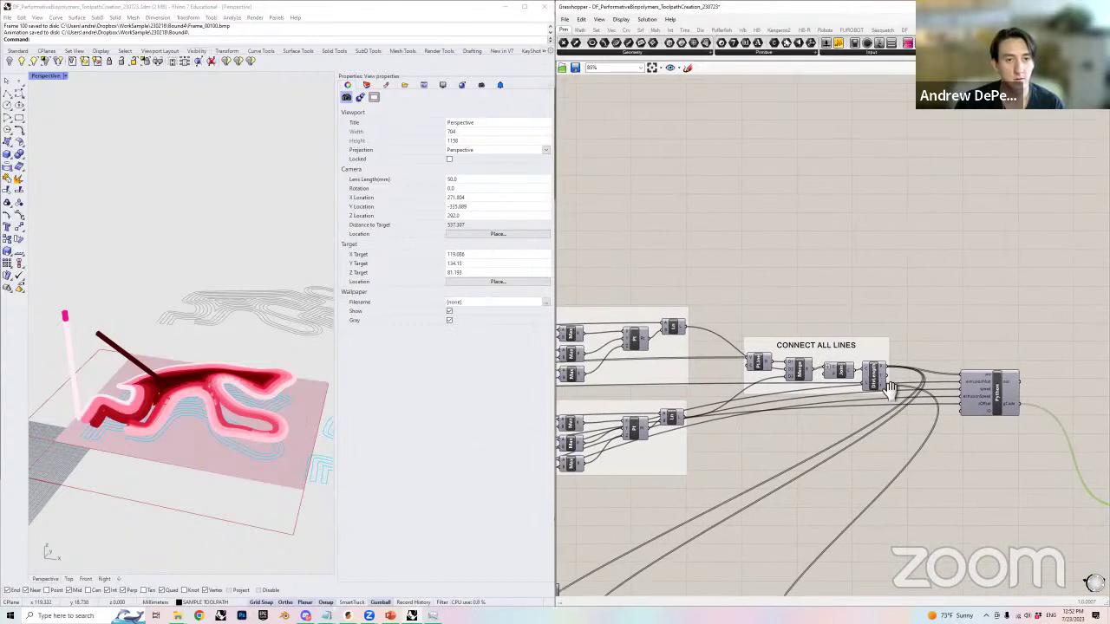
pyautogui.scroll(3, 969, 388)
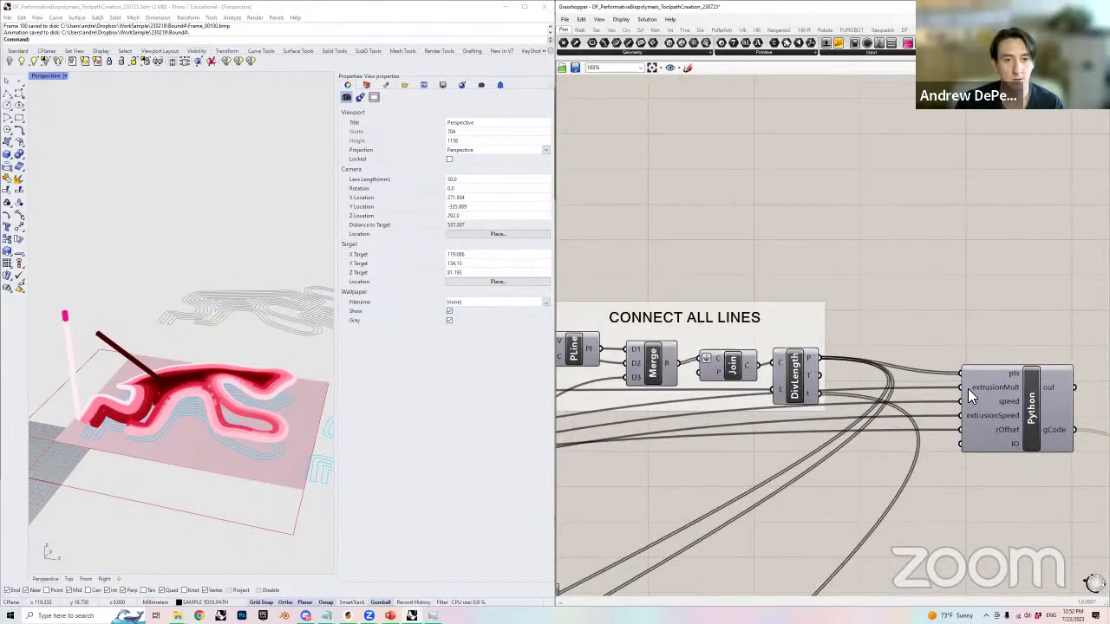
pyautogui.rightClick(978, 390)
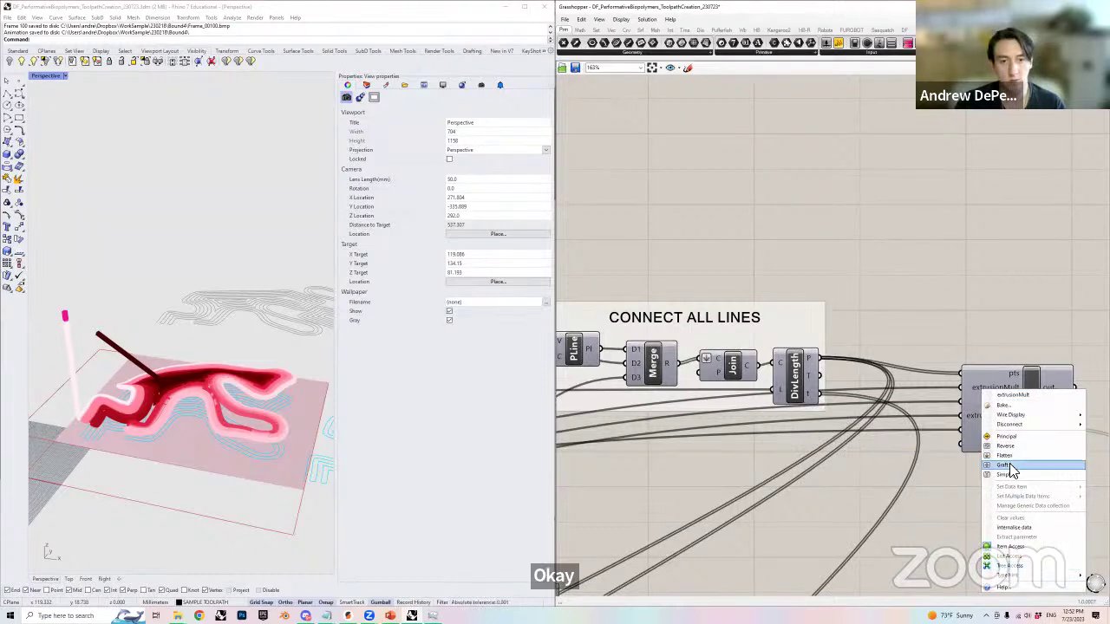
pyautogui.moveTo(1014, 425)
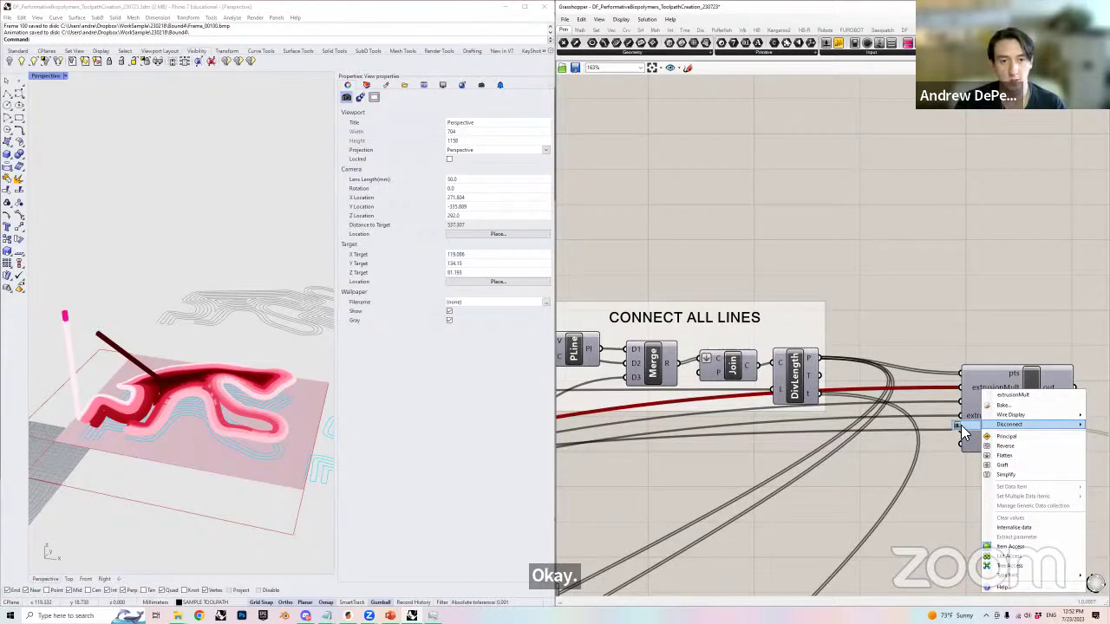
pyautogui.click(960, 424)
# - Reconnect the extrusion multiplier slider from the STARTING INPUTS group to the extrusionMult input of the Python G-code component
pyautogui.scroll(-5, 928, 503)
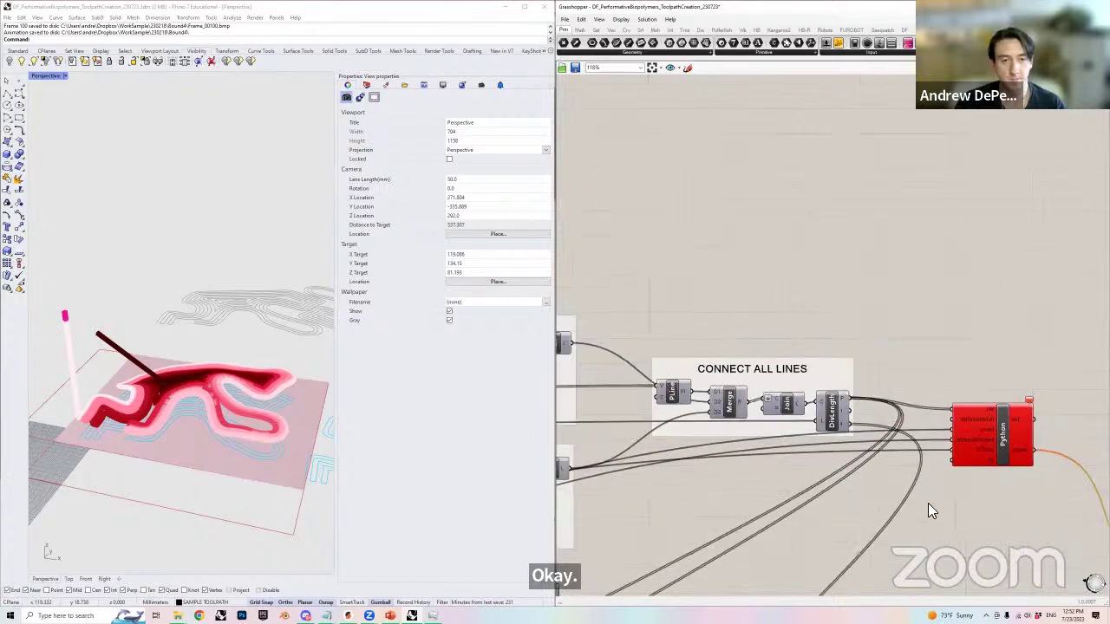
pyautogui.scroll(-2, 926, 501)
pyautogui.scroll(4, 770, 477)
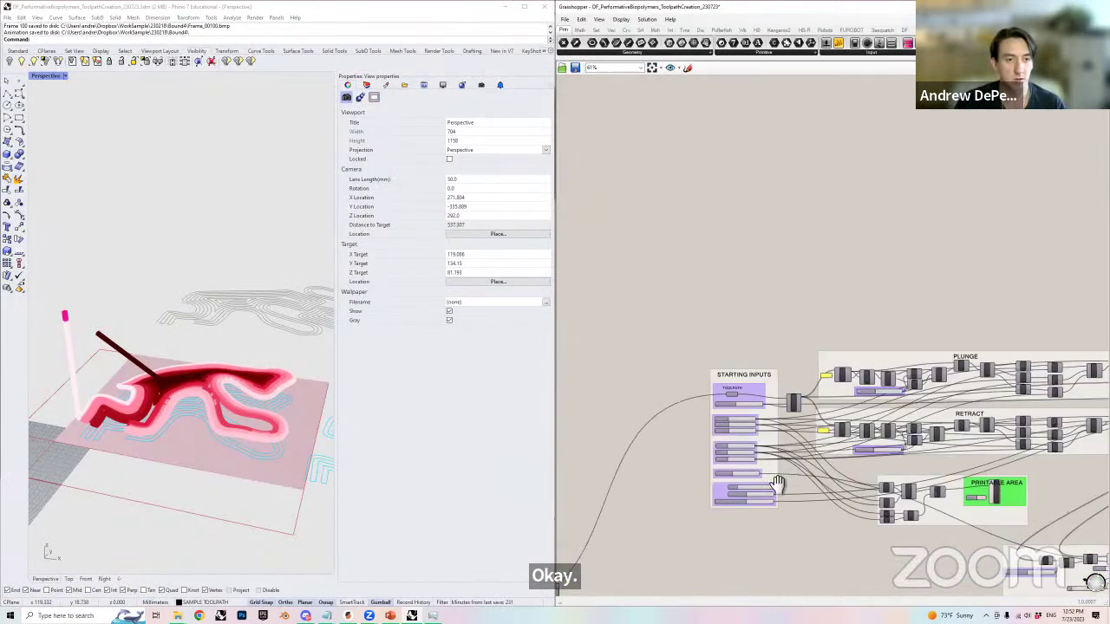
pyautogui.moveTo(773, 505); pyautogui.dragTo(747, 526, button='right')
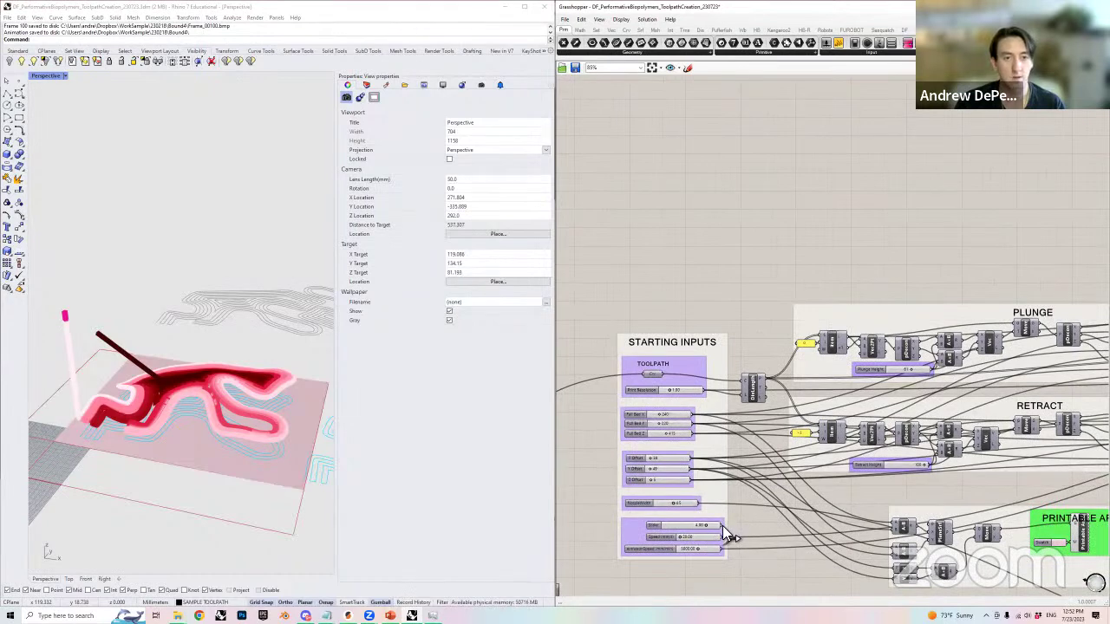
pyautogui.scroll(-3, 728, 535)
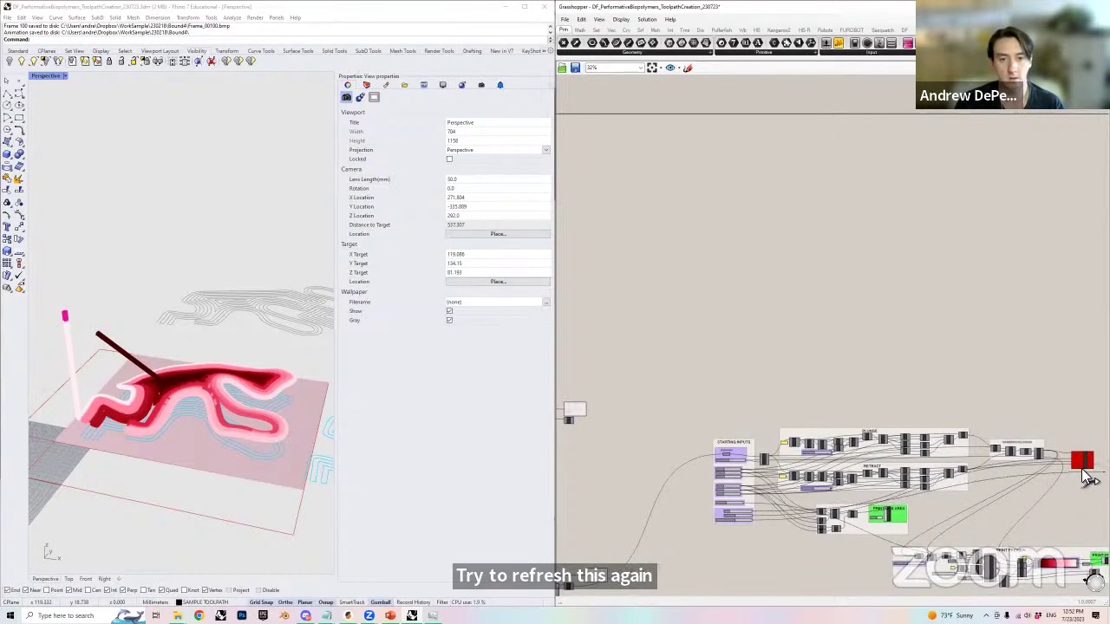
pyautogui.scroll(5, 1079, 466)
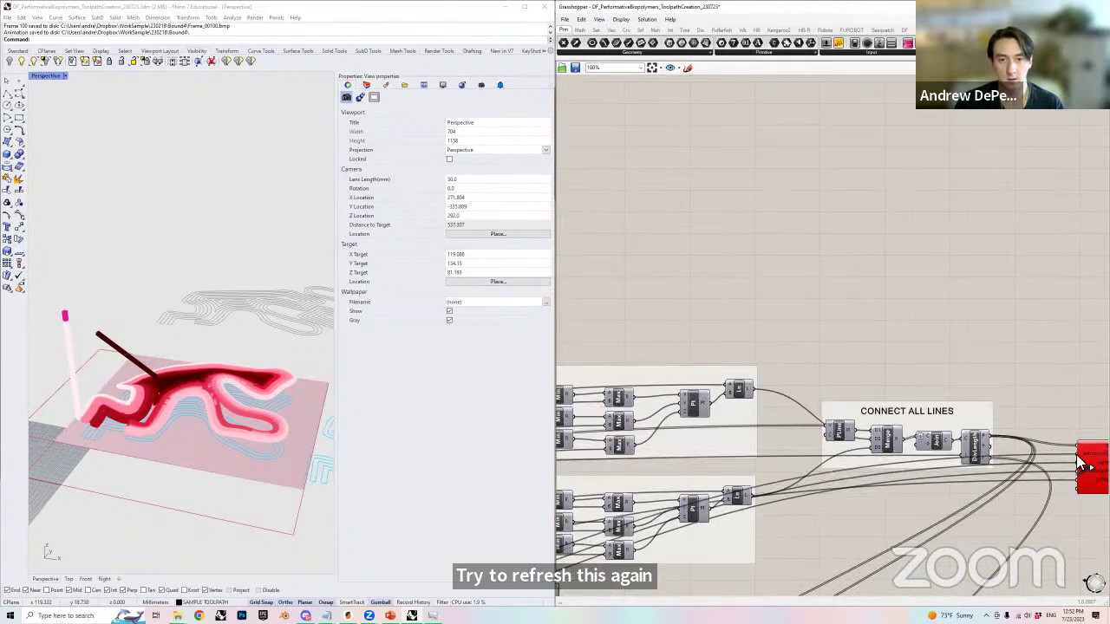
pyautogui.moveTo(1042, 496); pyautogui.dragTo(1017, 489, button='right')
pyautogui.moveTo(665, 489); pyautogui.dragTo(745, 444, button='right')
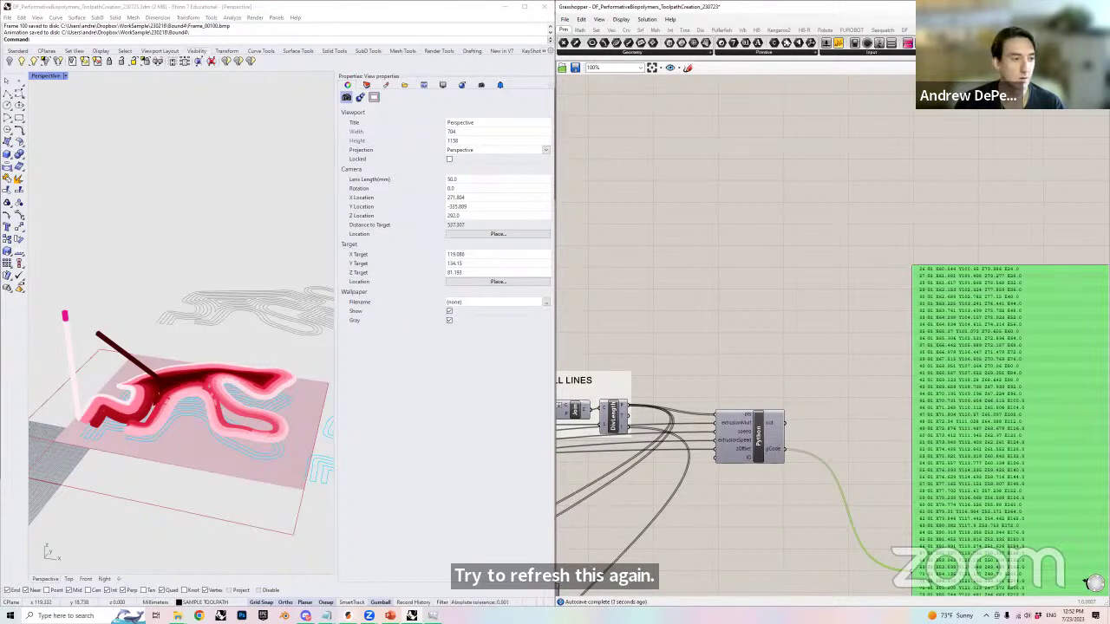
# - Close the old currentTest.gcode window and reopen the file from New folder in Notepad to check its G-code
pyautogui.moveTo(325, 616)
pyautogui.click(368, 565)
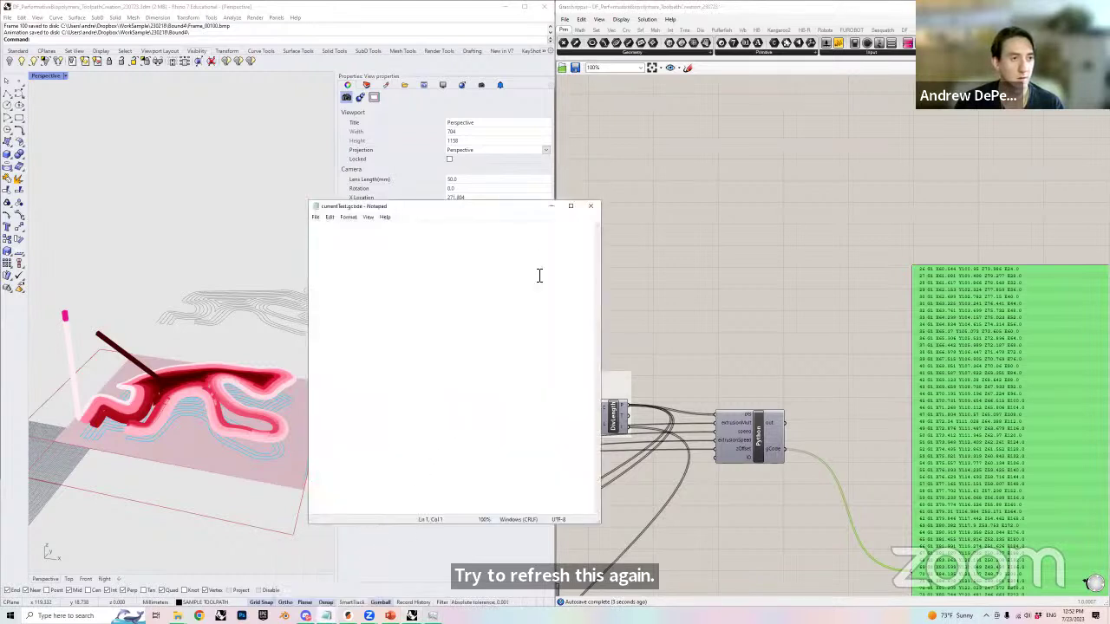
pyautogui.click(583, 210)
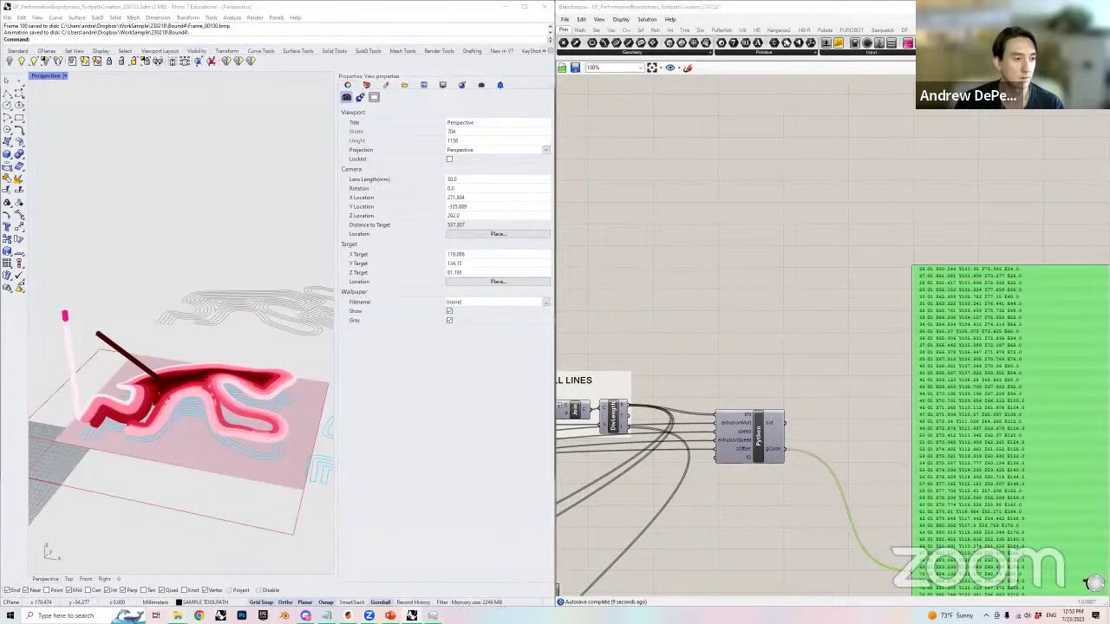
pyautogui.moveTo(177, 616)
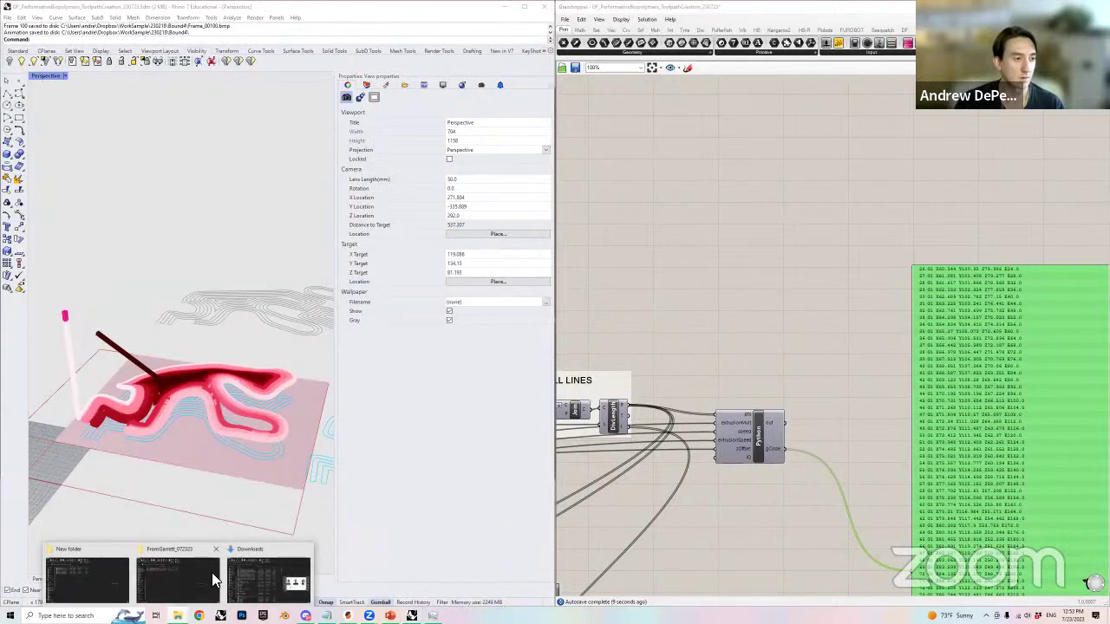
pyautogui.click(106, 577)
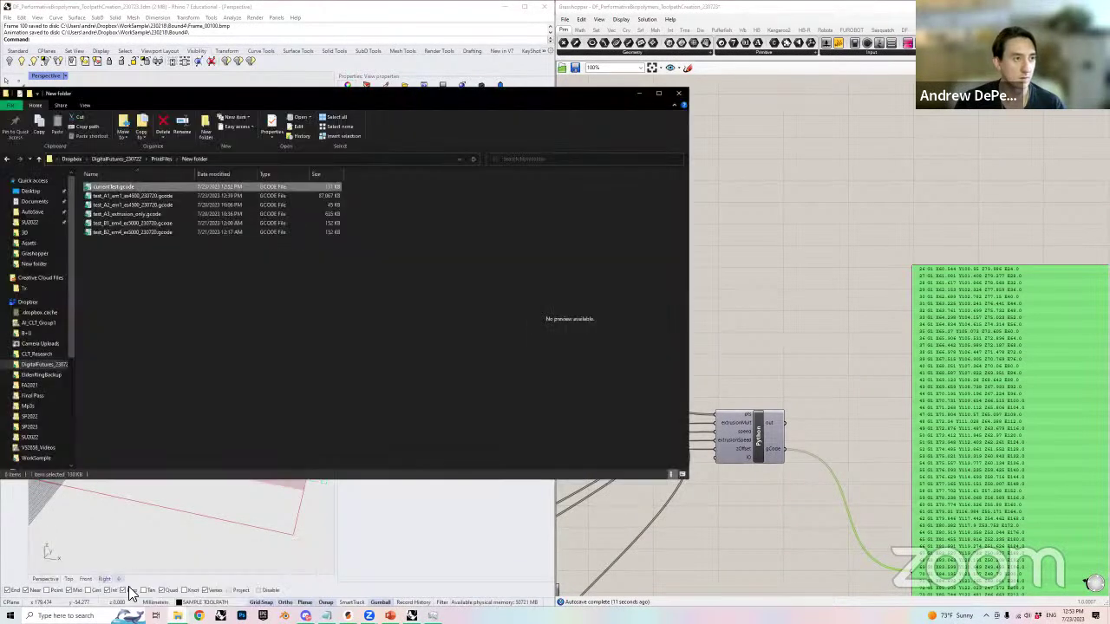
pyautogui.doubleClick(122, 187)
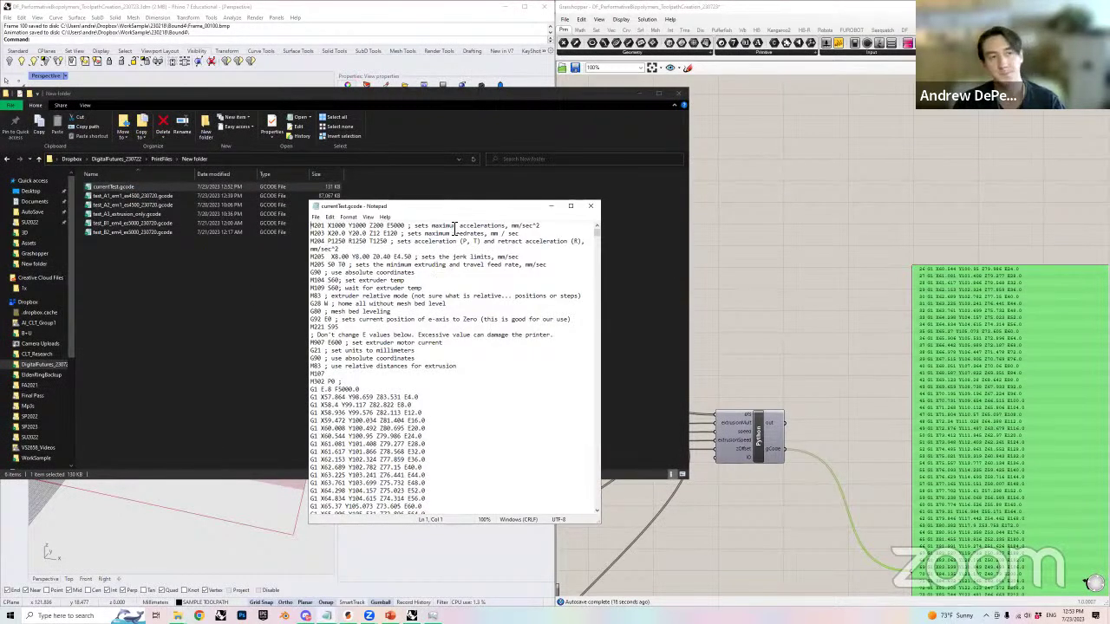
pyautogui.moveTo(440, 213); pyautogui.dragTo(665, 197)
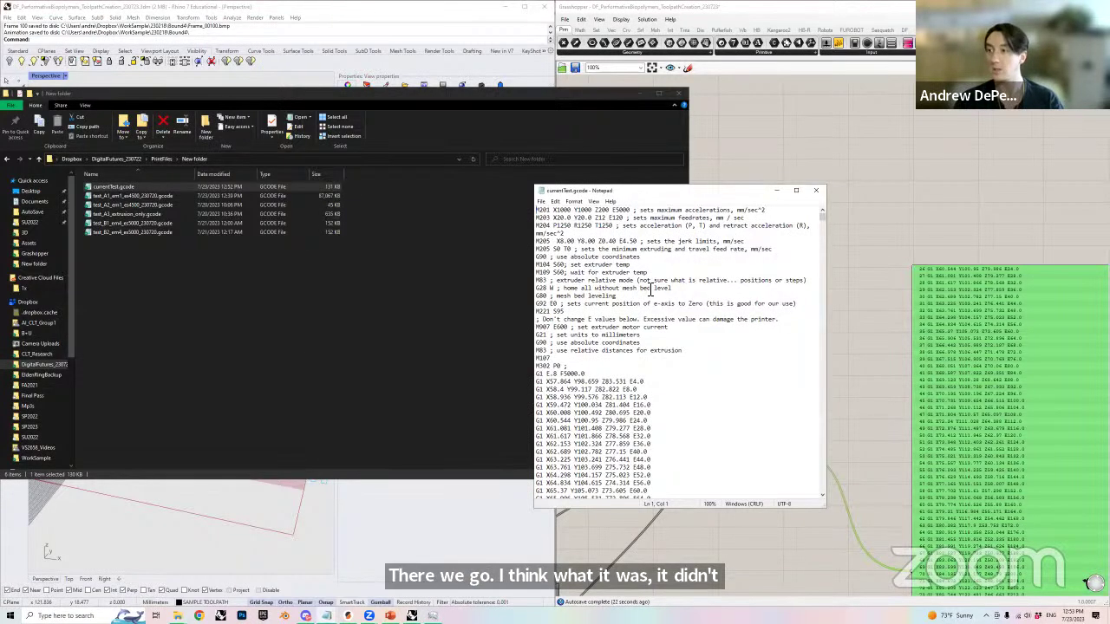
pyautogui.moveTo(821, 220); pyautogui.dragTo(787, 210)
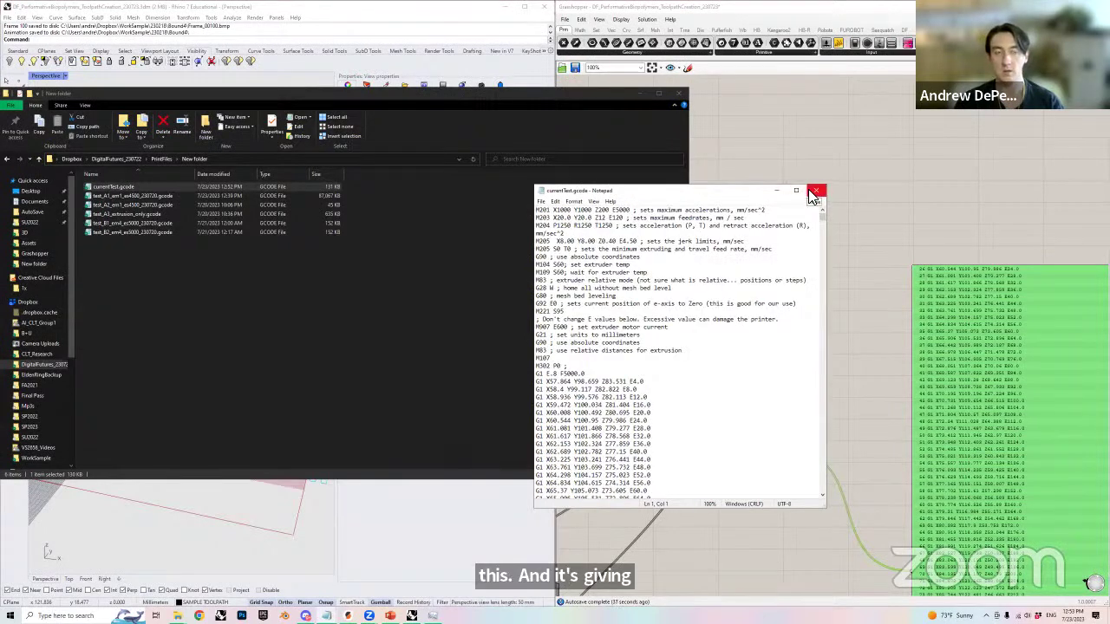
pyautogui.click(815, 191)
# - Add an "UPDATED FILE" line at the start of the header list in the Python G-code script and apply the change
pyautogui.click(766, 296)
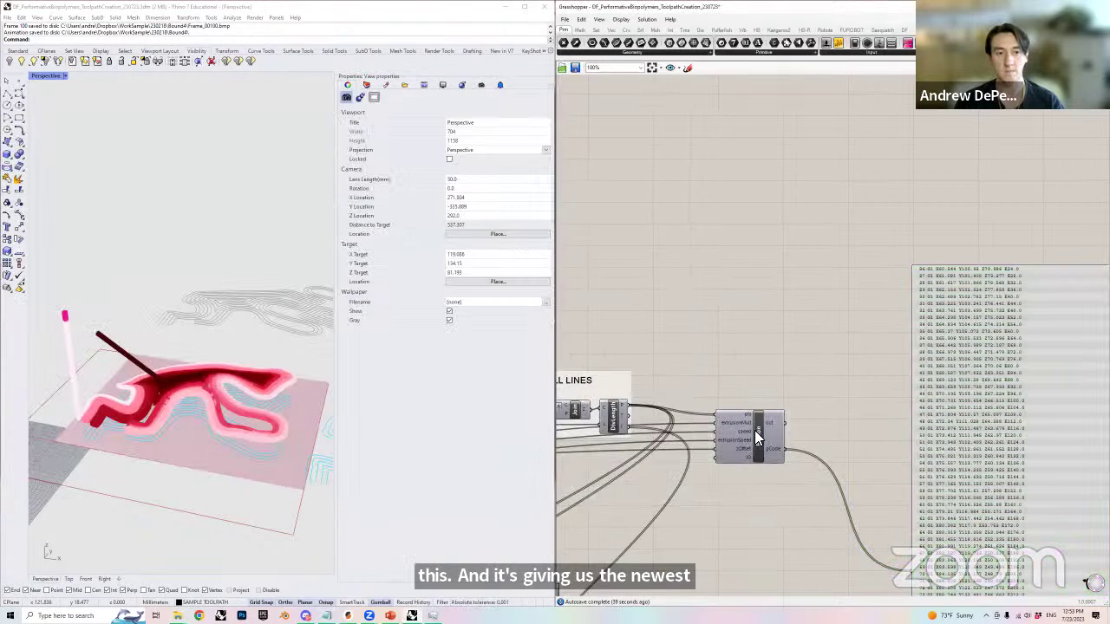
pyautogui.doubleClick(754, 429)
pyautogui.scroll(-8, 291, 343)
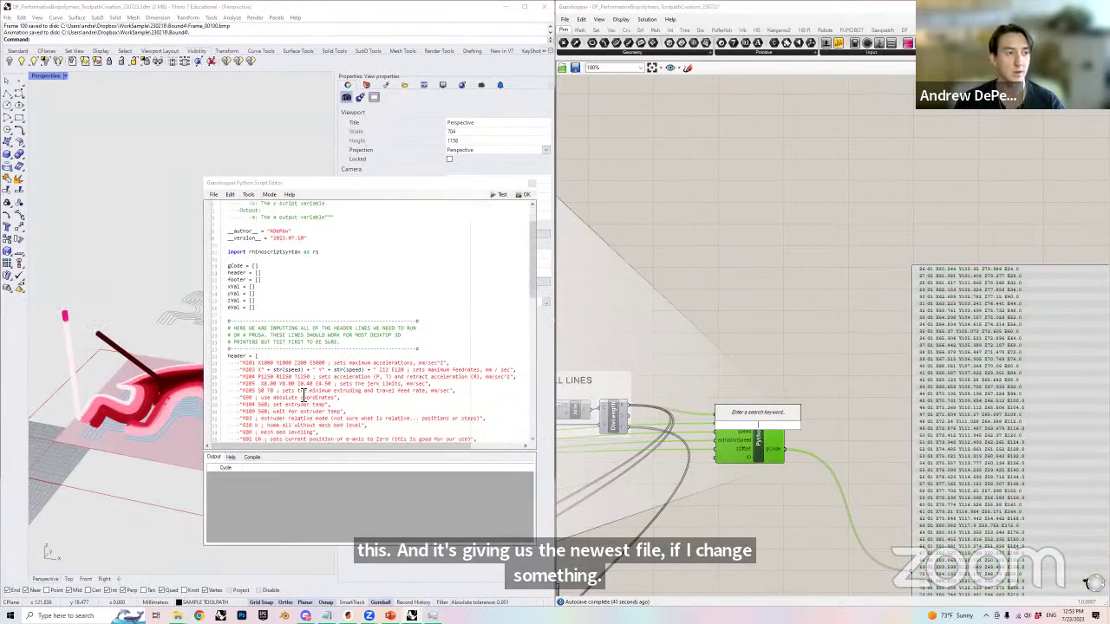
pyautogui.scroll(-1, 291, 344)
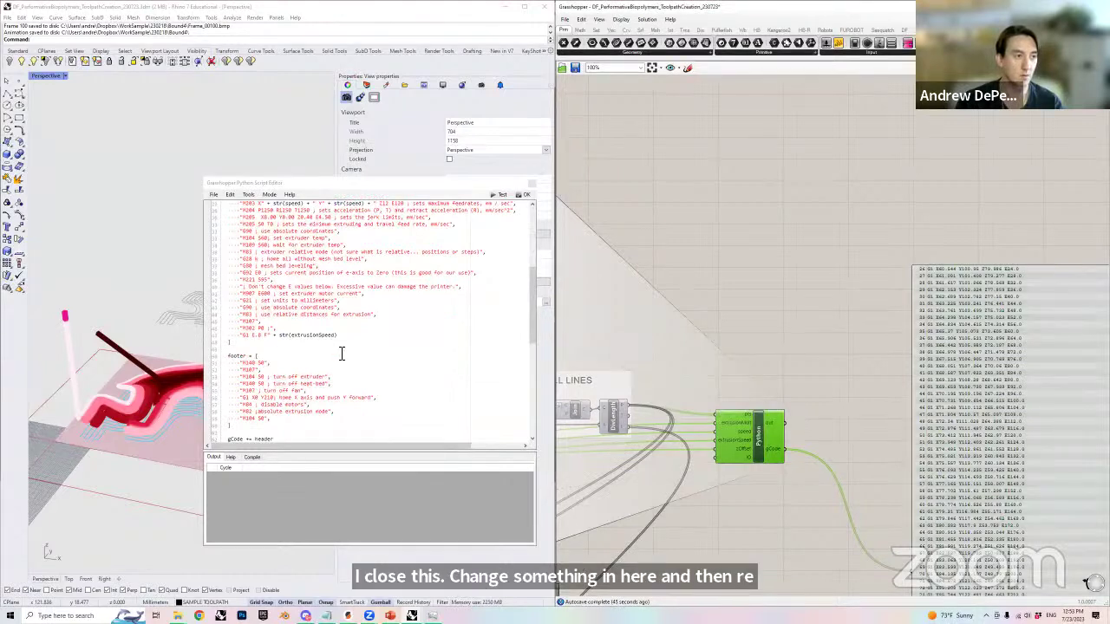
pyautogui.scroll(1, 342, 354)
pyautogui.click(269, 212)
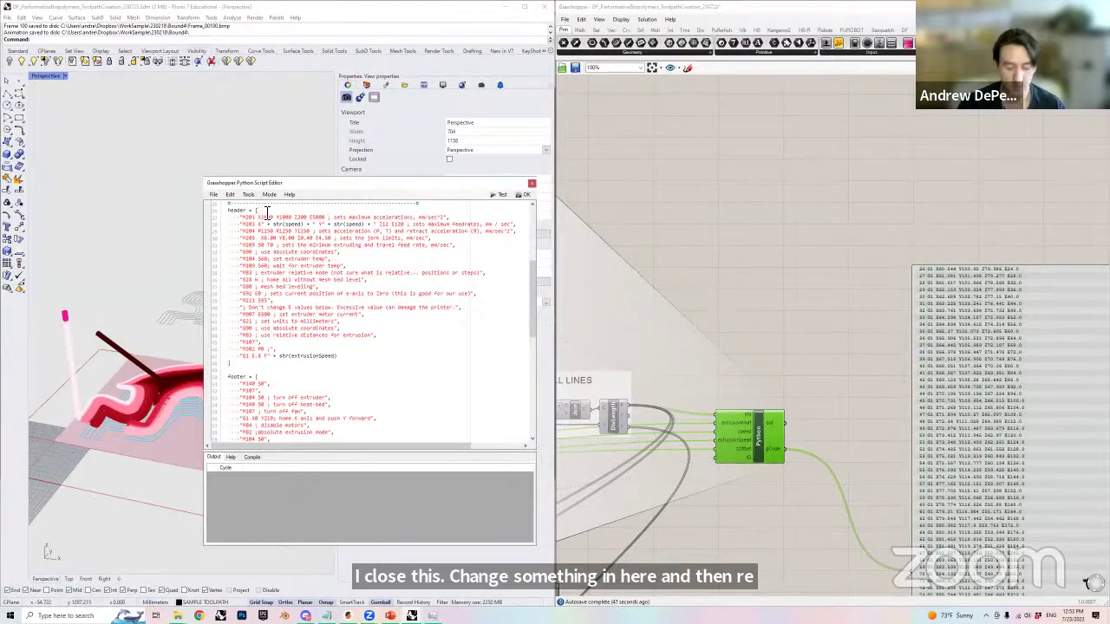
pyautogui.press('Return')
pyautogui.press('Tab')
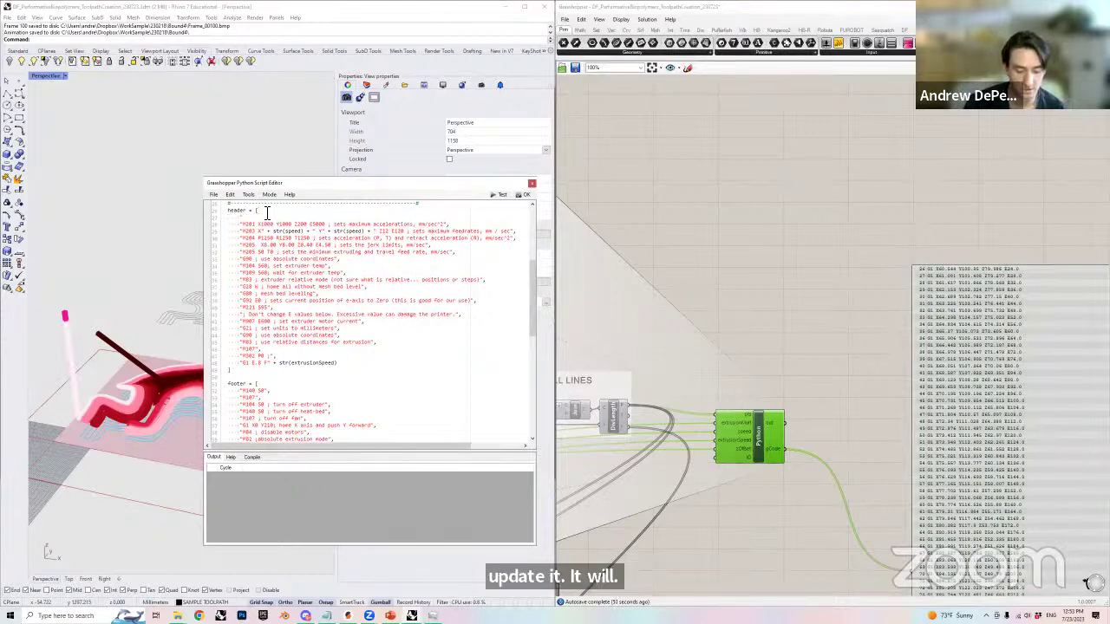
pyautogui.write('"UPDATED_JU')
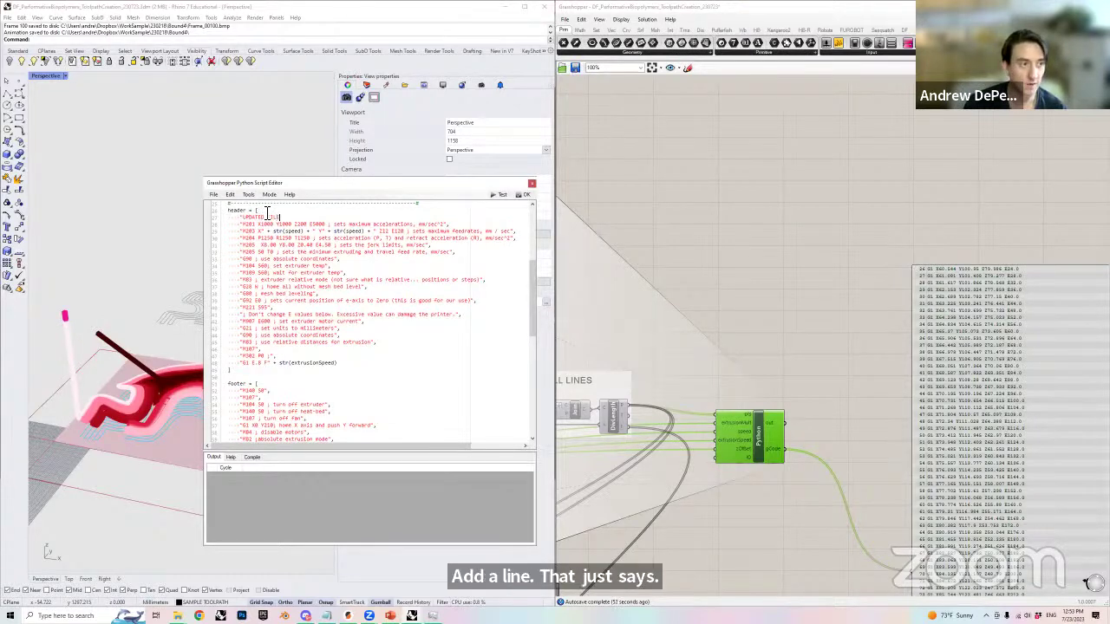
pyautogui.write('S')
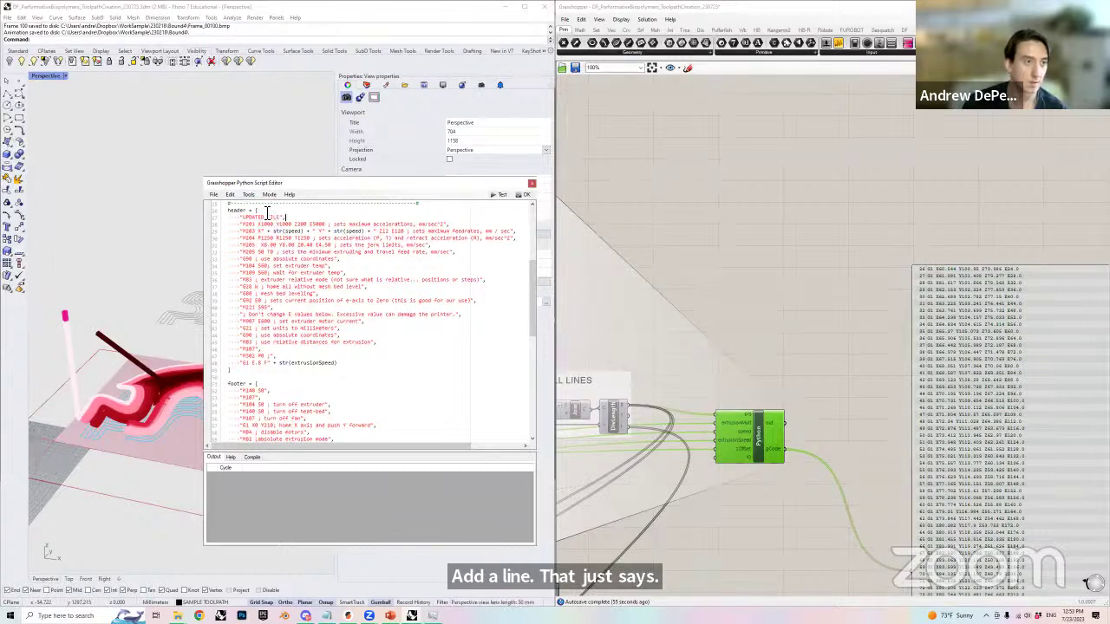
pyautogui.click(522, 194)
# - Open currentTest.gcode from New folder in Notepad, check its first line for the script's added text, and close it
pyautogui.moveTo(176, 616)
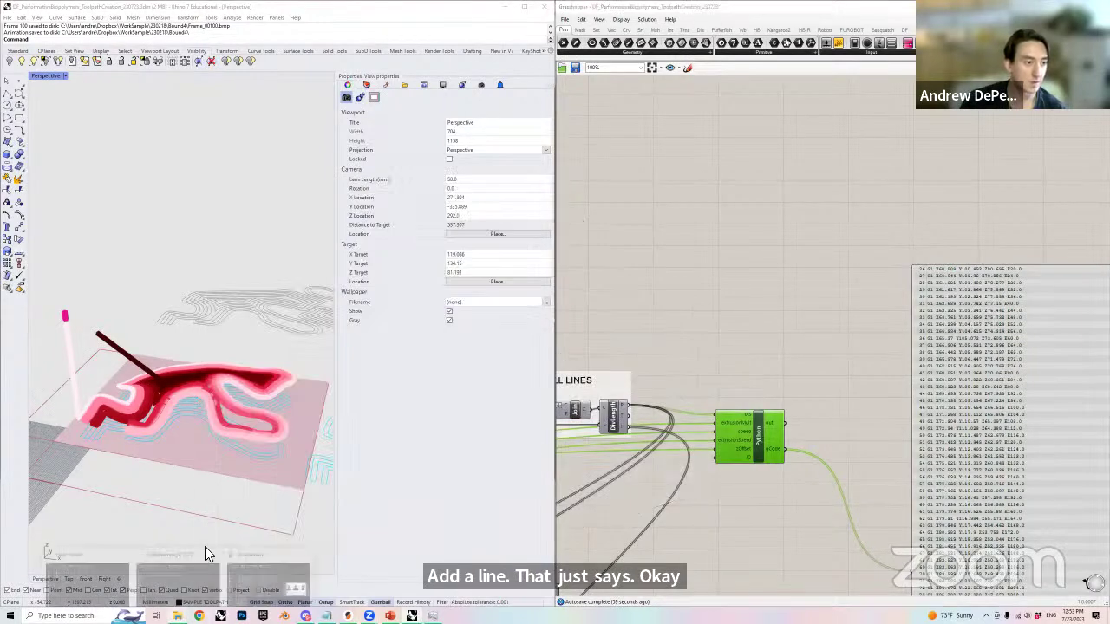
pyautogui.click(106, 578)
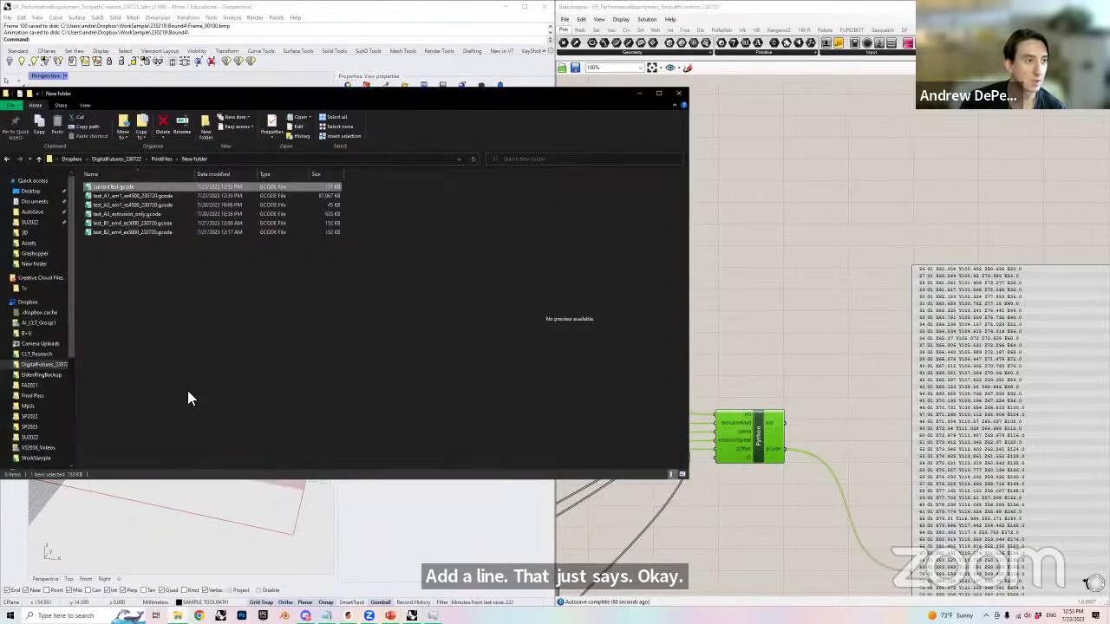
pyautogui.doubleClick(123, 186)
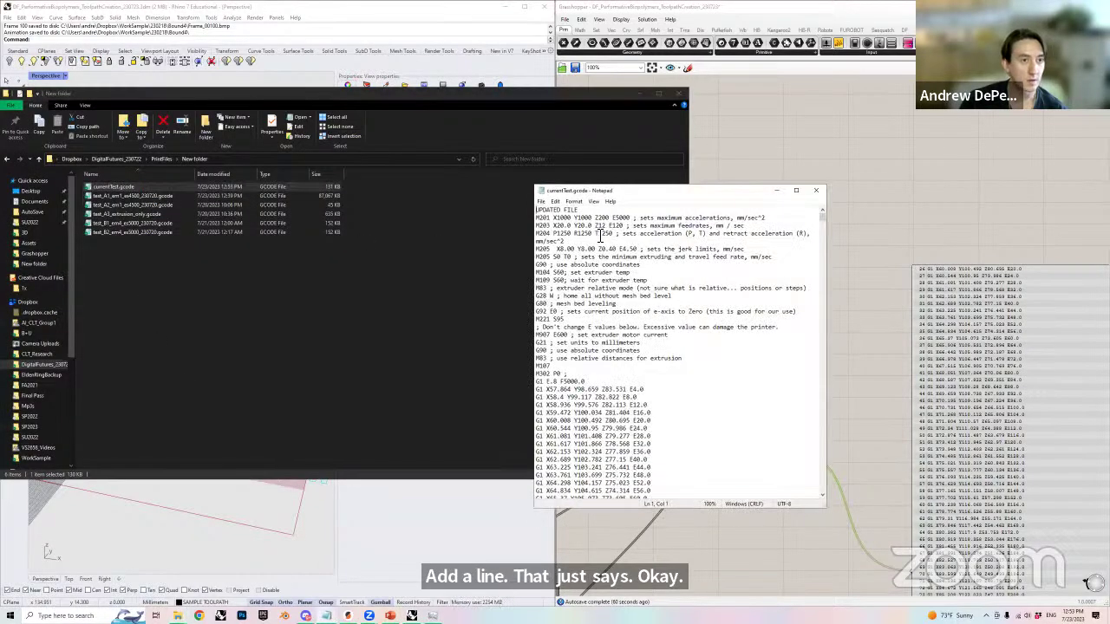
pyautogui.moveTo(578, 210); pyautogui.dragTo(511, 210)
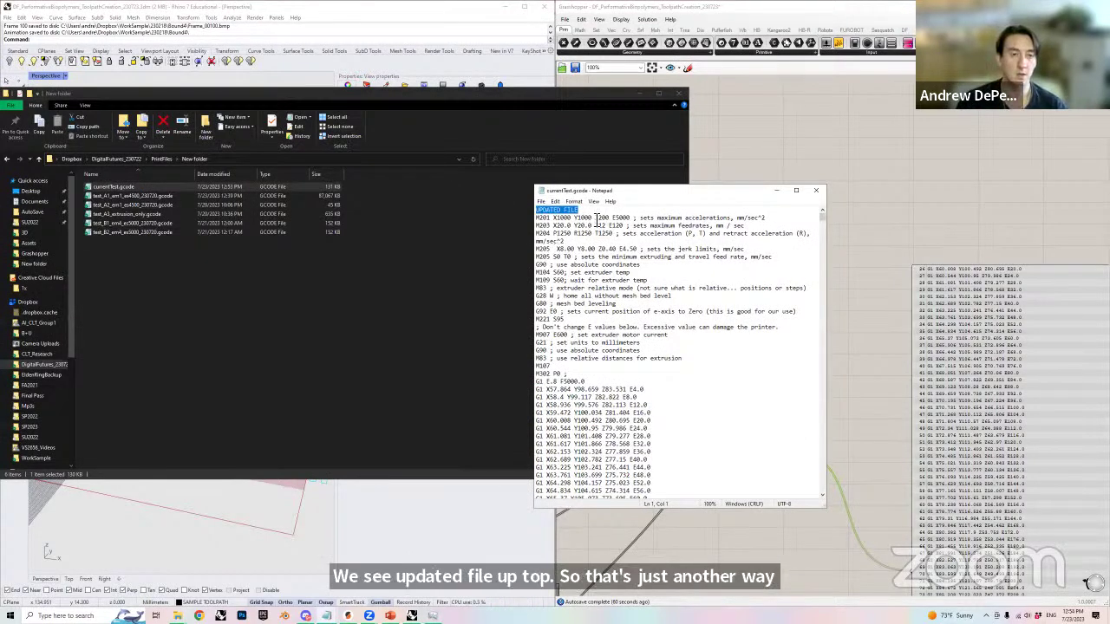
pyautogui.moveTo(607, 191); pyautogui.dragTo(566, 209)
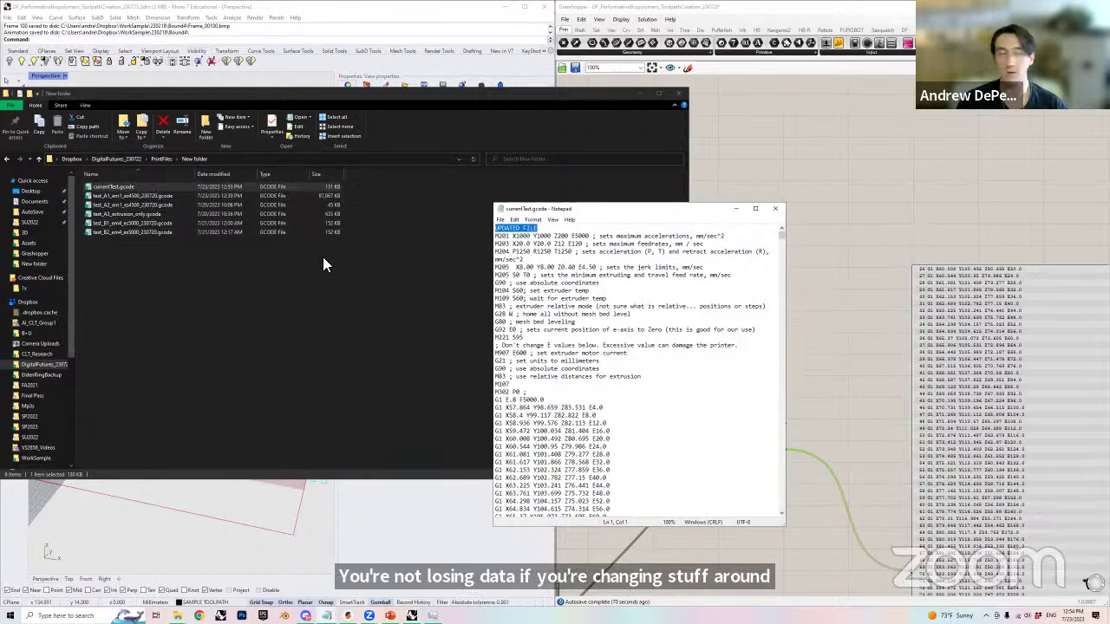
pyautogui.click(776, 211)
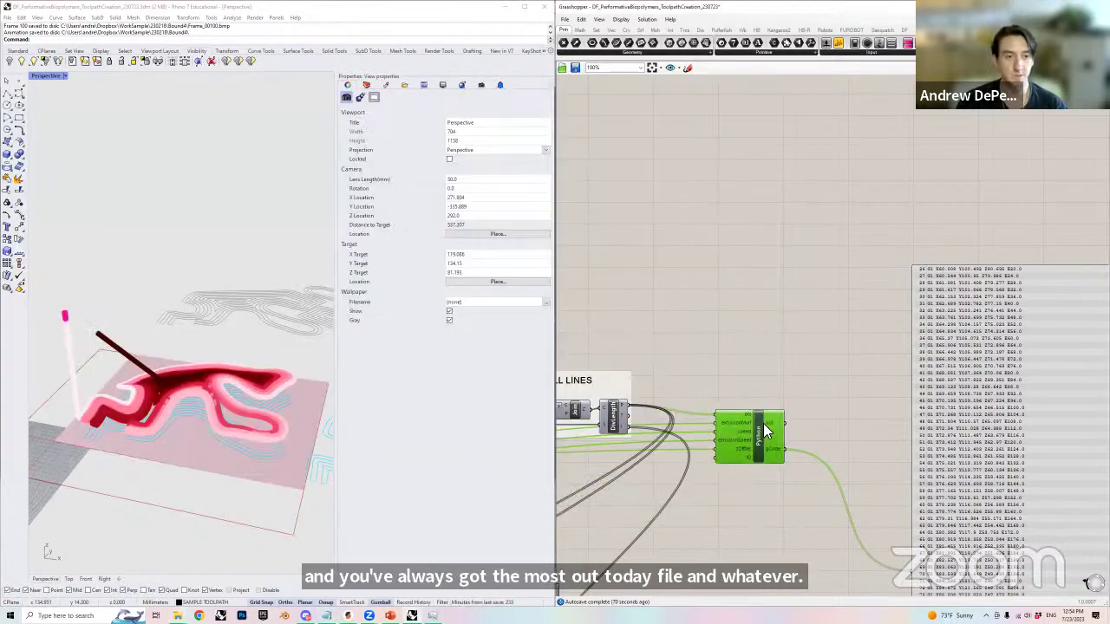
# - Delete the "UPDATED FILE" line from the header list in the Python G-code script and apply the change
pyautogui.rightClick(763, 425)
pyautogui.click(794, 462)
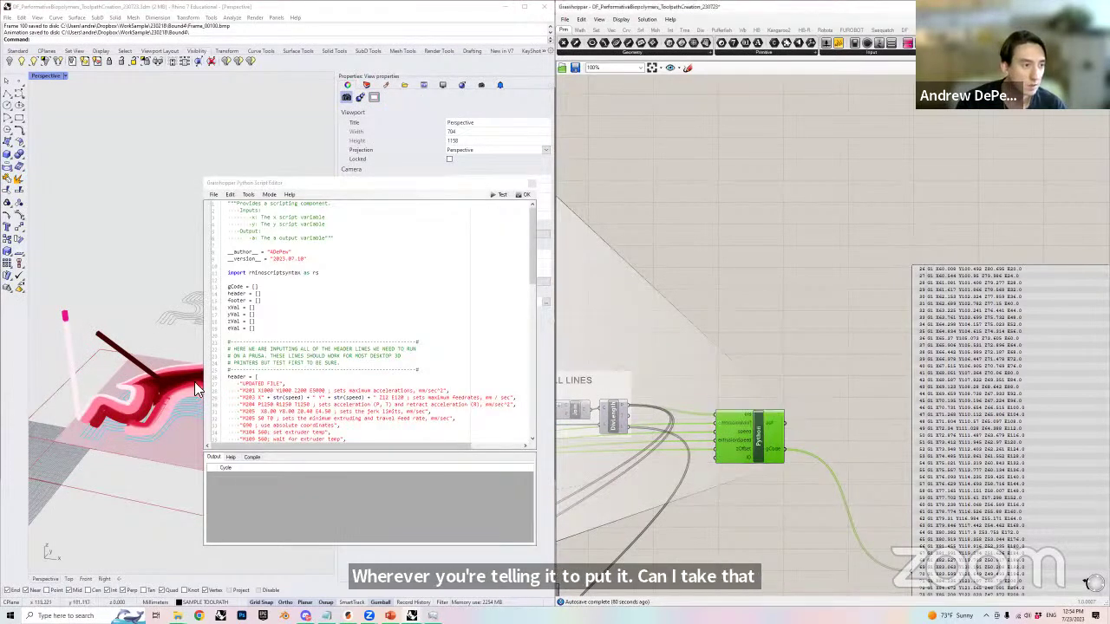
pyautogui.moveTo(290, 387); pyautogui.dragTo(214, 390)
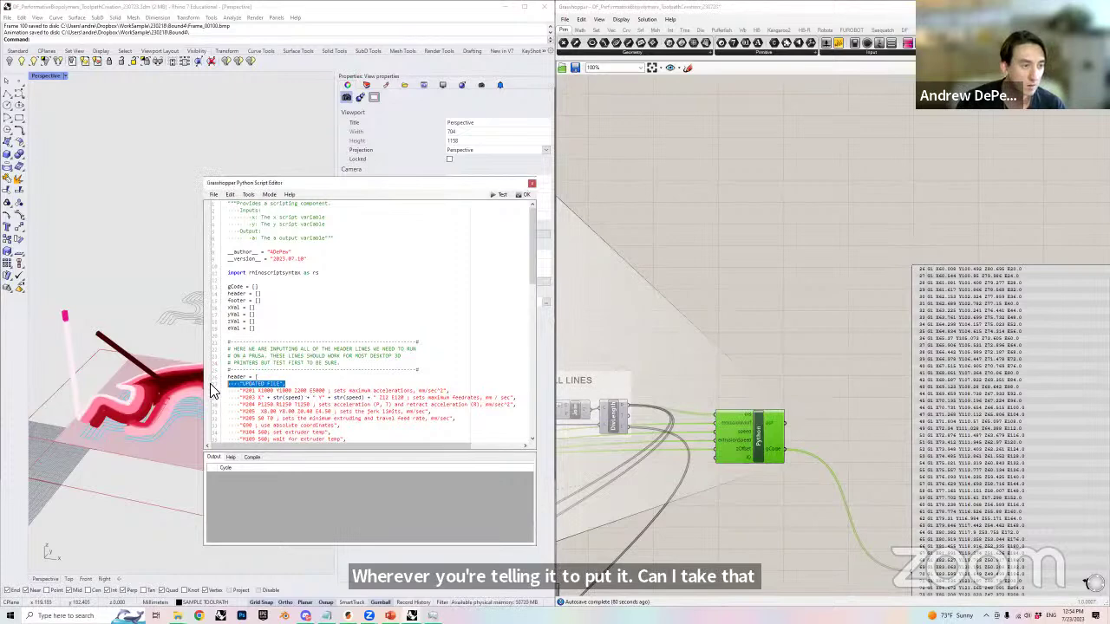
pyautogui.press('BackSpace')
pyautogui.press('BackSpace')
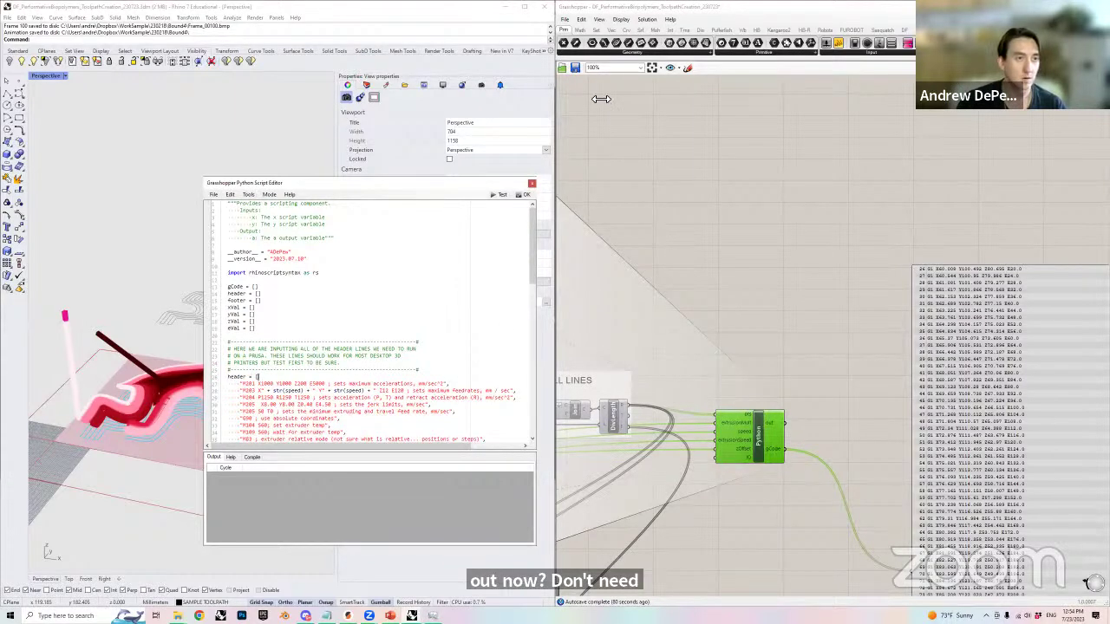
pyautogui.click(522, 195)
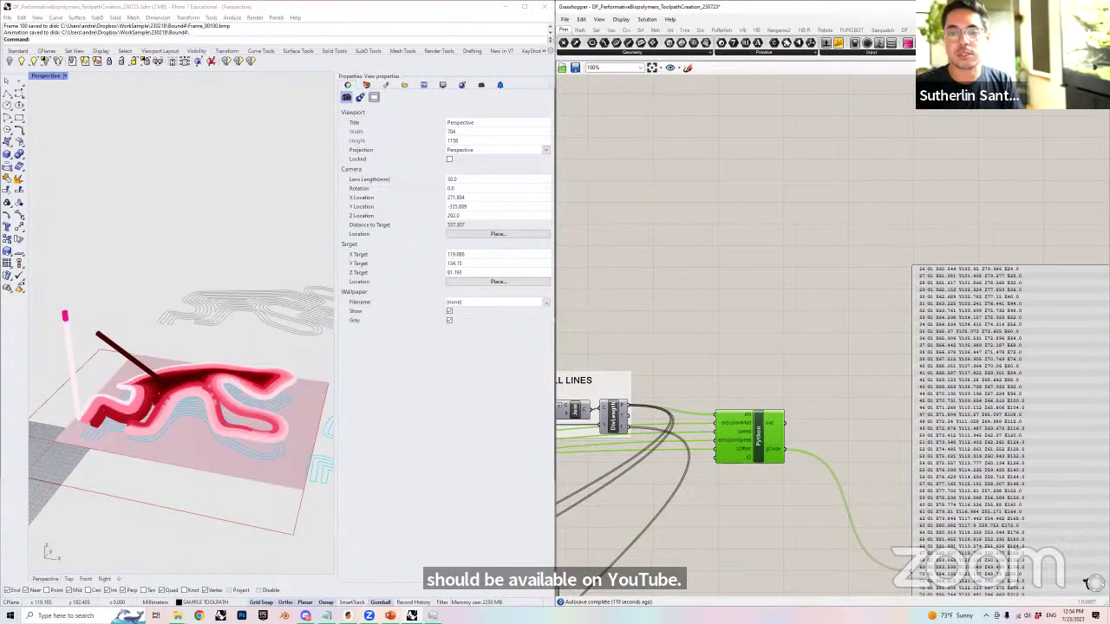
pyautogui.moveTo(390, 616)
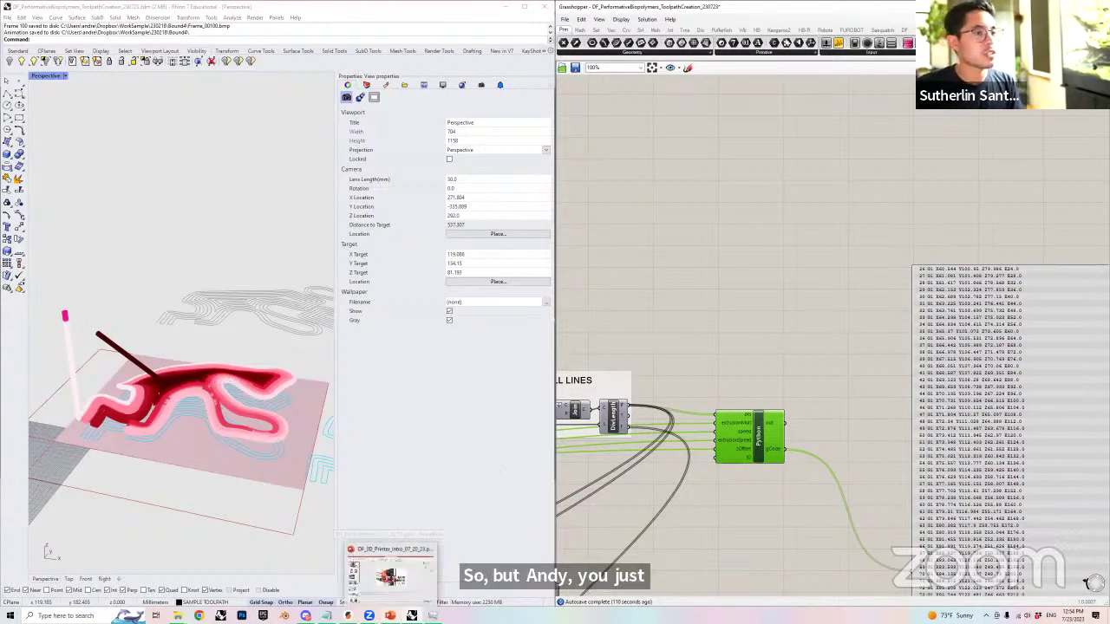
pyautogui.click(394, 551)
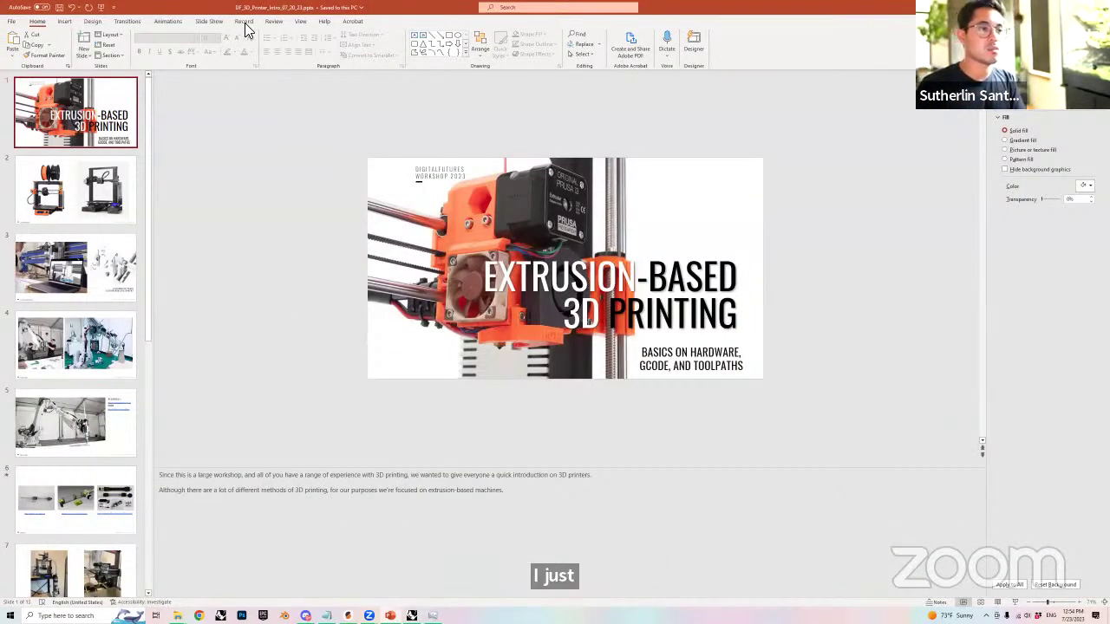
pyautogui.hotkey('alt', 'Tab')
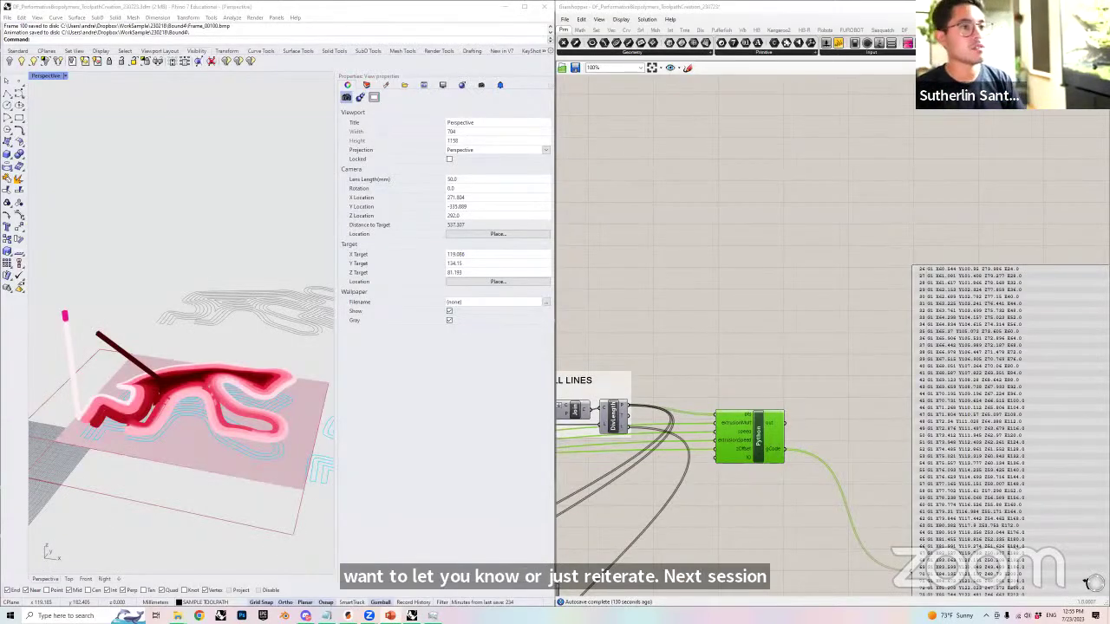
pyautogui.hotkey('alt', 'Tab')
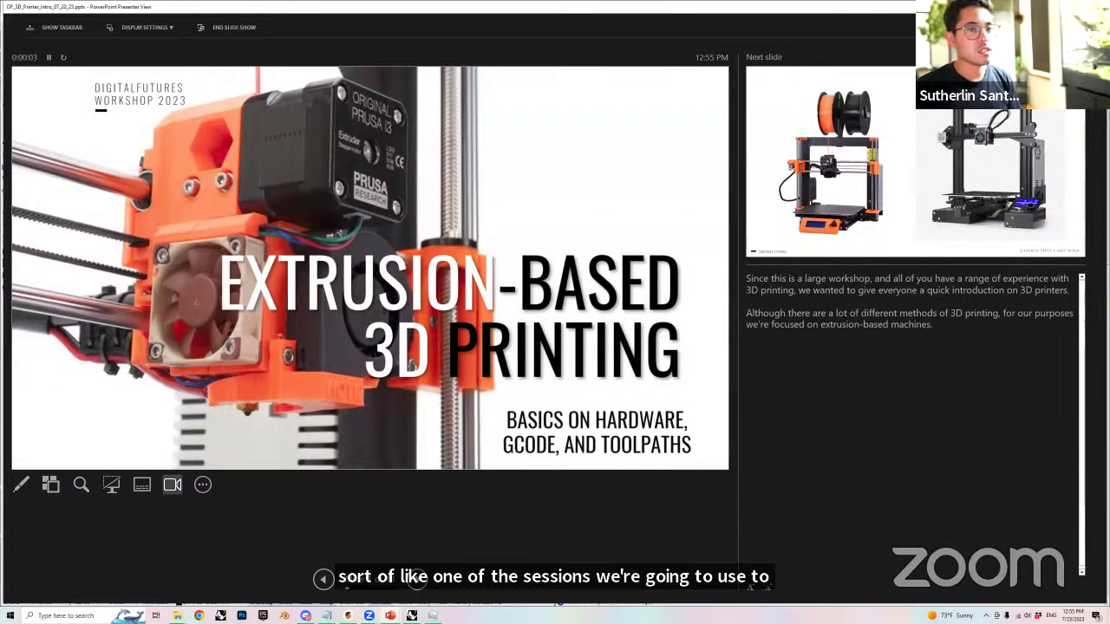
pyautogui.hotkey('alt', 'Tab')
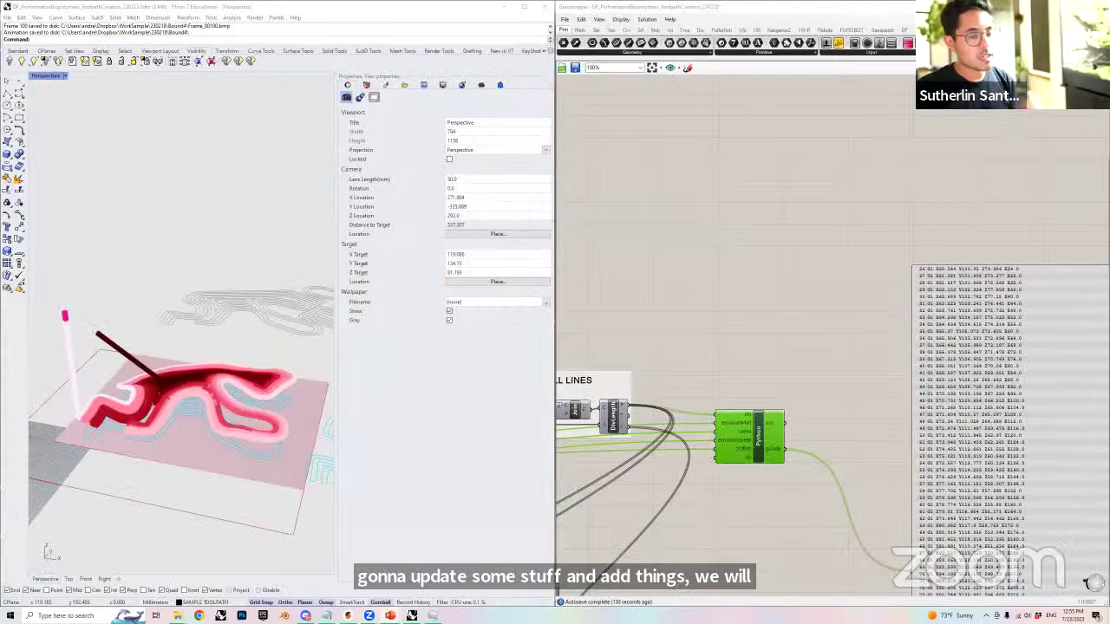
pyautogui.hotkey('alt', 'Tab')
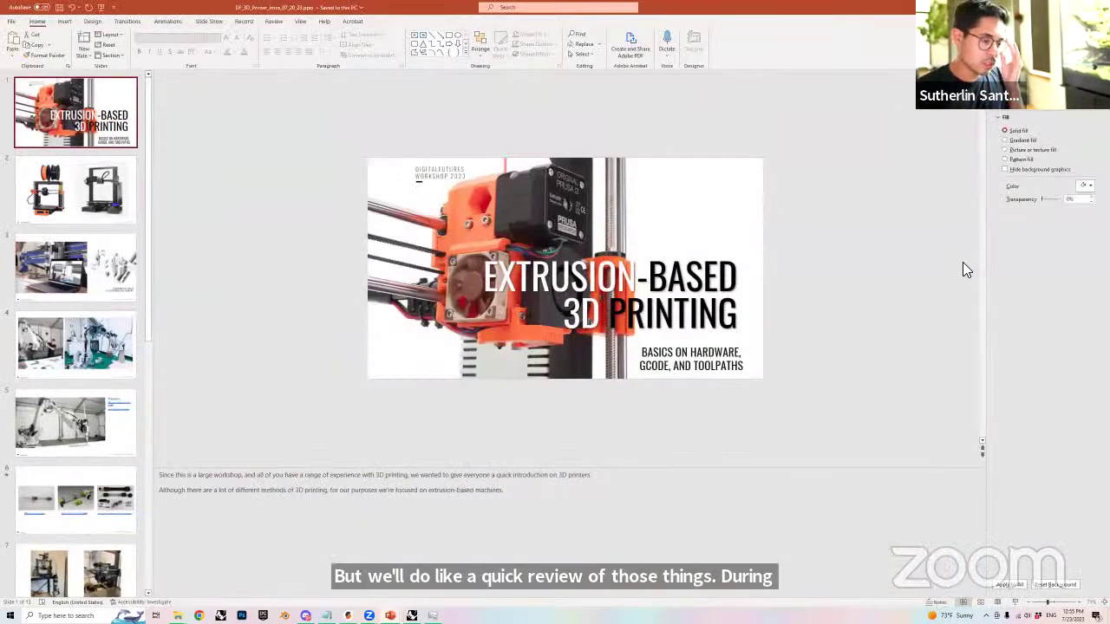
pyautogui.hotkey('alt', 'Tab')
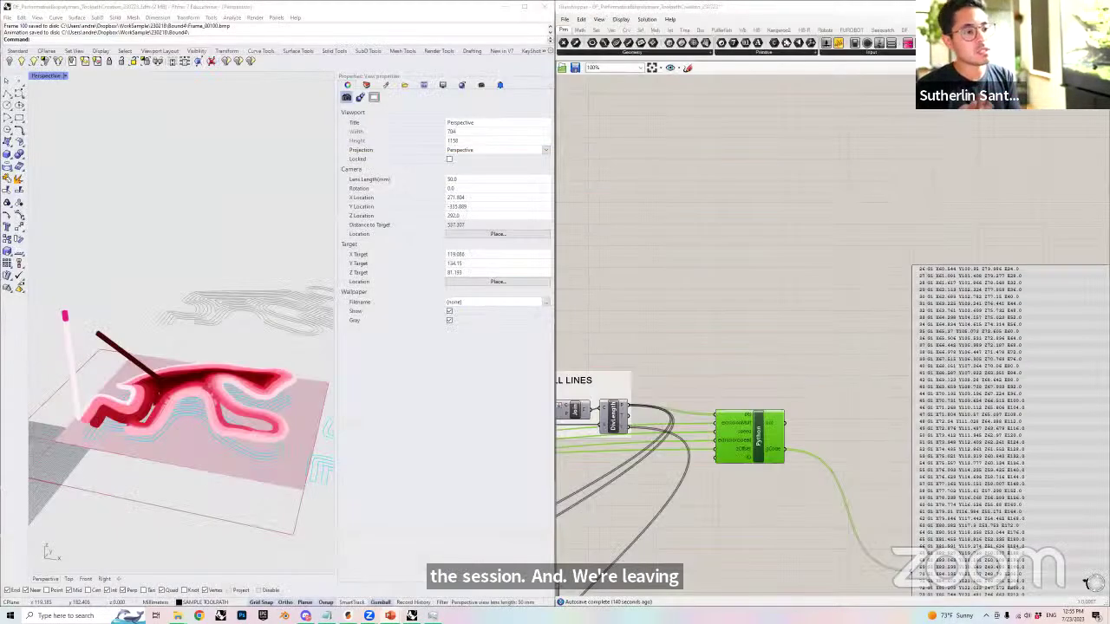